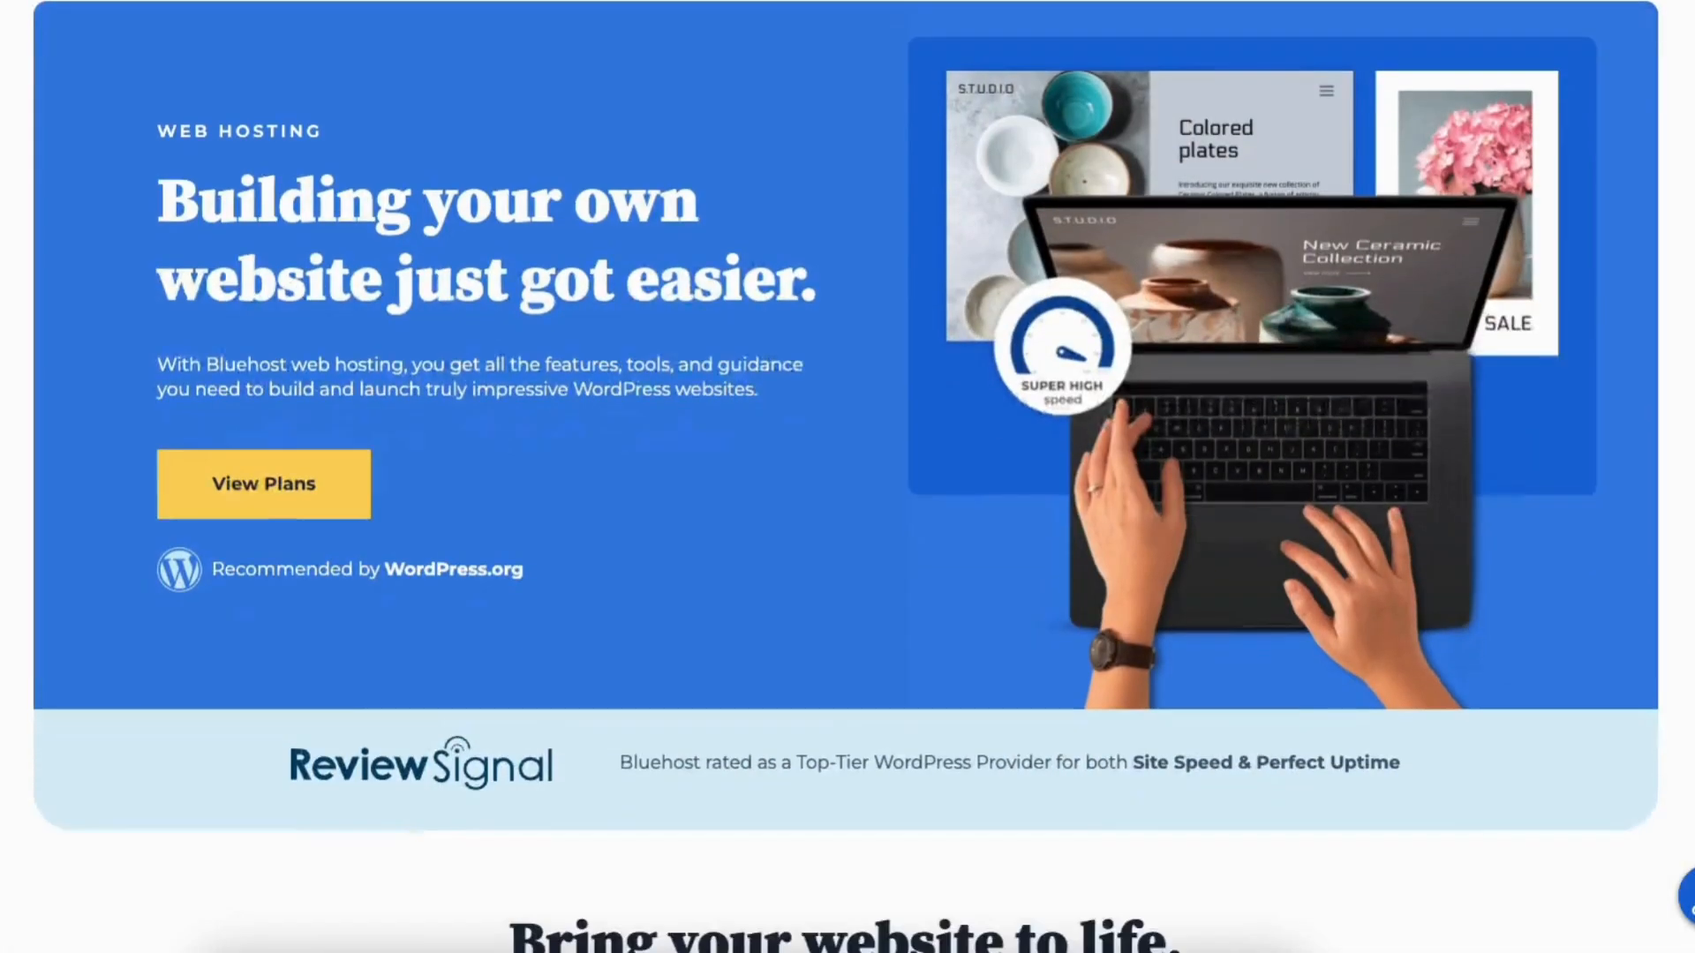
{"action": "scroll", "coordinate": [847, 477], "scroll_direction": "down", "scroll_amount": 9}
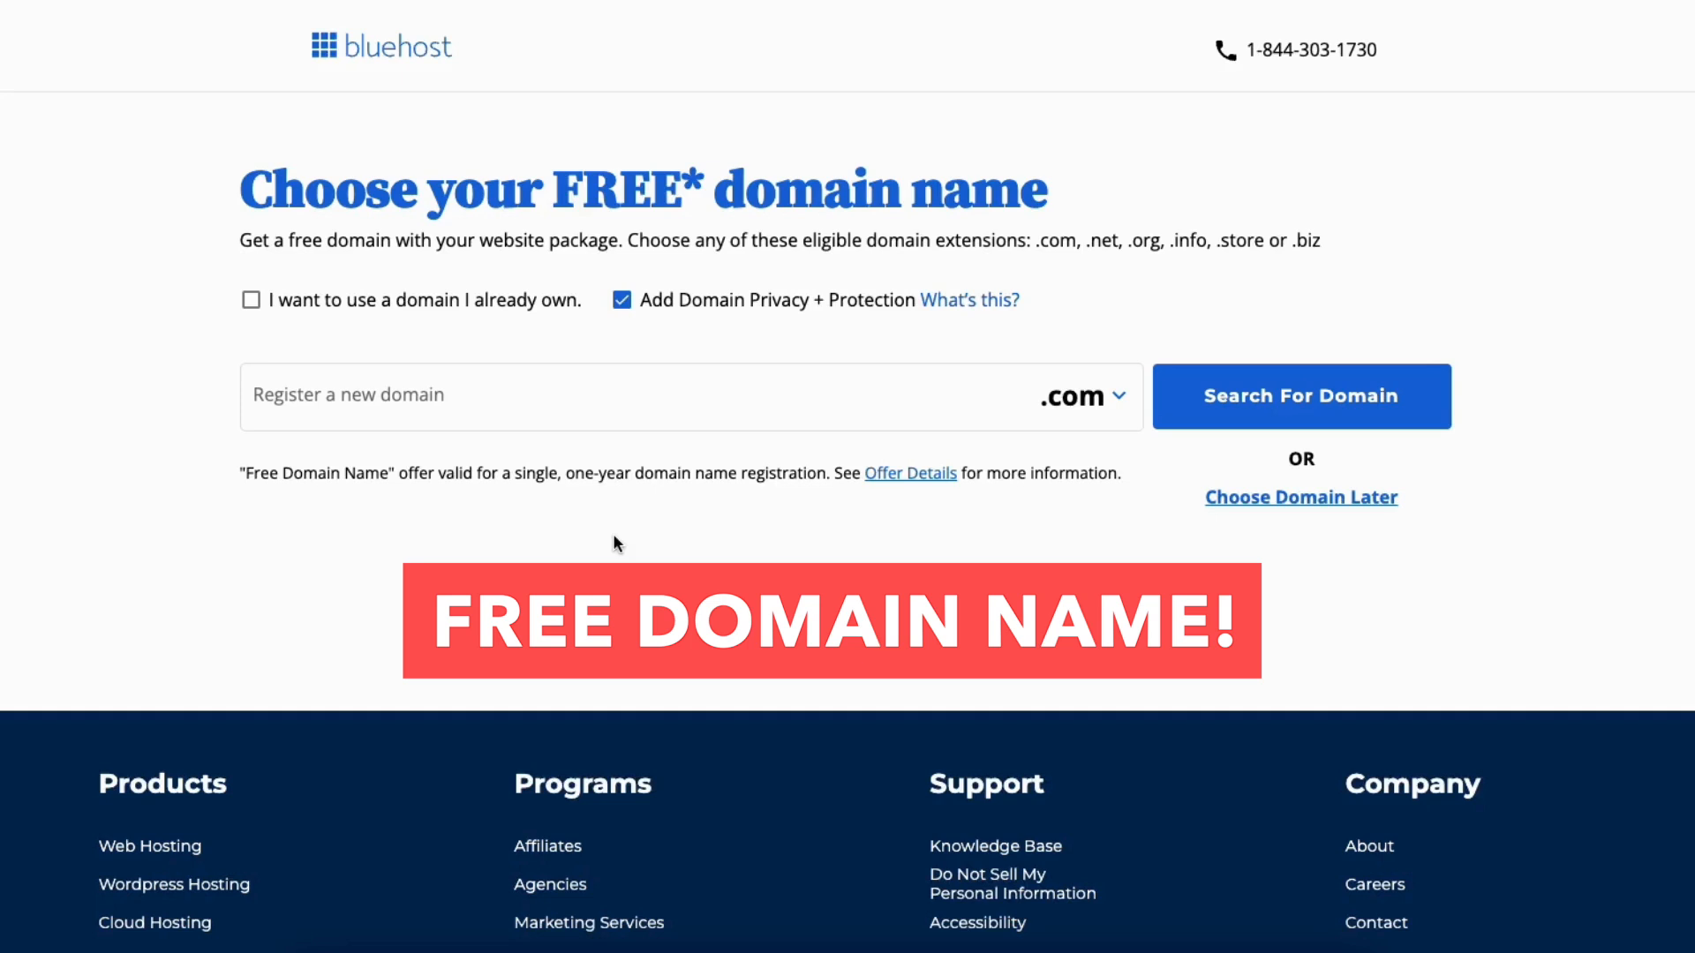
- View the domain extensions offered for registering a new domain, keeping .com
{"action": "left_click", "coordinate": [424, 398]}
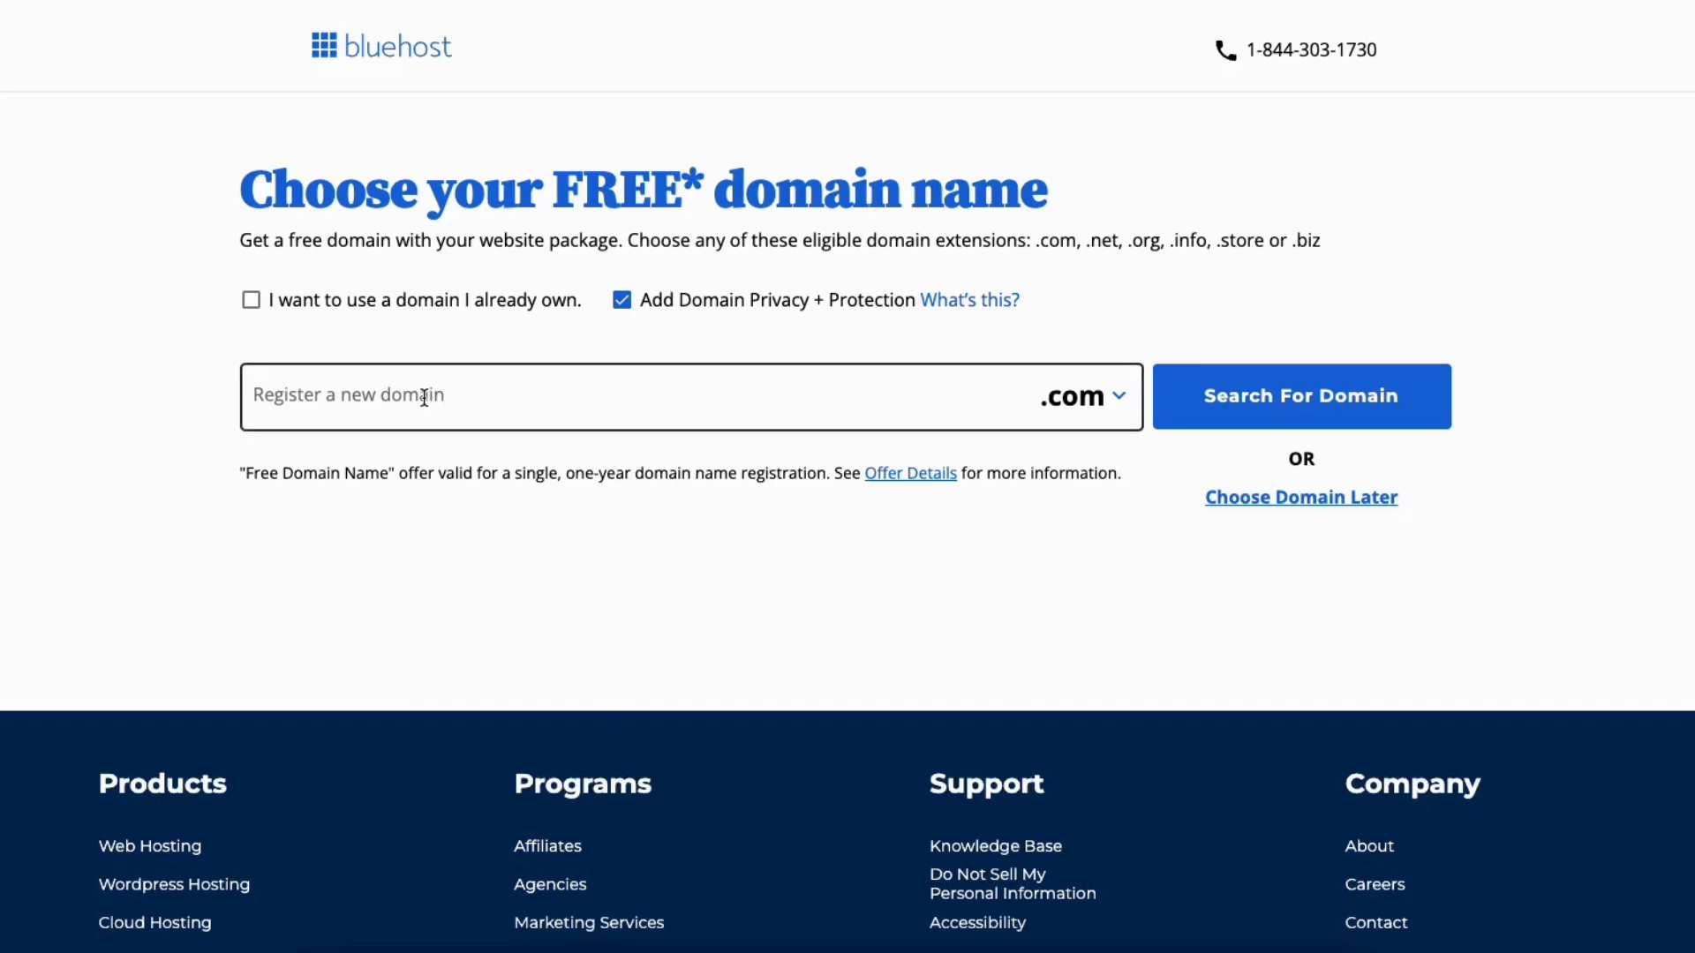
{"action": "left_click", "coordinate": [423, 397]}
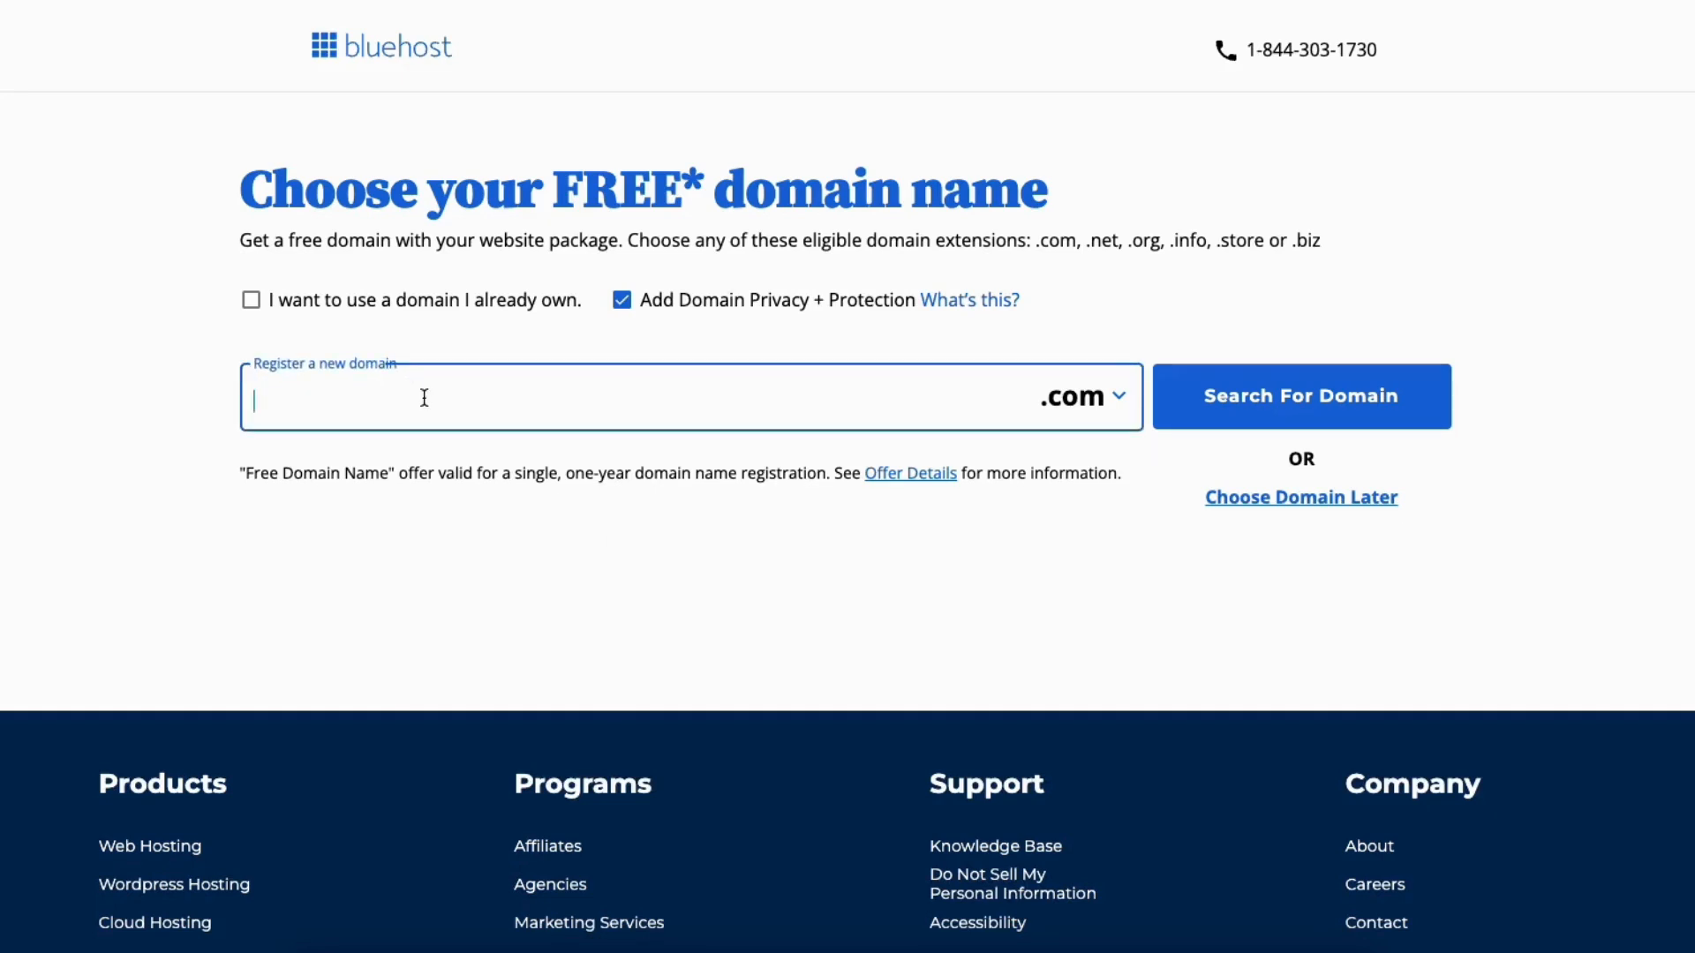
{"action": "left_click", "coordinate": [1095, 408]}
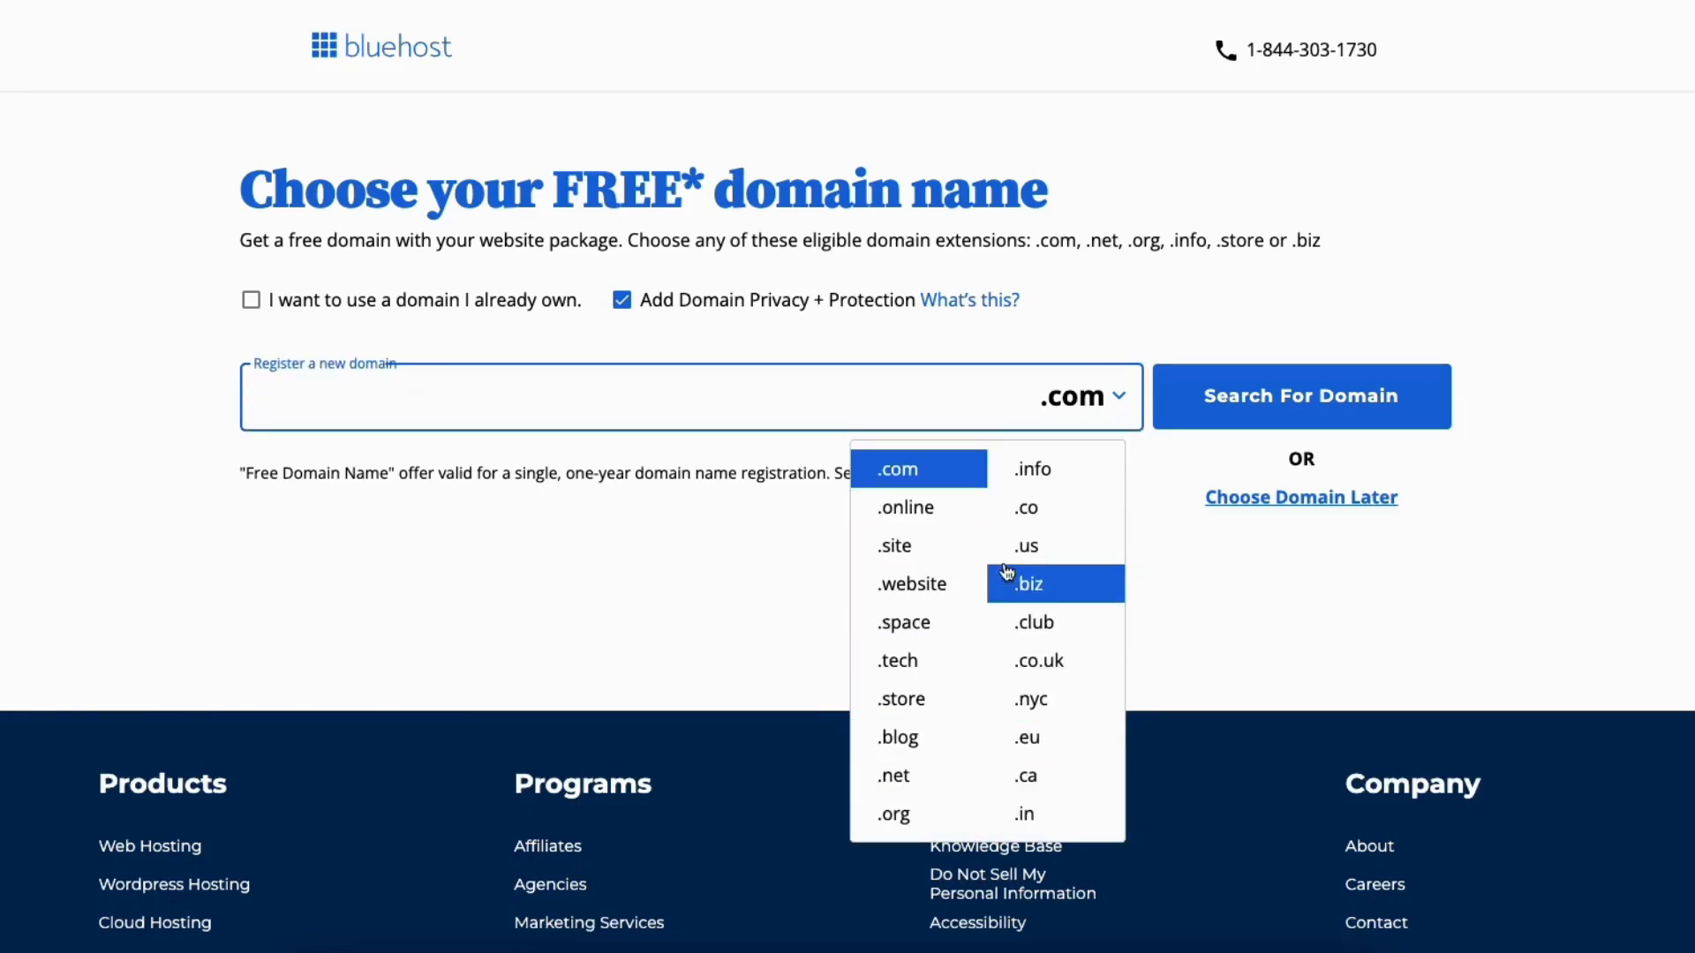
{"action": "left_click", "coordinate": [786, 552]}
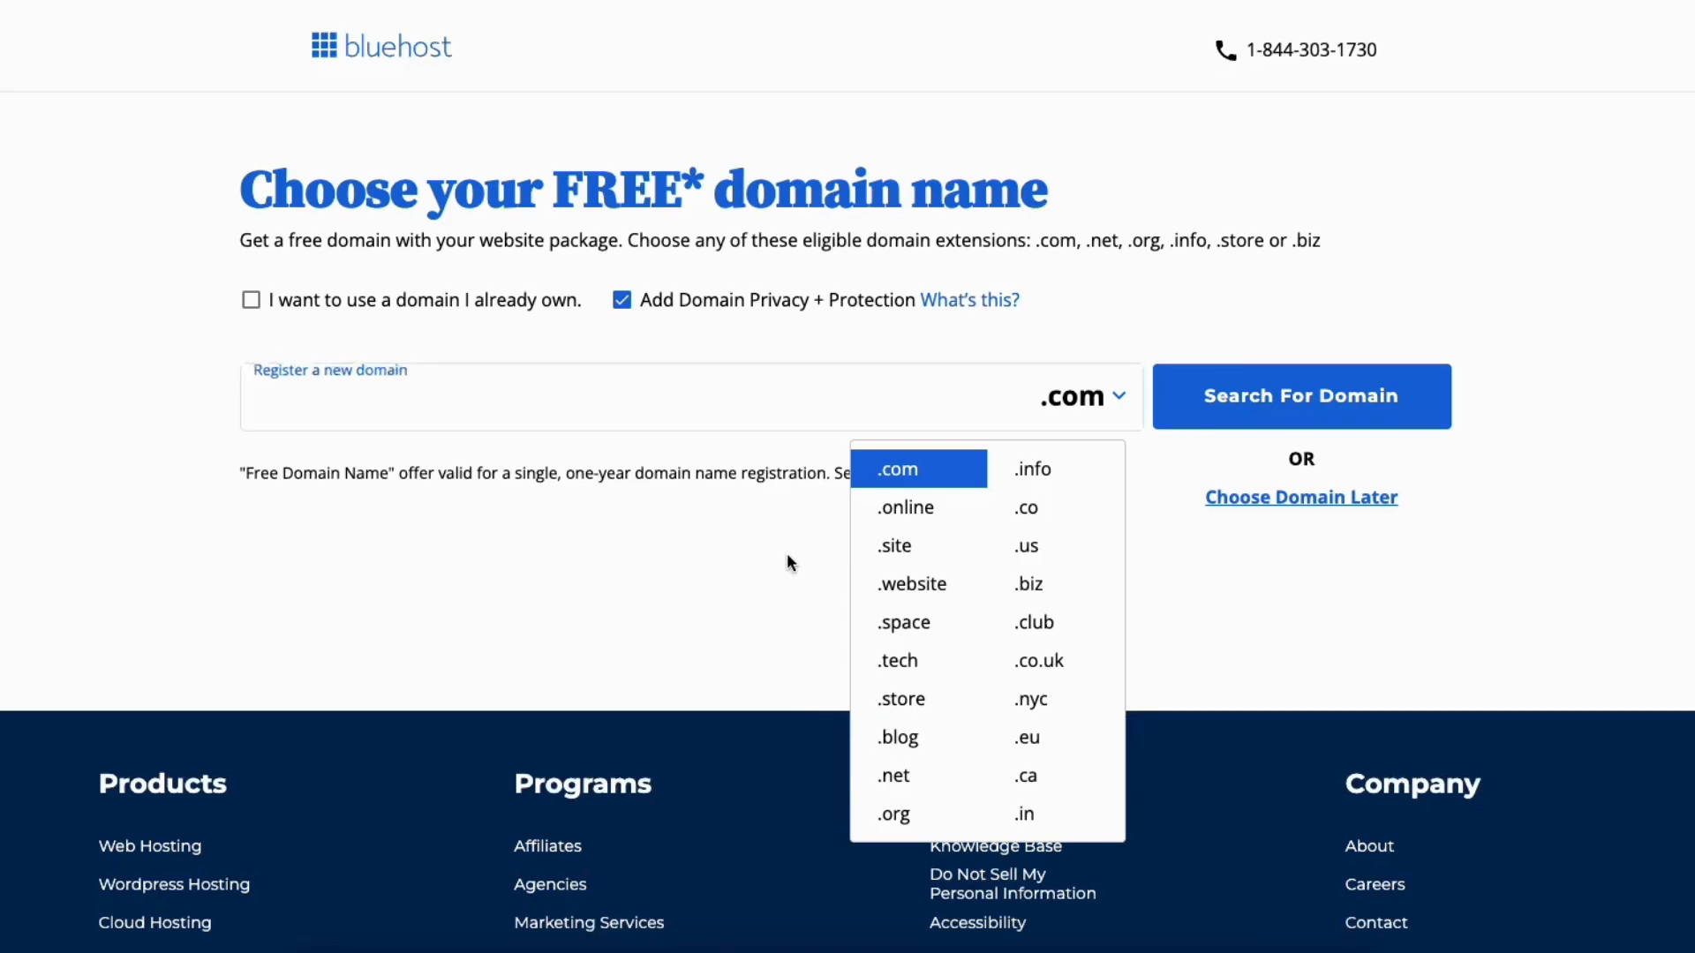
- Show the entry form for an already owned domain and switch back to registering a new one
{"action": "left_click", "coordinate": [251, 303]}
{"action": "left_click", "coordinate": [352, 437]}
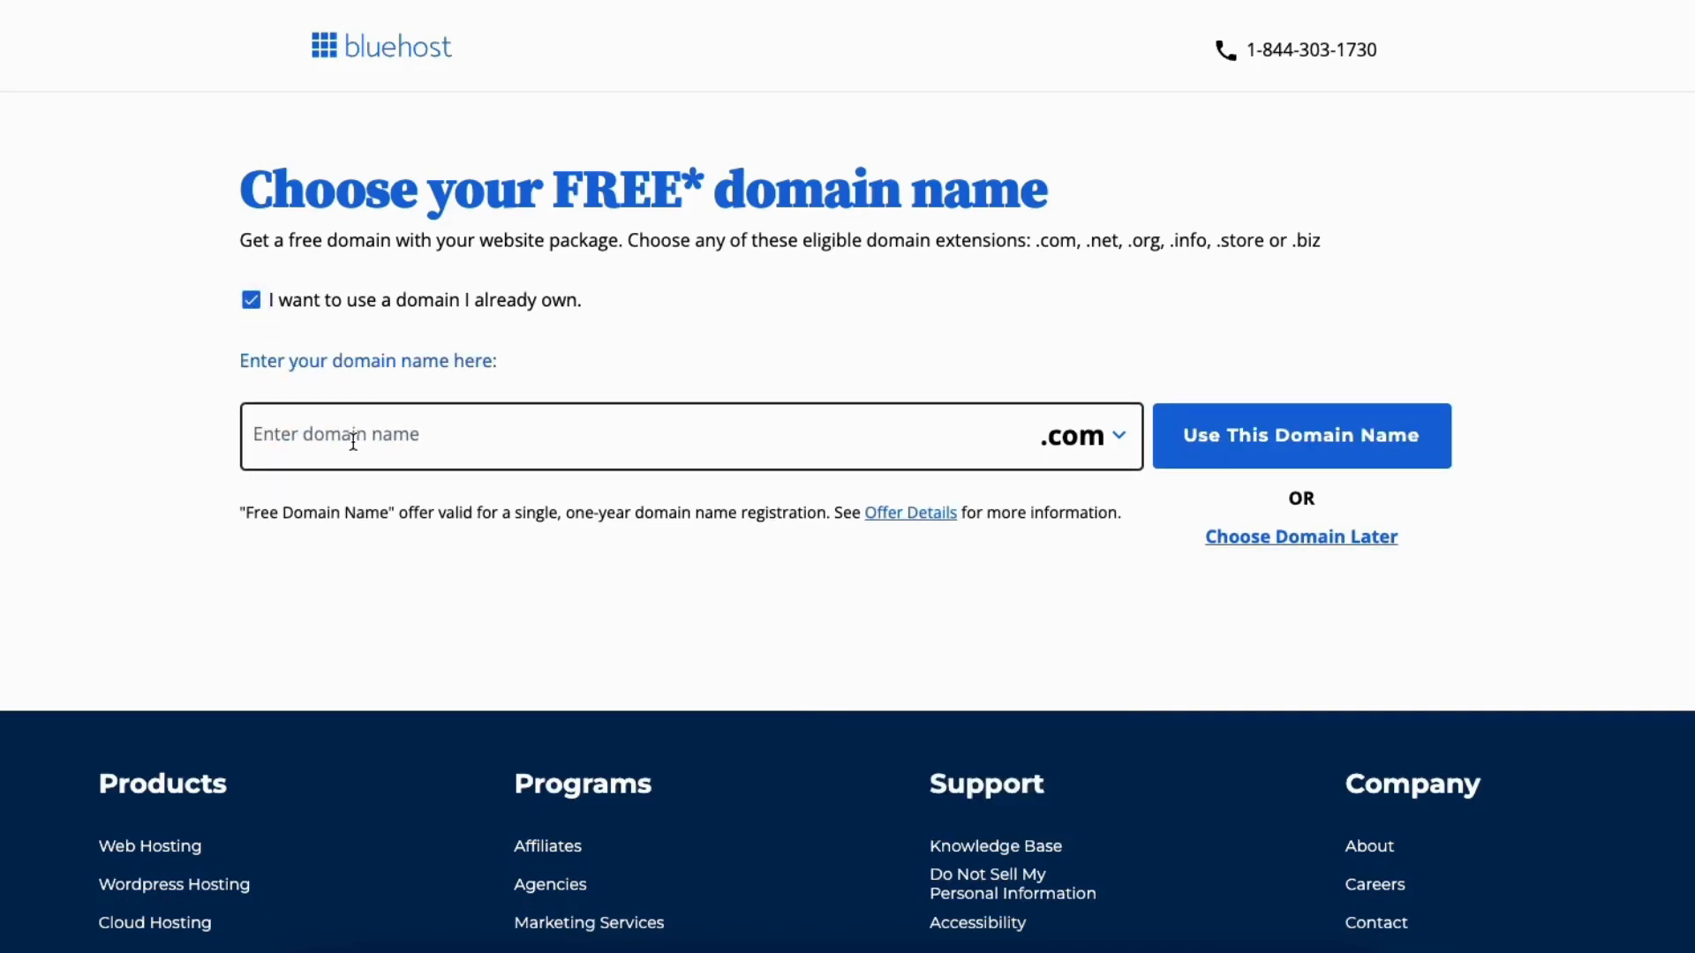
{"action": "left_click", "coordinate": [1201, 450]}
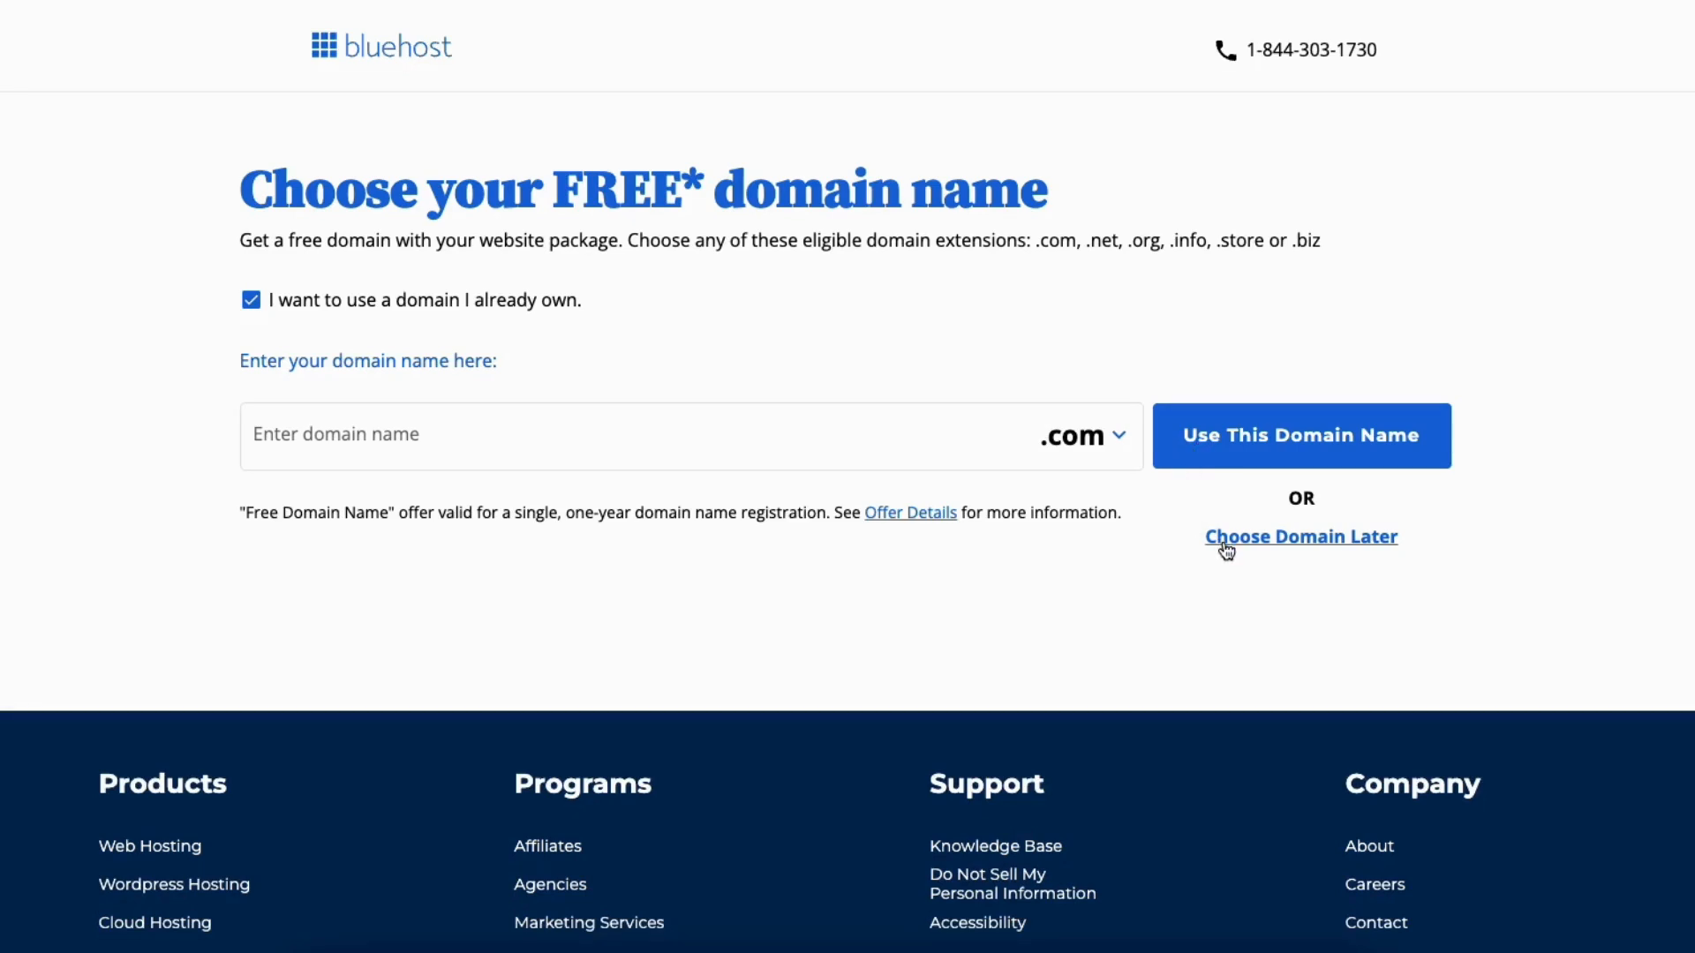
{"action": "left_click", "coordinate": [251, 300]}
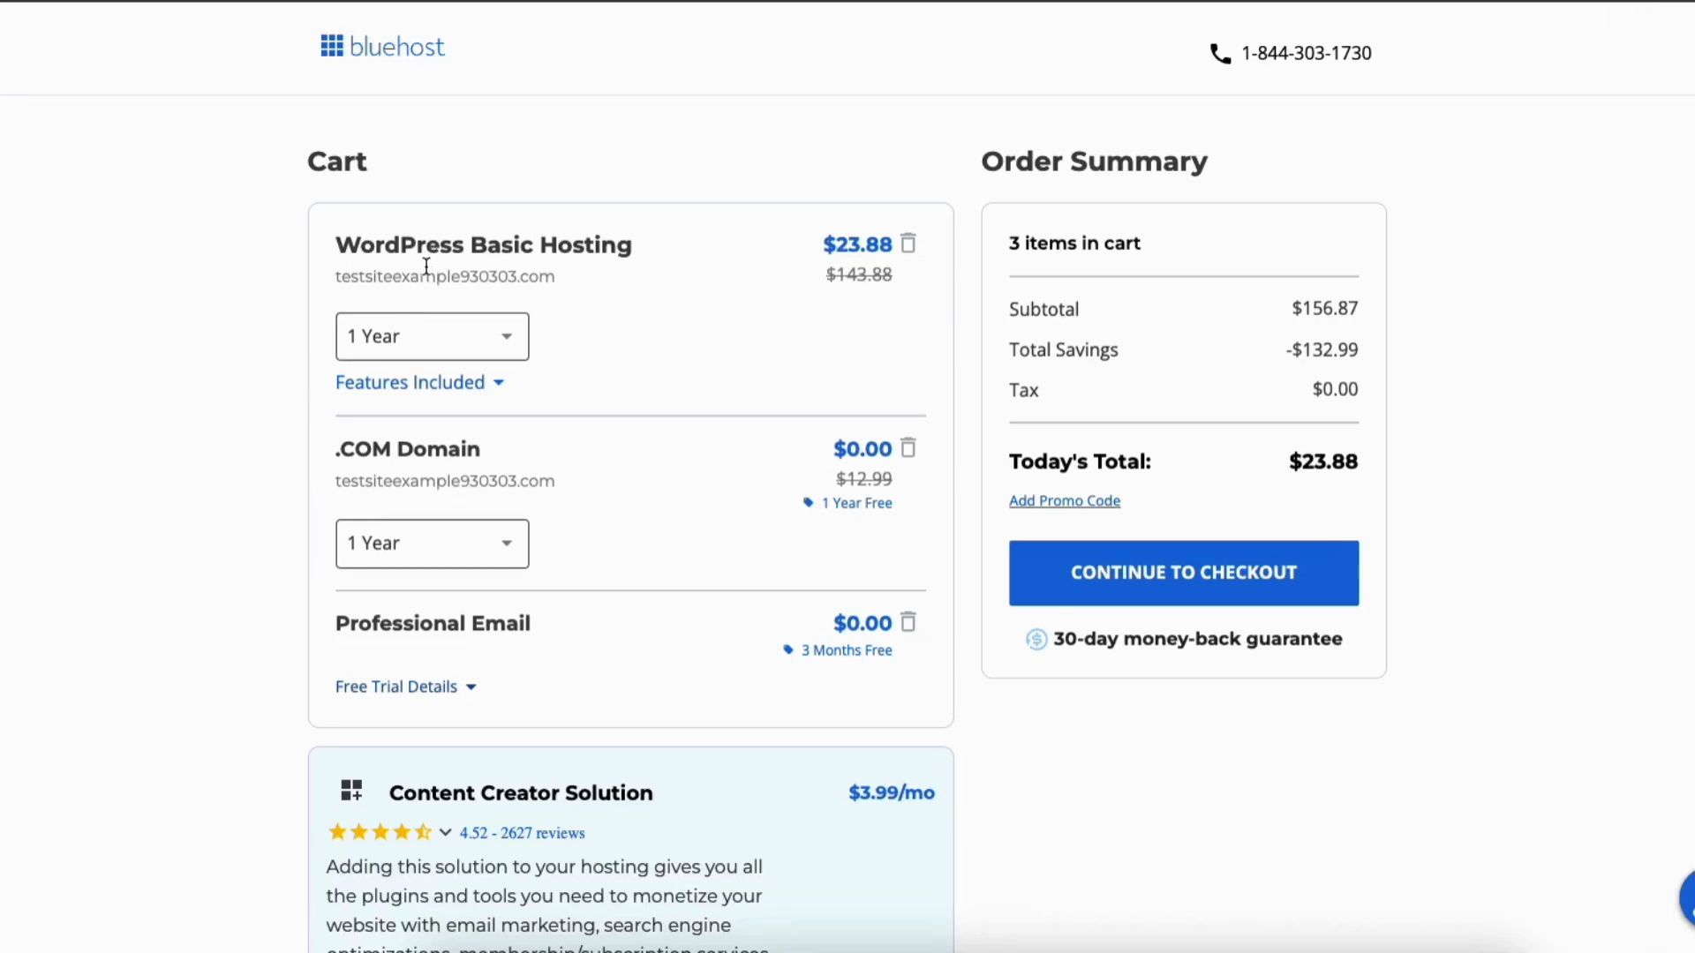
- Keep the WordPress Basic Hosting term at 1 Year and continue to checkout
{"action": "left_click", "coordinate": [469, 340]}
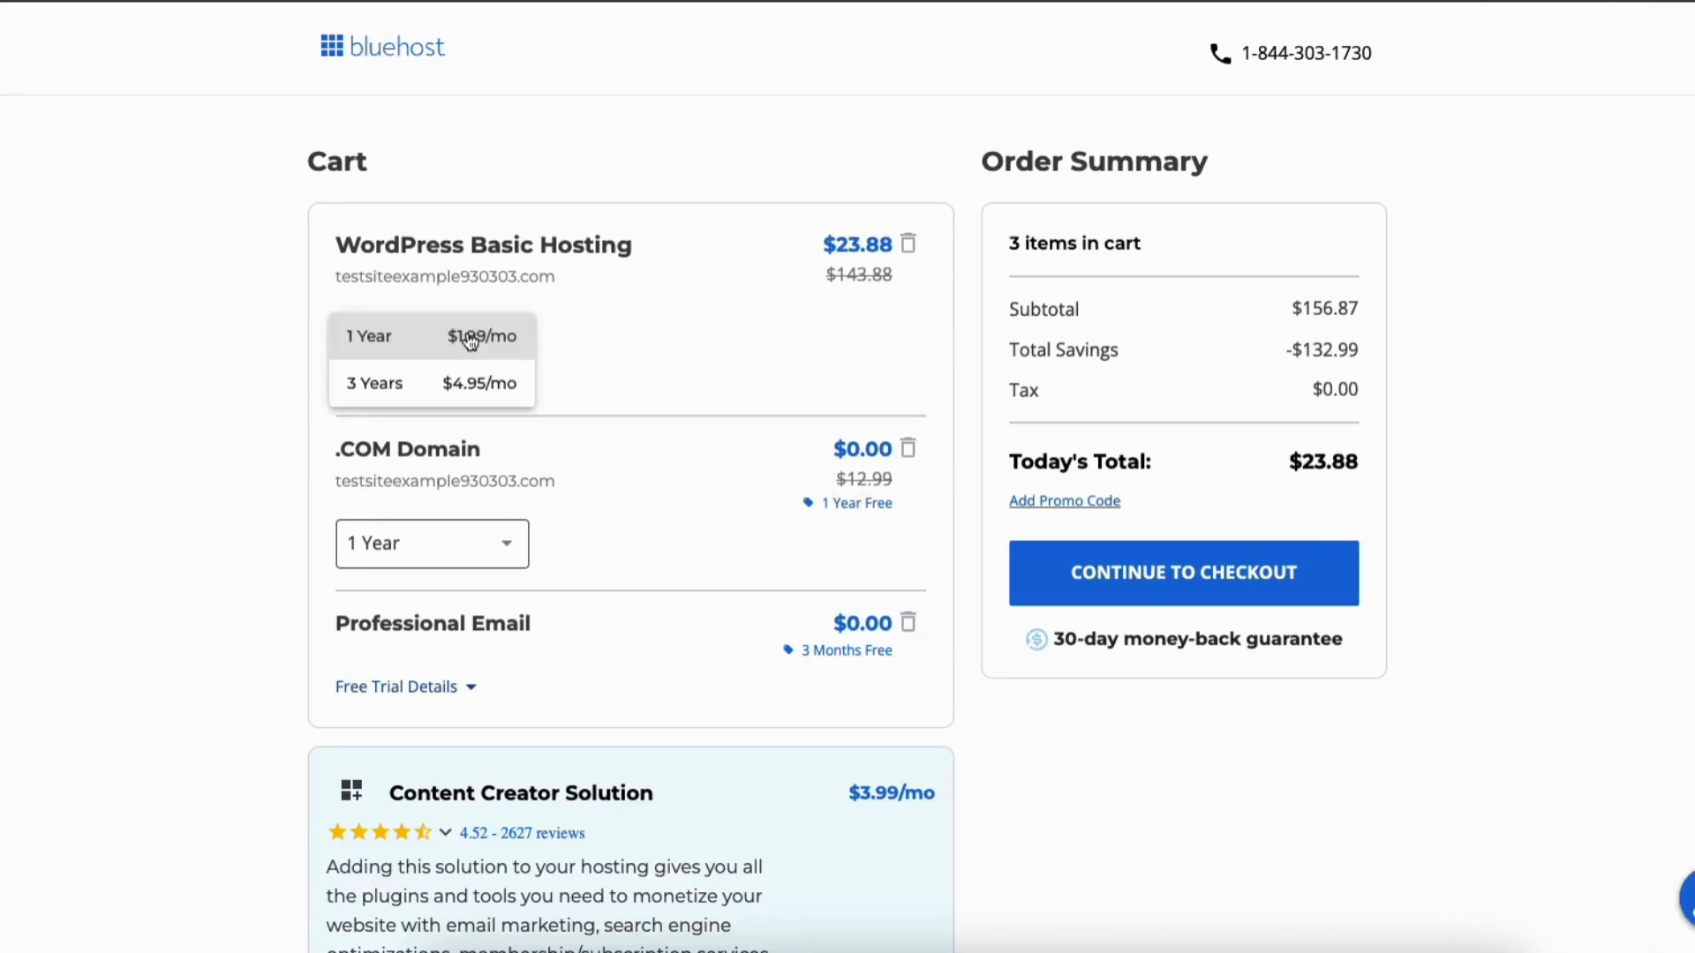
{"action": "left_click", "coordinate": [417, 350]}
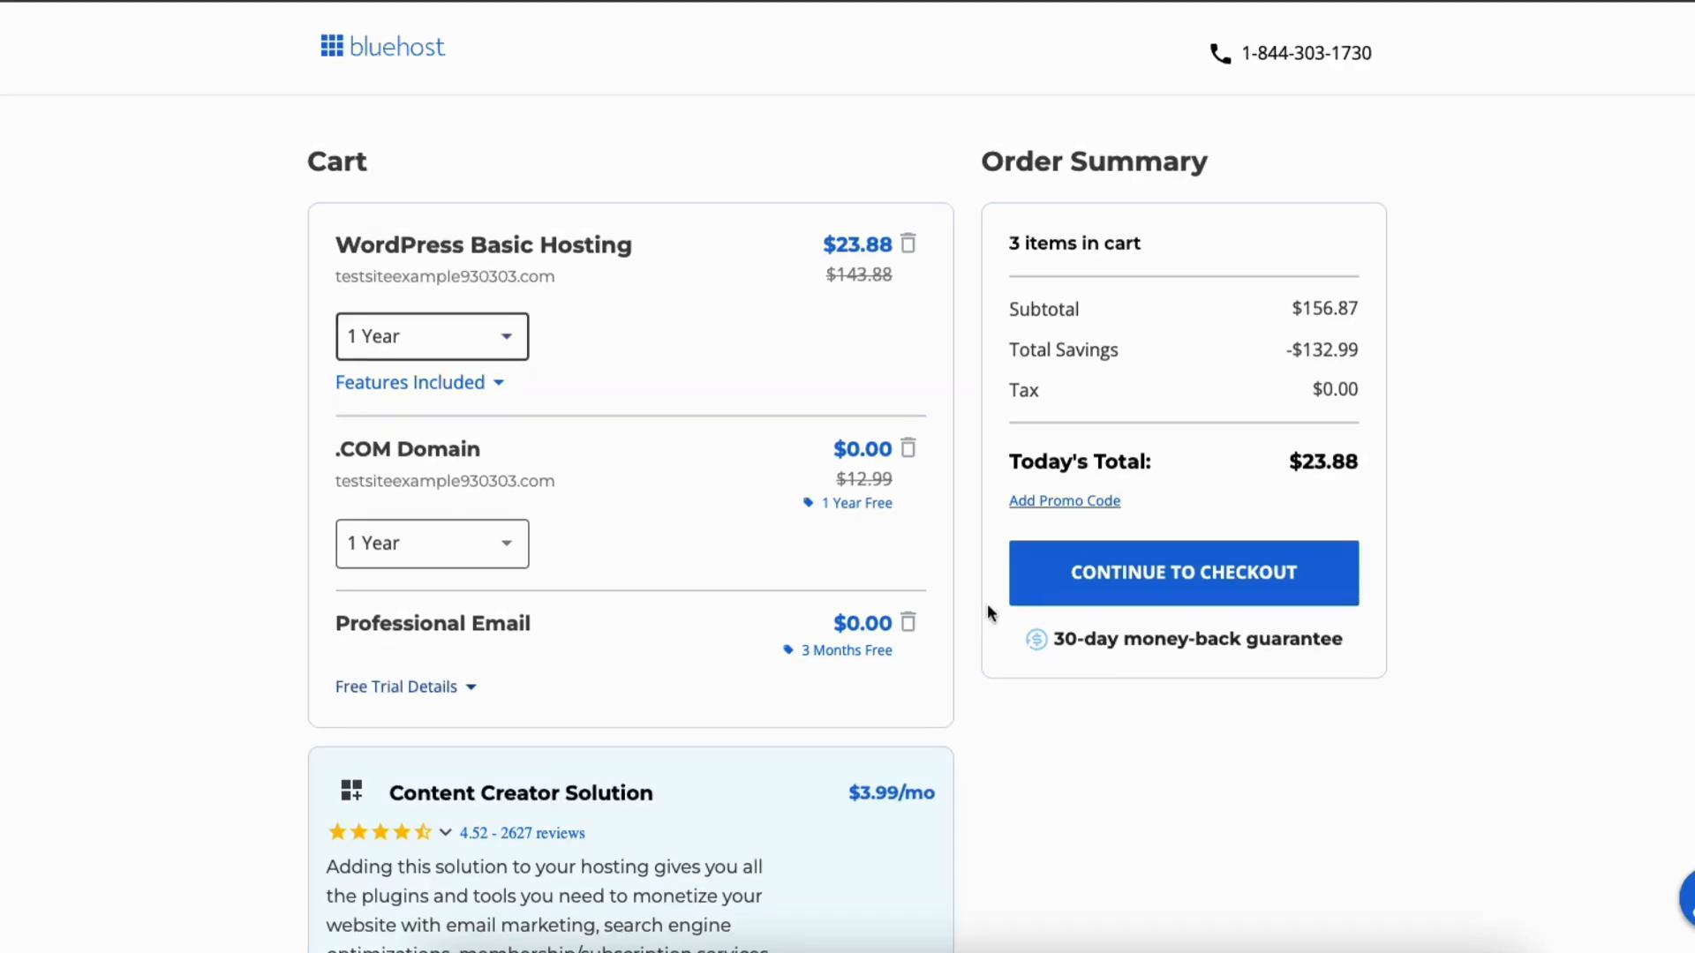
{"action": "left_click", "coordinate": [1092, 579]}
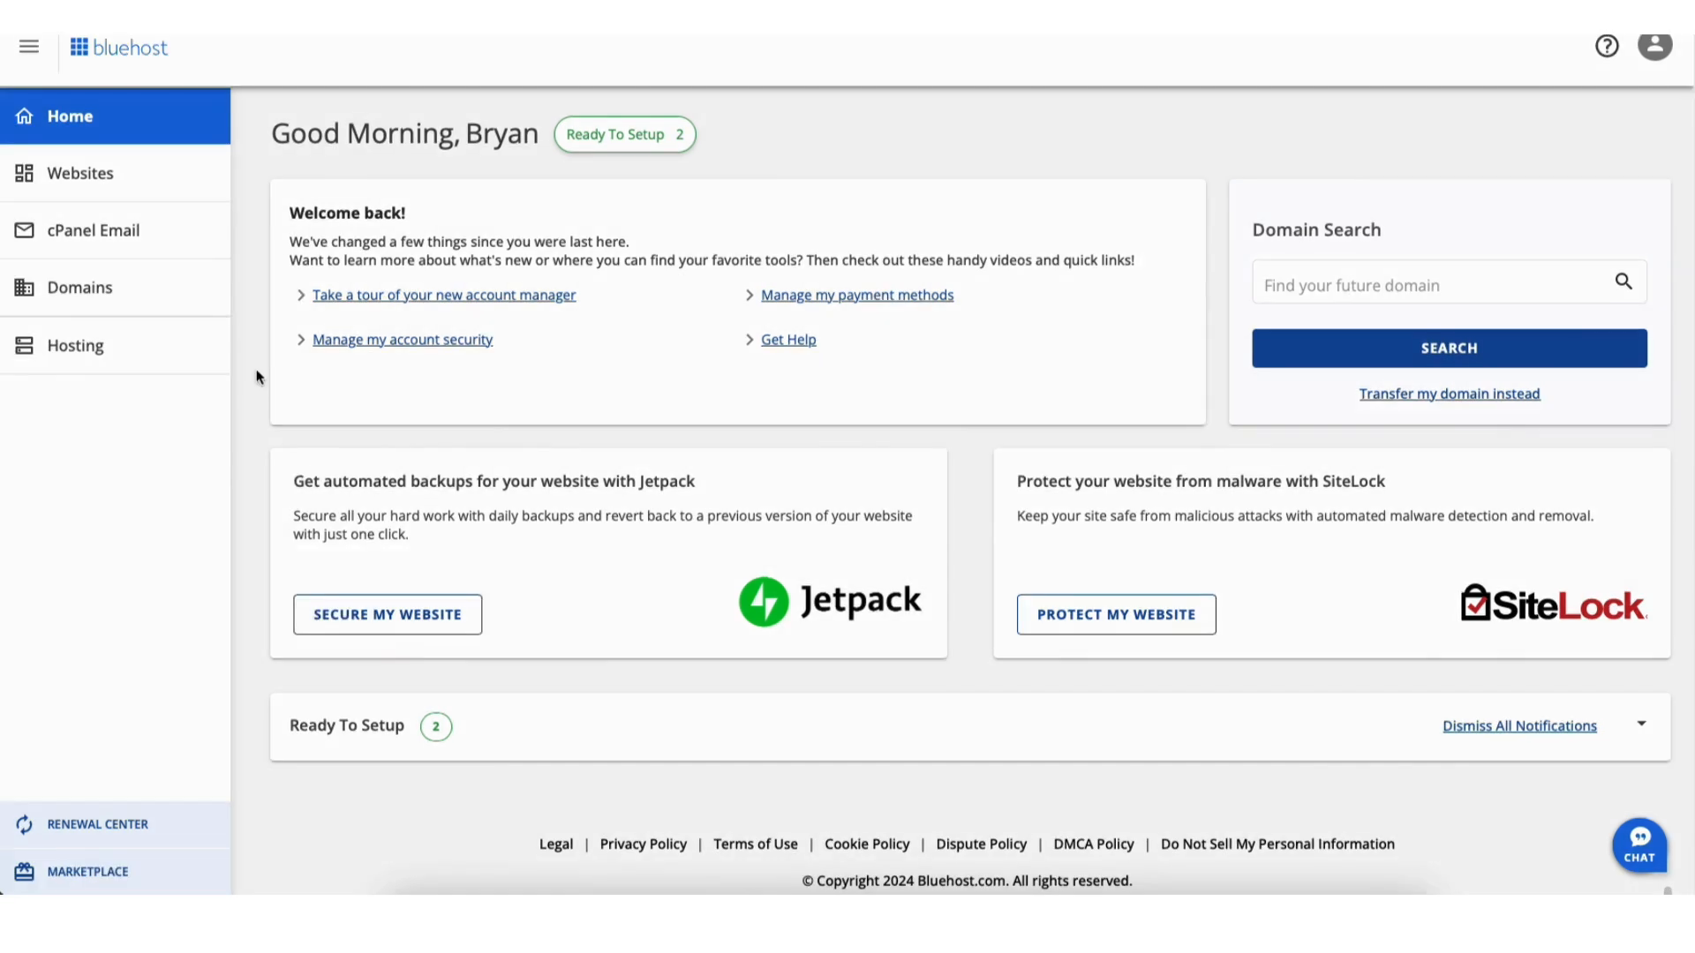
- Open the settings of the Welcome website in the hosting account and go on to its WordPress admin area
{"action": "left_click", "coordinate": [88, 182]}
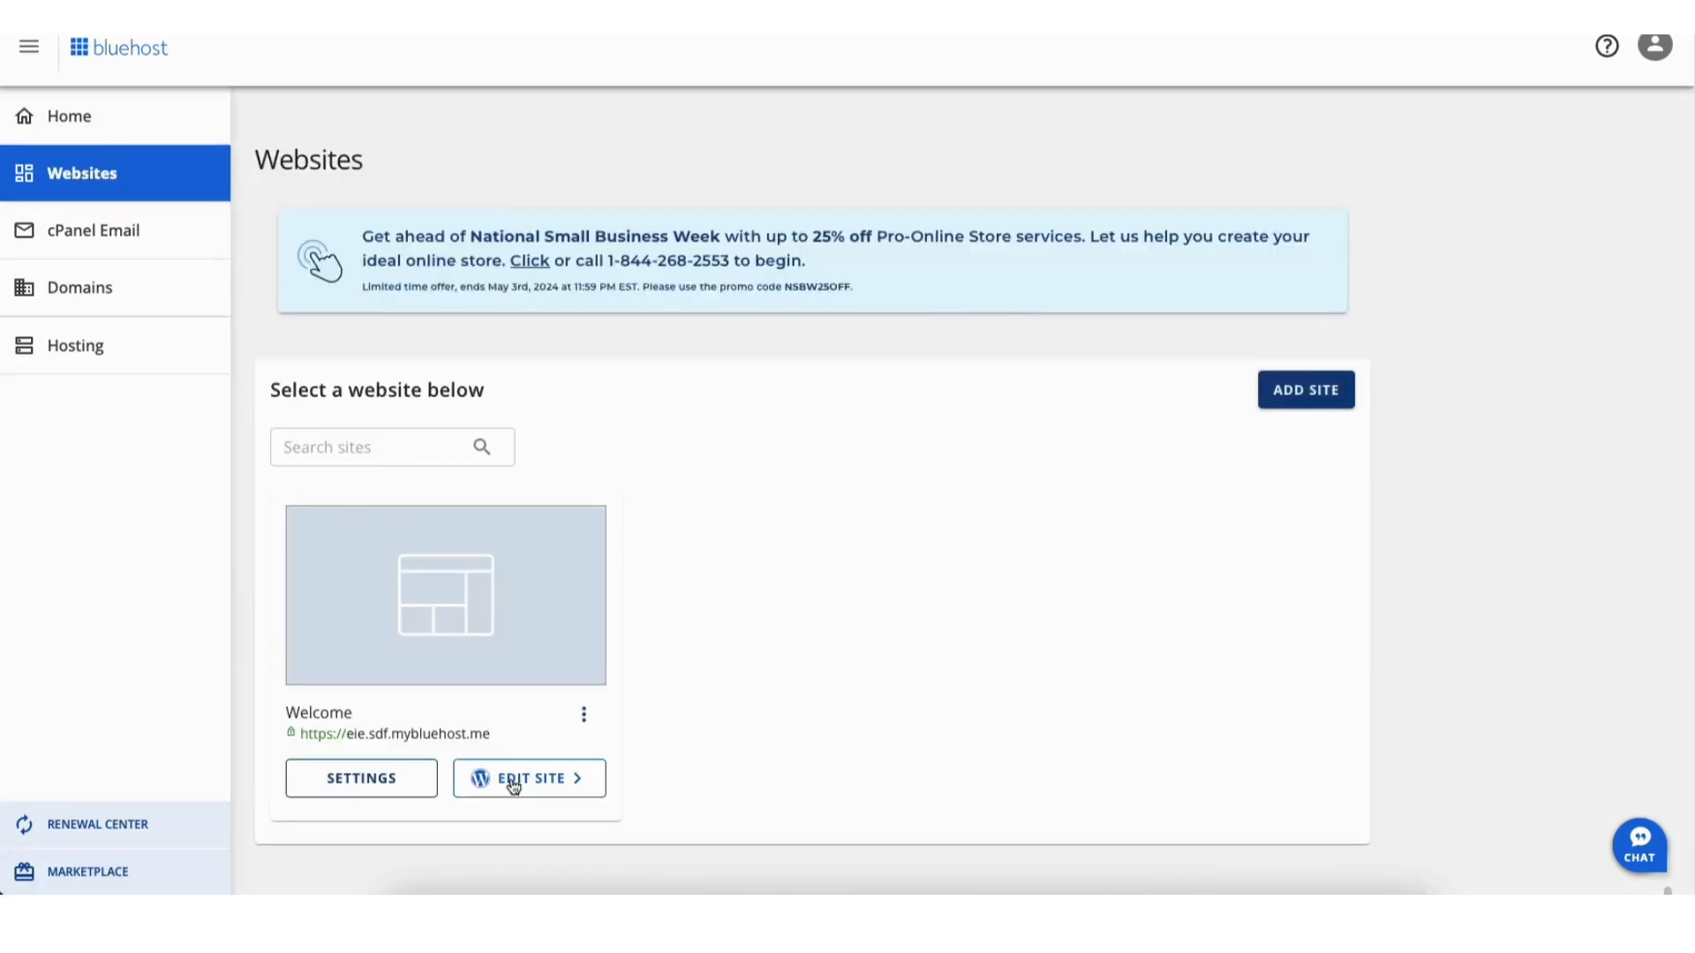
{"action": "left_click", "coordinate": [513, 783]}
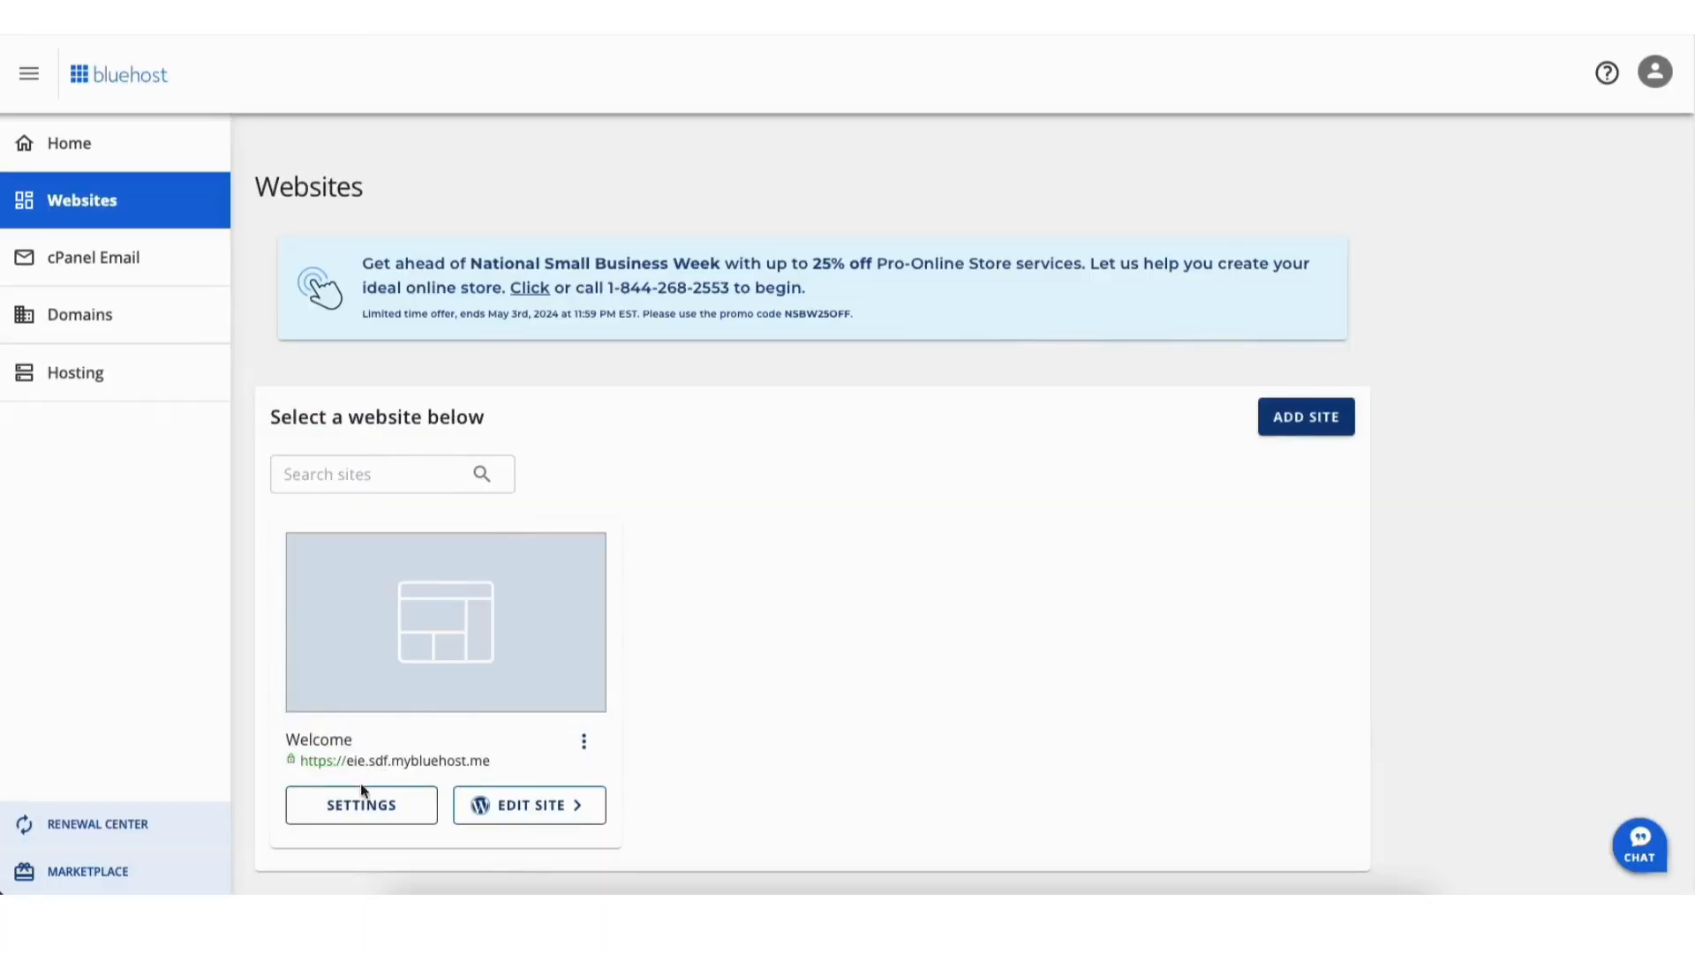
{"action": "left_click", "coordinate": [352, 808]}
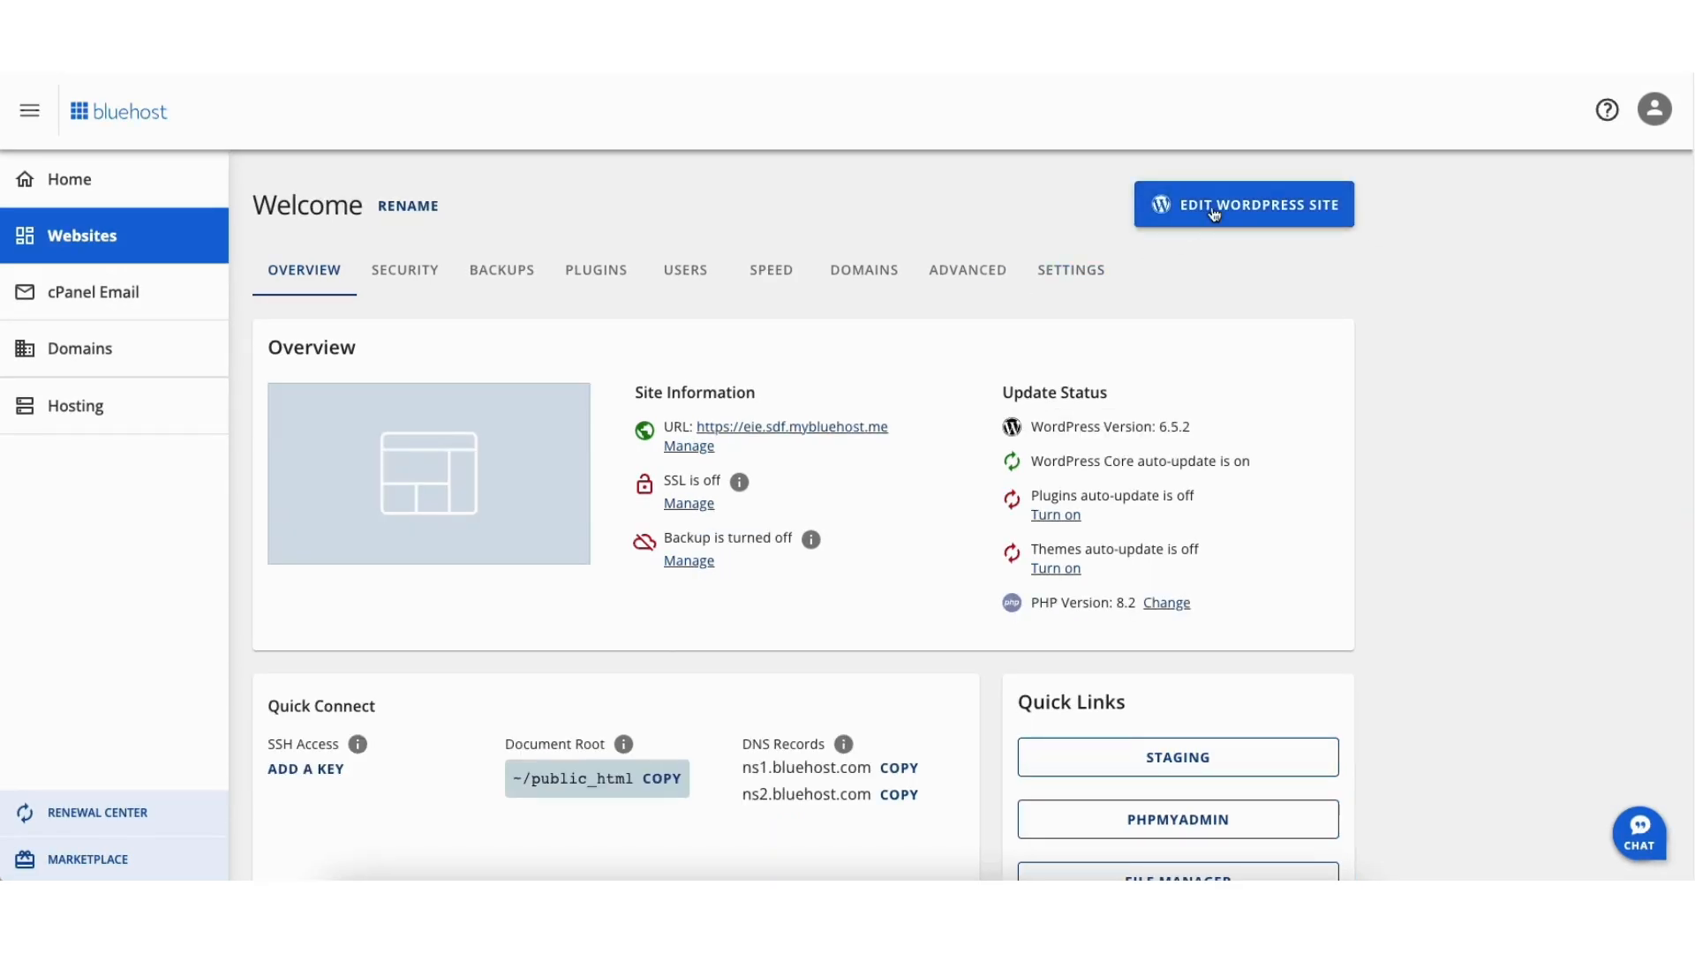
{"action": "left_click", "coordinate": [1214, 208]}
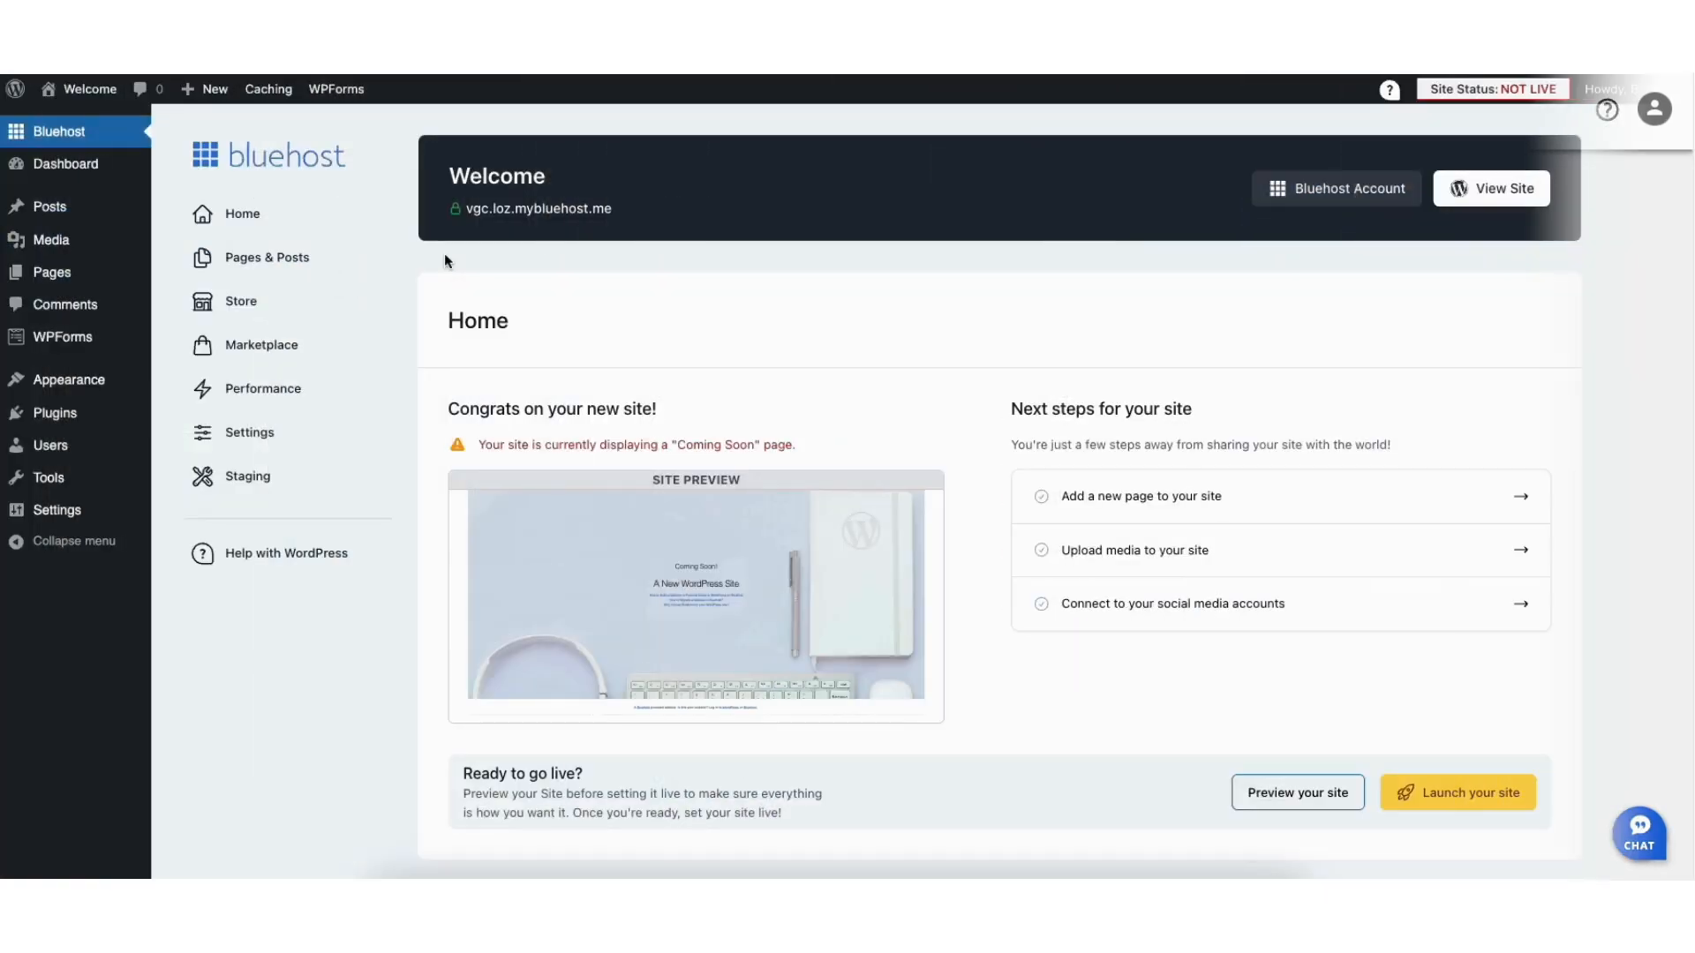
{"action": "mouse_move", "coordinate": [55, 516]}
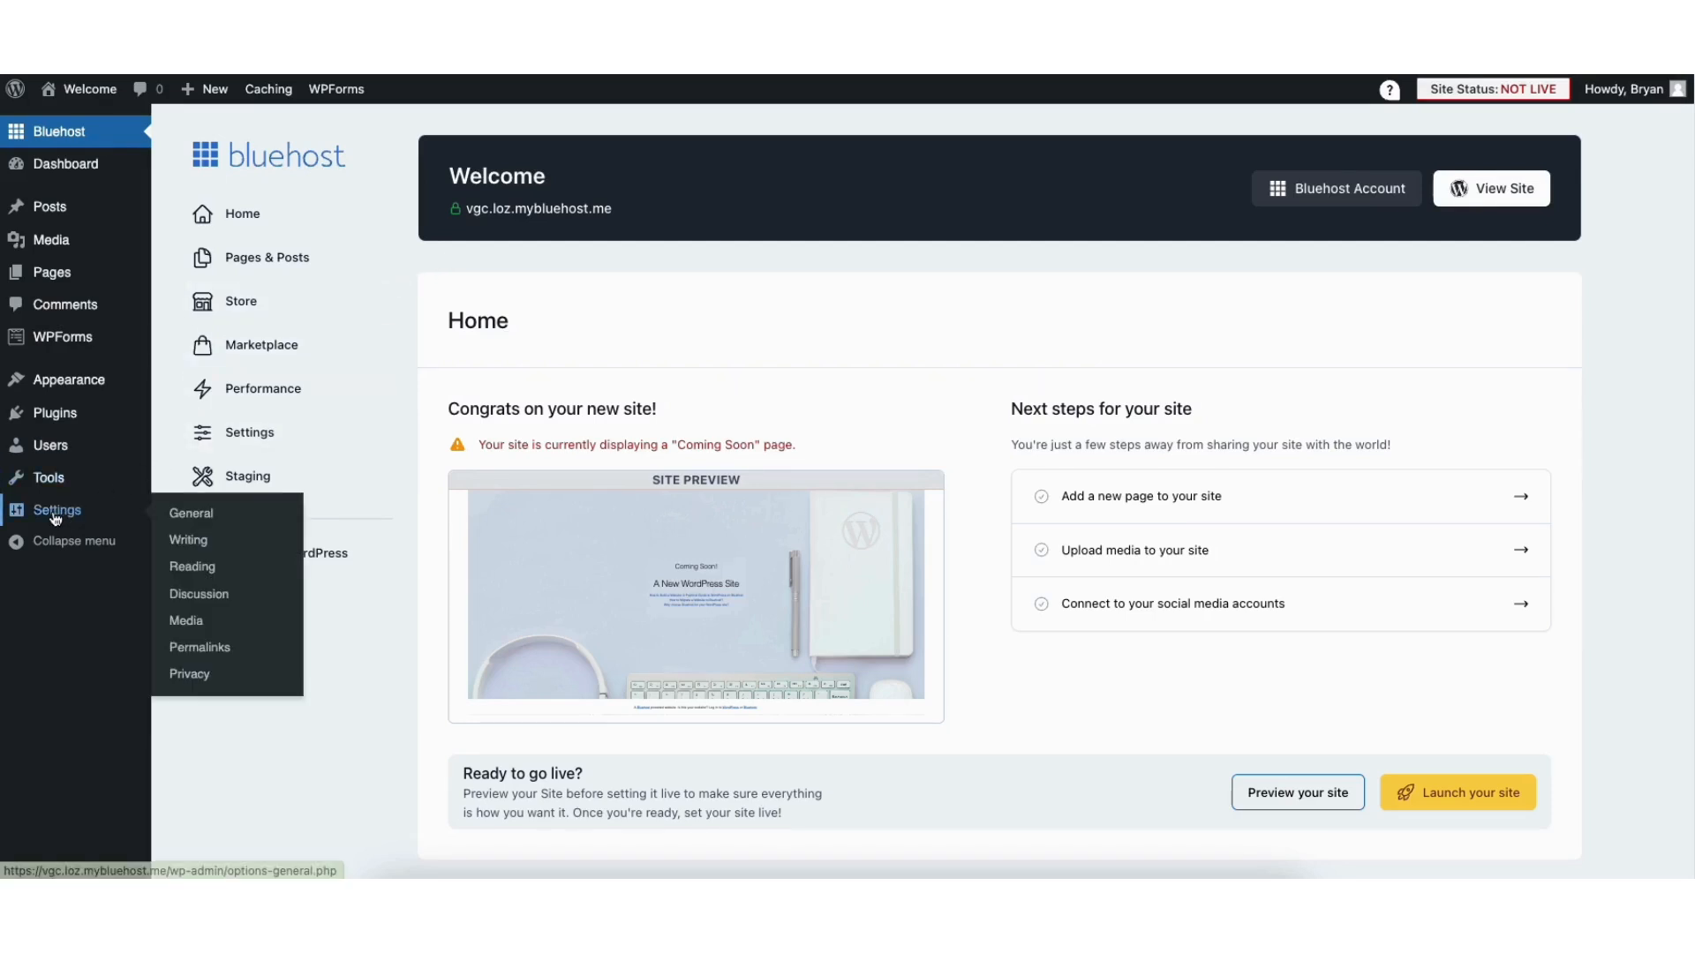
{"action": "left_click", "coordinate": [207, 514]}
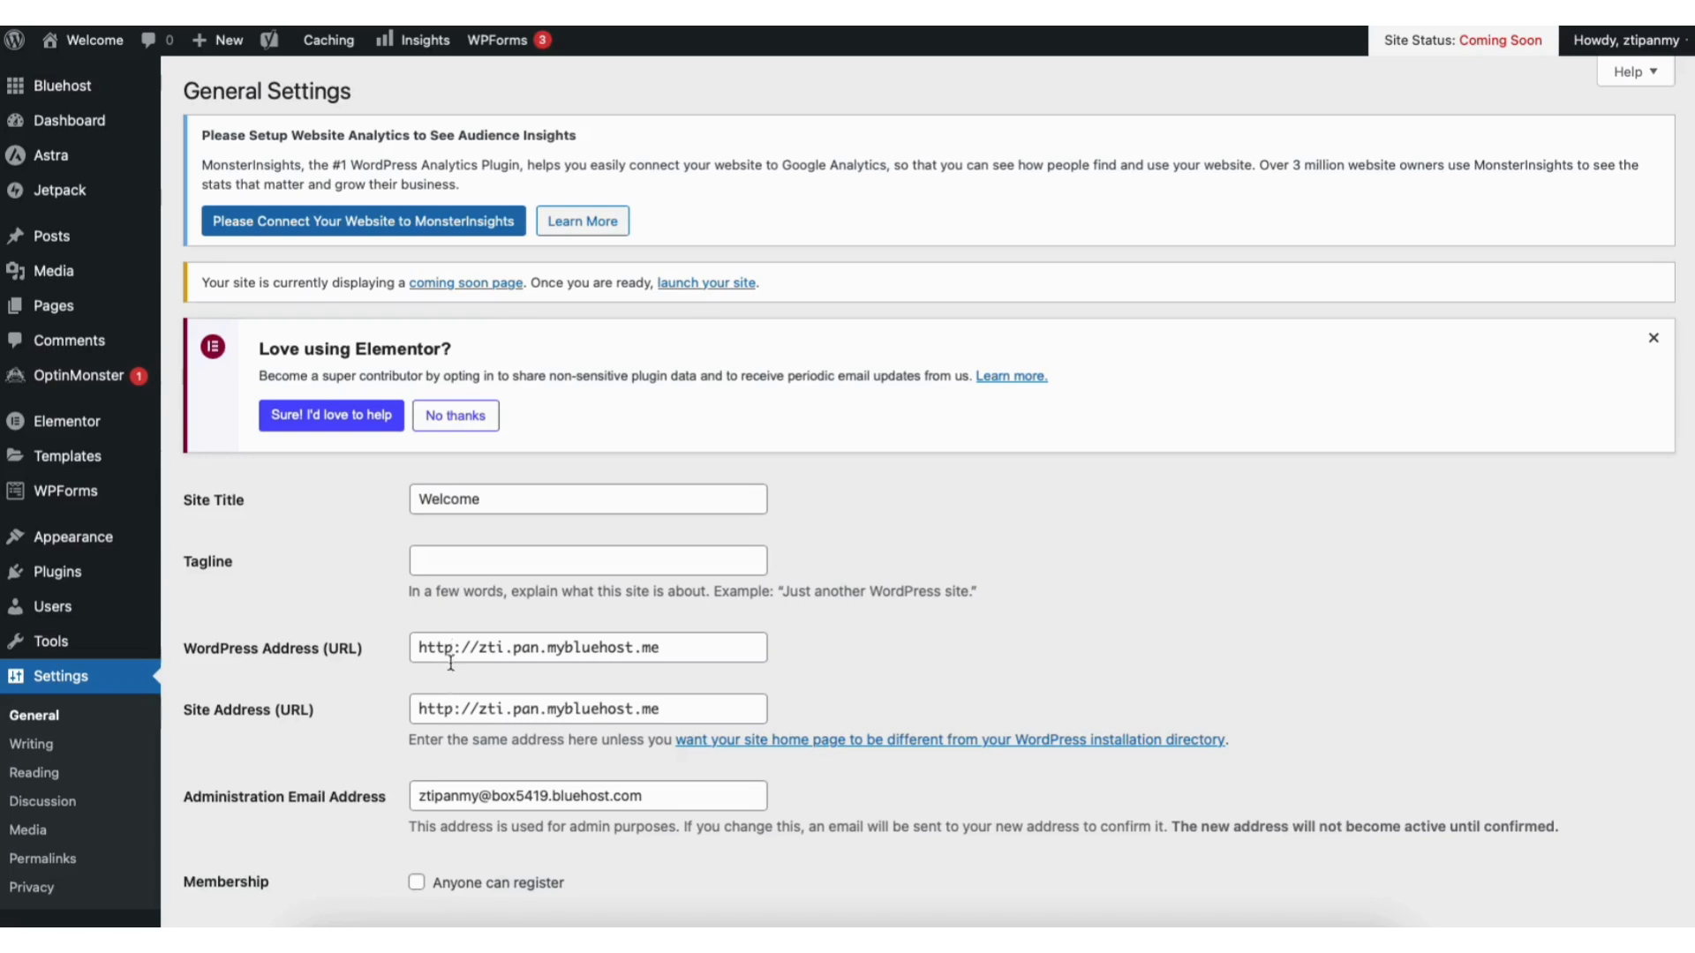
{"action": "left_click", "coordinate": [451, 648]}
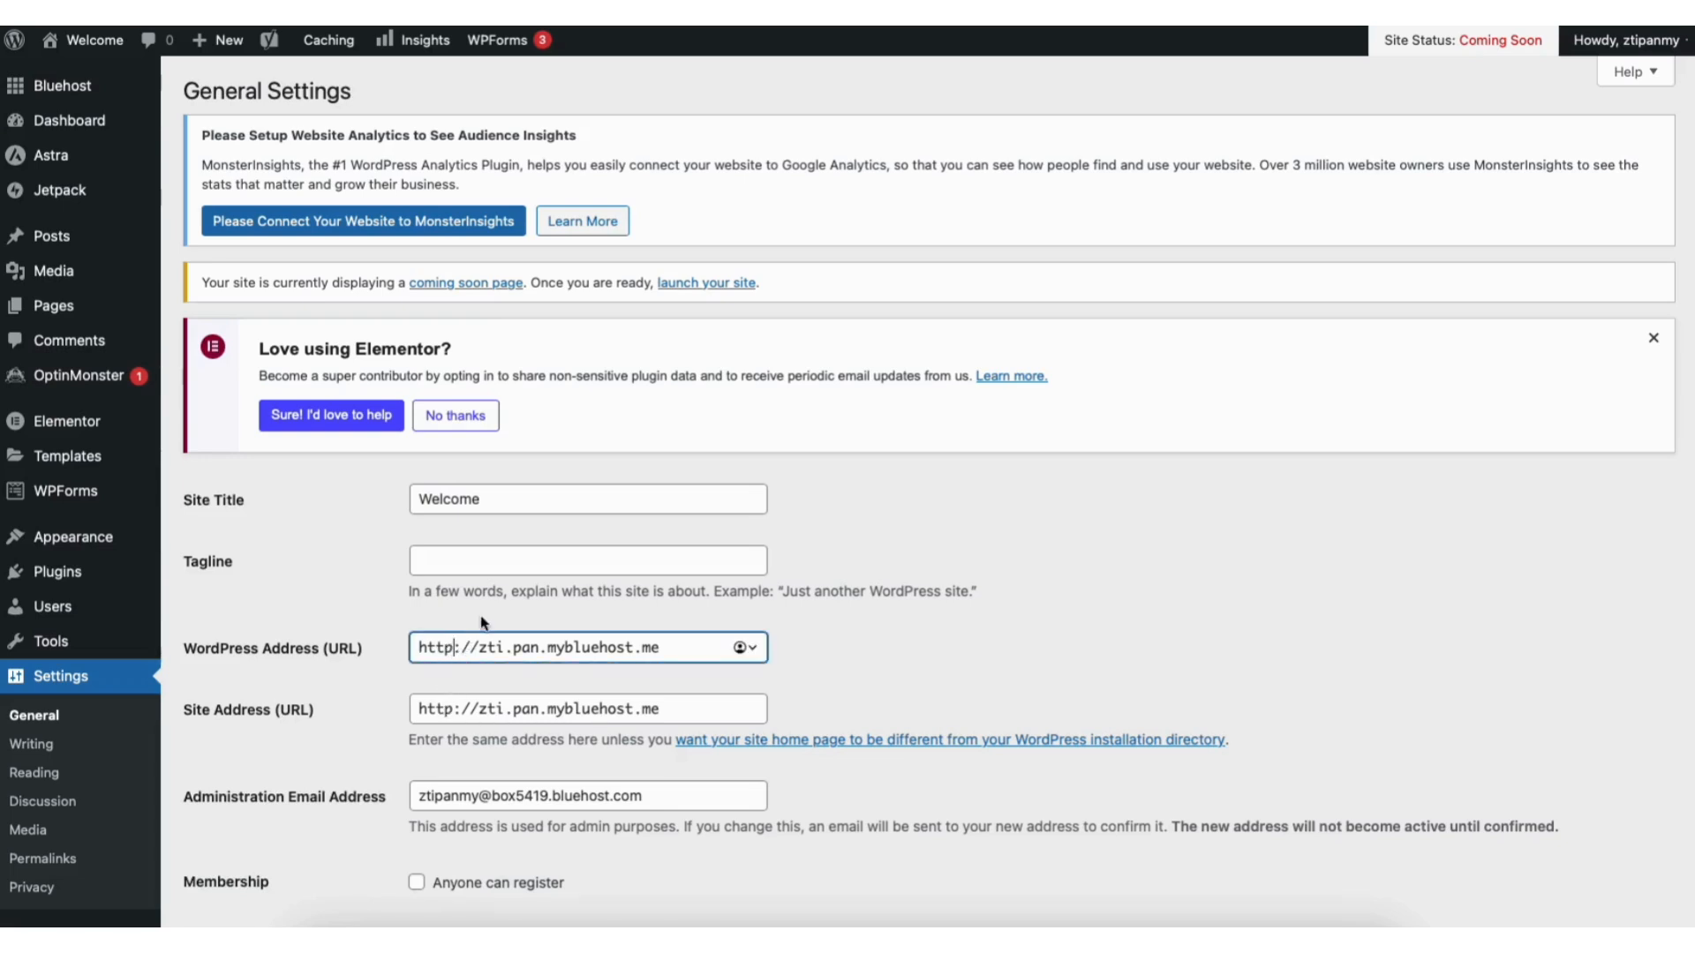
{"action": "type", "text": "s"}
{"action": "left_click", "coordinate": [454, 710]}
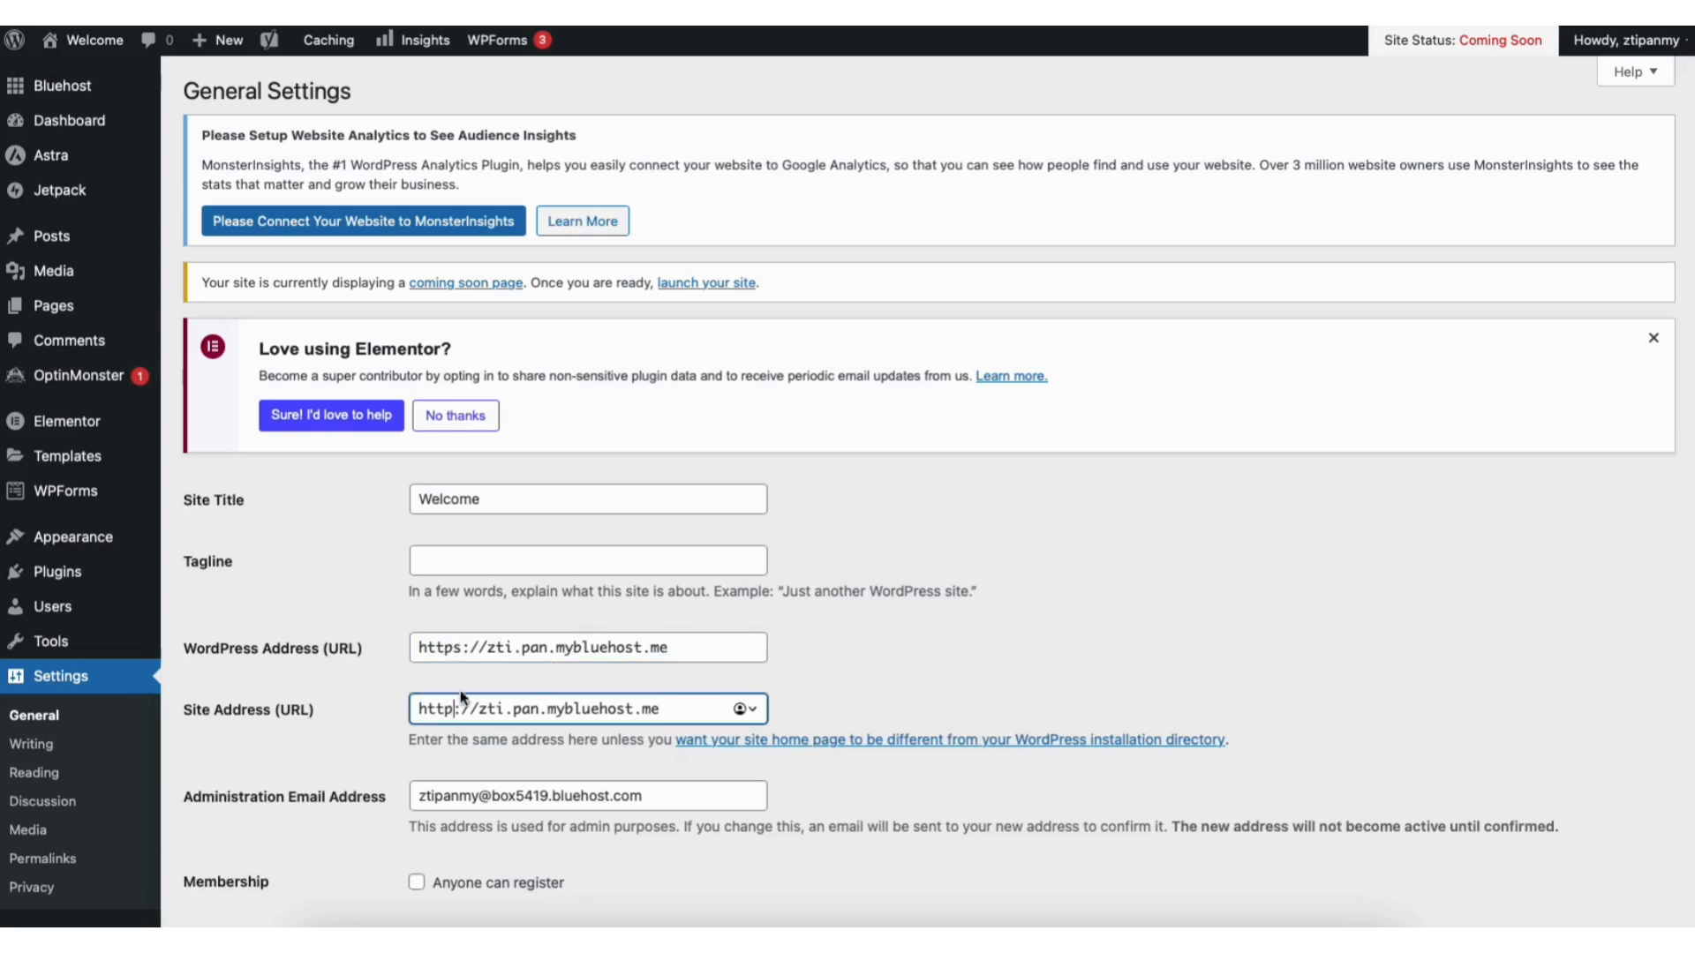
{"action": "type", "text": "s"}
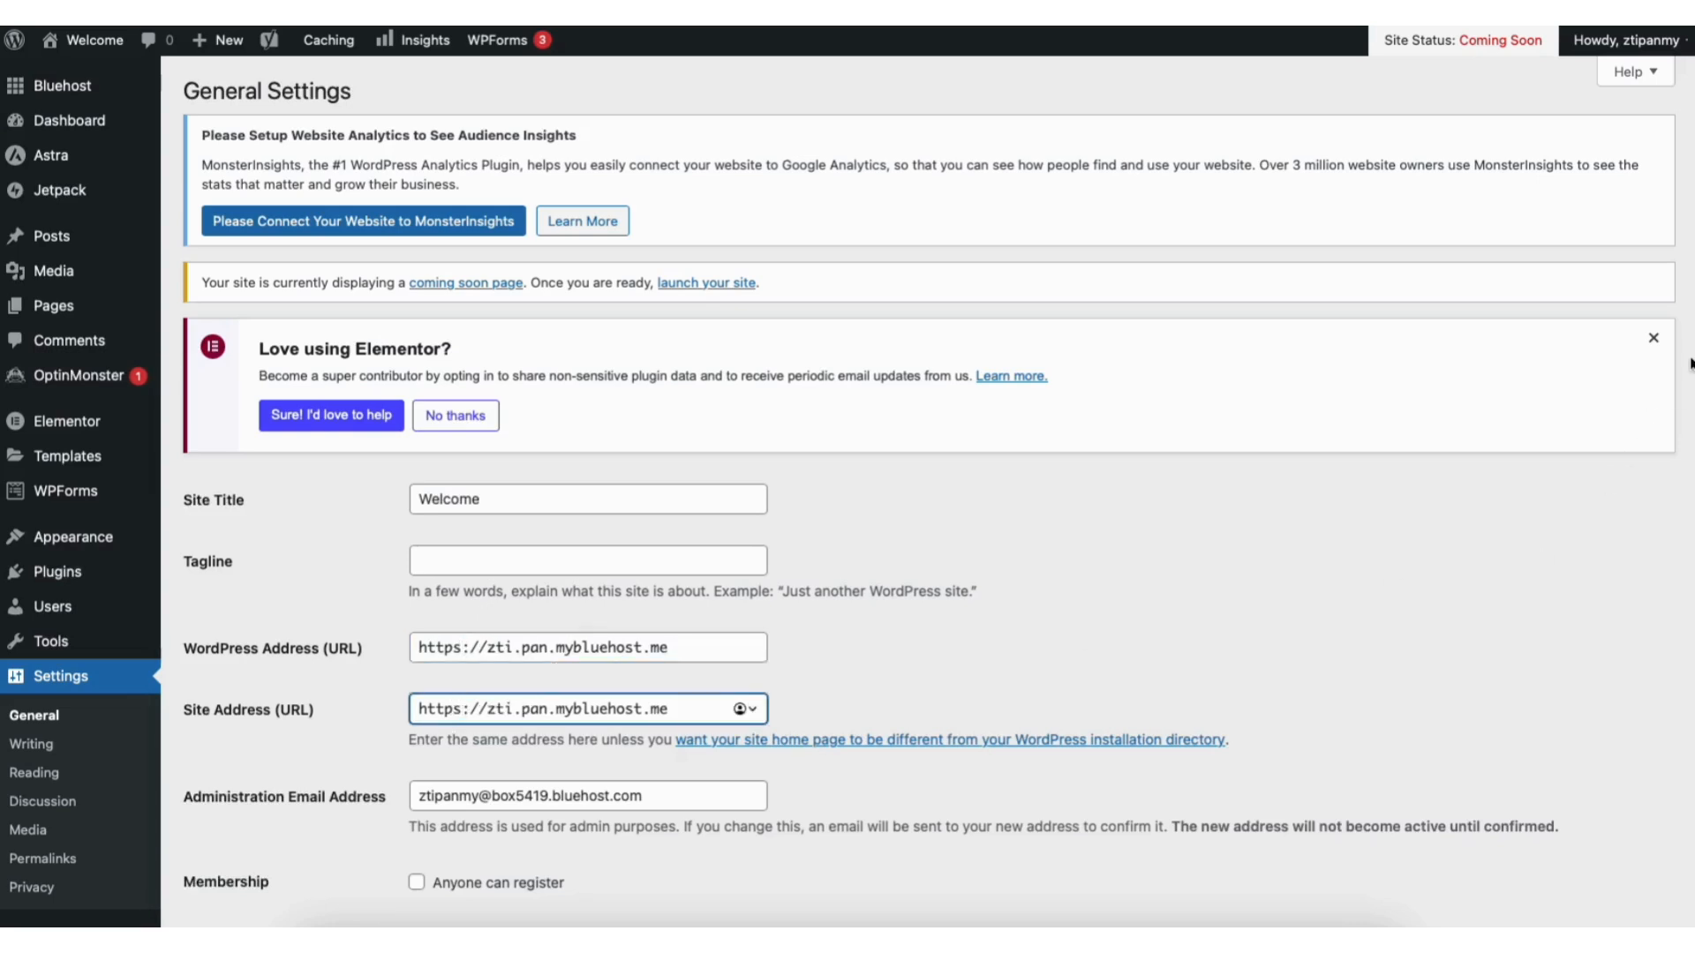
{"action": "scroll", "coordinate": [1673, 819], "scroll_direction": "down", "scroll_amount": 10}
{"action": "scroll", "coordinate": [1673, 819], "scroll_direction": "down", "scroll_amount": 3}
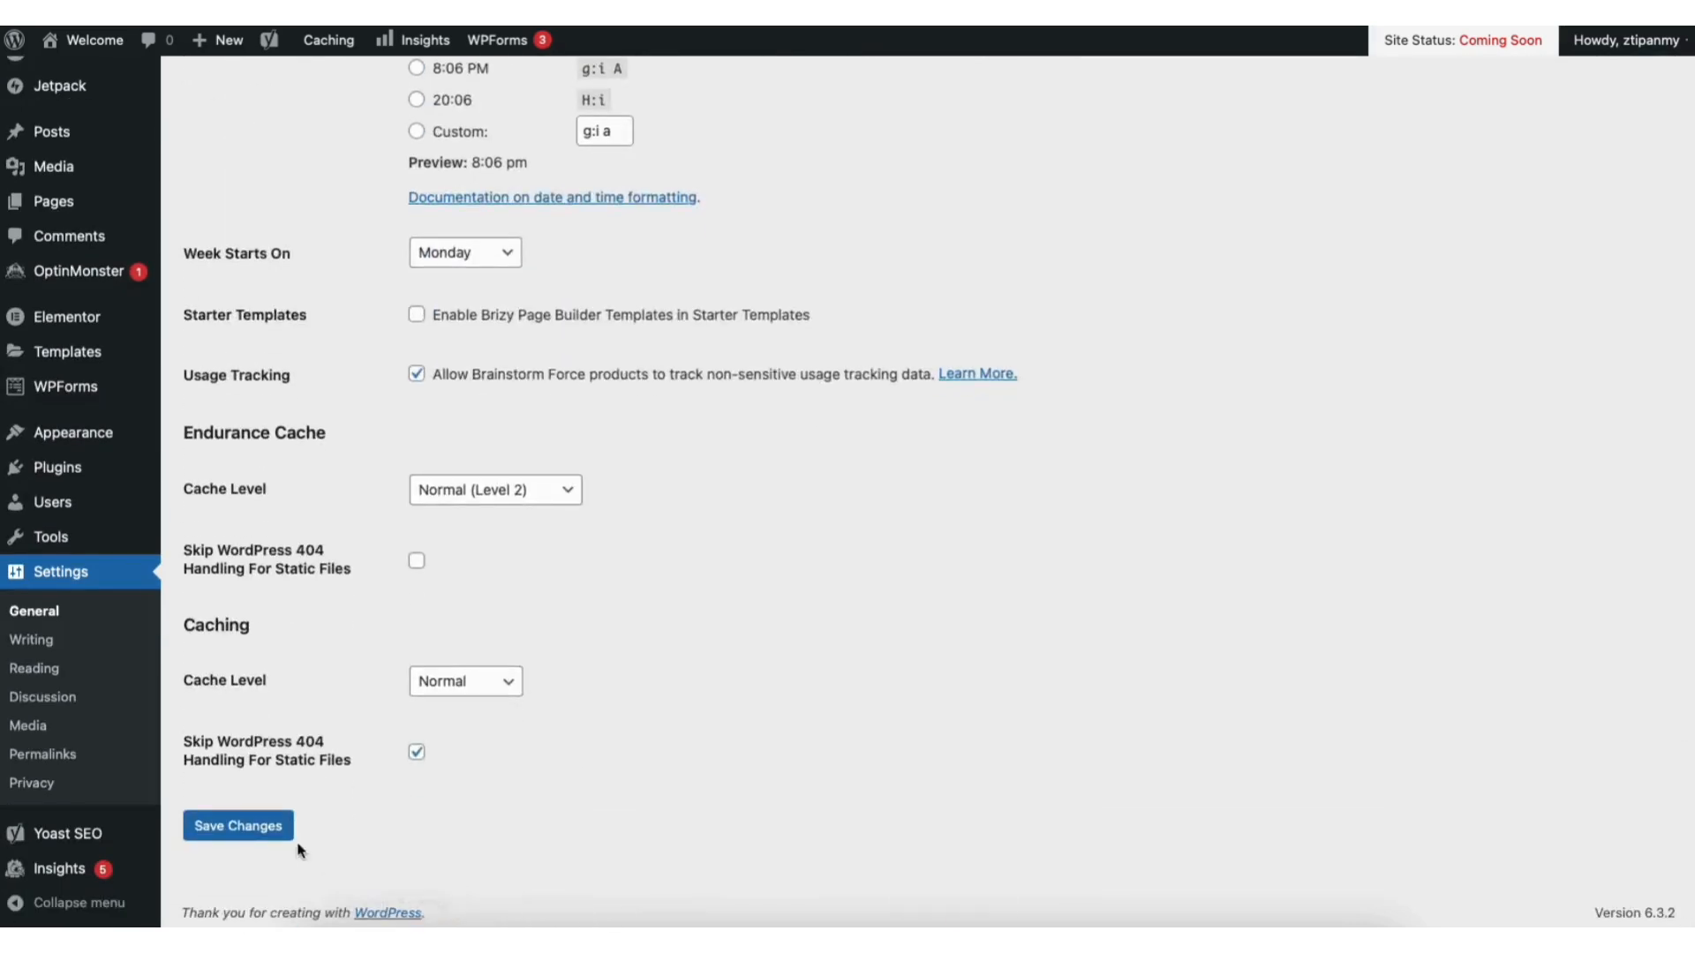
{"action": "left_click", "coordinate": [264, 812]}
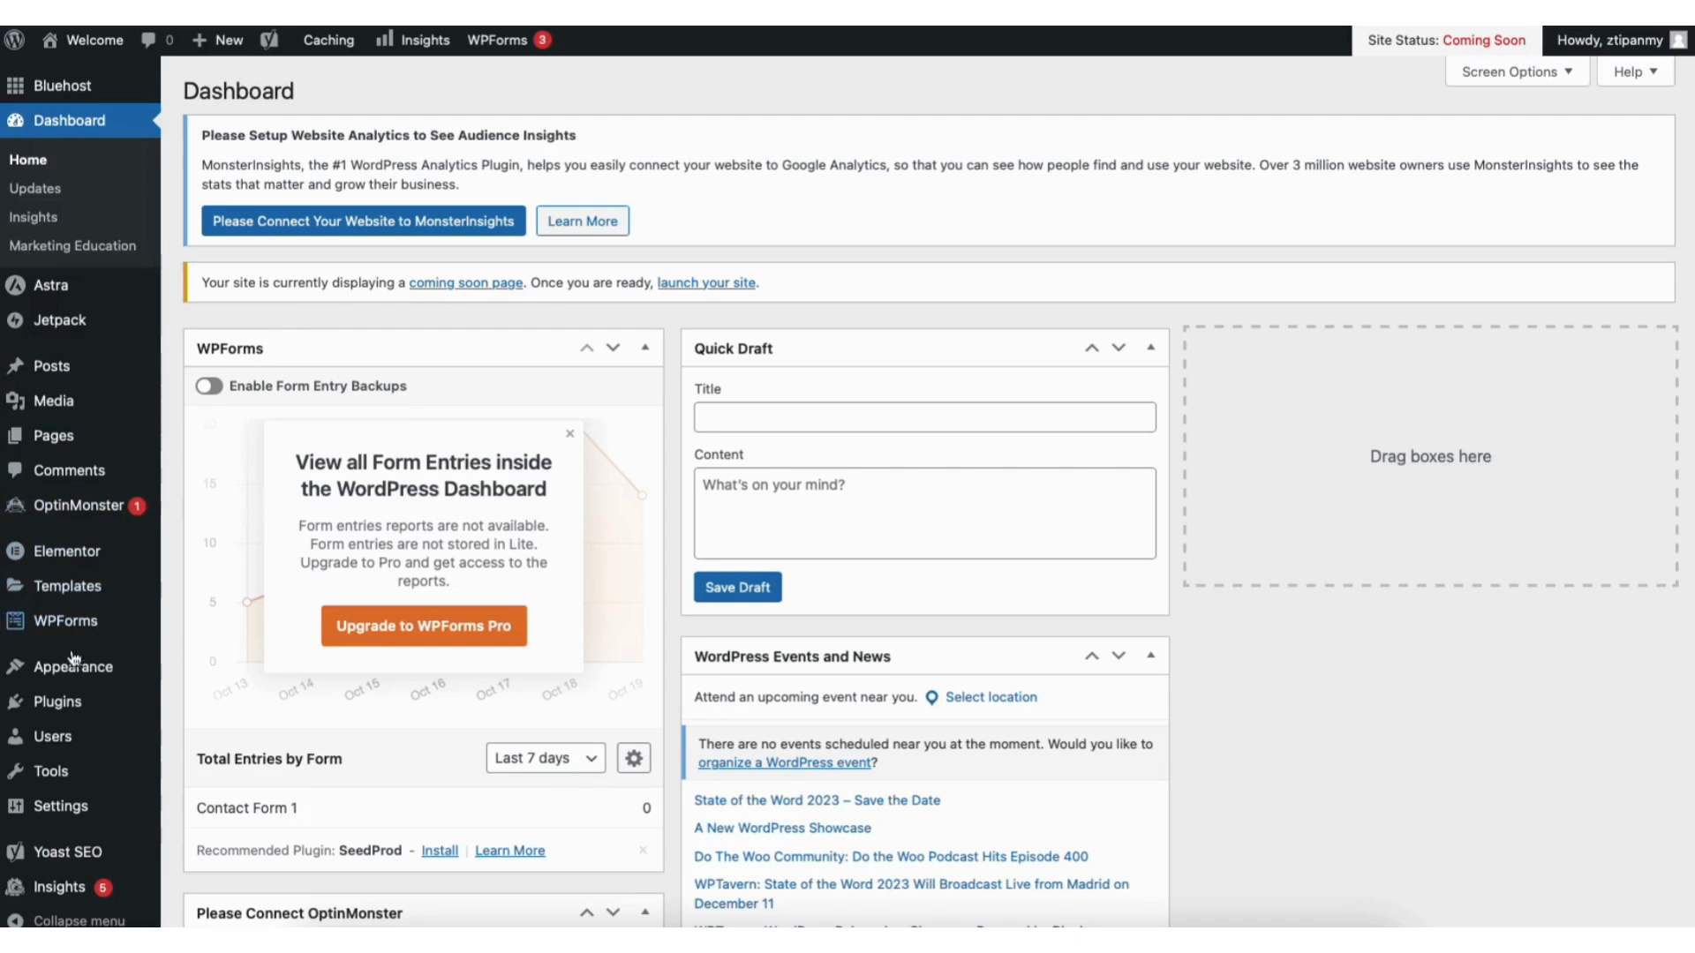
- Go to the site's themes, start adding a new theme and browse the popular ones
{"action": "mouse_move", "coordinate": [74, 671]}
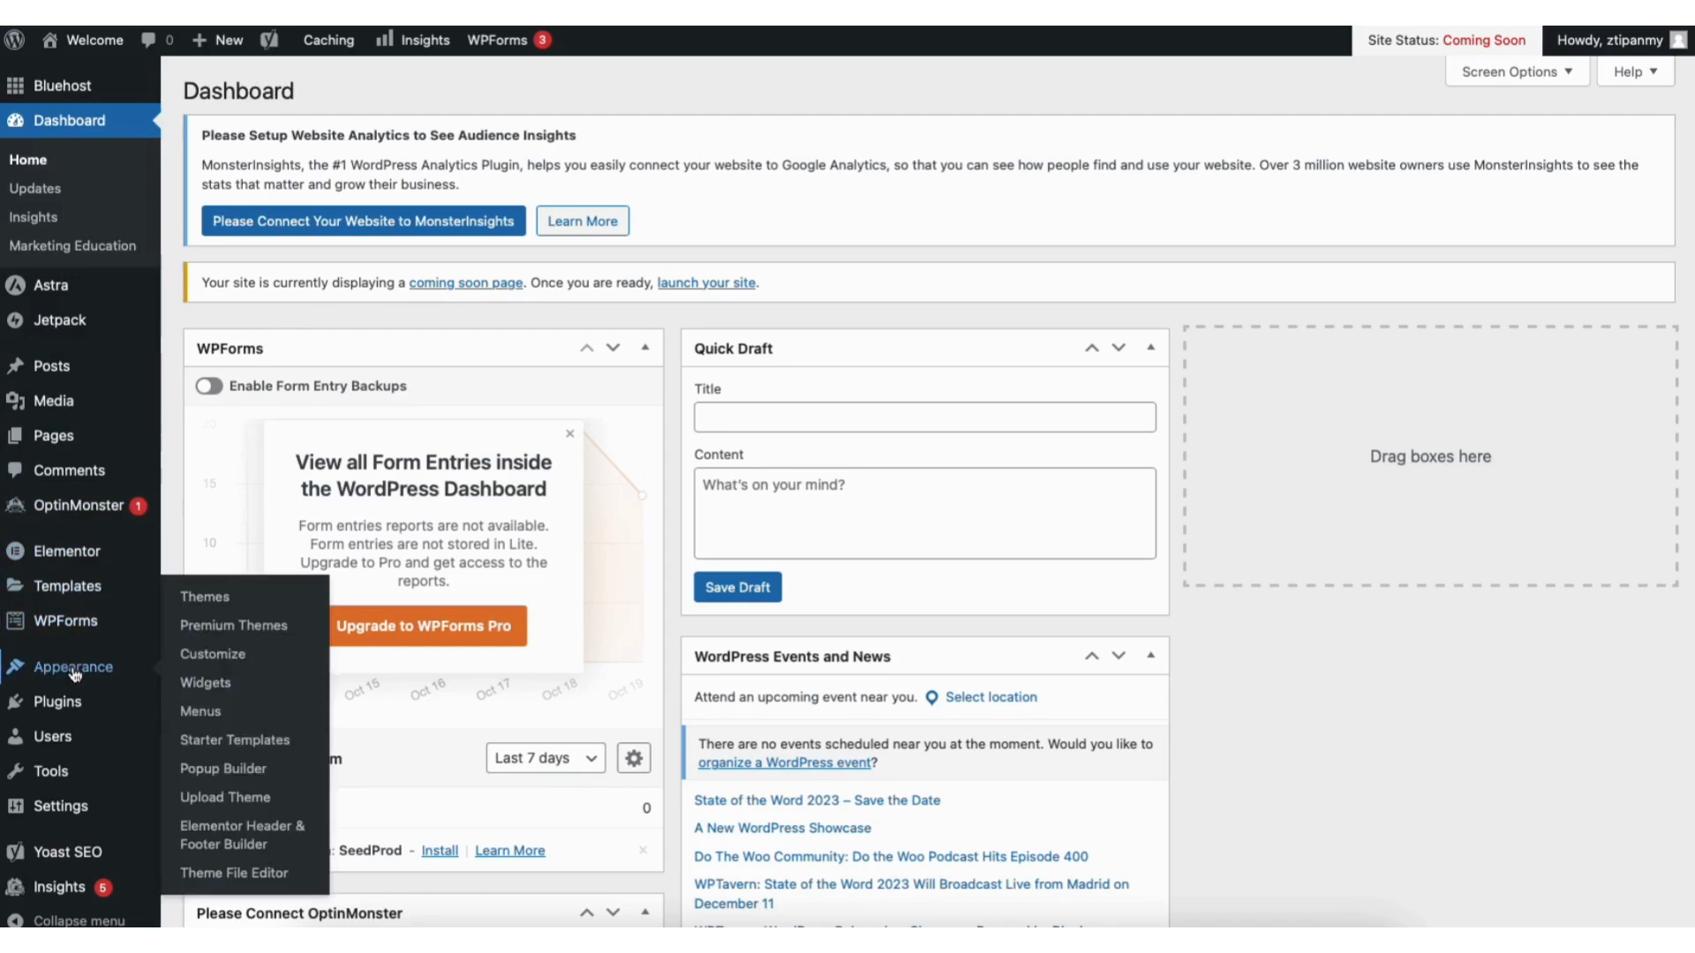
{"action": "left_click", "coordinate": [197, 596]}
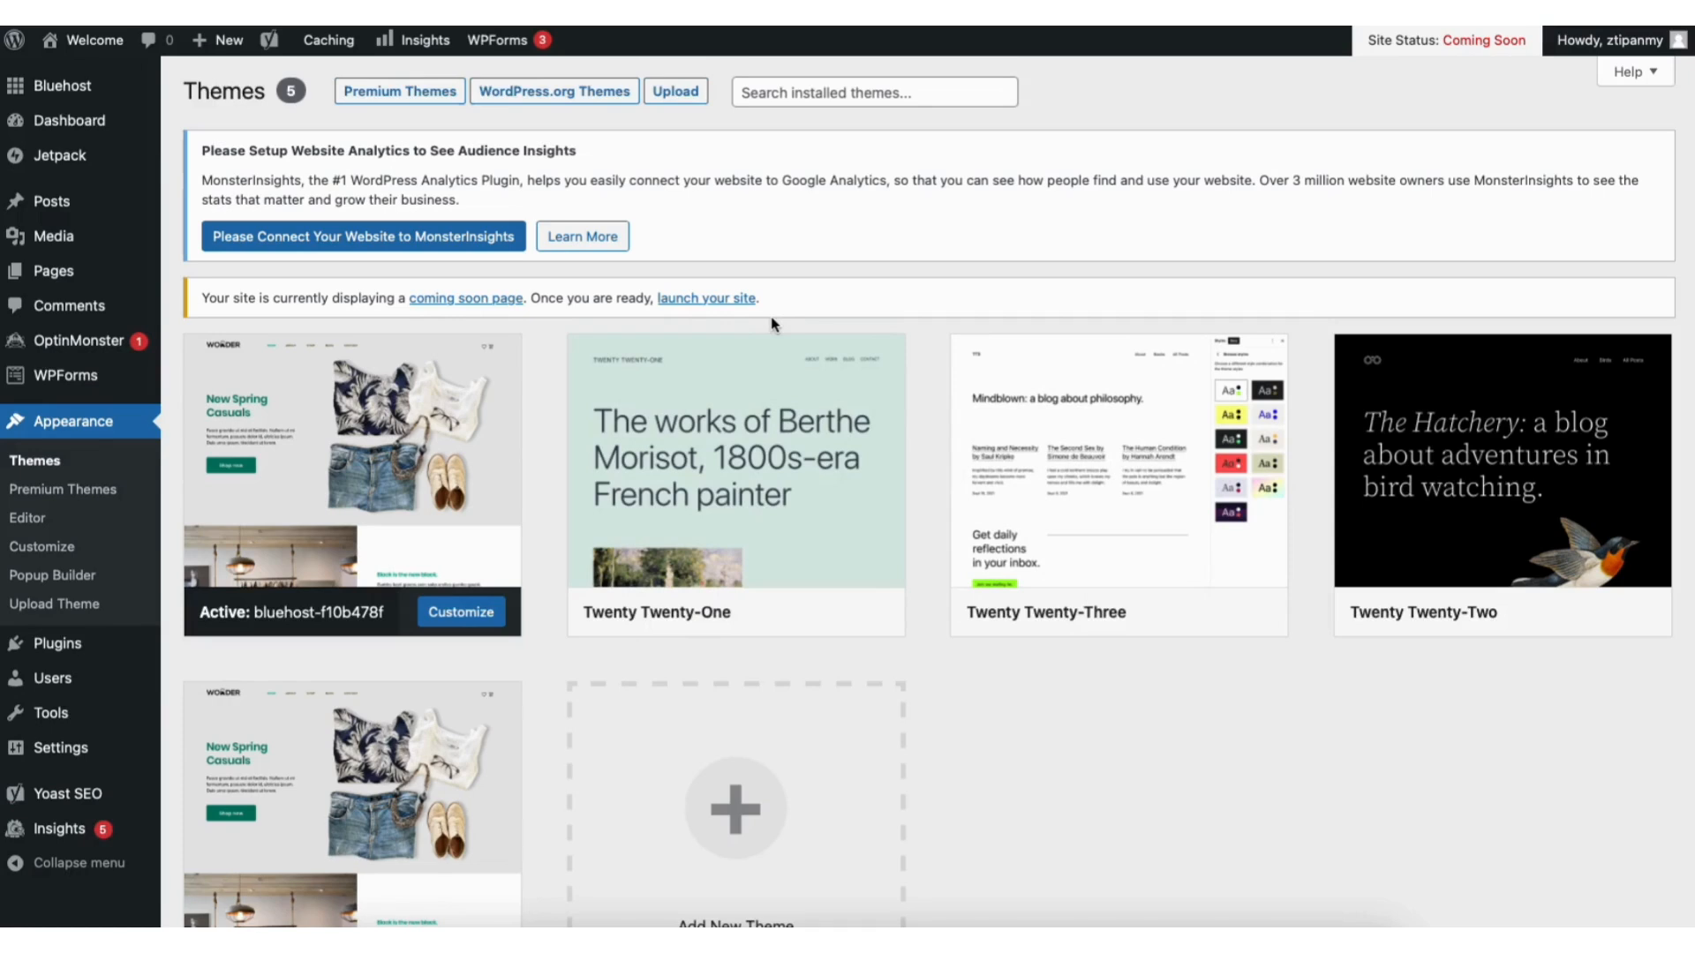
{"action": "scroll", "coordinate": [1681, 408], "scroll_direction": "down", "scroll_amount": 3}
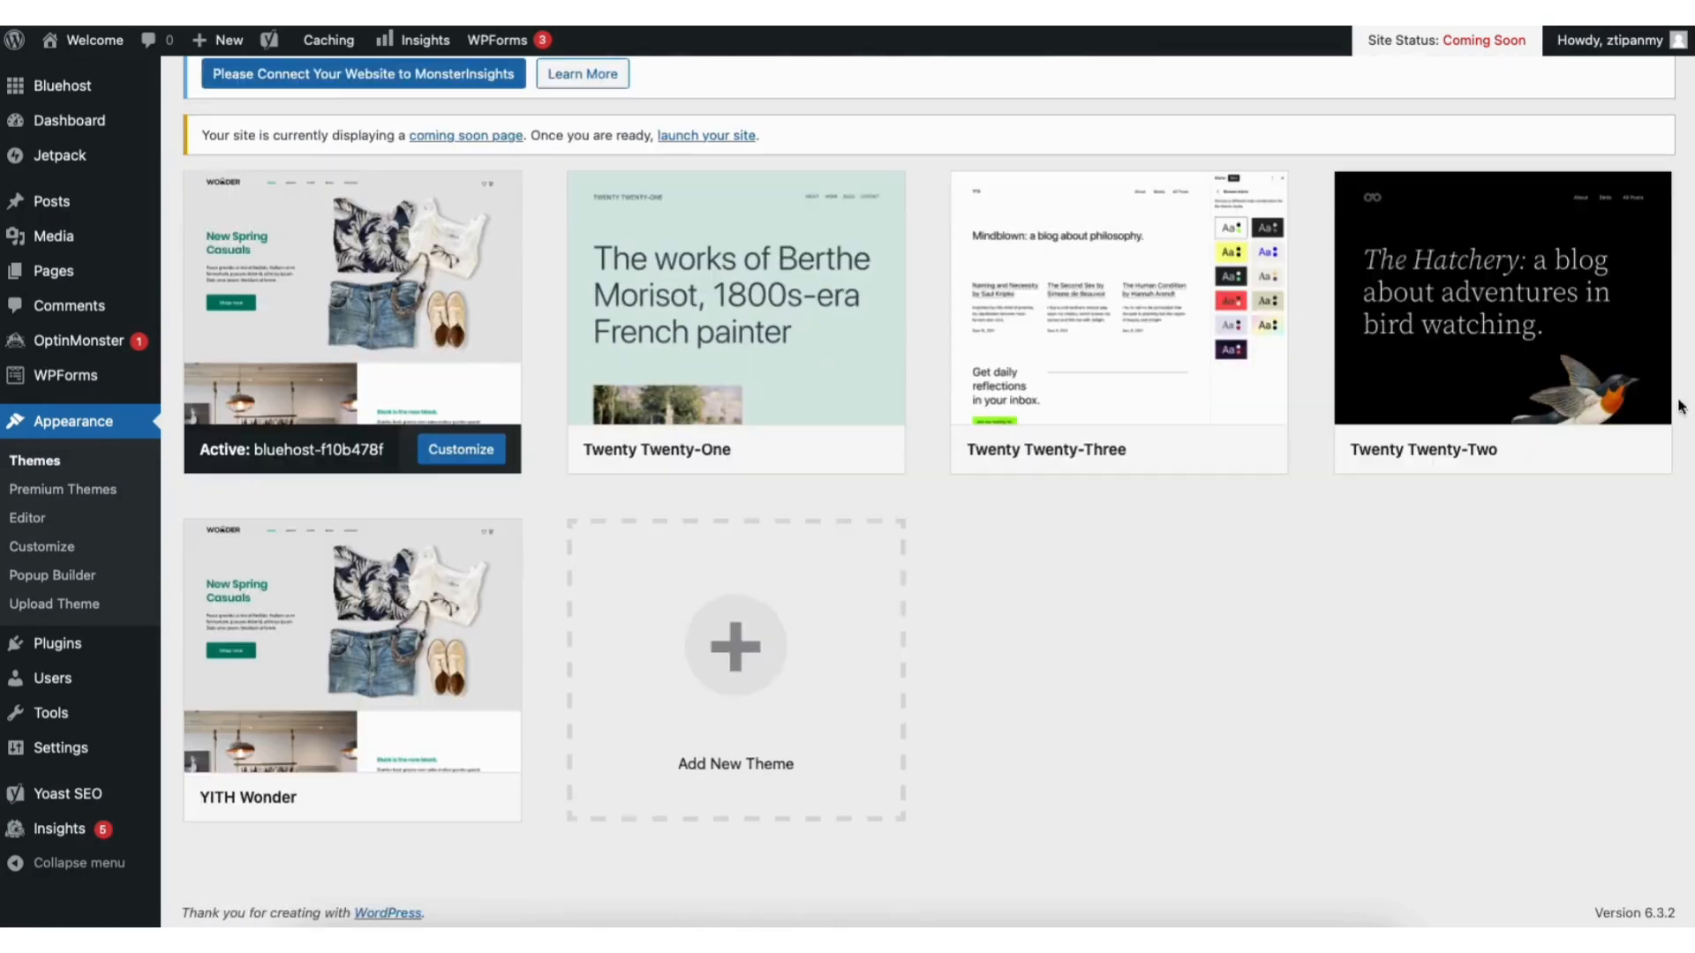
{"action": "left_click", "coordinate": [706, 684]}
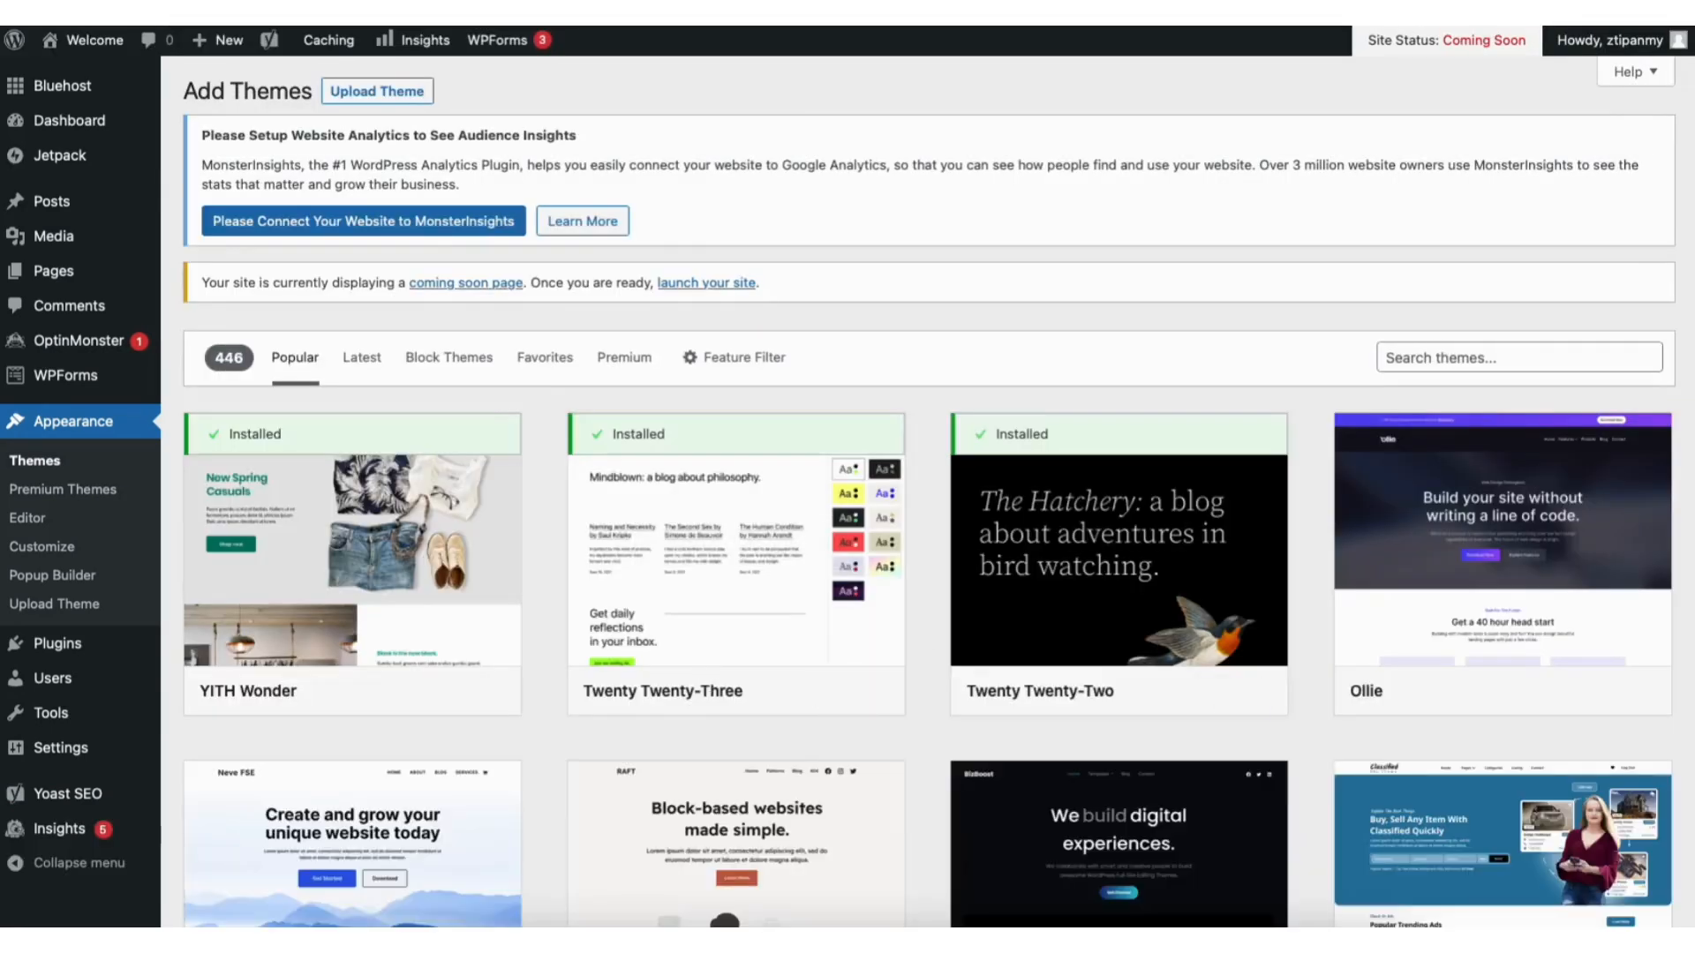
{"action": "scroll", "coordinate": [928, 494], "scroll_direction": "down", "scroll_amount": 1}
{"action": "scroll", "coordinate": [927, 486], "scroll_direction": "down", "scroll_amount": 10}
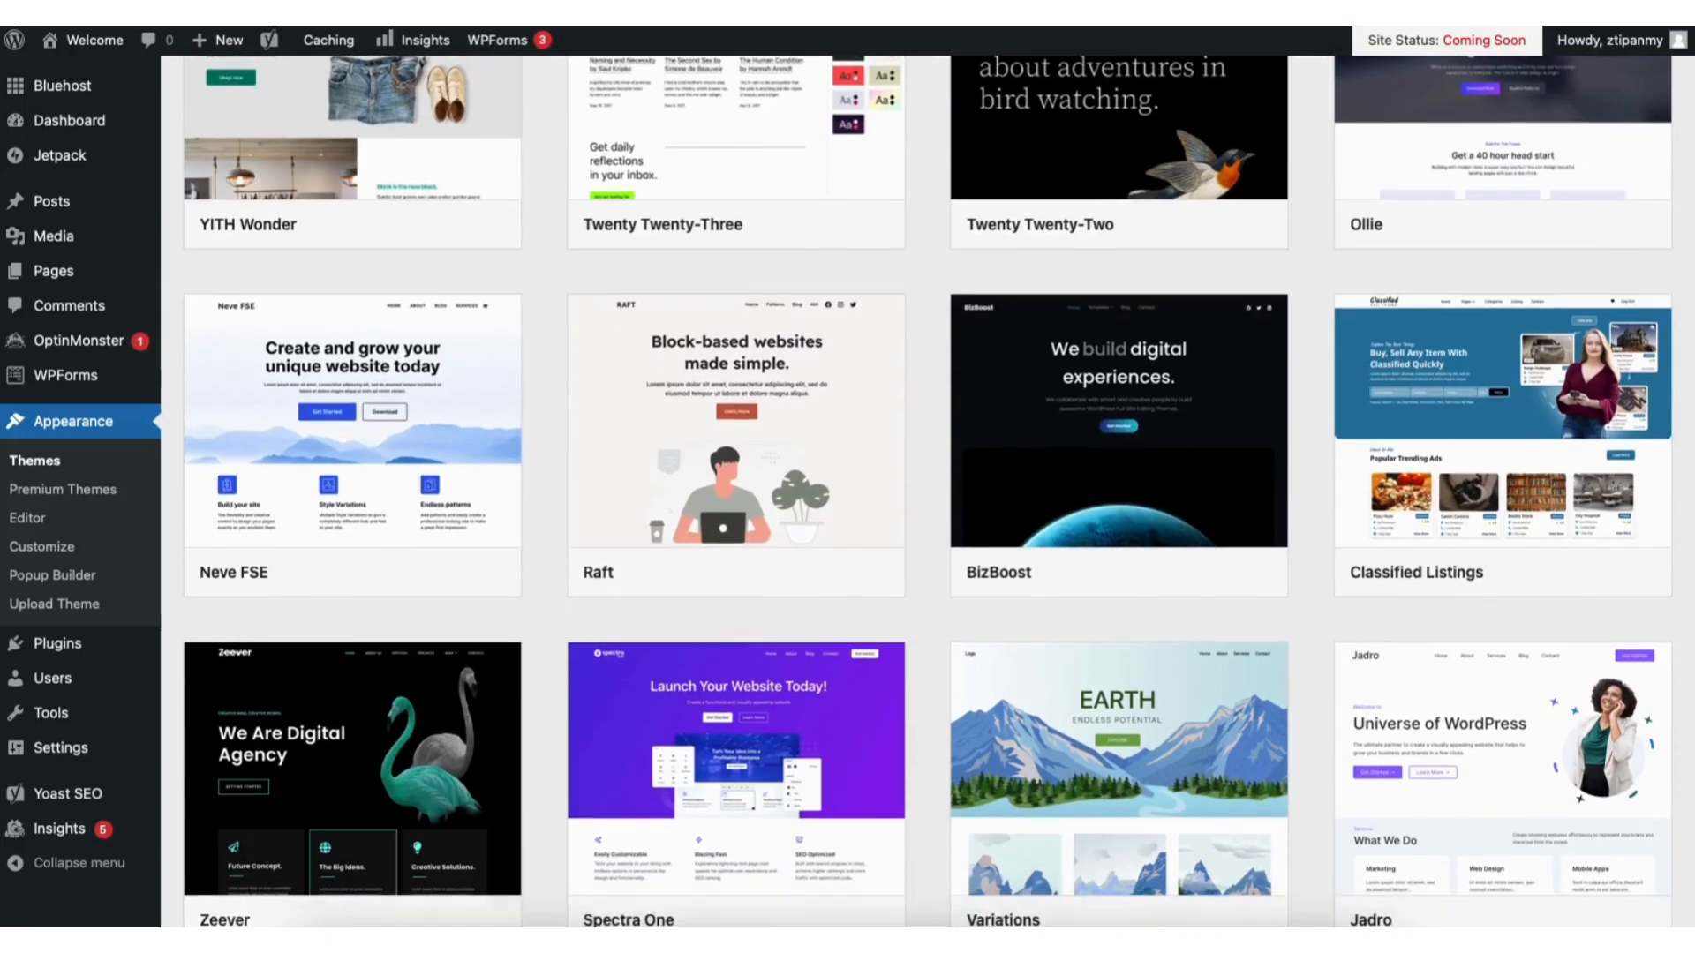
{"action": "scroll", "coordinate": [927, 486], "scroll_direction": "down", "scroll_amount": 5}
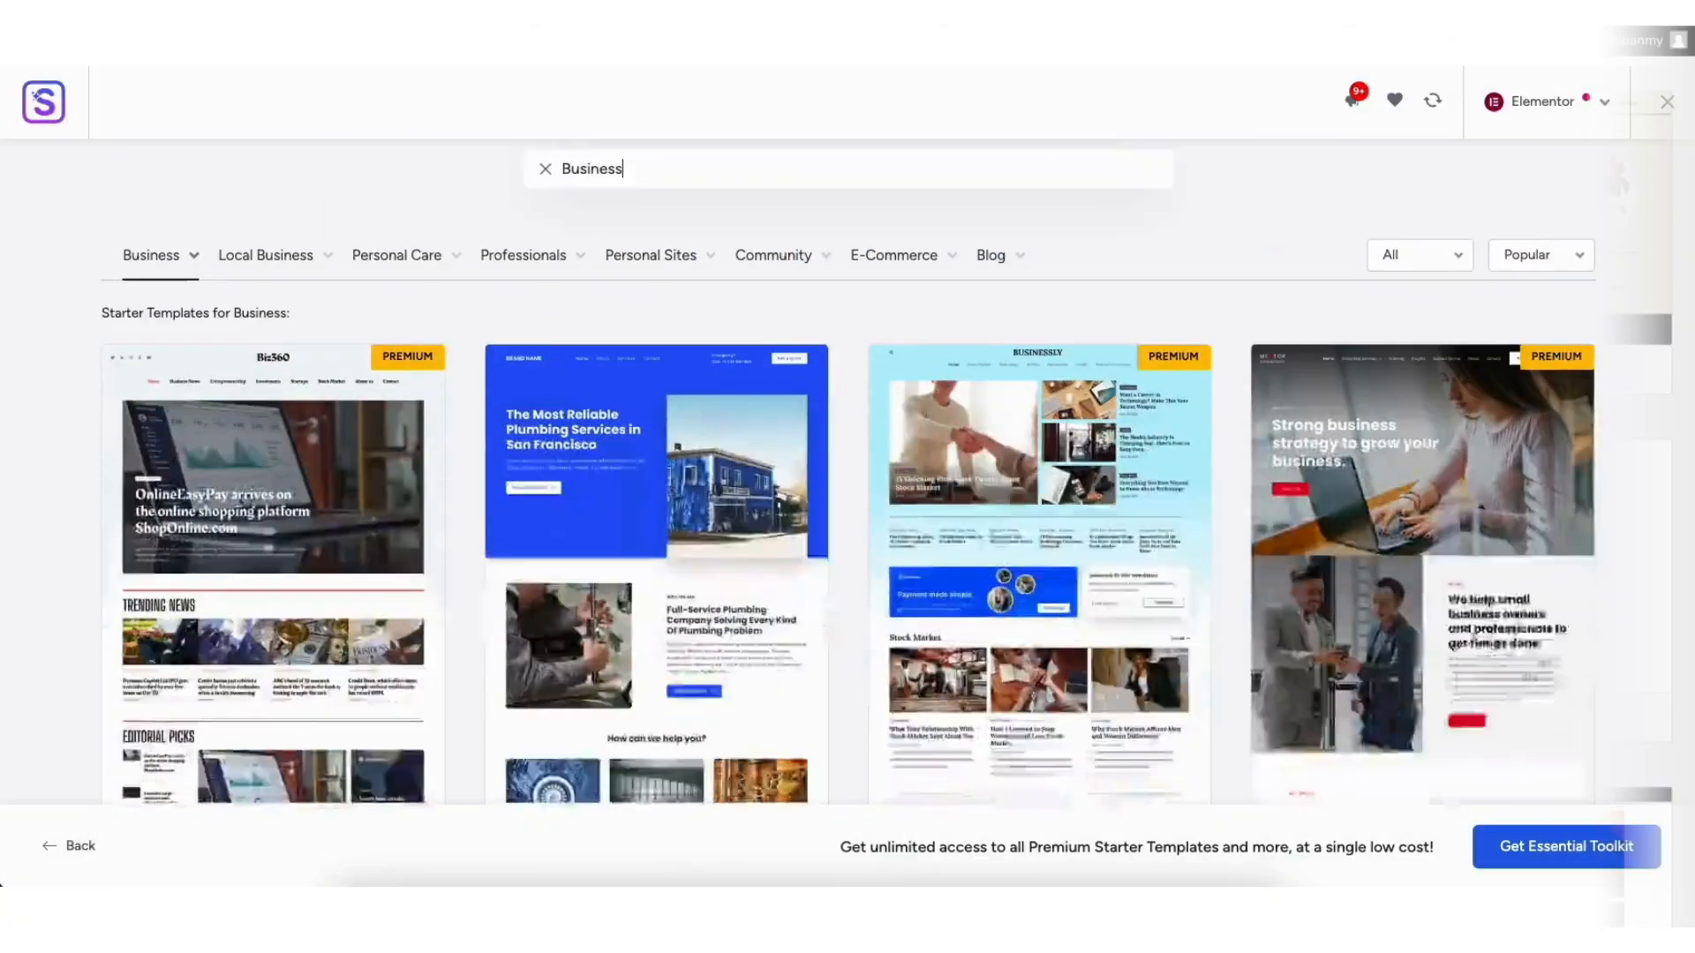
- Browse the Business starter templates and enter an IT Company title in the page's main heading
{"action": "scroll", "coordinate": [848, 485], "scroll_direction": "down", "scroll_amount": 12}
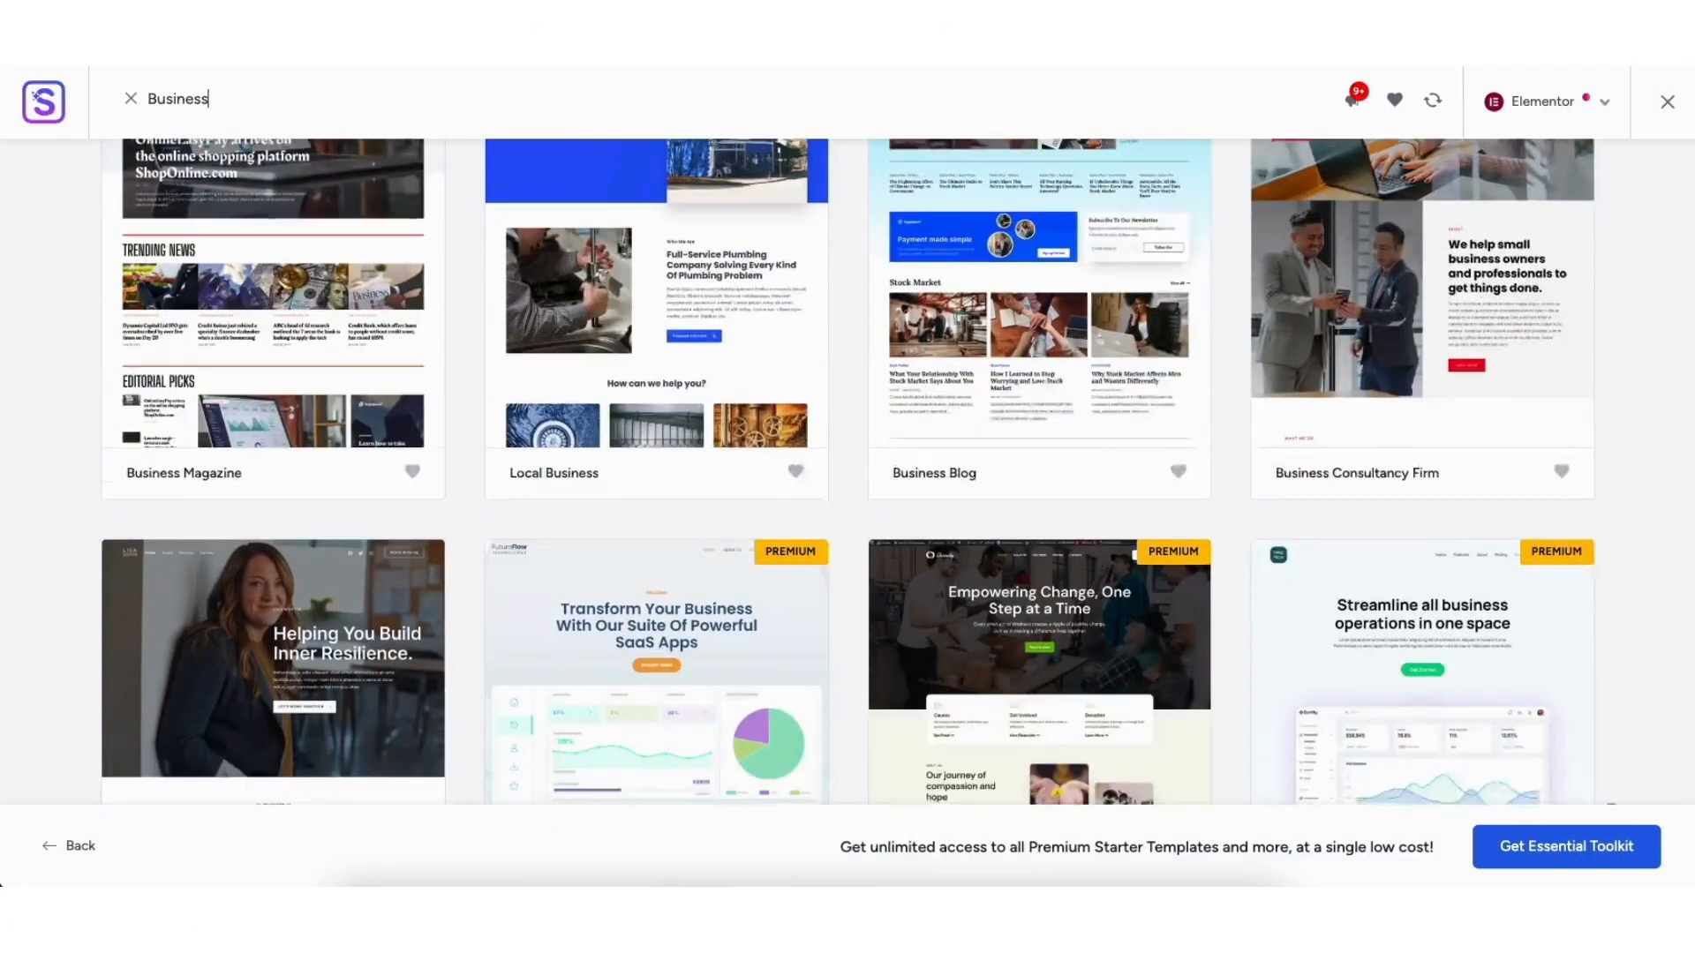
{"action": "scroll", "coordinate": [847, 485], "scroll_direction": "down", "scroll_amount": 3}
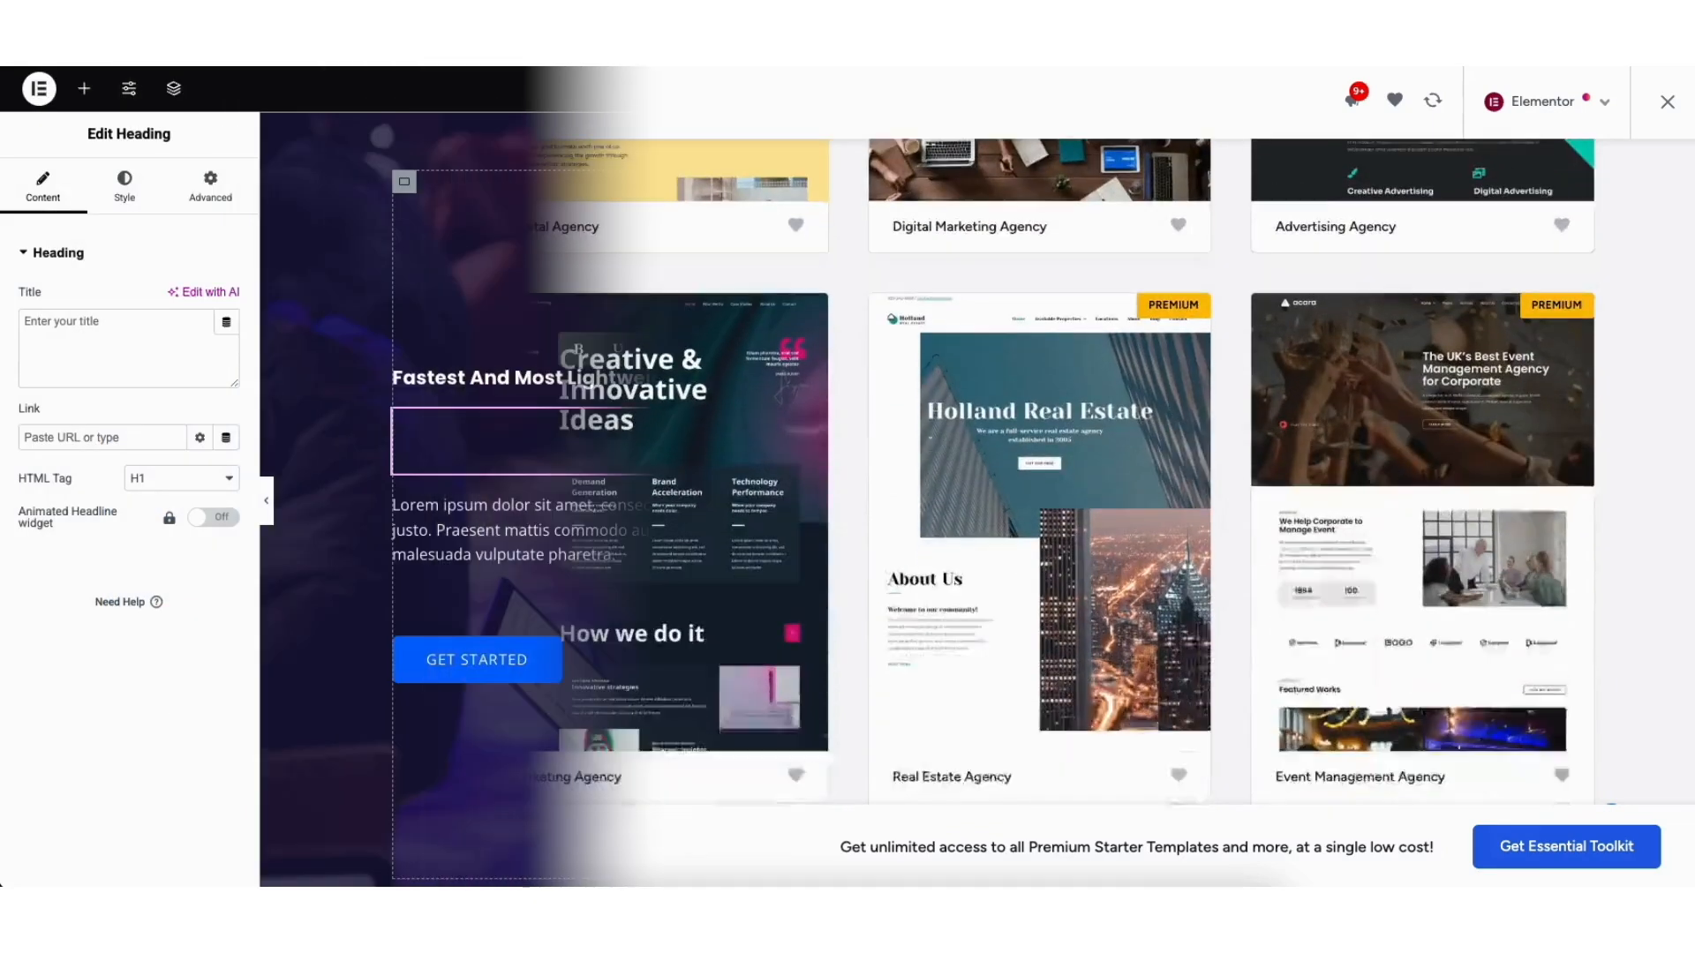
{"action": "type", "text": "emo IT Company W"}
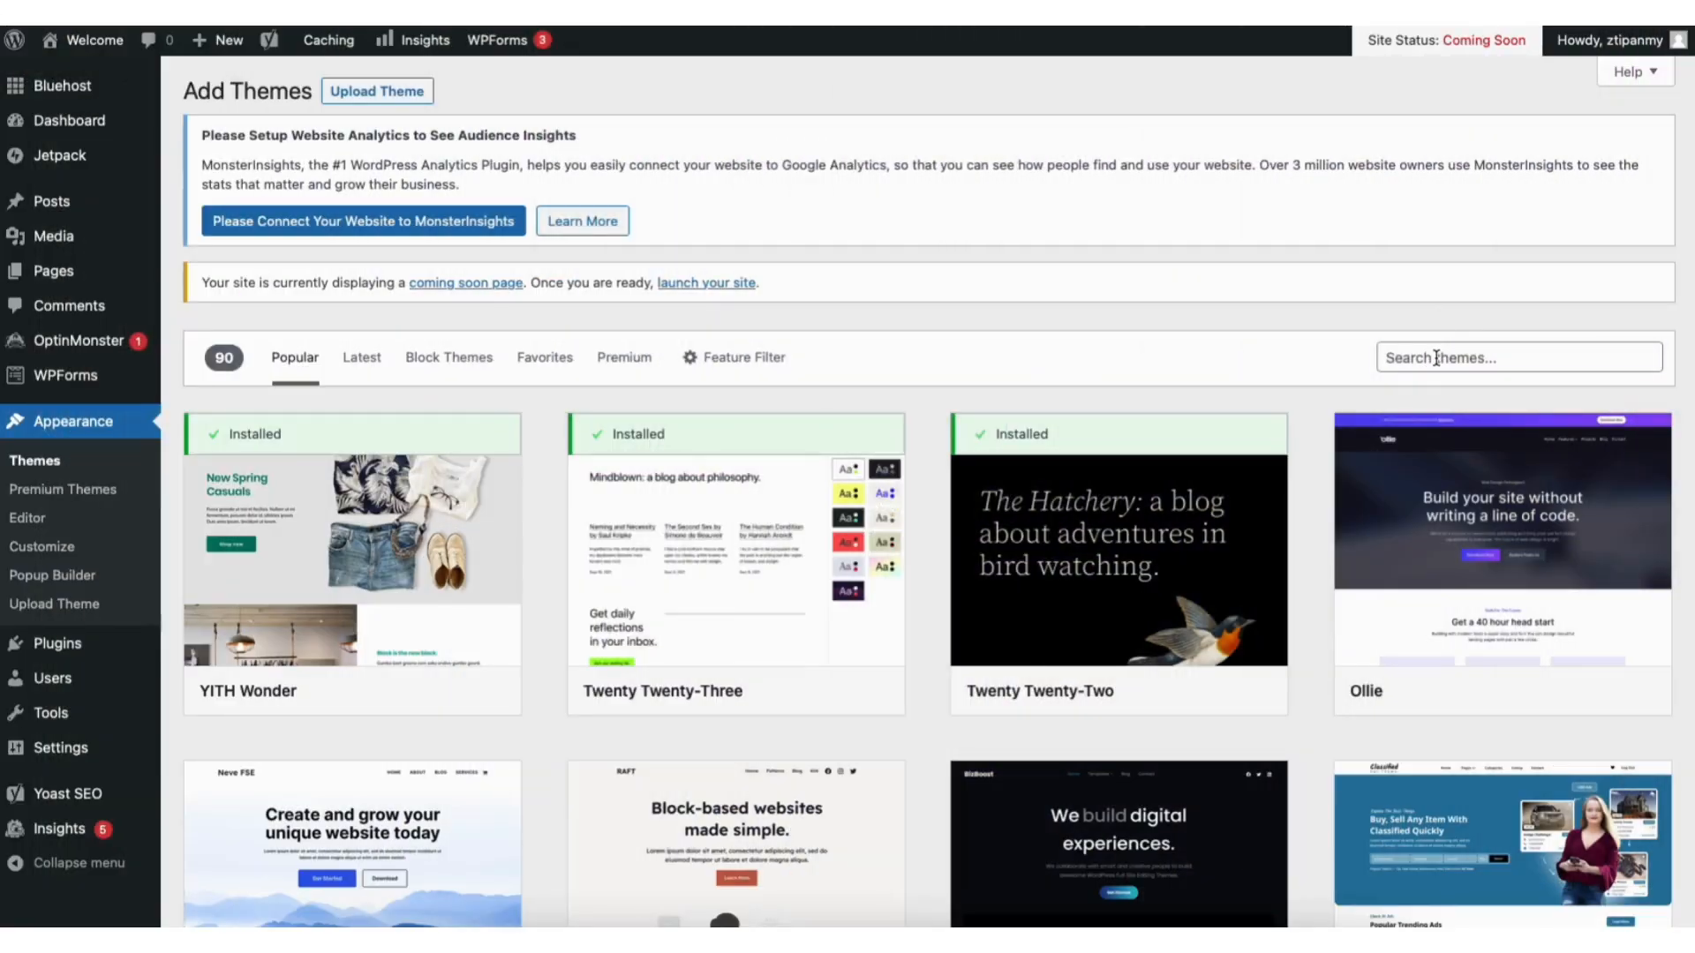
- Search the theme library for astra, then install and activate the Astra theme
{"action": "left_click", "coordinate": [1500, 356]}
{"action": "type", "text": "astra"}
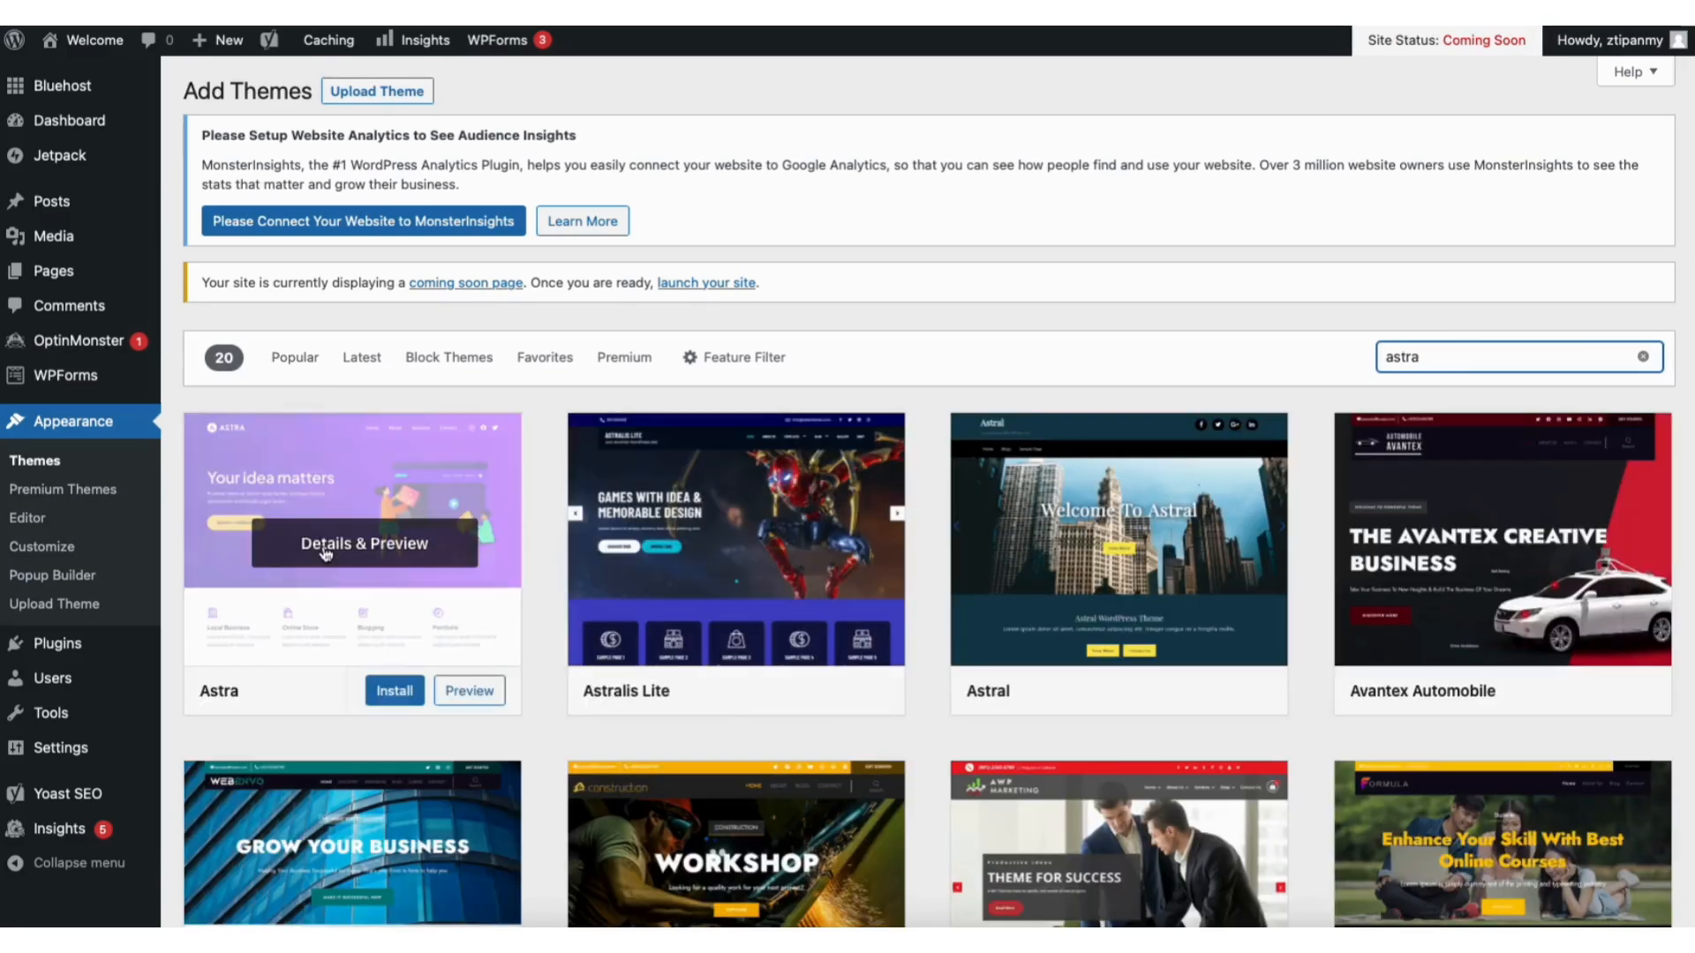
{"action": "left_click", "coordinate": [391, 690]}
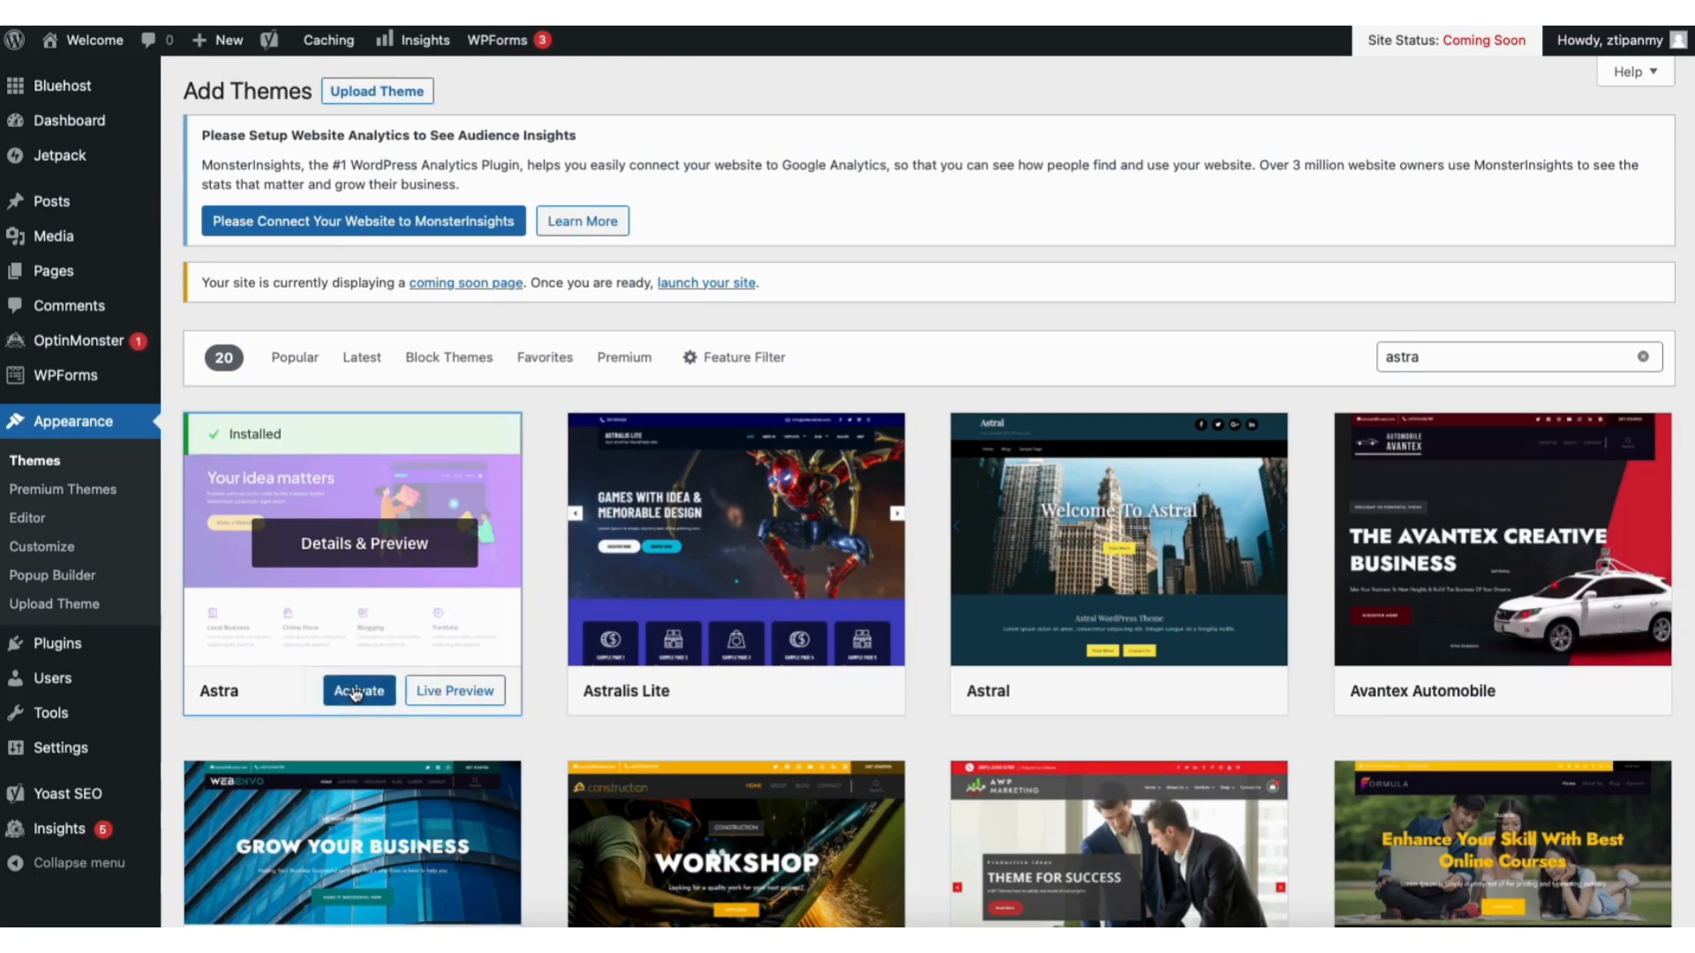
{"action": "left_click", "coordinate": [354, 692]}
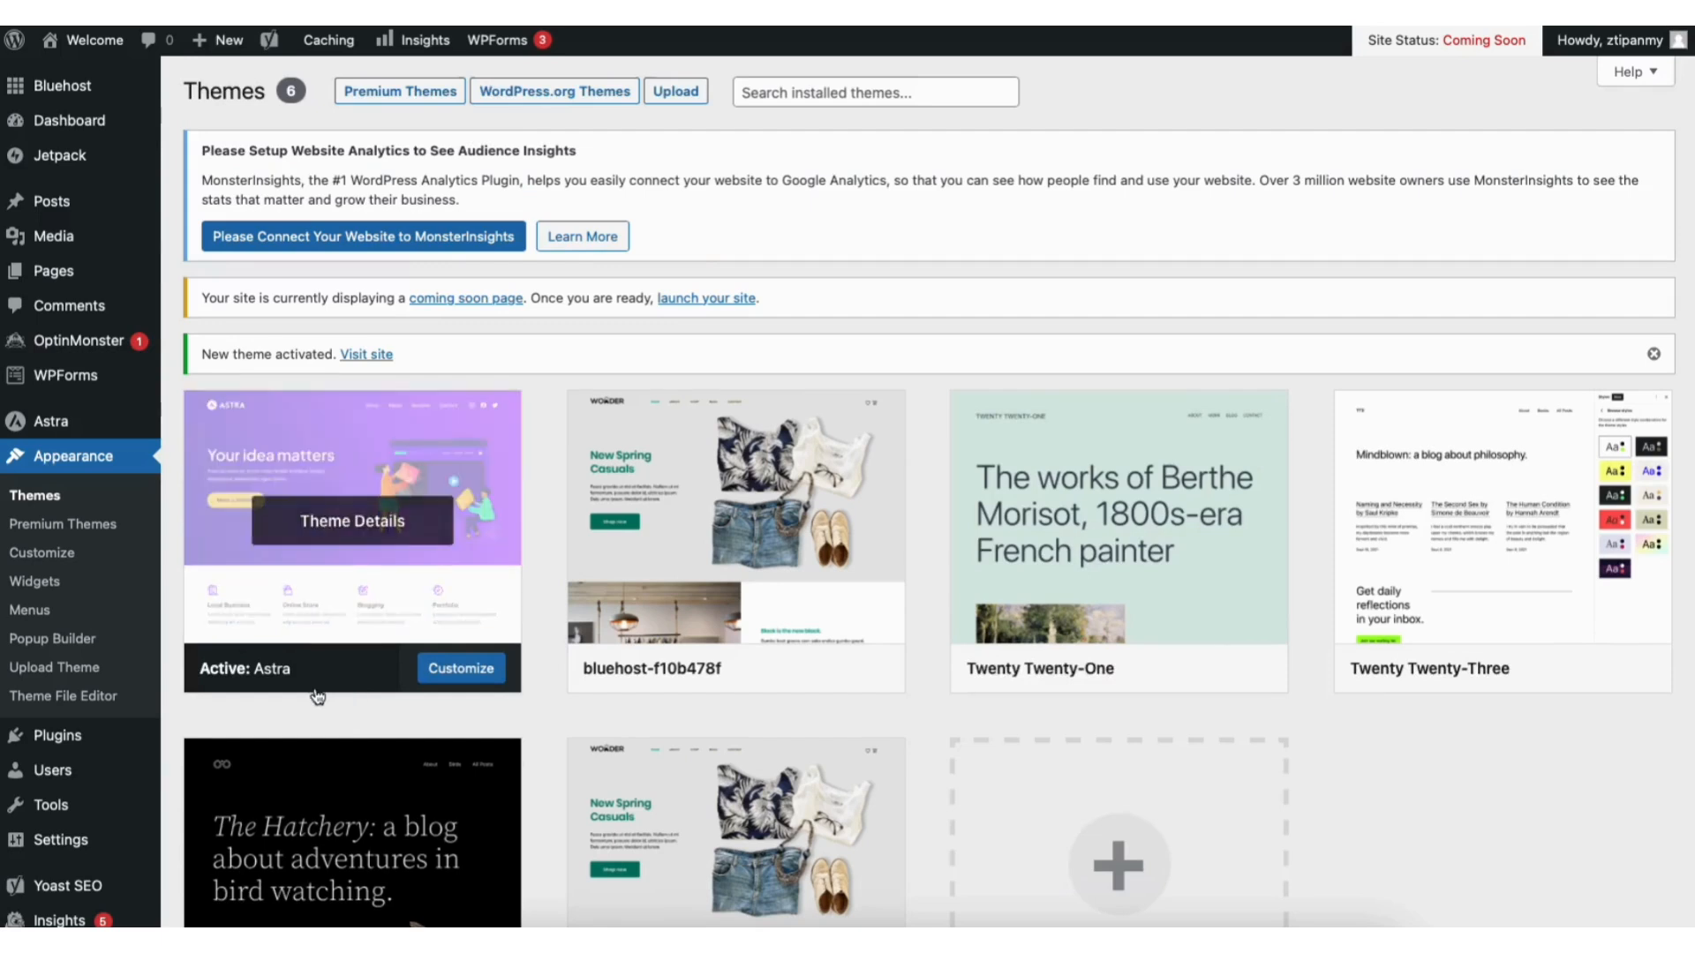
- Search the plugin library for starter templates, then install and activate the Starter Templates plugin by Brainstorm Force
{"action": "mouse_move", "coordinate": [58, 738]}
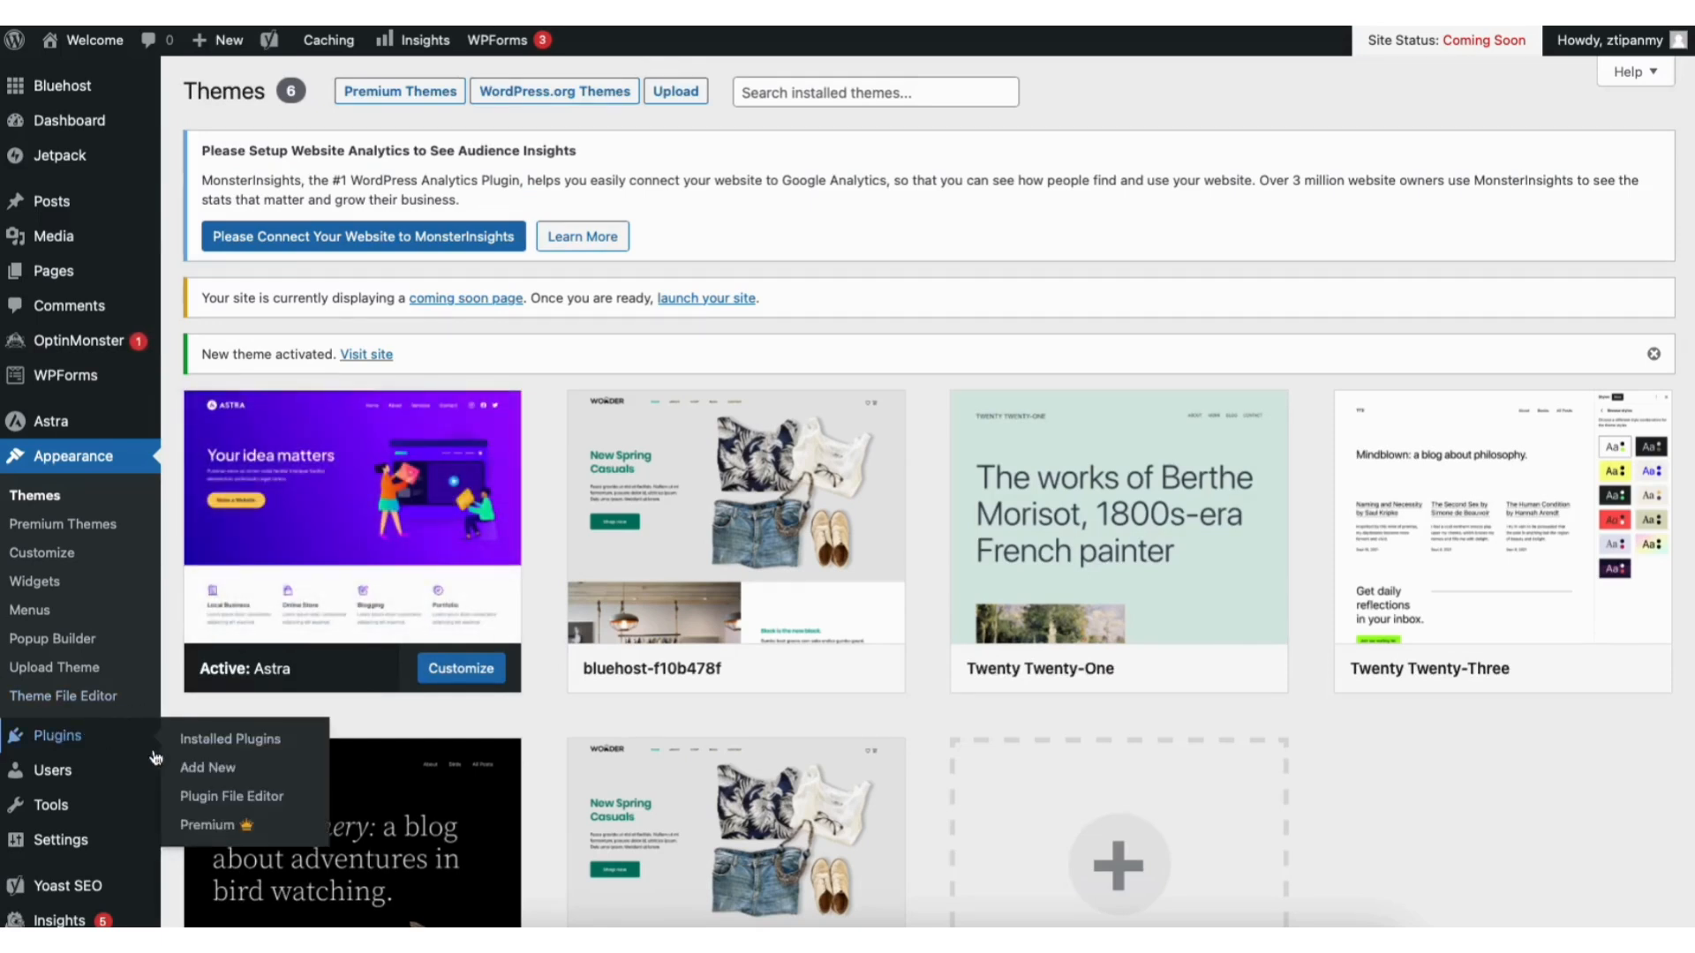
{"action": "left_click", "coordinate": [210, 764]}
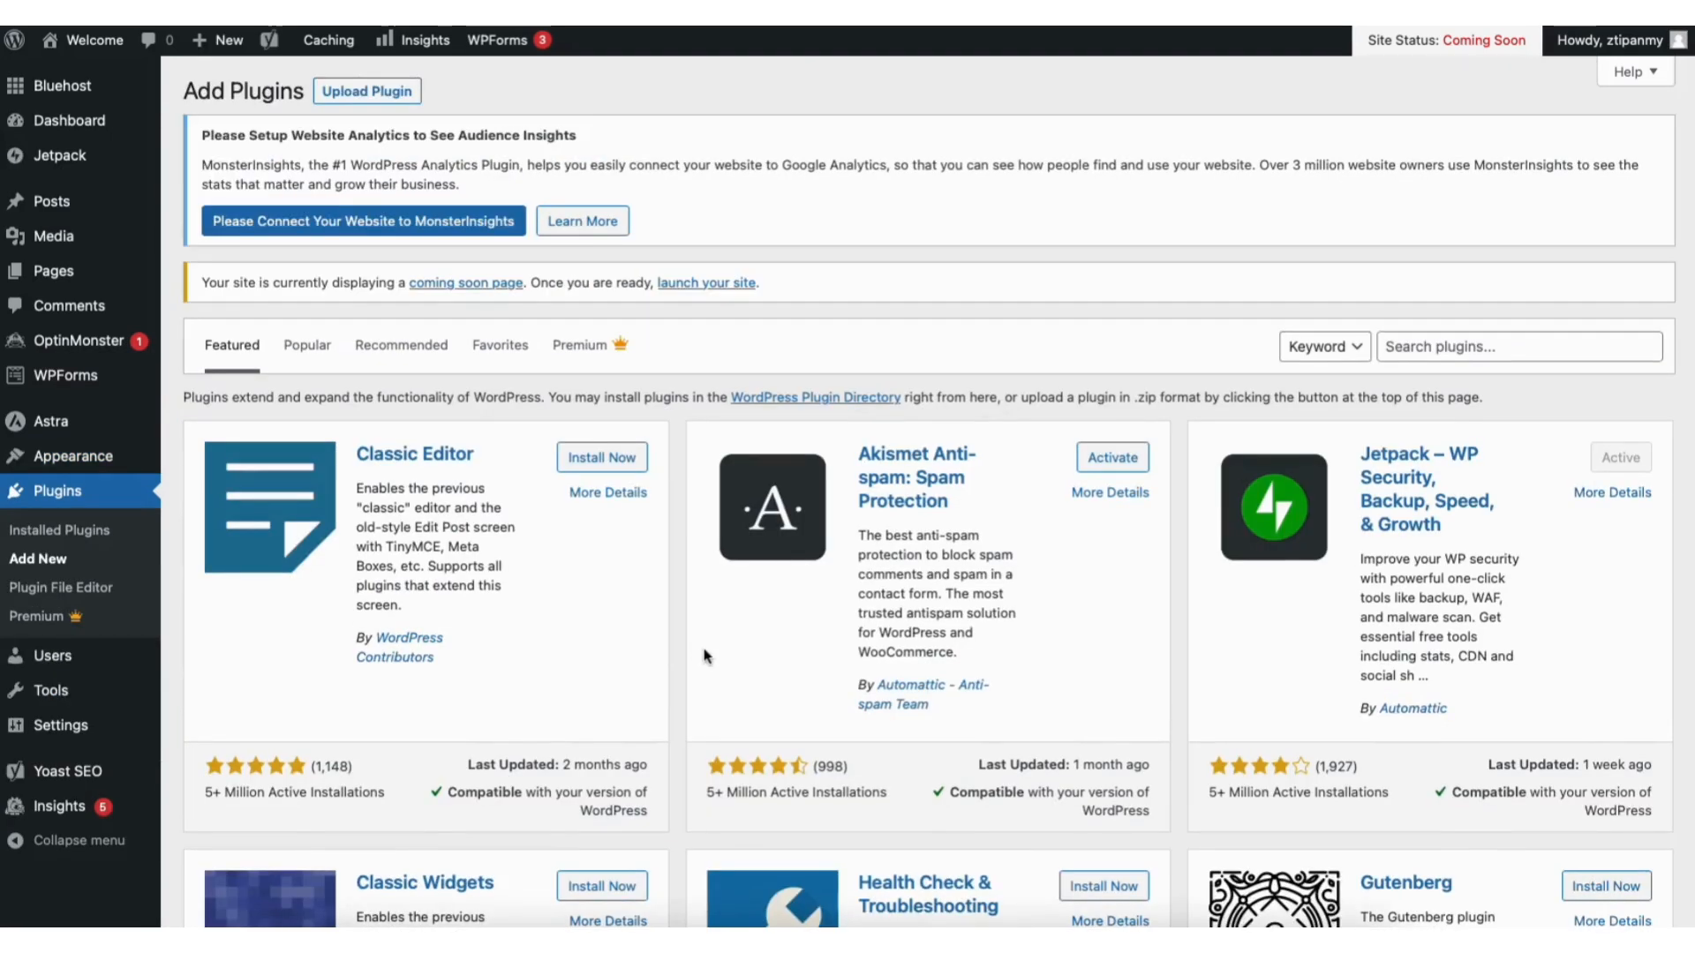
{"action": "left_click", "coordinate": [1457, 337]}
{"action": "type", "text": "s"}
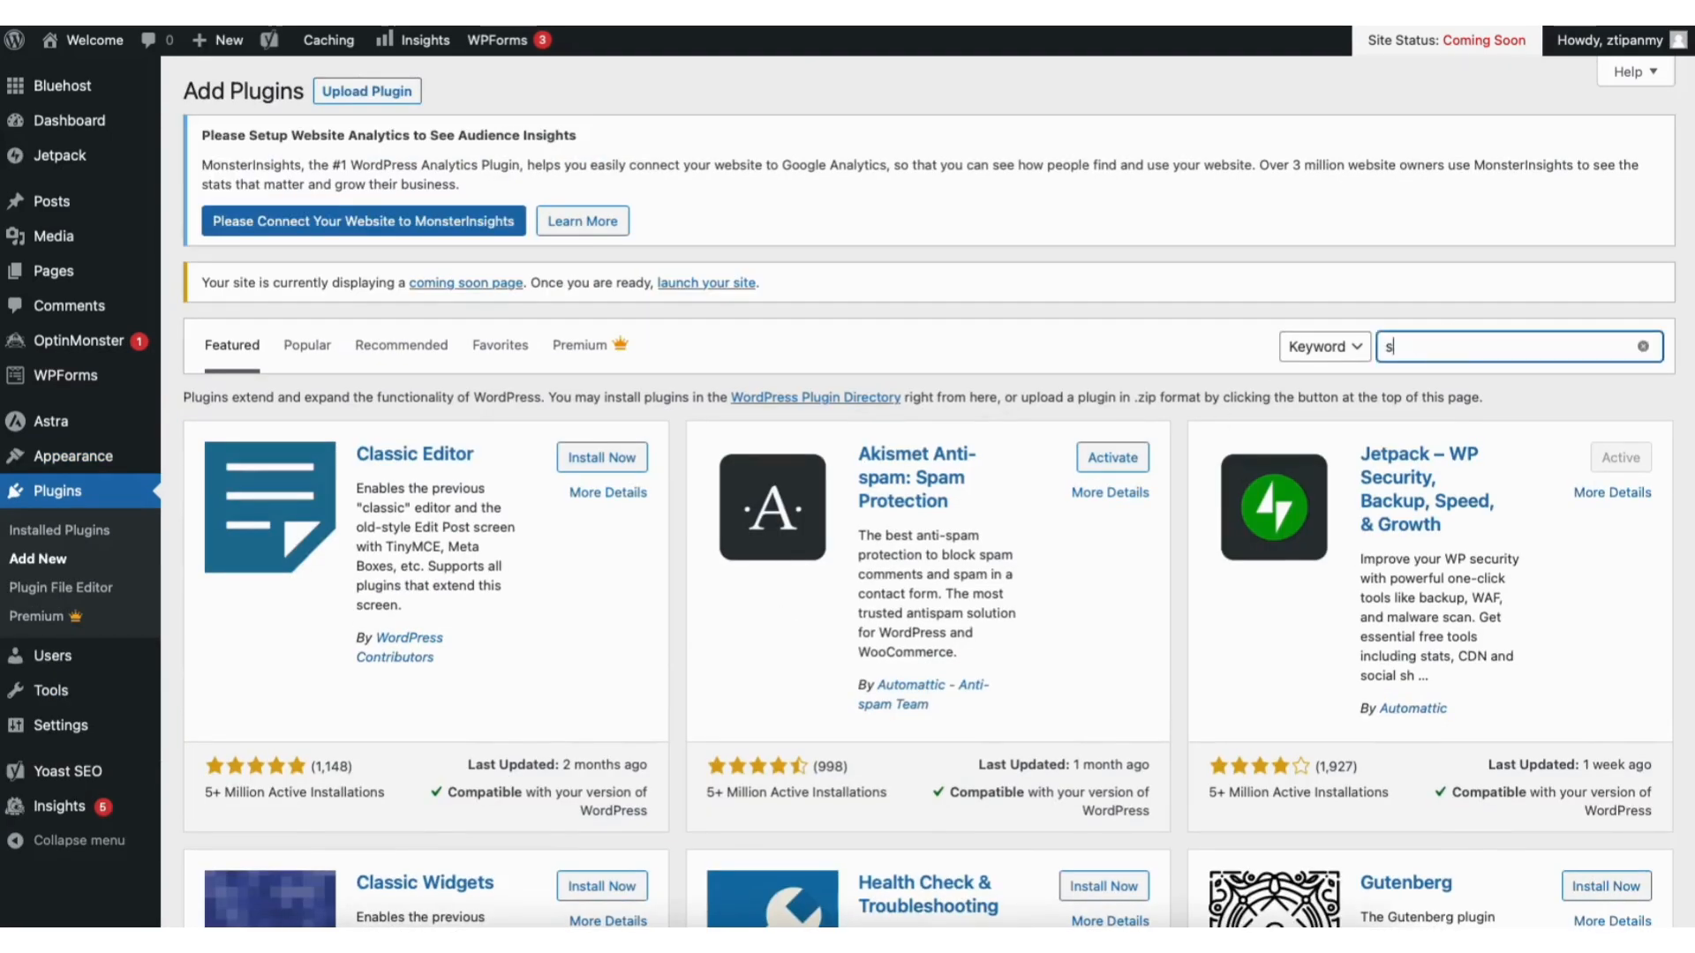
{"action": "type", "text": "tarter templates"}
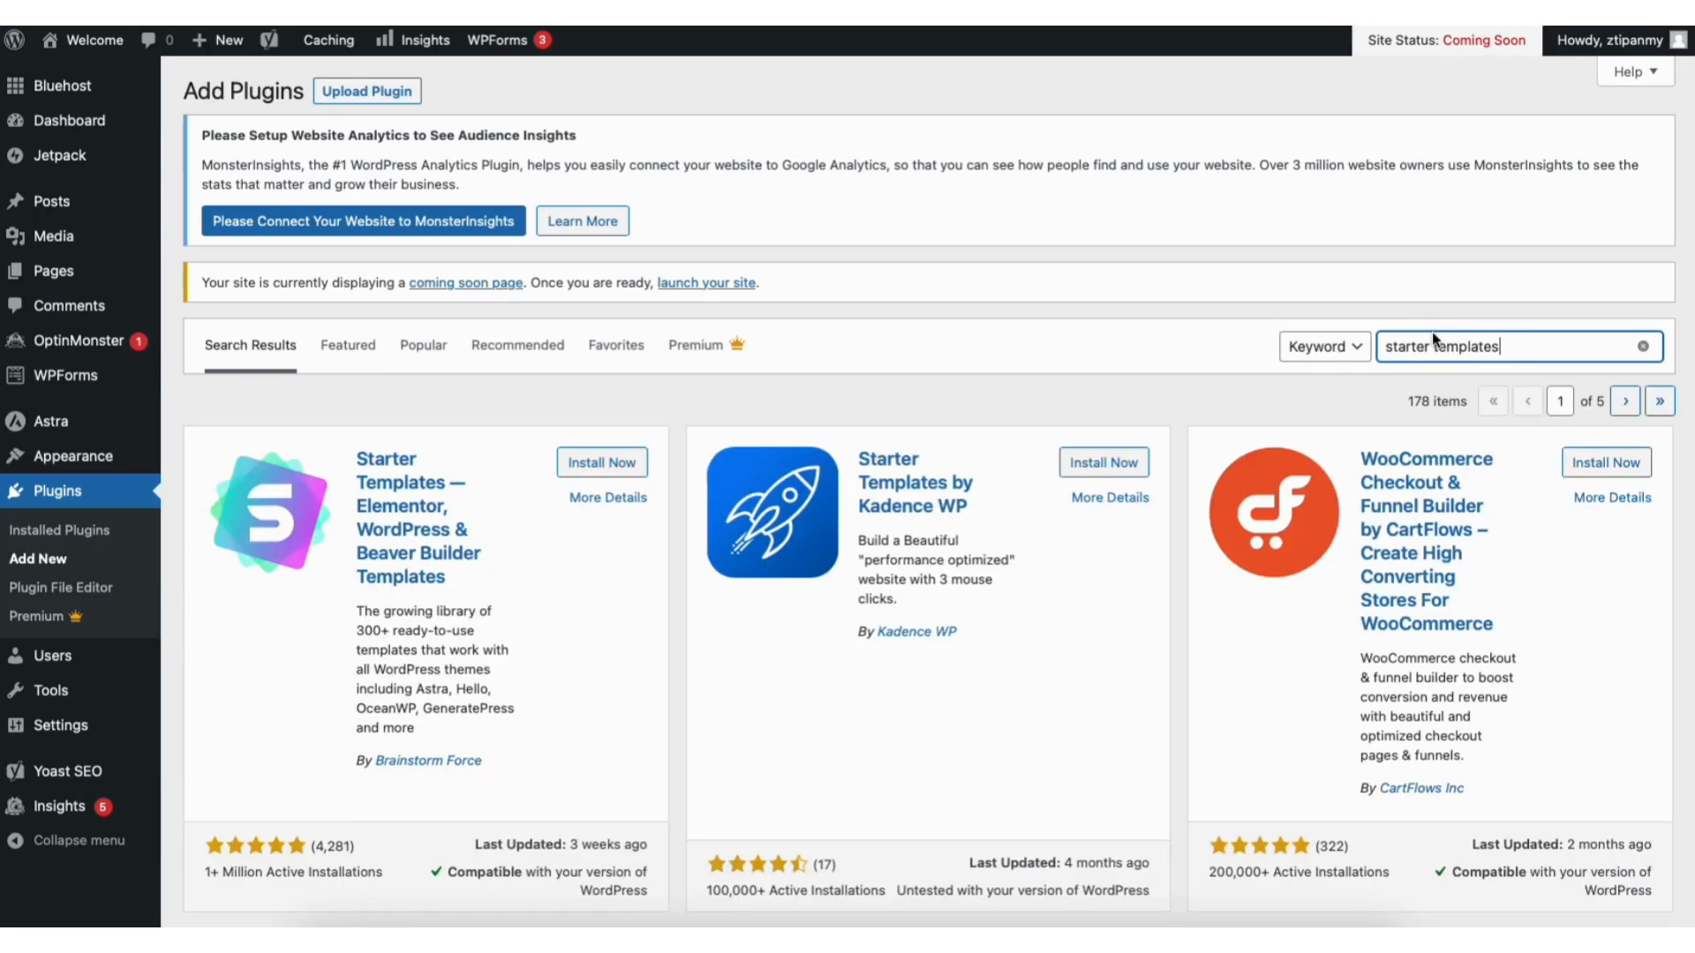
{"action": "left_click", "coordinate": [592, 462]}
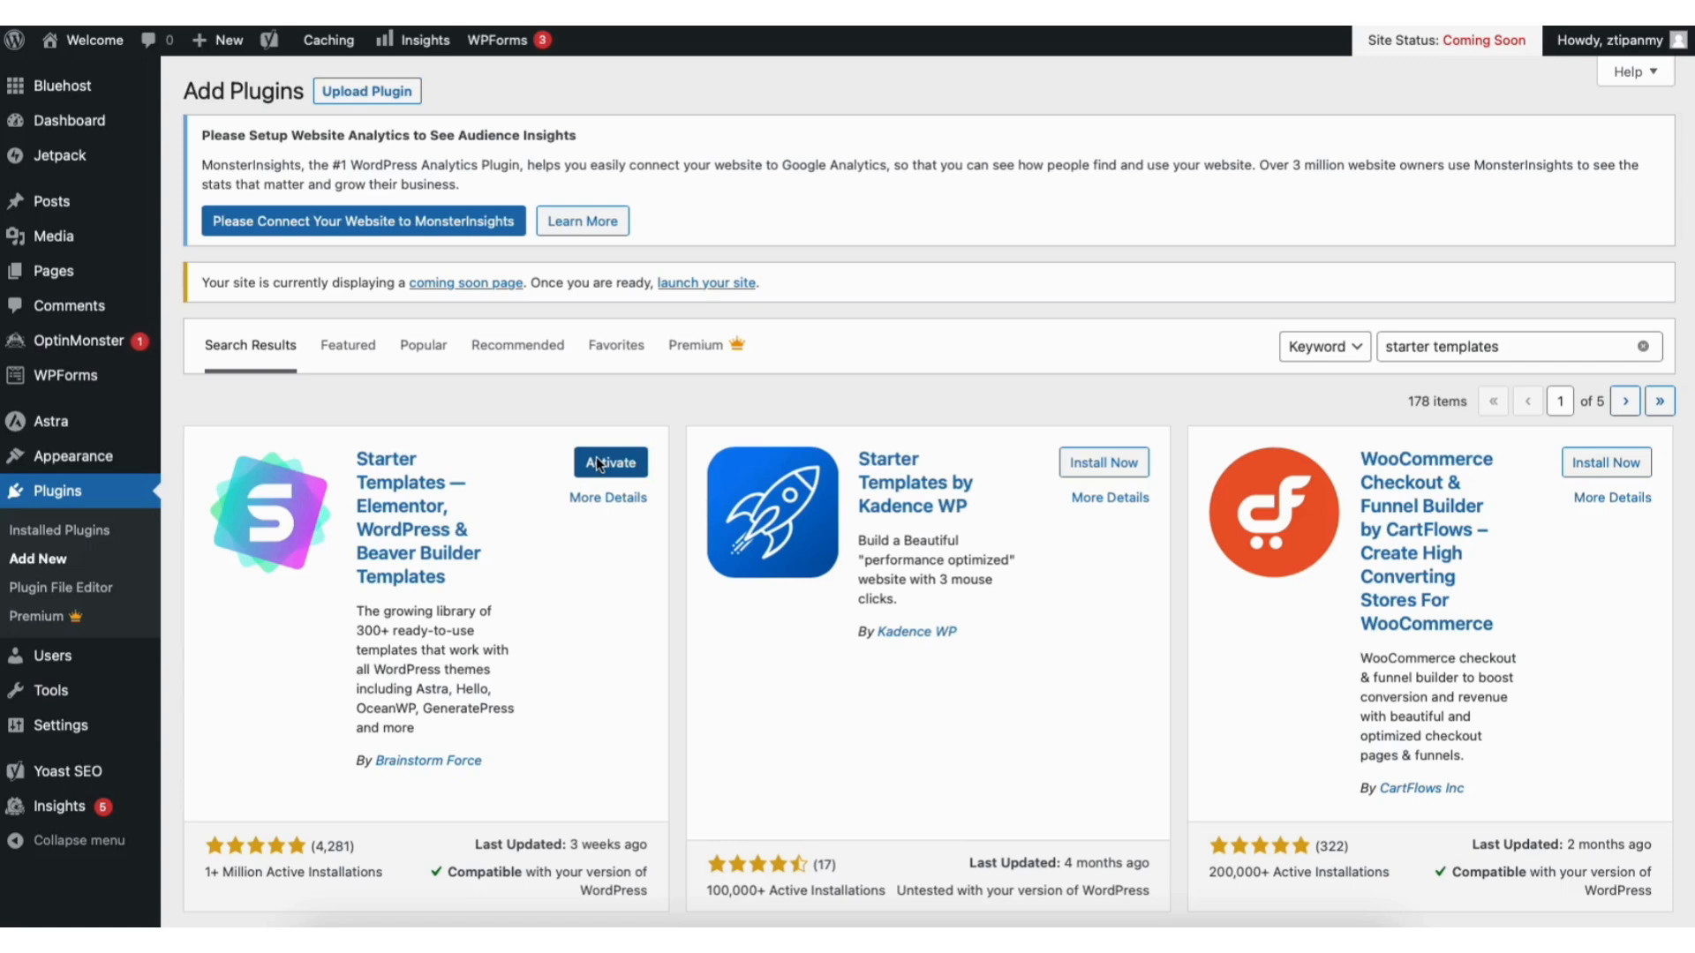
{"action": "left_click", "coordinate": [596, 460]}
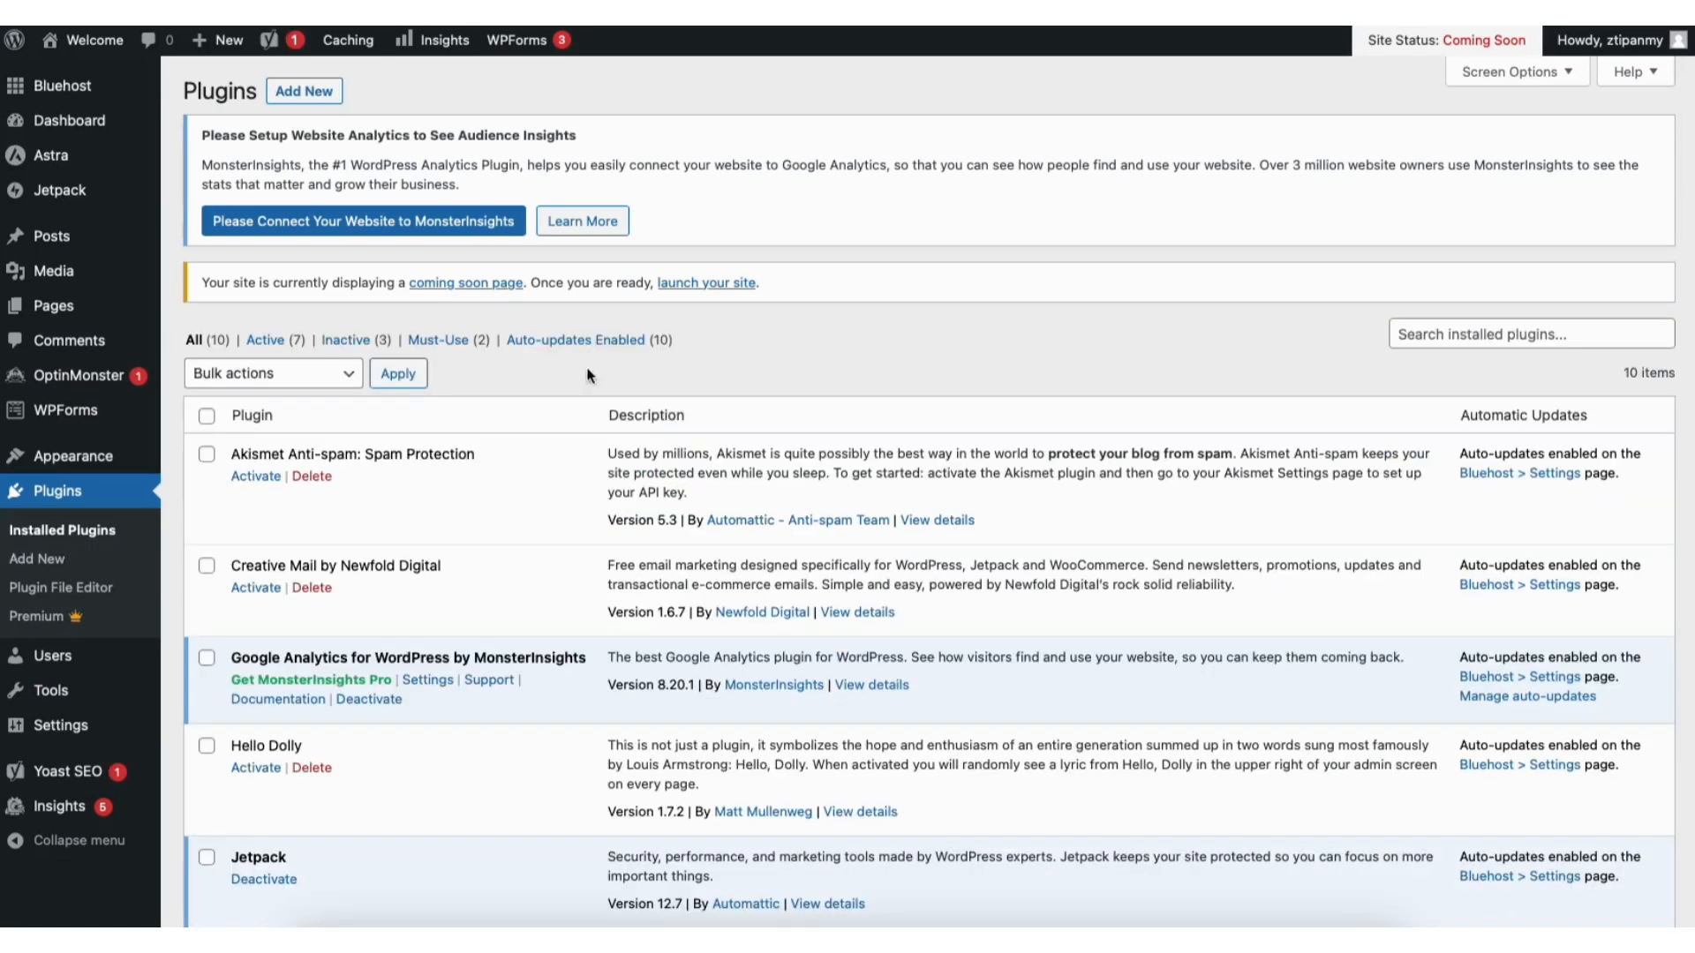
- Go to the Starter Templates library and choose Elementor as the page builder
{"action": "mouse_move", "coordinate": [89, 458]}
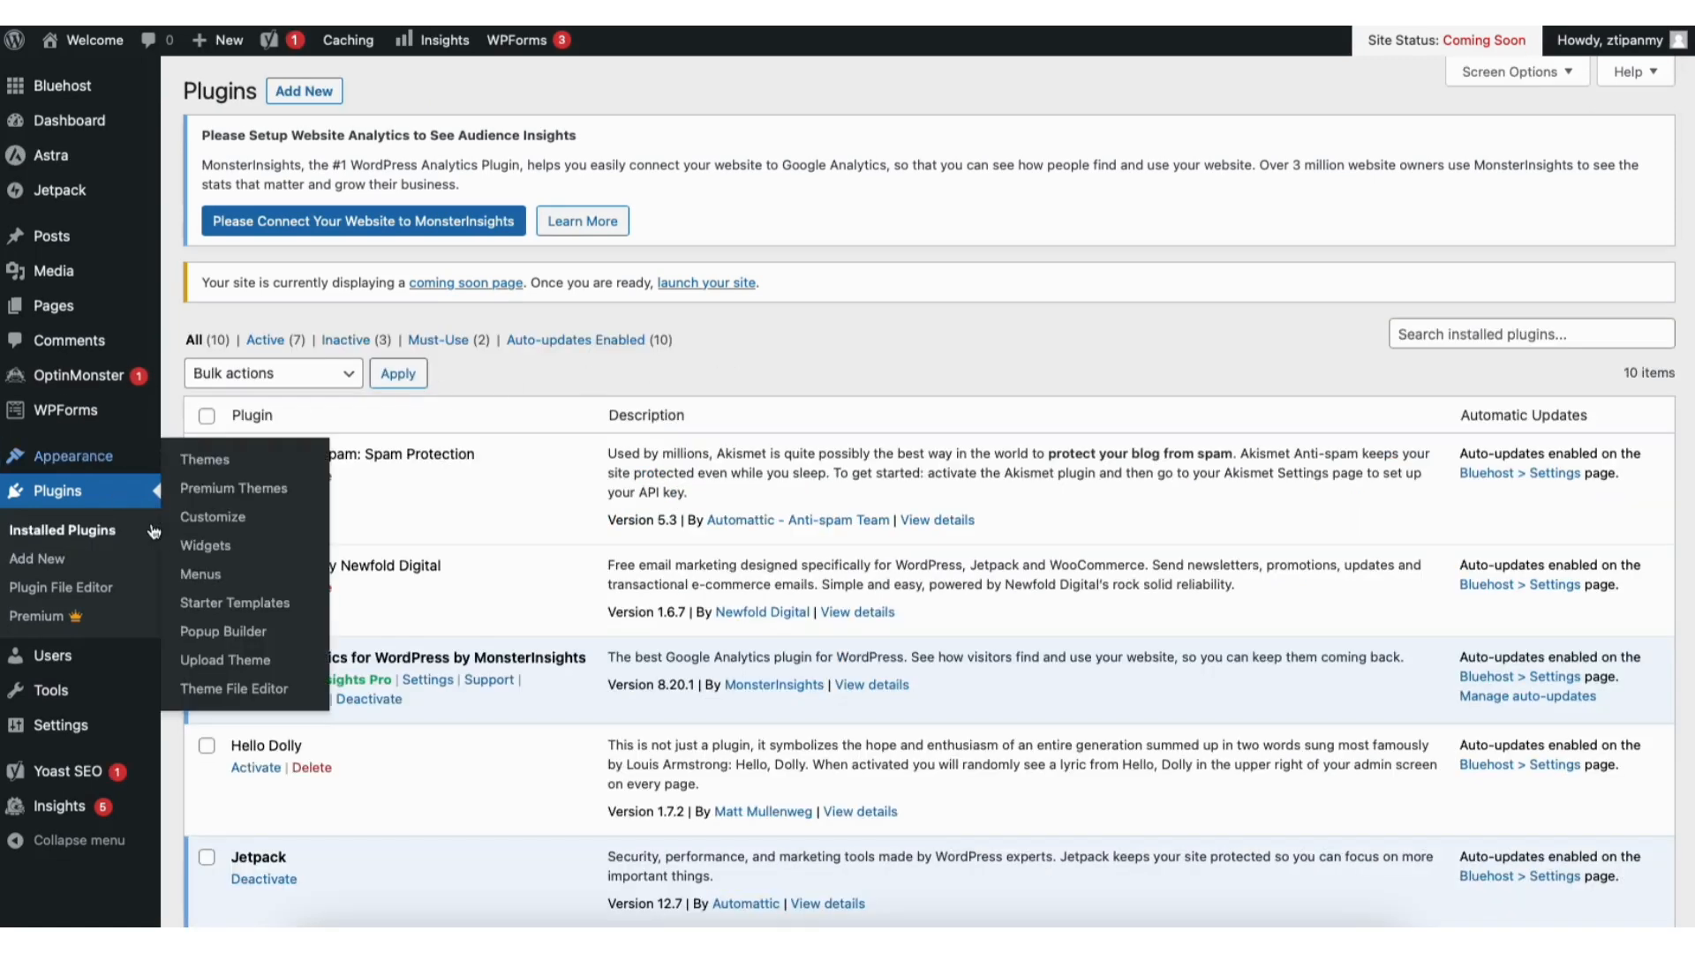
{"action": "left_click", "coordinate": [218, 603]}
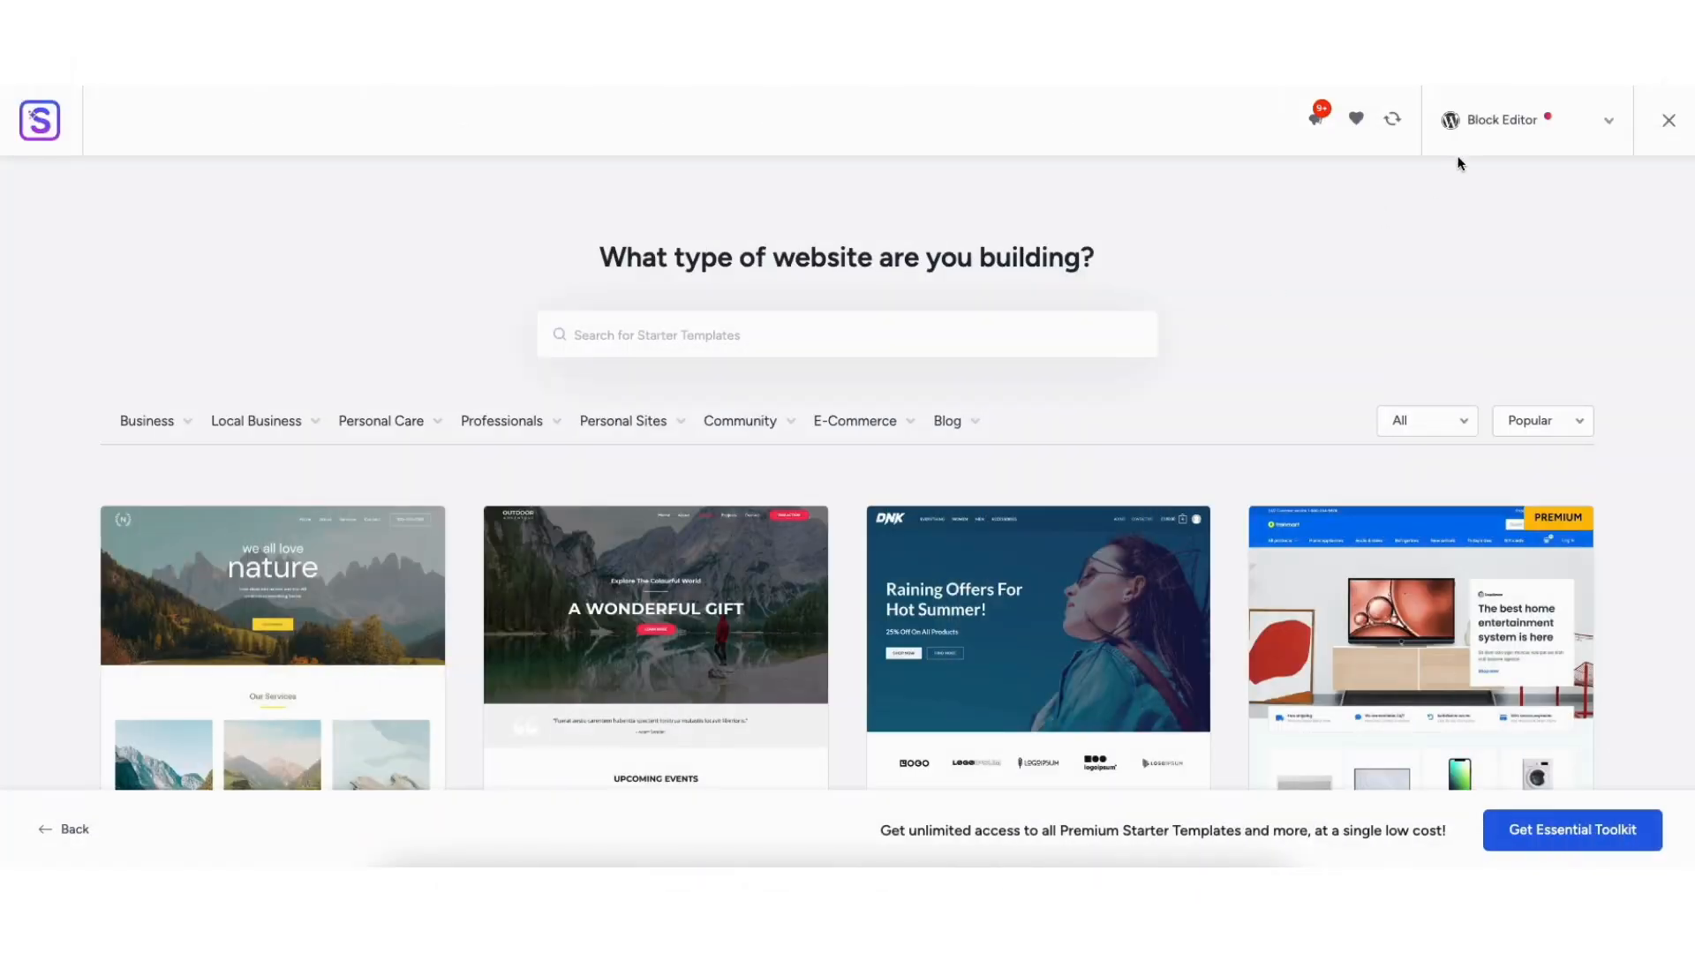
{"action": "left_click", "coordinate": [1495, 124]}
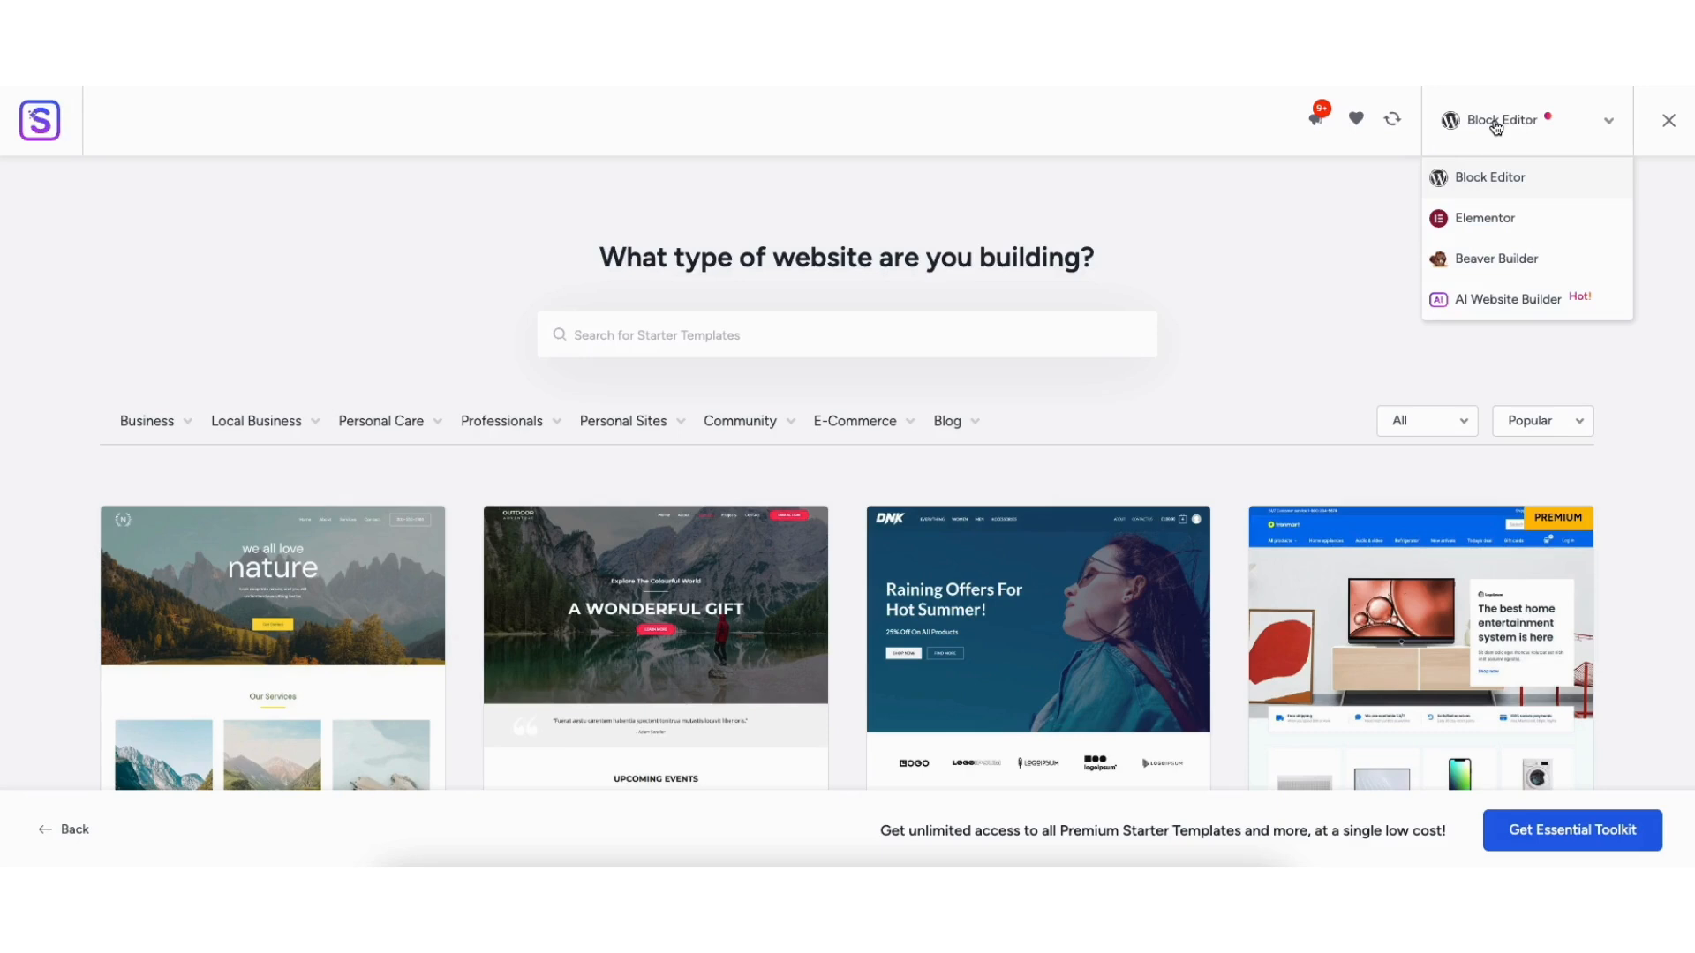
{"action": "left_click", "coordinate": [1484, 218]}
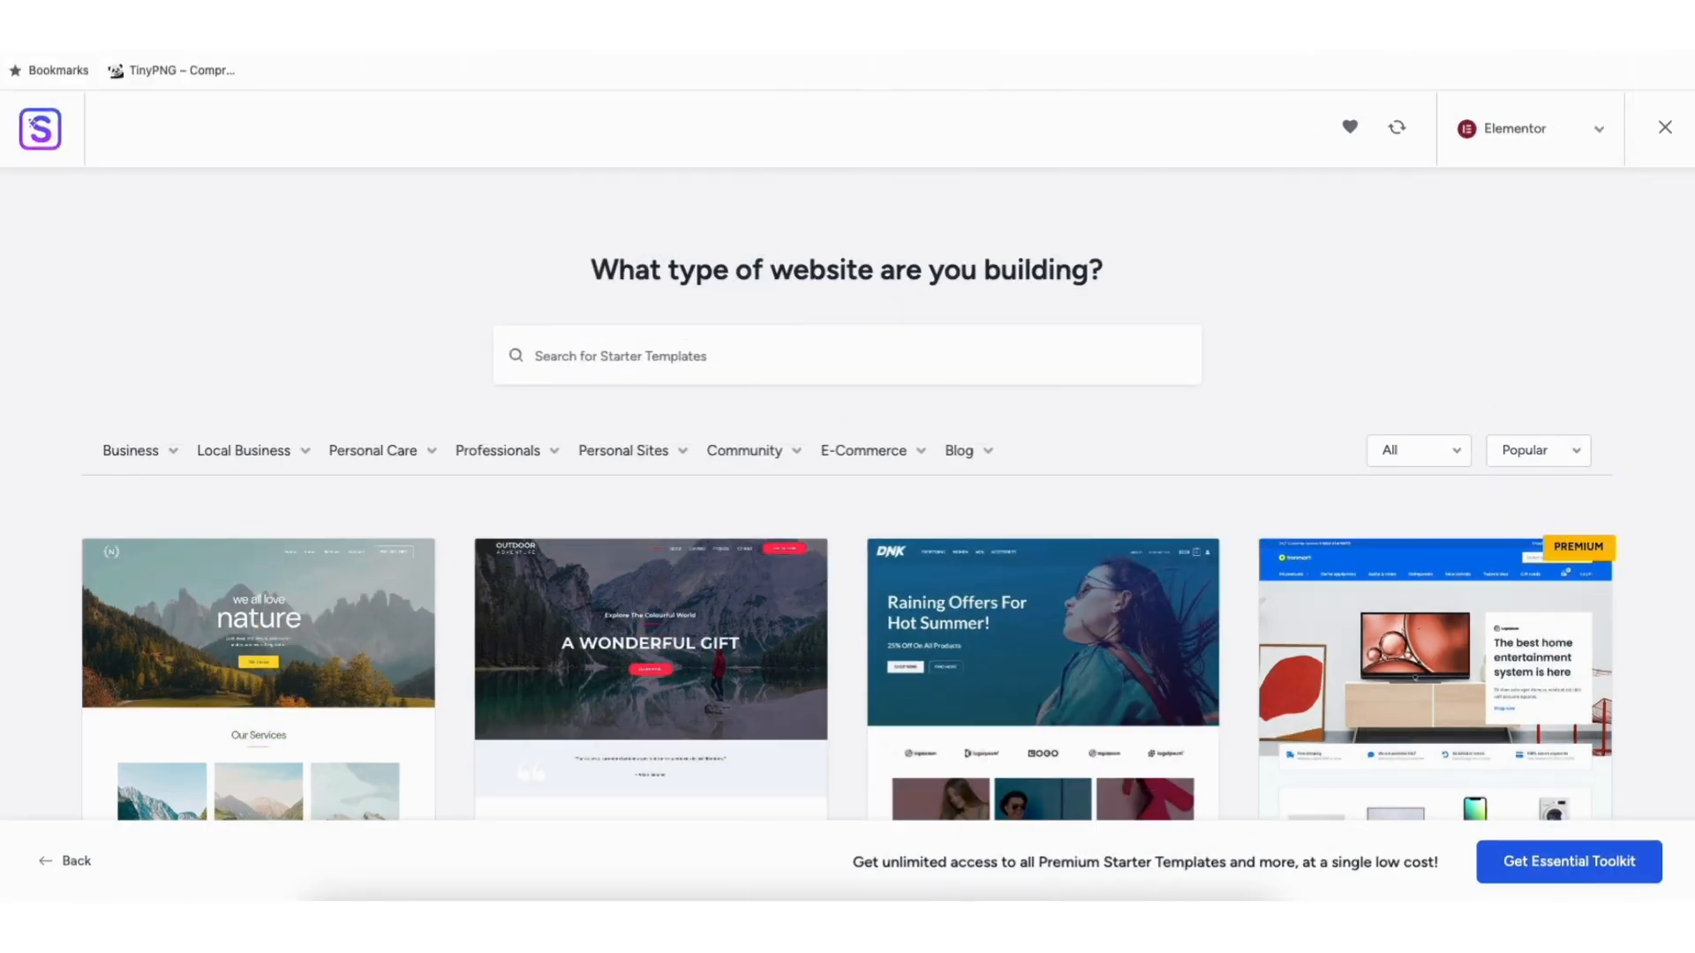
- Look through the Elementor templates and their categories, and preview the Love Nature template before closing it
{"action": "scroll", "coordinate": [847, 494], "scroll_direction": "down", "scroll_amount": 6}
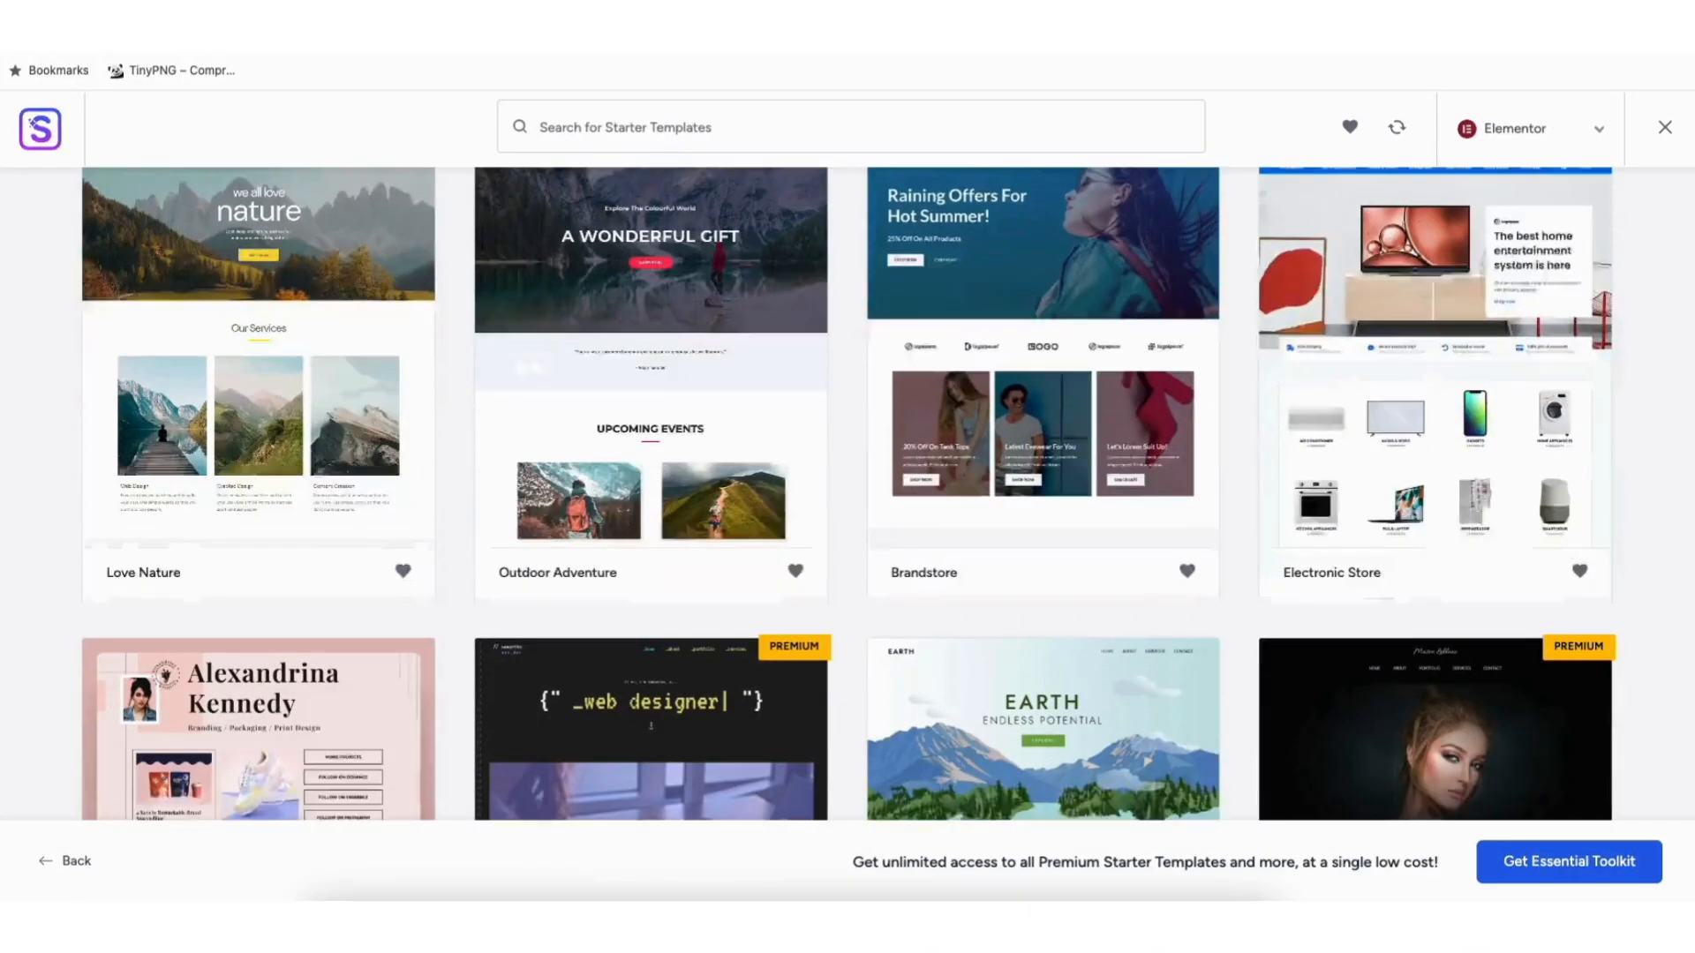
{"action": "scroll", "coordinate": [847, 494], "scroll_direction": "down", "scroll_amount": 12}
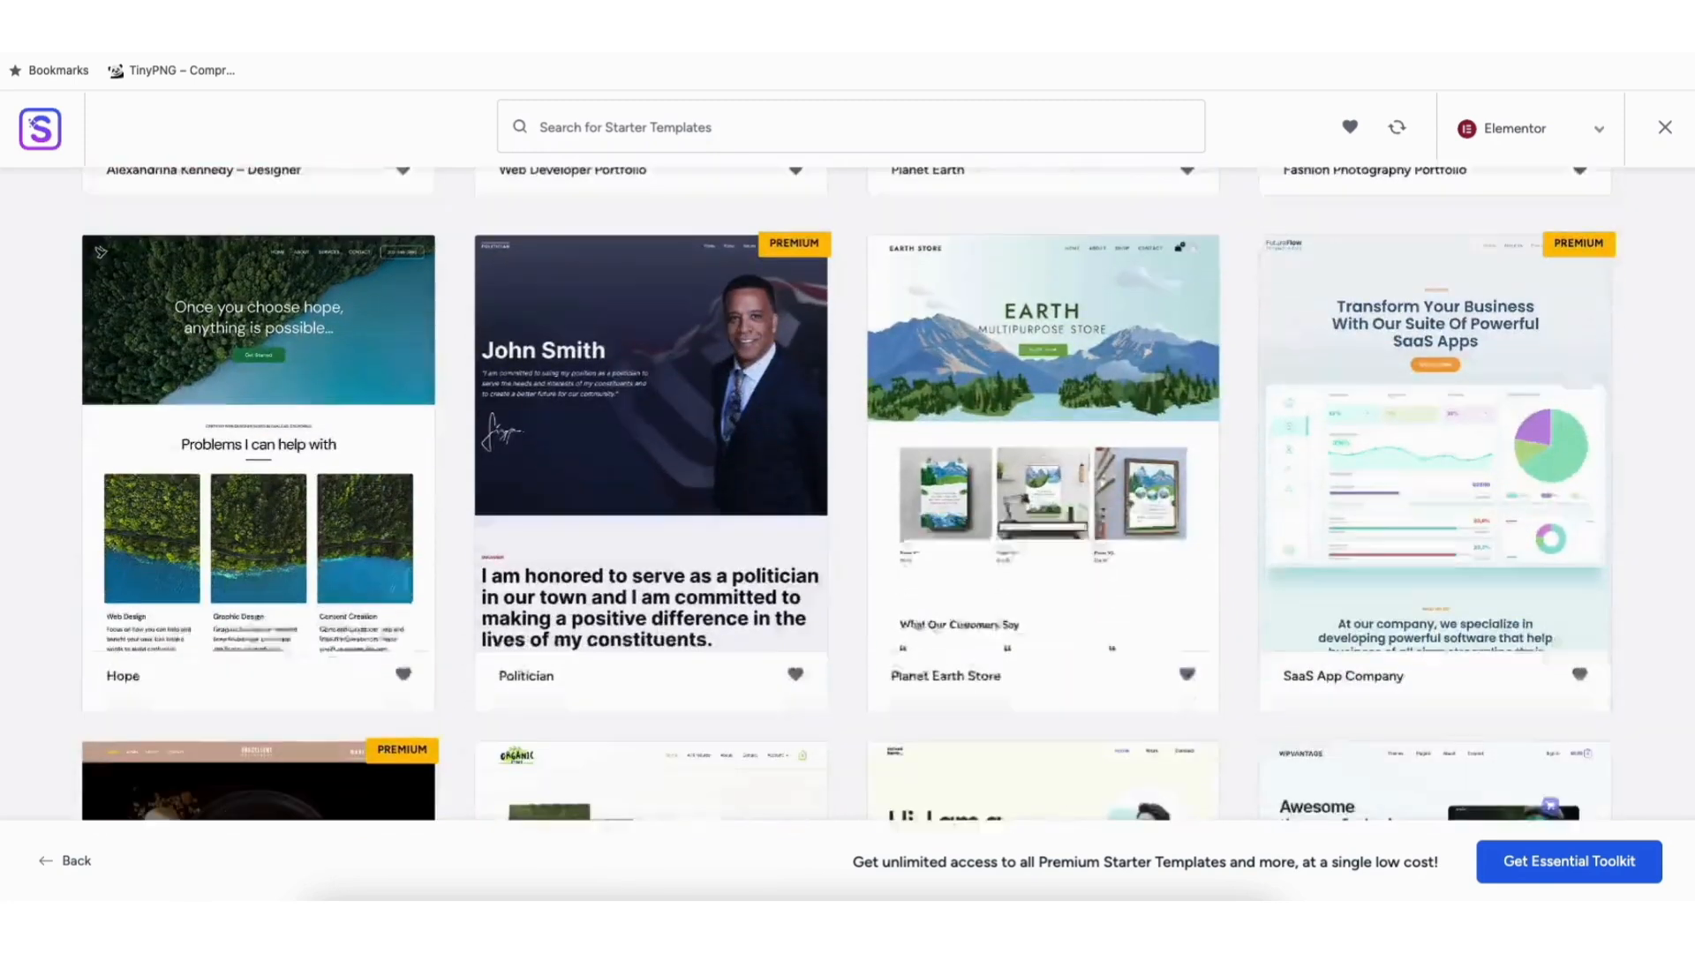
{"action": "scroll", "coordinate": [847, 494], "scroll_direction": "down", "scroll_amount": 8}
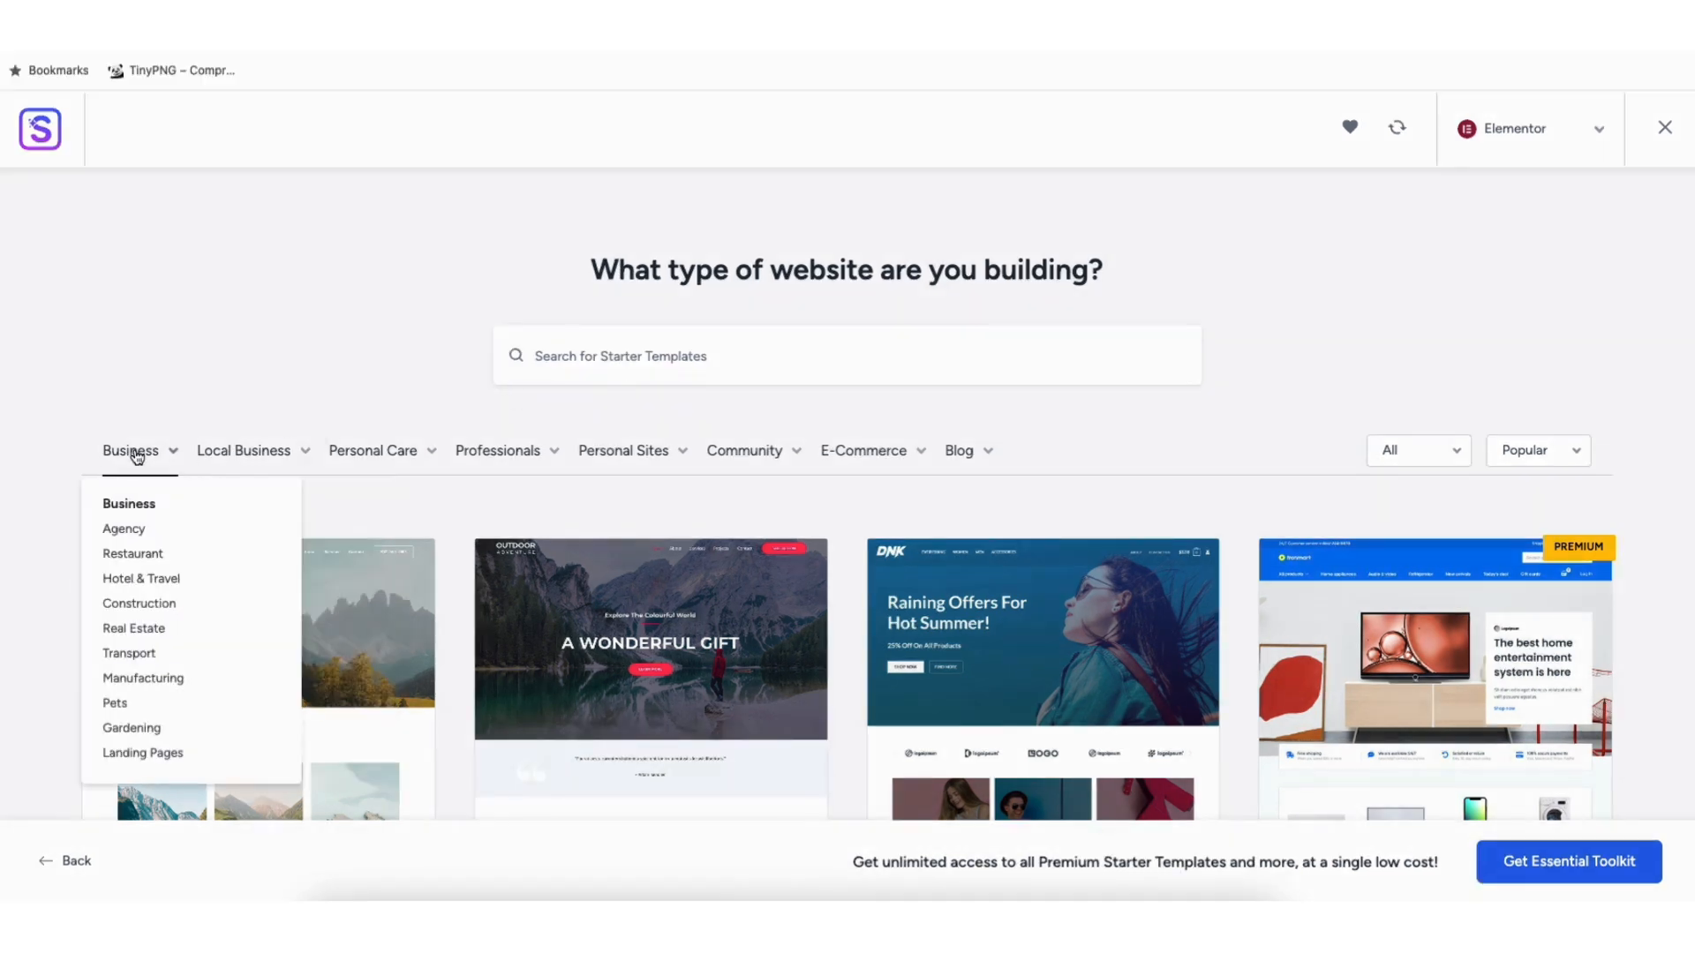
{"action": "mouse_move", "coordinate": [221, 432]}
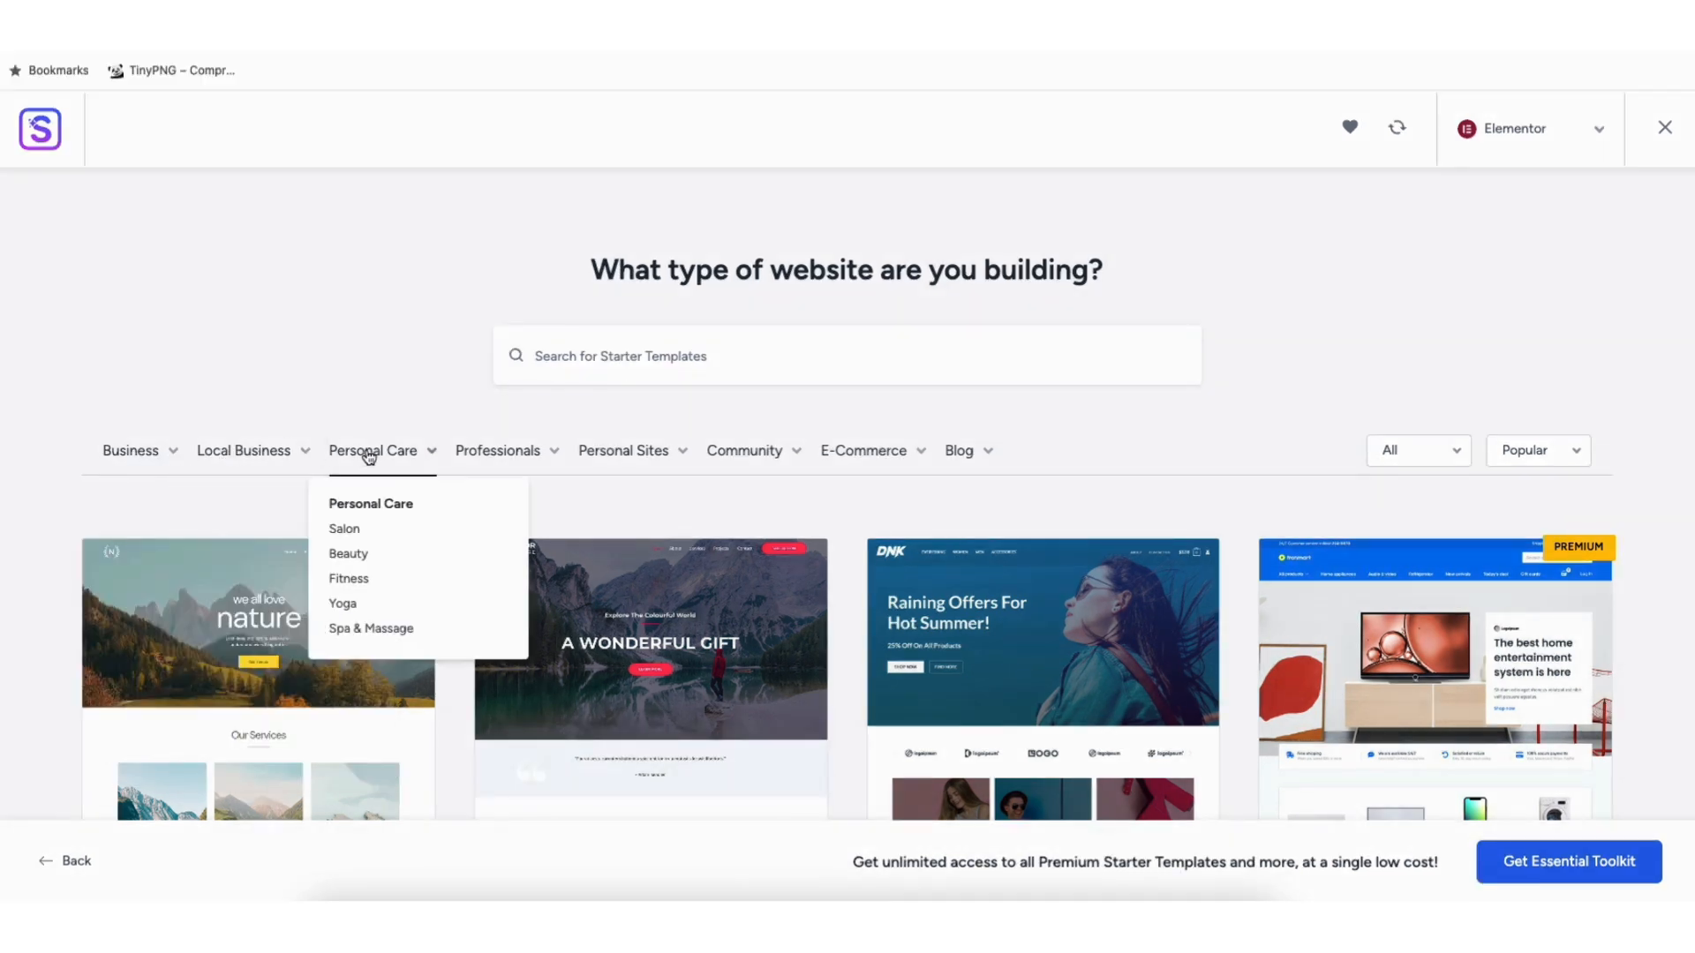
{"action": "mouse_move", "coordinate": [481, 460]}
{"action": "mouse_move", "coordinate": [621, 459]}
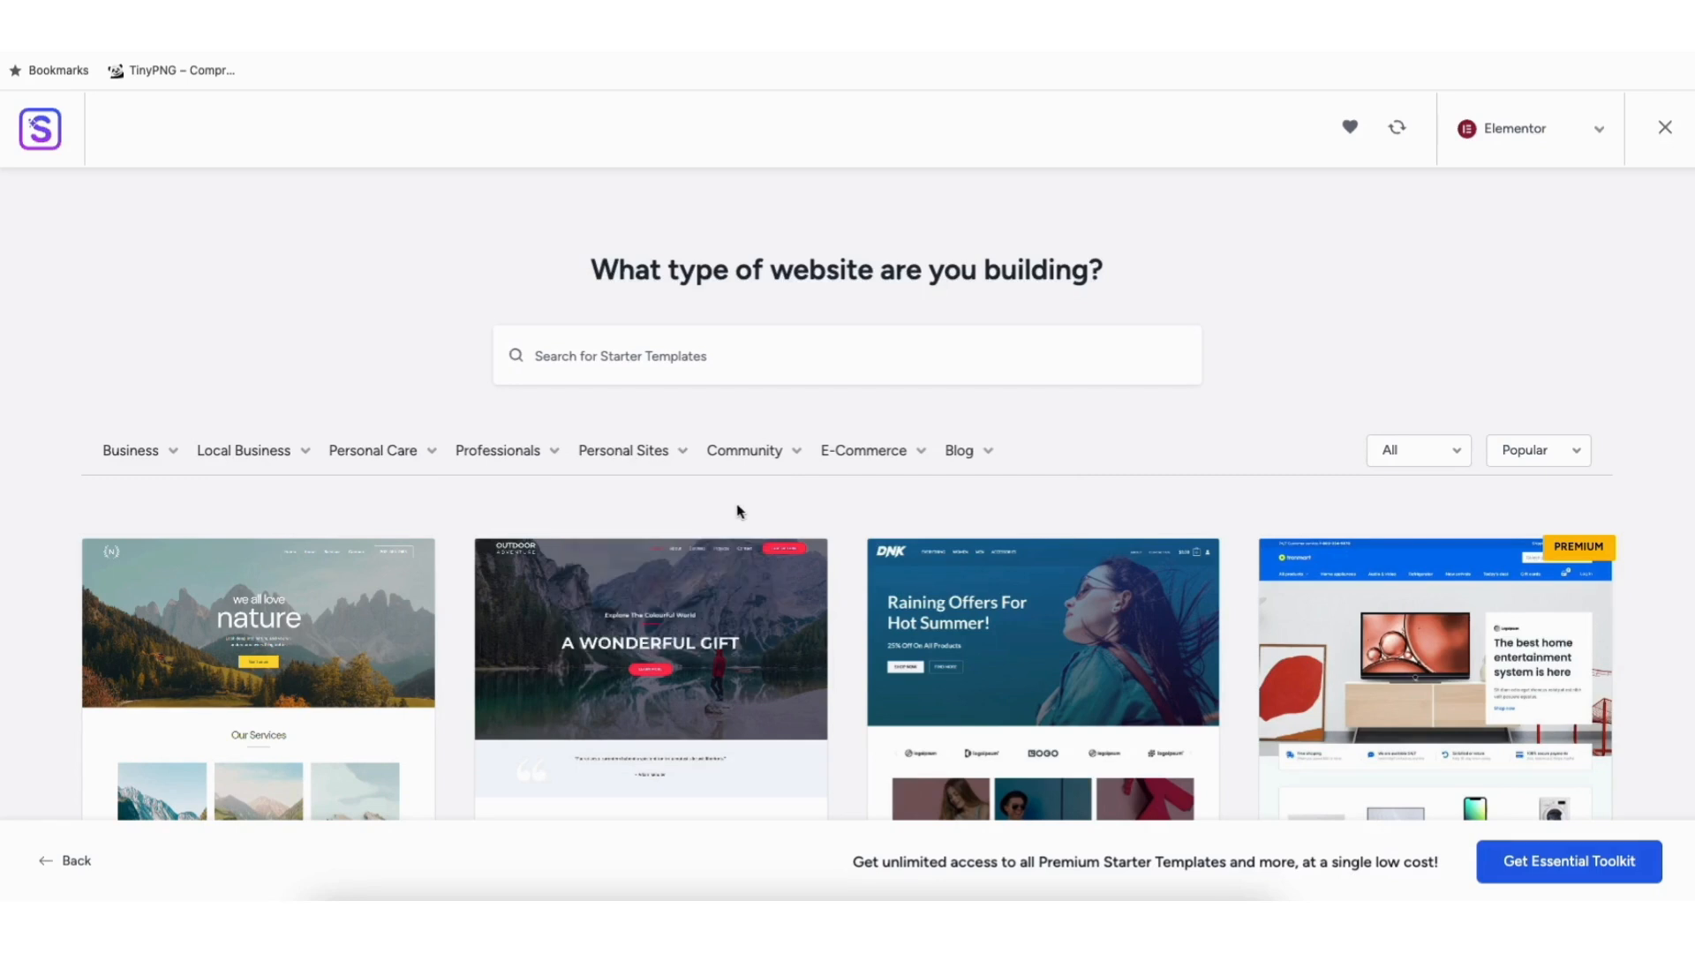
{"action": "left_click", "coordinate": [247, 650]}
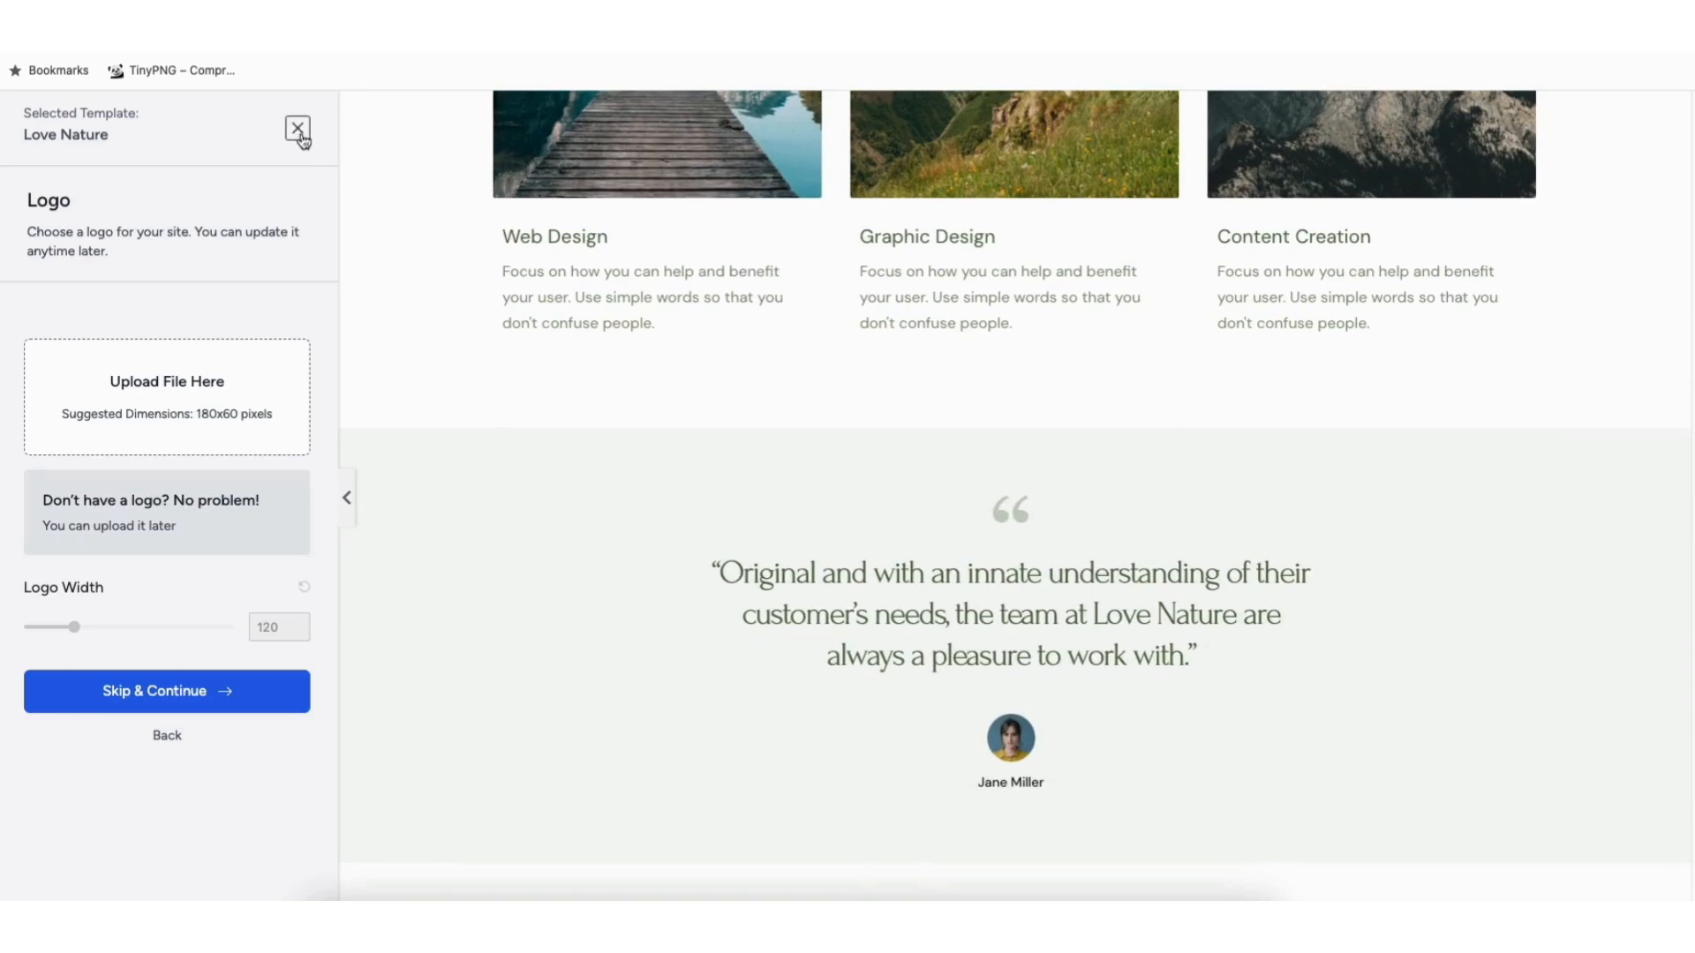
{"action": "left_click", "coordinate": [298, 130]}
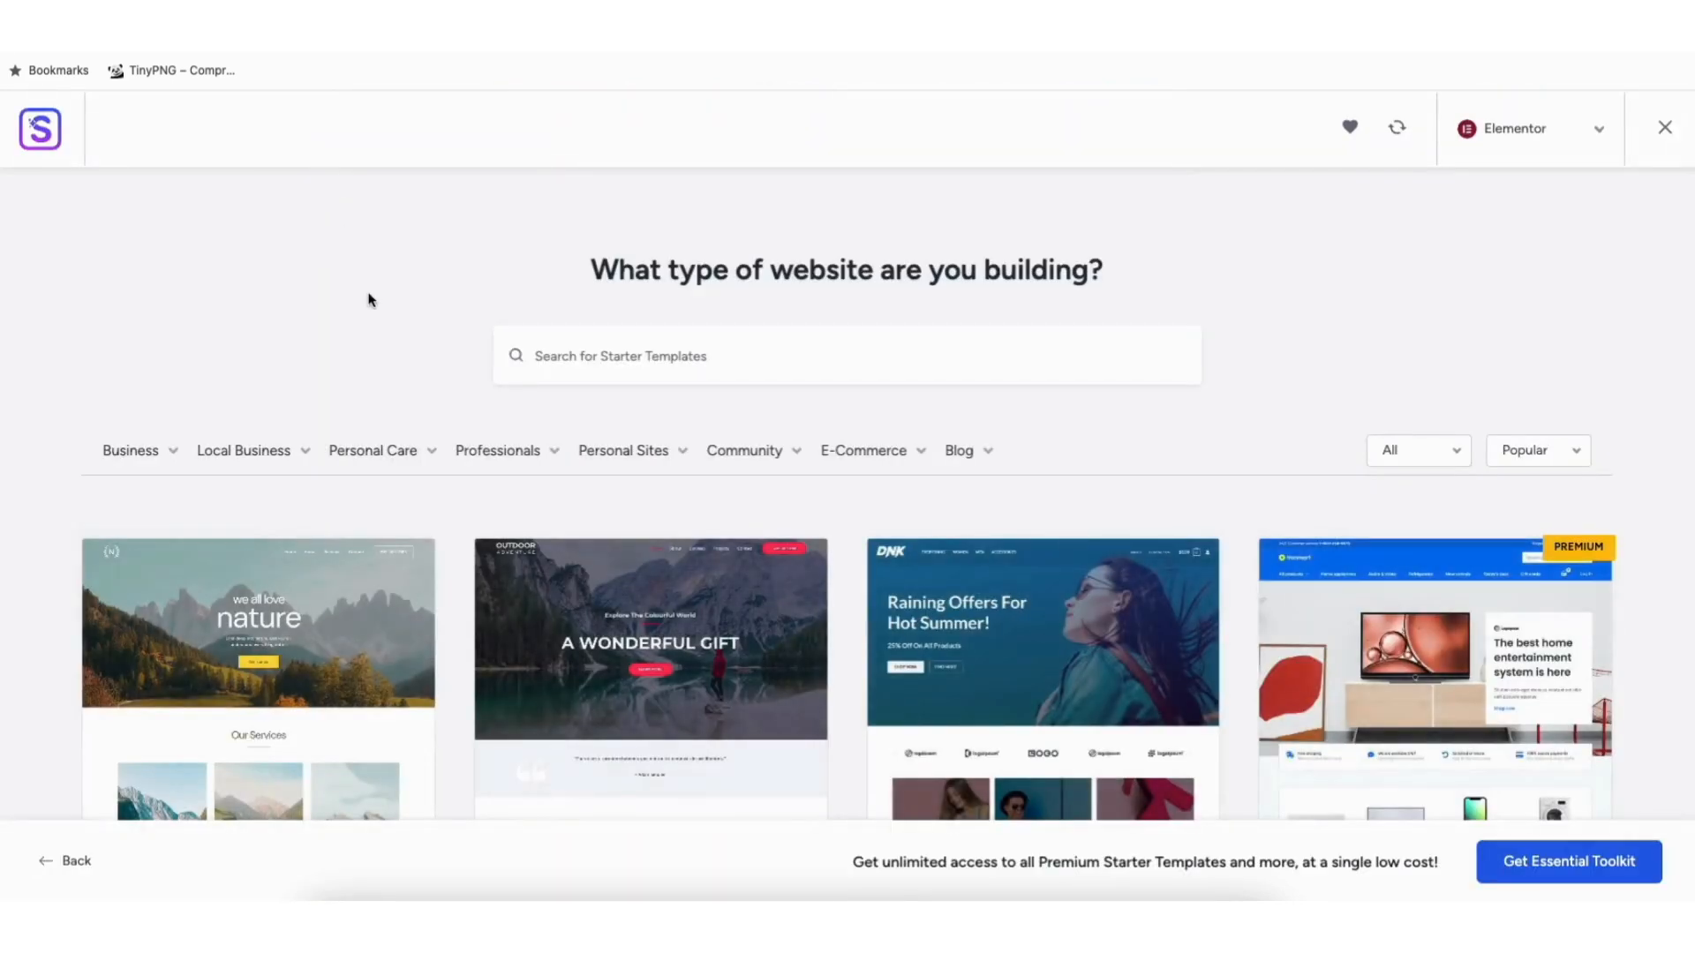
- Examine the full range of free and premium starter templates available for Elementor
{"action": "scroll", "coordinate": [848, 494], "scroll_direction": "down", "scroll_amount": 6}
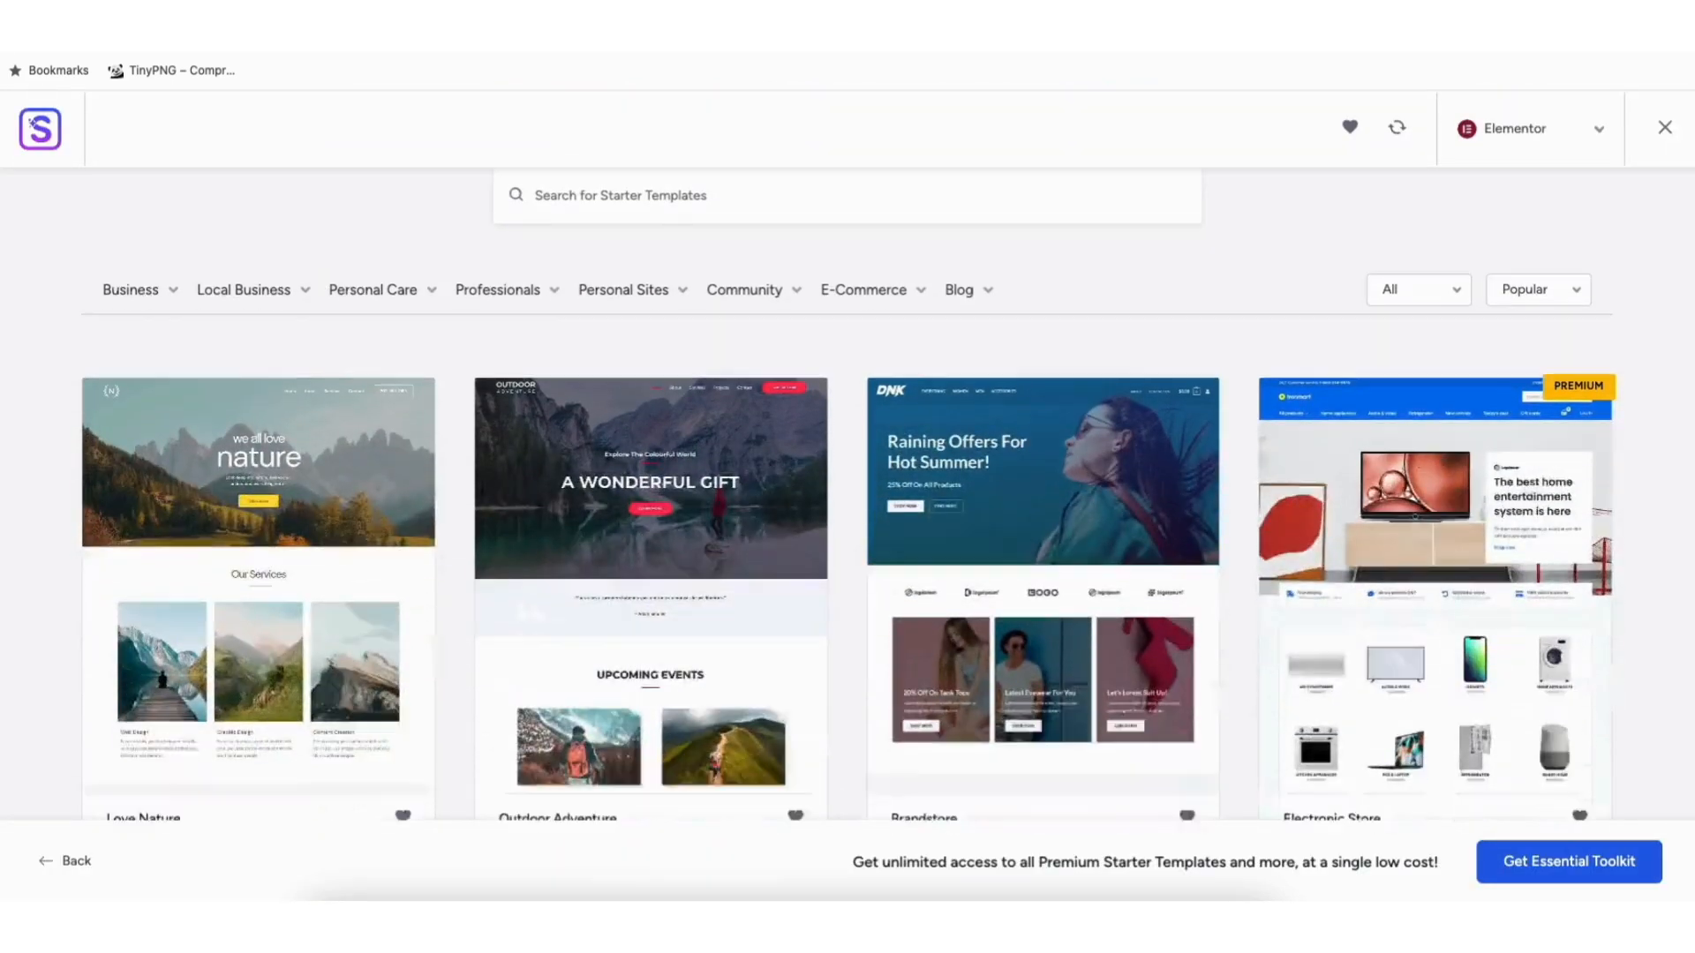
{"action": "scroll", "coordinate": [847, 494], "scroll_direction": "down", "scroll_amount": 12}
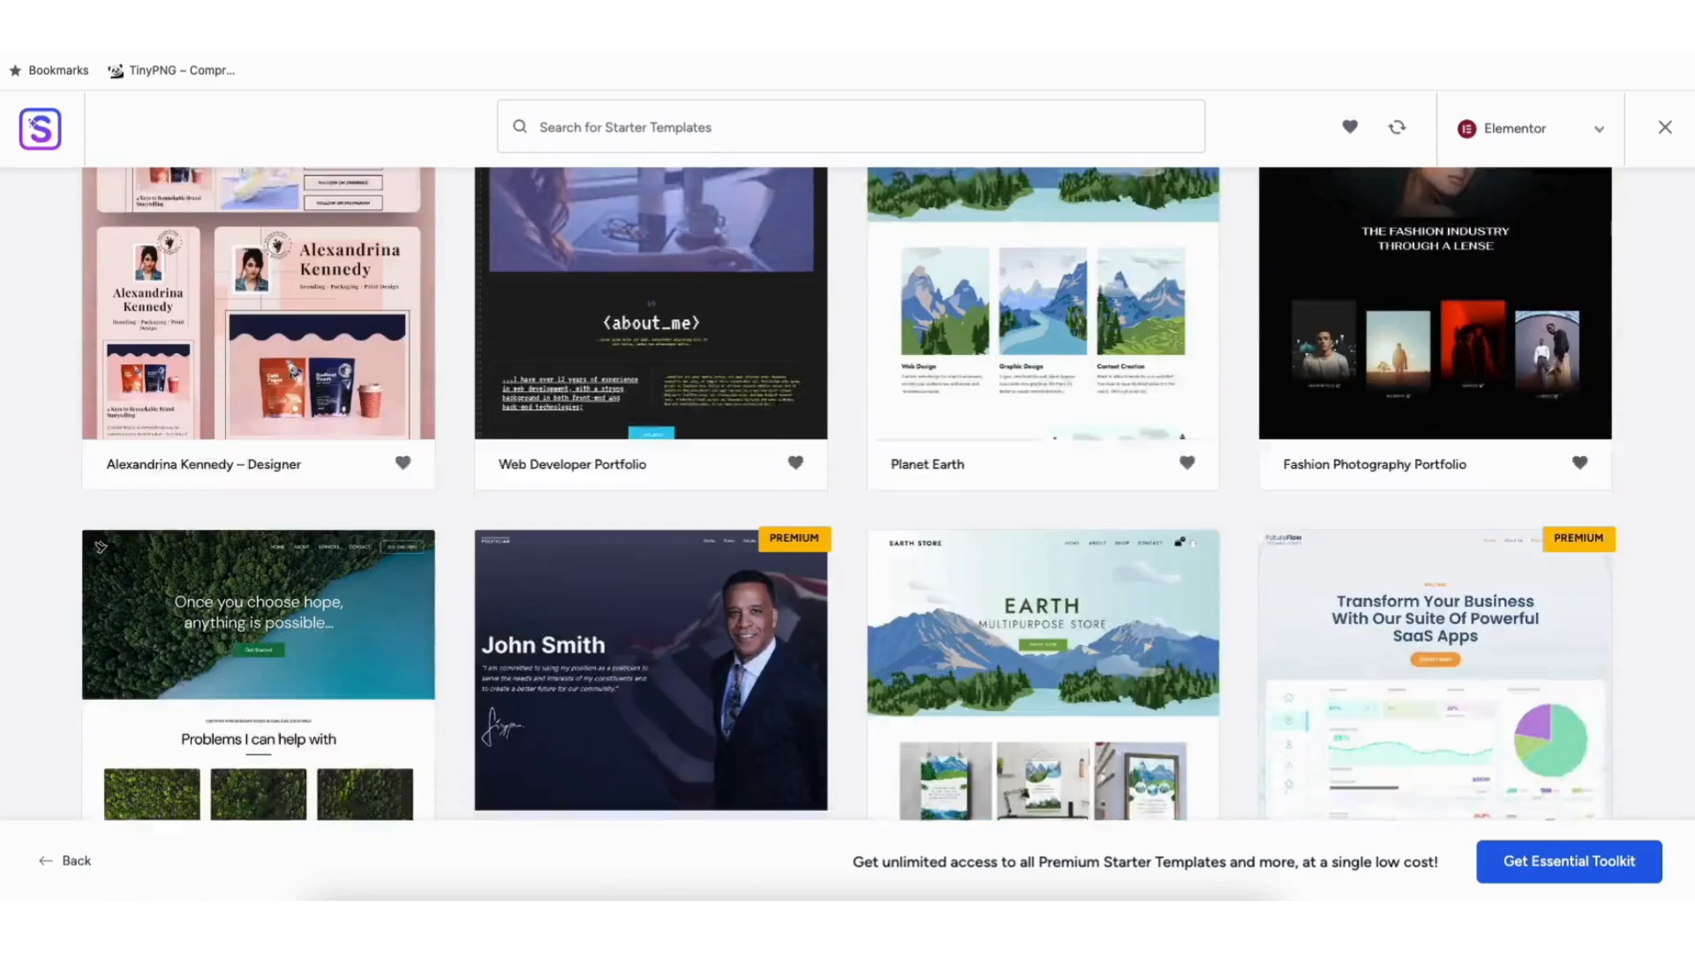
{"action": "scroll", "coordinate": [848, 495], "scroll_direction": "down", "scroll_amount": 8}
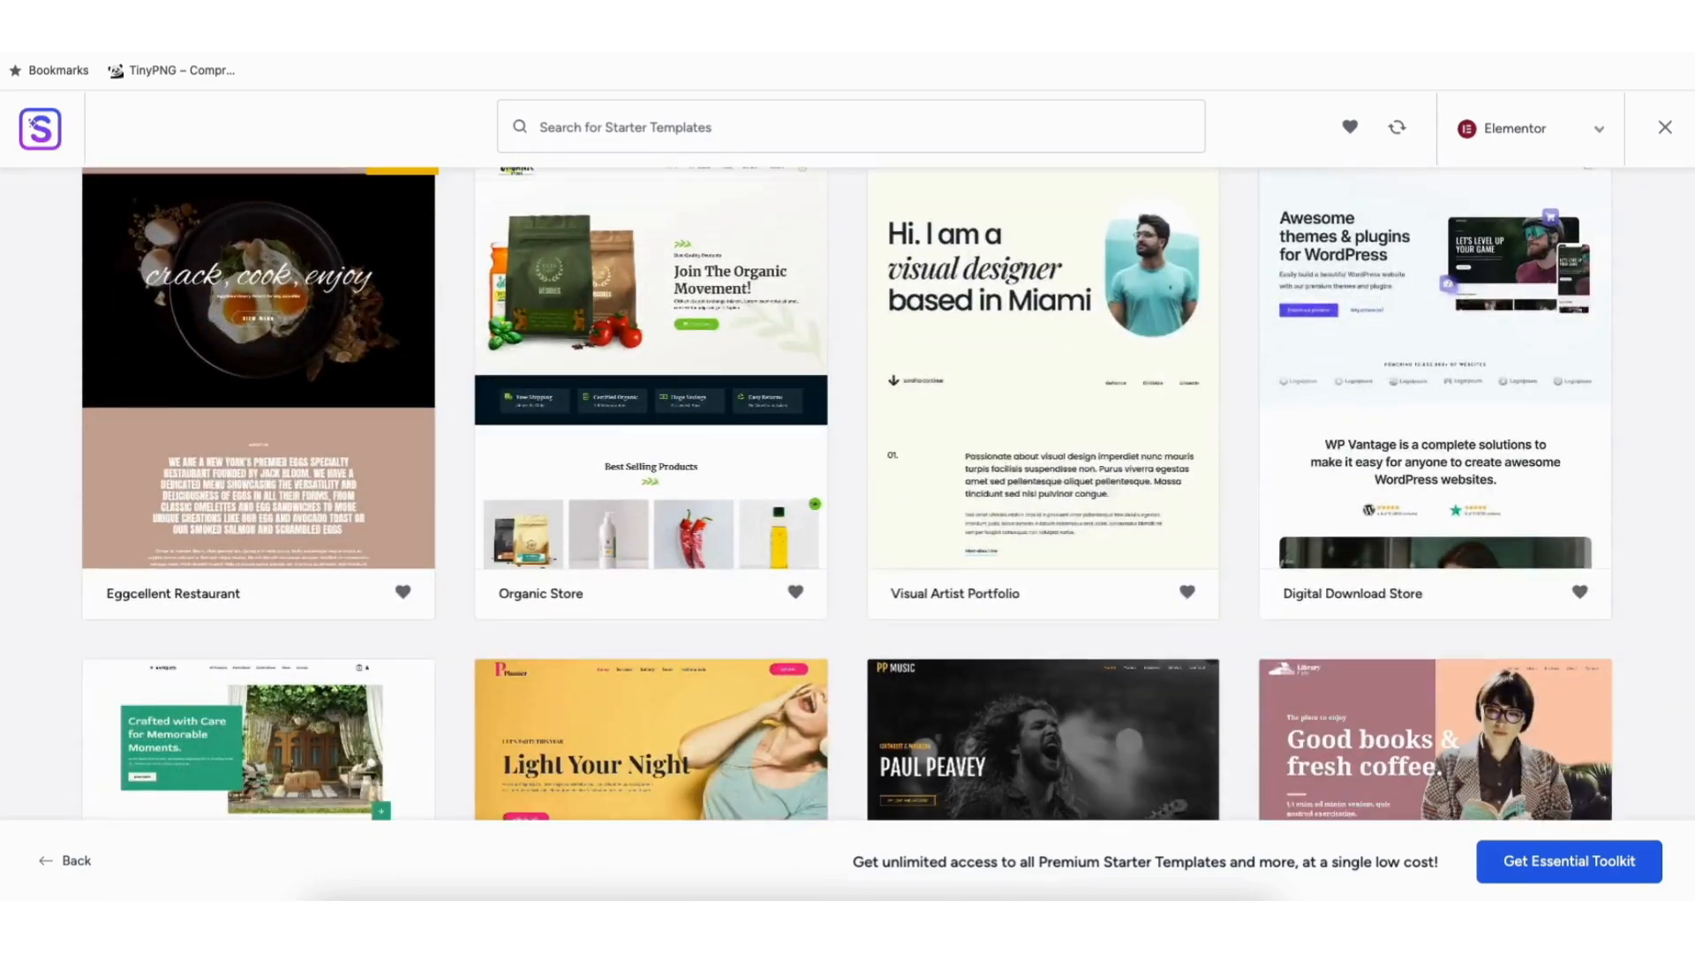
{"action": "scroll", "coordinate": [847, 494], "scroll_direction": "down", "scroll_amount": 12}
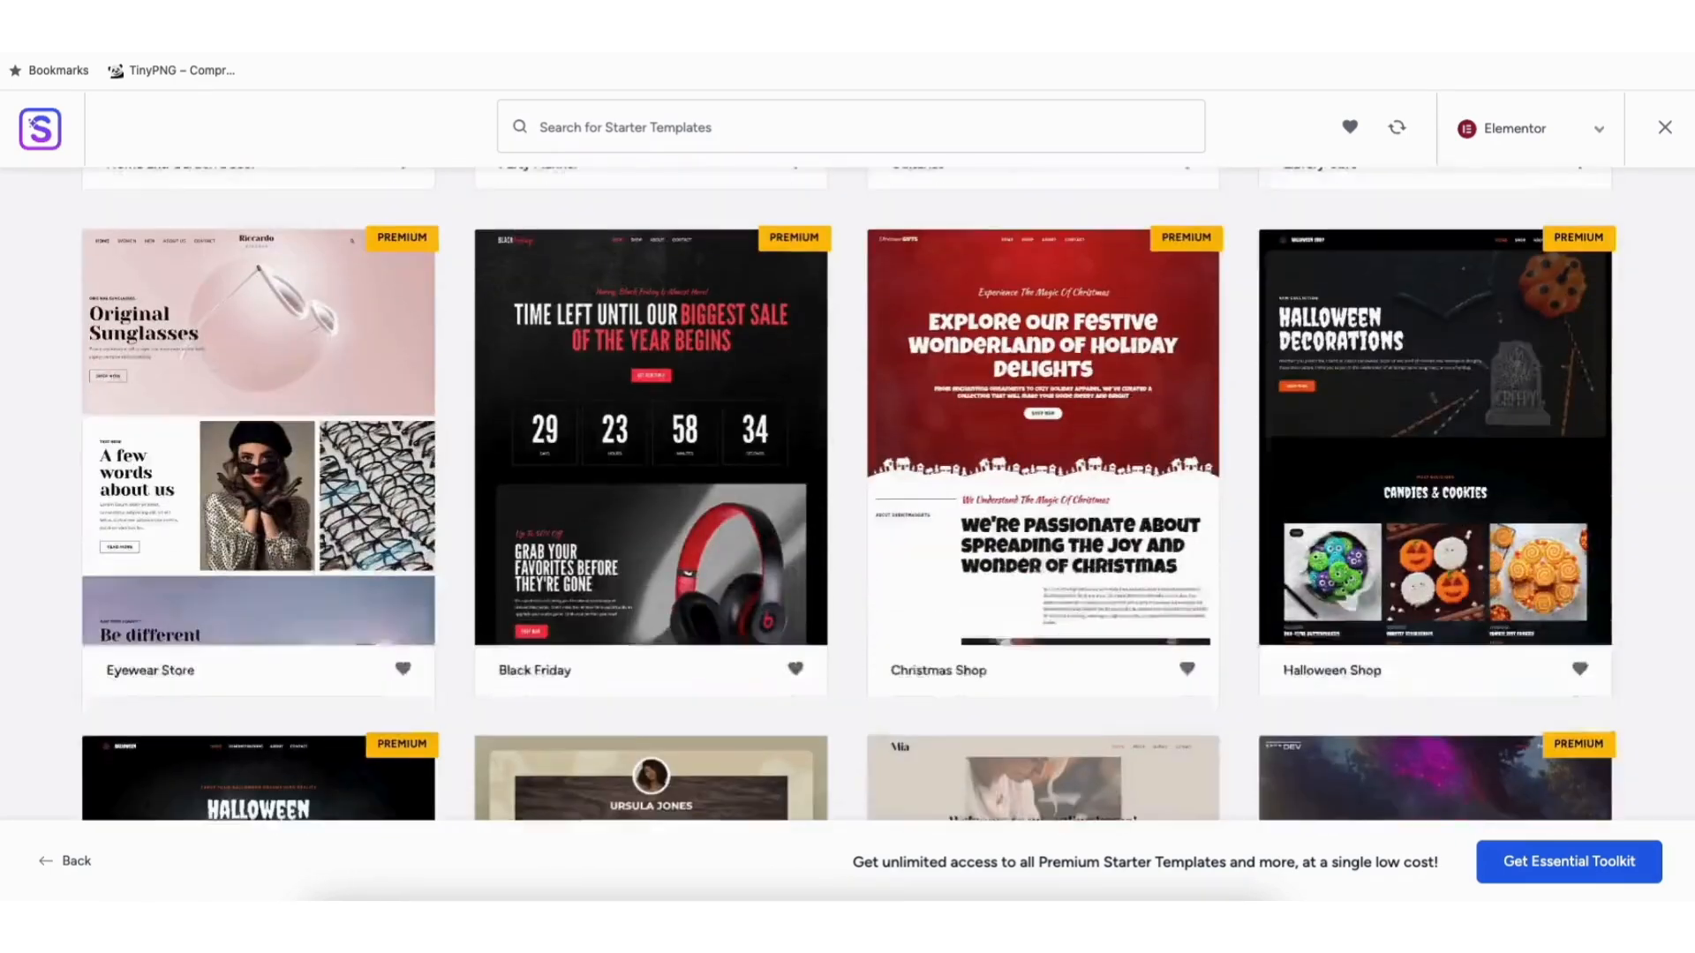
{"action": "scroll", "coordinate": [848, 494], "scroll_direction": "down", "scroll_amount": 13}
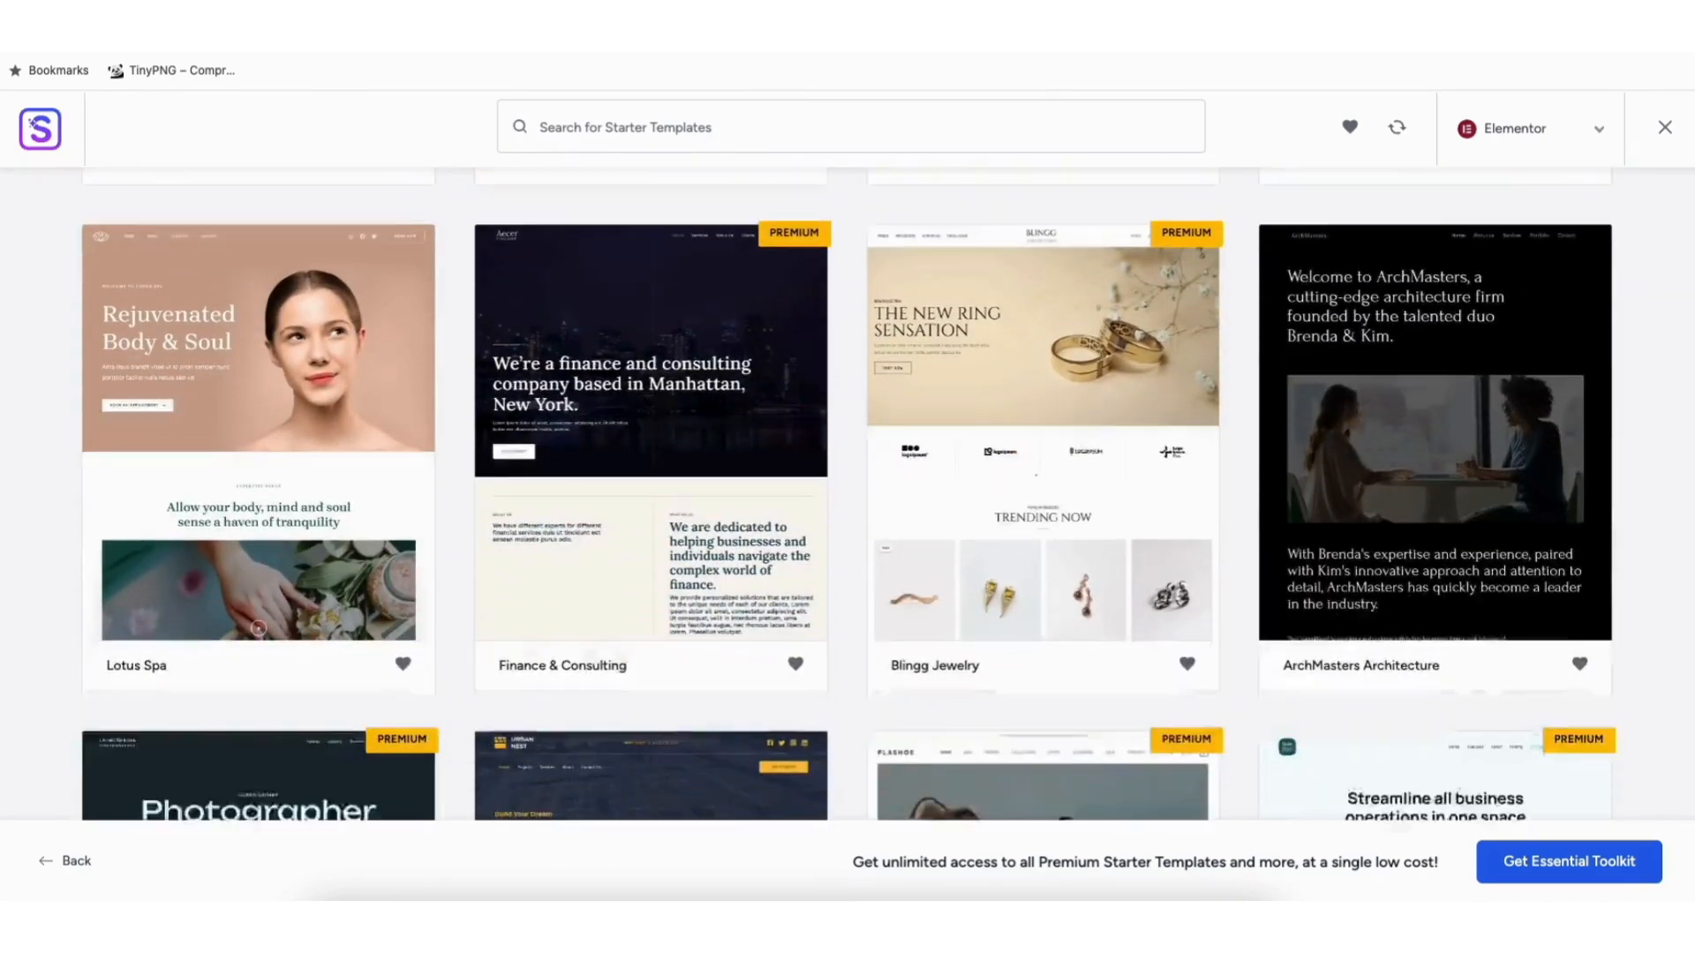
{"action": "scroll", "coordinate": [848, 494], "scroll_direction": "down", "scroll_amount": 10}
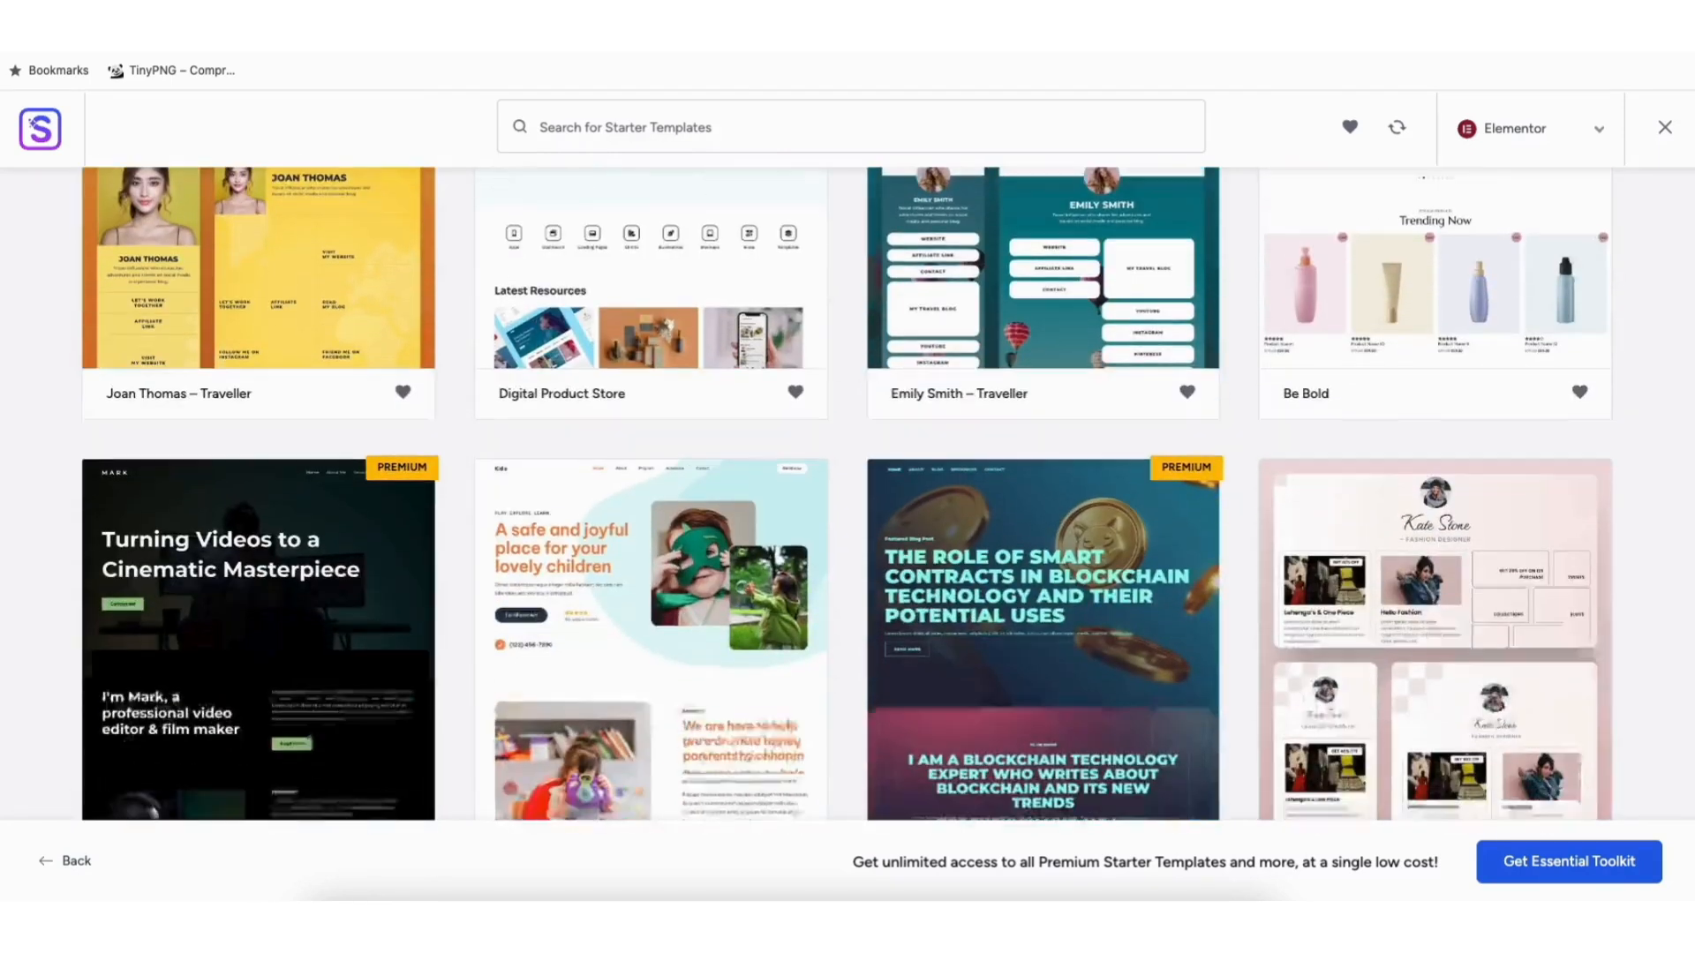
{"action": "scroll", "coordinate": [847, 494], "scroll_direction": "down", "scroll_amount": 8}
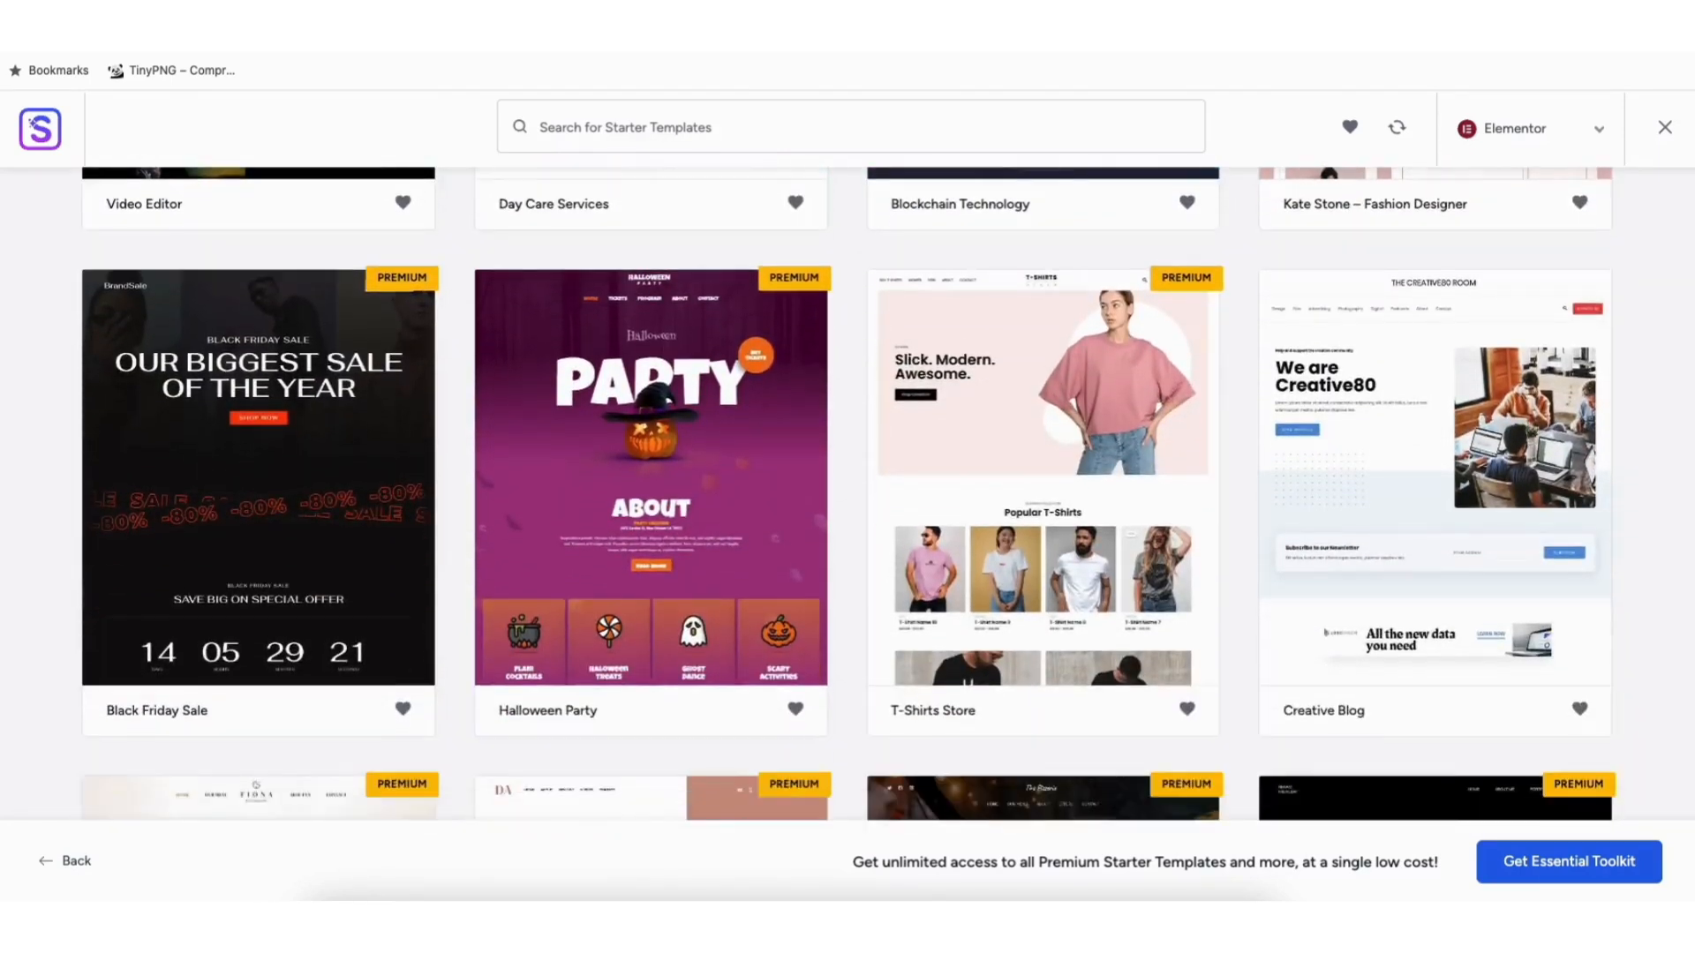
{"action": "scroll", "coordinate": [847, 495], "scroll_direction": "down", "scroll_amount": 8}
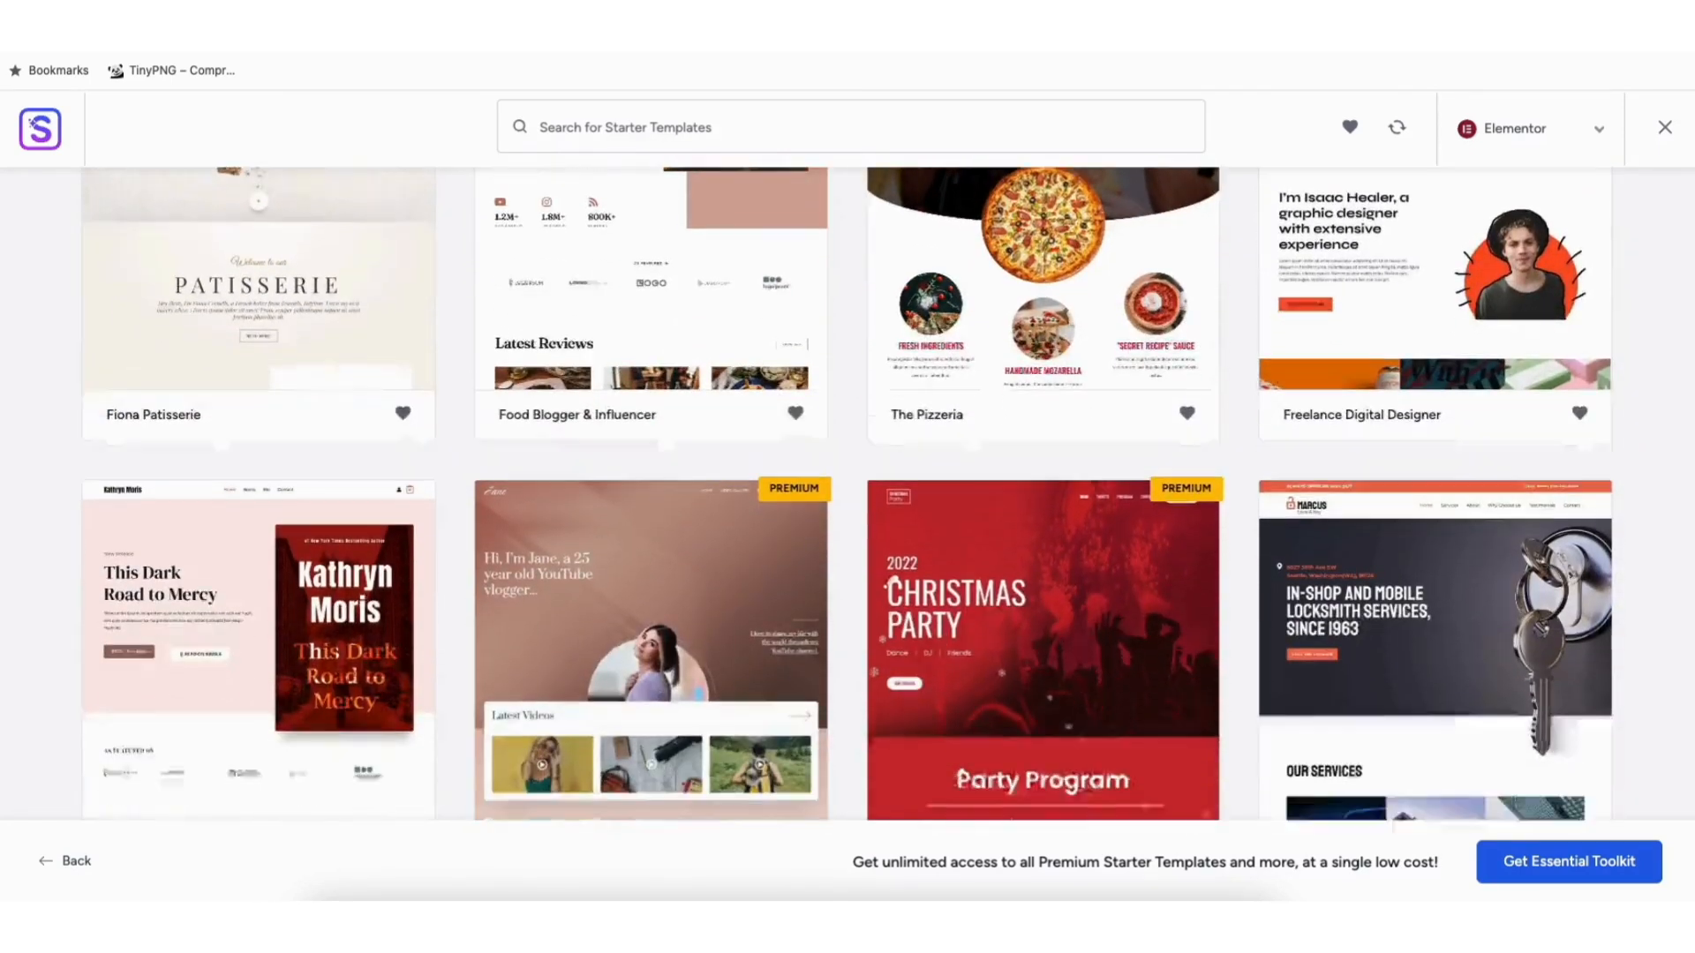
{"action": "scroll", "coordinate": [847, 494], "scroll_direction": "down", "scroll_amount": 8}
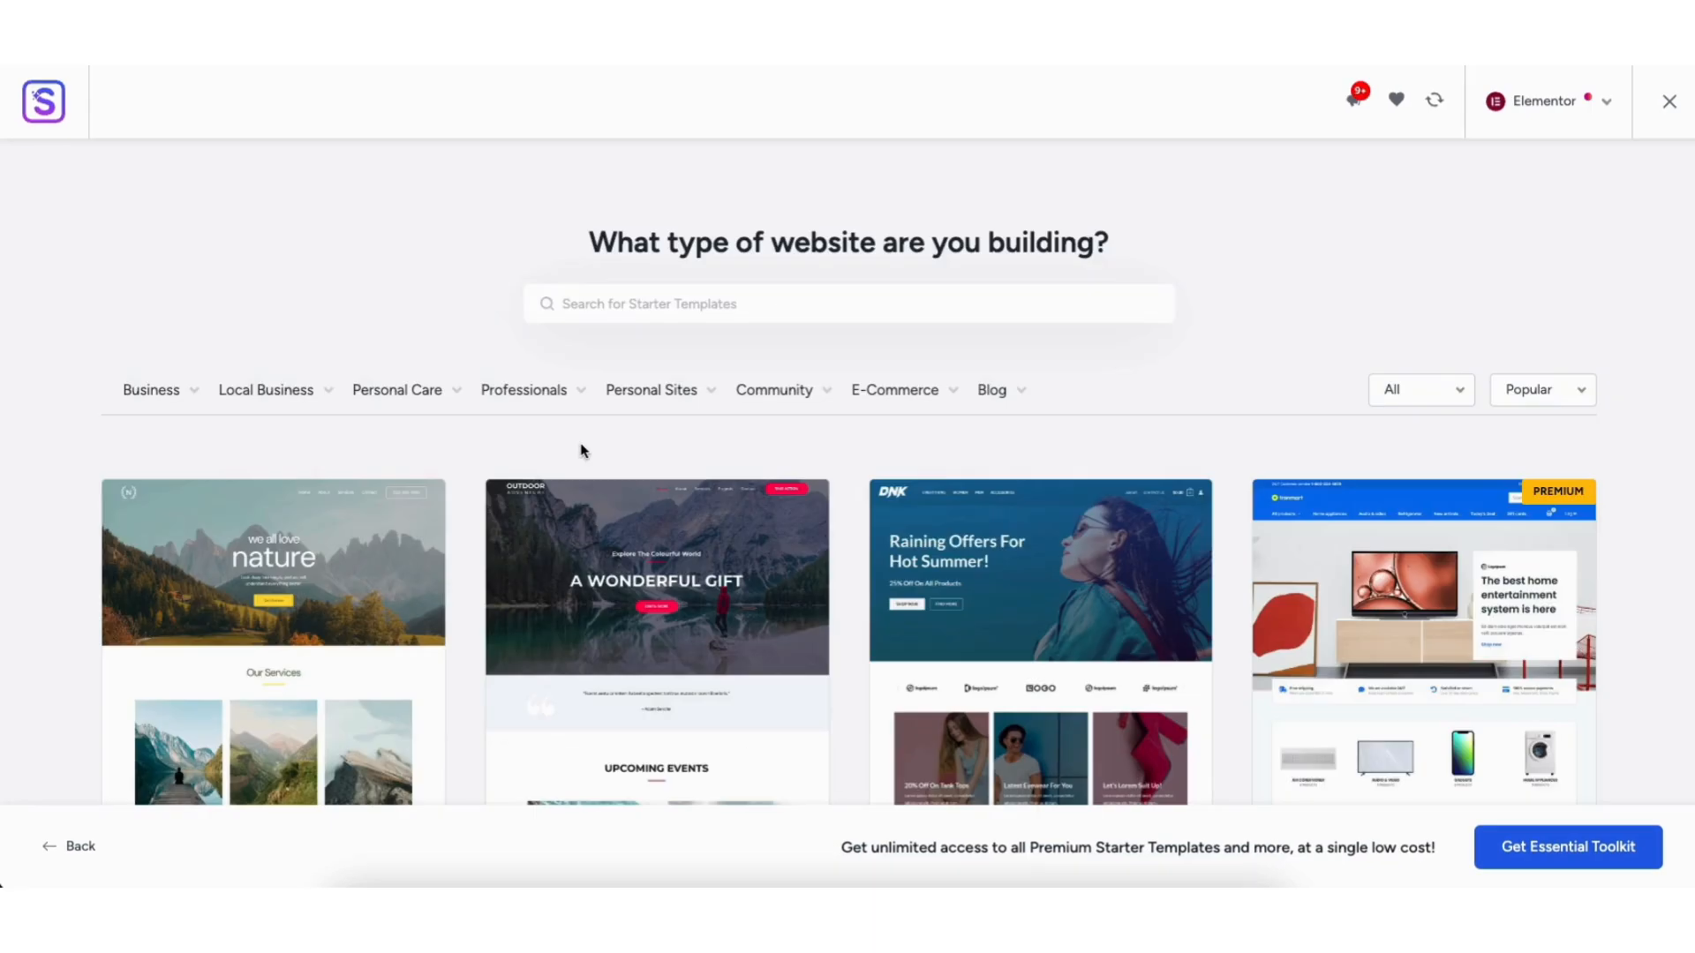
- Filter the starter templates by the Business category and review the designs offered
{"action": "left_click", "coordinate": [148, 398]}
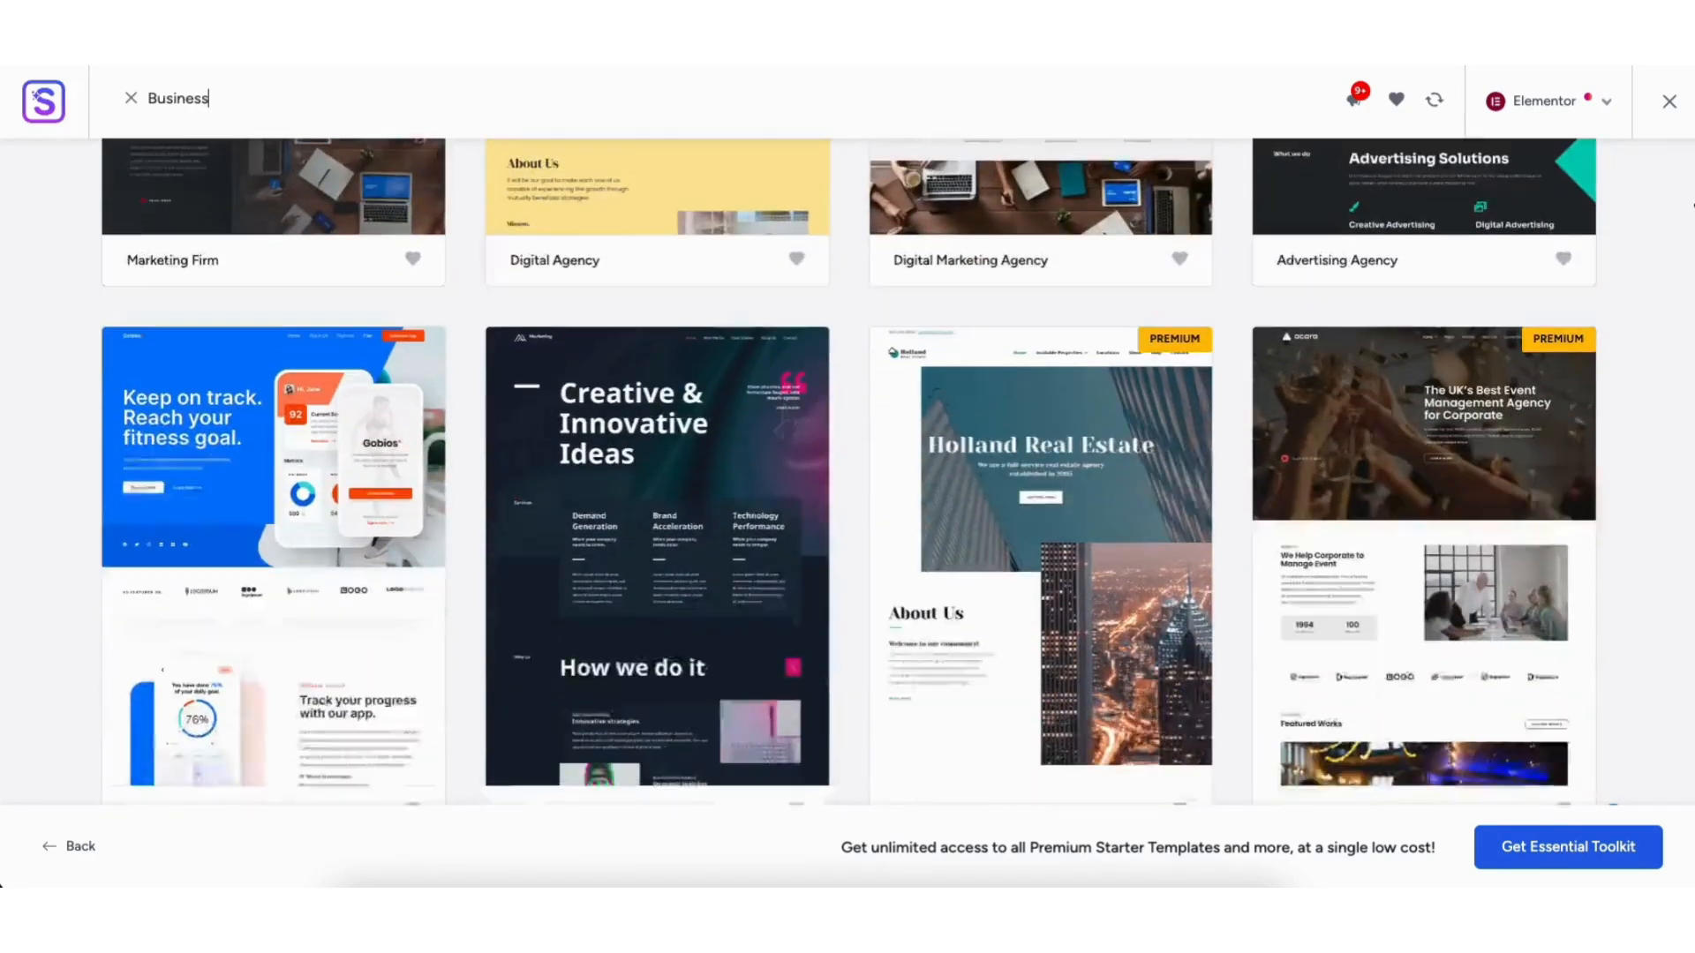
{"action": "scroll", "coordinate": [848, 468], "scroll_direction": "down", "scroll_amount": 10}
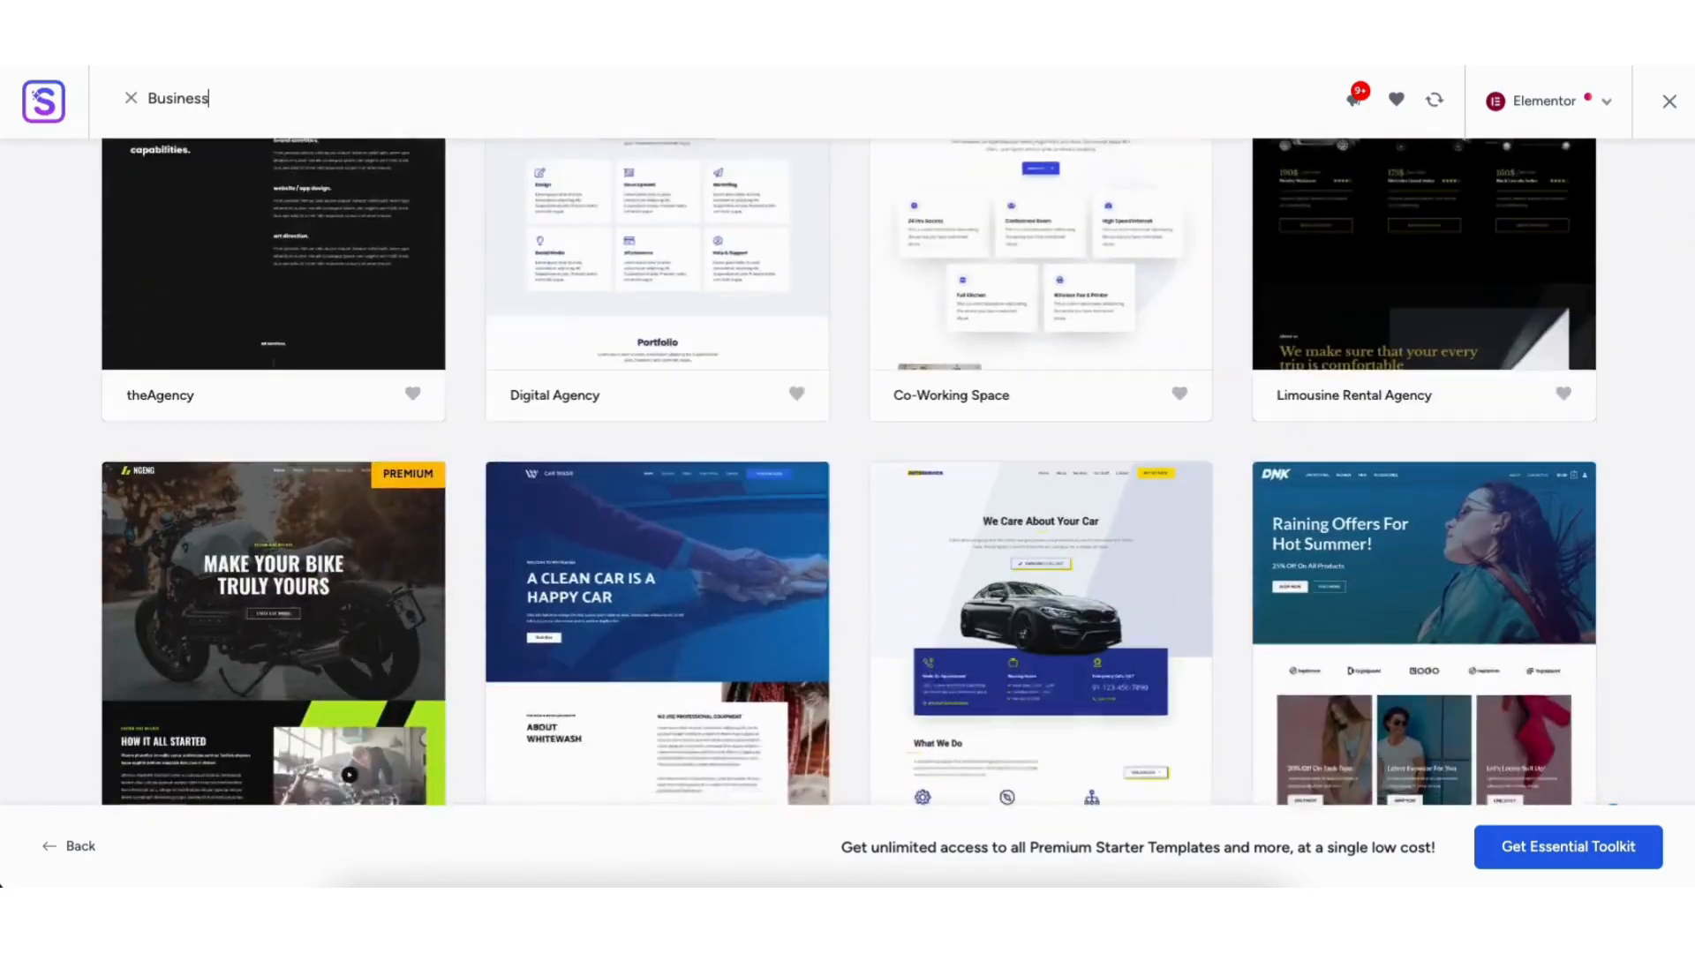
{"action": "scroll", "coordinate": [1692, 264], "scroll_direction": "down", "scroll_amount": 12}
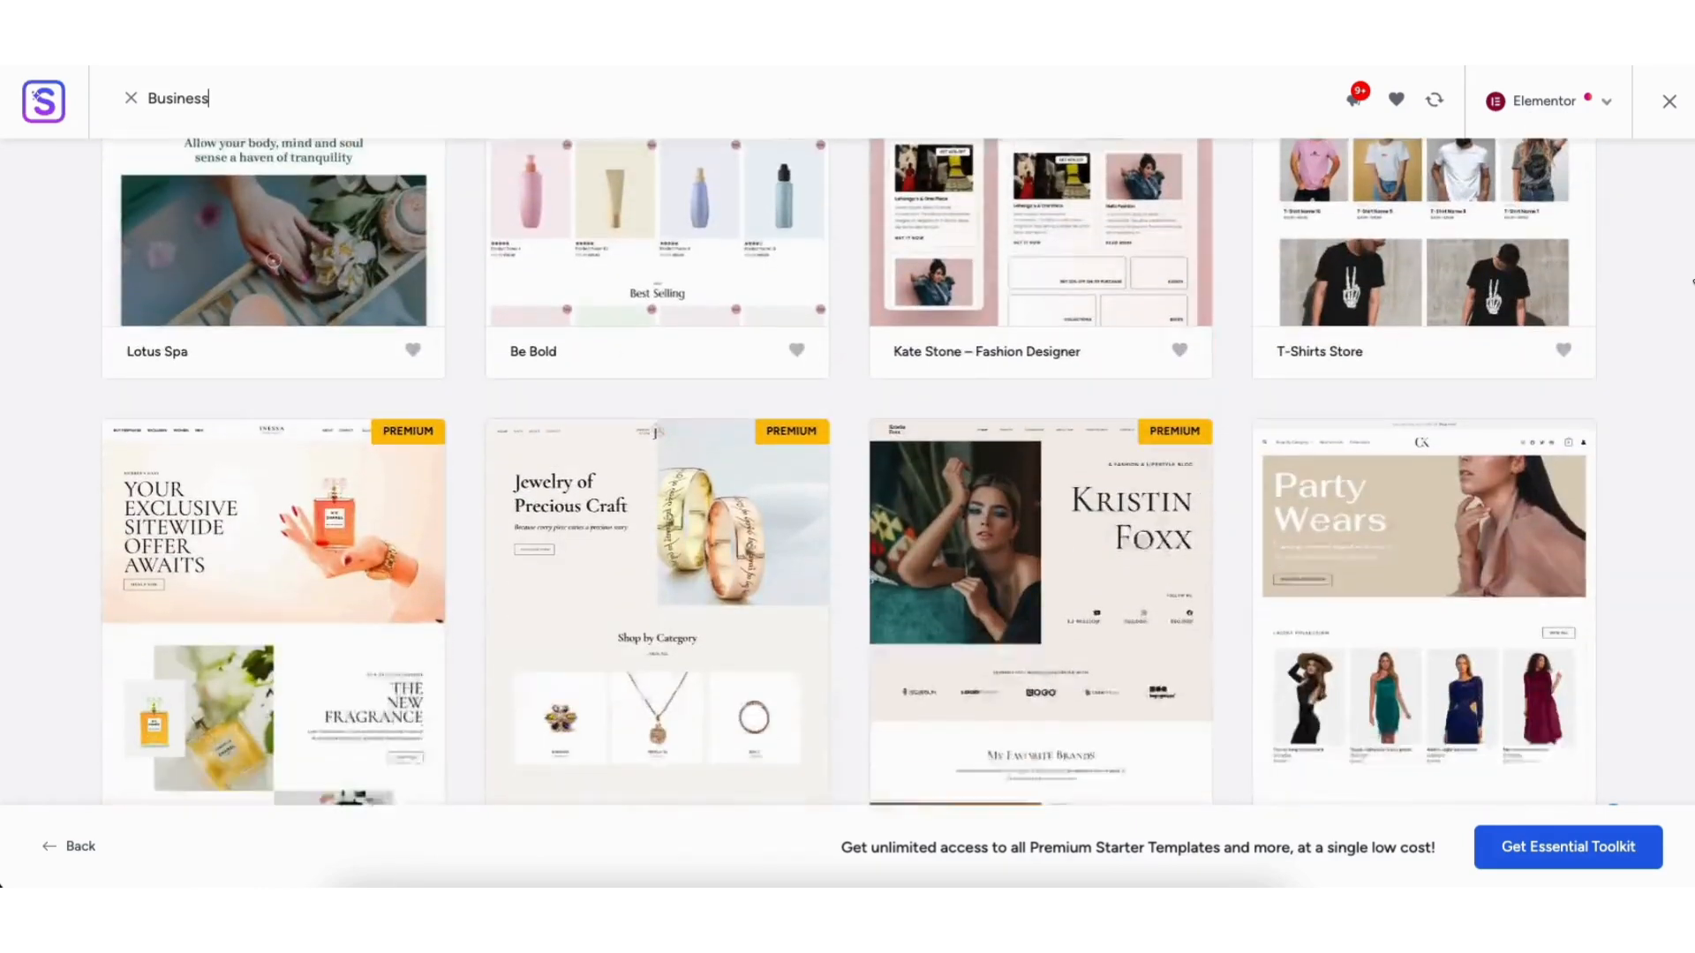
{"action": "scroll", "coordinate": [1692, 306], "scroll_direction": "down", "scroll_amount": 12}
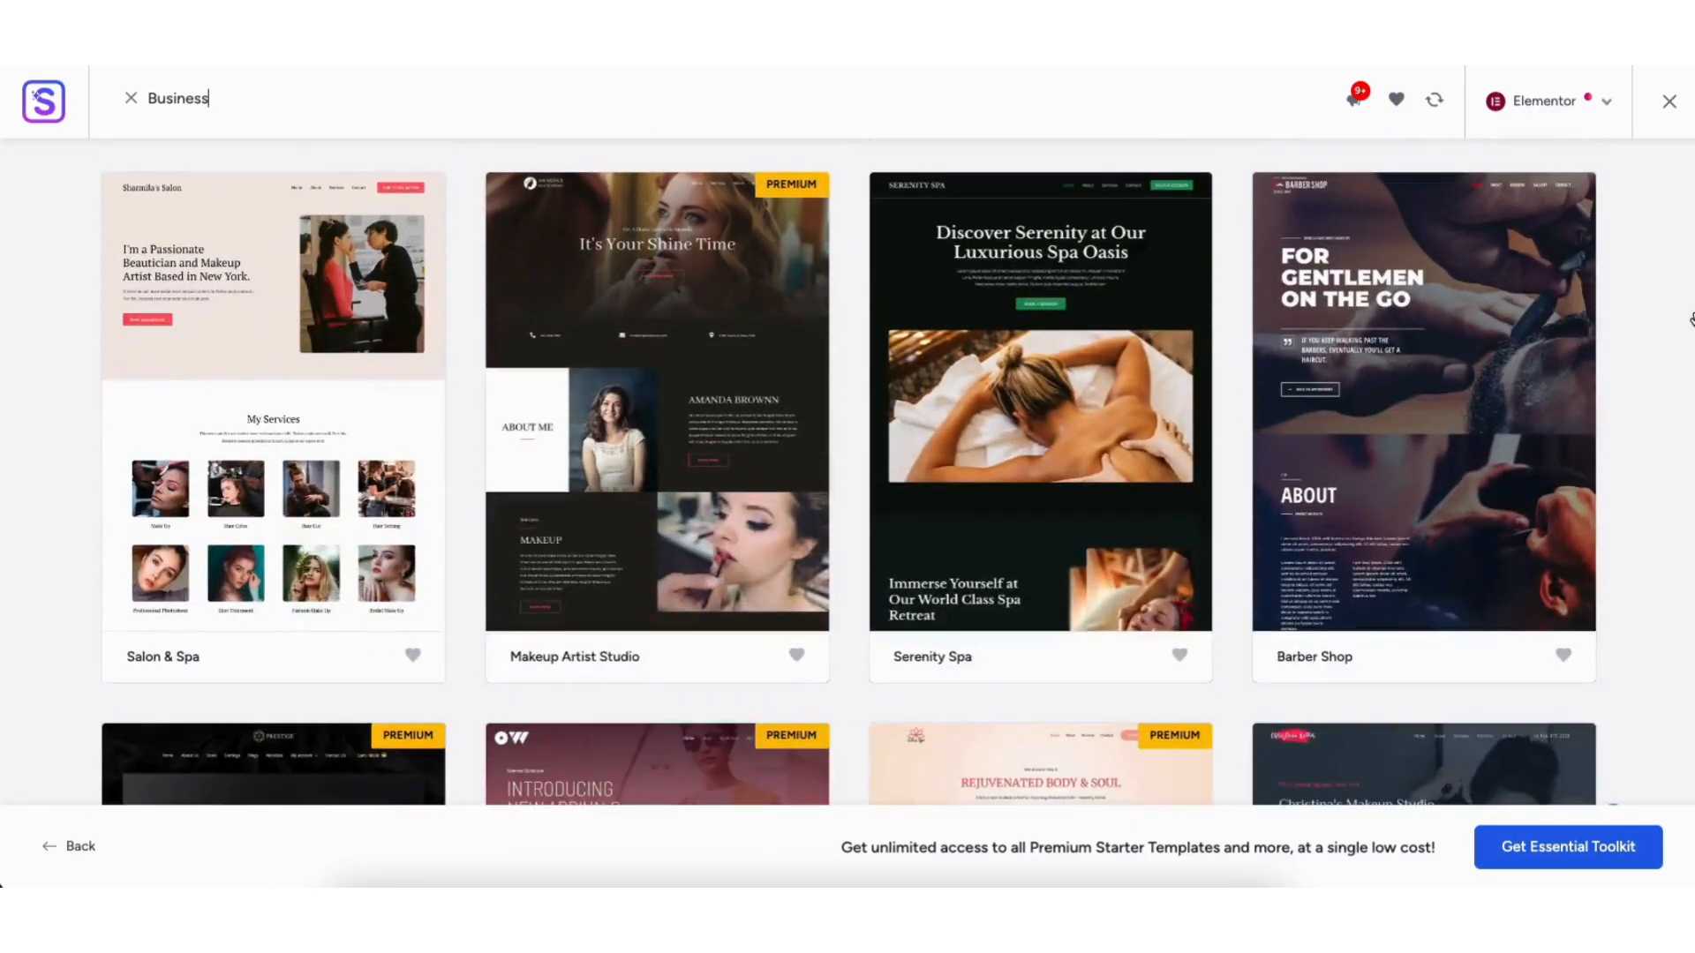
{"action": "scroll", "coordinate": [958, 291], "scroll_direction": "up", "scroll_amount": 12}
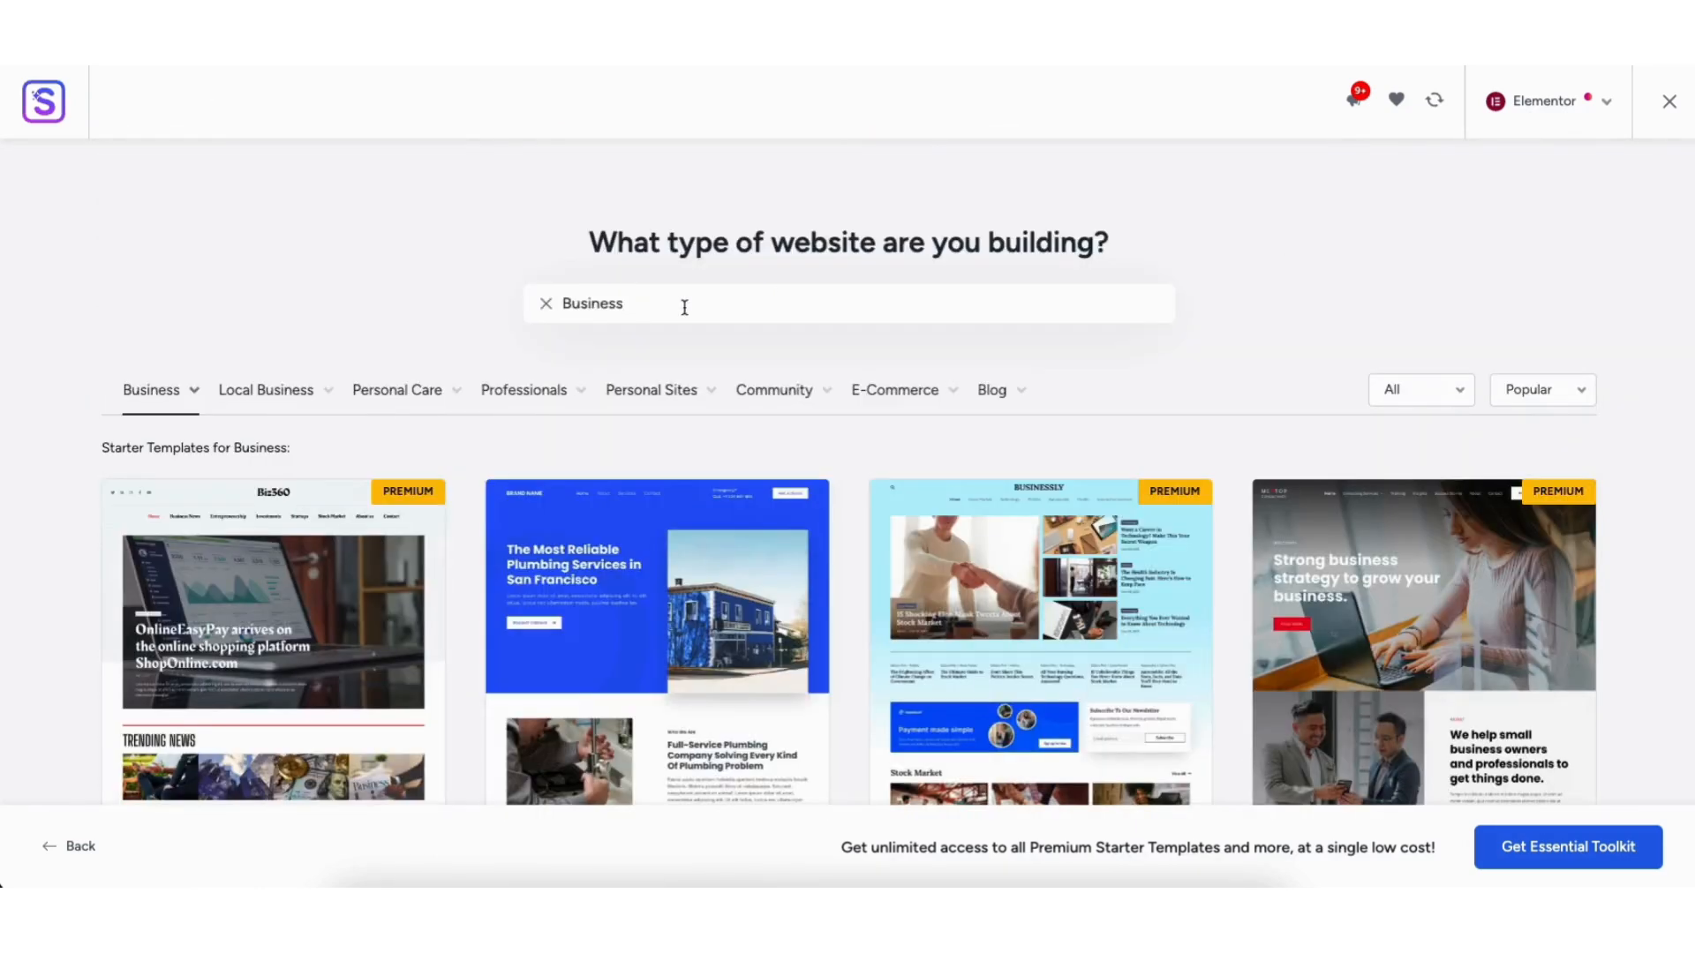
- Search the starter templates for digital agency and select the free Digital Agency template headed "Create Amazing Business Websites"
{"action": "left_click_drag", "start_coordinate": [642, 303], "coordinate": [563, 301]}
{"action": "type", "text": "dig"}
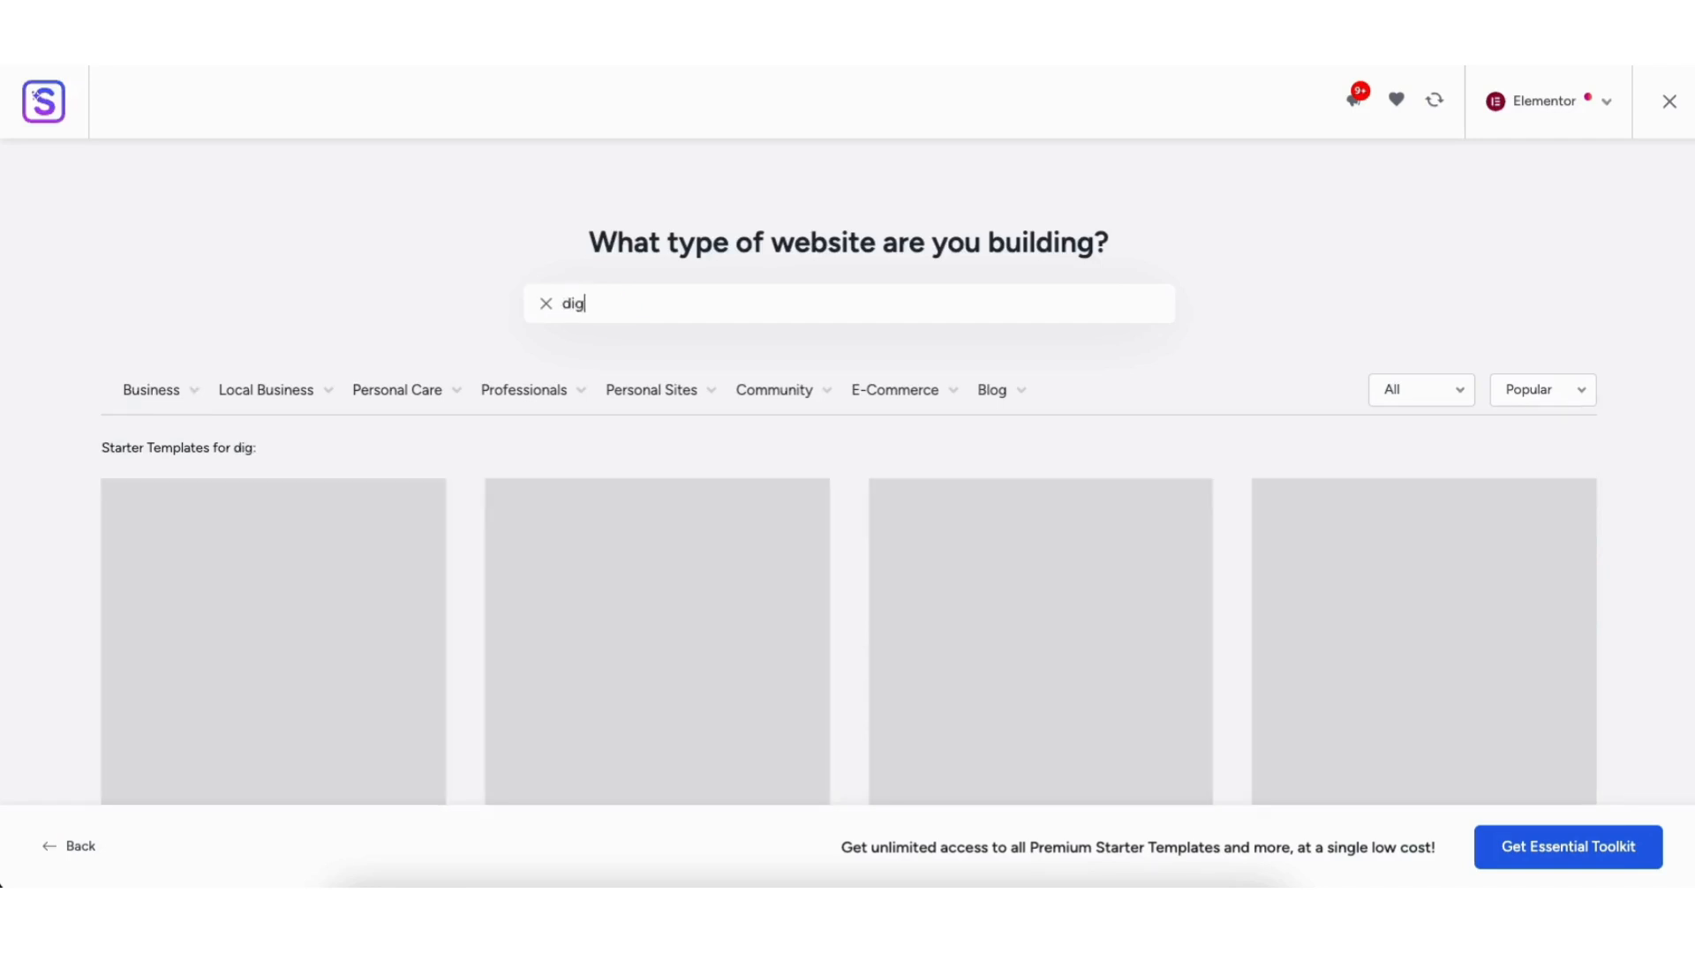
{"action": "type", "text": "ital agency"}
{"action": "scroll", "coordinate": [978, 468], "scroll_direction": "down", "scroll_amount": 3}
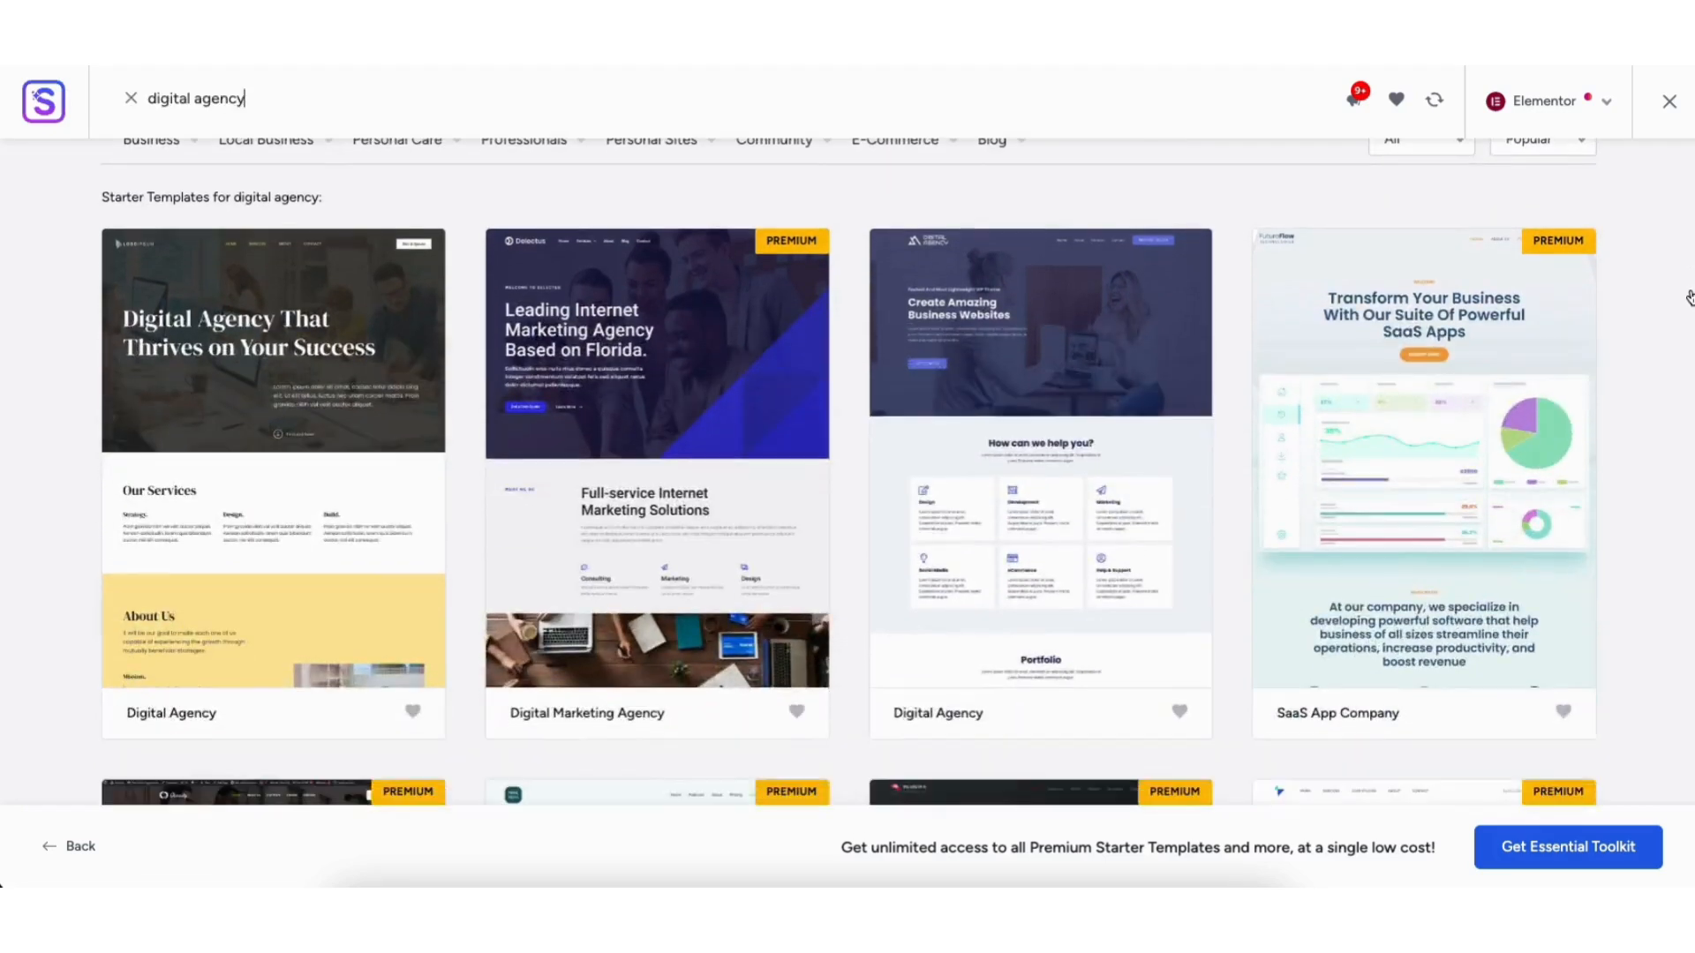
{"action": "left_click", "coordinate": [982, 475]}
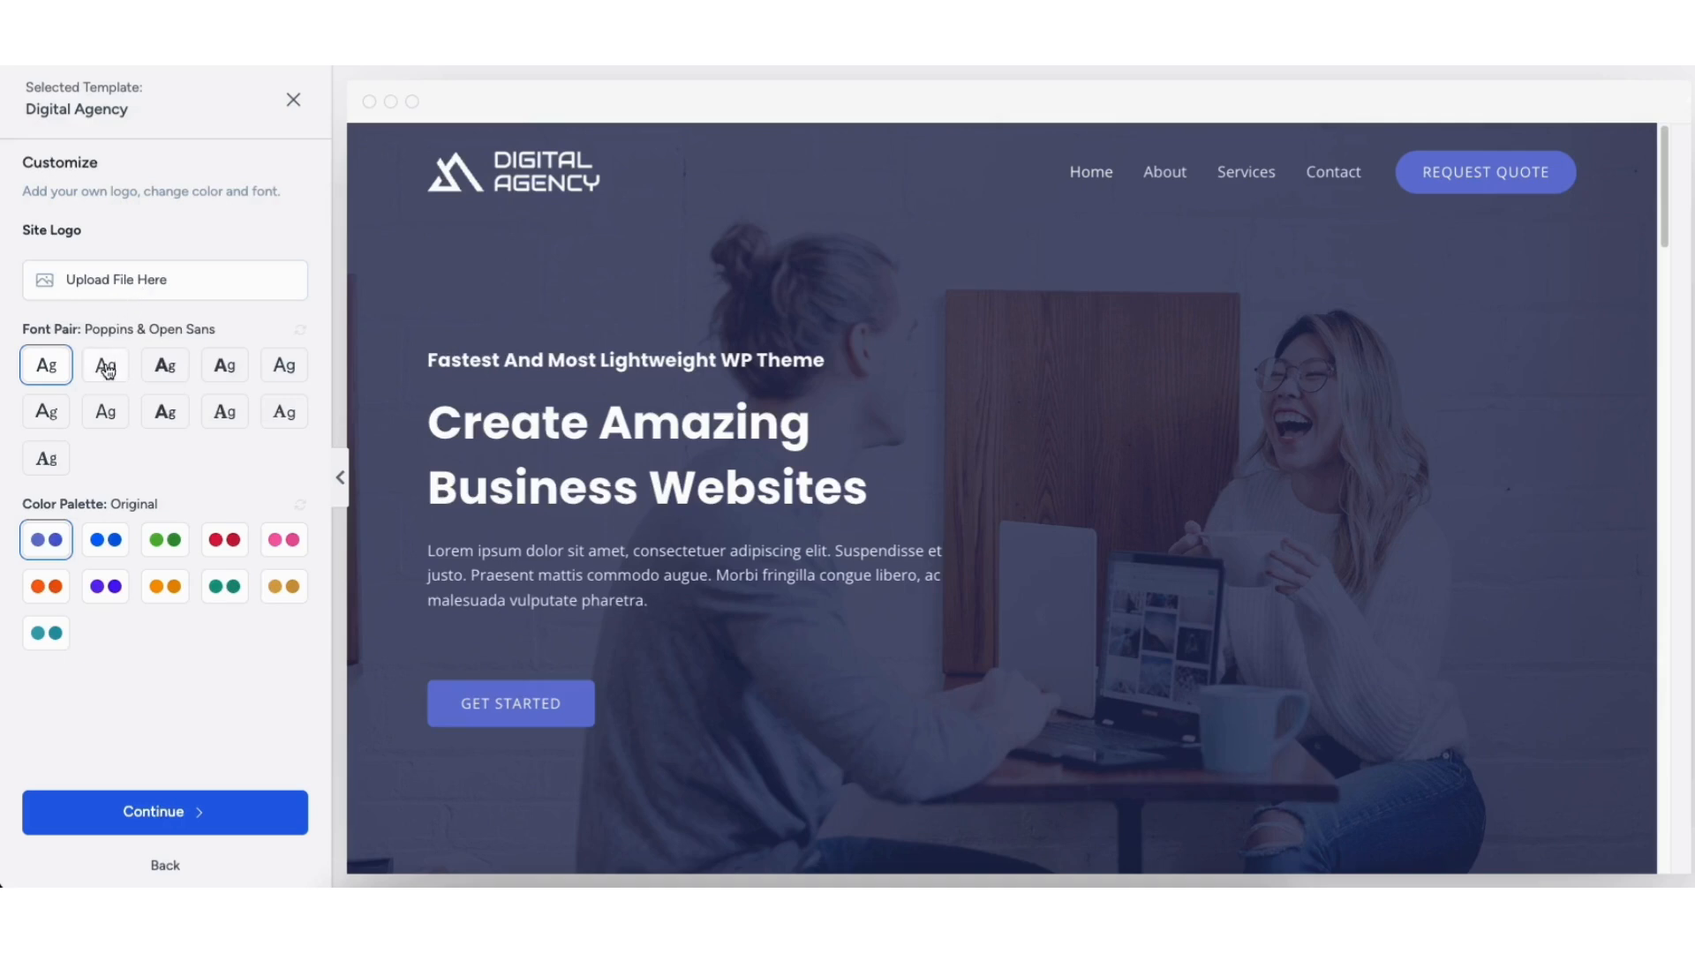
- Try the different color palettes on the Digital Agency template and apply the blue Style 1 palette
{"action": "left_click", "coordinate": [105, 543]}
{"action": "left_click", "coordinate": [168, 543]}
{"action": "left_click", "coordinate": [228, 544]}
{"action": "left_click", "coordinate": [283, 545]}
{"action": "left_click", "coordinate": [47, 586]}
{"action": "left_click", "coordinate": [105, 586]}
{"action": "left_click", "coordinate": [165, 586]}
{"action": "left_click", "coordinate": [225, 586]}
{"action": "left_click", "coordinate": [275, 590]}
{"action": "left_click", "coordinate": [105, 545]}
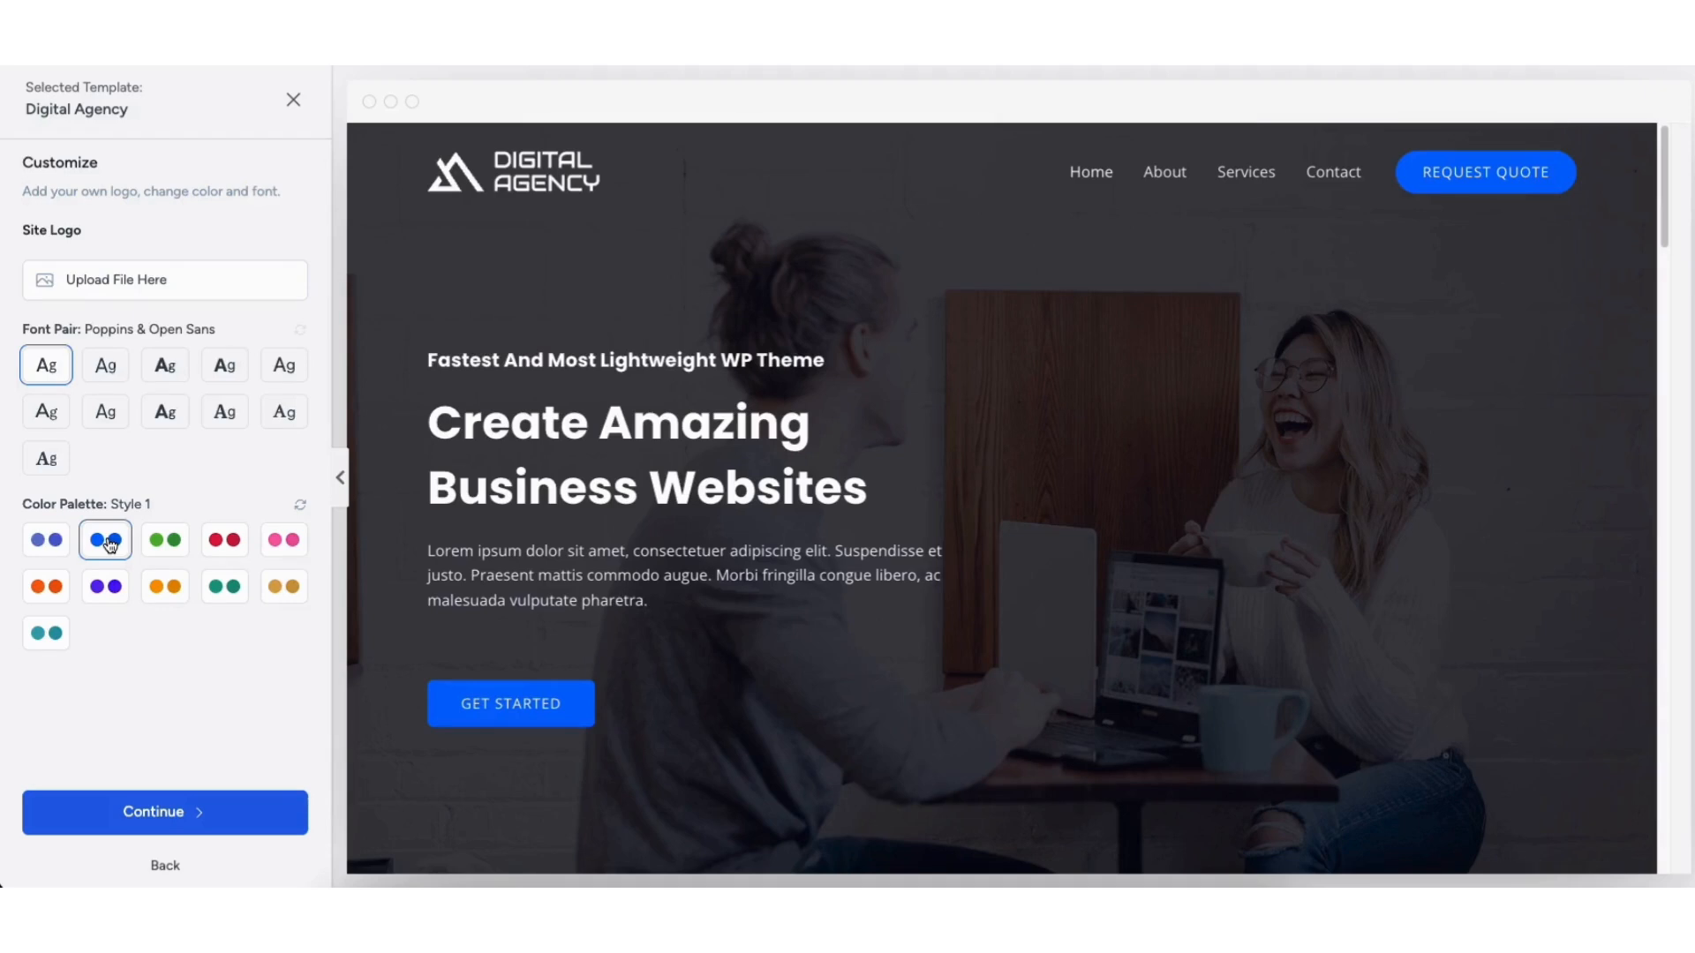
- Accept the template customization, skip the optional features, and build the website with customizer settings, widgets and content imported
{"action": "left_click", "coordinate": [162, 811]}
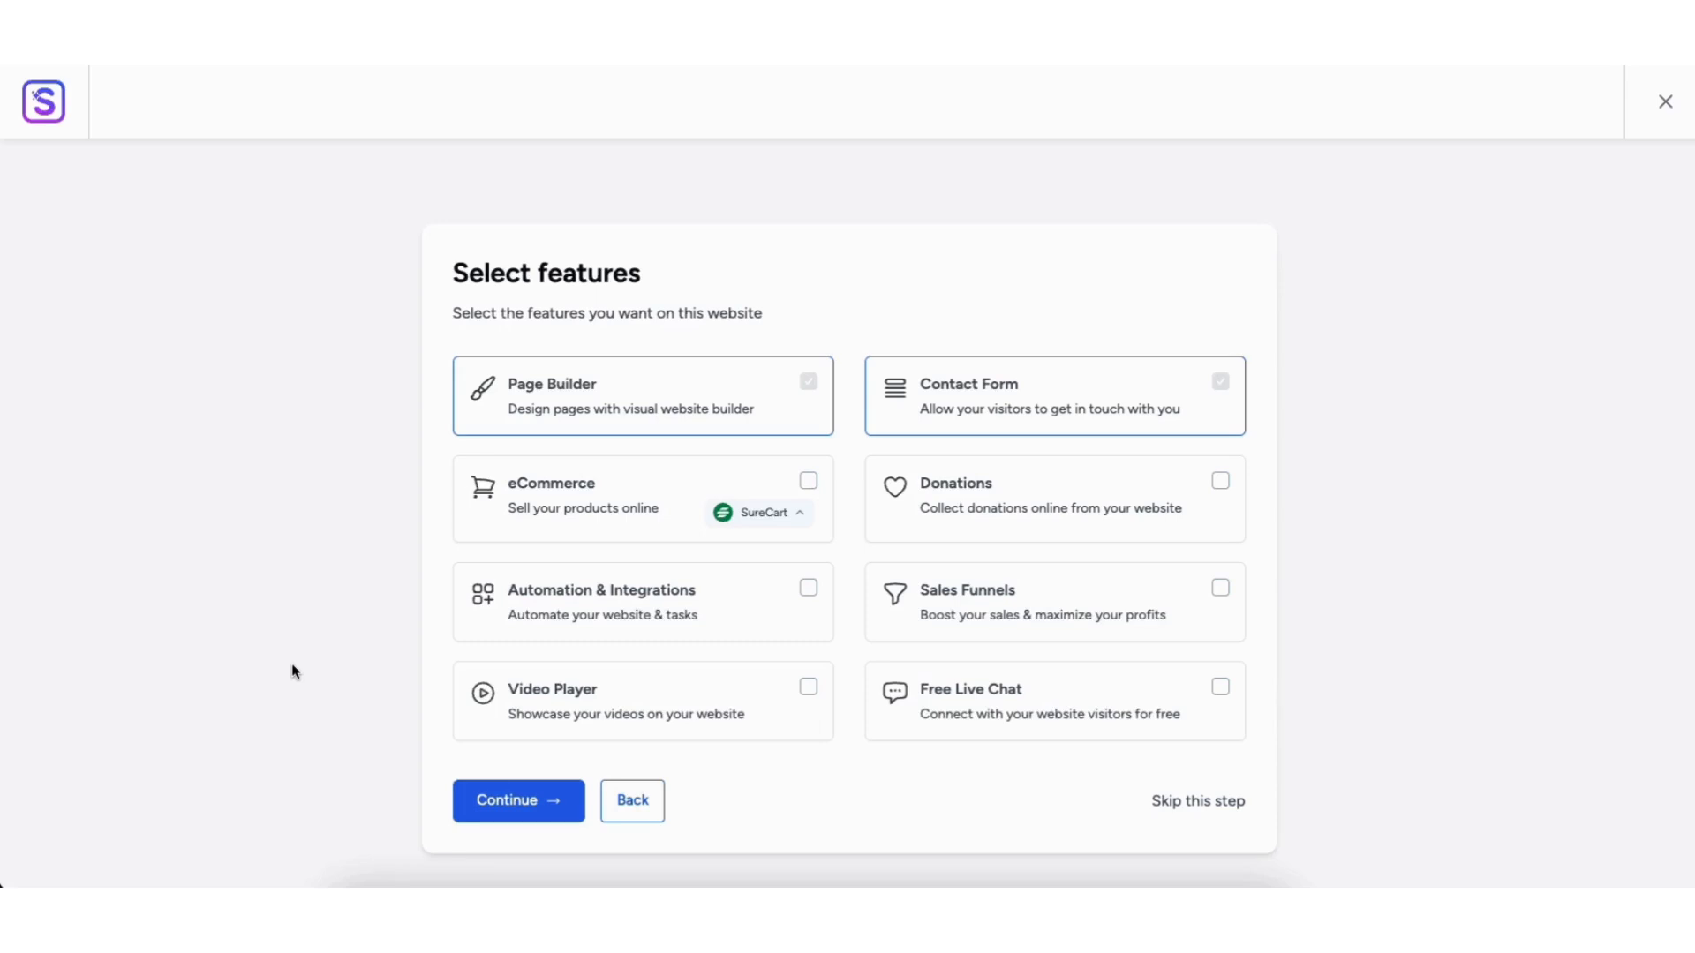
{"action": "left_click", "coordinate": [809, 483]}
{"action": "left_click", "coordinate": [808, 484]}
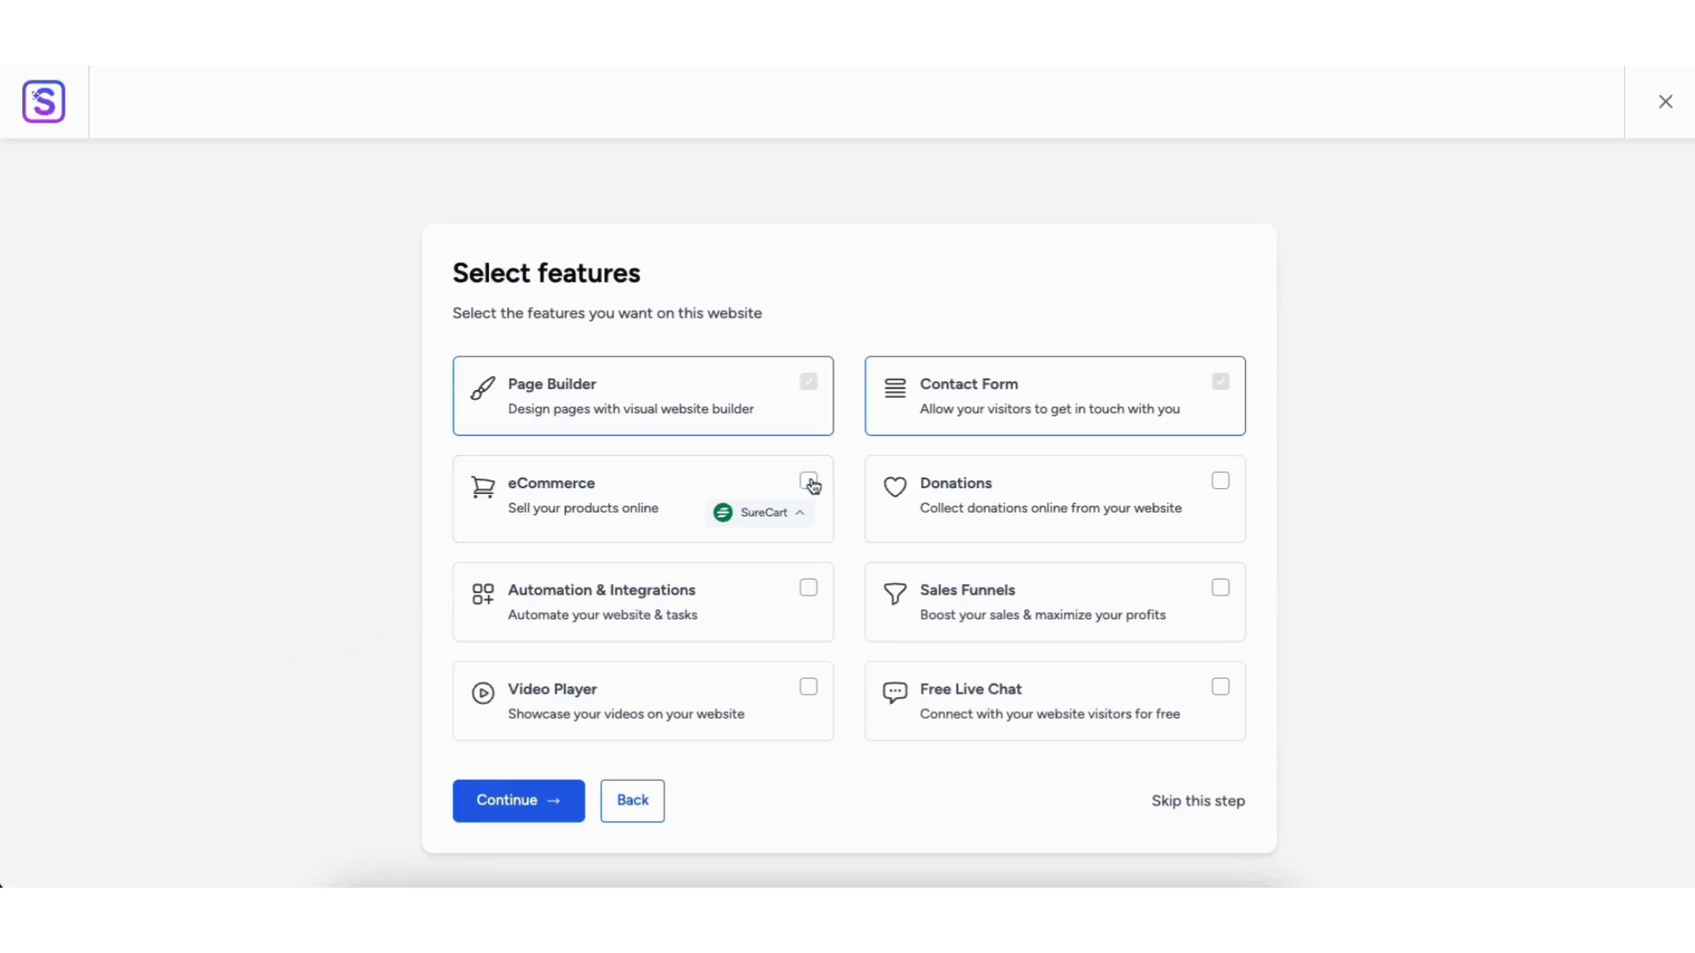
{"action": "left_click", "coordinate": [1177, 802]}
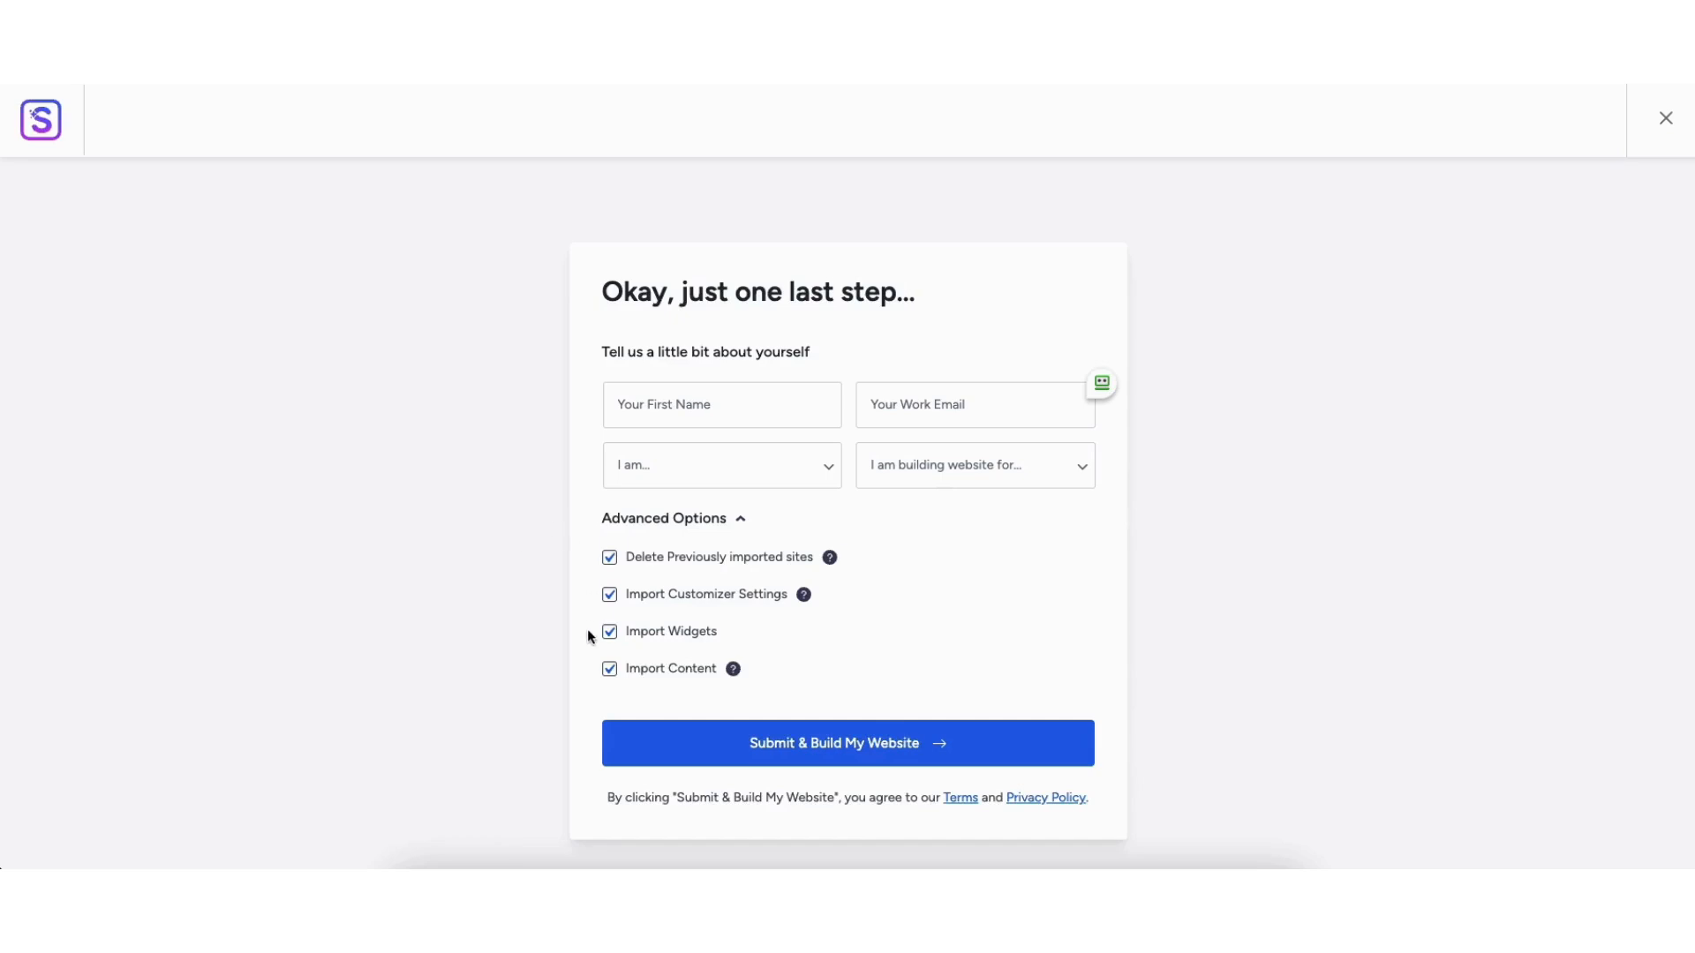
{"action": "left_click", "coordinate": [834, 744]}
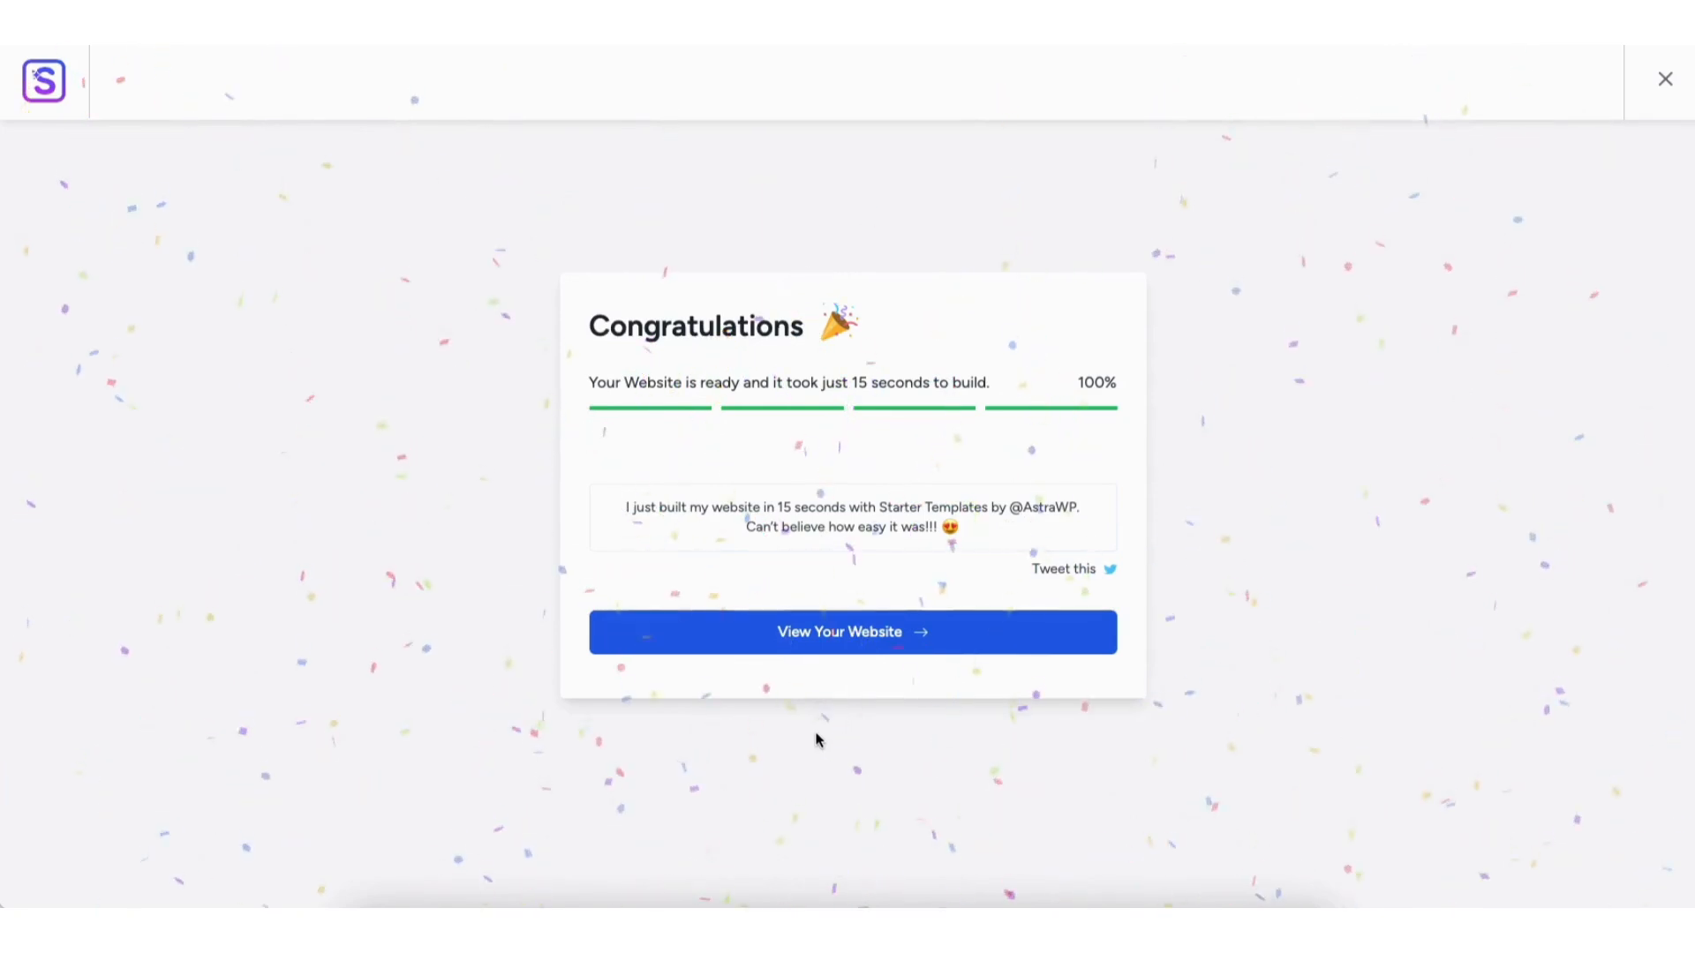
- Open the newly built website and examine its homepage from the hero section down to the call-to-action and back
{"action": "left_click", "coordinate": [812, 637]}
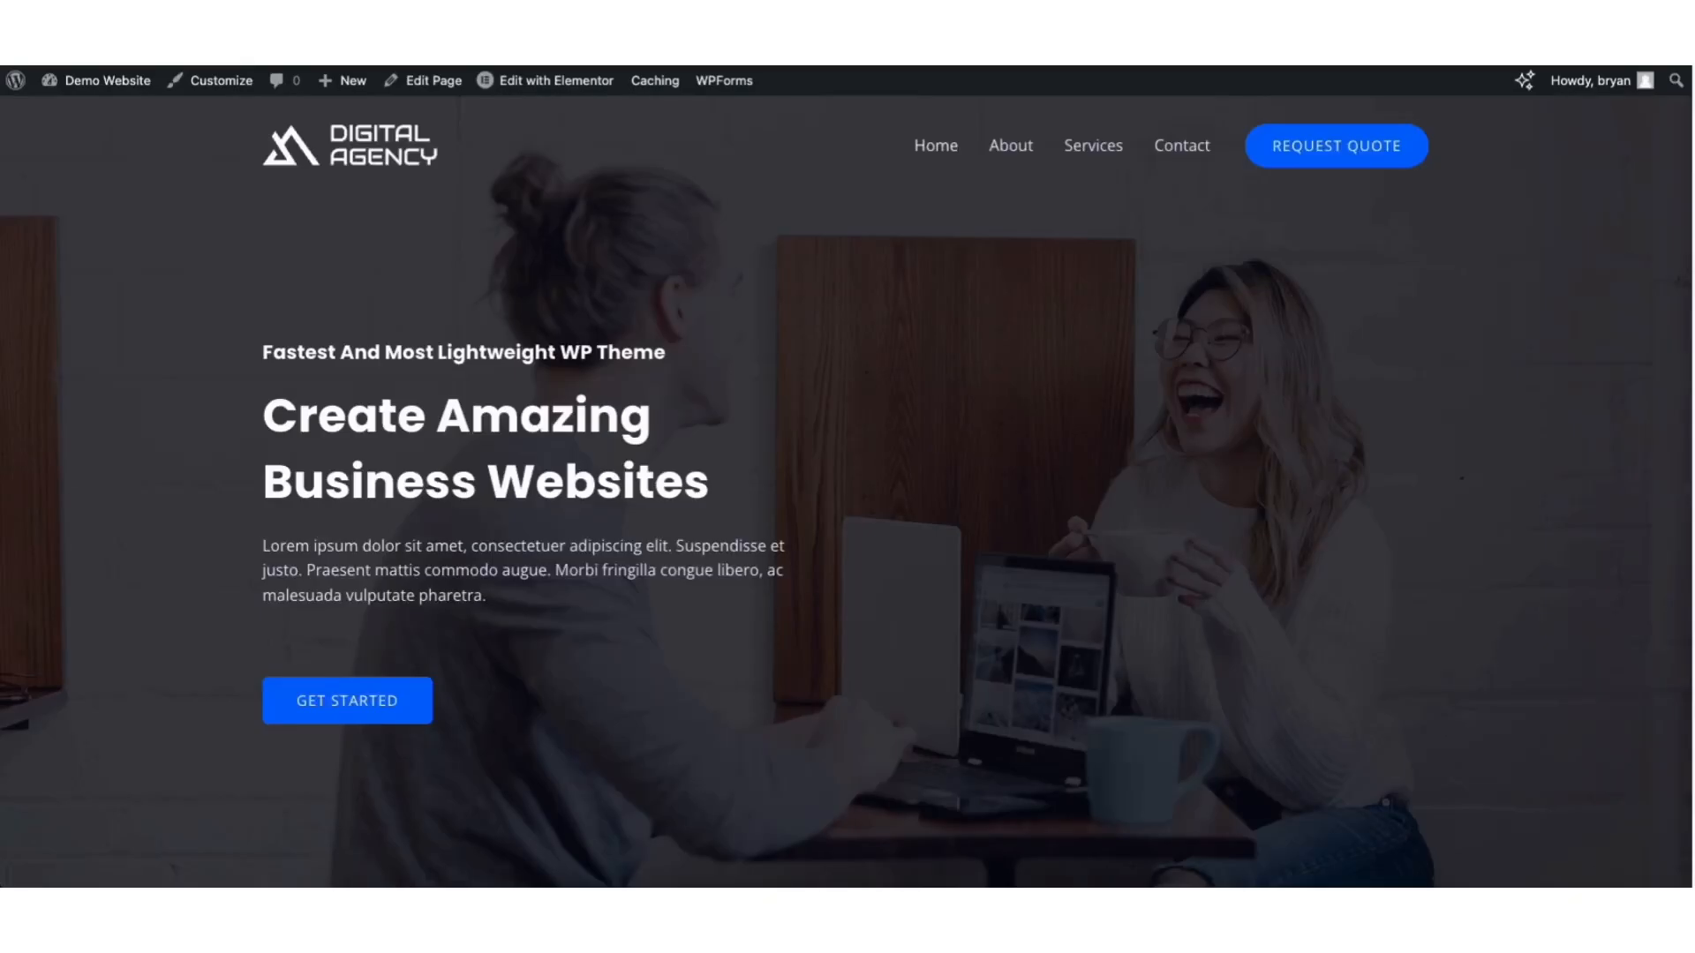
{"action": "scroll", "coordinate": [847, 494], "scroll_direction": "down", "scroll_amount": 10}
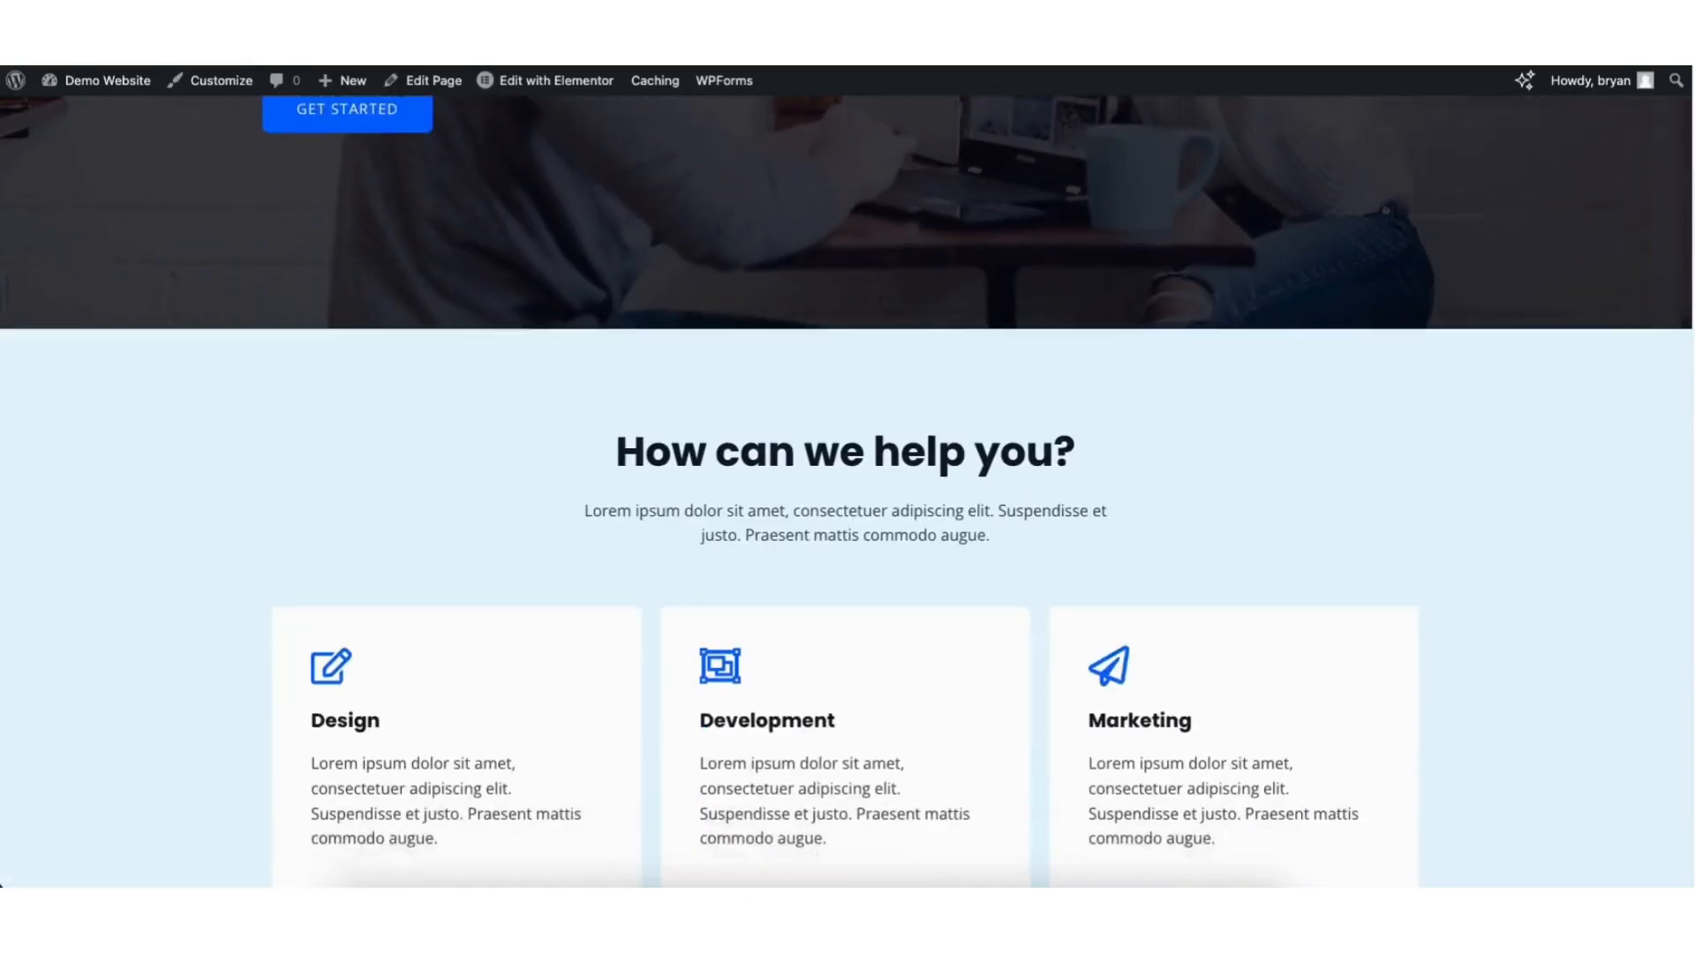
{"action": "scroll", "coordinate": [847, 494], "scroll_direction": "down", "scroll_amount": 15}
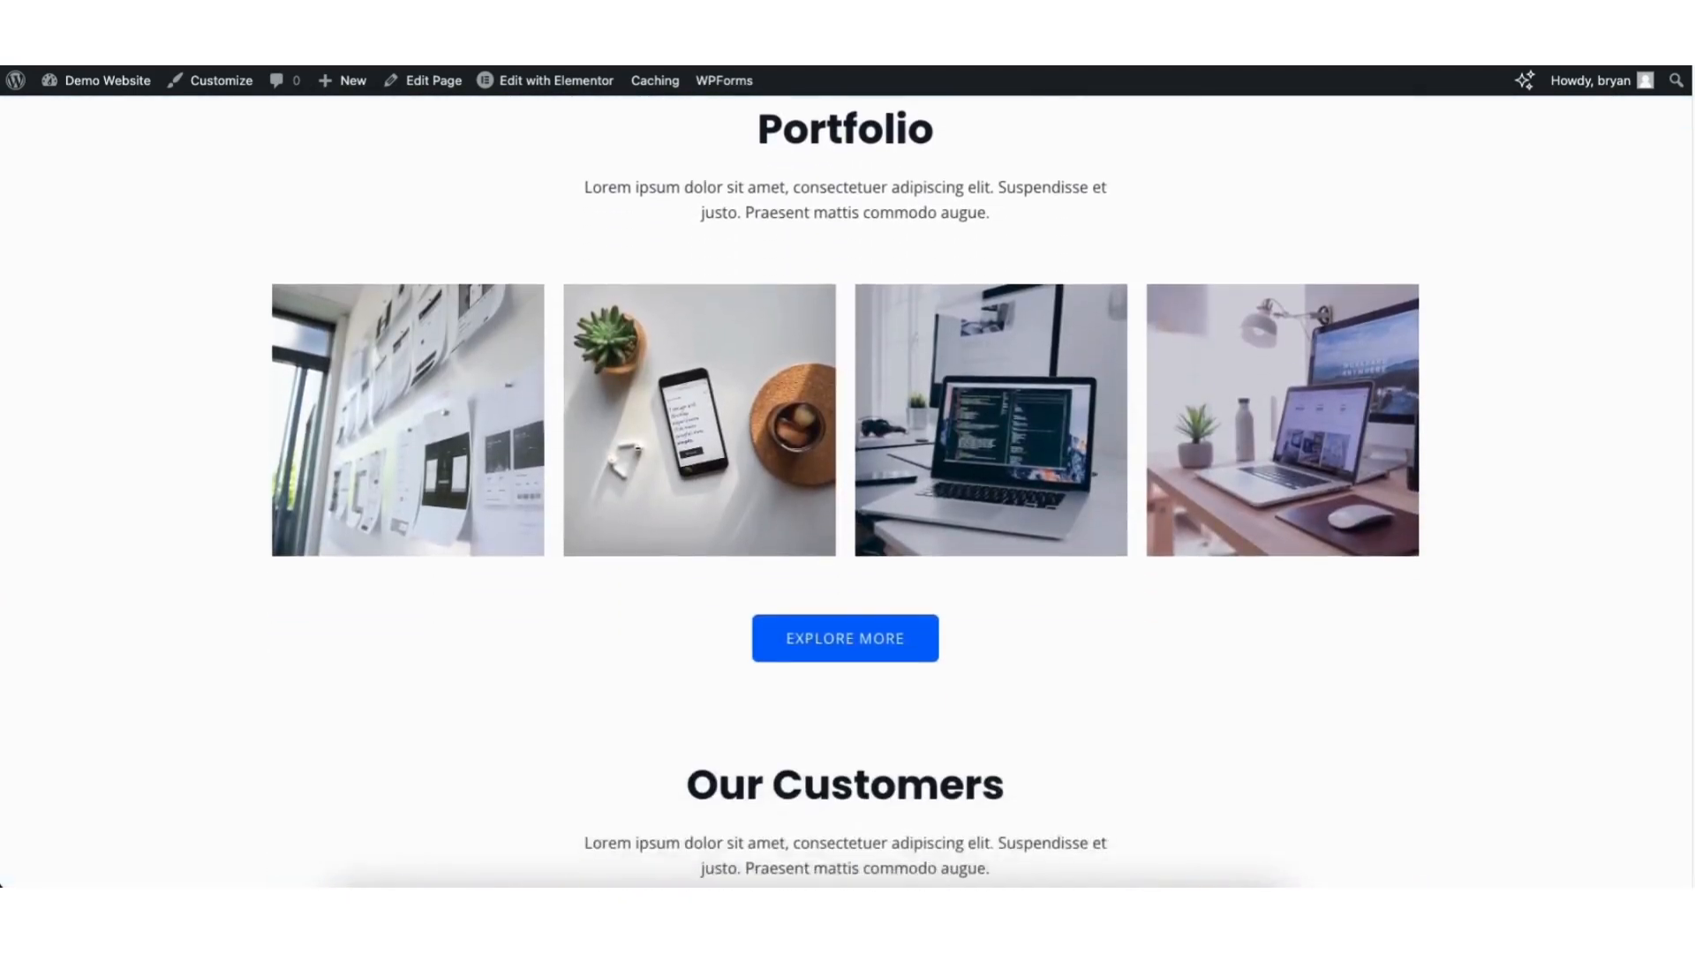
{"action": "scroll", "coordinate": [847, 494], "scroll_direction": "down", "scroll_amount": 10}
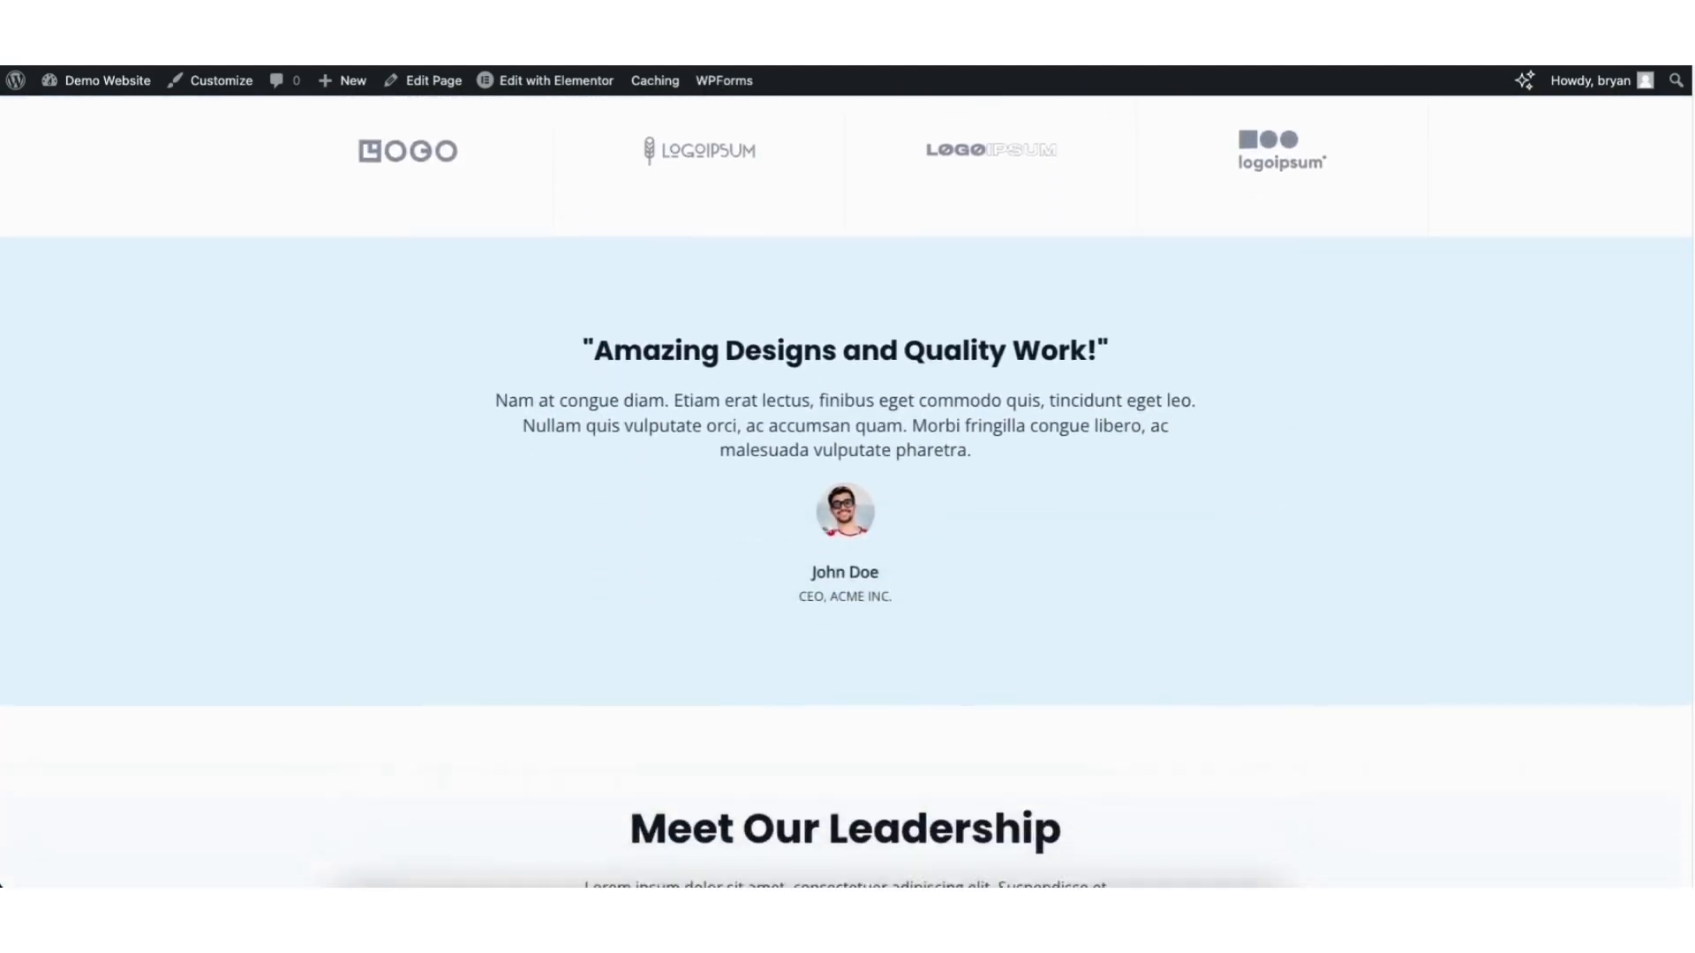
{"action": "scroll", "coordinate": [847, 494], "scroll_direction": "down", "scroll_amount": 10}
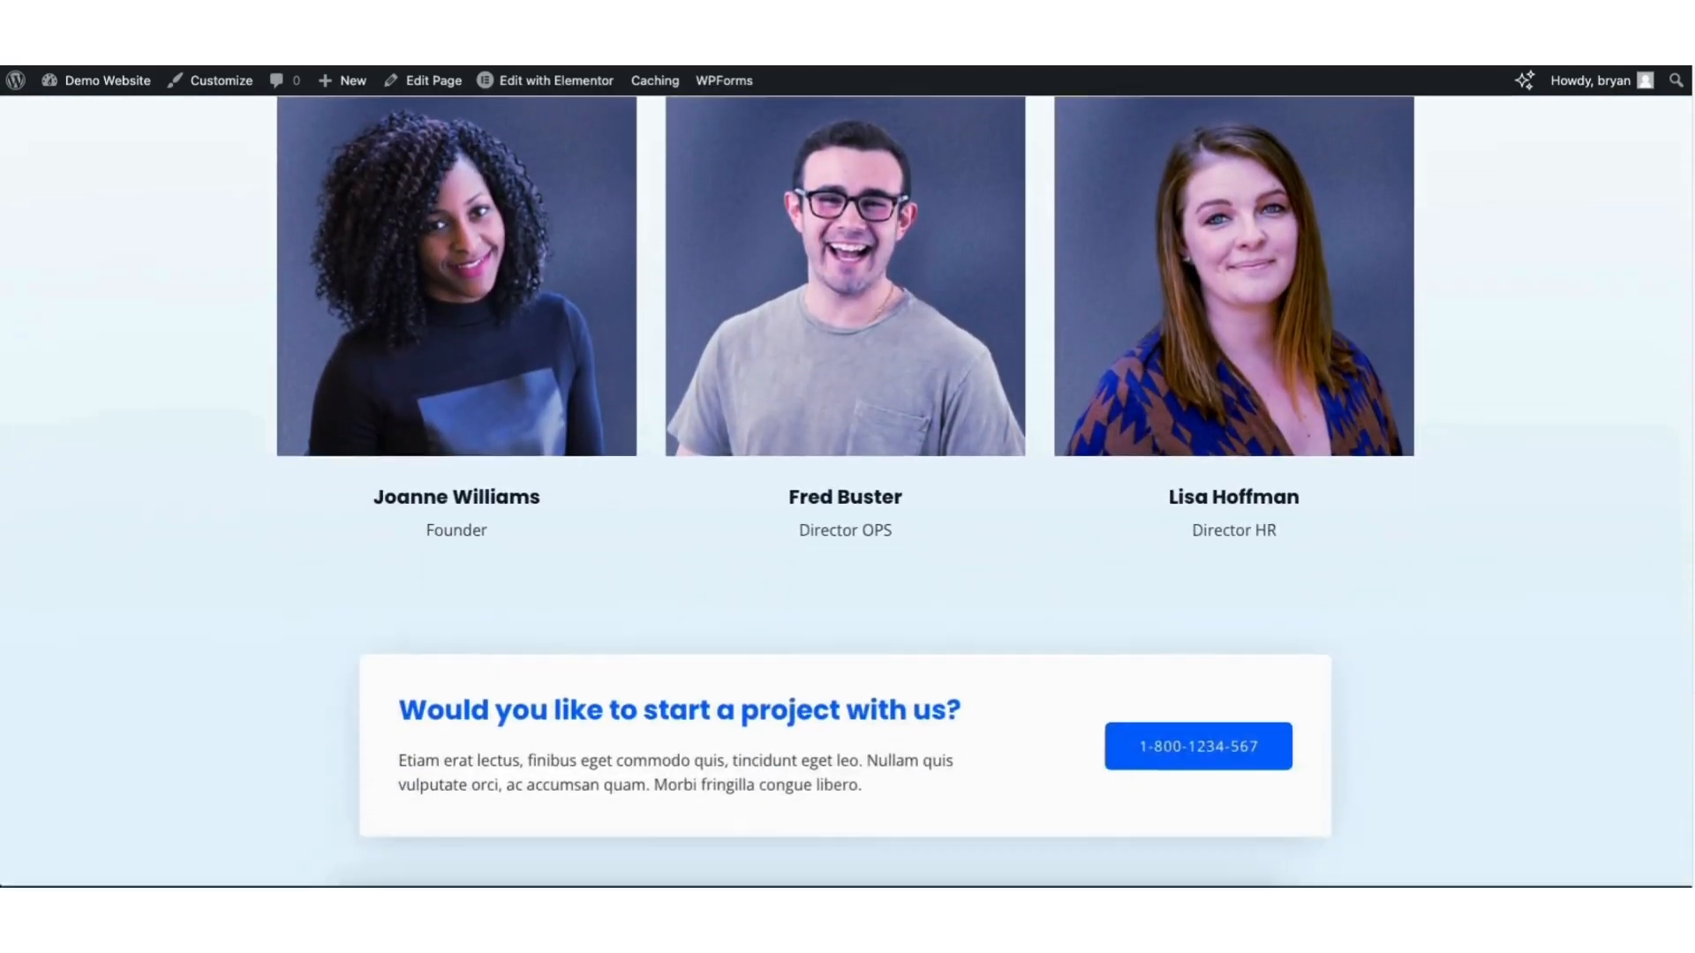
{"action": "scroll", "coordinate": [847, 494], "scroll_direction": "down", "scroll_amount": 4}
{"action": "scroll", "coordinate": [848, 495], "scroll_direction": "up", "scroll_amount": 20}
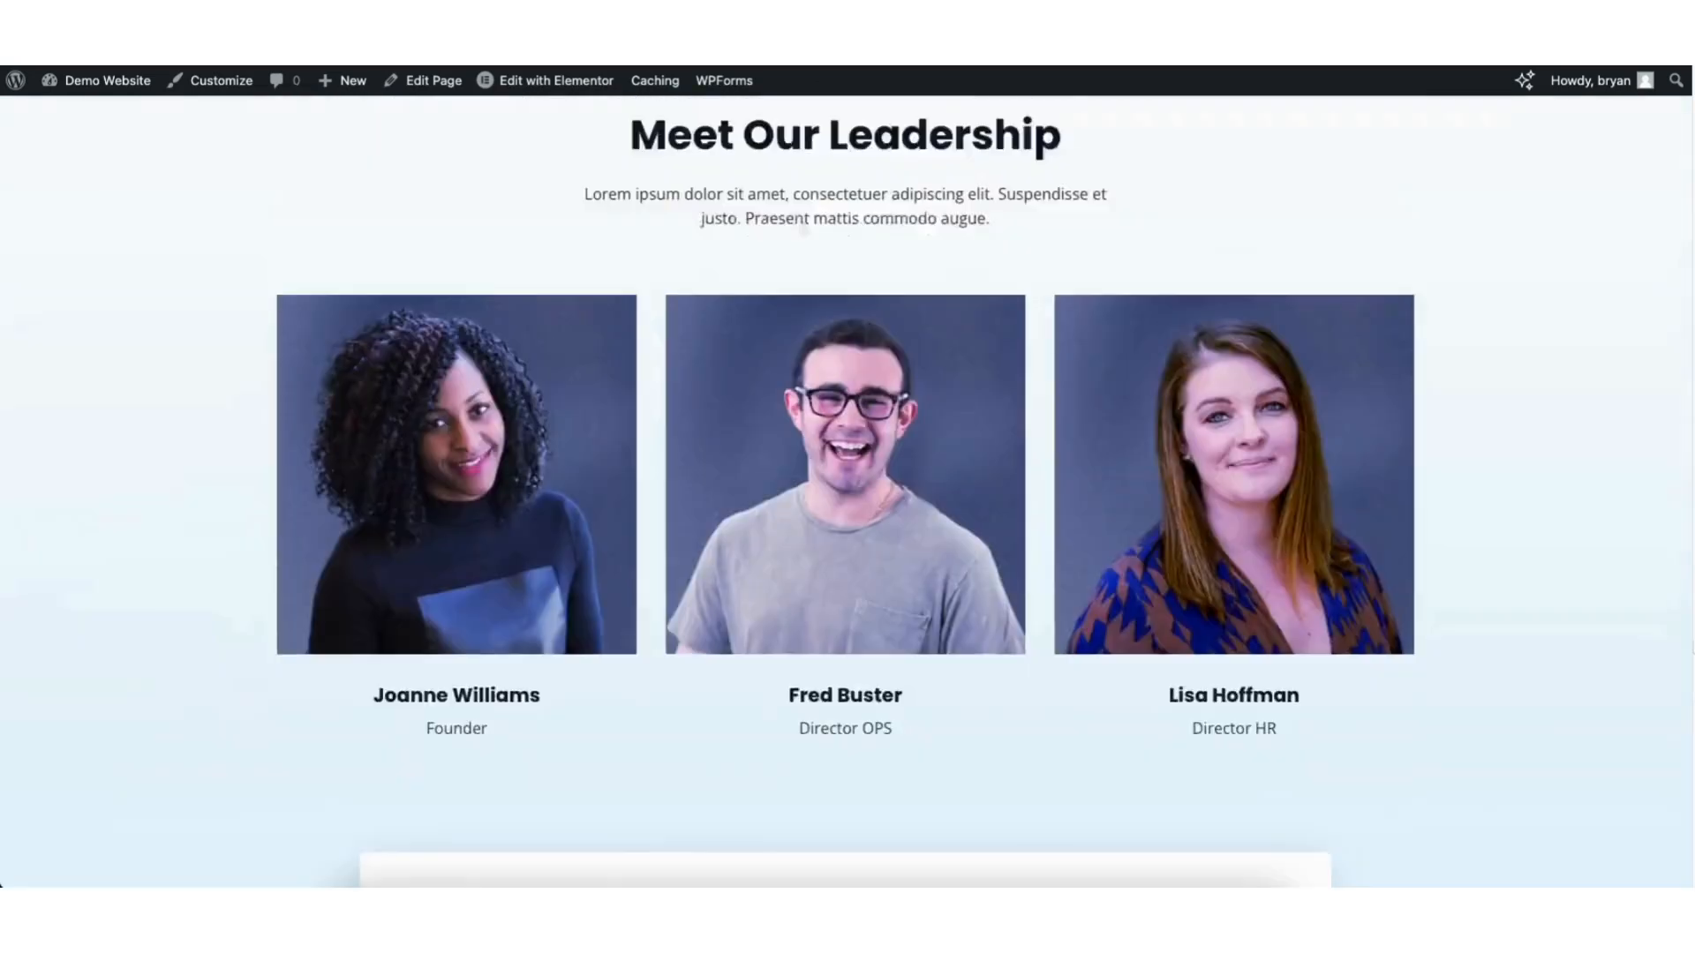
{"action": "scroll", "coordinate": [1664, 107], "scroll_direction": "up", "scroll_amount": 2}
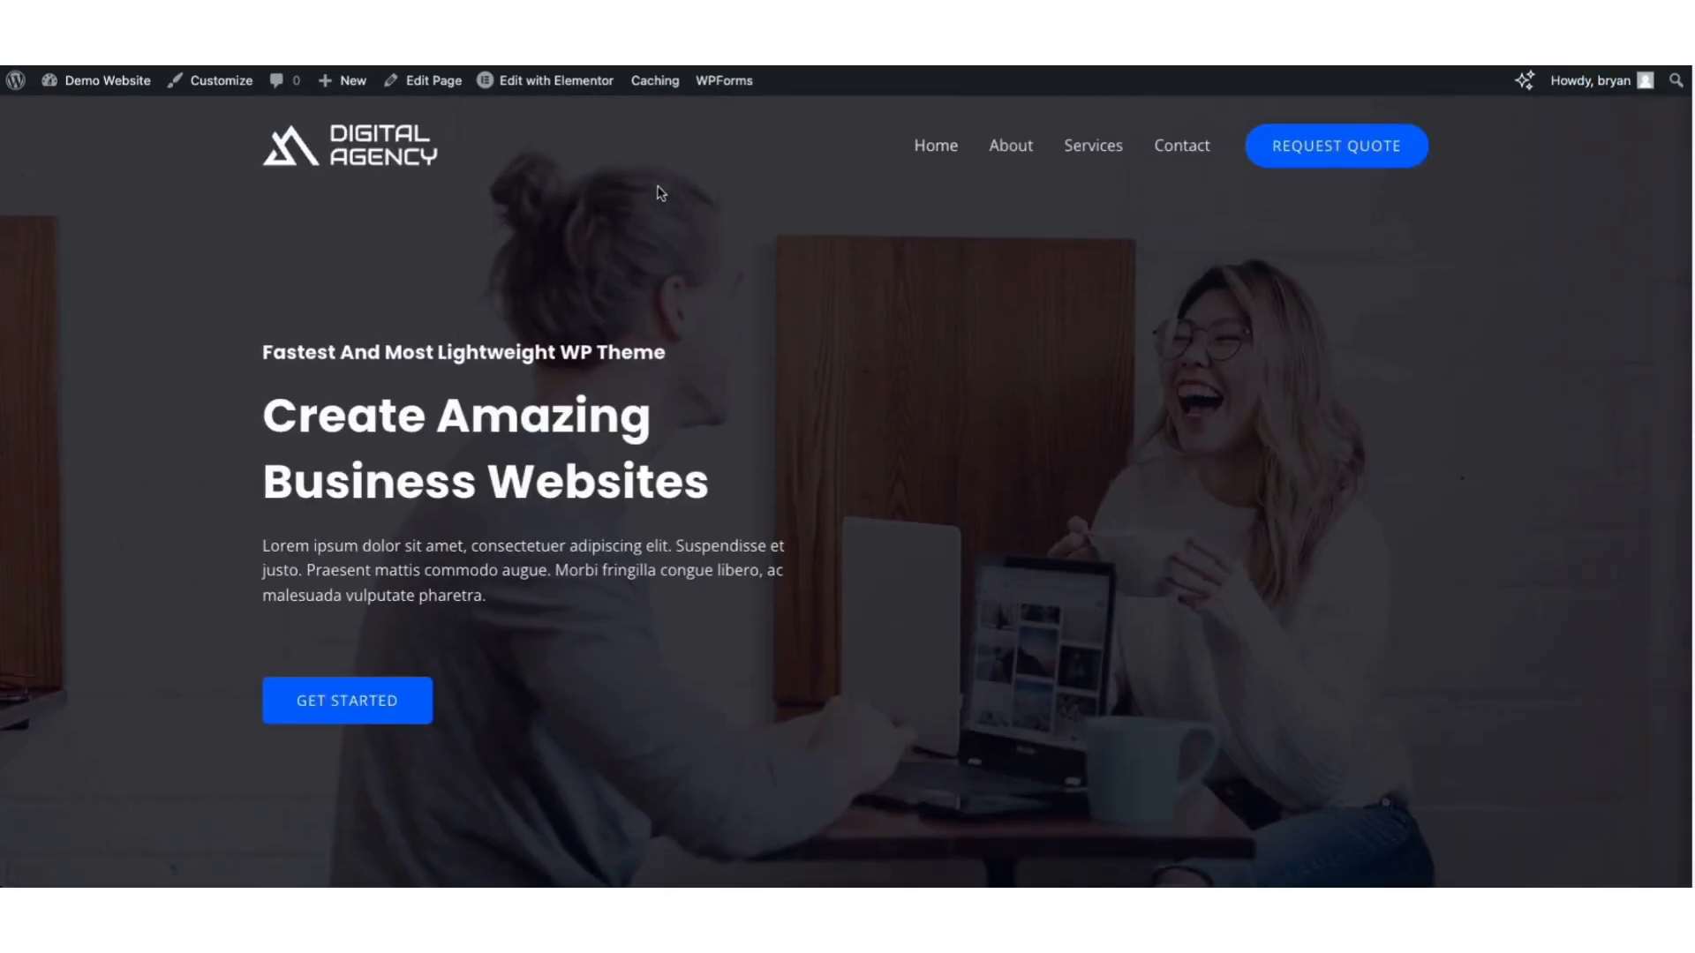
- Open the homepage in the Elementor editor and replace the hero heading text with "Demo IT Company Website"
{"action": "mouse_move", "coordinate": [533, 82]}
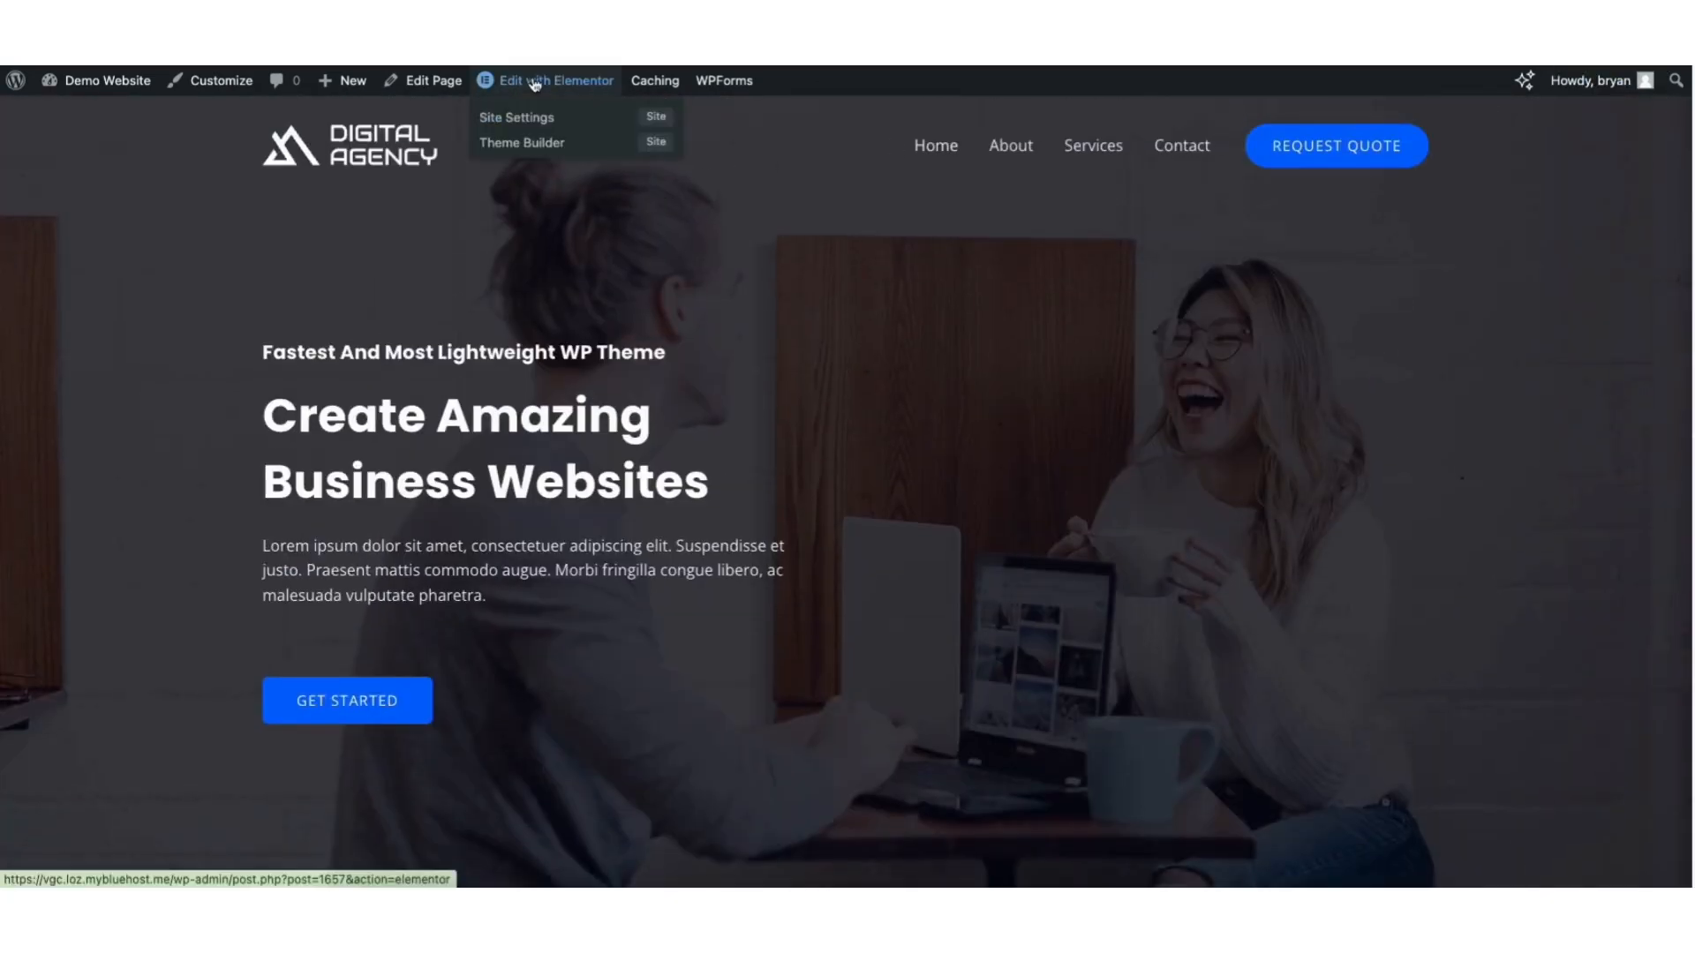
{"action": "left_click", "coordinate": [535, 83]}
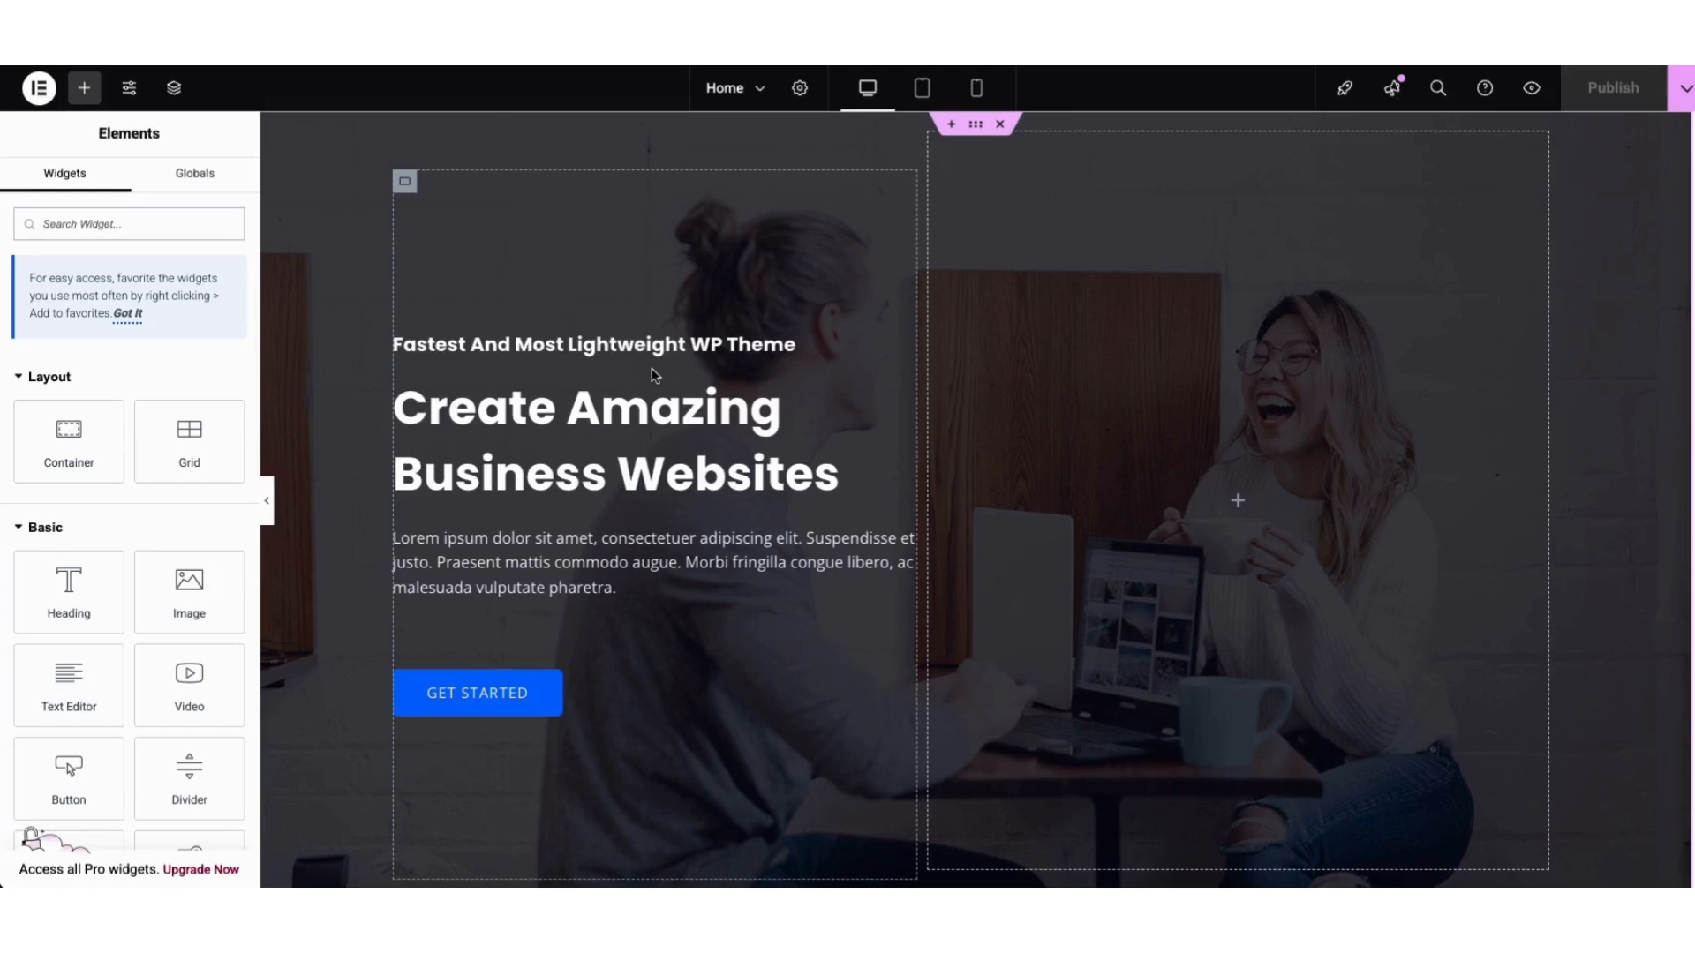
{"action": "left_click", "coordinate": [451, 410]}
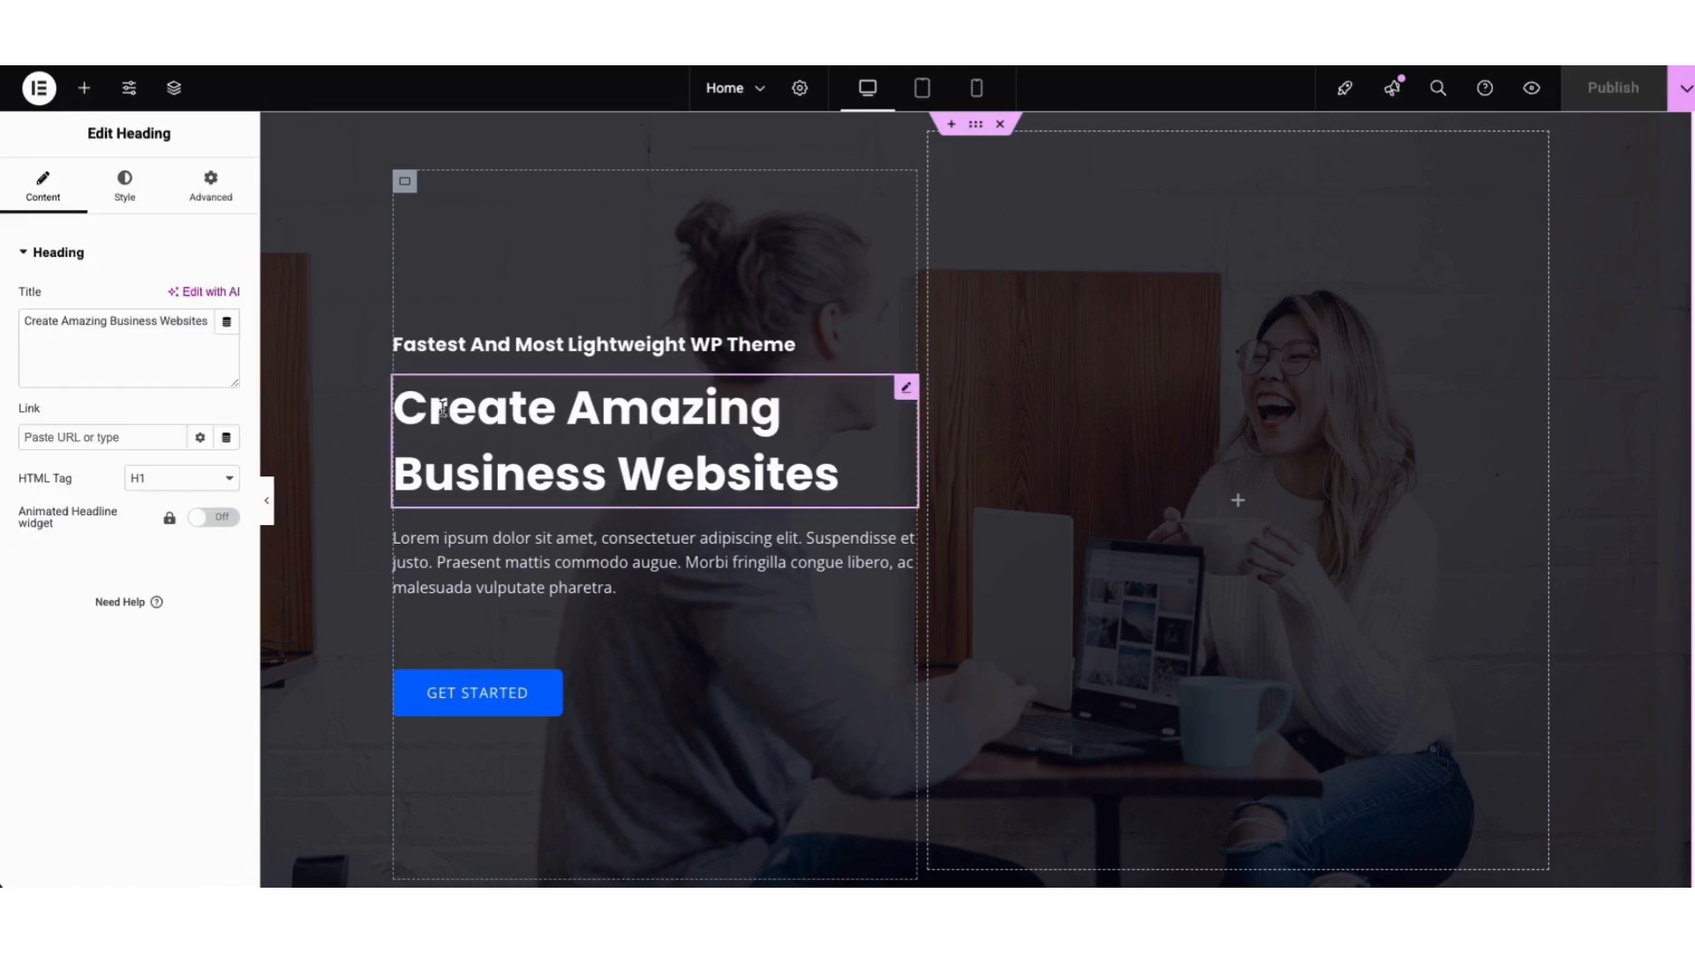
{"action": "left_click_drag", "start_coordinate": [397, 406], "coordinate": [835, 467]}
{"action": "left_click", "coordinate": [526, 421]}
{"action": "left_click_drag", "start_coordinate": [394, 408], "coordinate": [838, 461]}
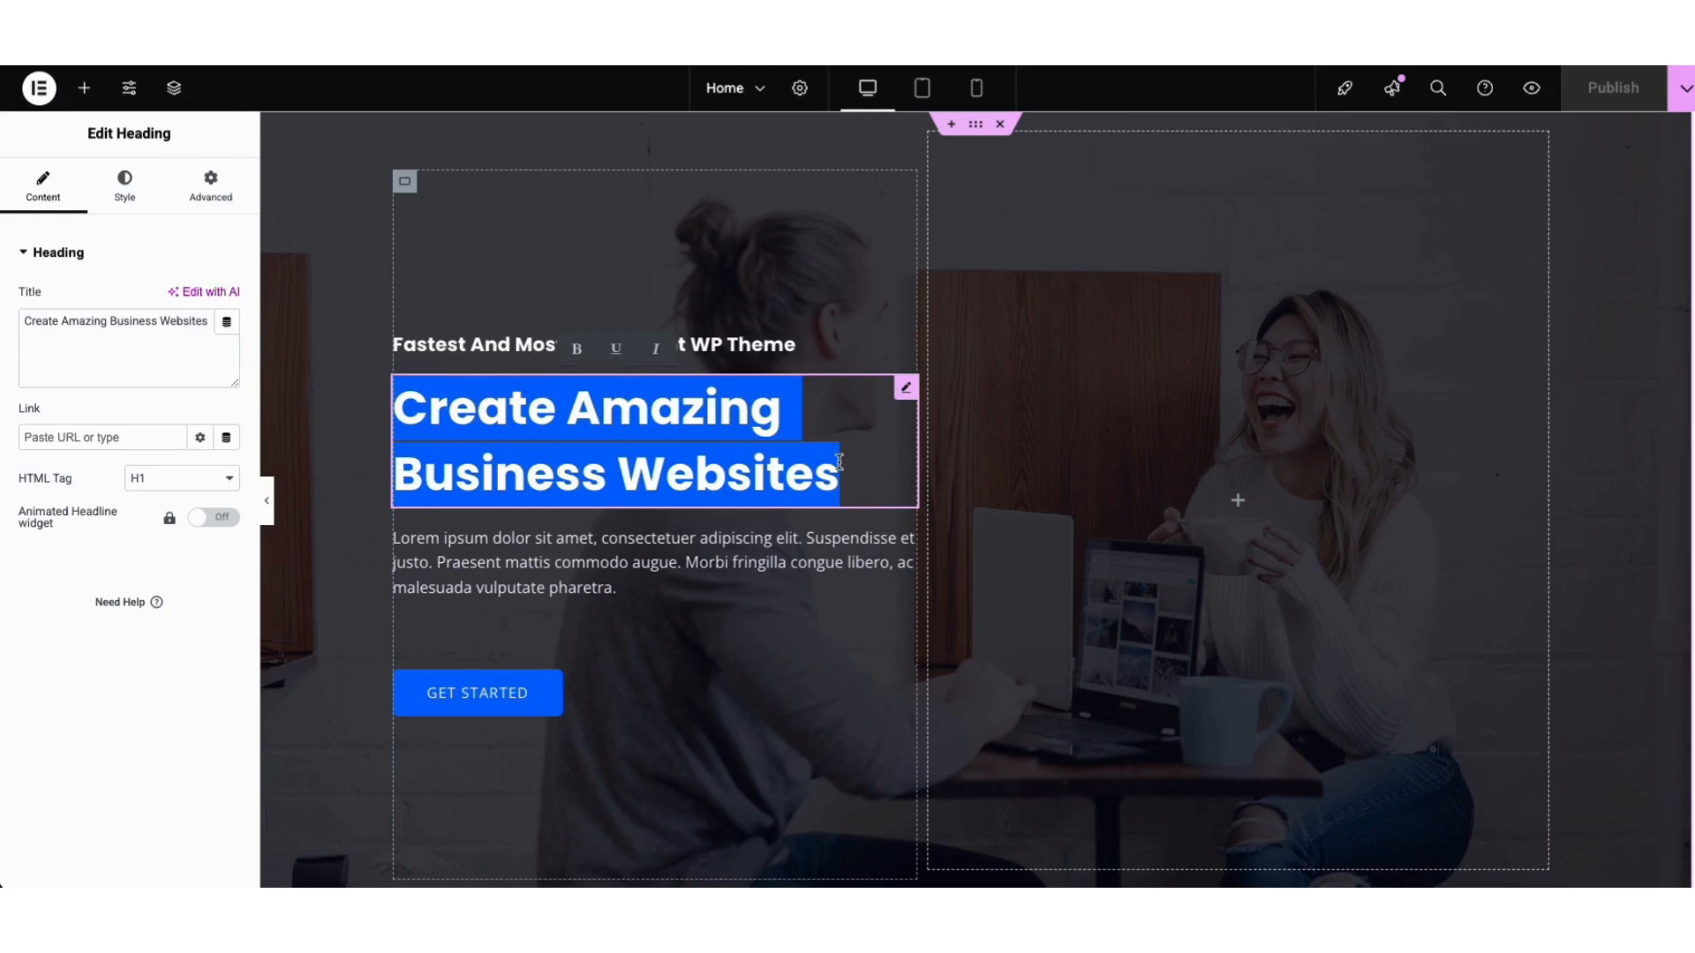
{"action": "type", "text": "Demo"}
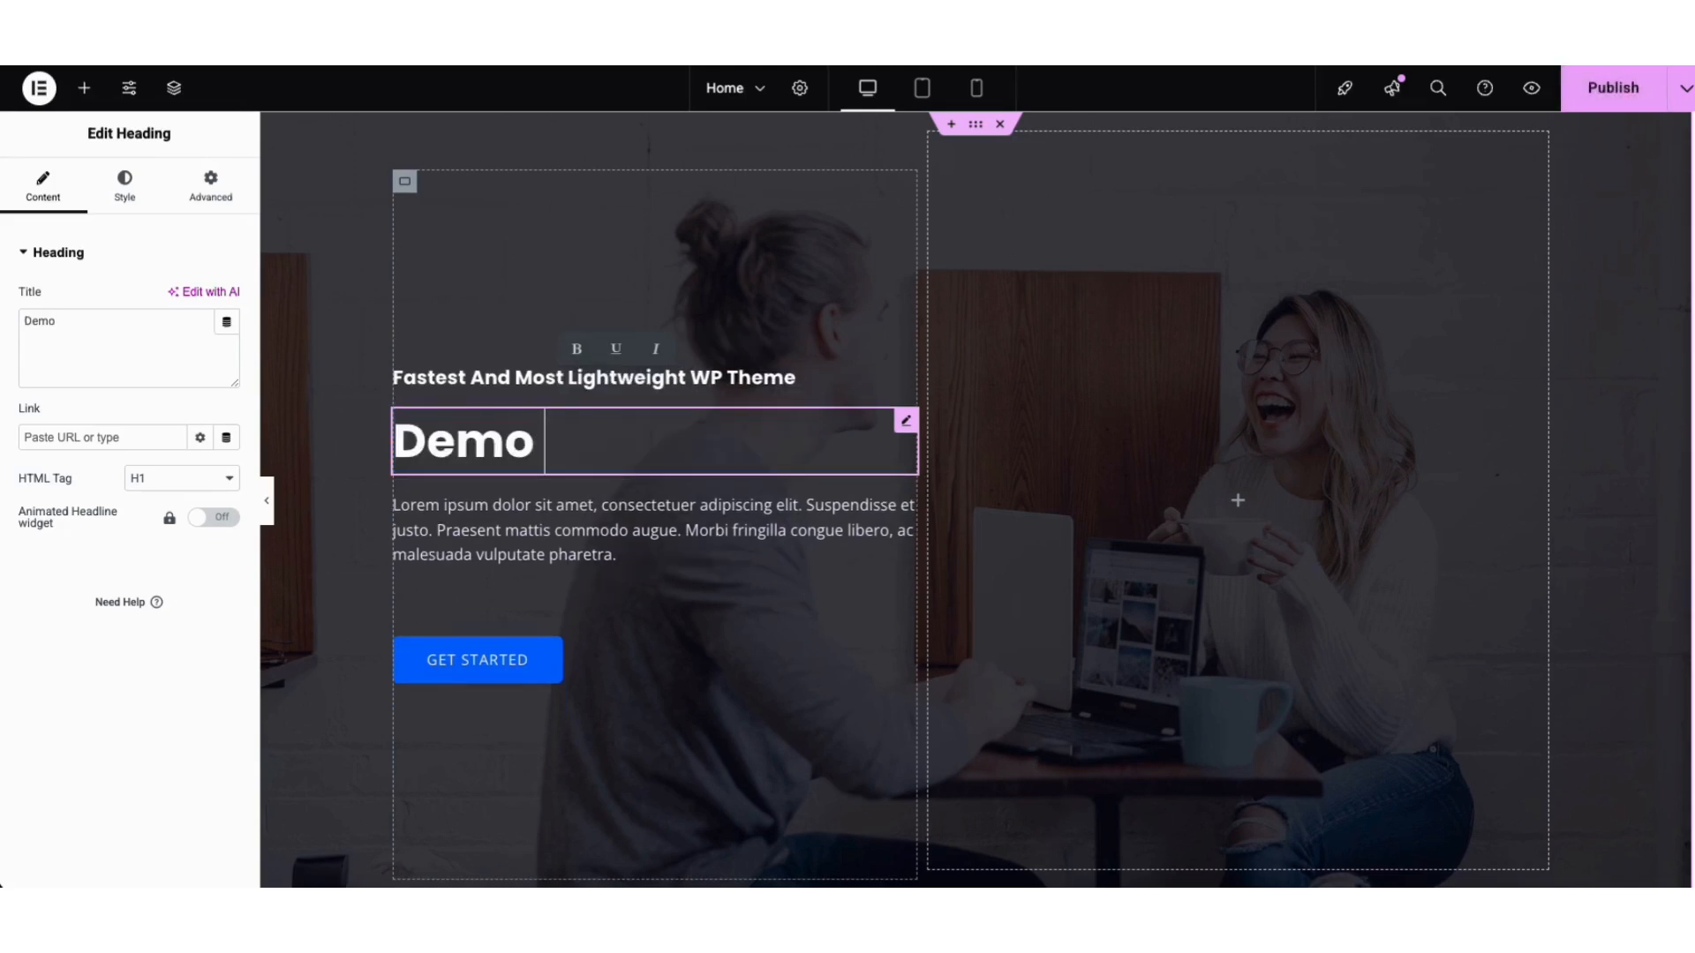
{"action": "type", "text": " IT Compa"}
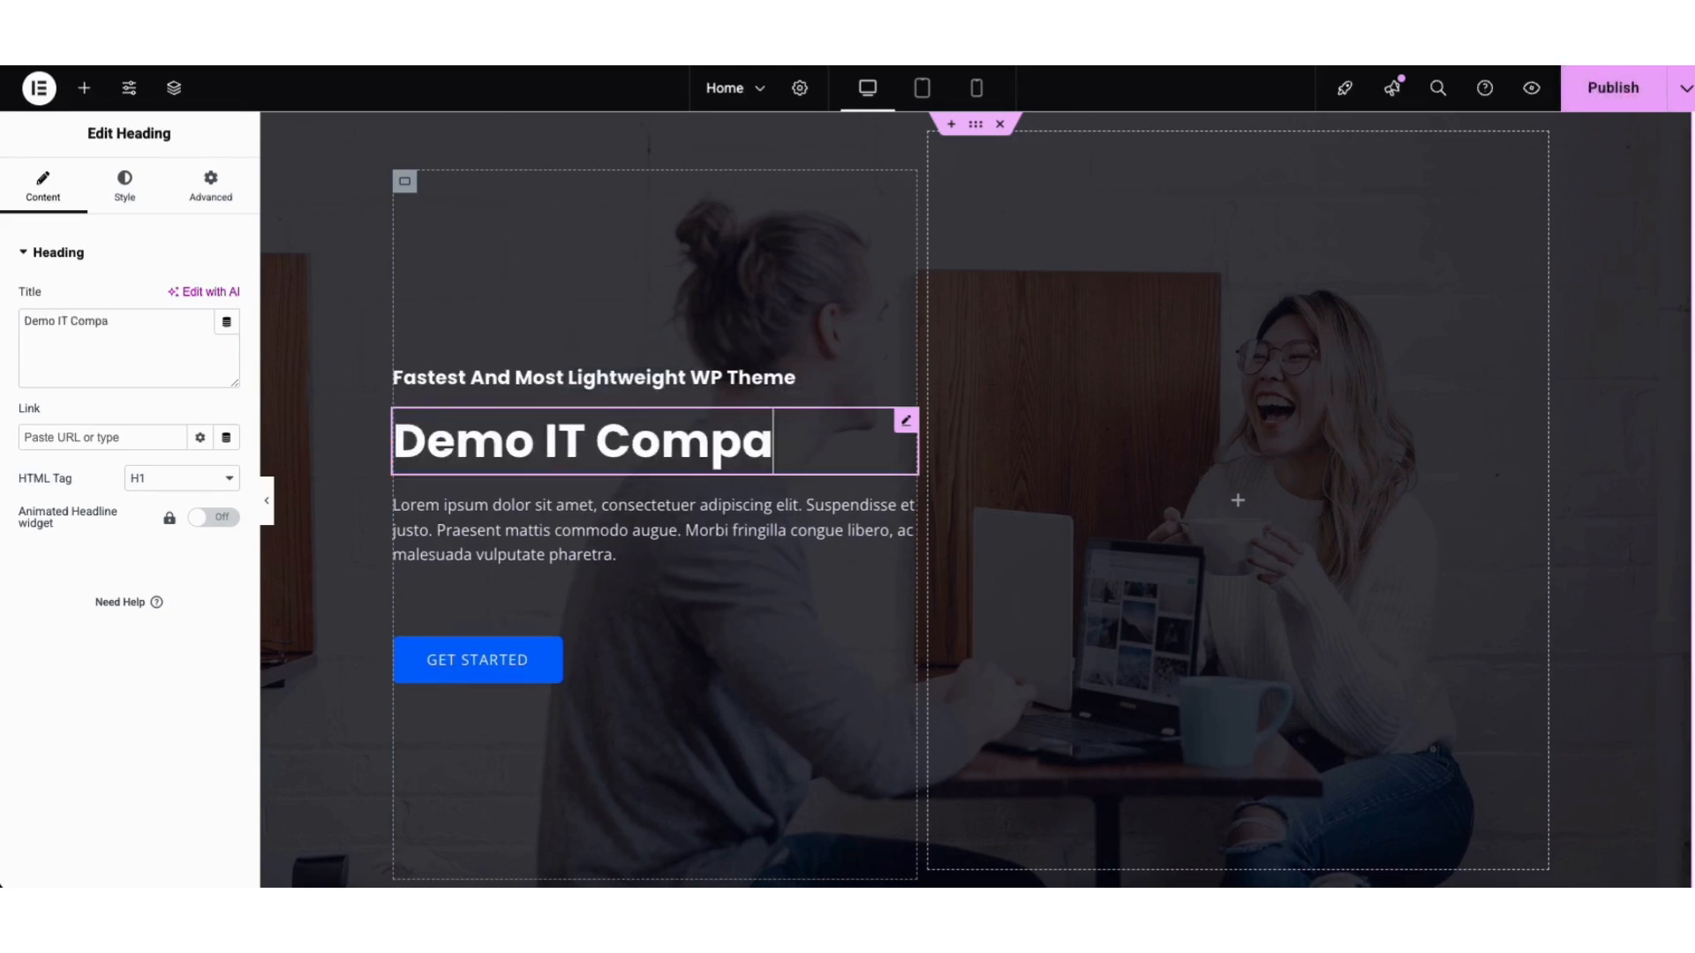
{"action": "type", "text": "ny Website"}
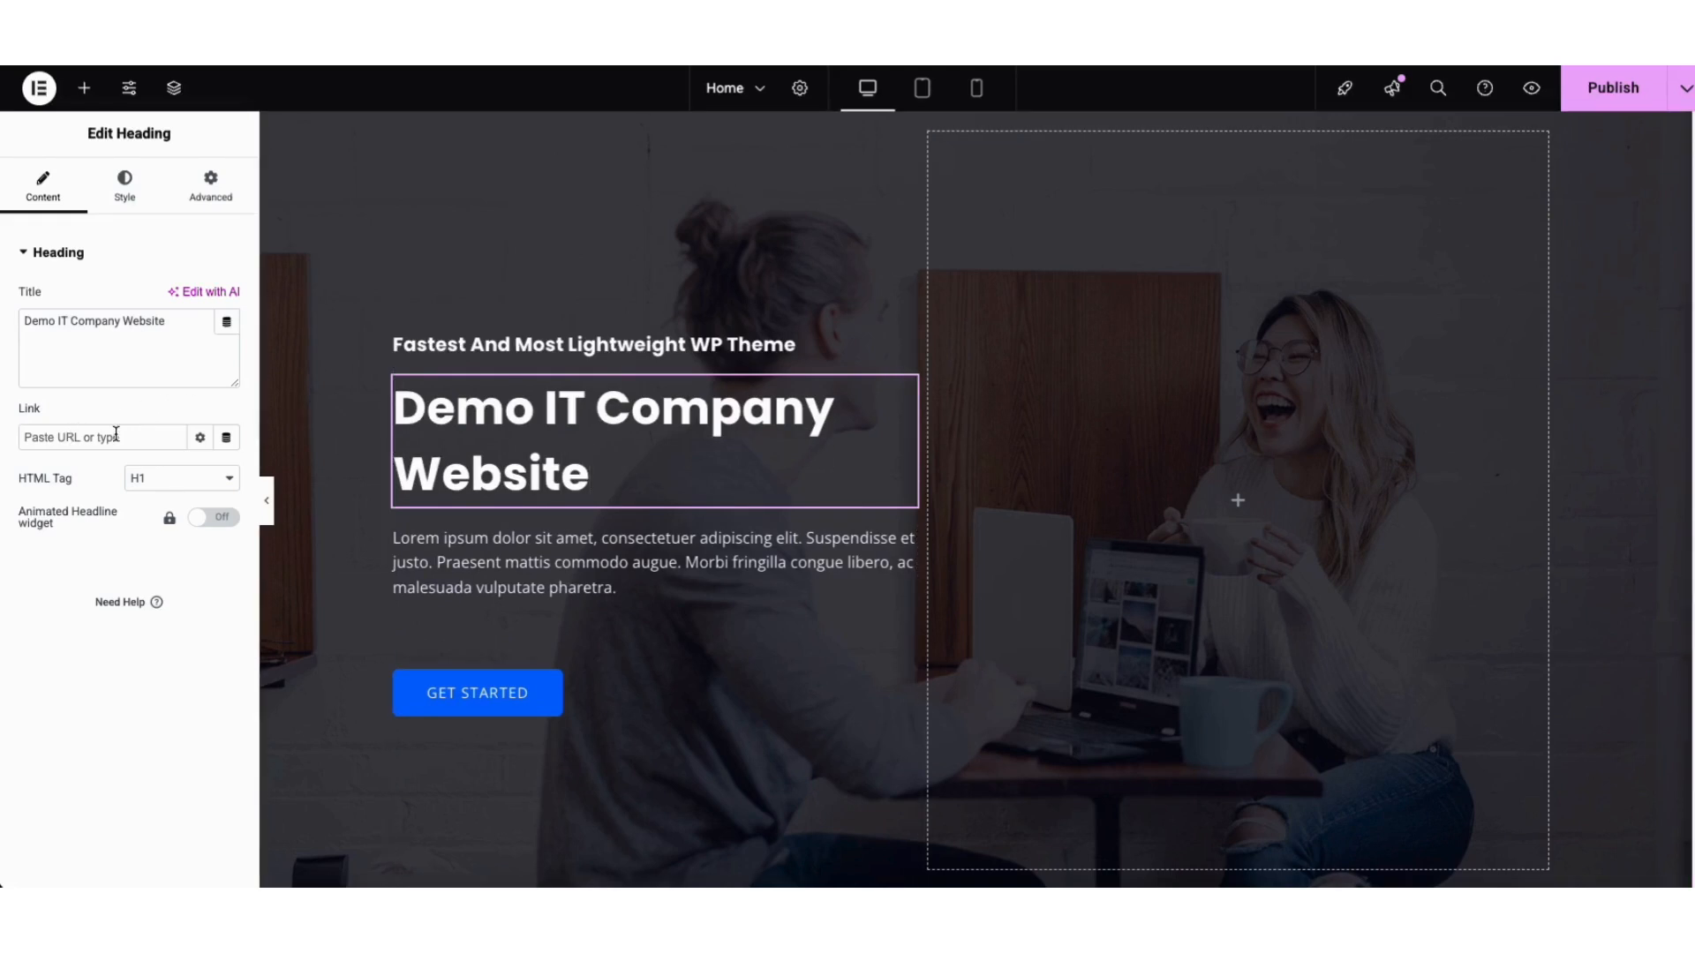
- Examine the hero heading's HTML tag, alignment and typography options, including the available font families
{"action": "left_click", "coordinate": [137, 479]}
{"action": "left_click", "coordinate": [167, 483]}
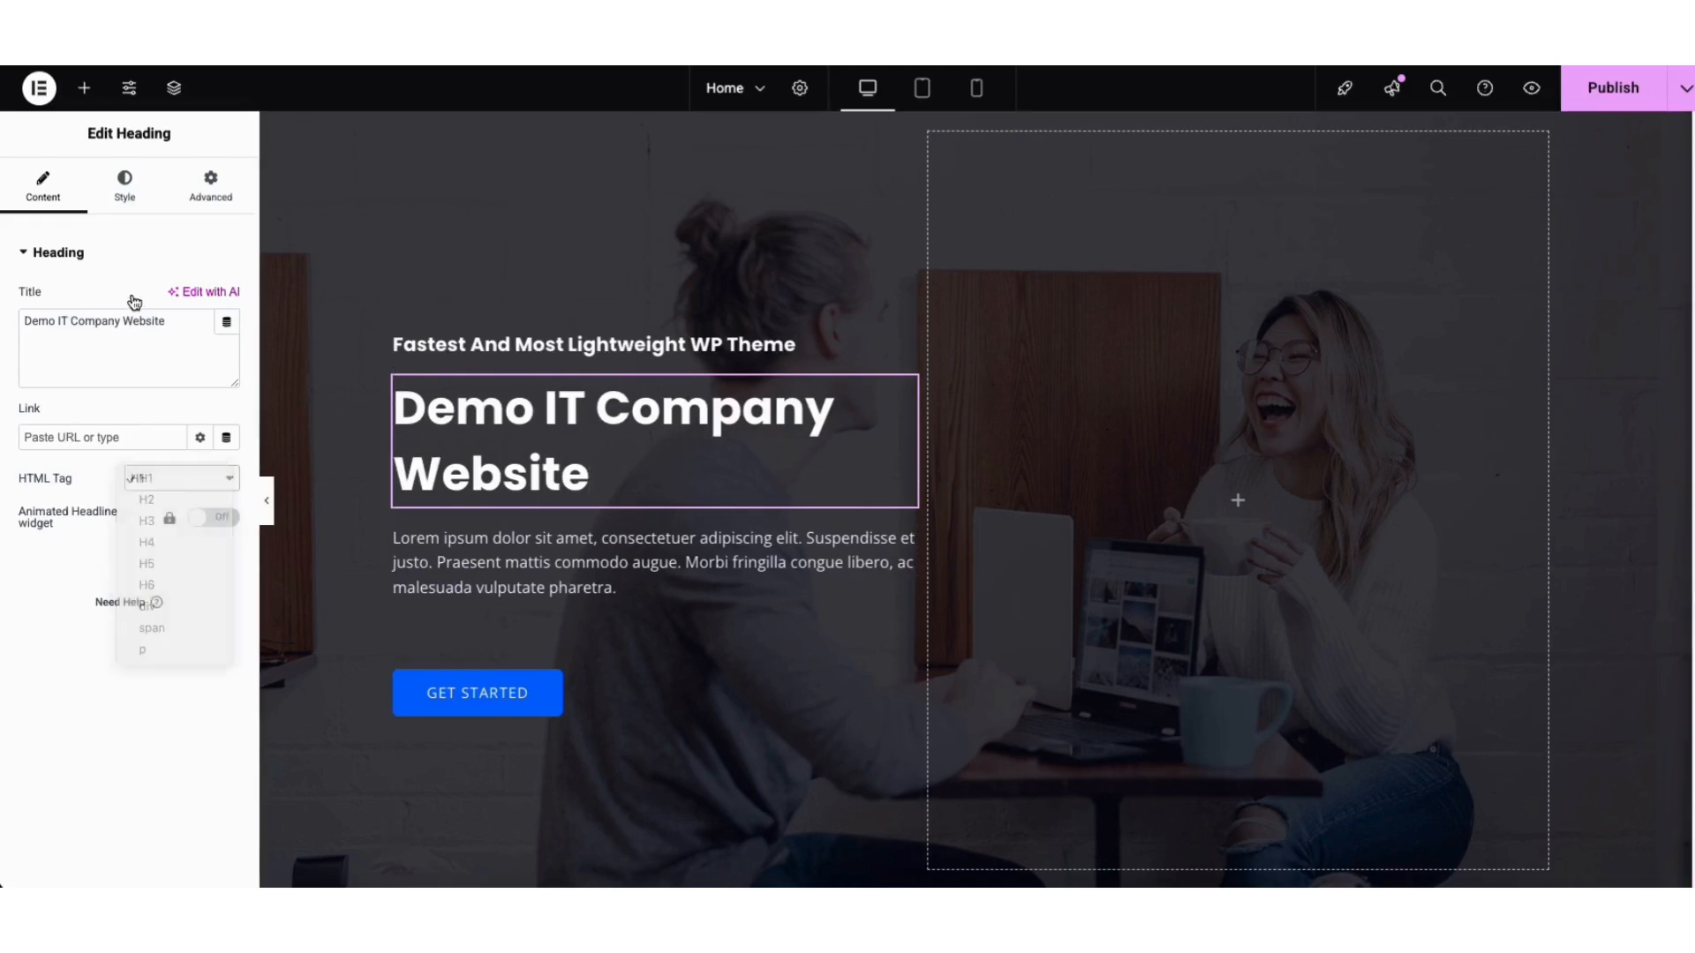
{"action": "left_click", "coordinate": [124, 185]}
{"action": "left_click", "coordinate": [149, 297]}
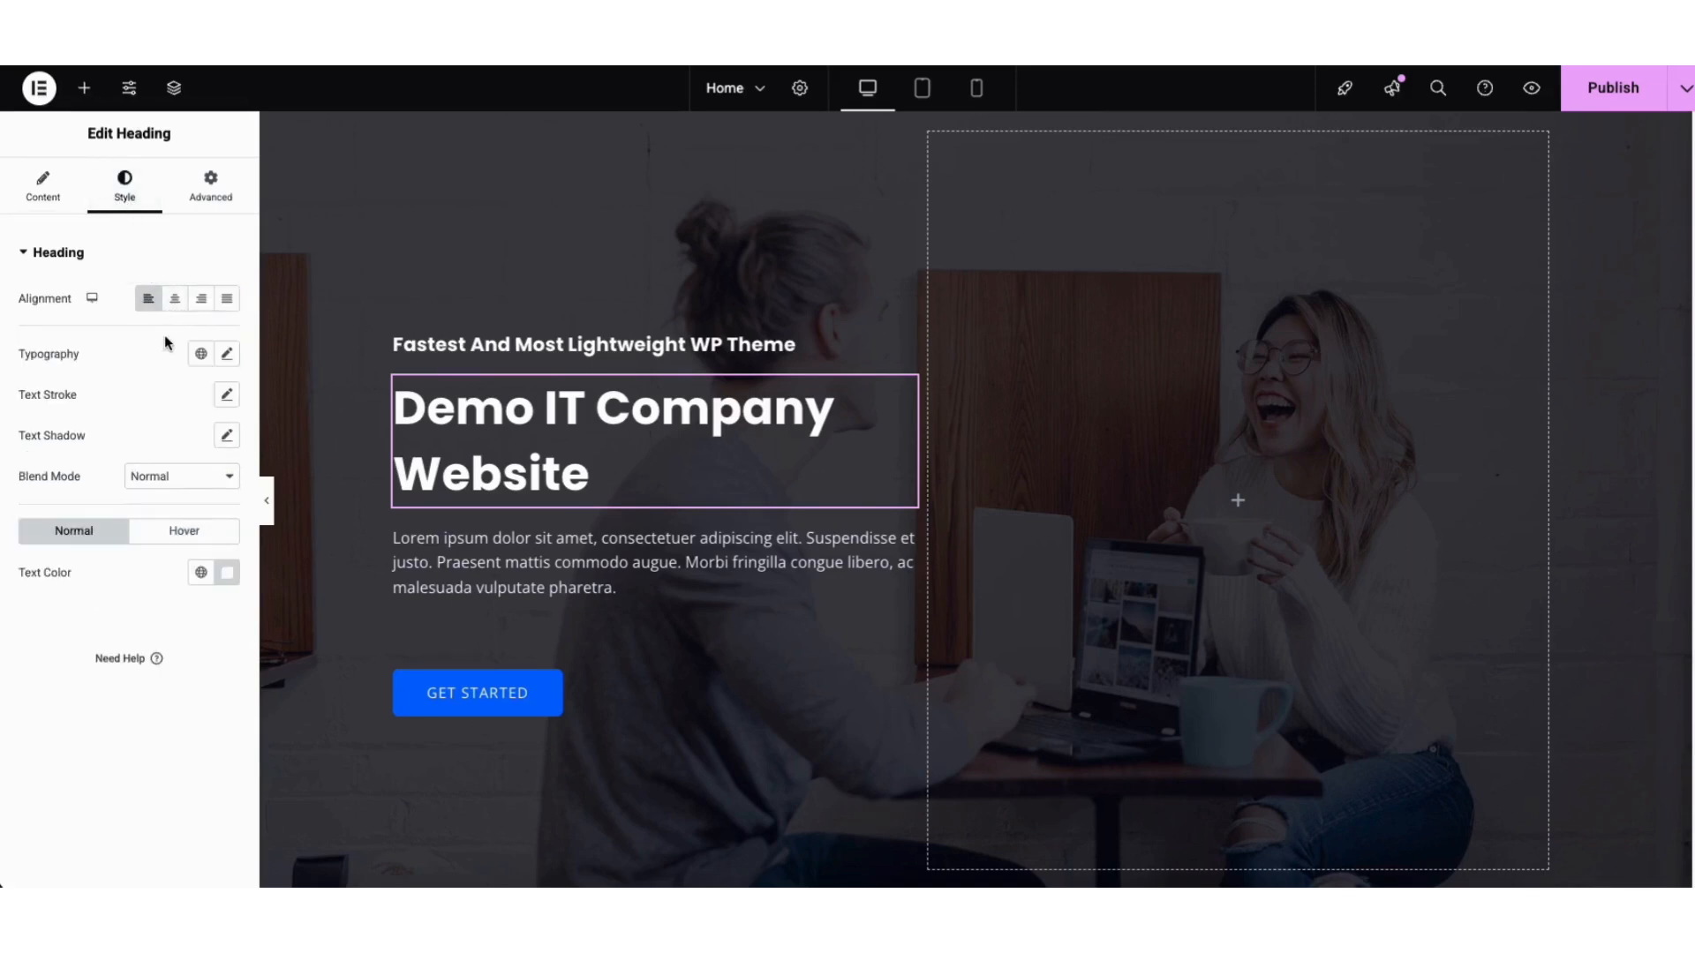
{"action": "left_click", "coordinate": [228, 355]}
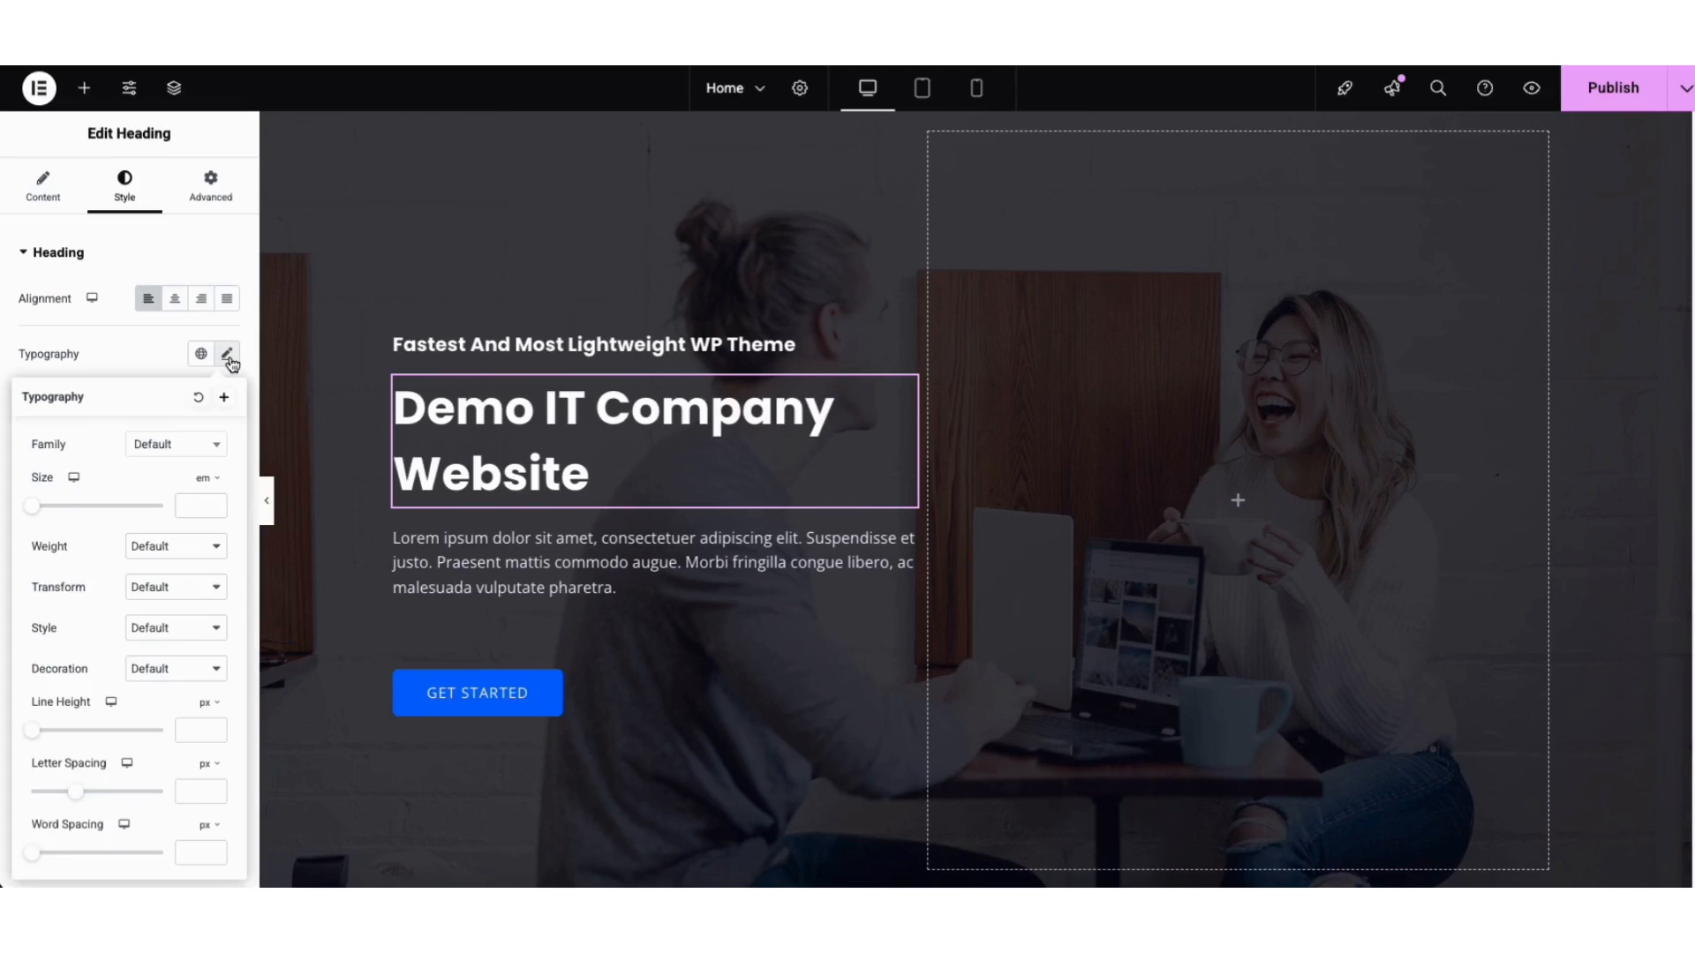
{"action": "left_click", "coordinate": [216, 451]}
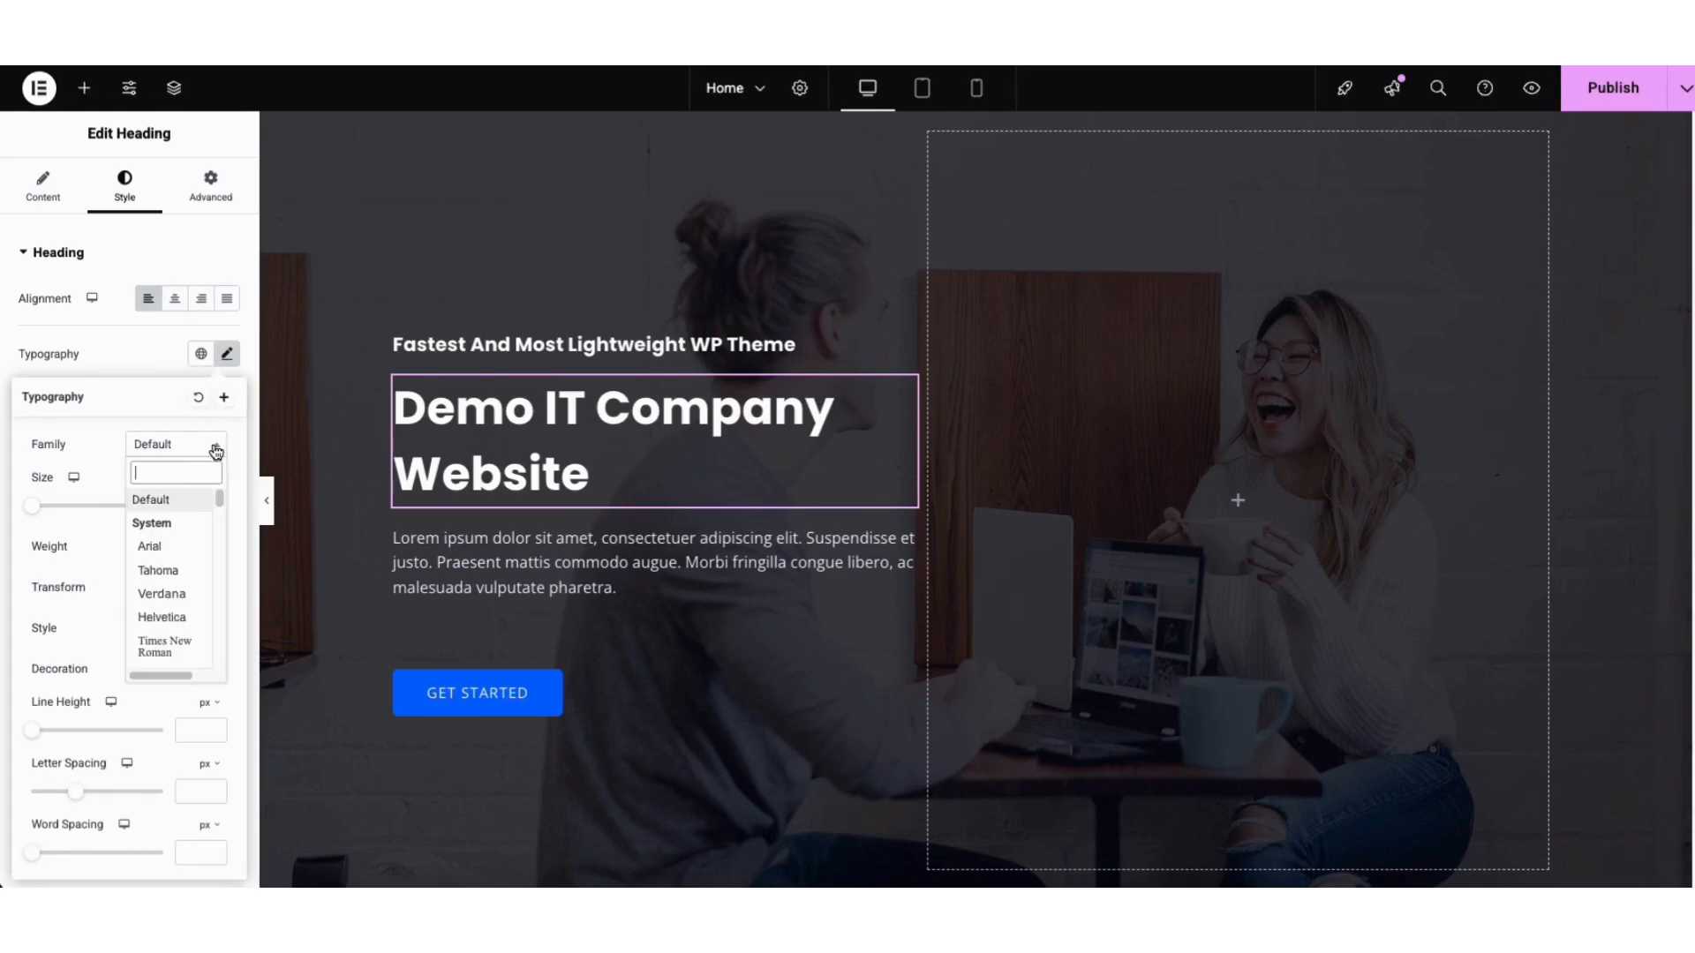
{"action": "left_click_drag", "start_coordinate": [219, 494], "coordinate": [220, 516]}
{"action": "left_click", "coordinate": [90, 452]}
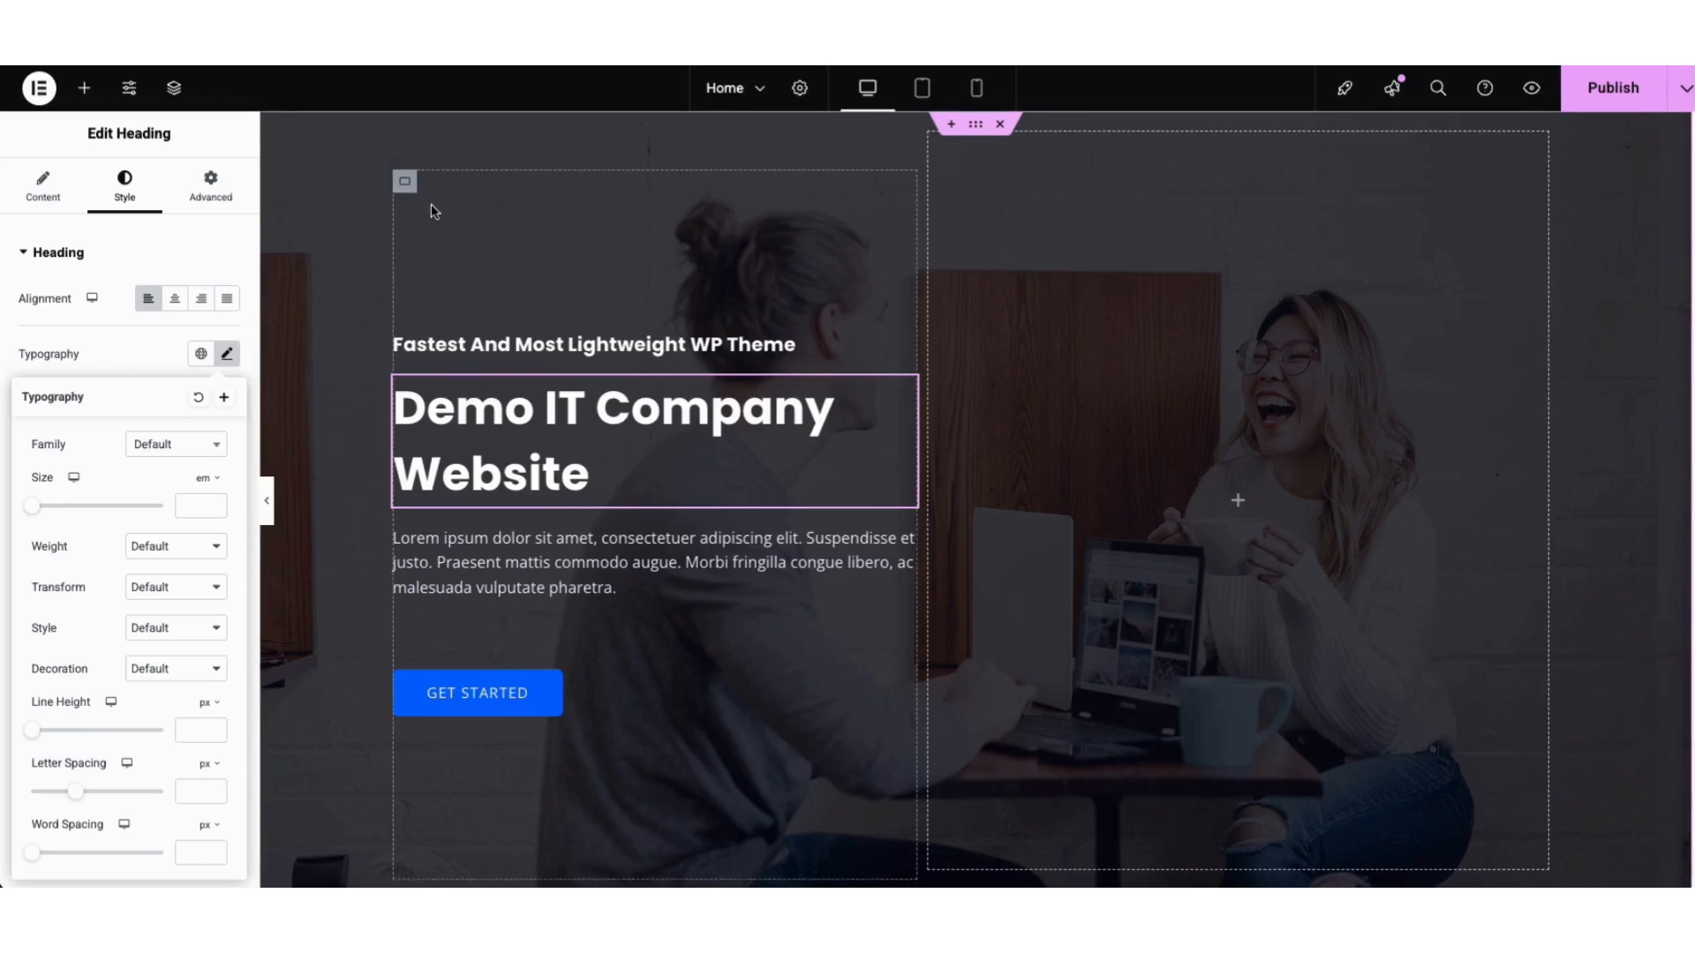
- Replace the hero container's background image with the media library photo of a man using a laptop in purple lighting
{"action": "right_click", "coordinate": [346, 189]}
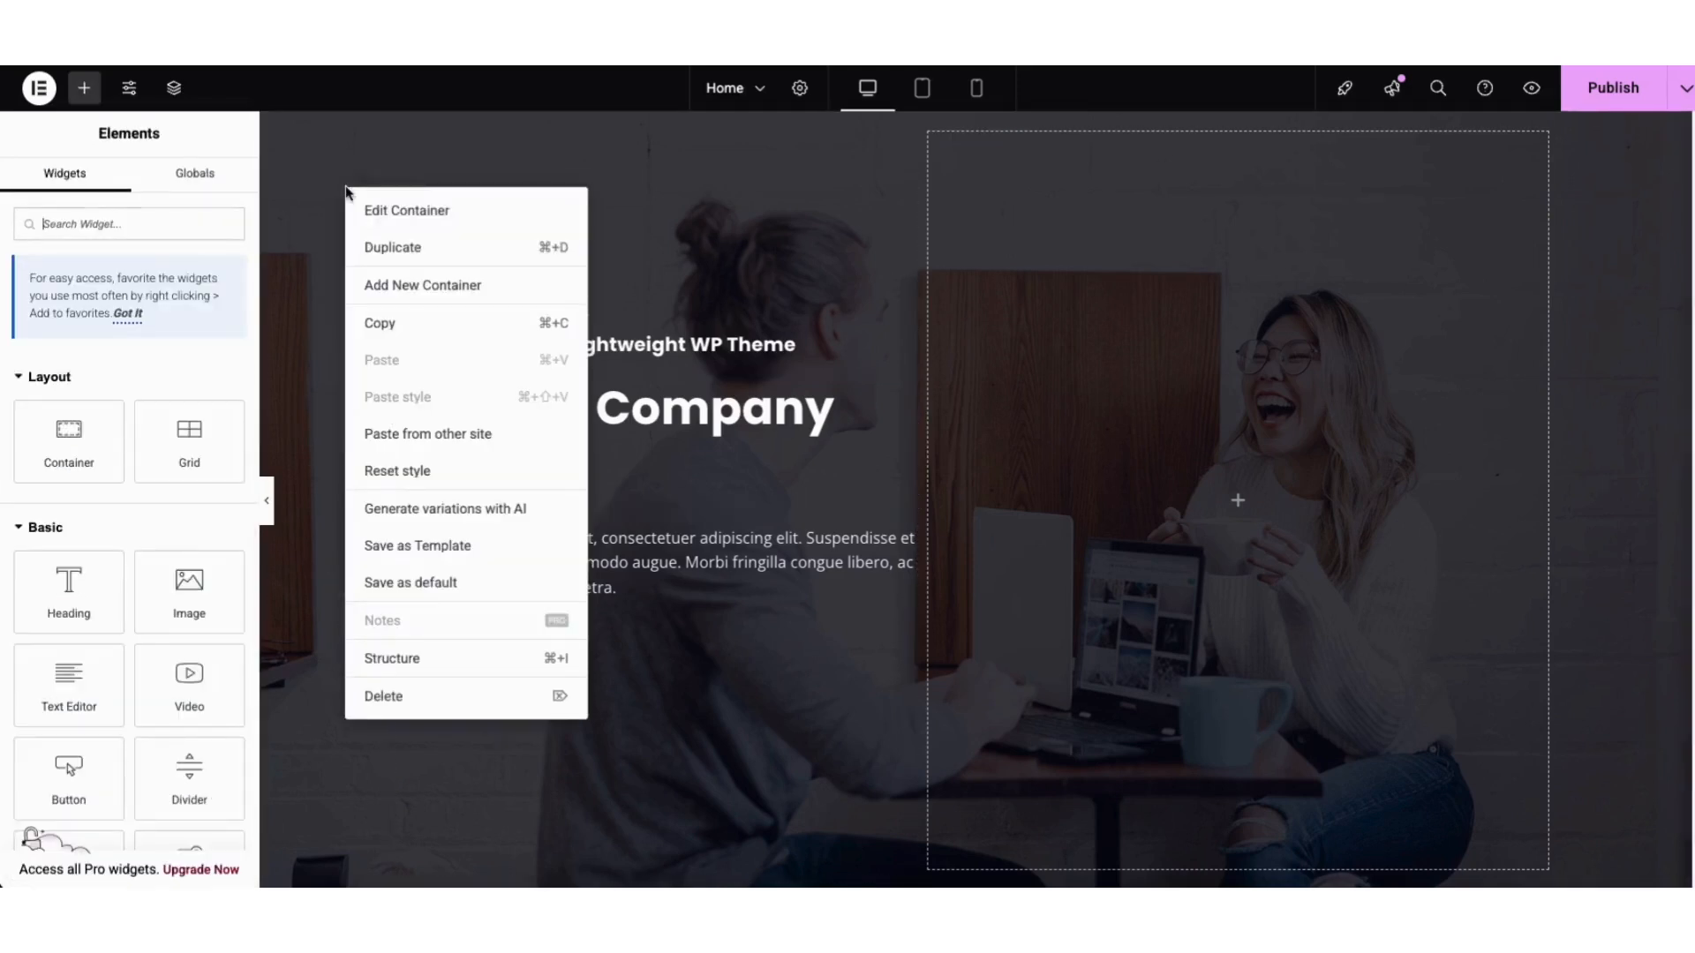
{"action": "left_click", "coordinate": [389, 211]}
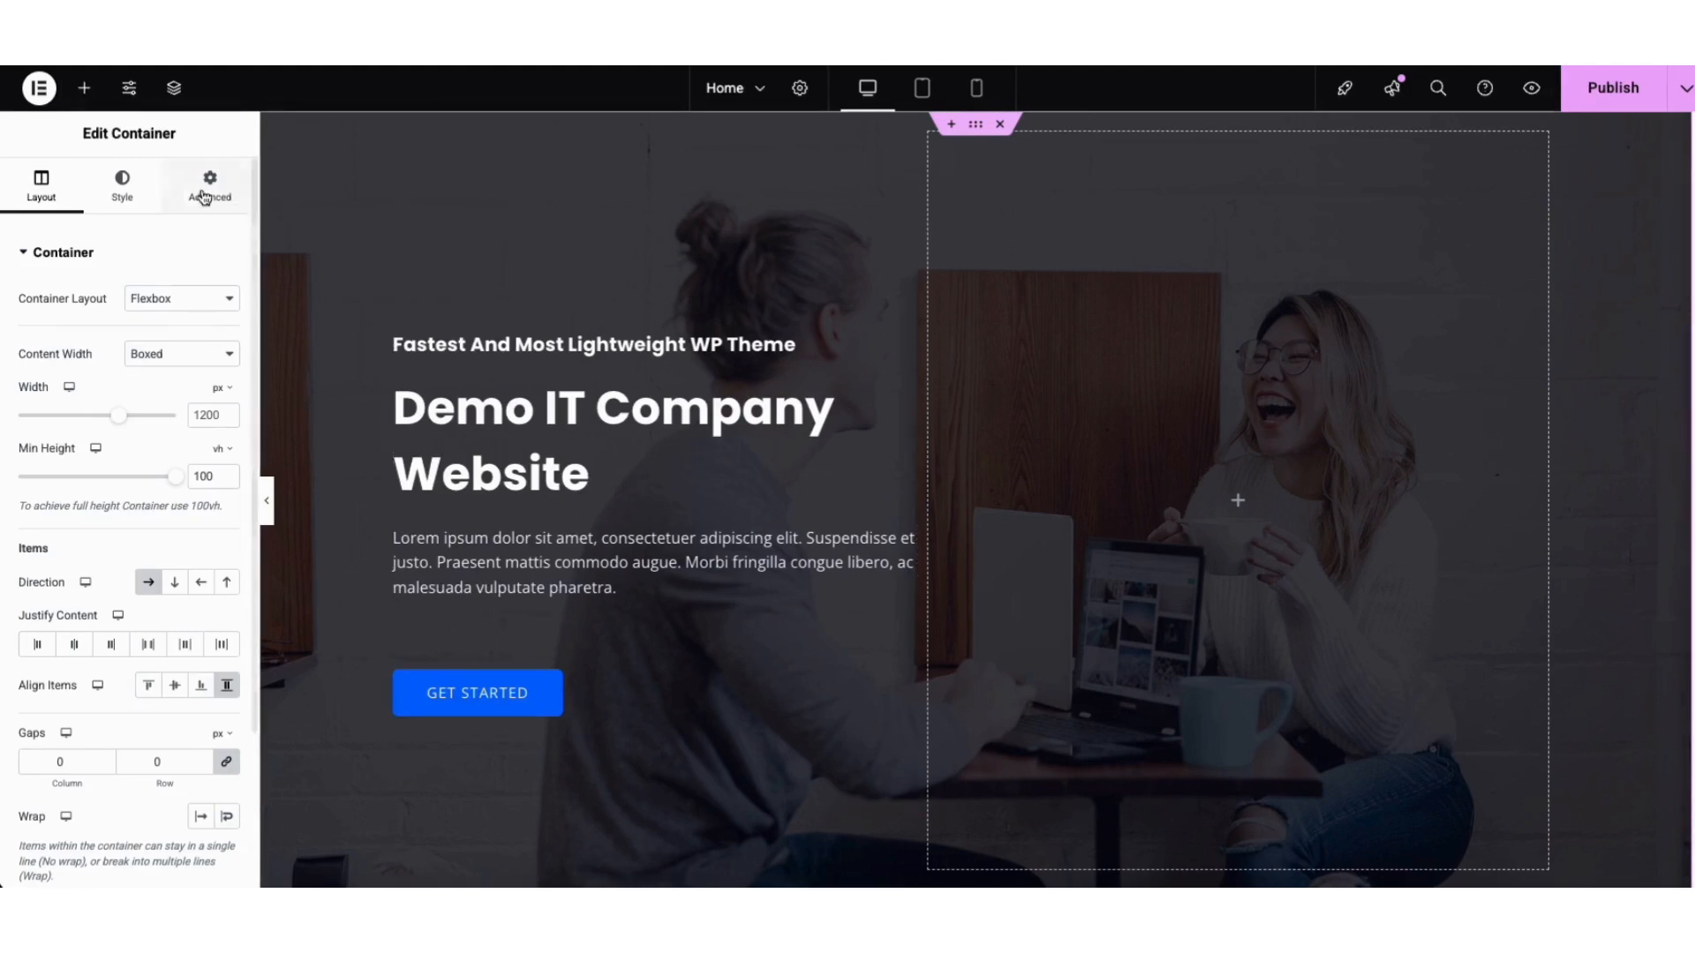
{"action": "left_click", "coordinate": [123, 190]}
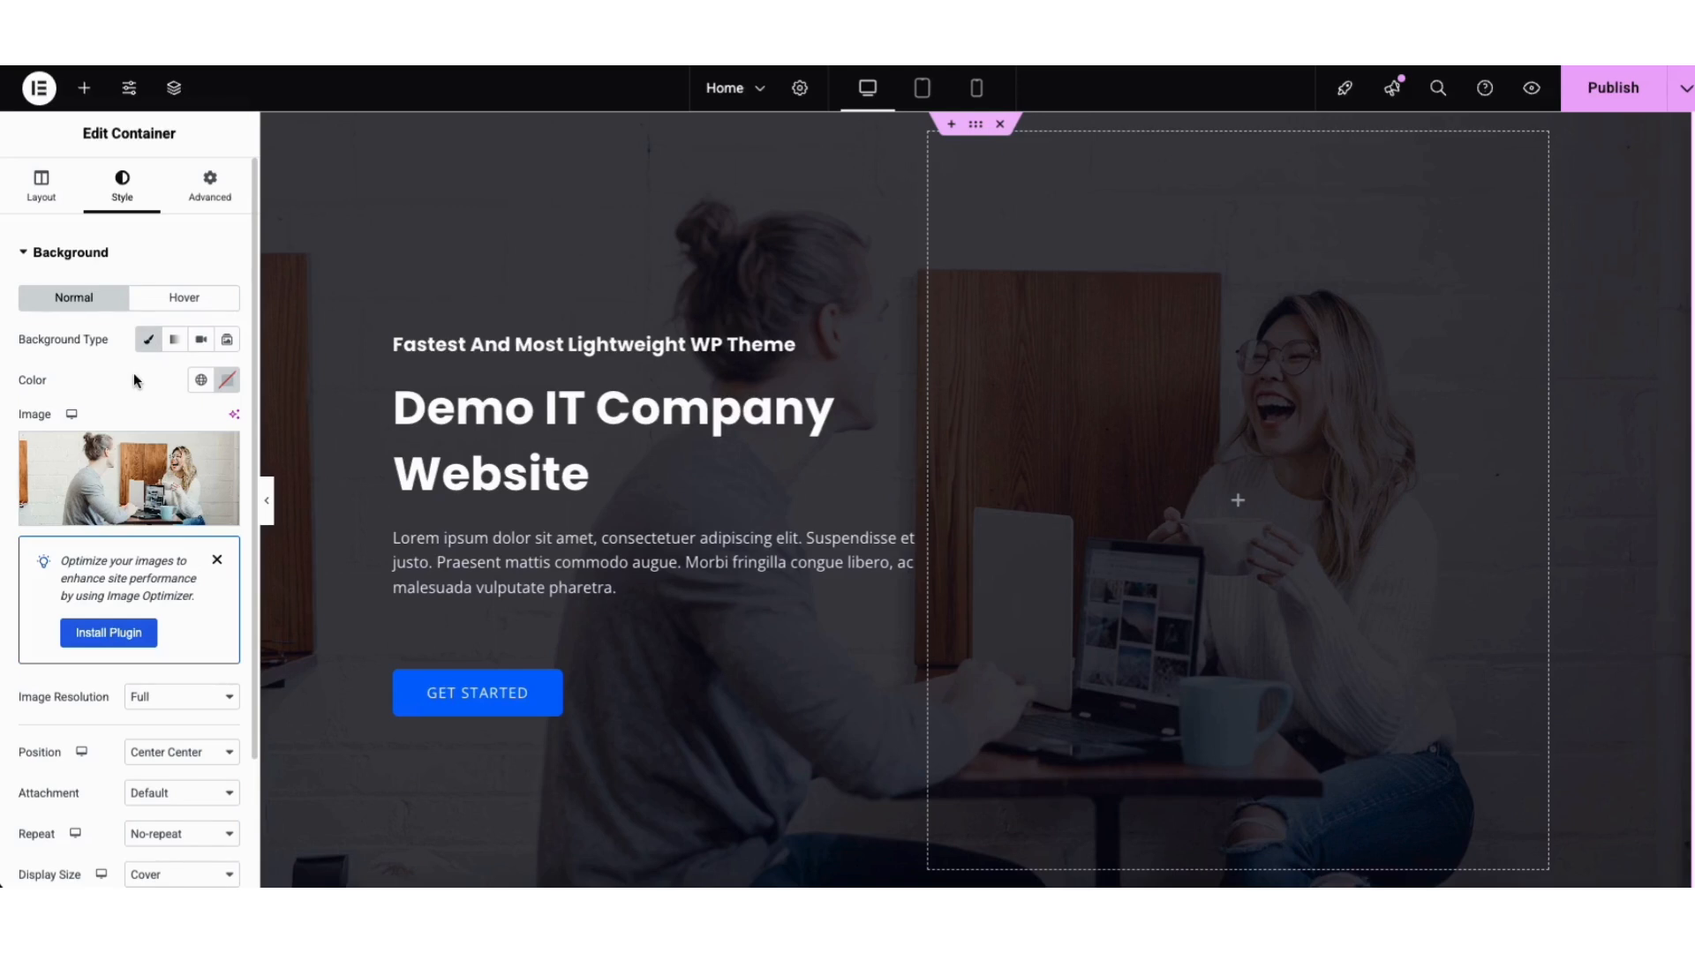
{"action": "mouse_move", "coordinate": [134, 482]}
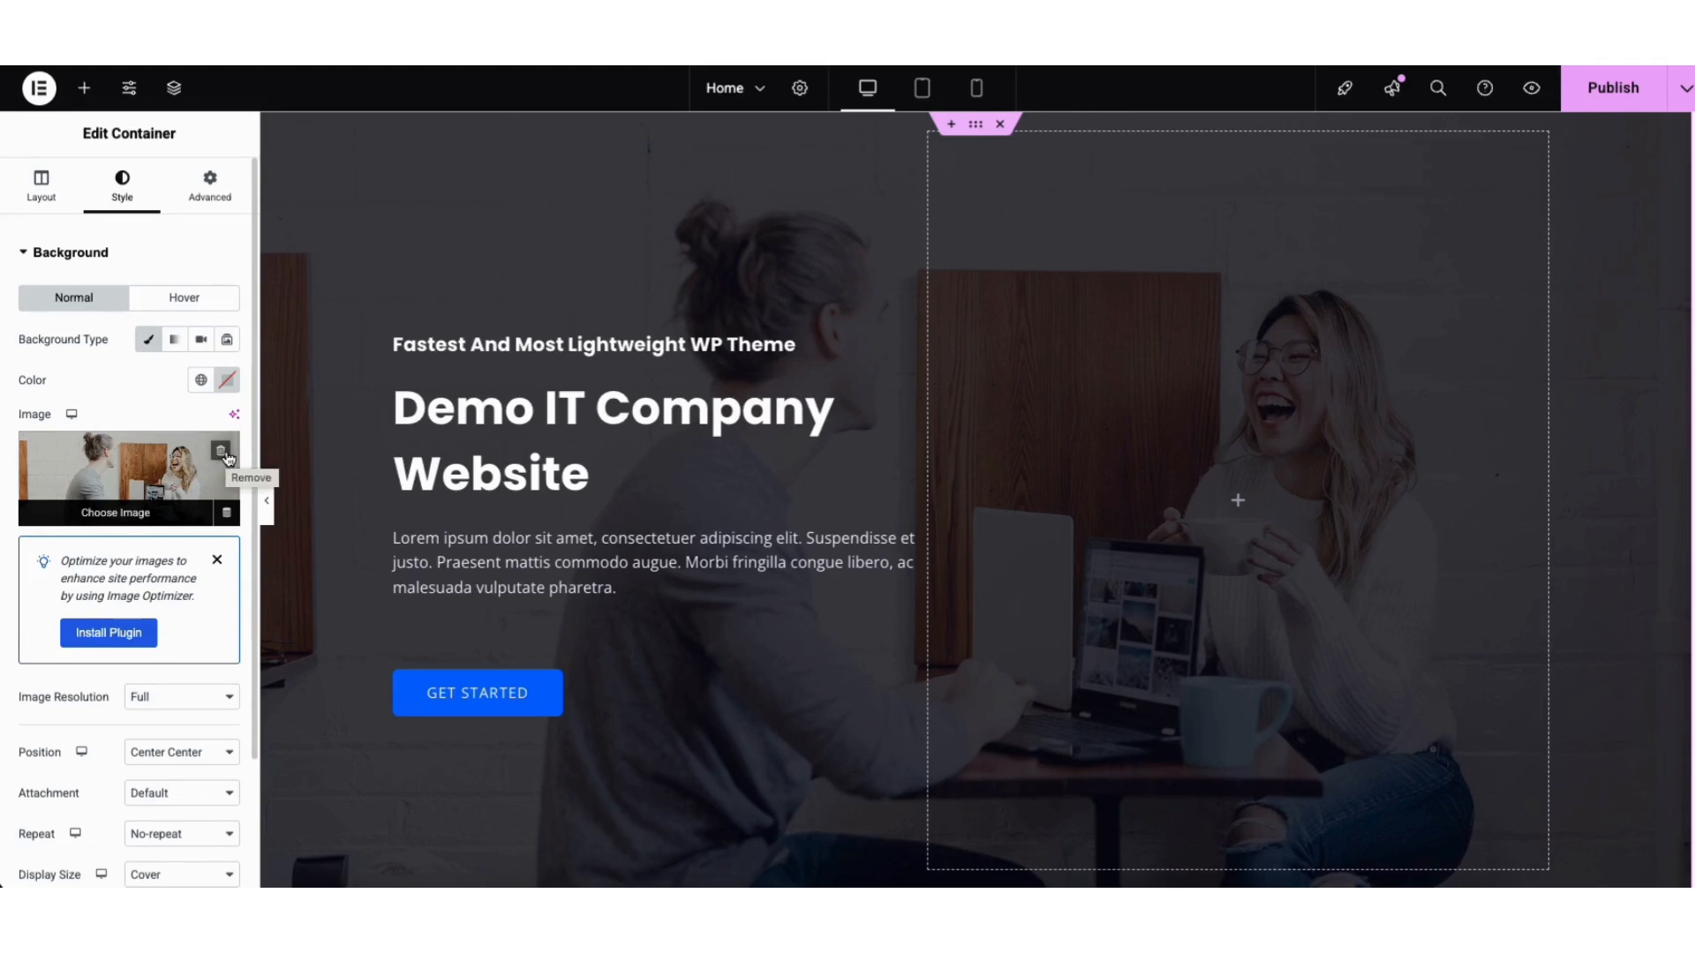
{"action": "left_click", "coordinate": [133, 510]}
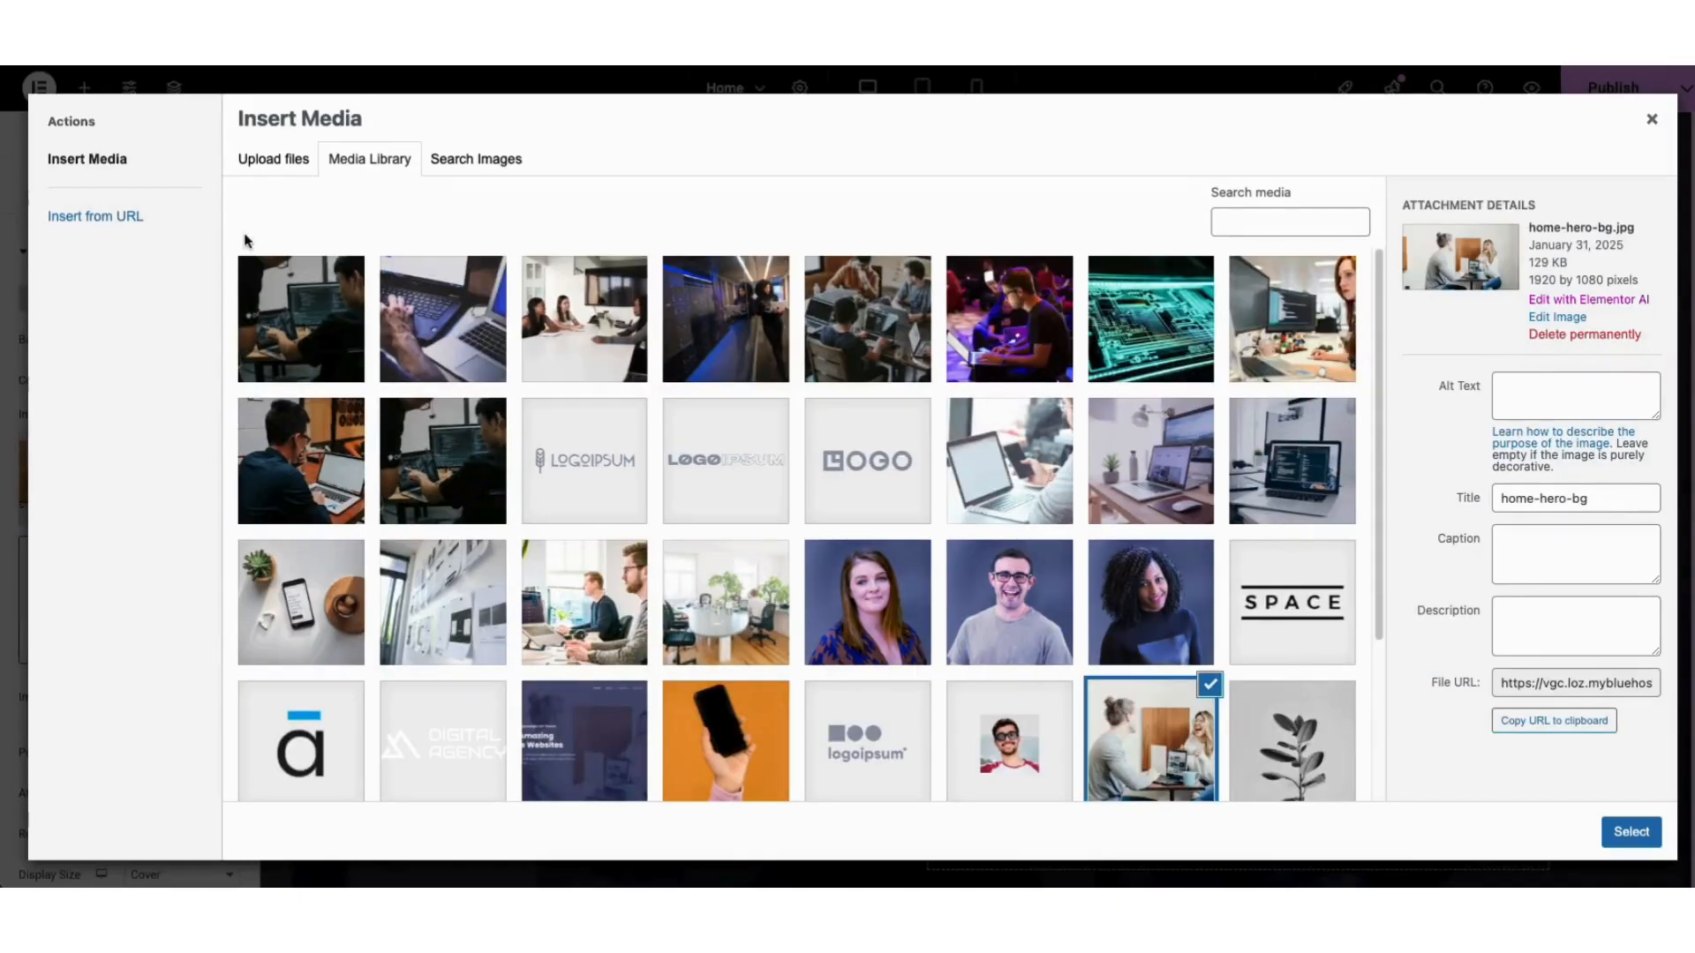
{"action": "left_click", "coordinate": [258, 169]}
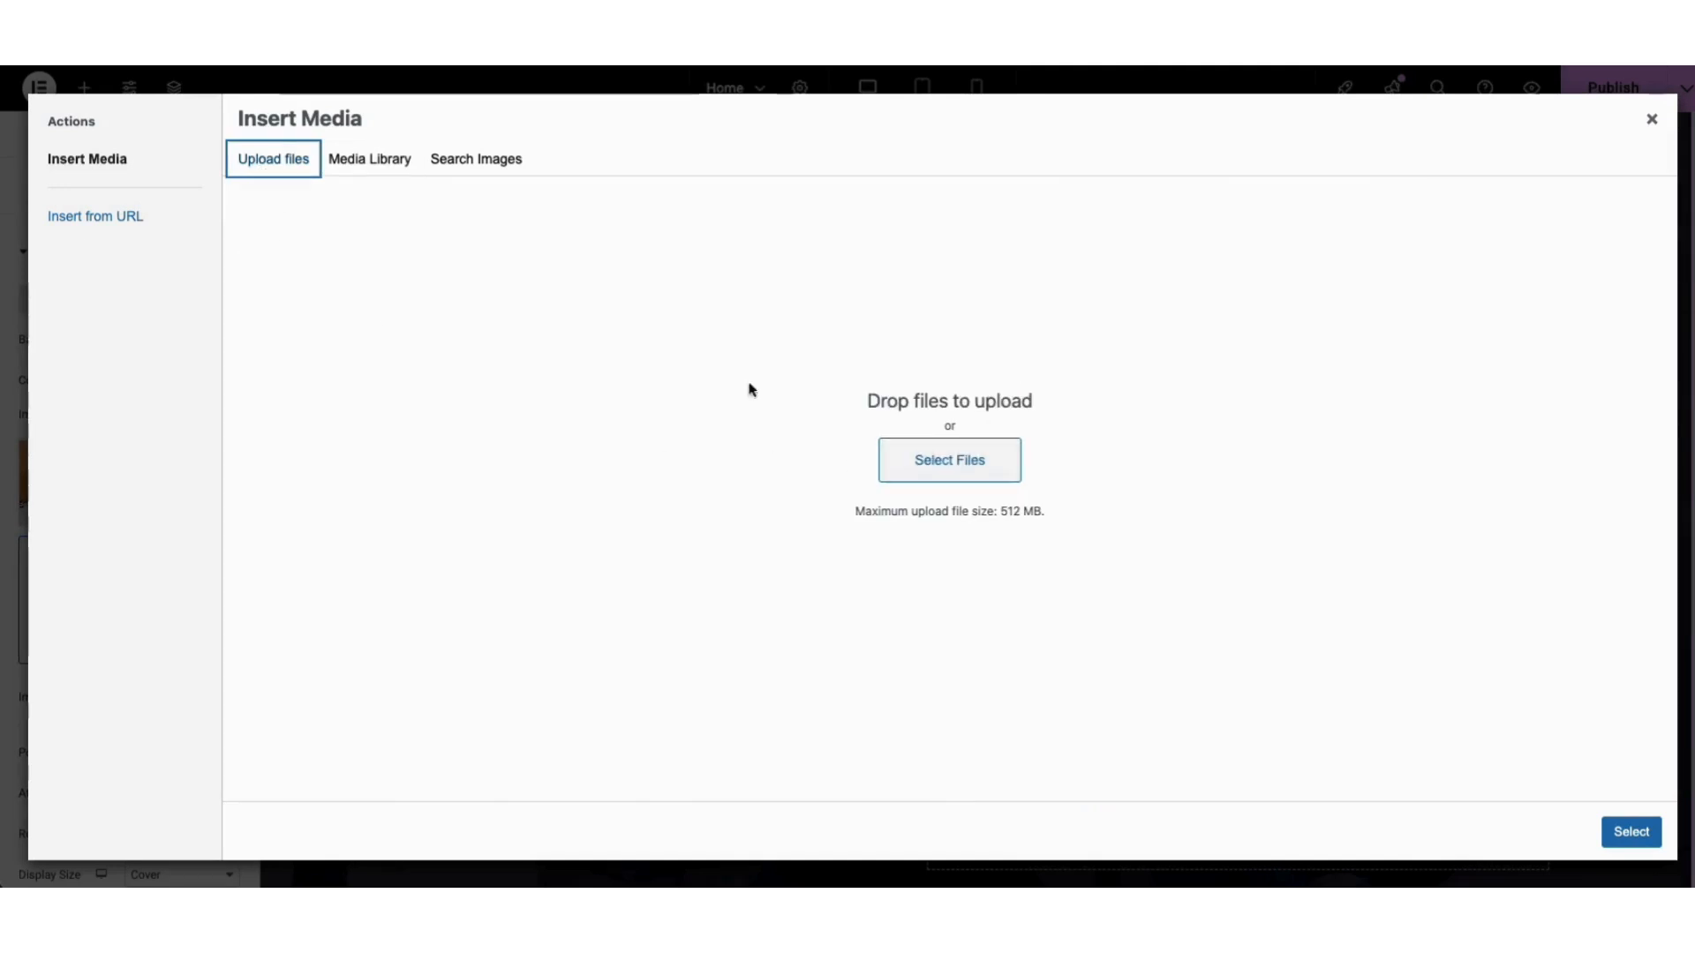
{"action": "left_click", "coordinate": [362, 167]}
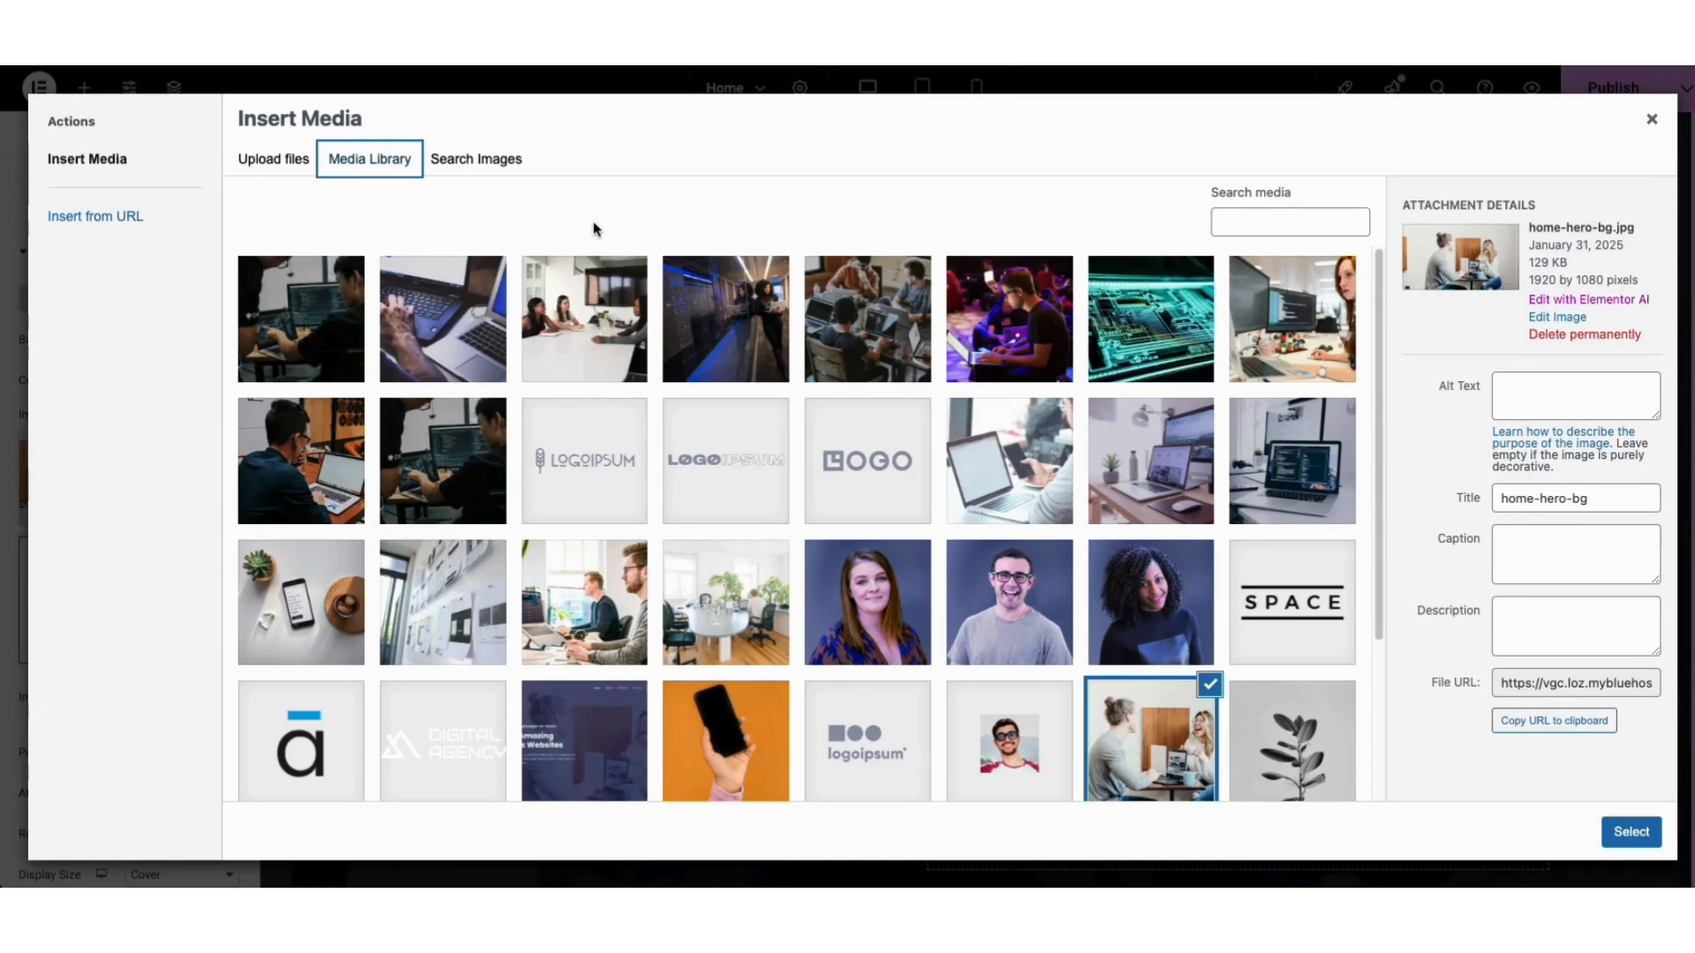
{"action": "left_click", "coordinate": [987, 330]}
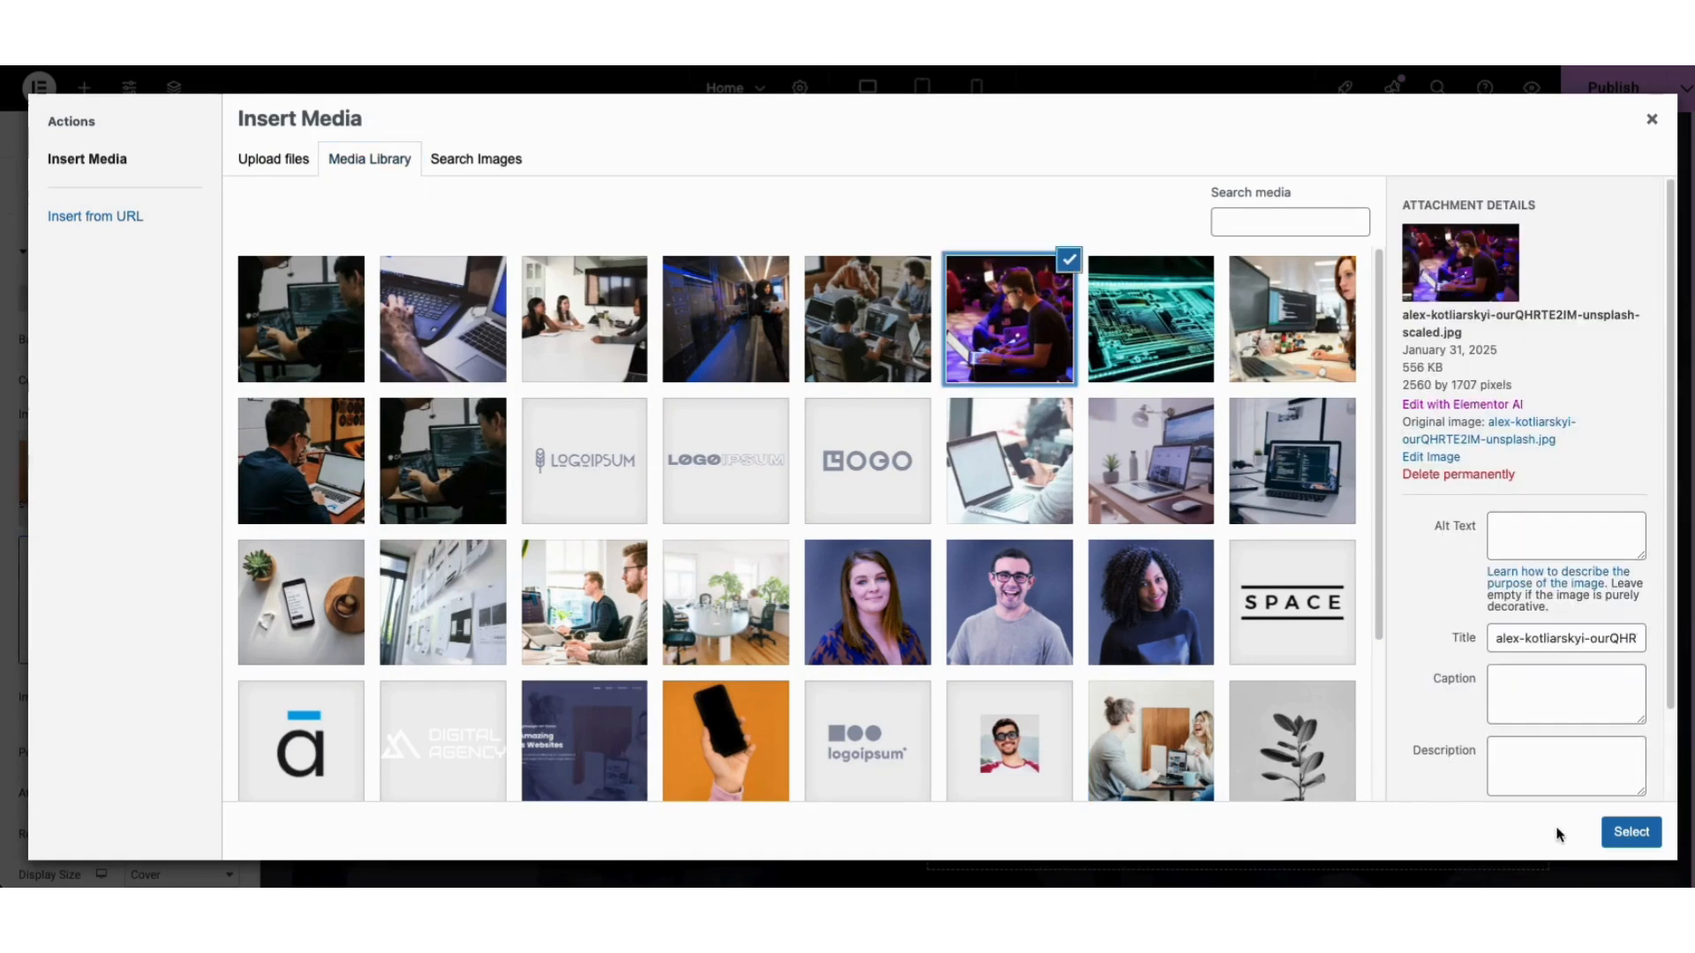
{"action": "left_click", "coordinate": [1627, 838]}
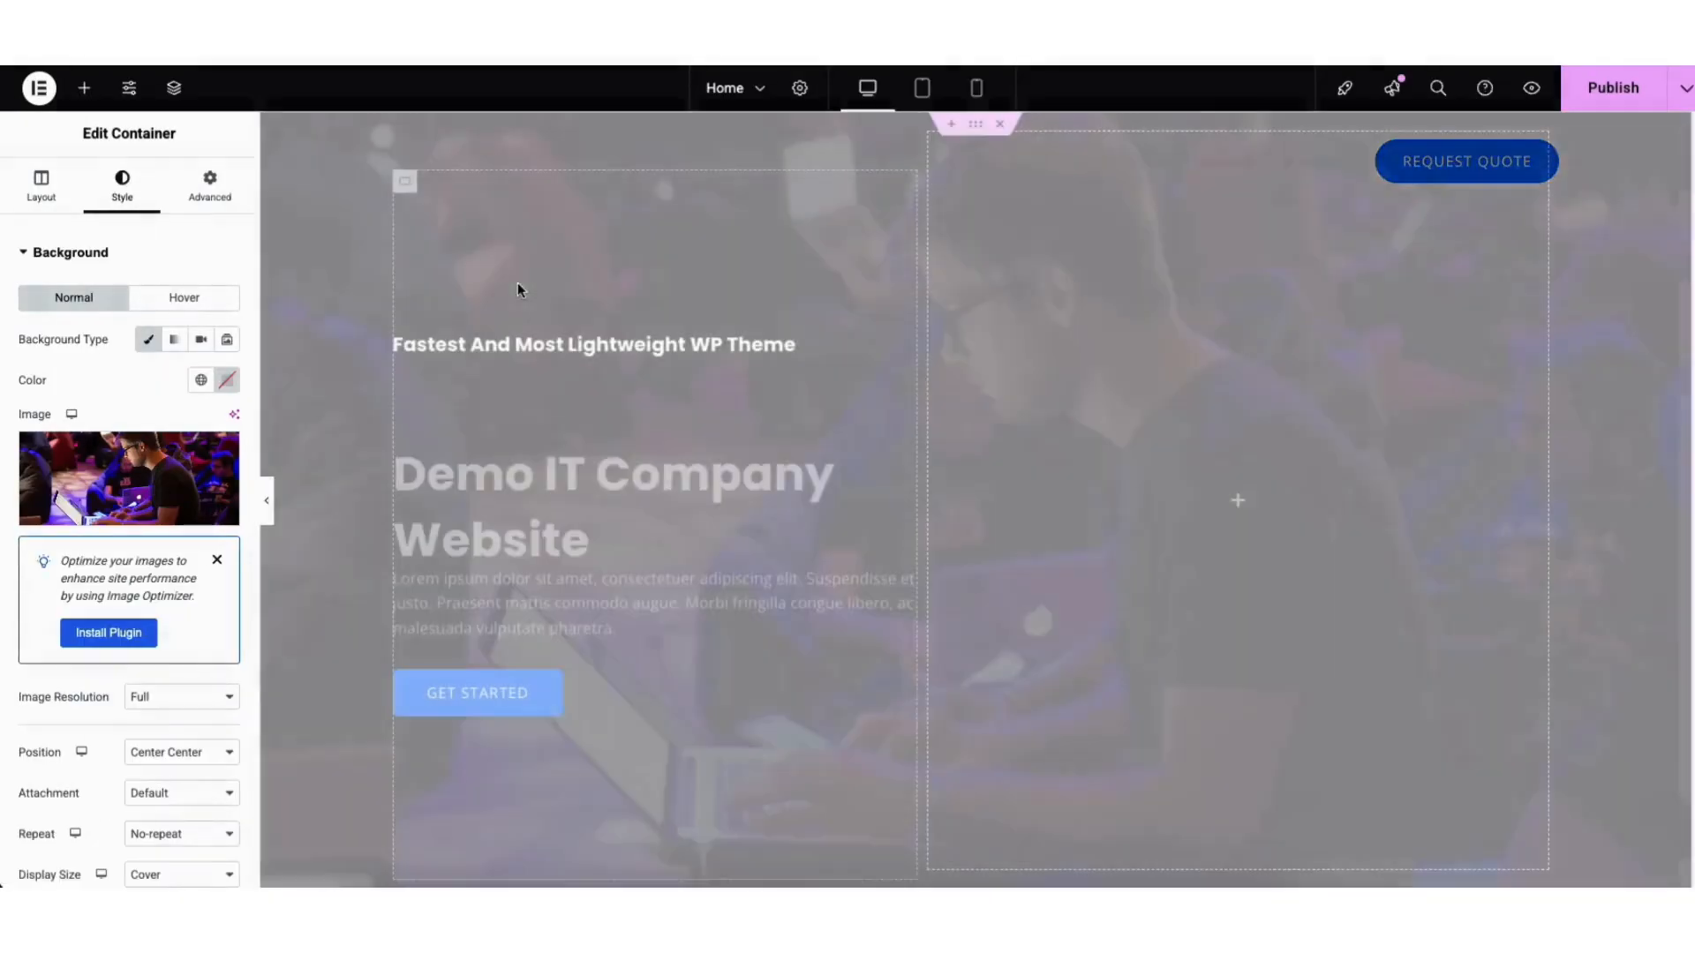
- Change the hero container's background overlay color to dark navy blue
{"action": "scroll", "coordinate": [134, 771], "scroll_direction": "down", "scroll_amount": 2}
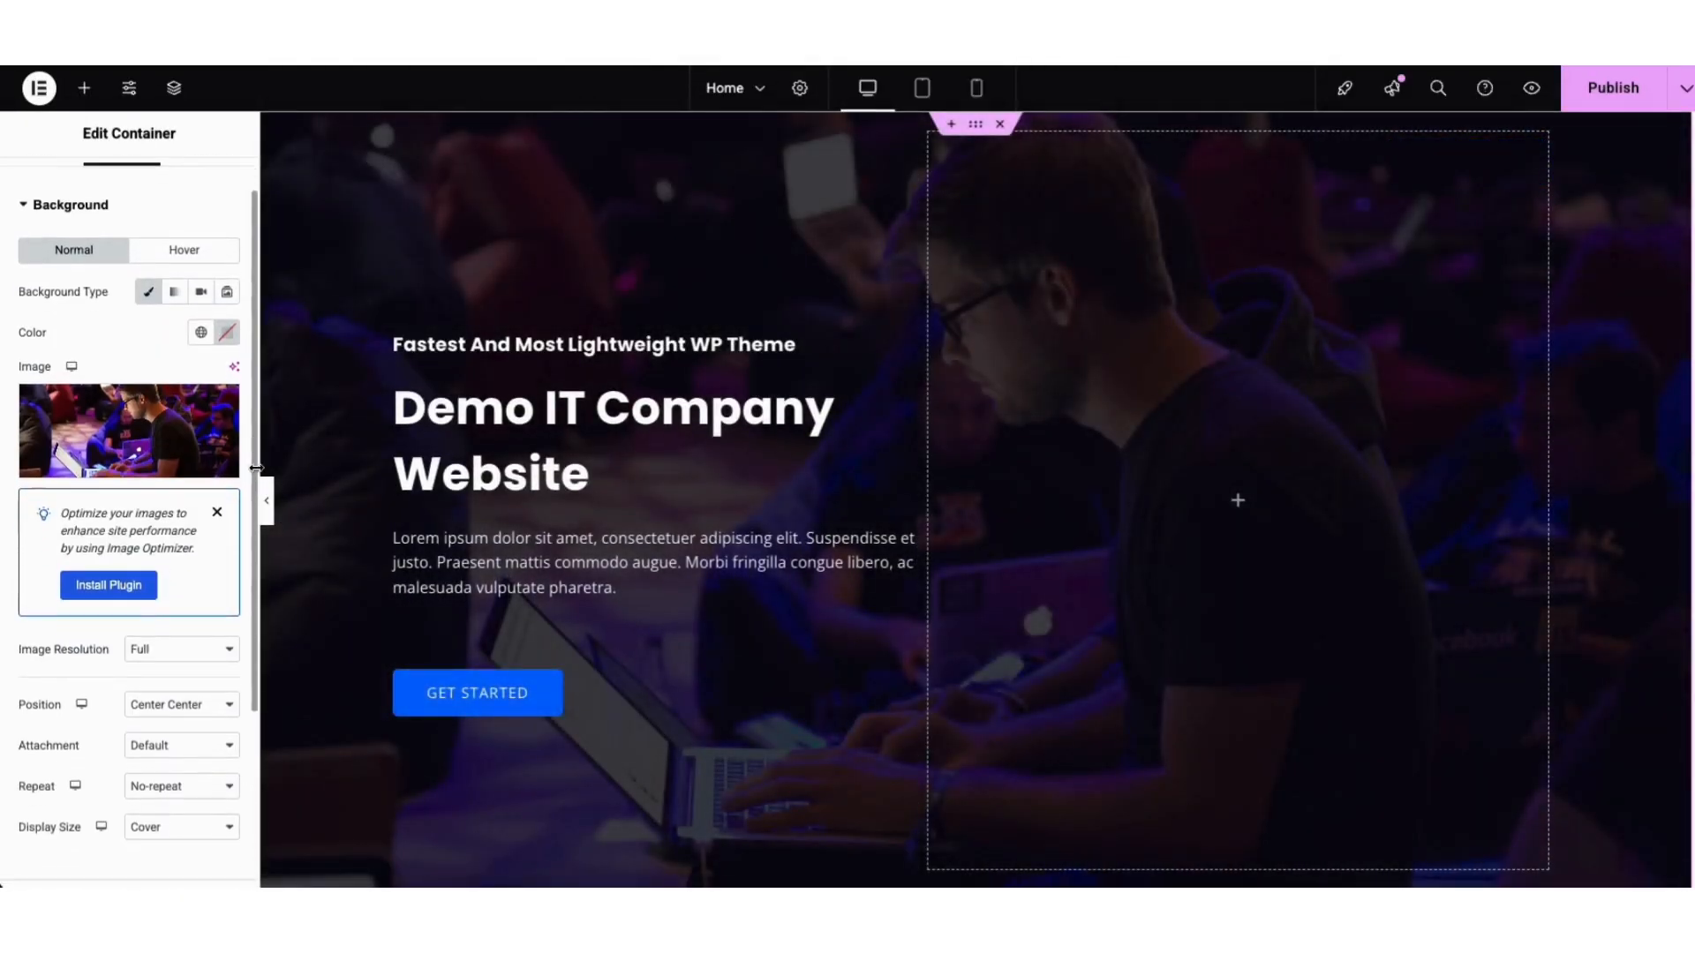
{"action": "left_click", "coordinate": [130, 774]}
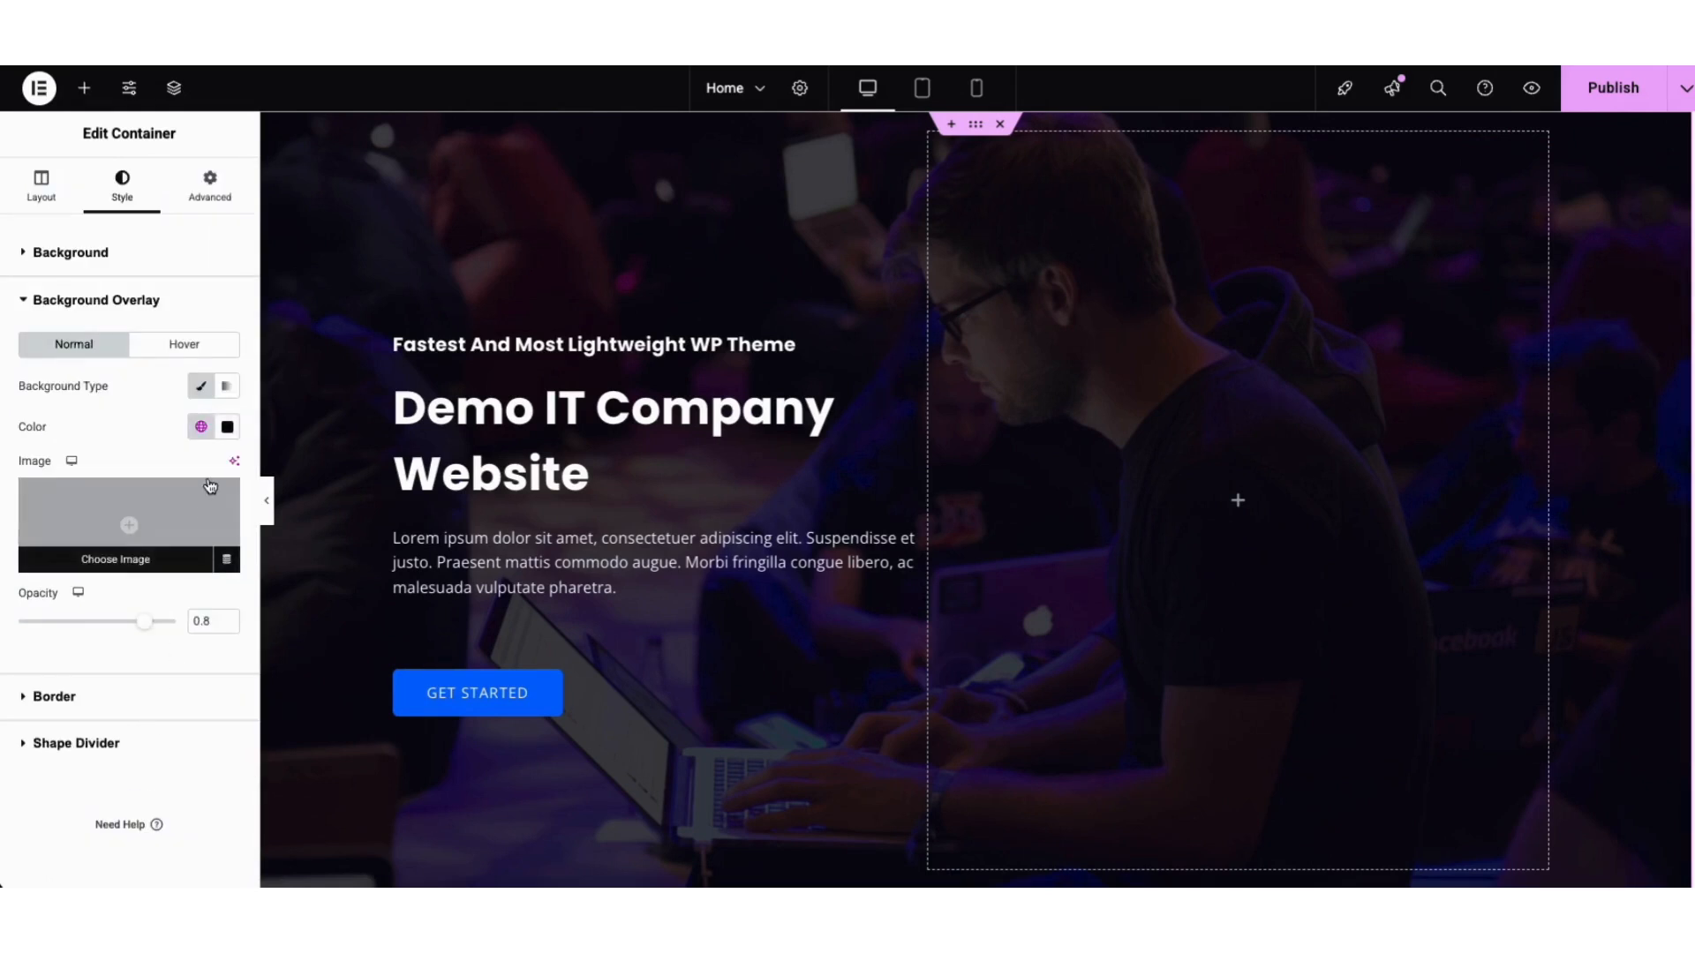
{"action": "left_click", "coordinate": [227, 428]}
{"action": "mouse_move", "coordinate": [220, 582]}
{"action": "left_mouse_down"}
{"action": "mouse_move", "coordinate": [303, 520]}
{"action": "mouse_move", "coordinate": [261, 613]}
{"action": "left_mouse_up"}
{"action": "left_click", "coordinate": [98, 421]}
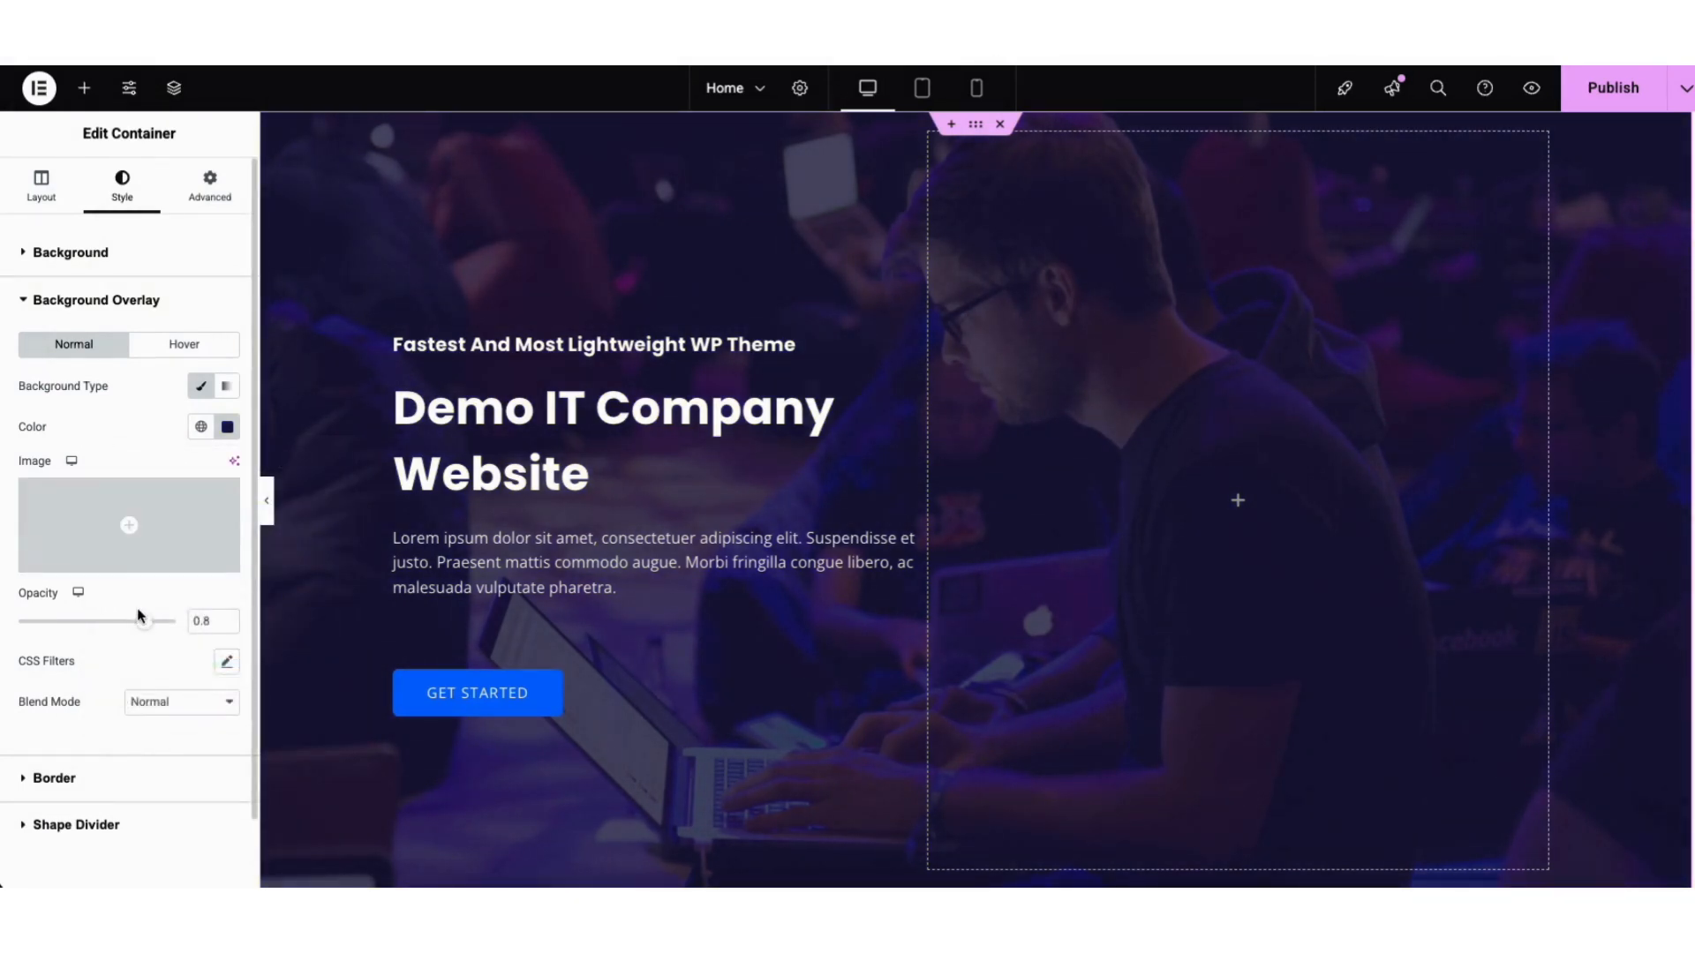
- Set the hero container's background overlay opacity to 0.82
{"action": "left_click_drag", "start_coordinate": [121, 623], "coordinate": [153, 647]}
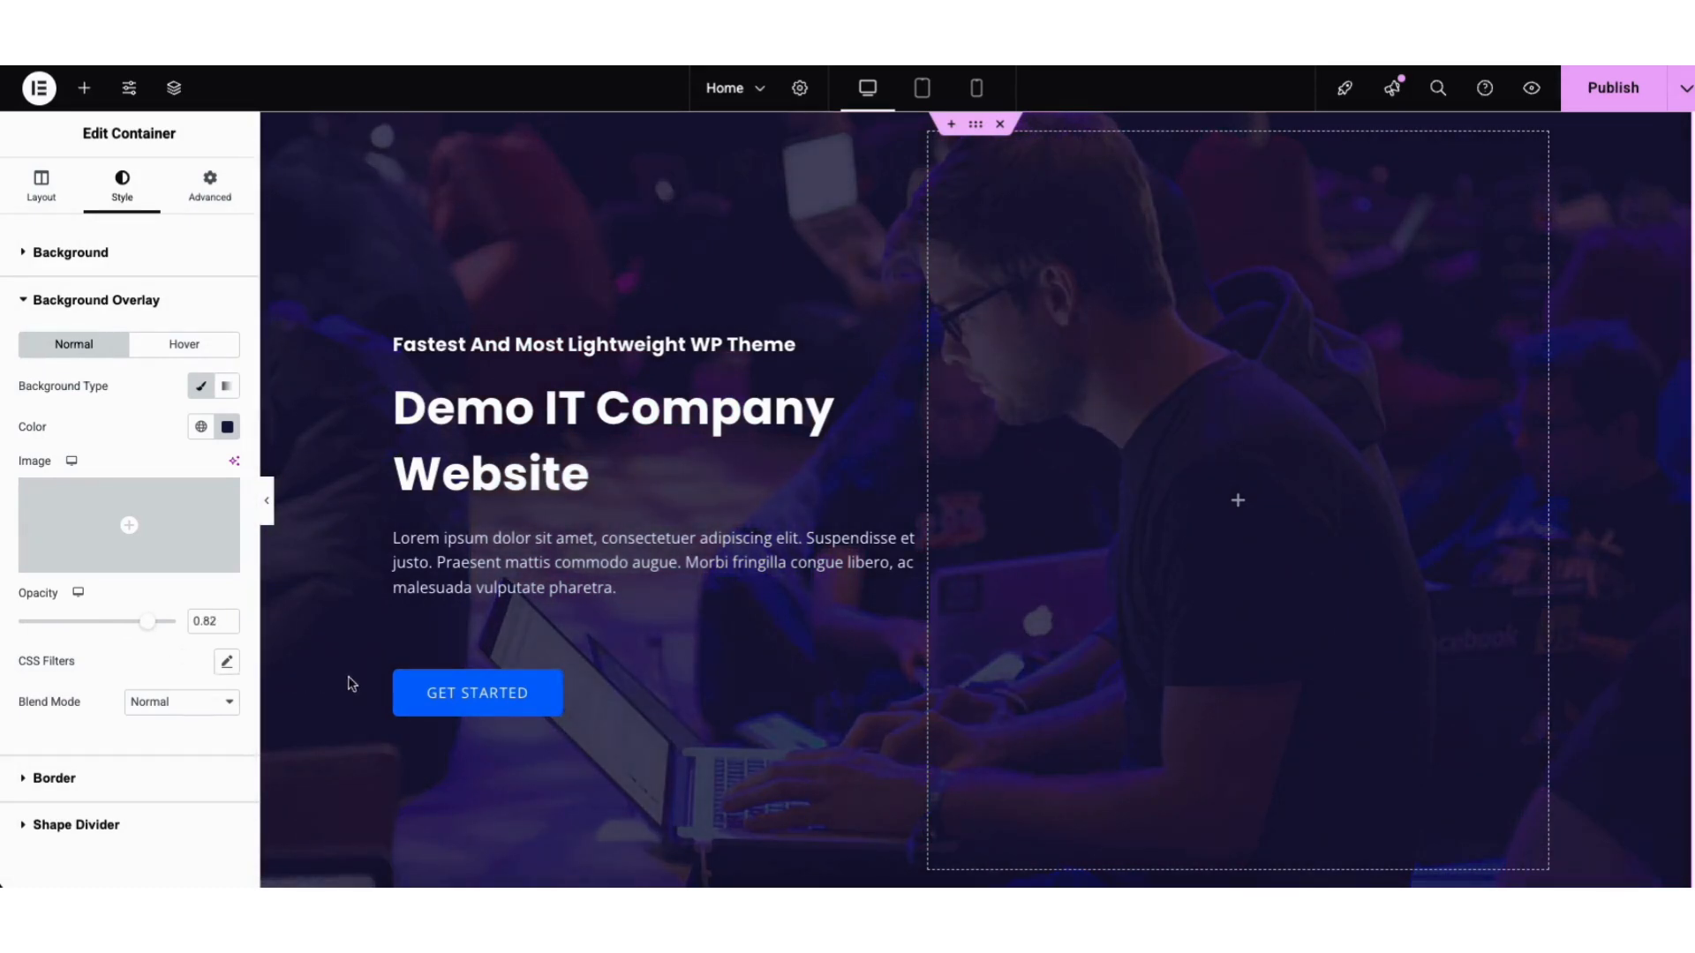
- Examine the hero Get Started button's text, link and icon options, and its normal and hover style settings
{"action": "left_click", "coordinate": [424, 701]}
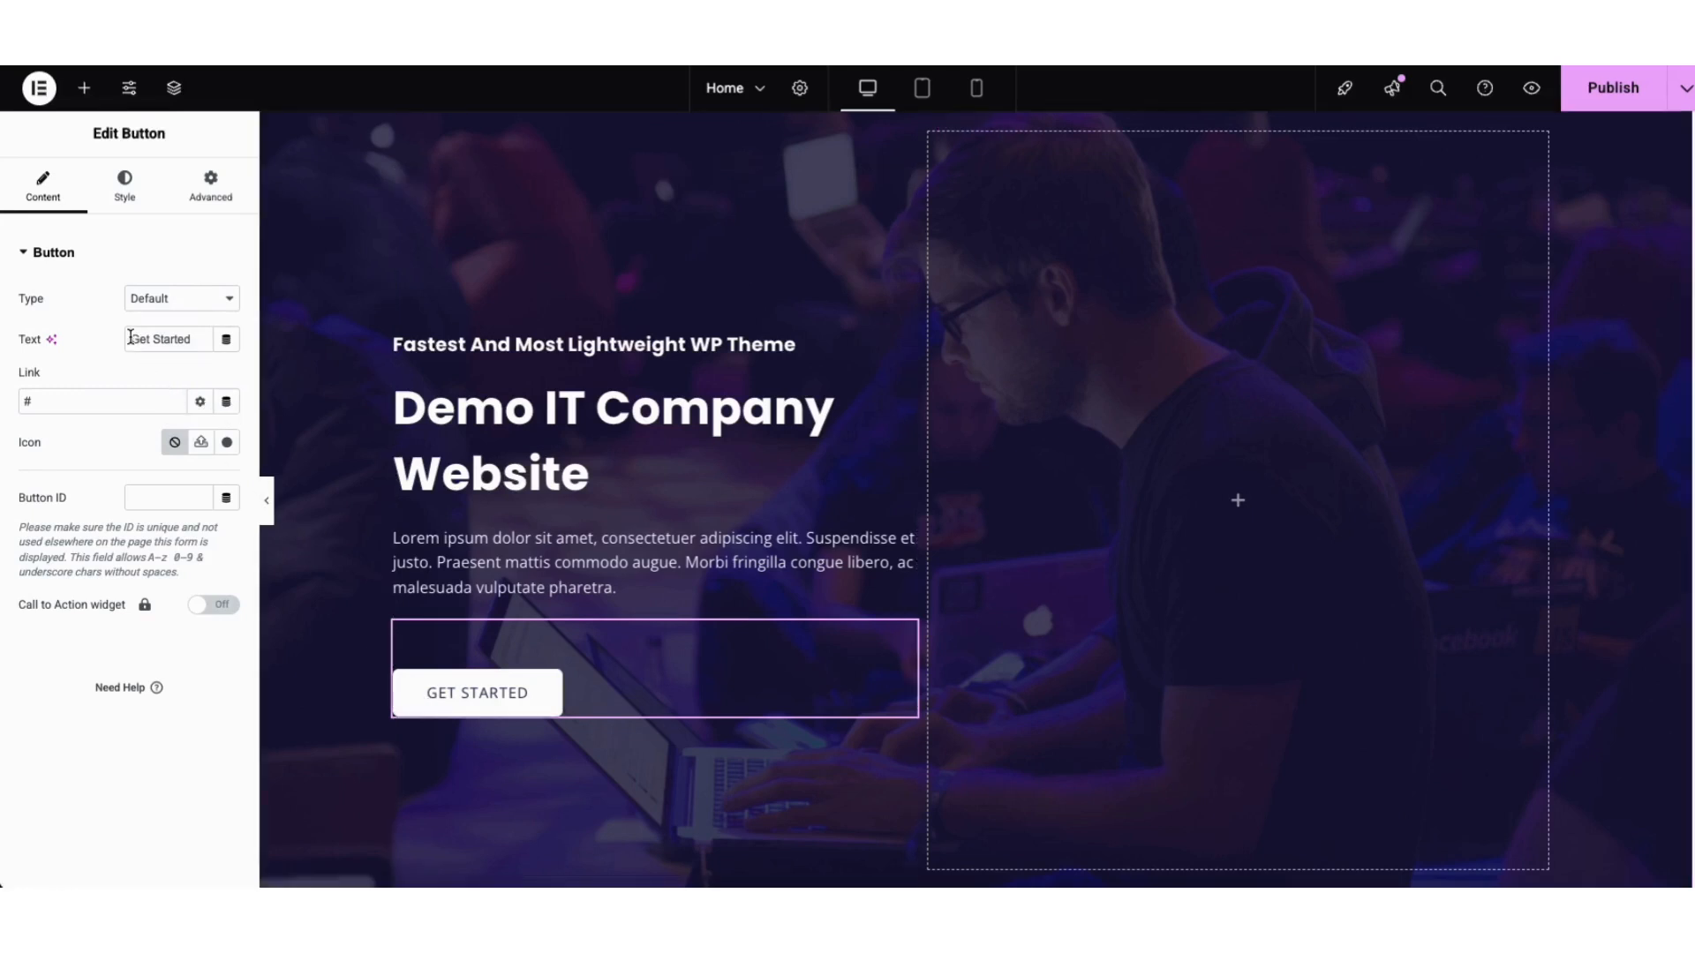
{"action": "left_click_drag", "start_coordinate": [129, 339], "coordinate": [221, 348]}
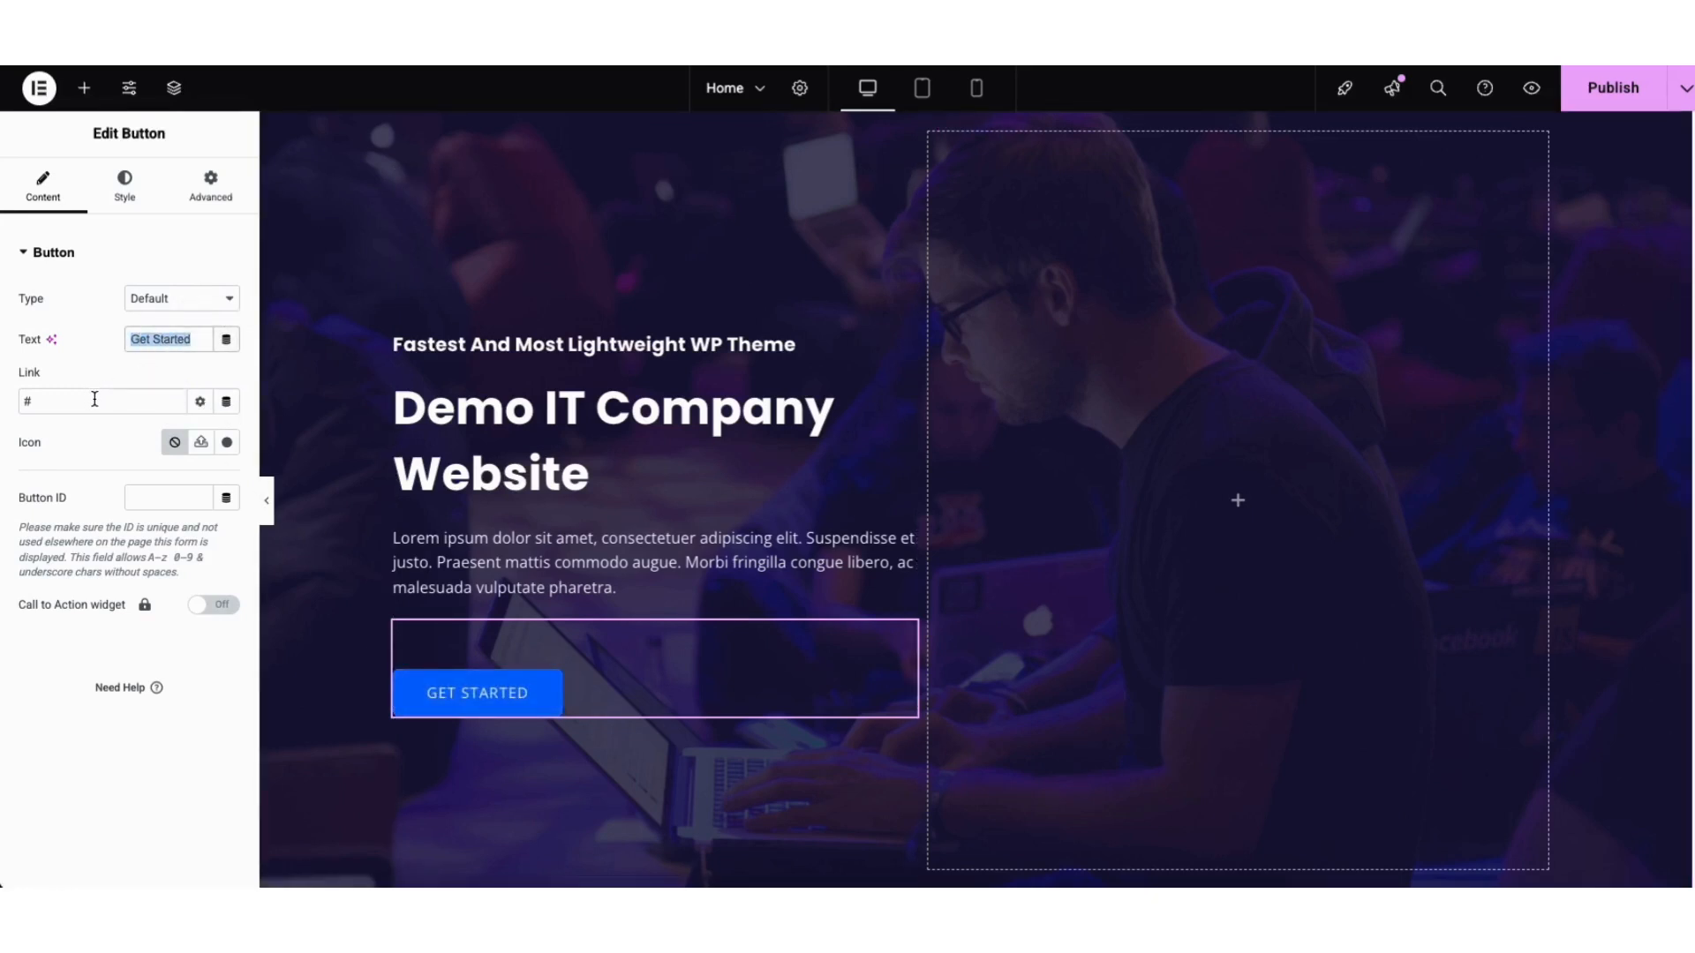
{"action": "left_click", "coordinate": [201, 401]}
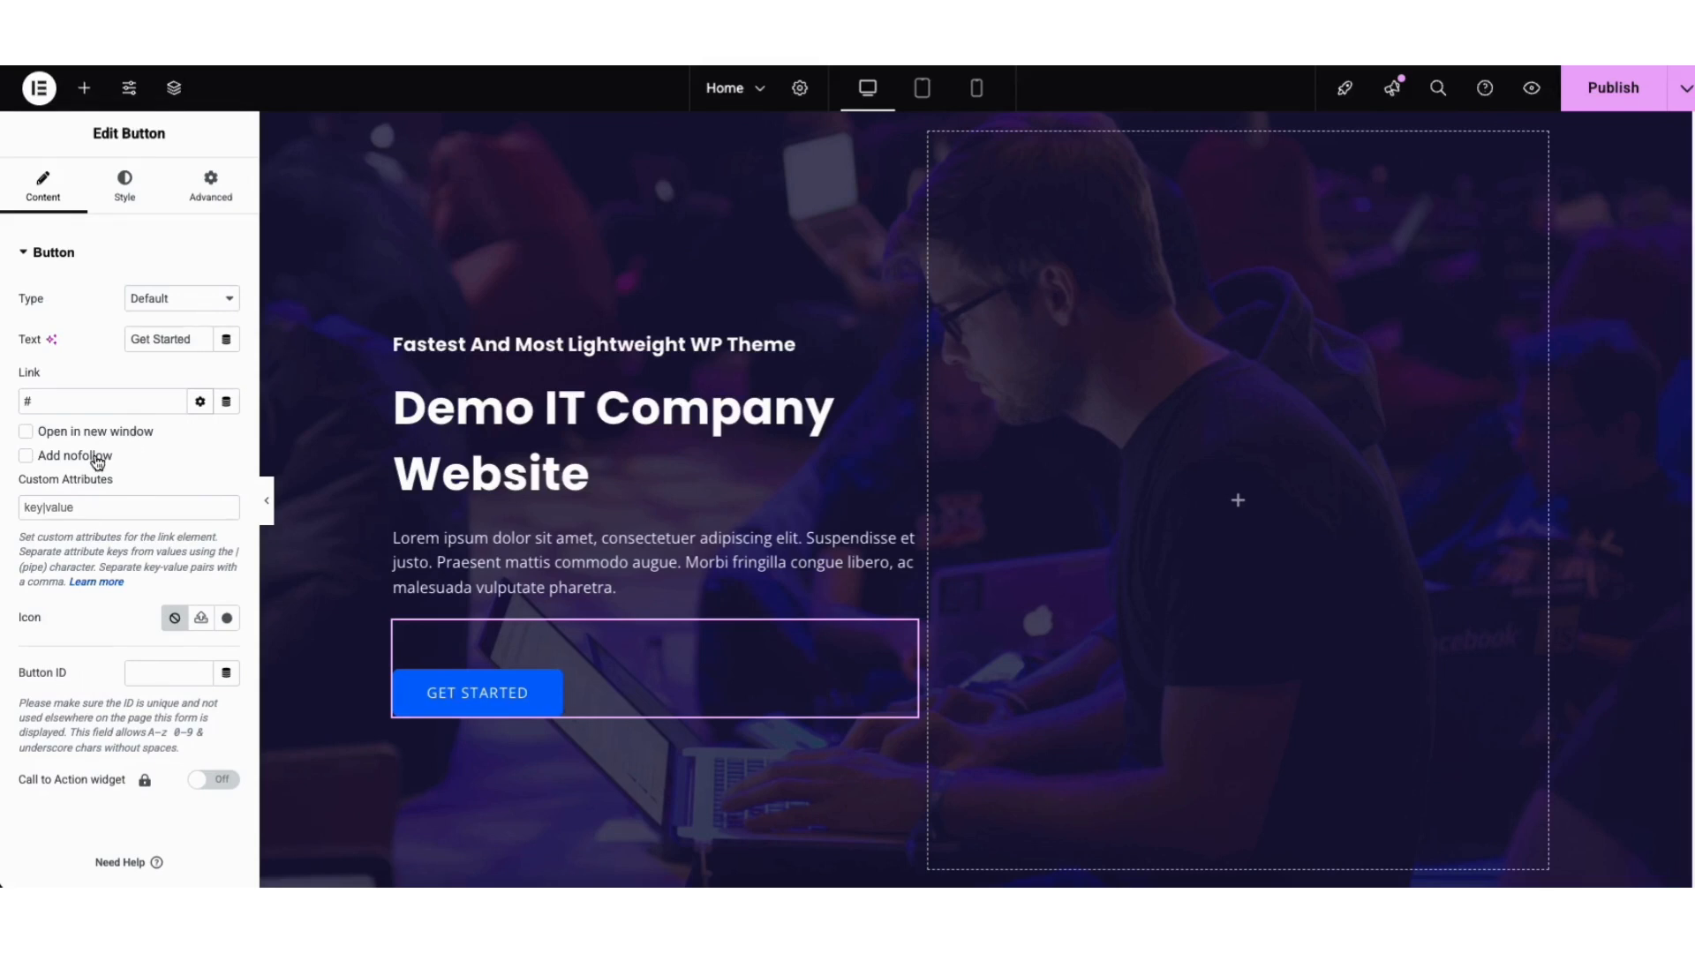
{"action": "left_click", "coordinate": [199, 406]}
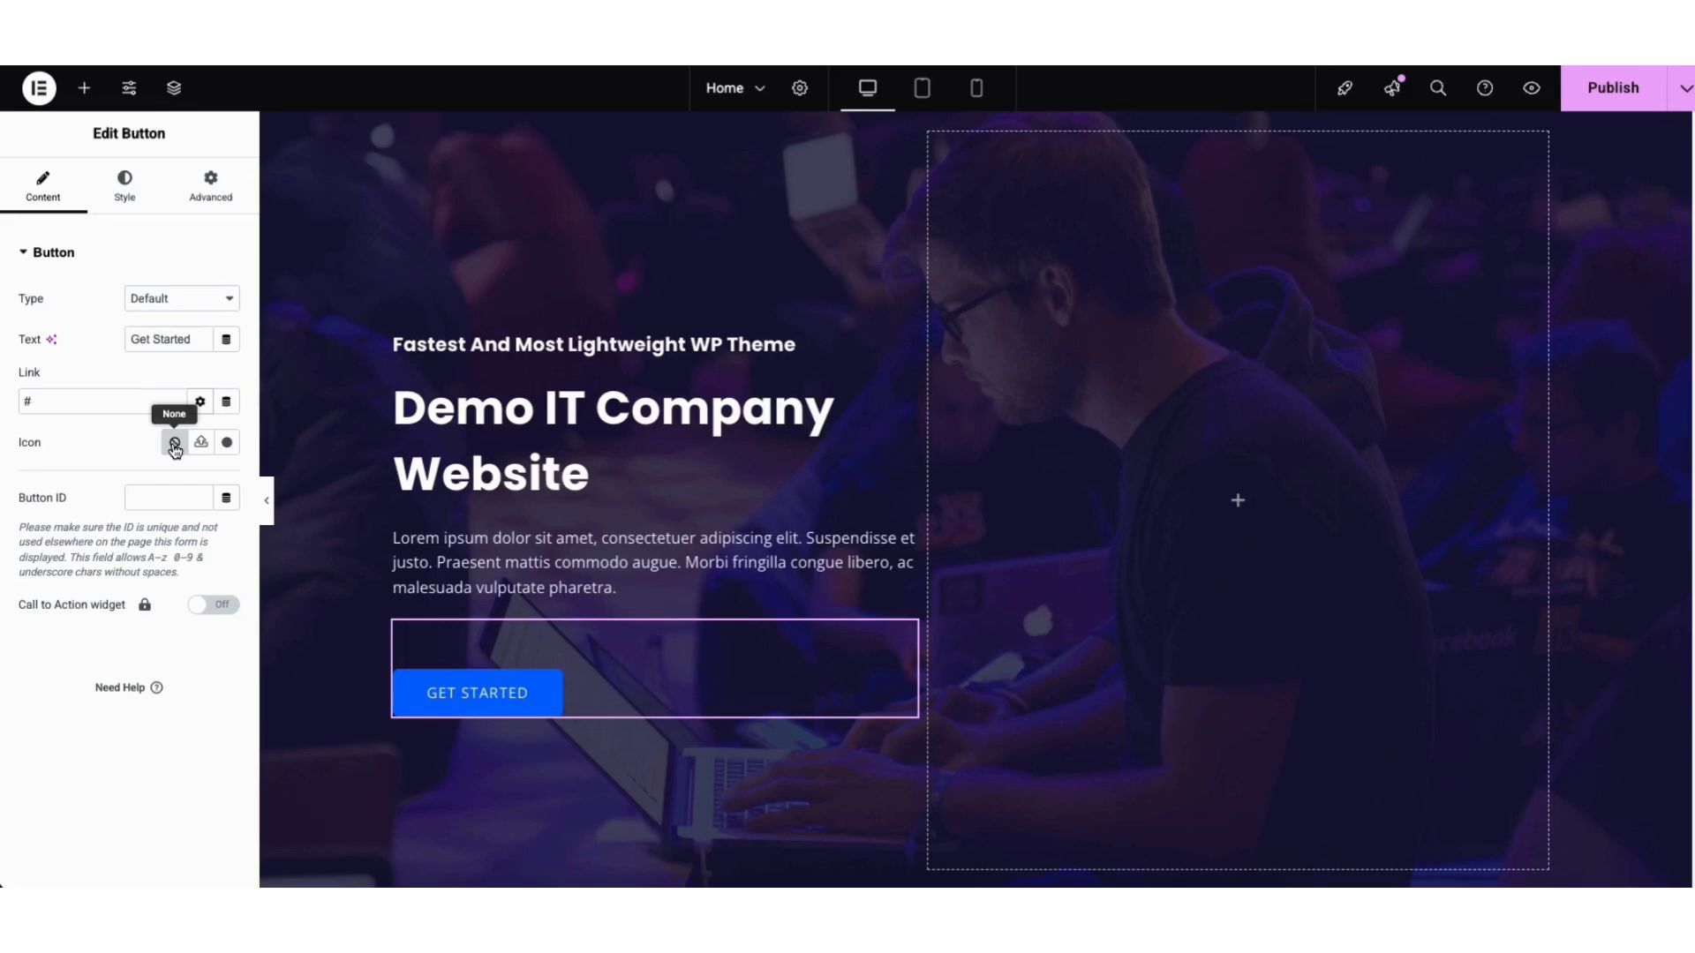
{"action": "left_click", "coordinate": [226, 444]}
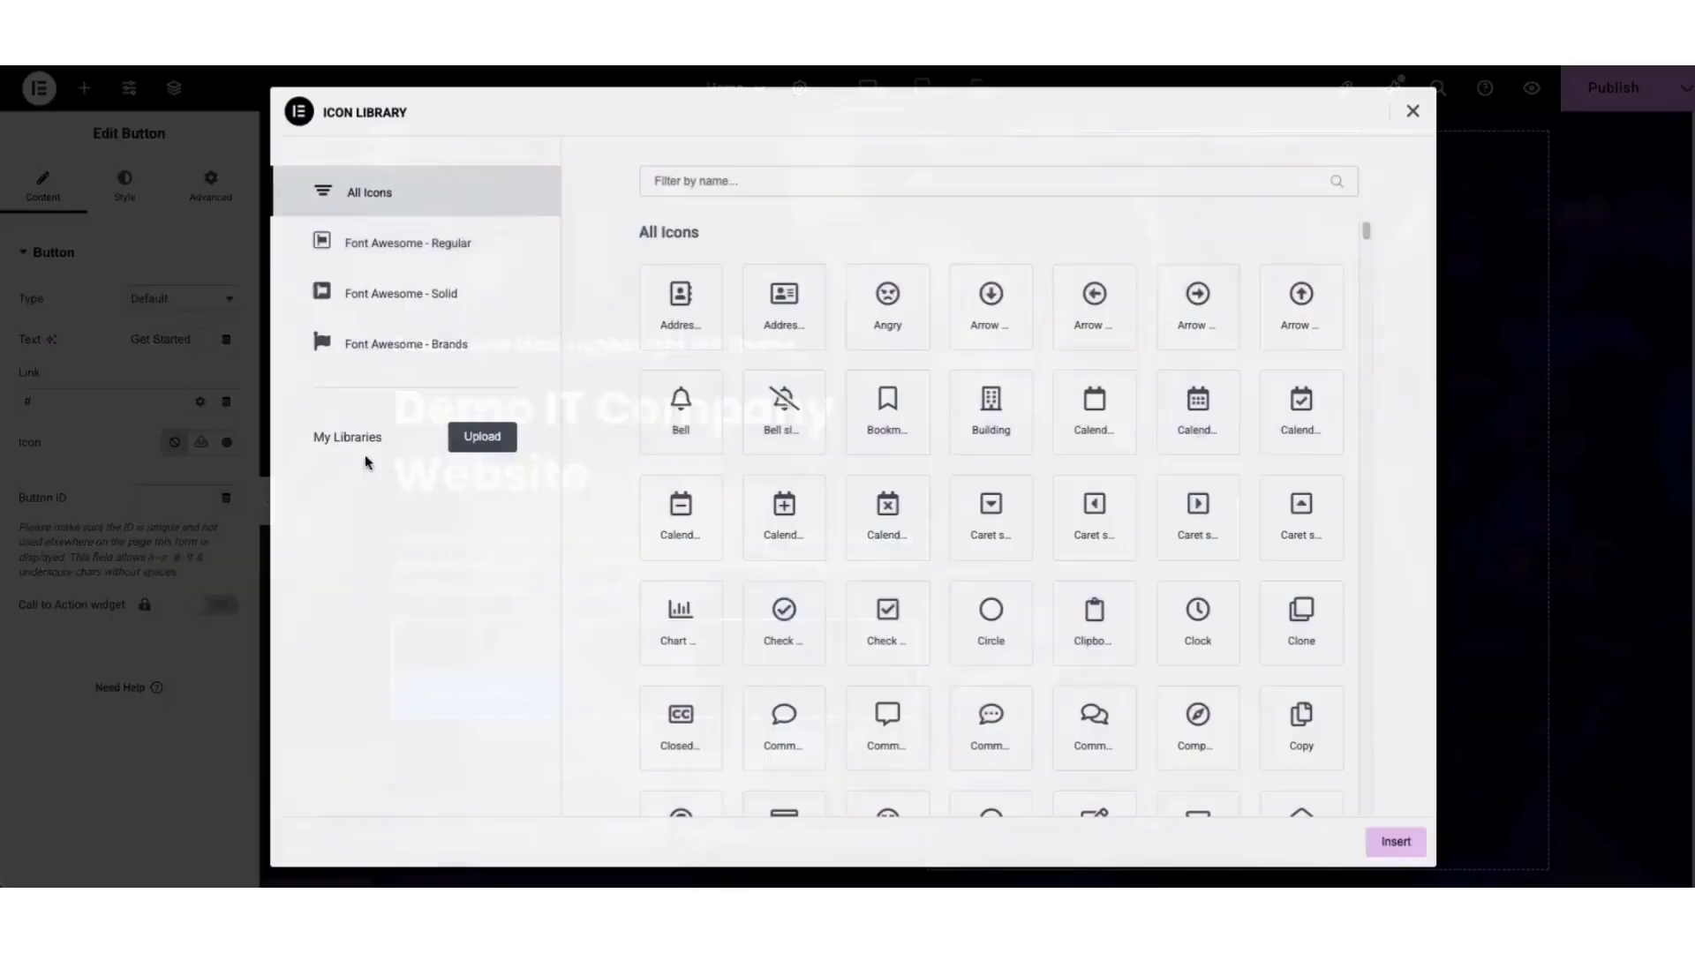
{"action": "left_click_drag", "start_coordinate": [1365, 230], "coordinate": [1359, 288]}
{"action": "left_click", "coordinate": [1412, 110]}
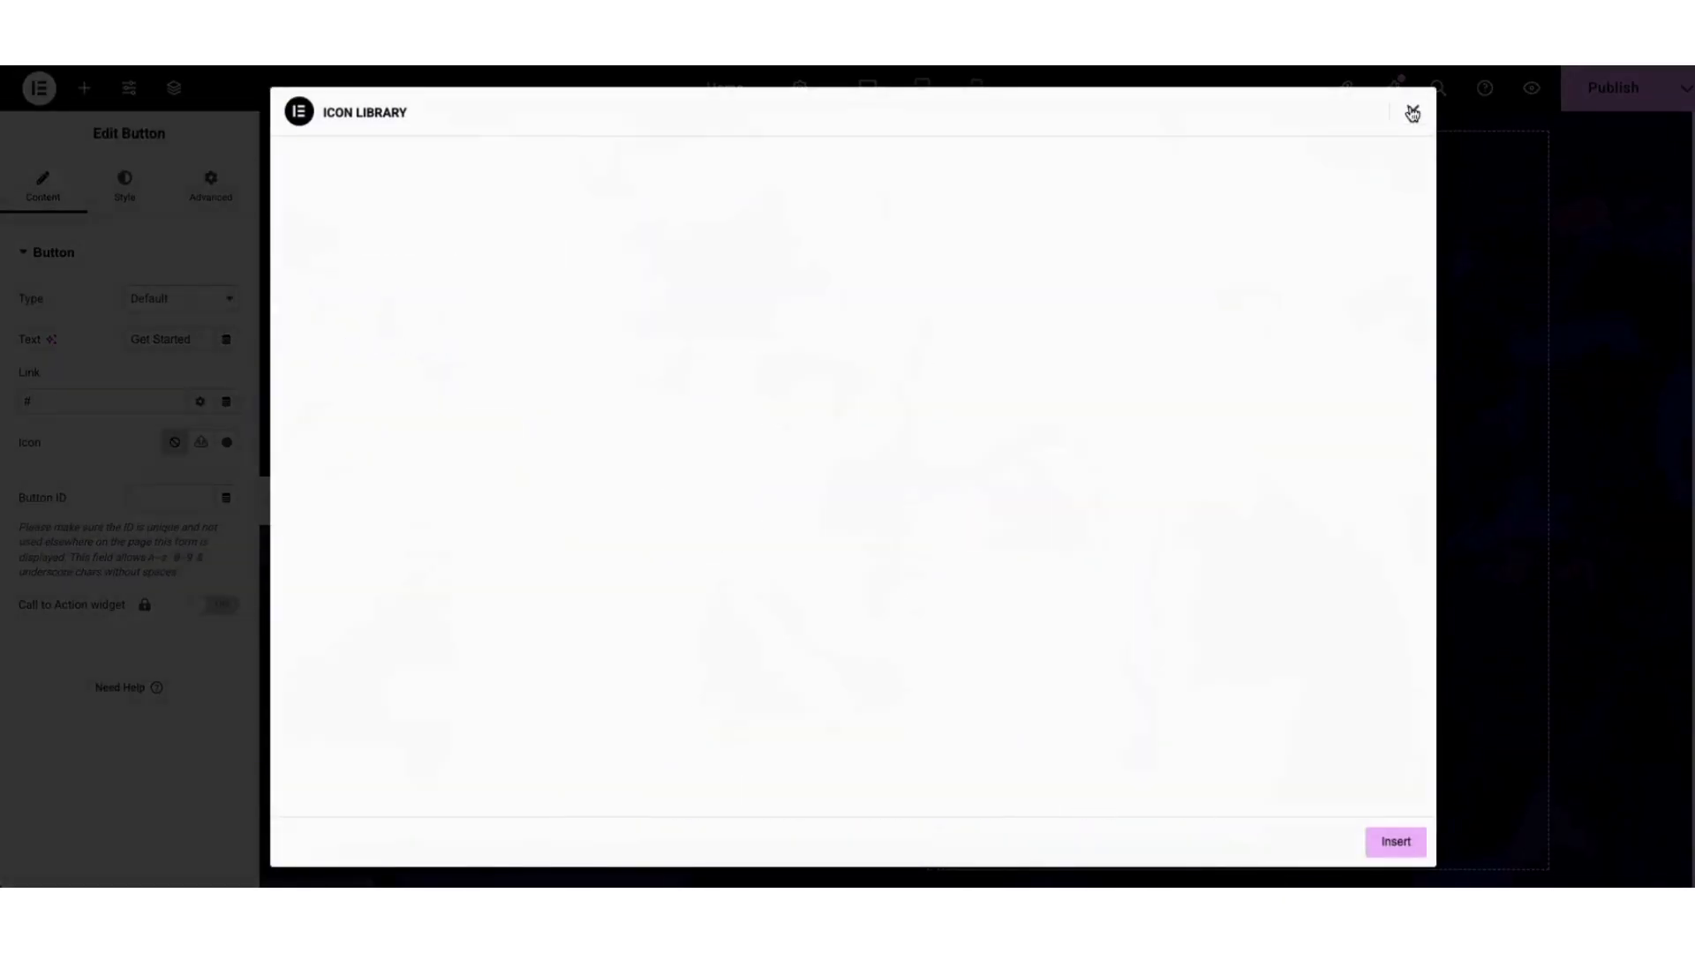
{"action": "left_click", "coordinate": [120, 196]}
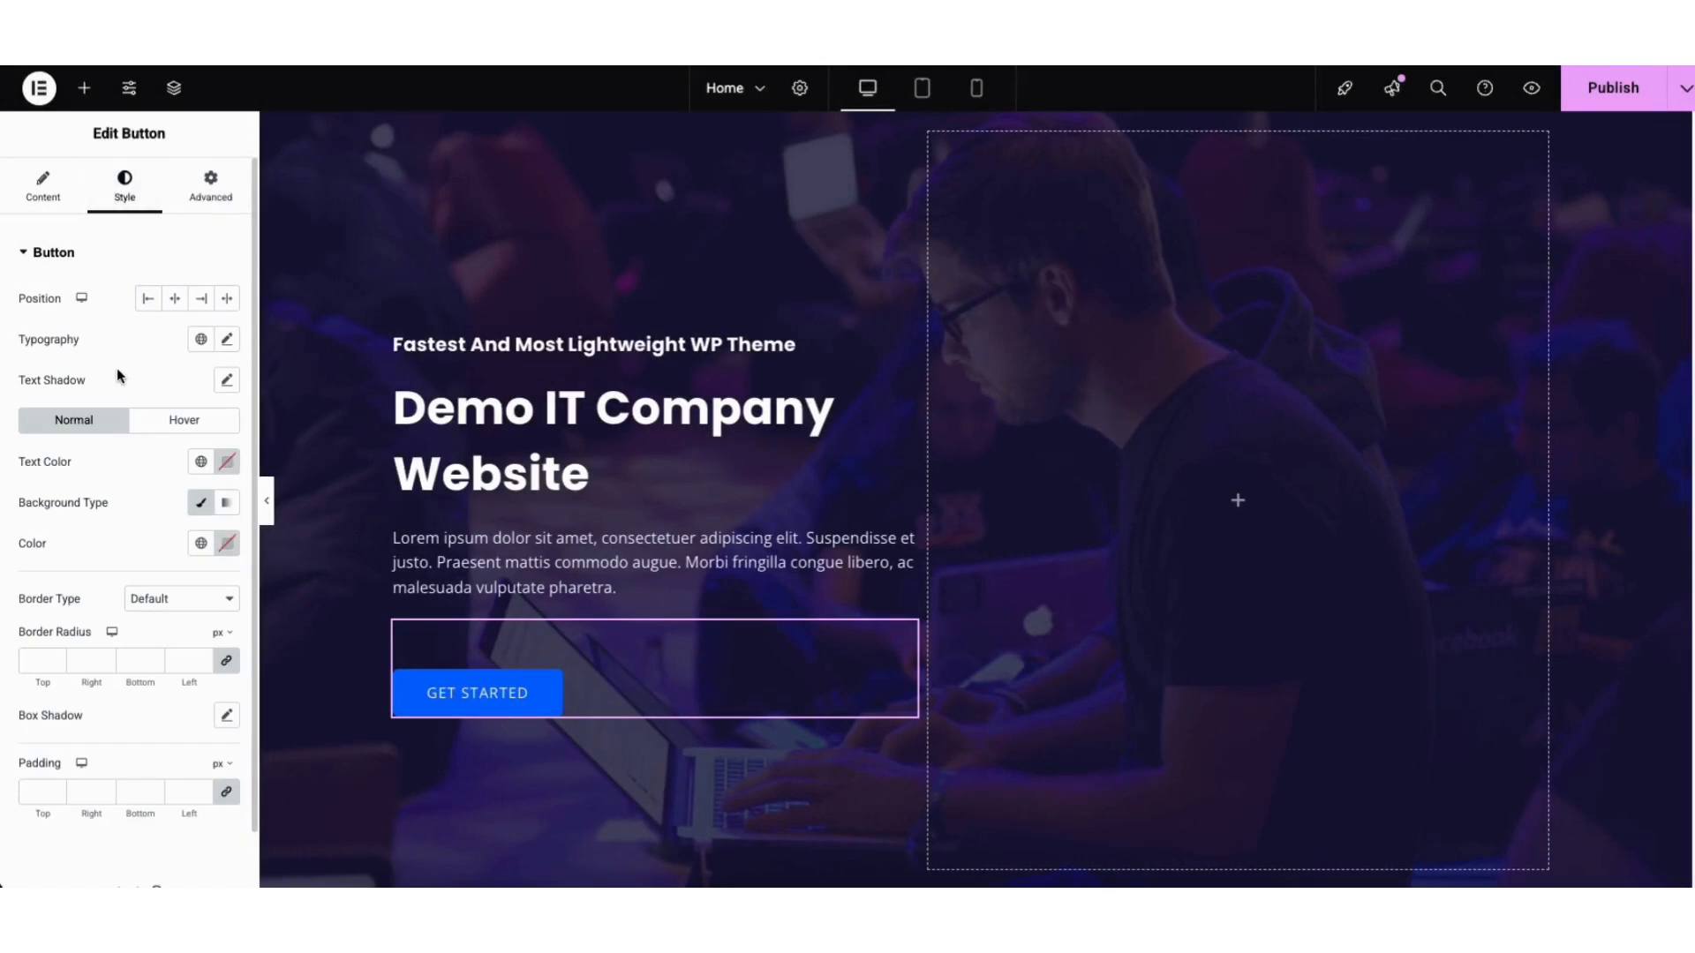
{"action": "left_click", "coordinate": [166, 424]}
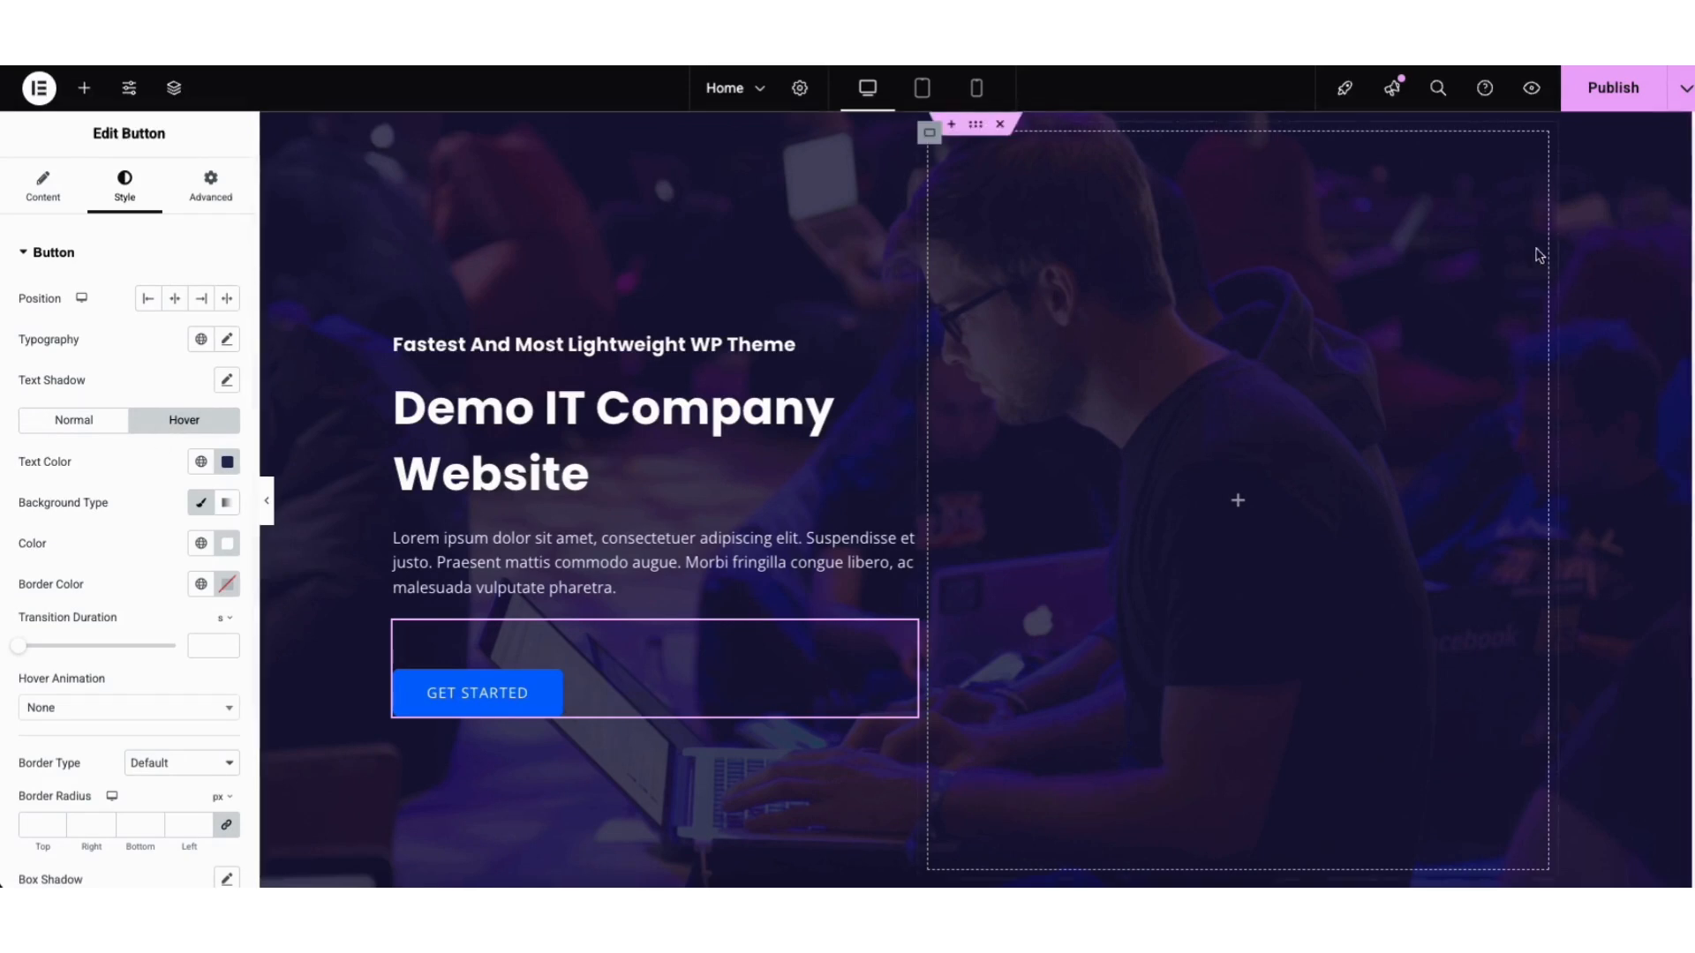
- Examine the Design icon box's content settings under "How can we help you?", including its icon library, title and description
{"action": "scroll", "coordinate": [499, 421], "scroll_direction": "down", "scroll_amount": 10}
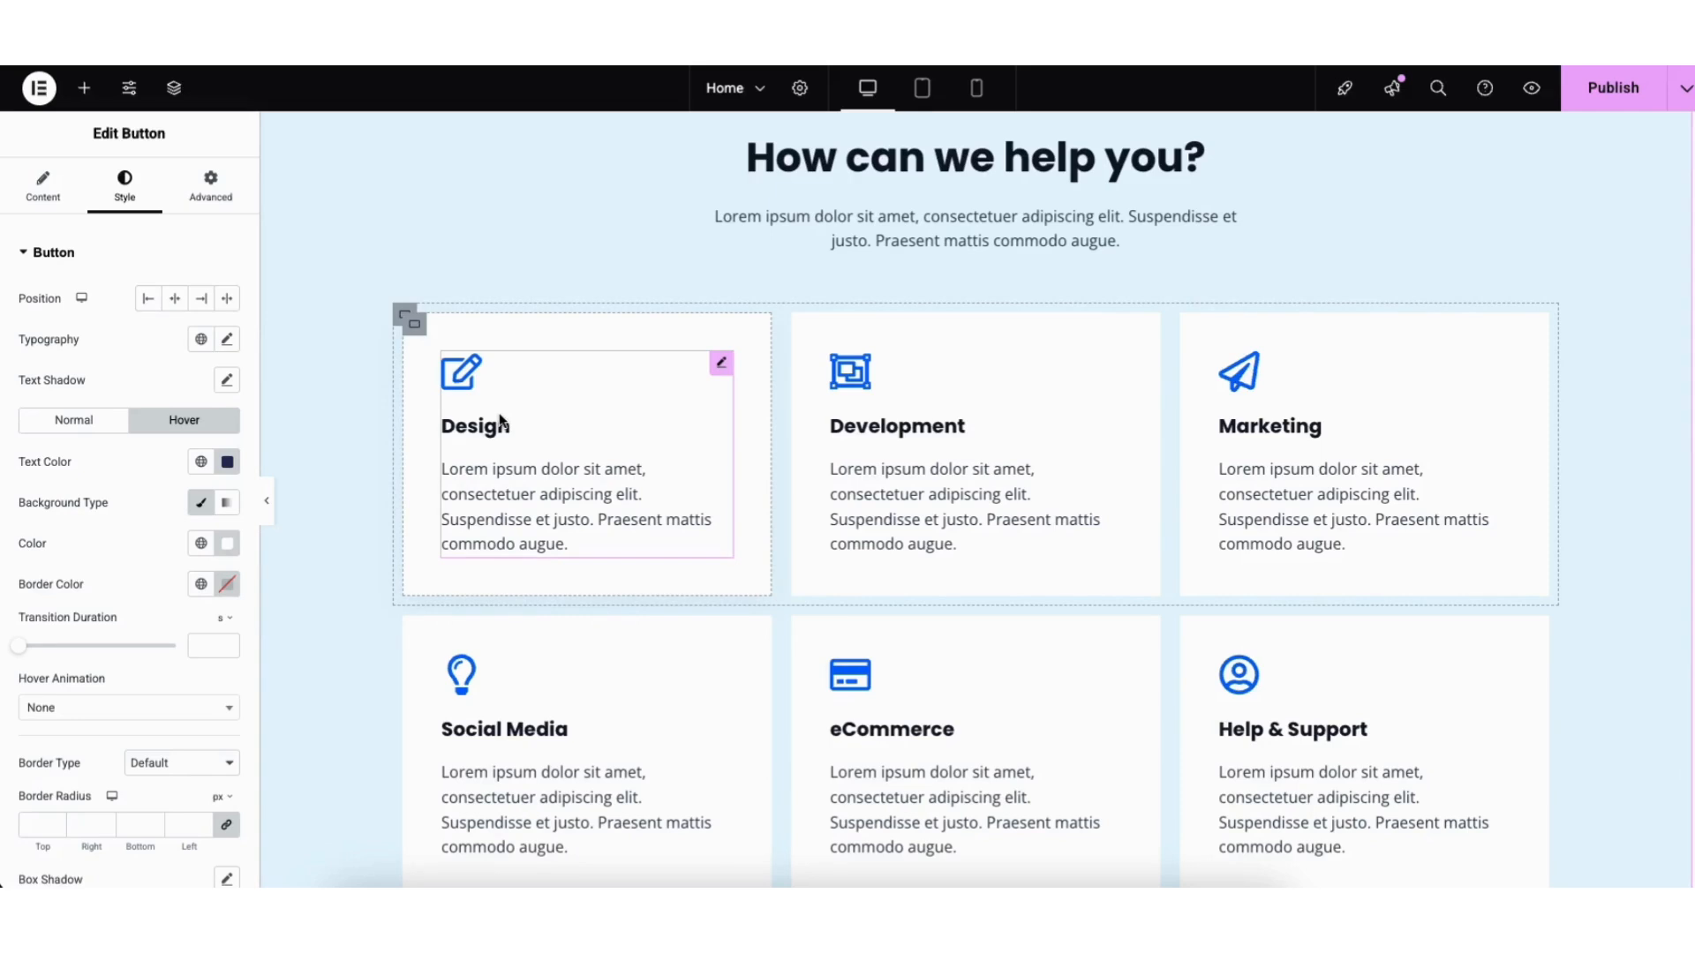
{"action": "left_click", "coordinate": [500, 420]}
{"action": "mouse_move", "coordinate": [164, 379]}
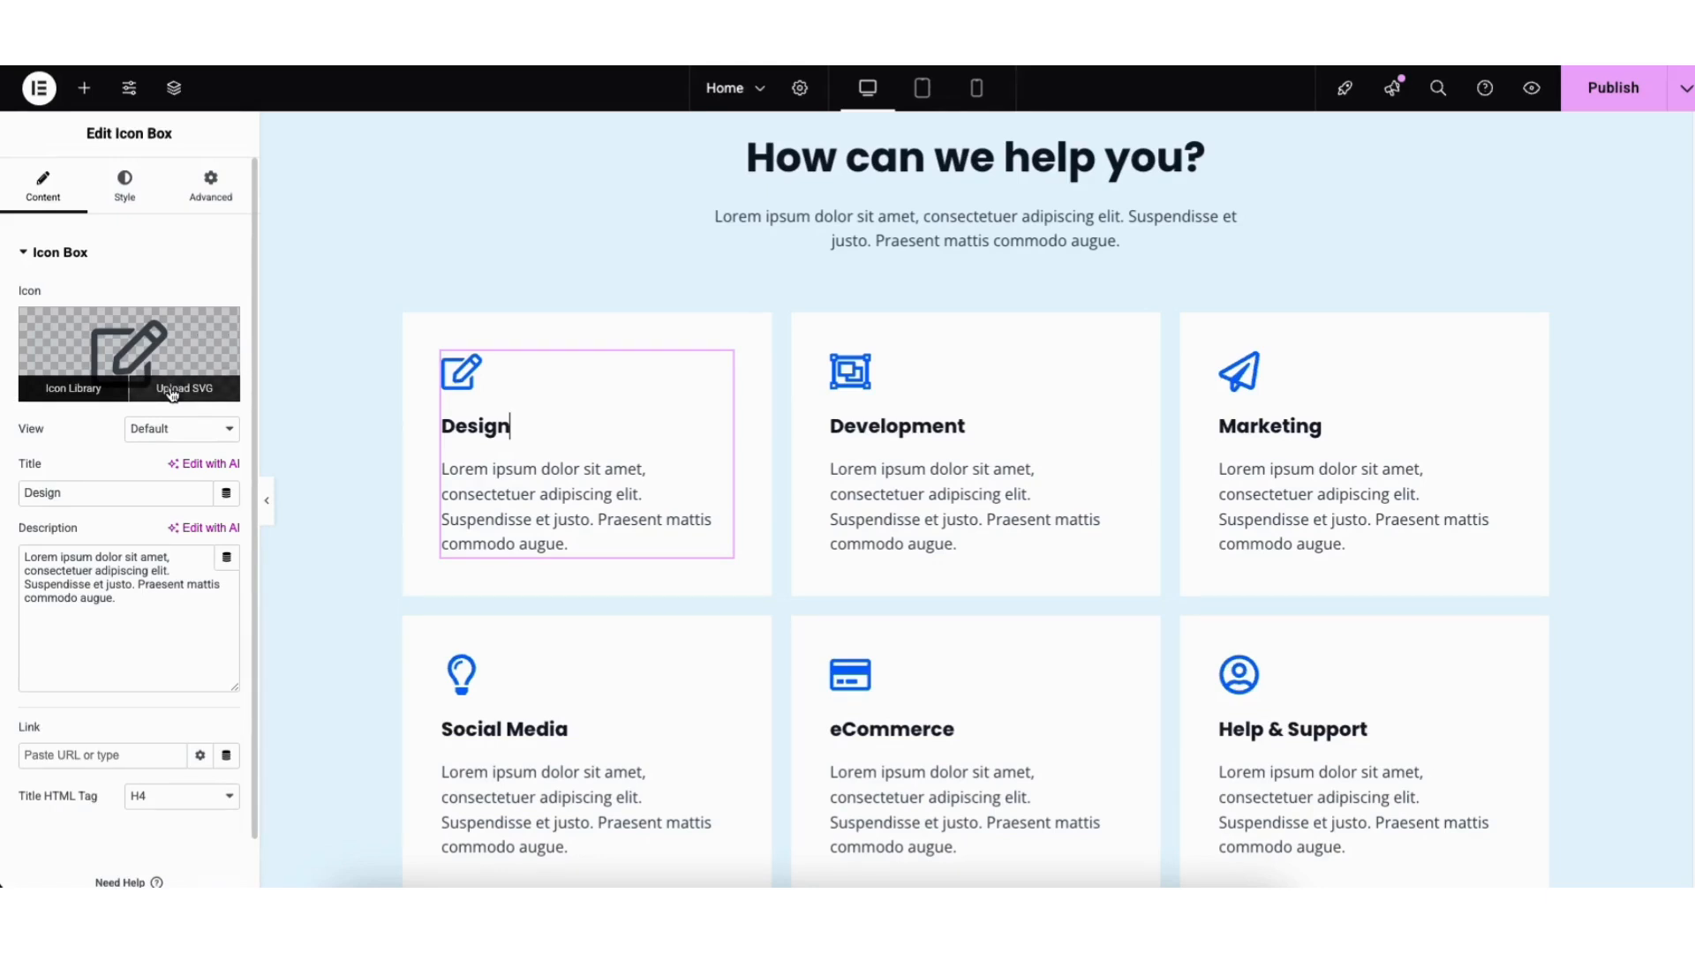
{"action": "left_click", "coordinate": [87, 391]}
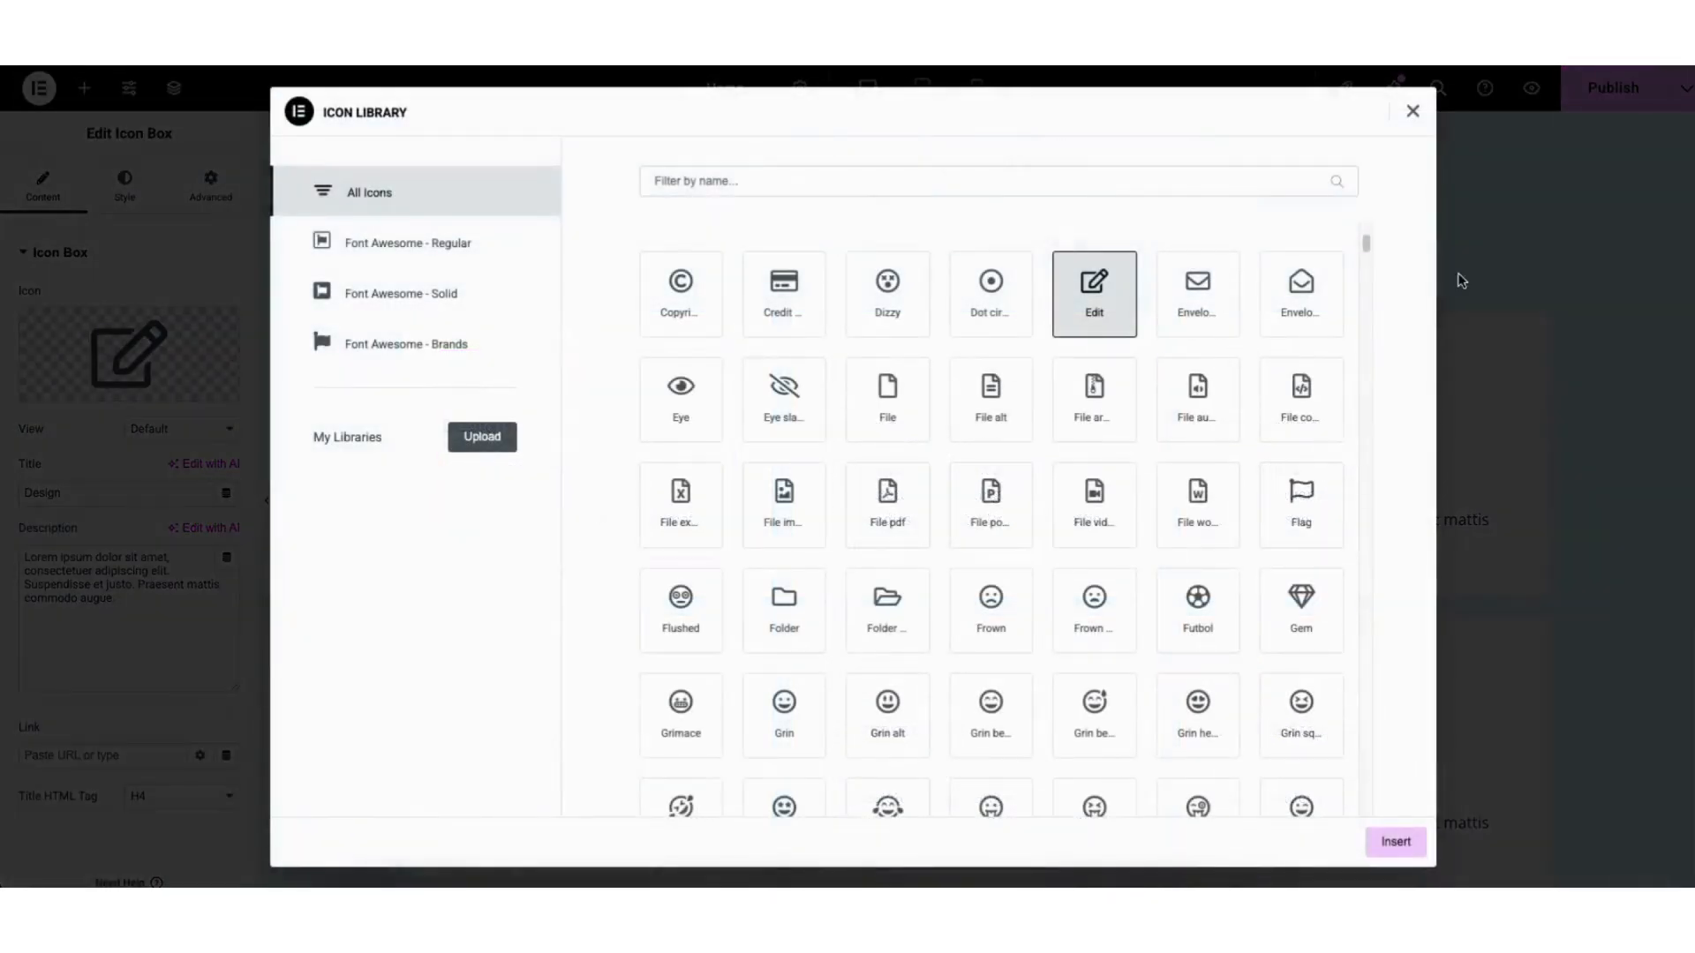
{"action": "left_click_drag", "start_coordinate": [1366, 242], "coordinate": [1368, 286]}
{"action": "left_click", "coordinate": [1412, 111]}
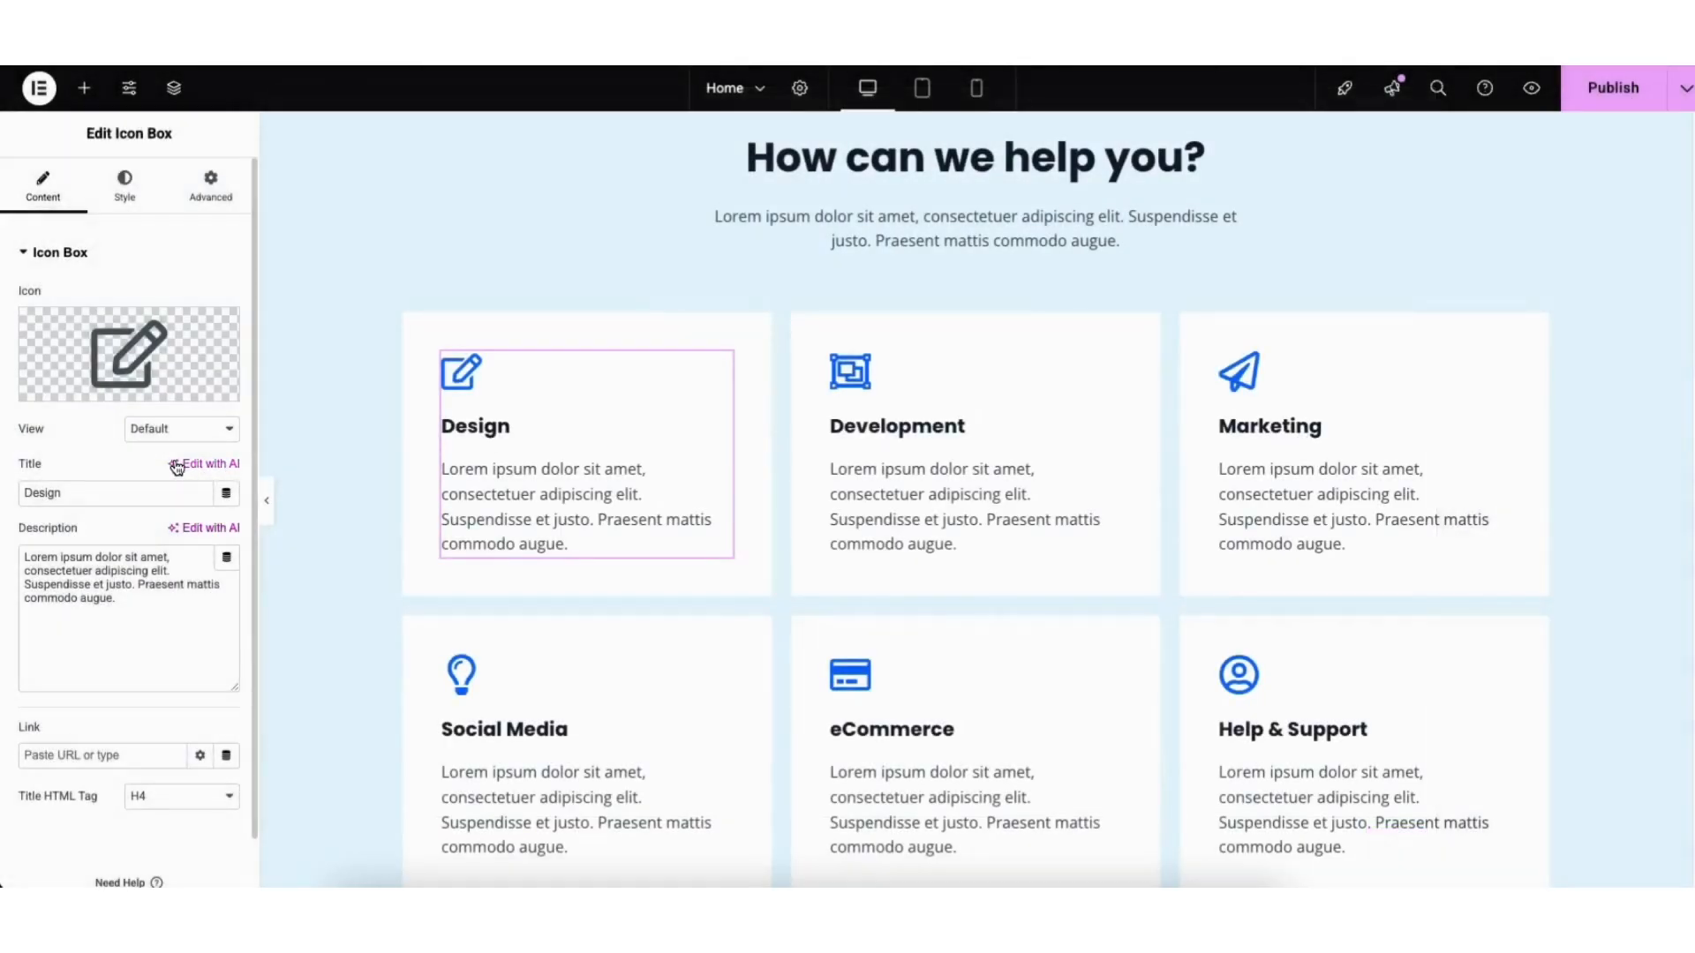
{"action": "double_click", "coordinate": [61, 492]}
{"action": "left_click_drag", "start_coordinate": [119, 600], "coordinate": [76, 584]}
{"action": "left_click", "coordinate": [77, 569]}
- Examine the Design icon box's style options for the box, the icon's hover state, and the title and description
{"action": "left_click", "coordinate": [125, 184]}
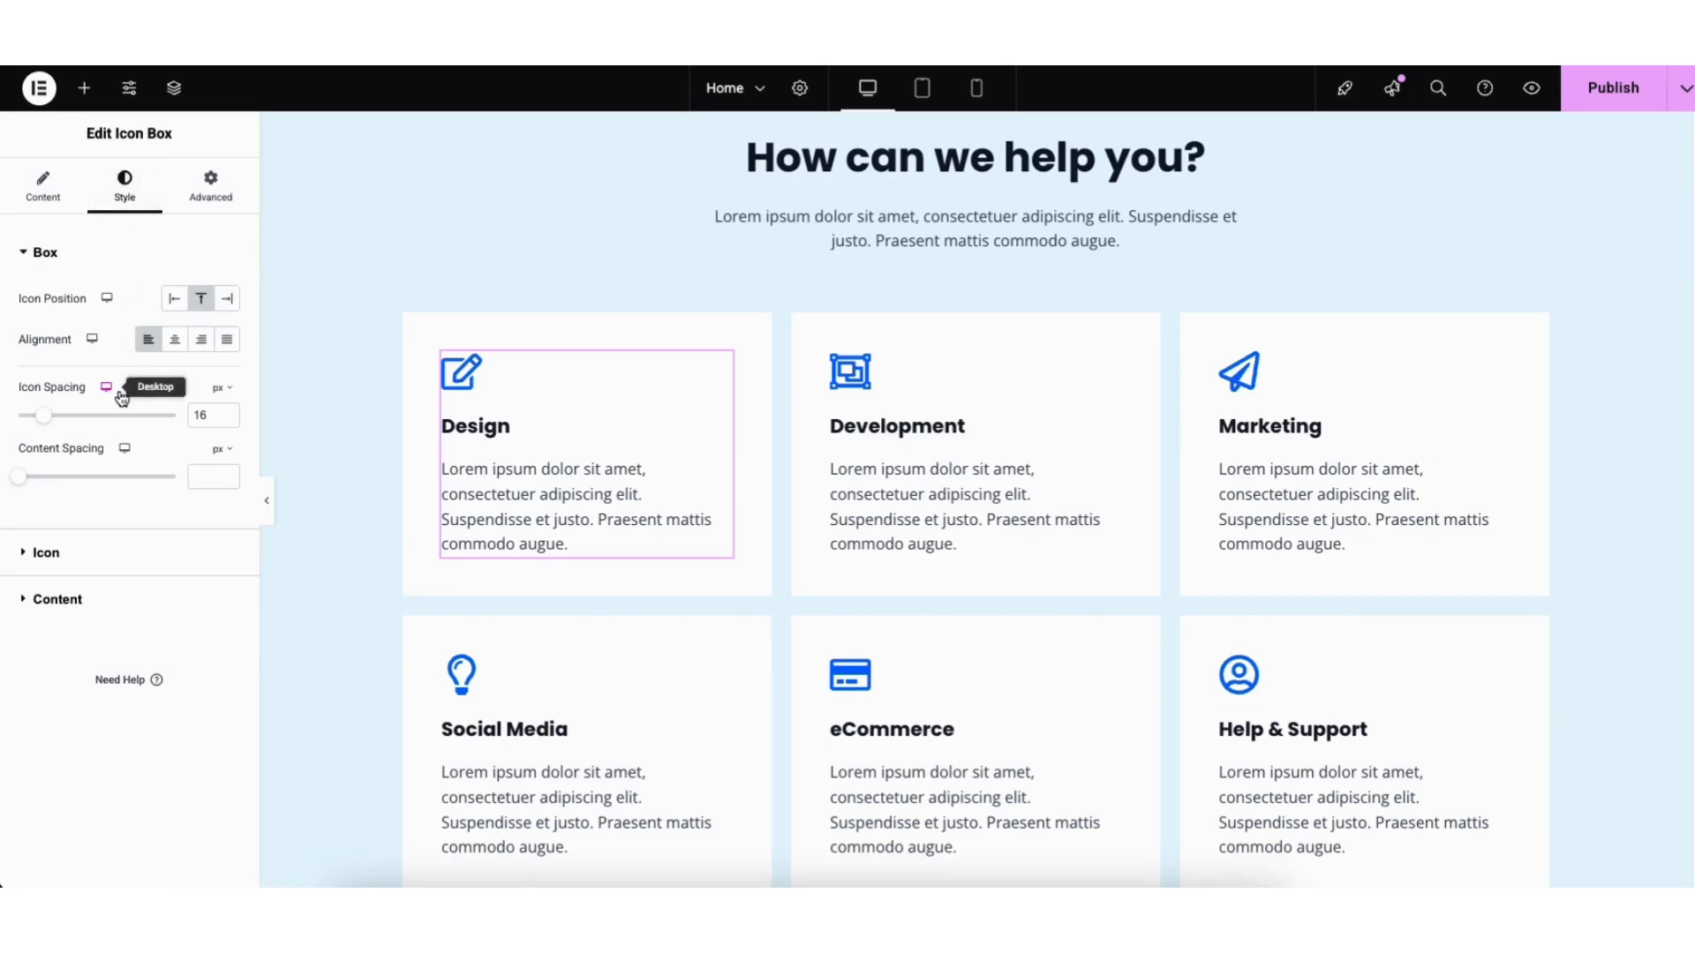
{"action": "left_click", "coordinate": [66, 551]}
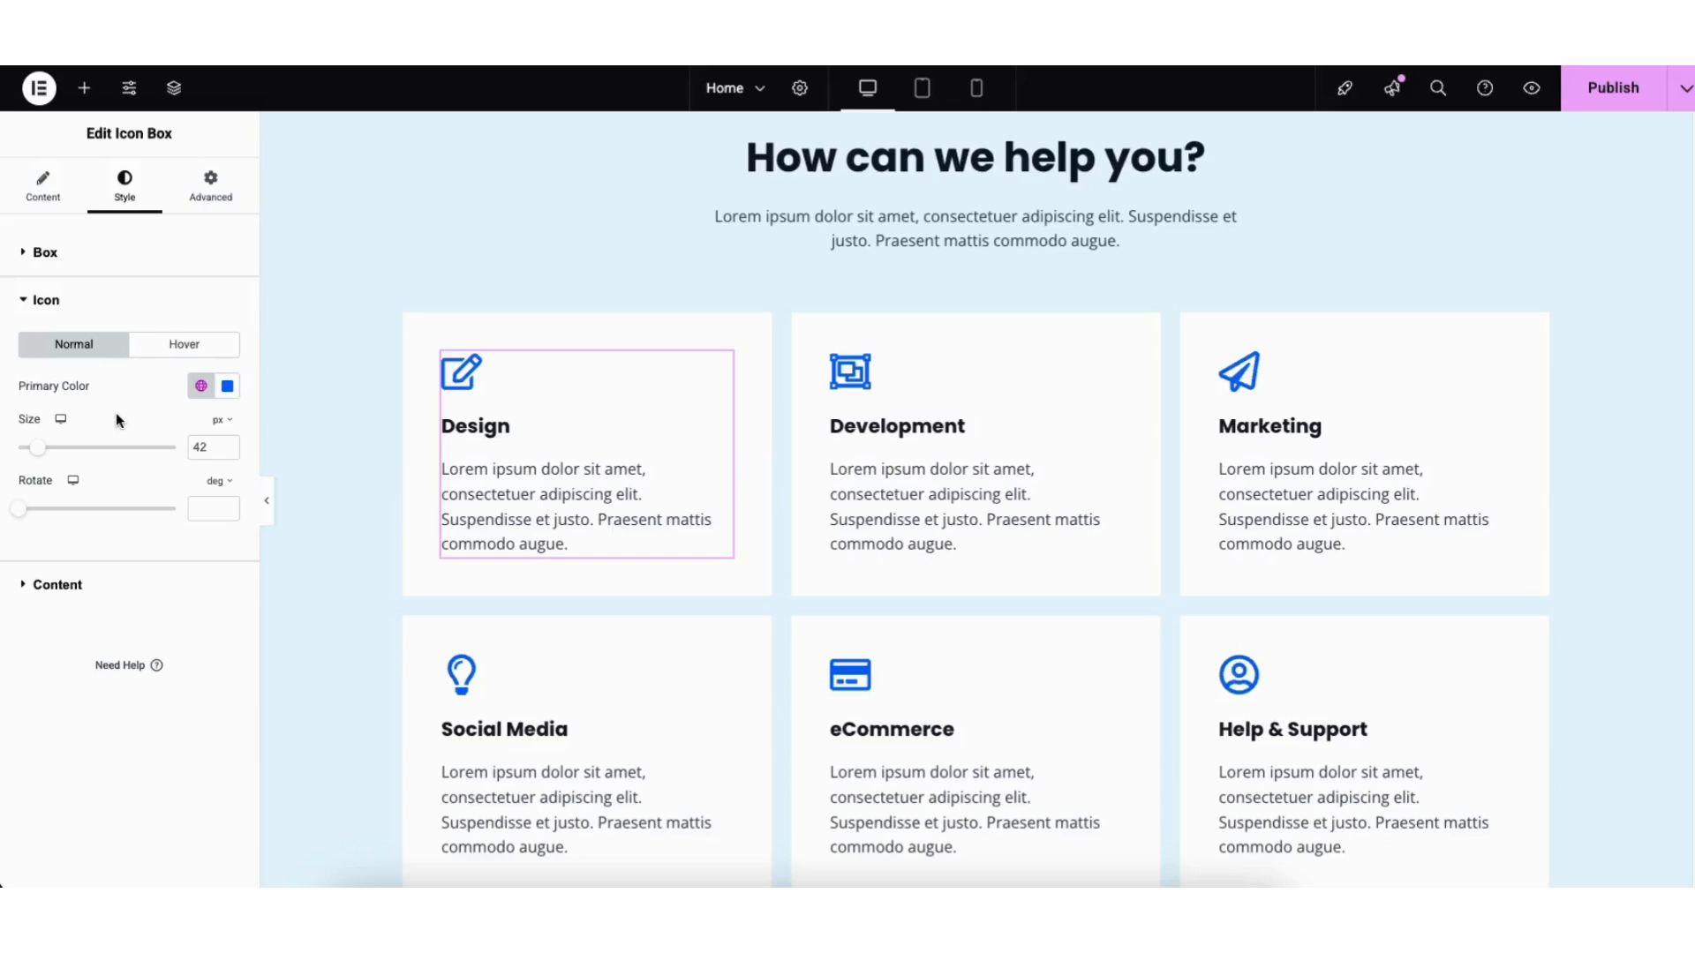
{"action": "left_click", "coordinate": [160, 350]}
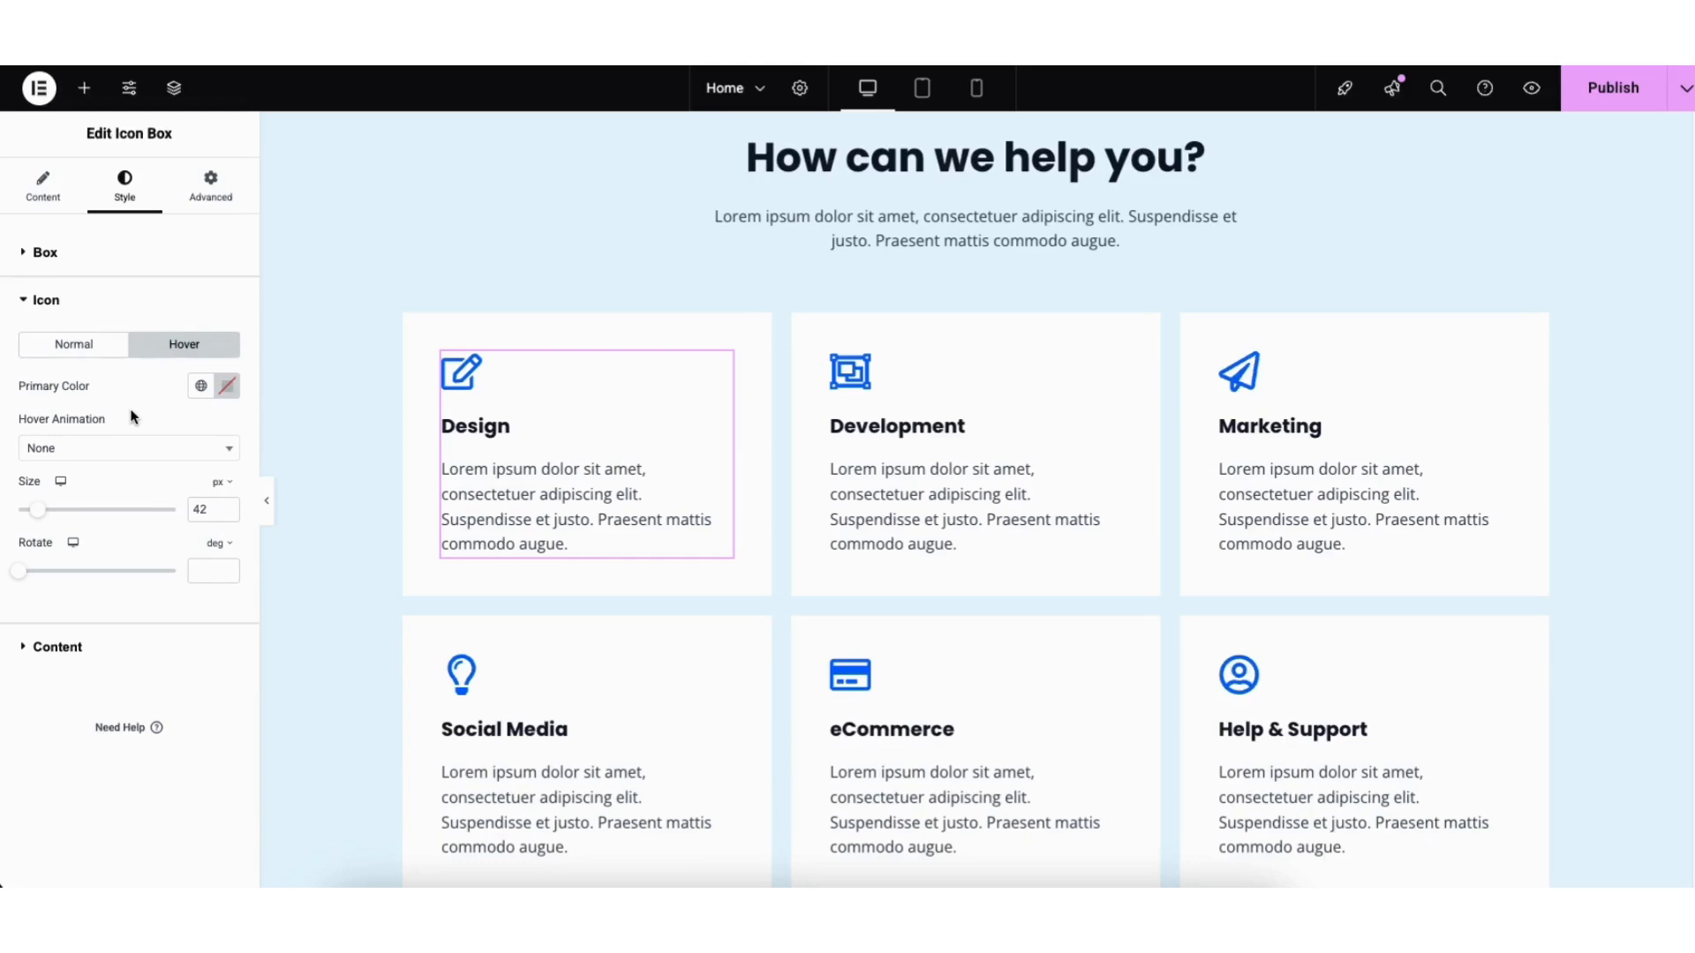
{"action": "left_click", "coordinate": [64, 648]}
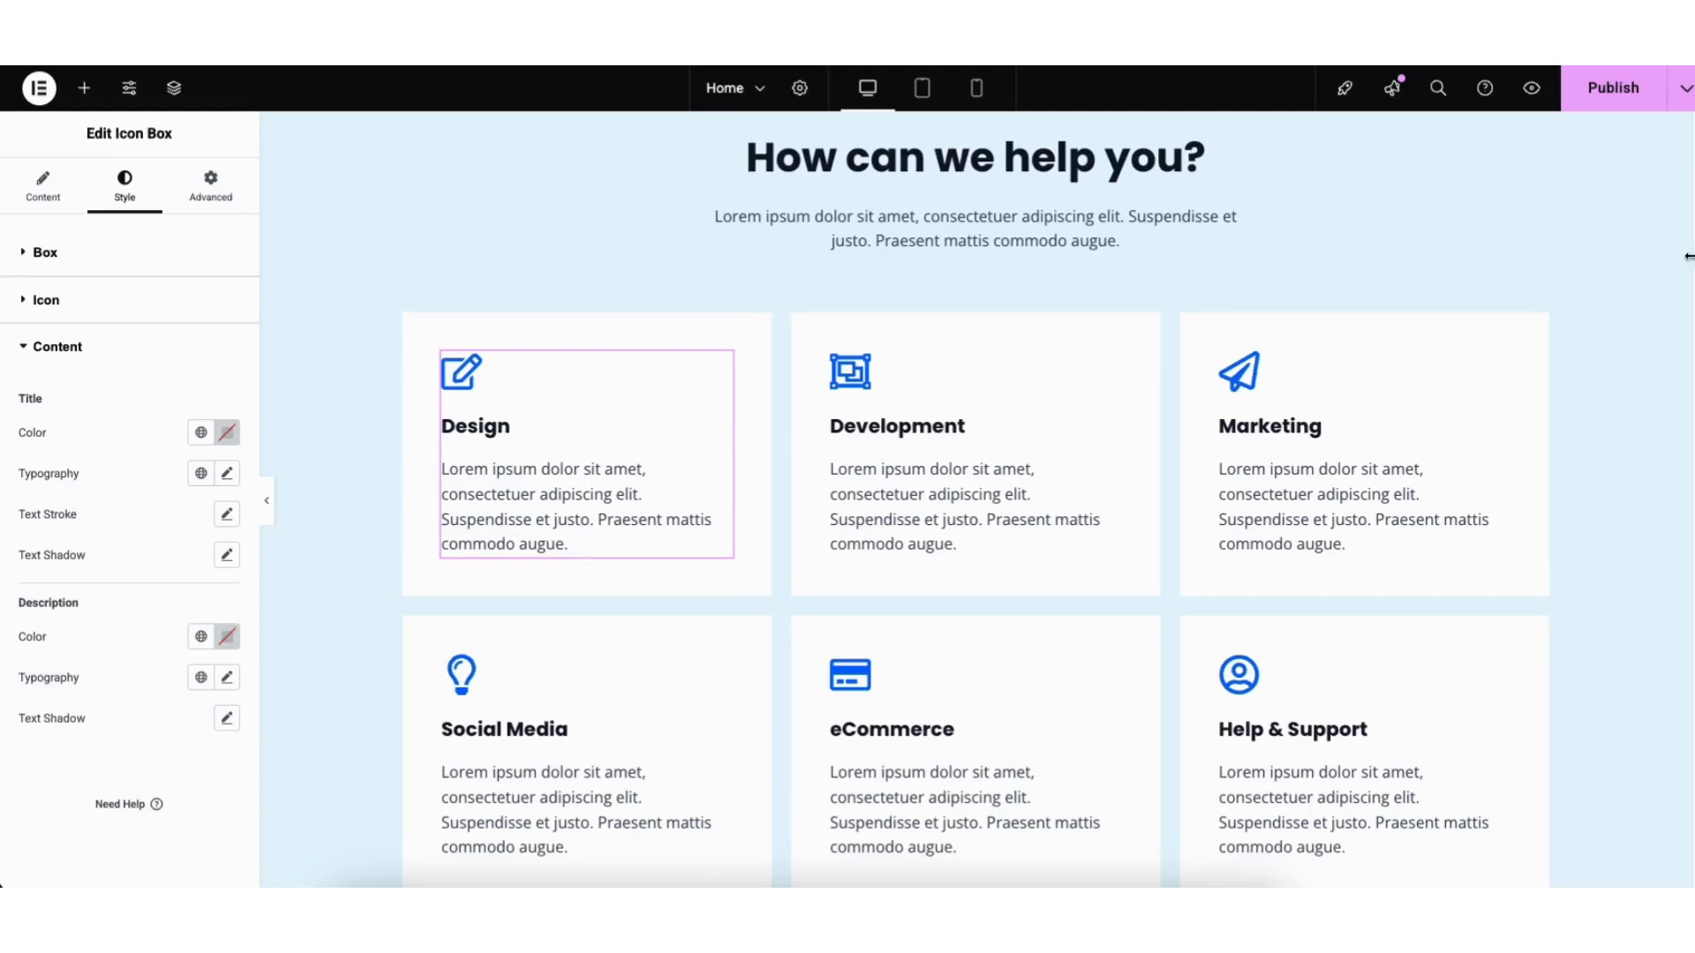
- Try adding a Heading widget beneath the Our Customers paragraph and delete it again
{"action": "scroll", "coordinate": [1683, 332], "scroll_direction": "down", "scroll_amount": 10}
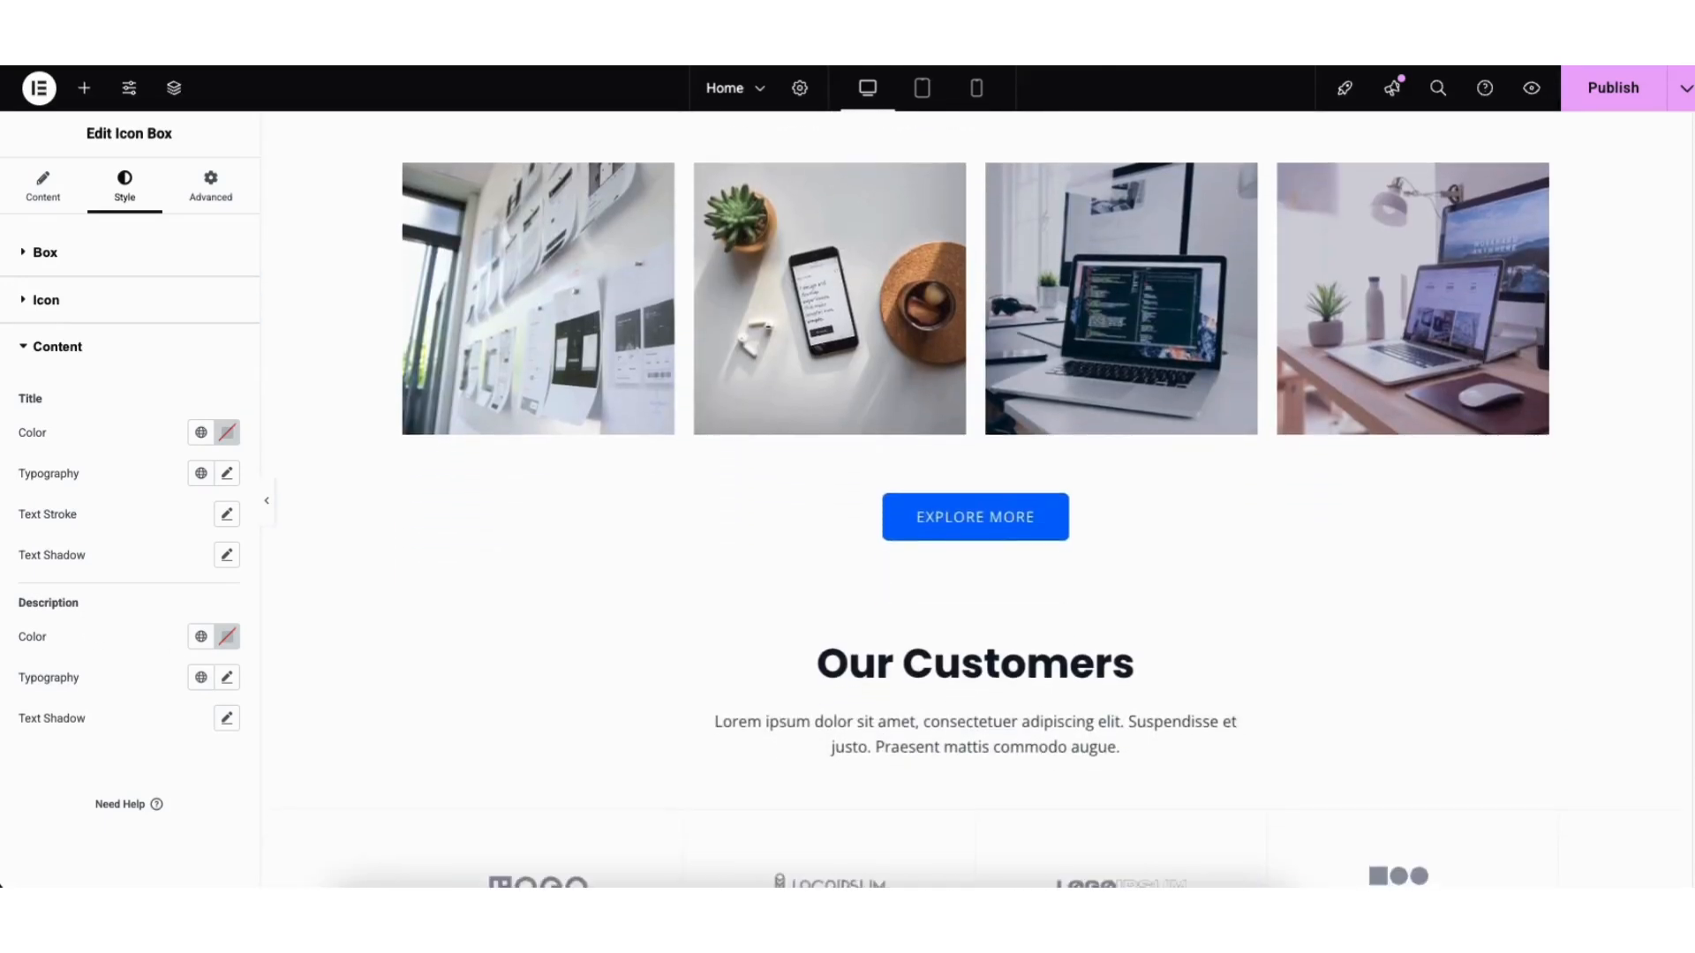
{"action": "scroll", "coordinate": [1683, 332], "scroll_direction": "down", "scroll_amount": 2}
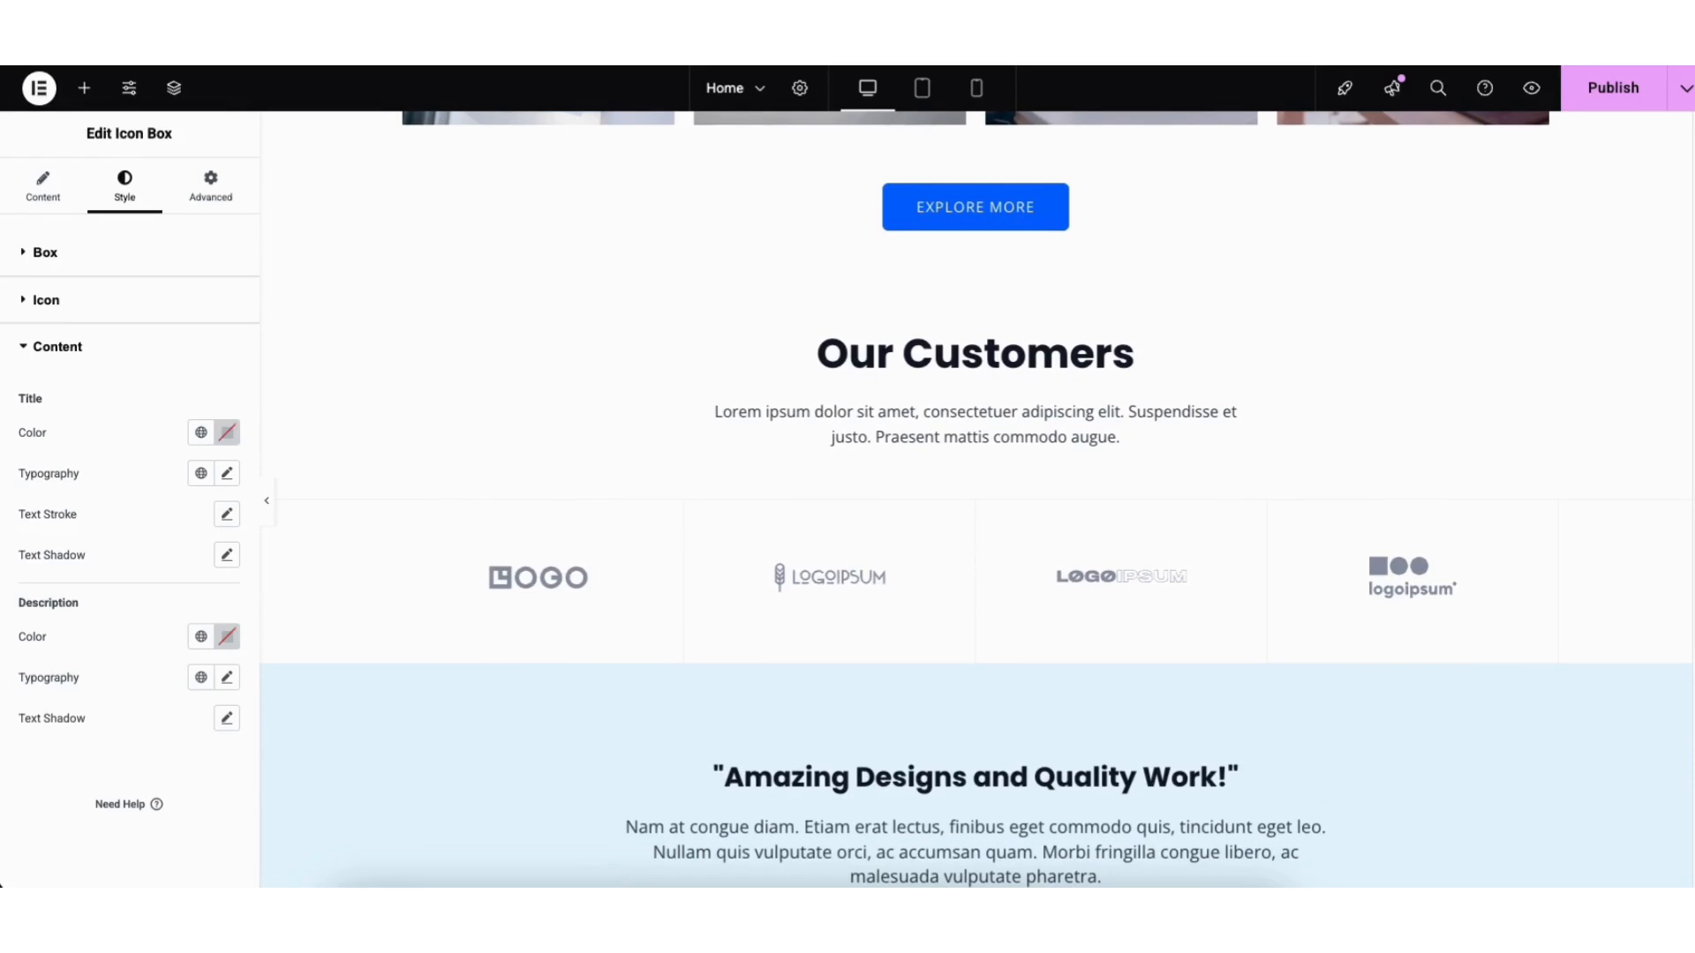
{"action": "left_click", "coordinate": [84, 89]}
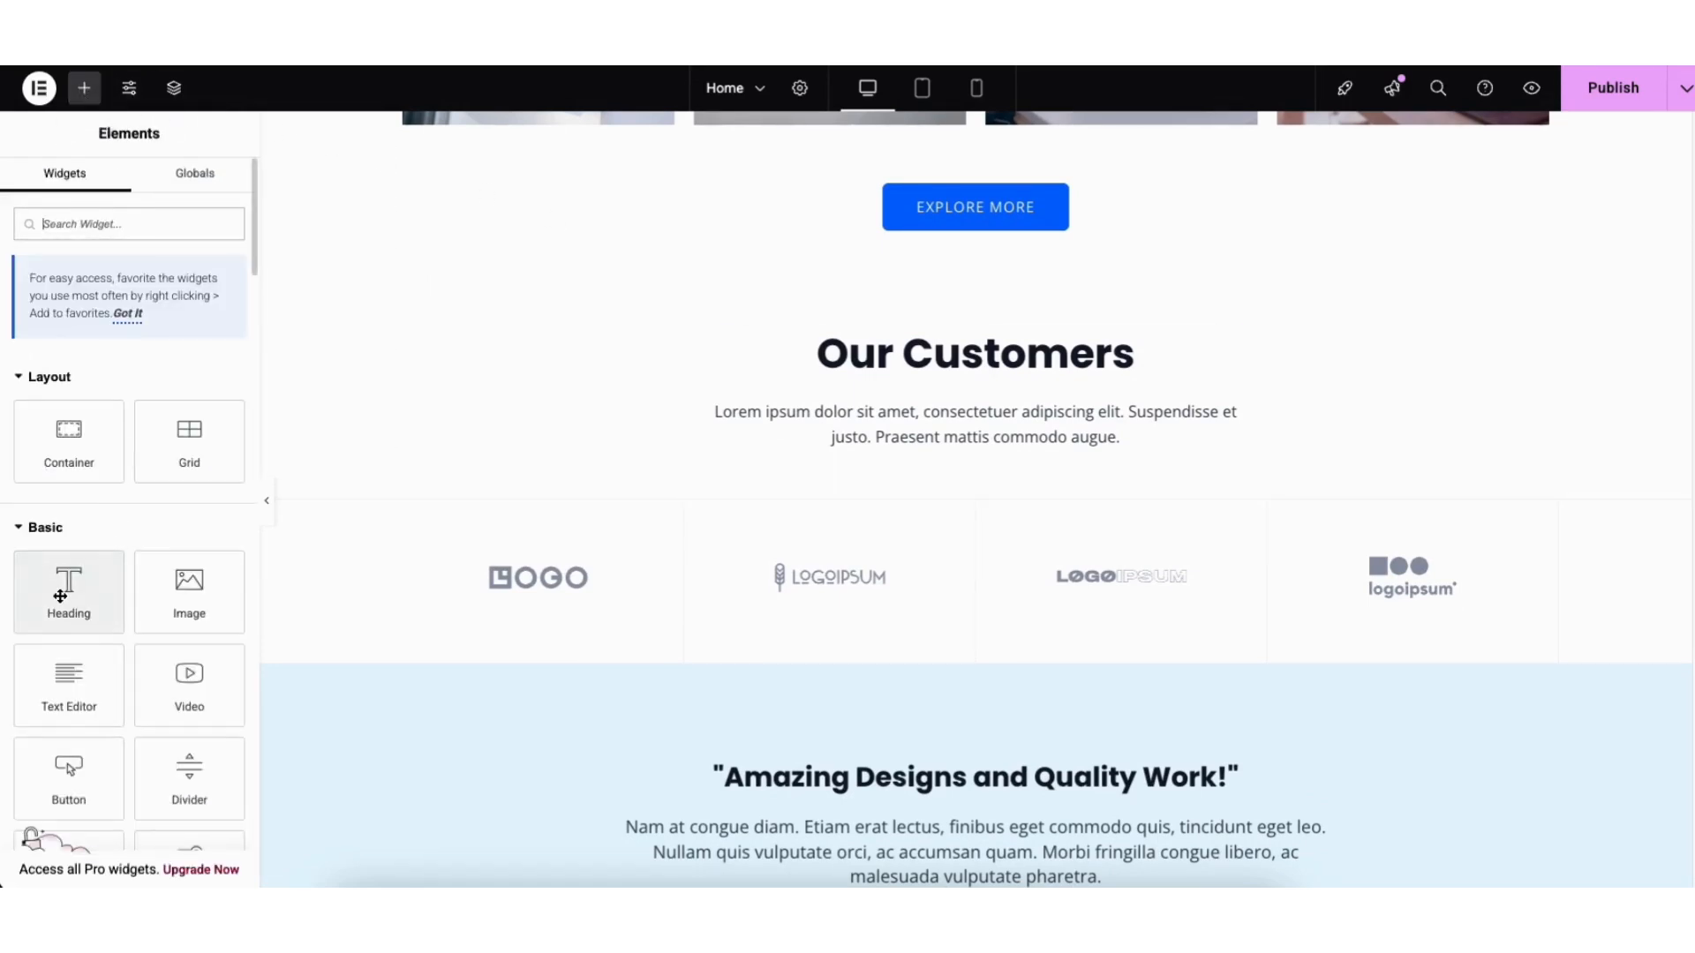
{"action": "left_click_drag", "start_coordinate": [60, 600], "coordinate": [970, 441]}
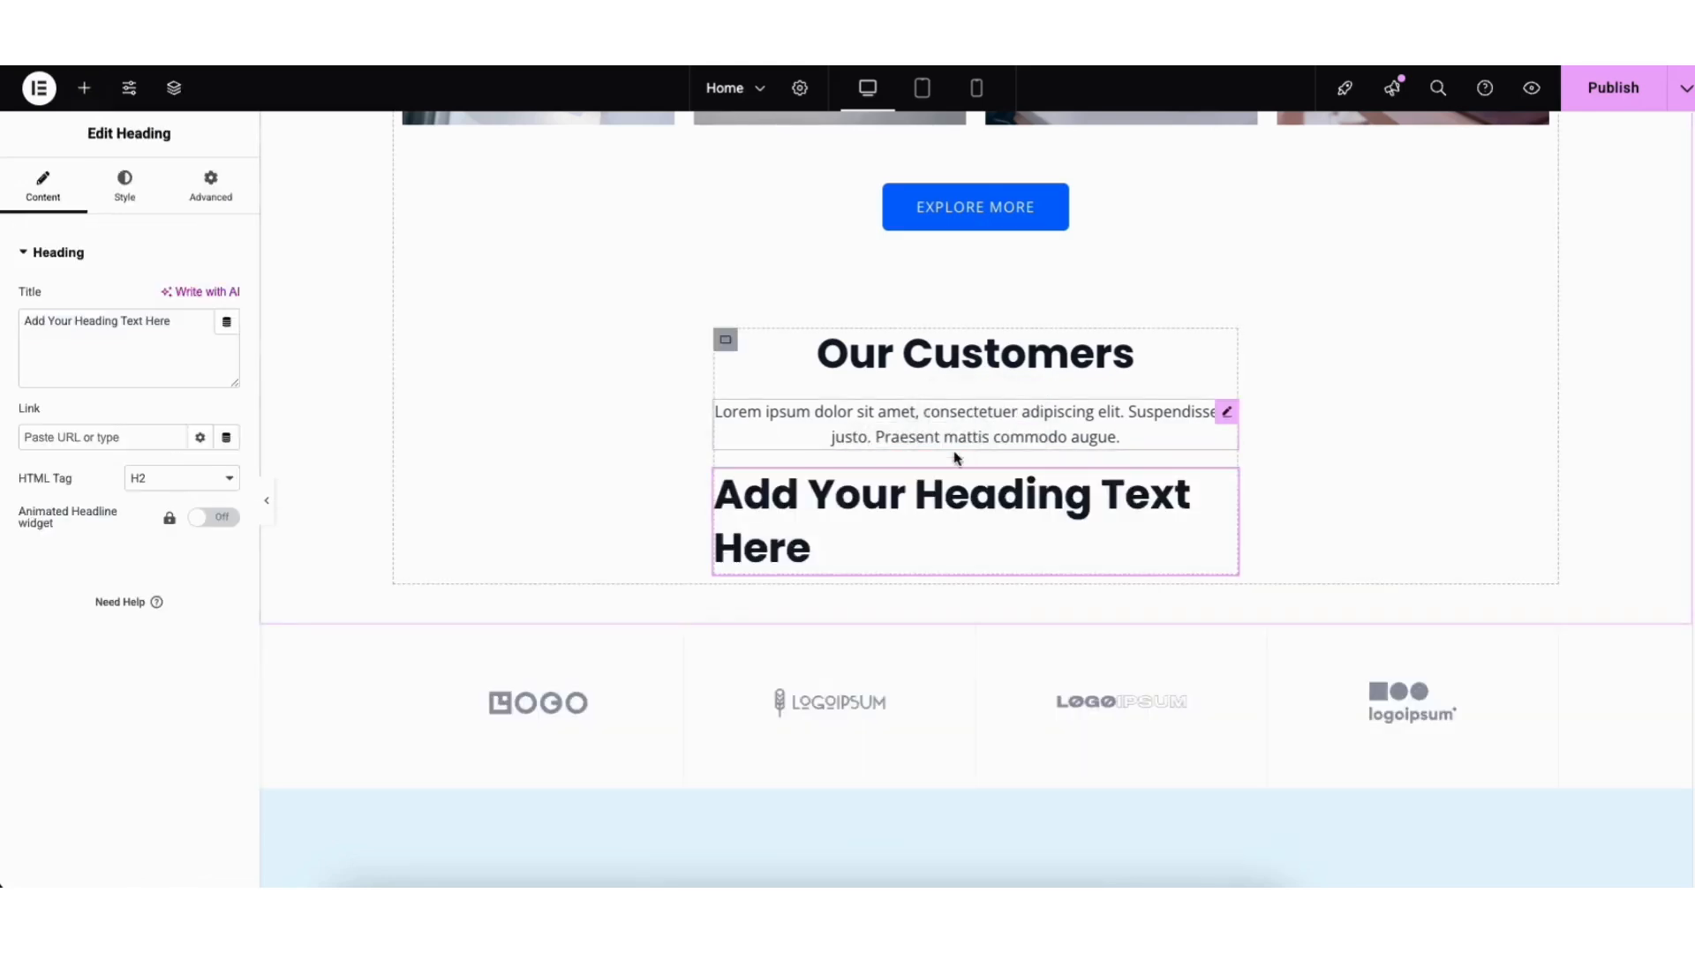
{"action": "right_click", "coordinate": [844, 511]}
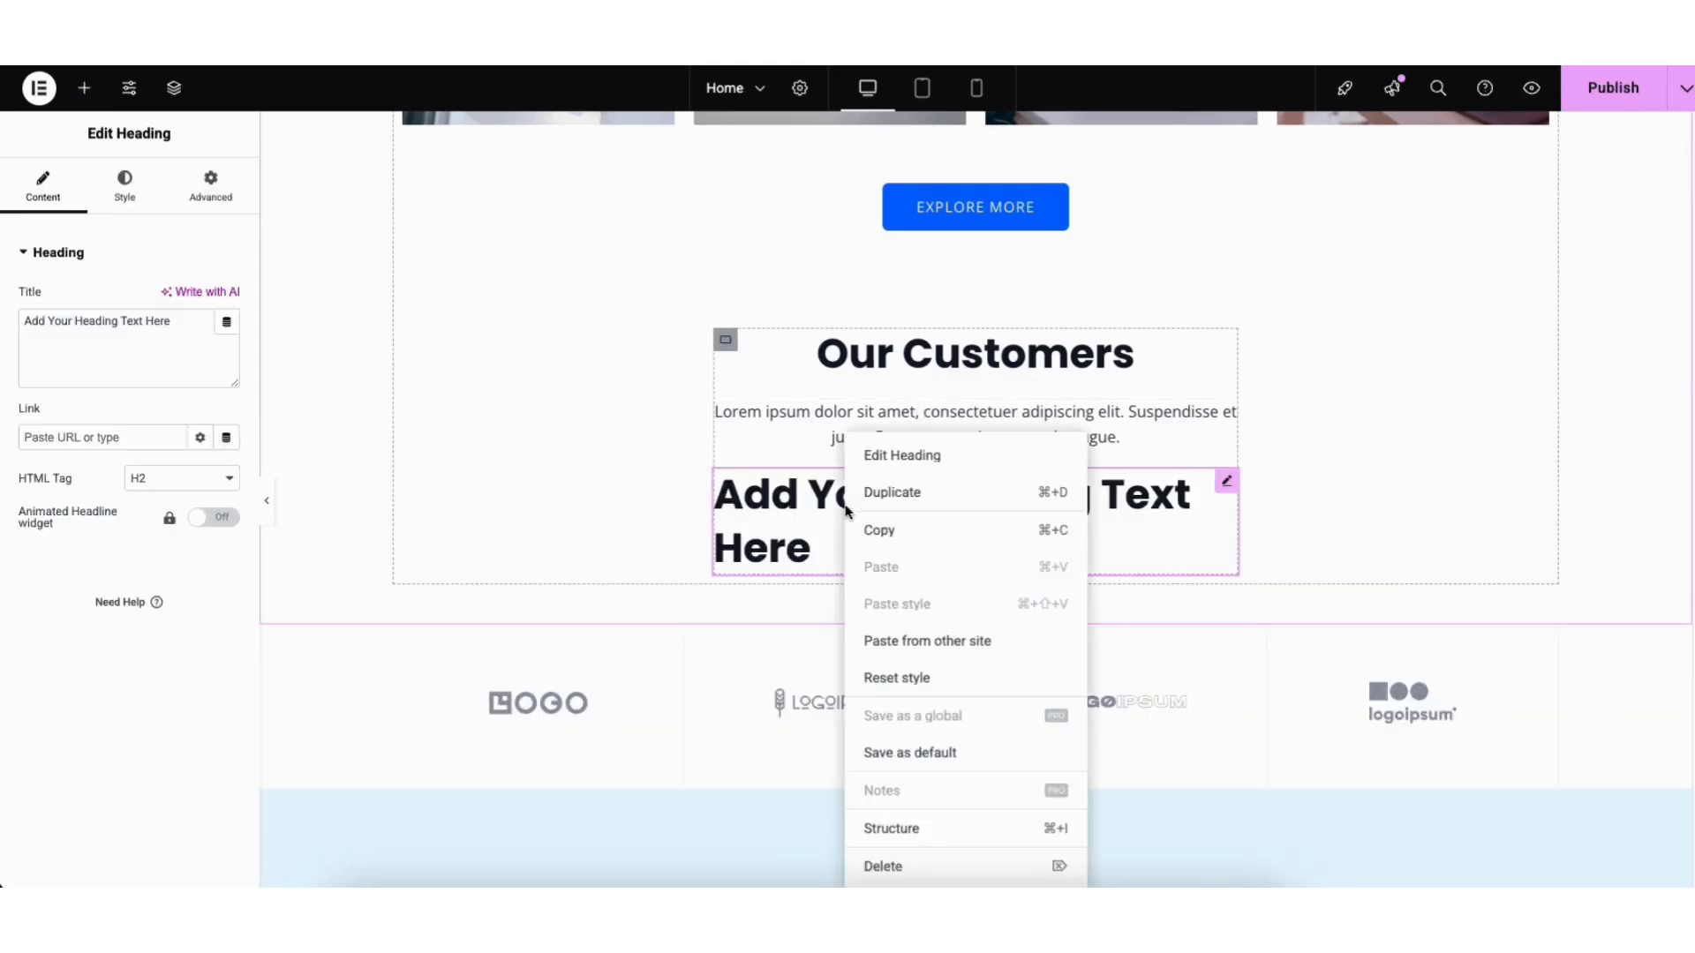
{"action": "left_click", "coordinate": [883, 866]}
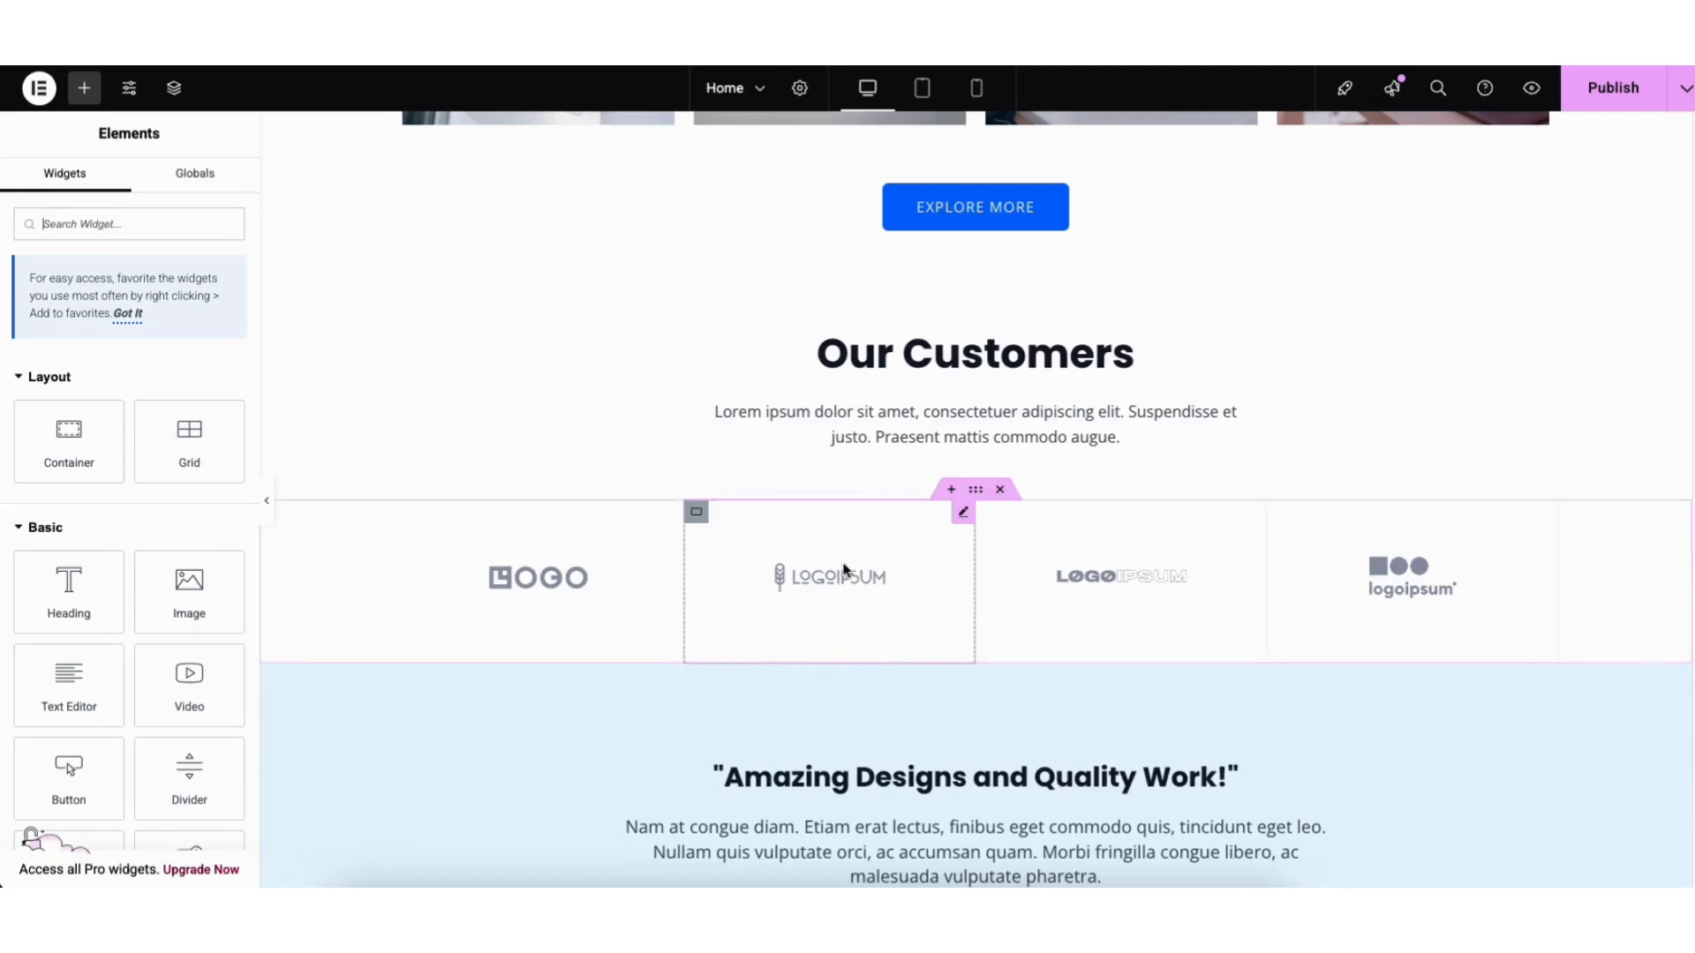
- Duplicate the Our Customers paragraph, try the copy above the heading, and place it beneath the original paragraph
{"action": "right_click", "coordinate": [902, 425]}
{"action": "left_click", "coordinate": [947, 480]}
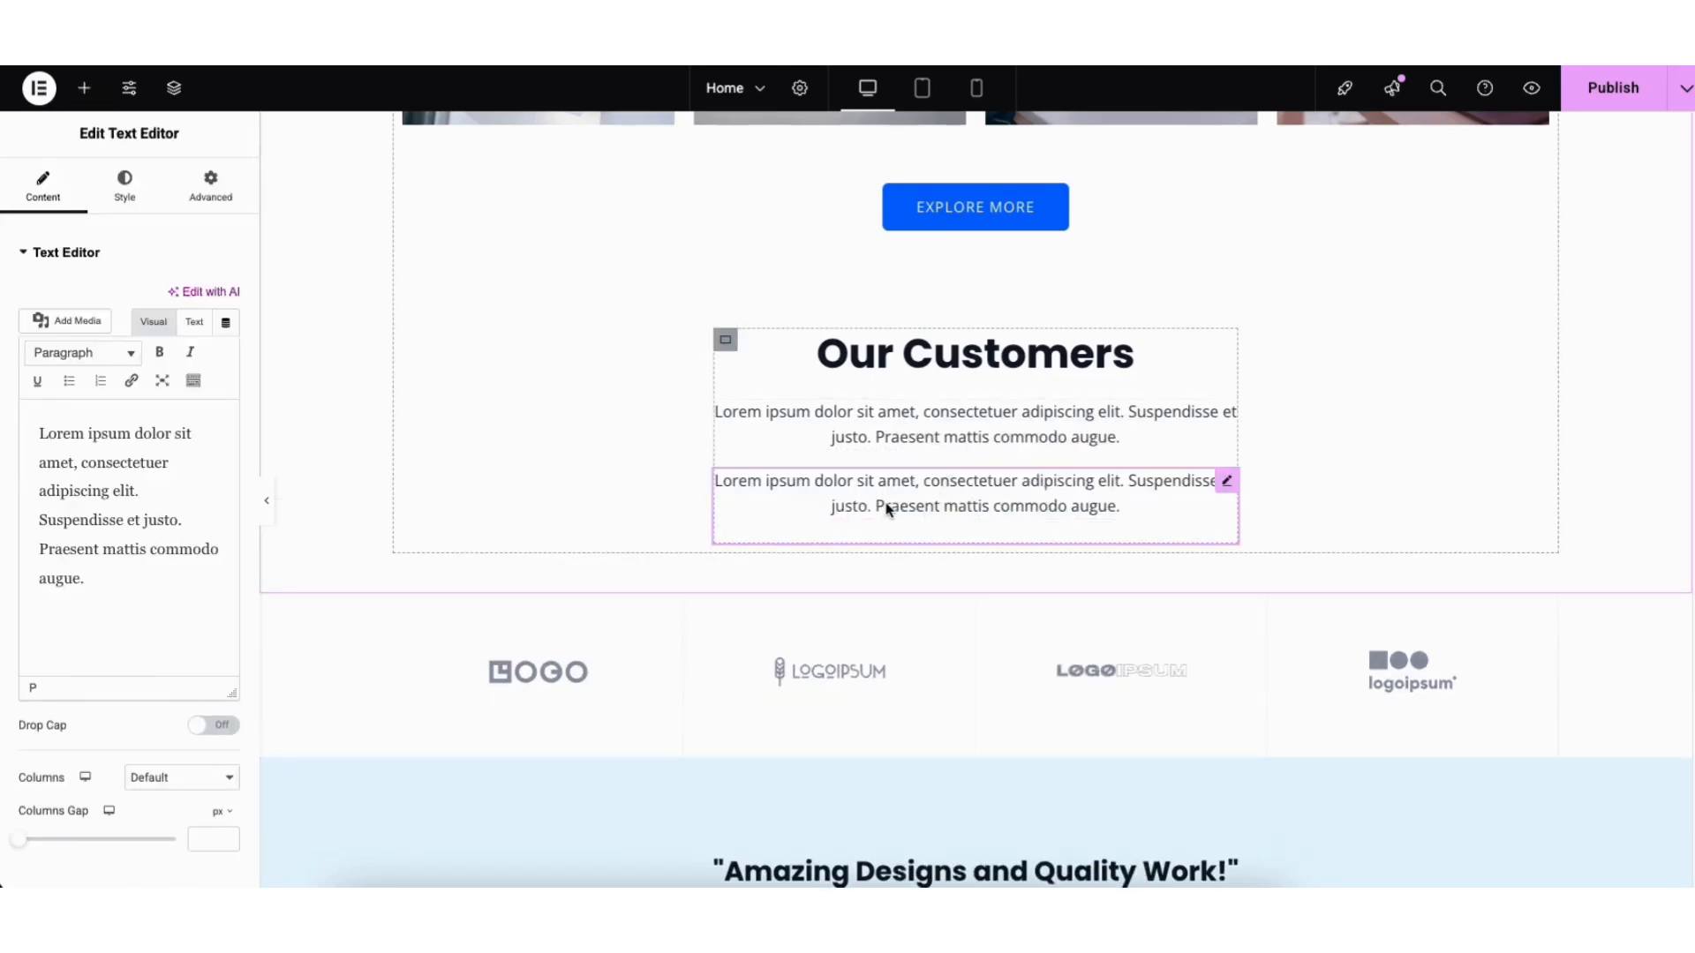
{"action": "left_click_drag", "start_coordinate": [1226, 477], "coordinate": [988, 309]}
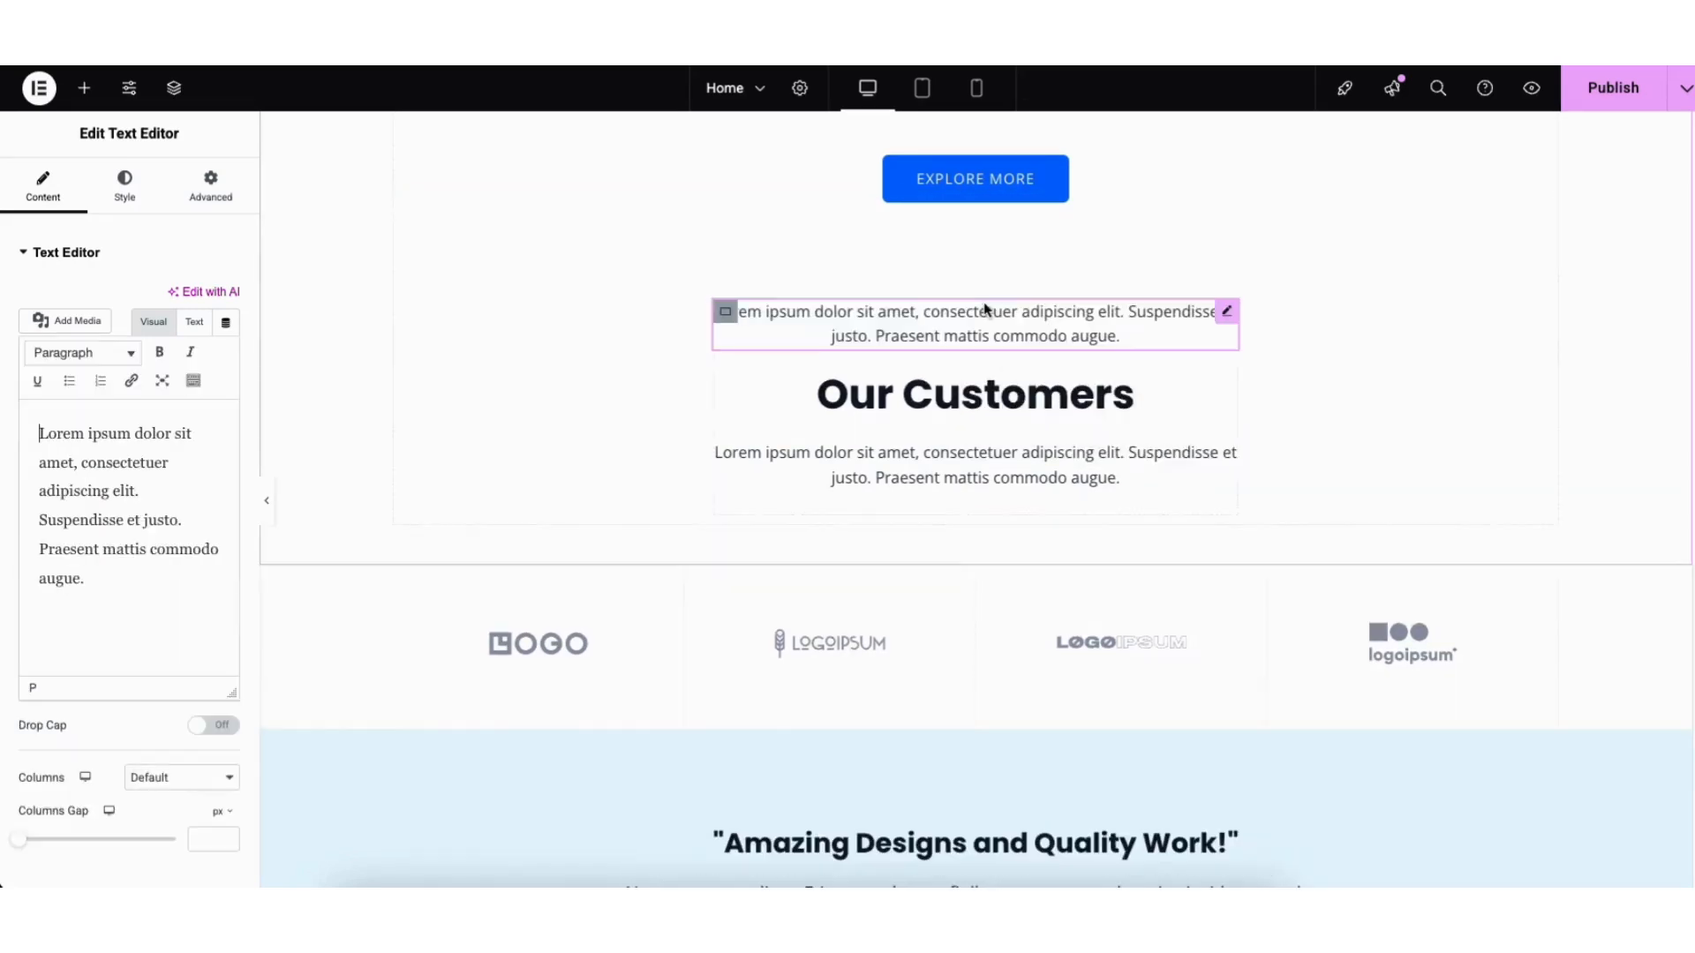
{"action": "left_click_drag", "start_coordinate": [1227, 311], "coordinate": [1045, 527]}
- Insert a new Text Editor widget between the two Our Customers paragraphs
{"action": "left_click", "coordinate": [84, 88]}
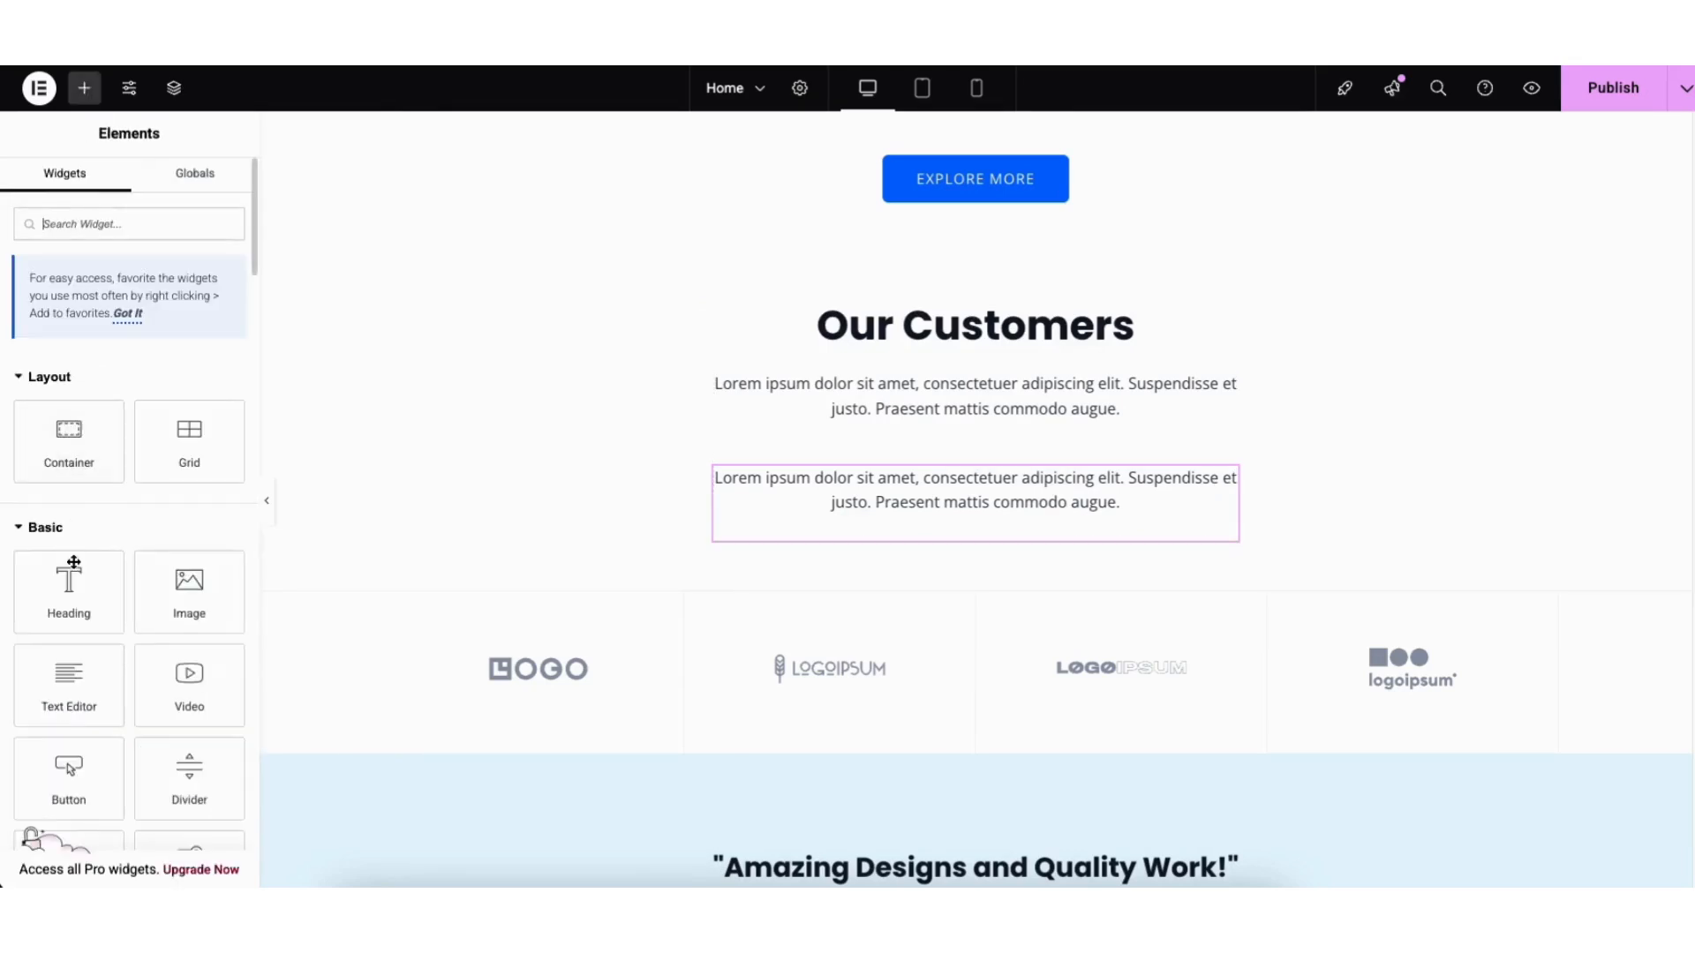
{"action": "left_click_drag", "start_coordinate": [79, 677], "coordinate": [904, 489]}
{"action": "left_click", "coordinate": [832, 496]}
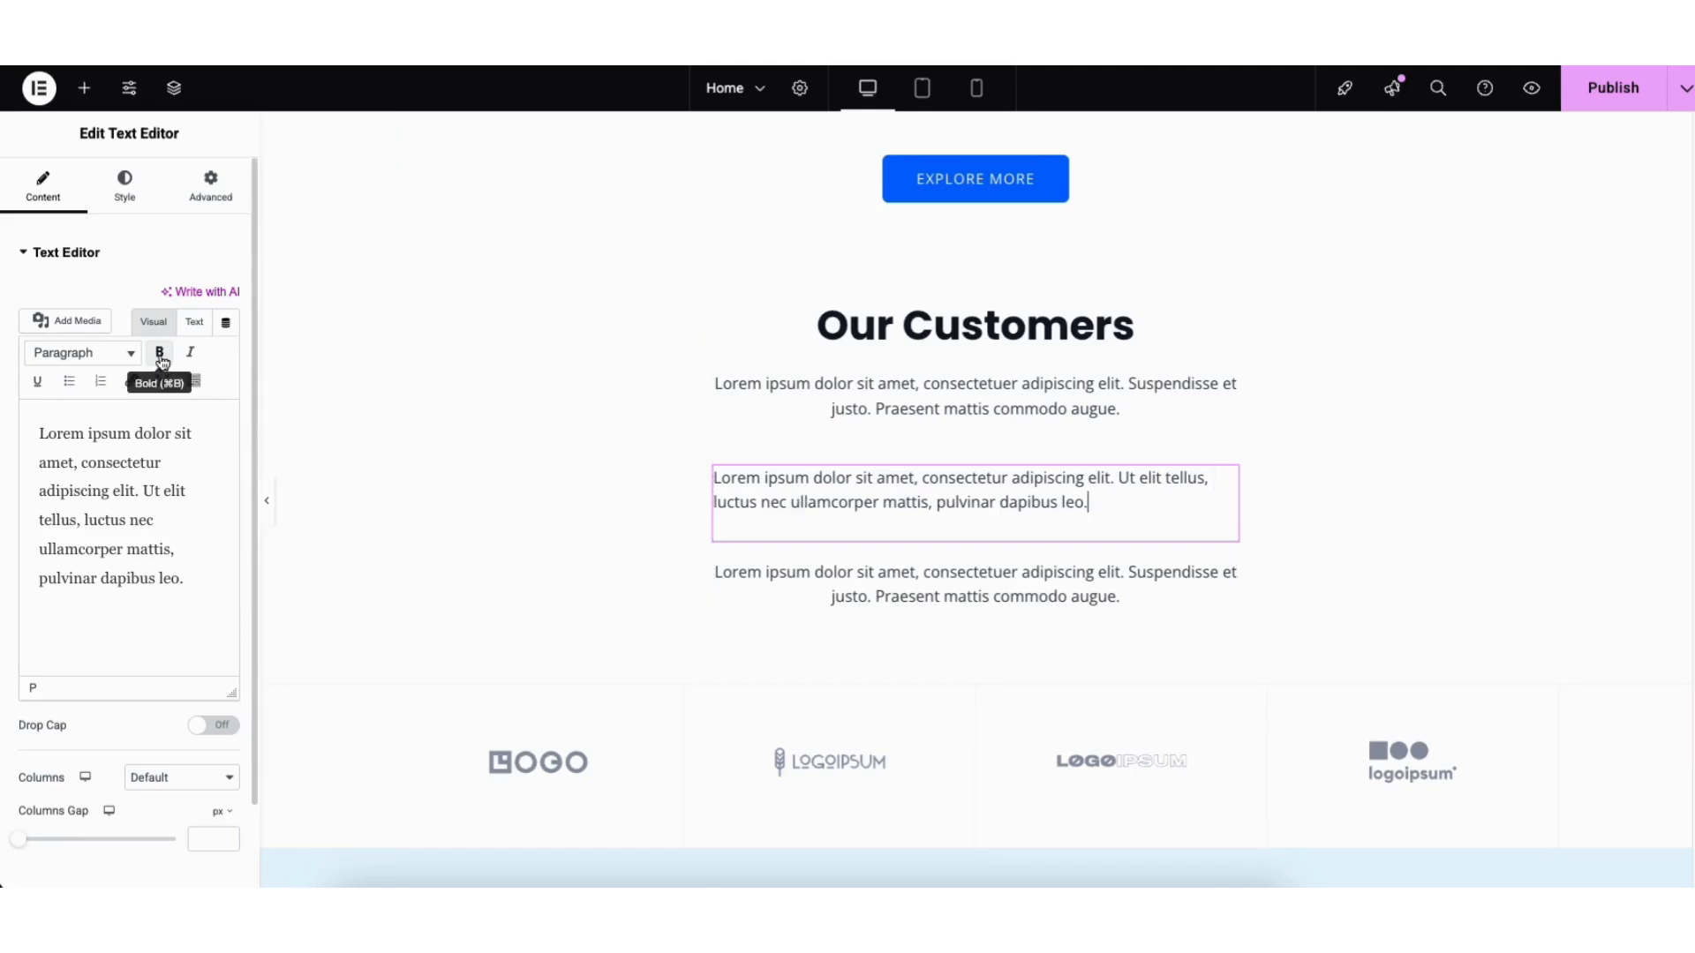
- Examine the new text block's link settings and its extended formatting options, including the text color palette
{"action": "left_click", "coordinate": [130, 385]}
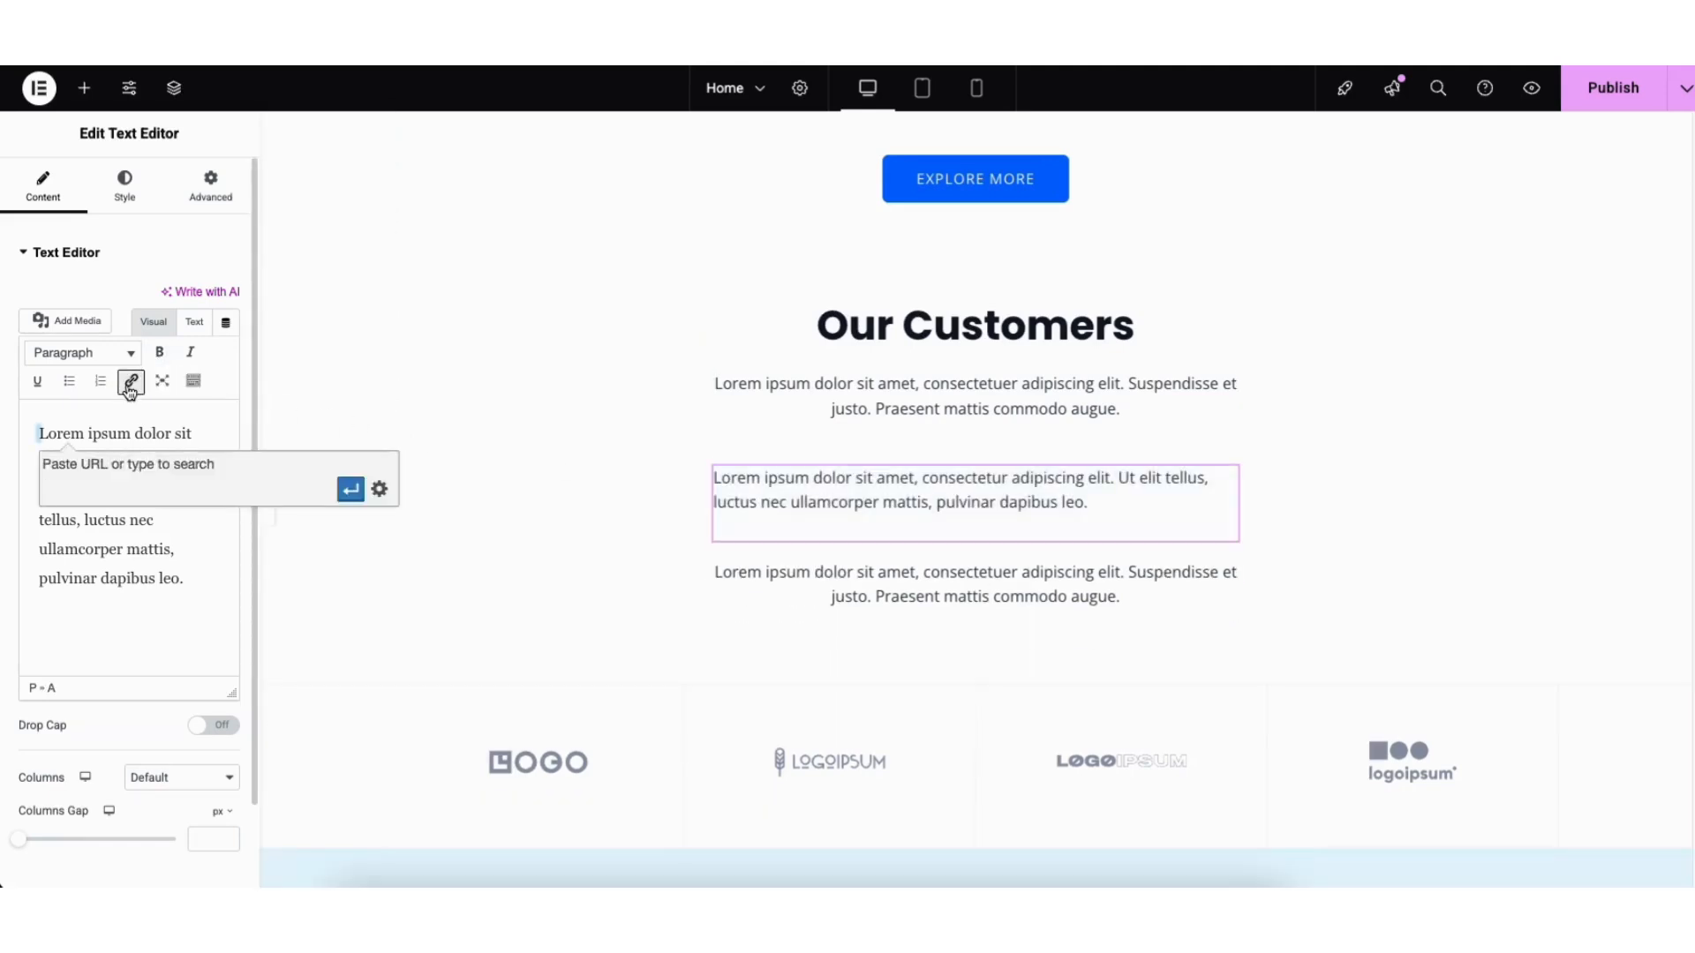
{"action": "left_click", "coordinate": [379, 490]}
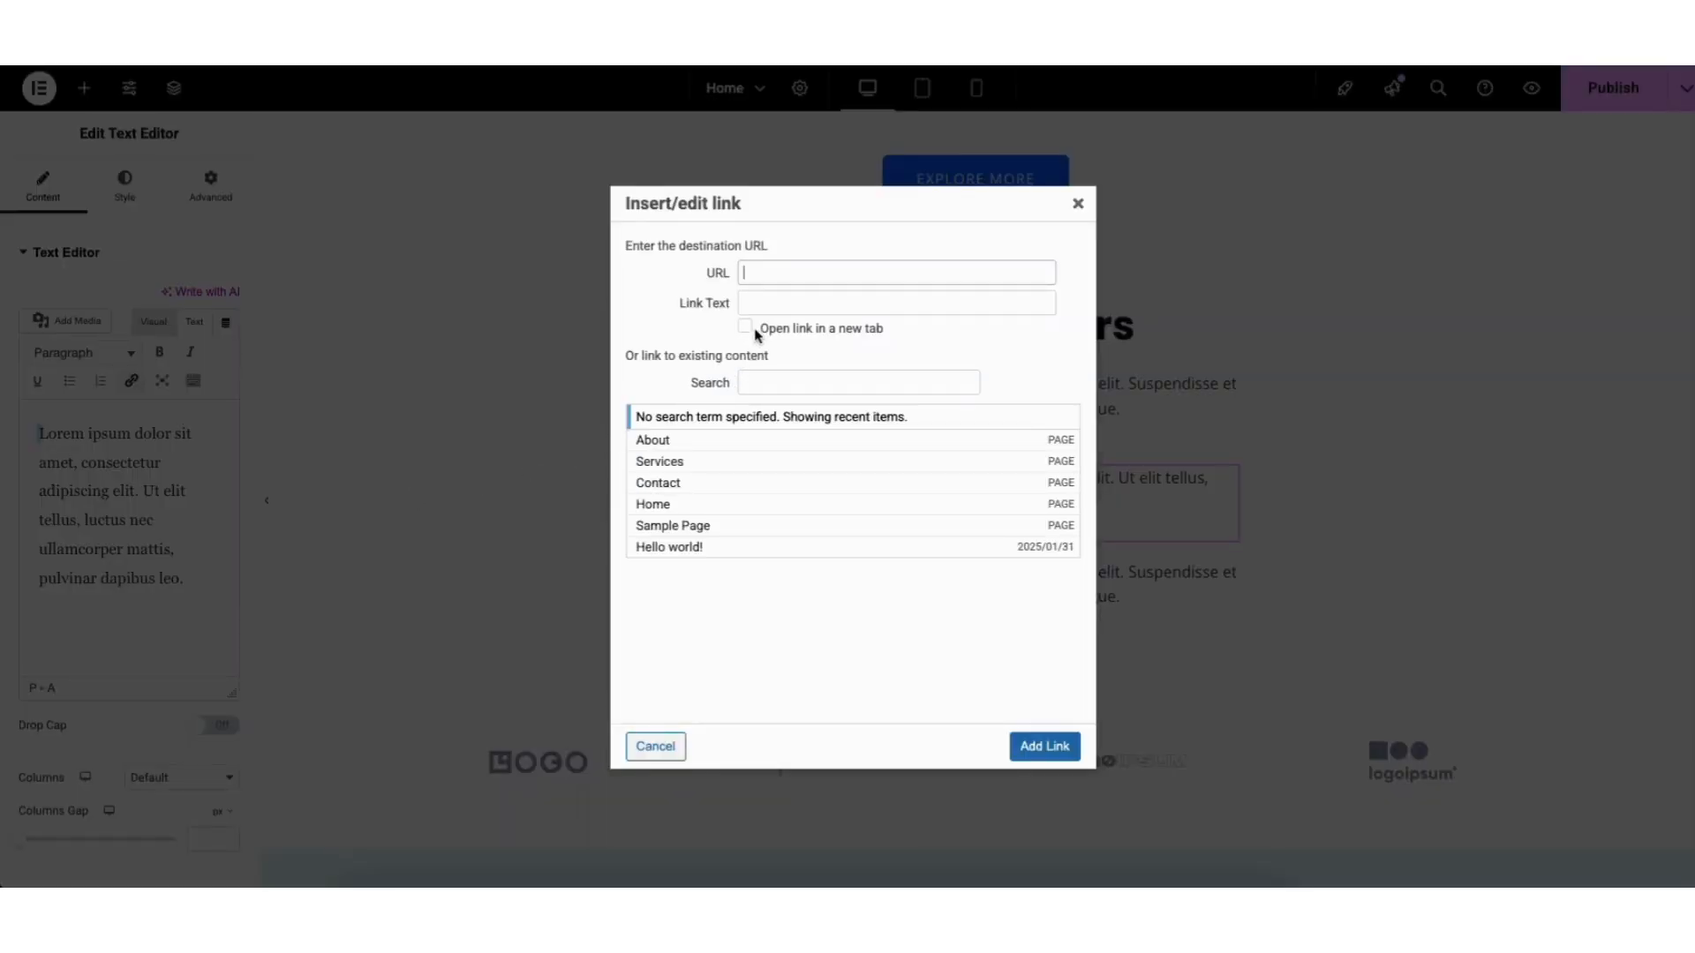
{"action": "left_click", "coordinate": [1080, 205]}
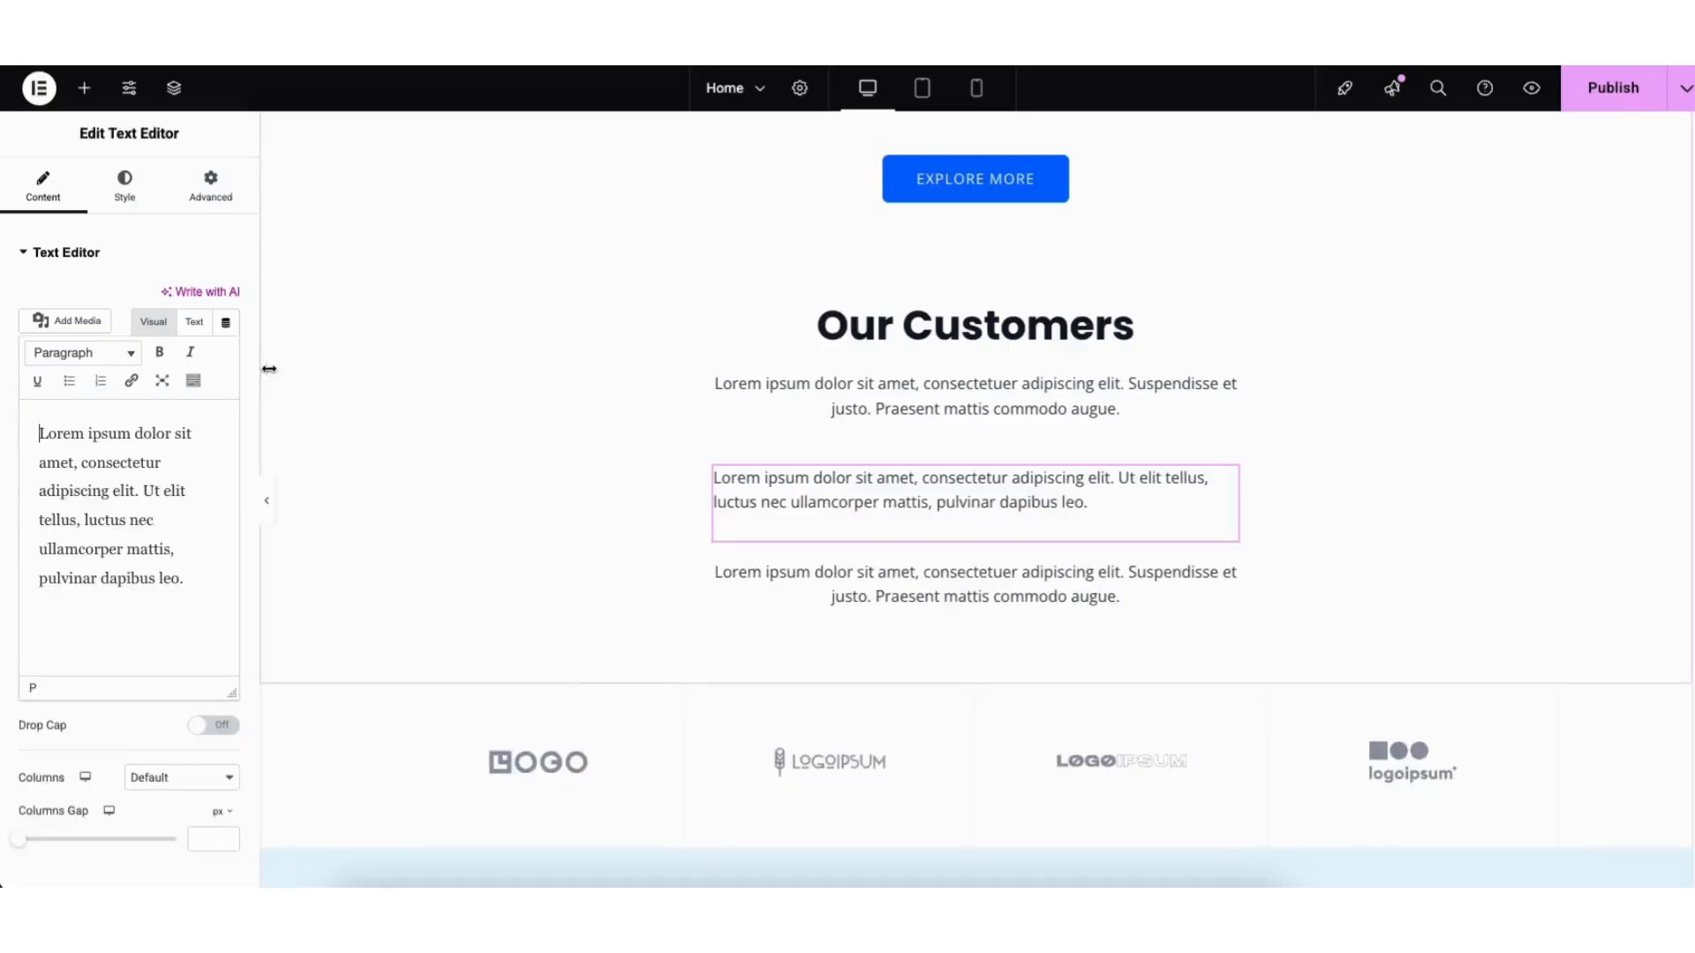
{"action": "left_click", "coordinate": [193, 381]}
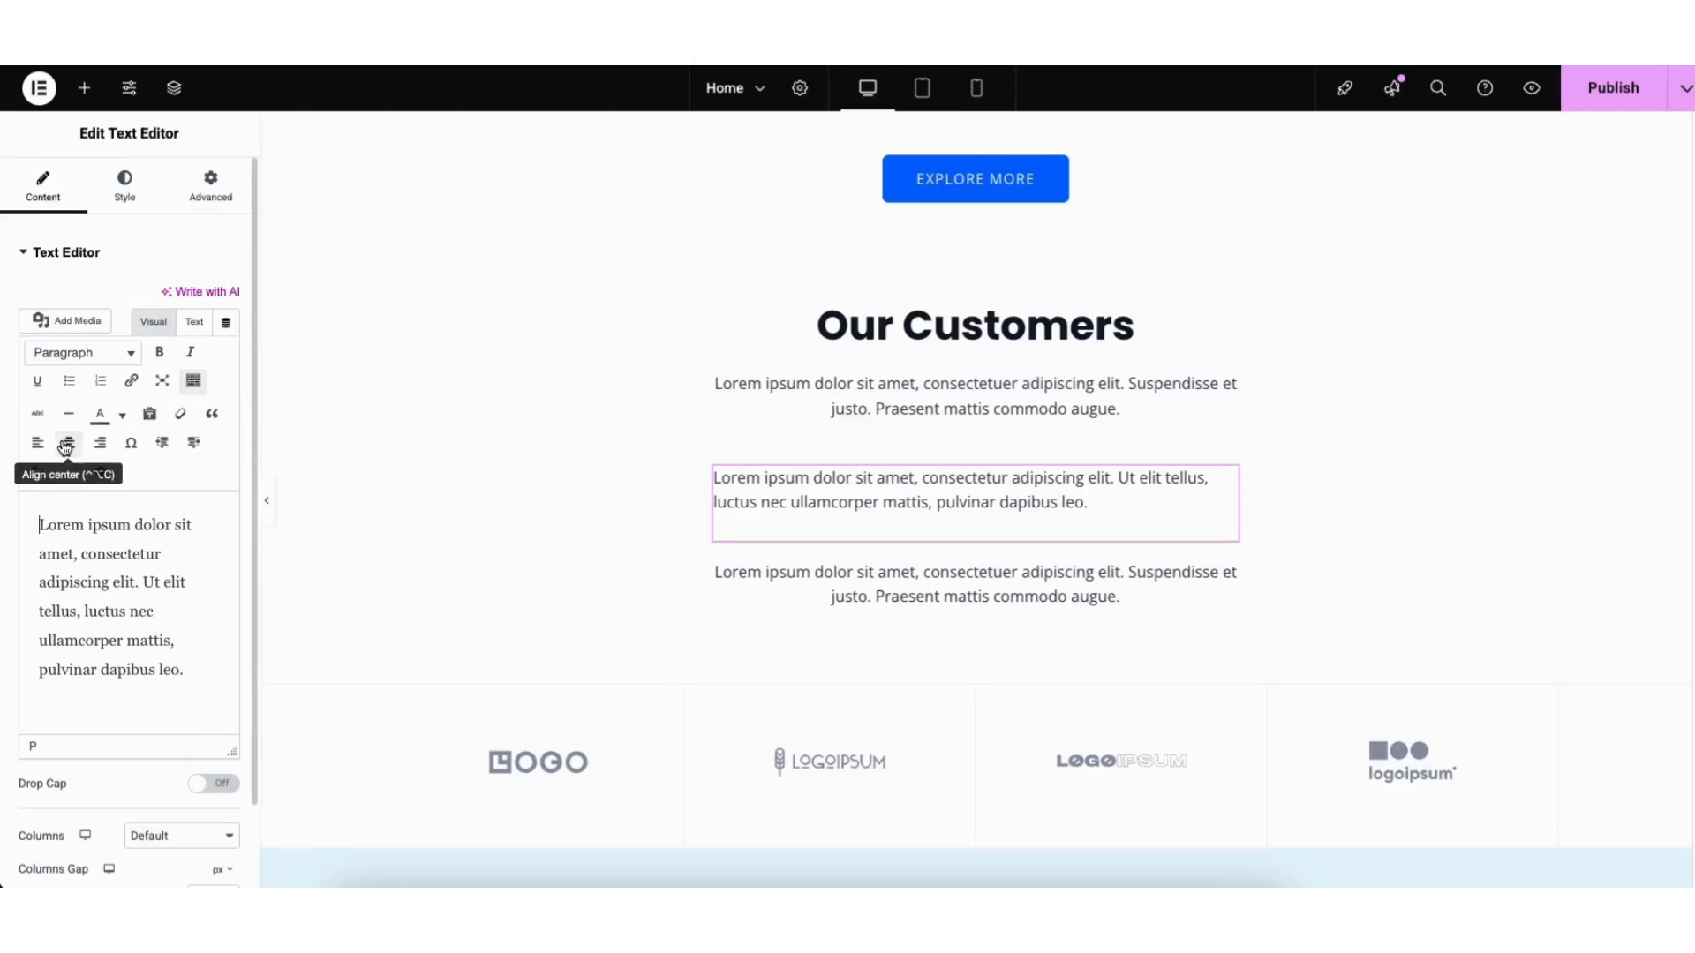
{"action": "left_click", "coordinate": [123, 418]}
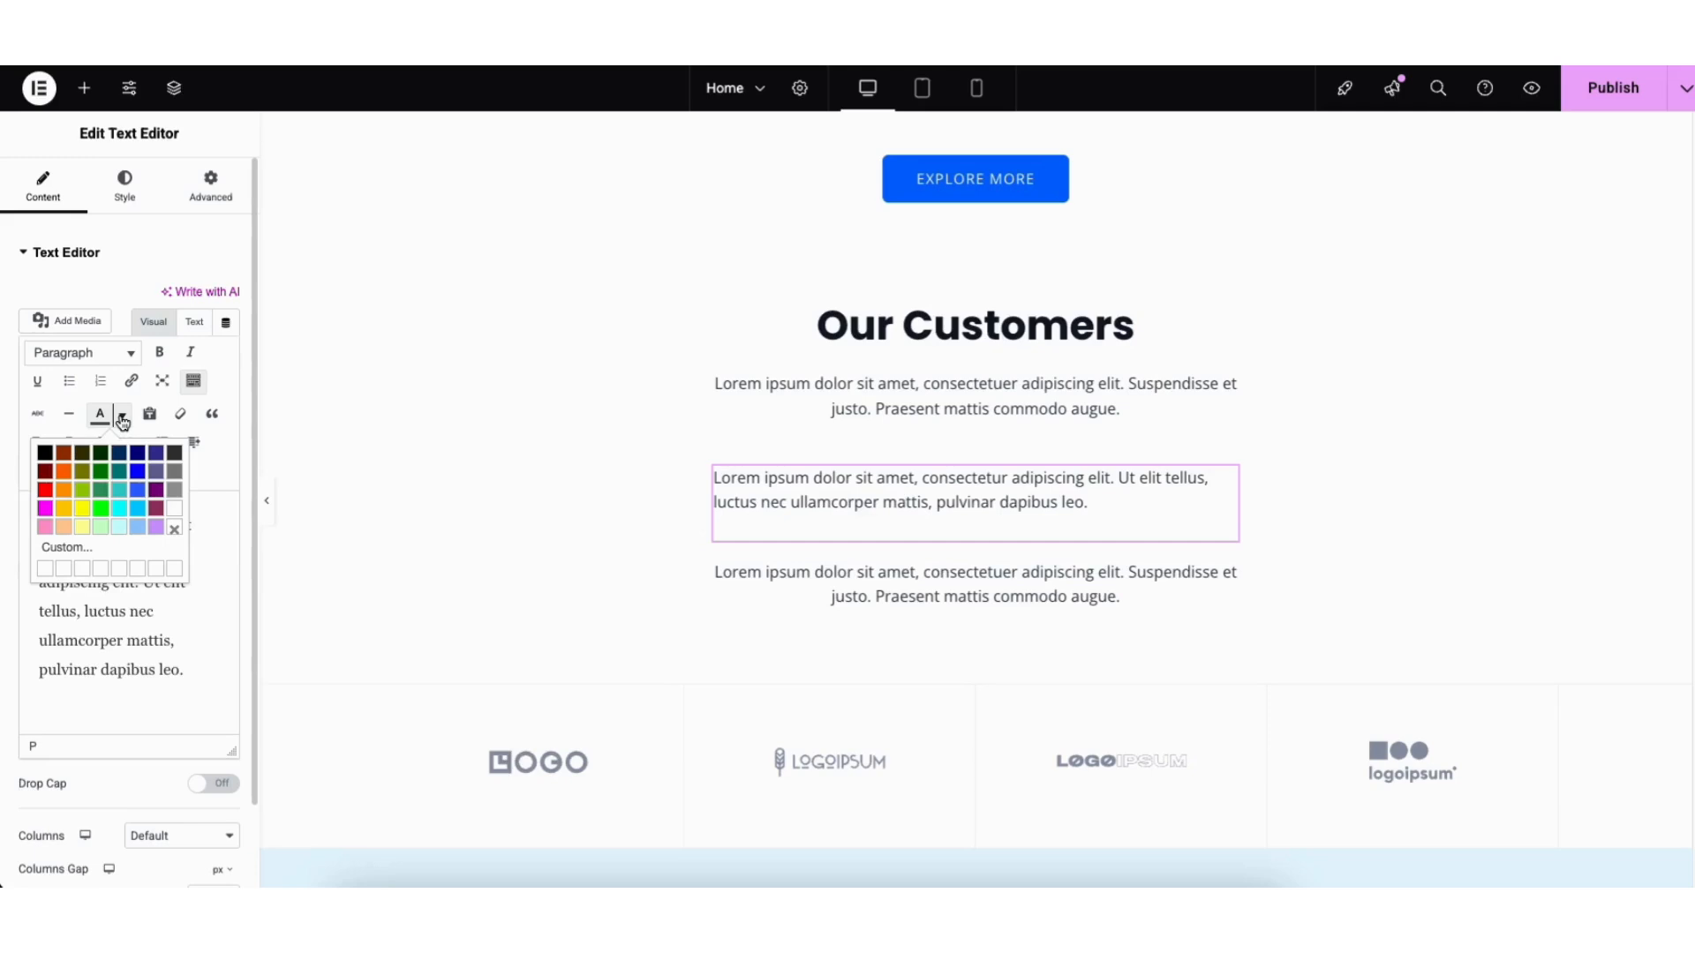
{"action": "left_click", "coordinate": [122, 421]}
{"action": "left_click", "coordinate": [38, 474]}
{"action": "left_click", "coordinate": [69, 476]}
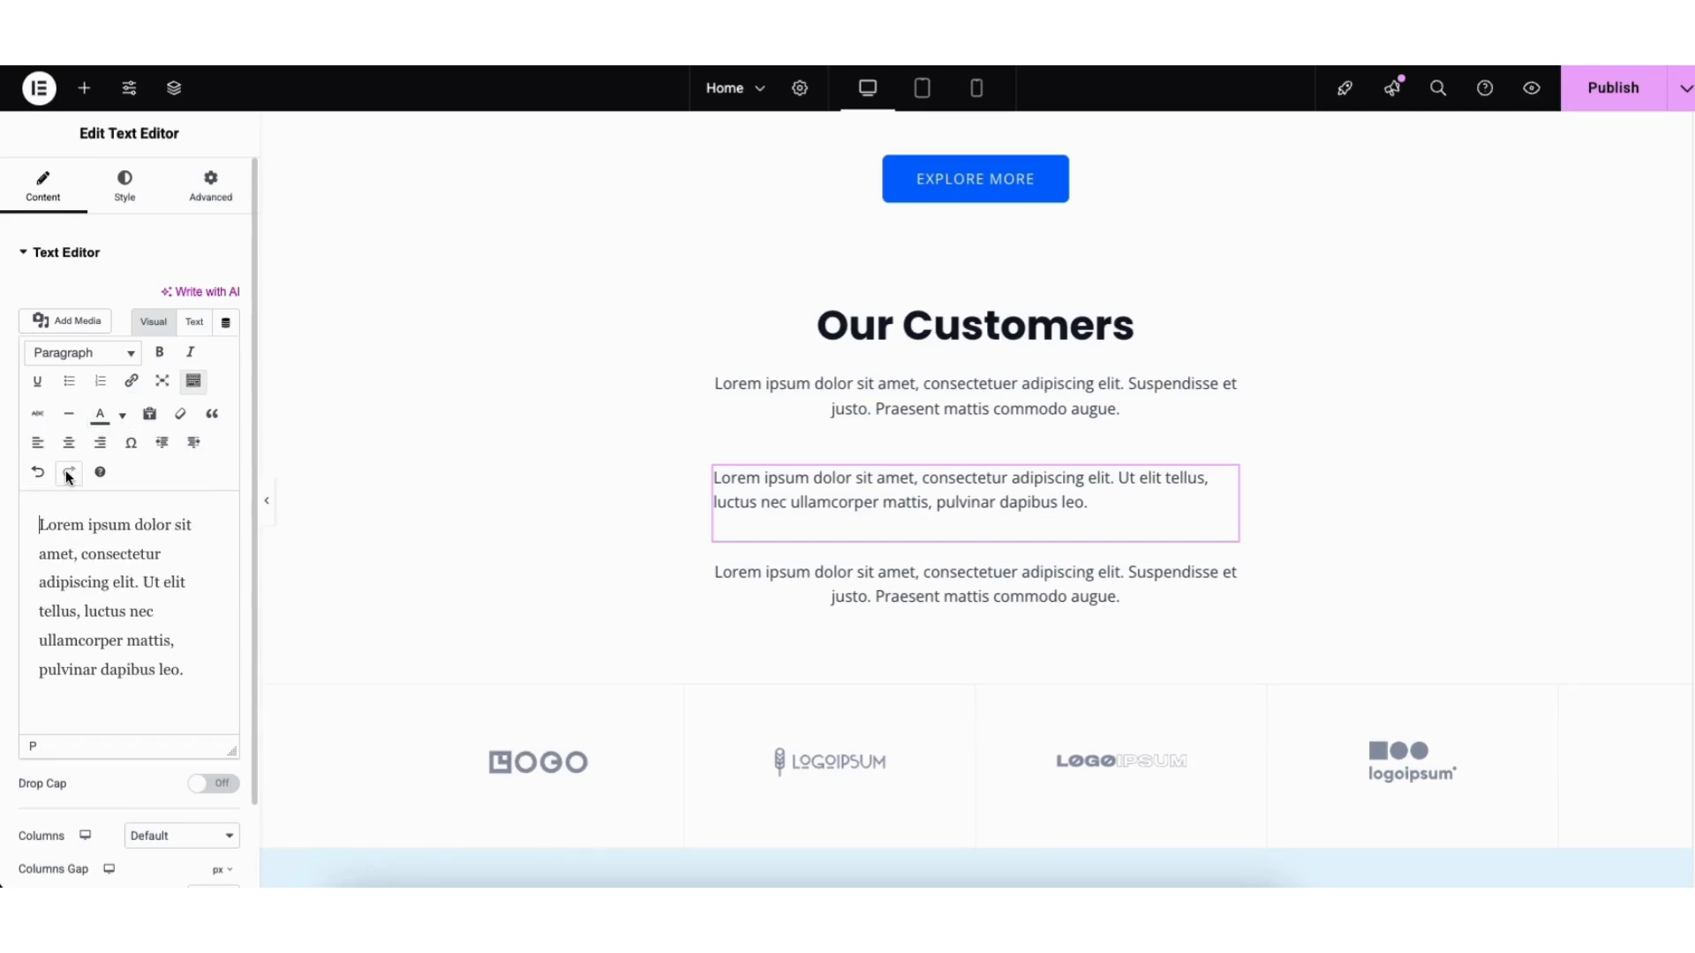
- Examine the new text block's typography settings, including the list of available font families
{"action": "left_click", "coordinate": [126, 195]}
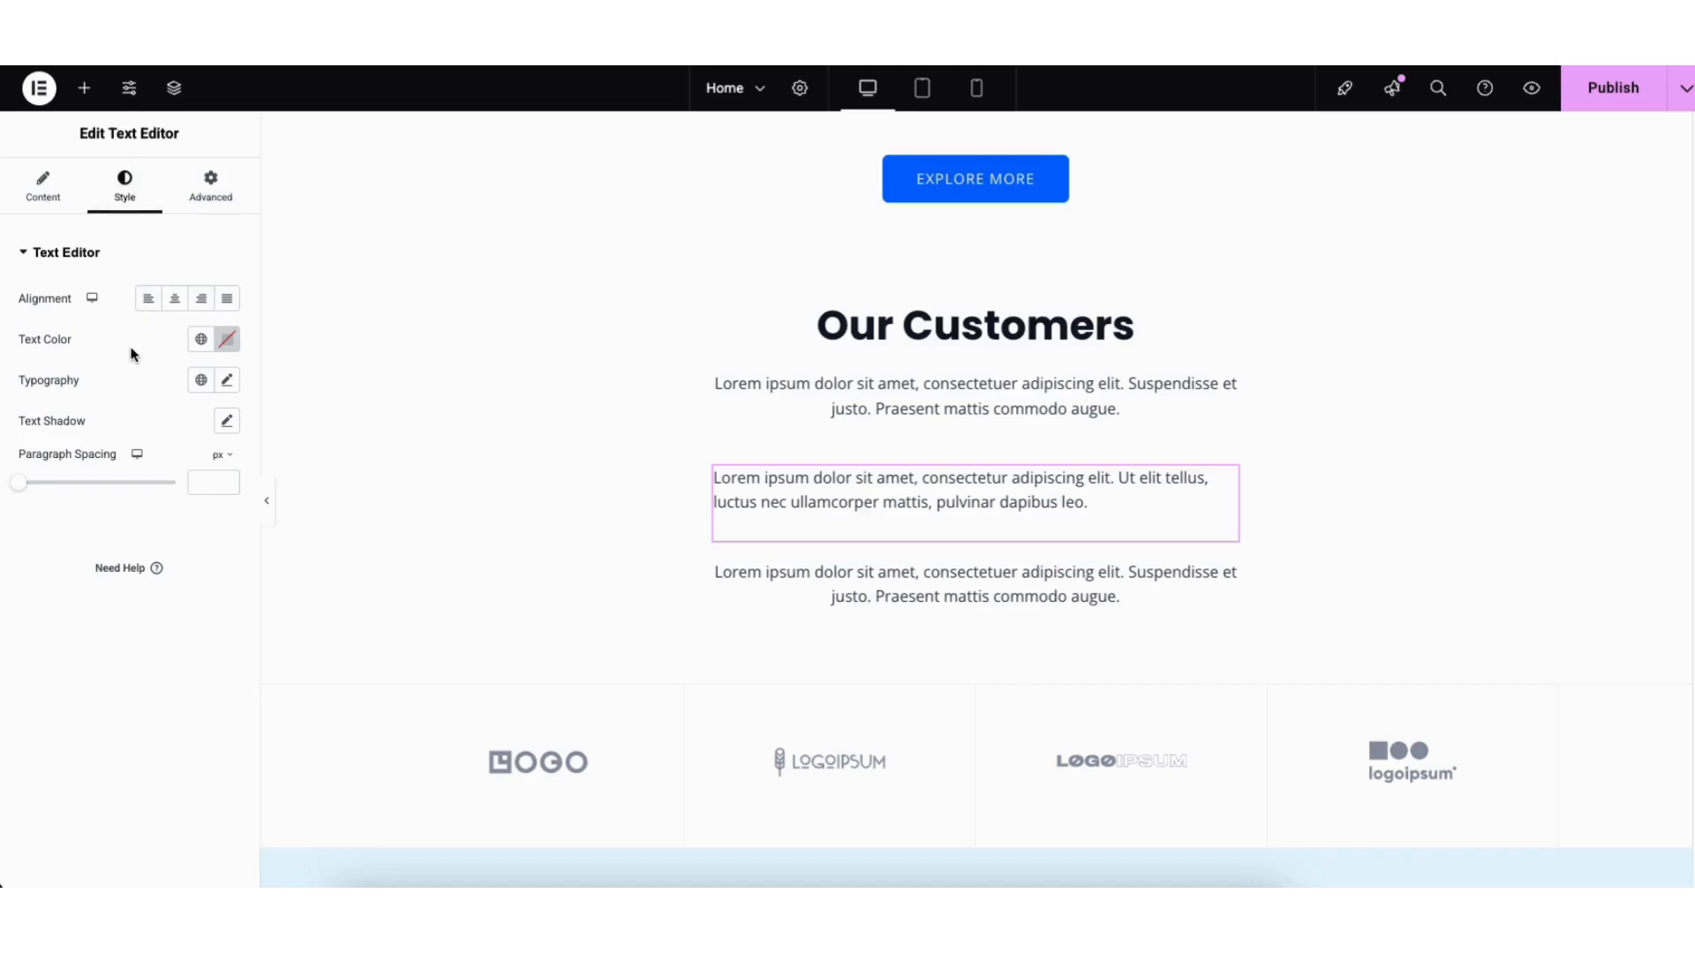
{"action": "left_click", "coordinate": [227, 385]}
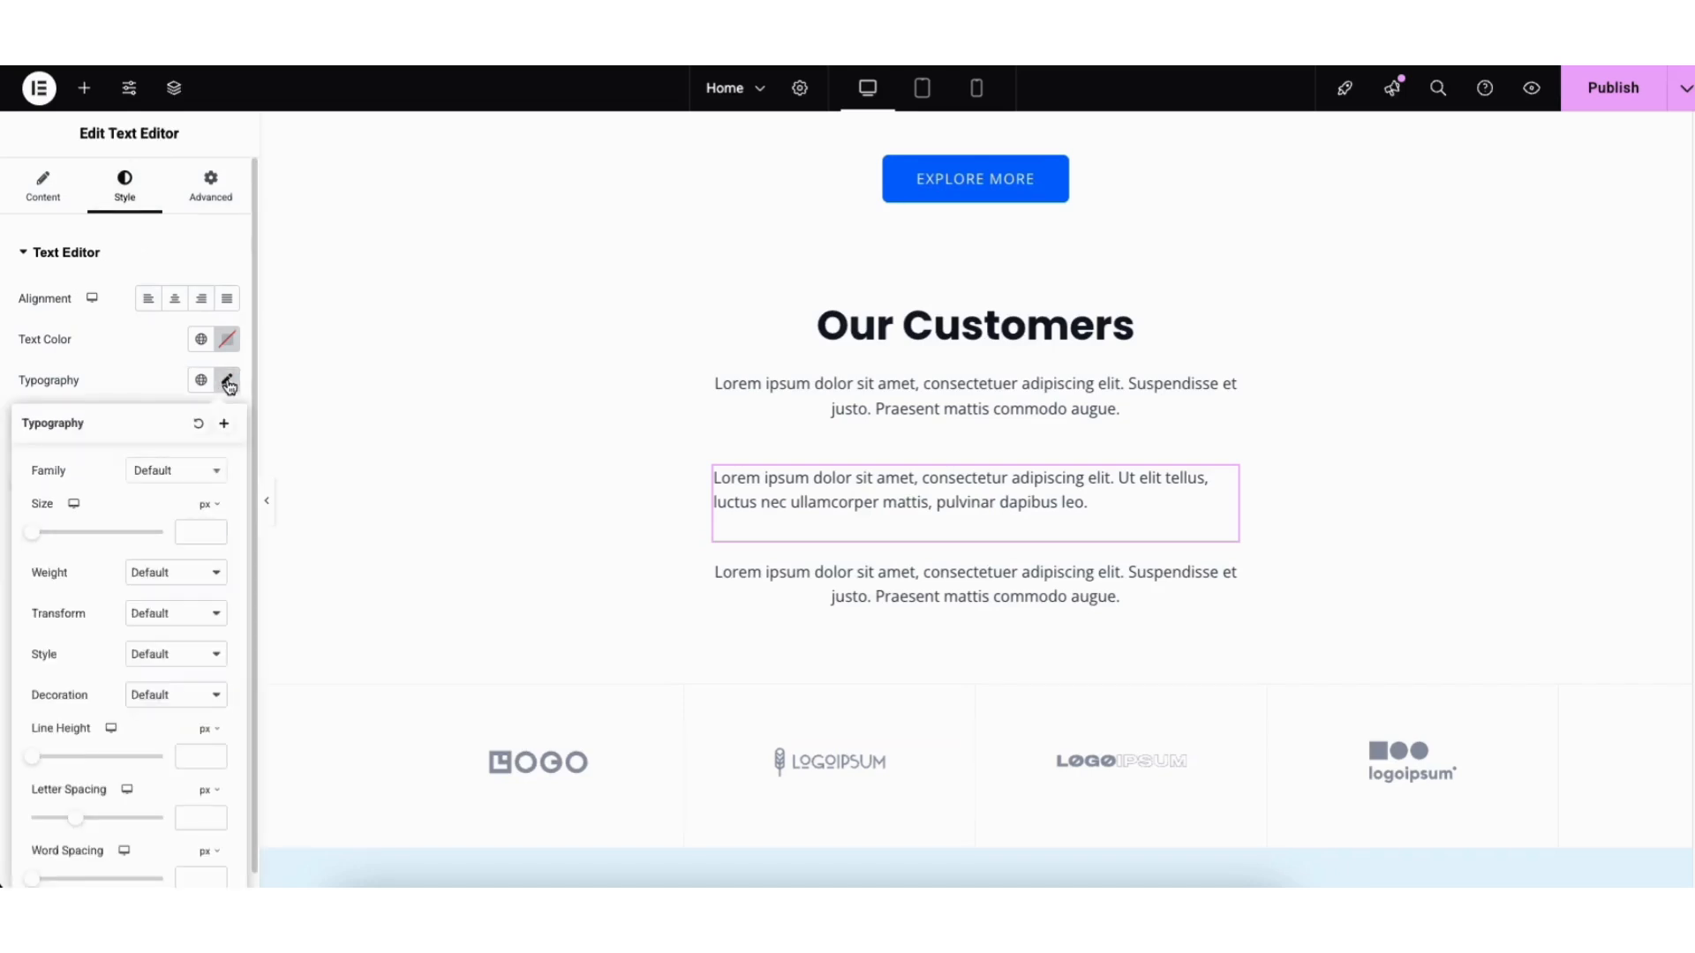
{"action": "left_click", "coordinate": [215, 475]}
{"action": "left_click_drag", "start_coordinate": [219, 525], "coordinate": [220, 543]}
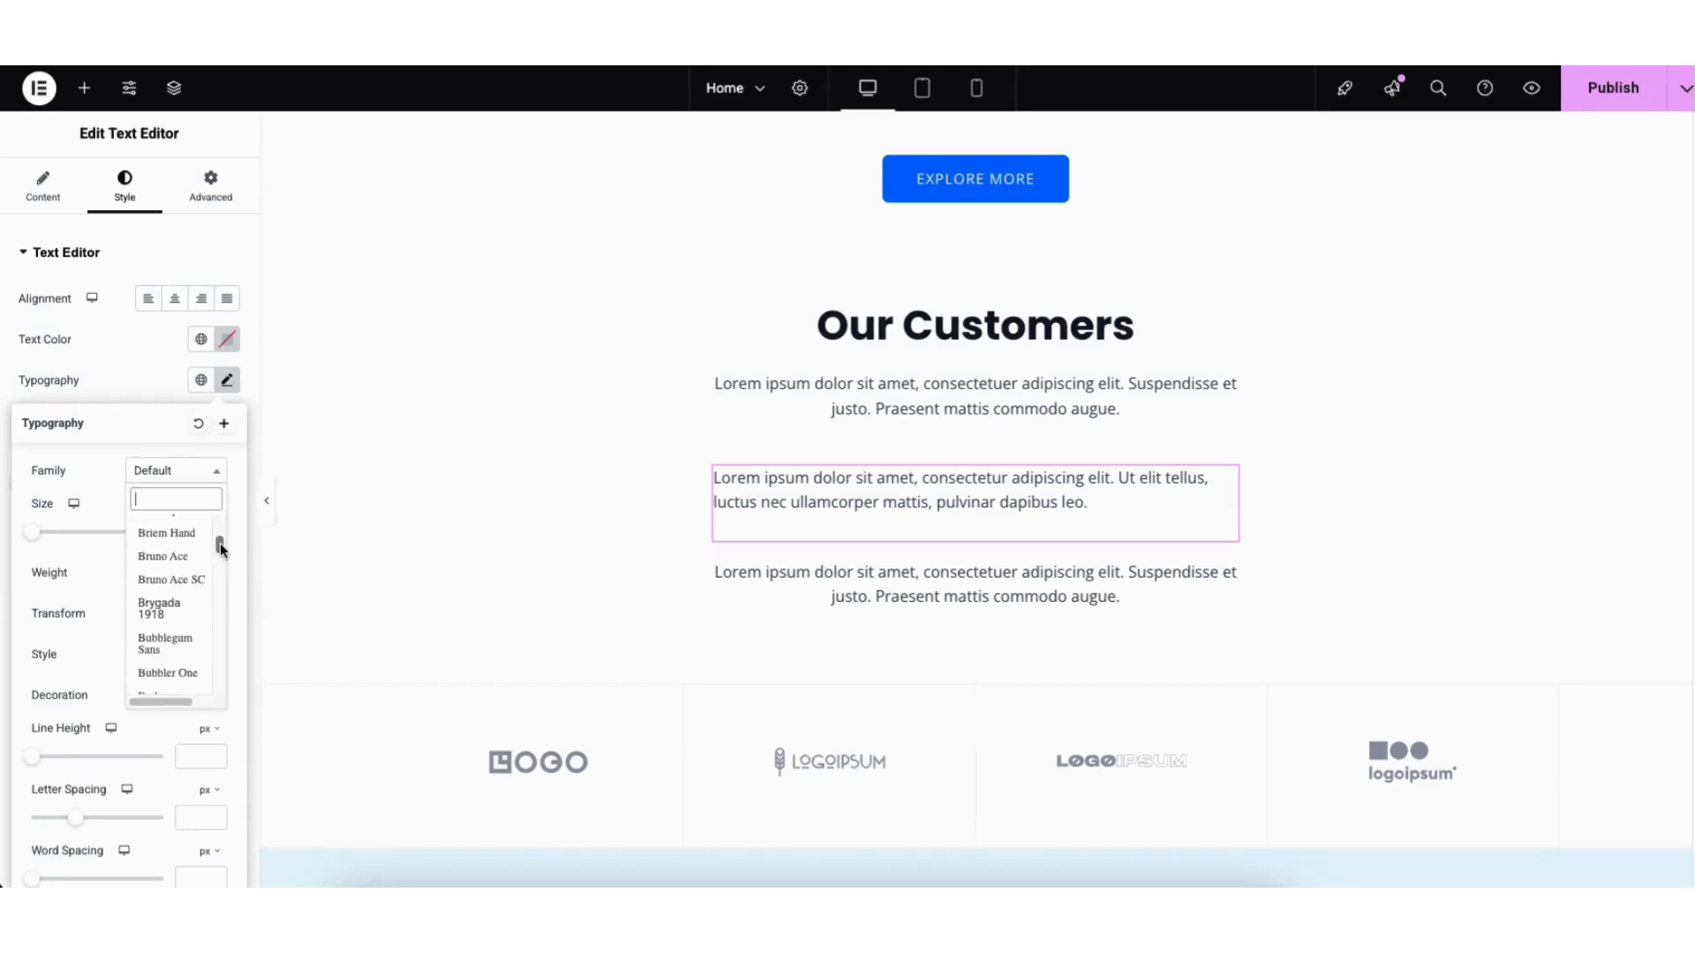
{"action": "left_click", "coordinate": [100, 502]}
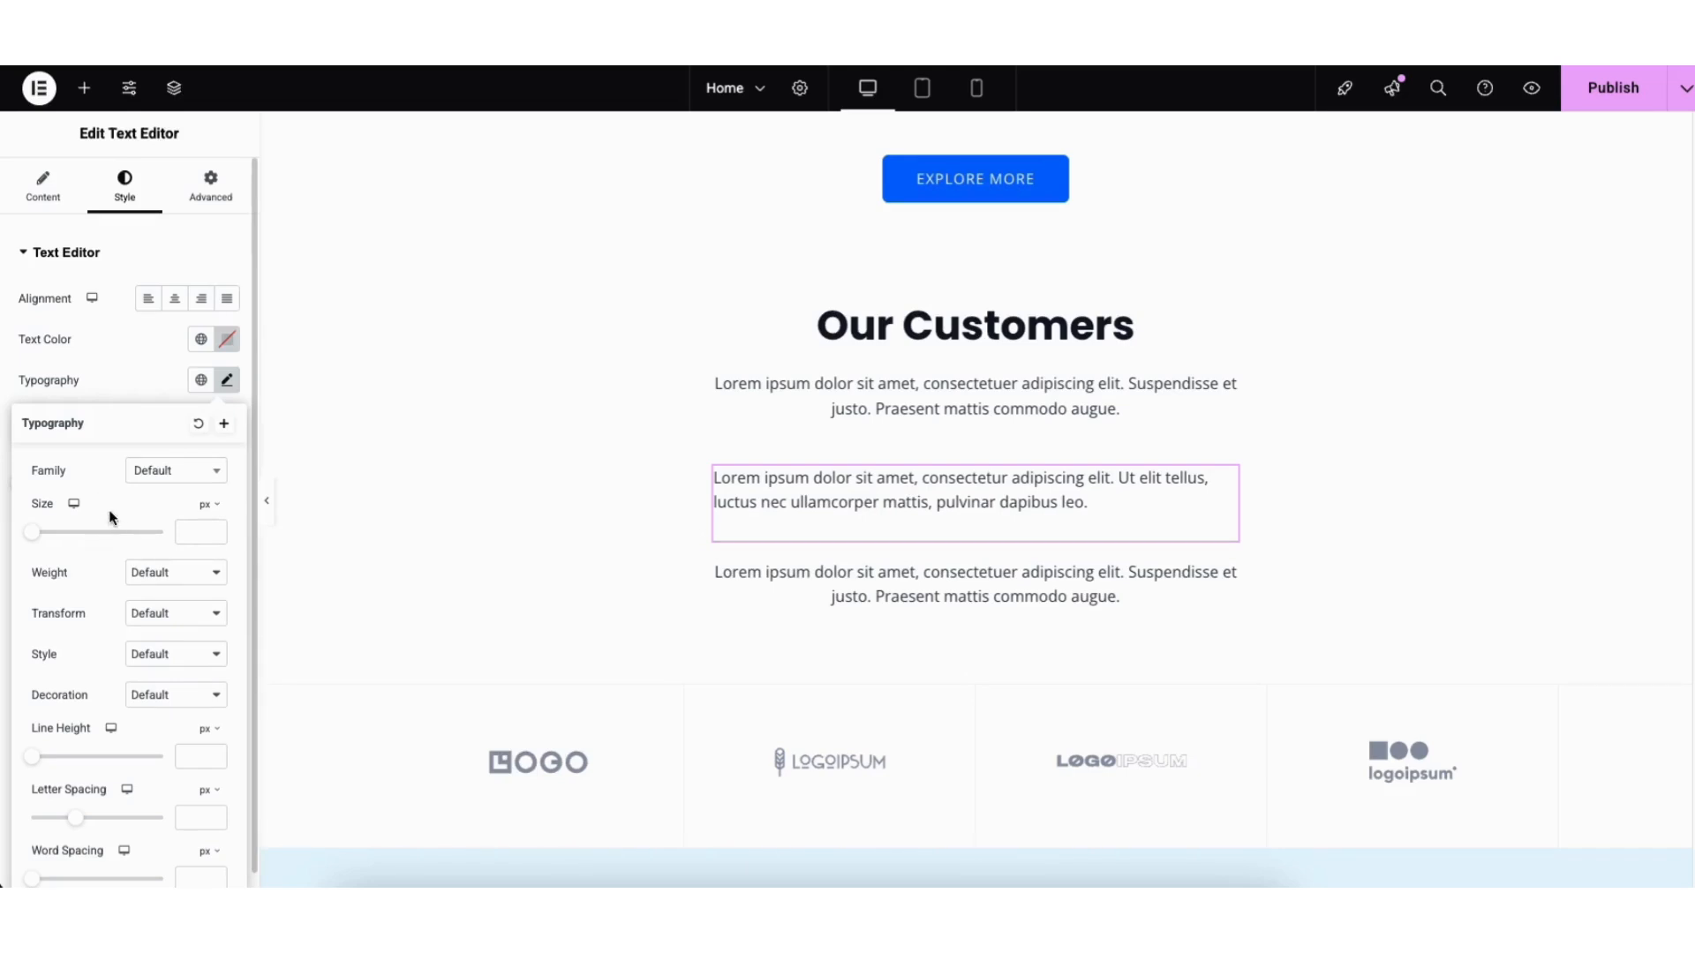
- Replace the Founder's photo in the Meet Our Leadership section with 1.png from the media library
{"action": "scroll", "coordinate": [1690, 521], "scroll_direction": "down", "scroll_amount": 3}
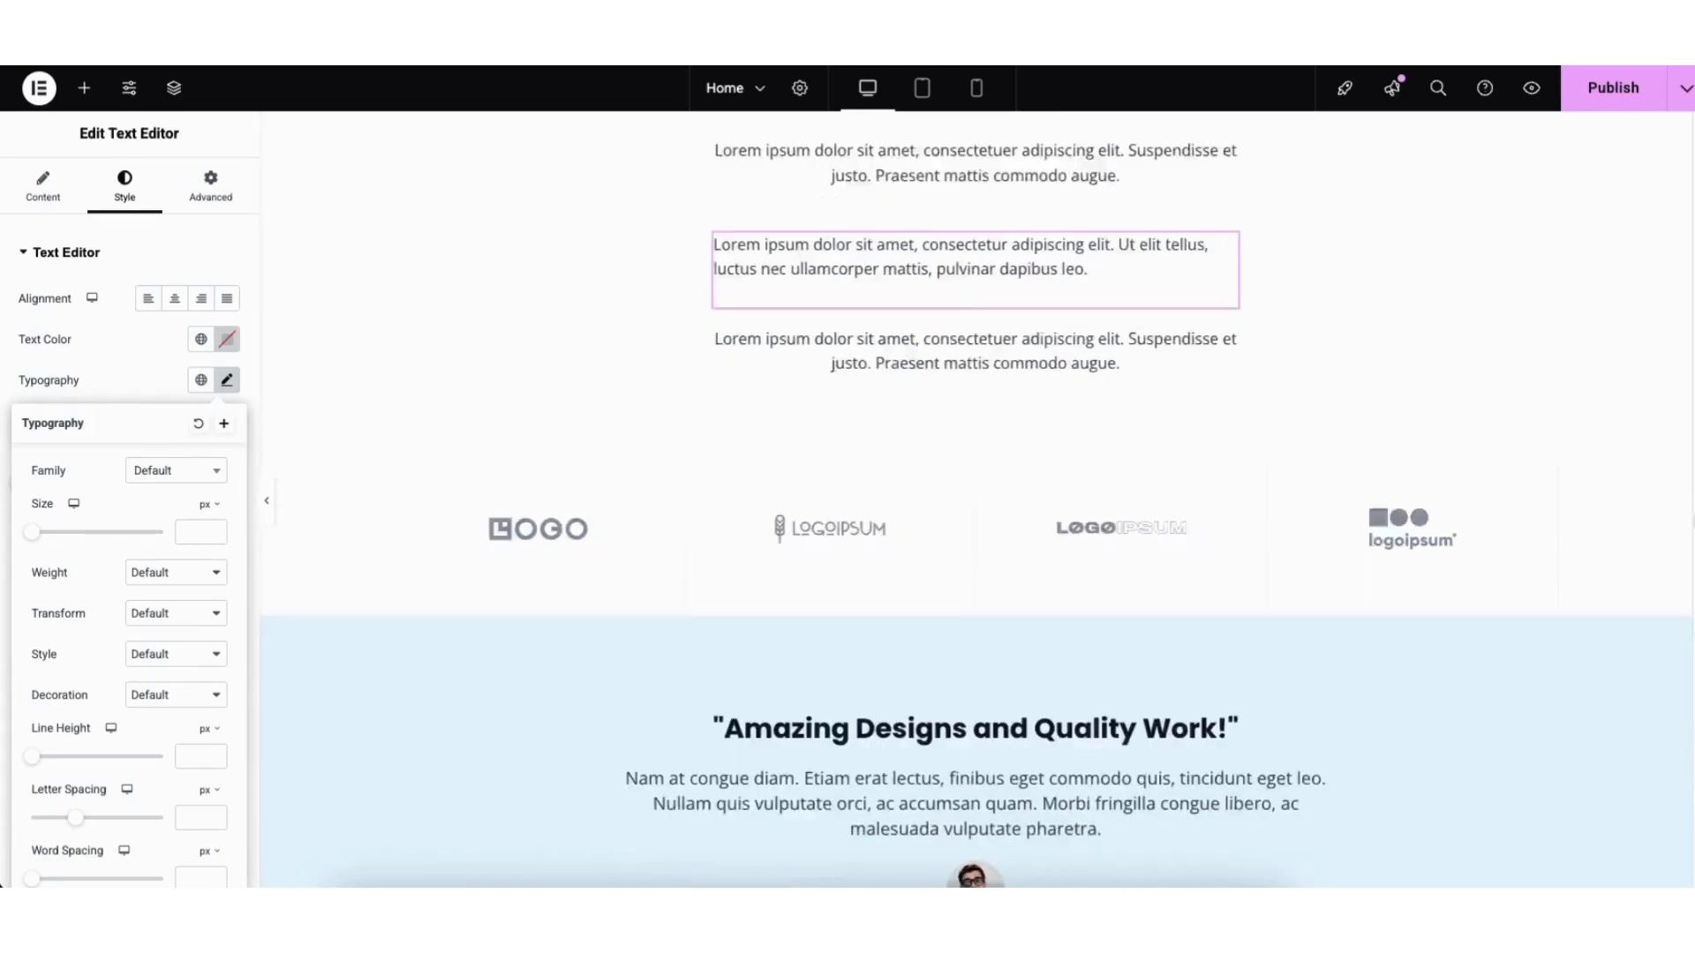
{"action": "scroll", "coordinate": [1687, 565], "scroll_direction": "down", "scroll_amount": 12}
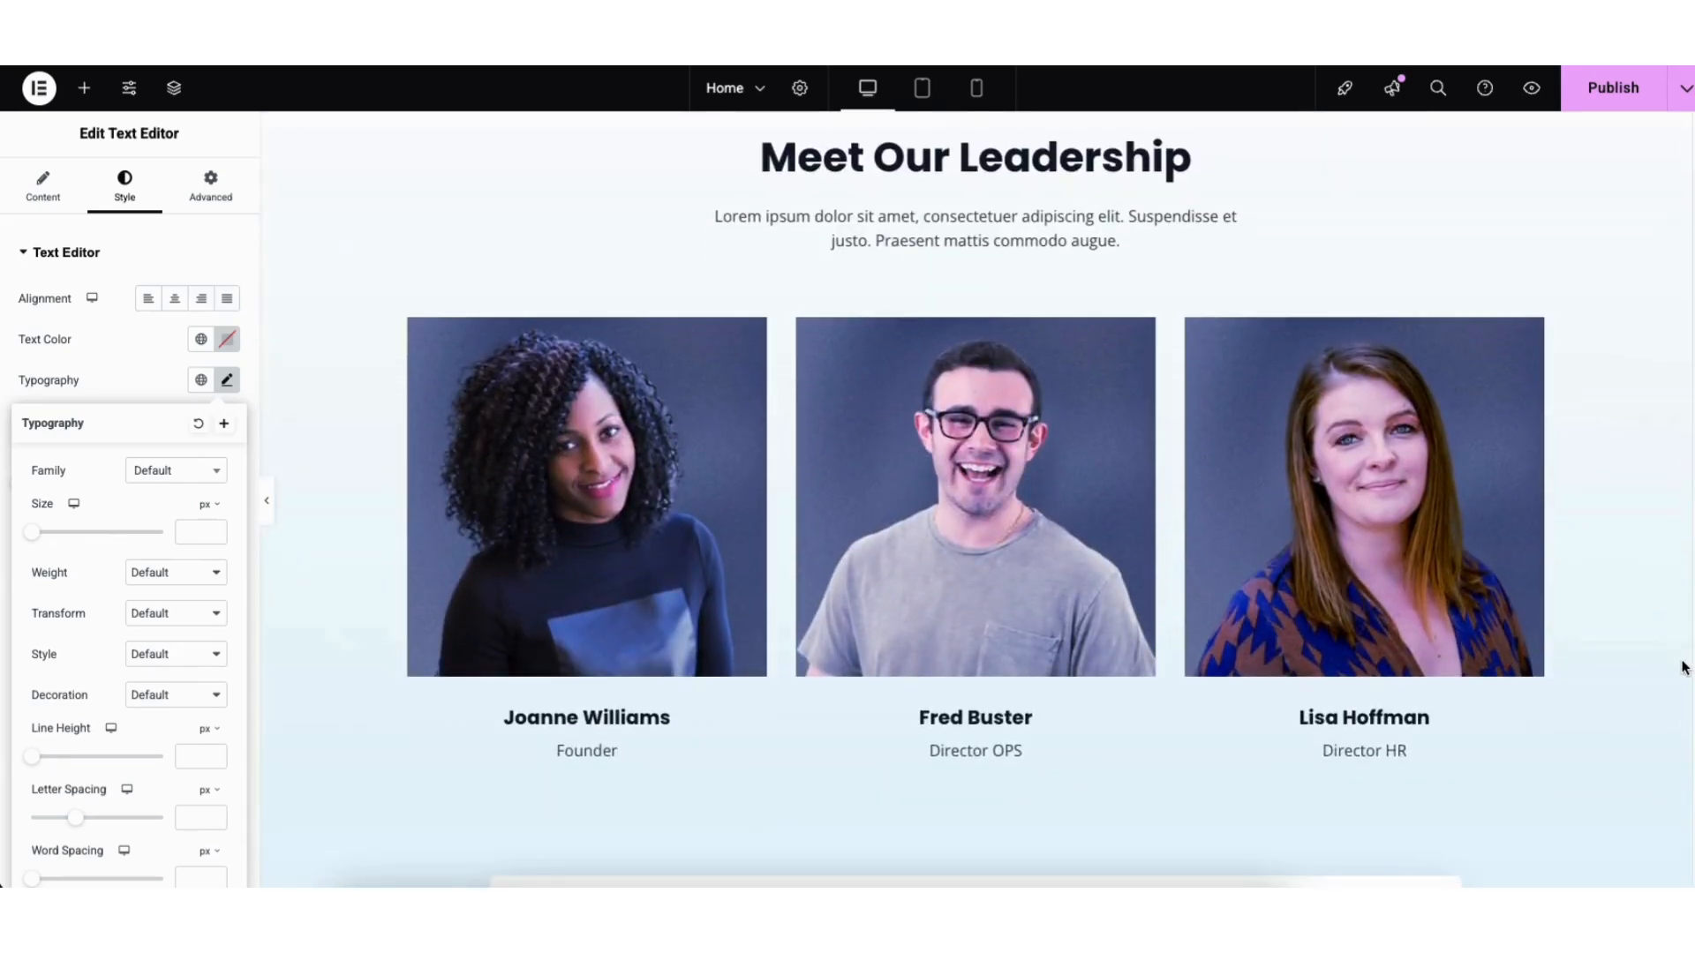
{"action": "left_click", "coordinate": [495, 435]}
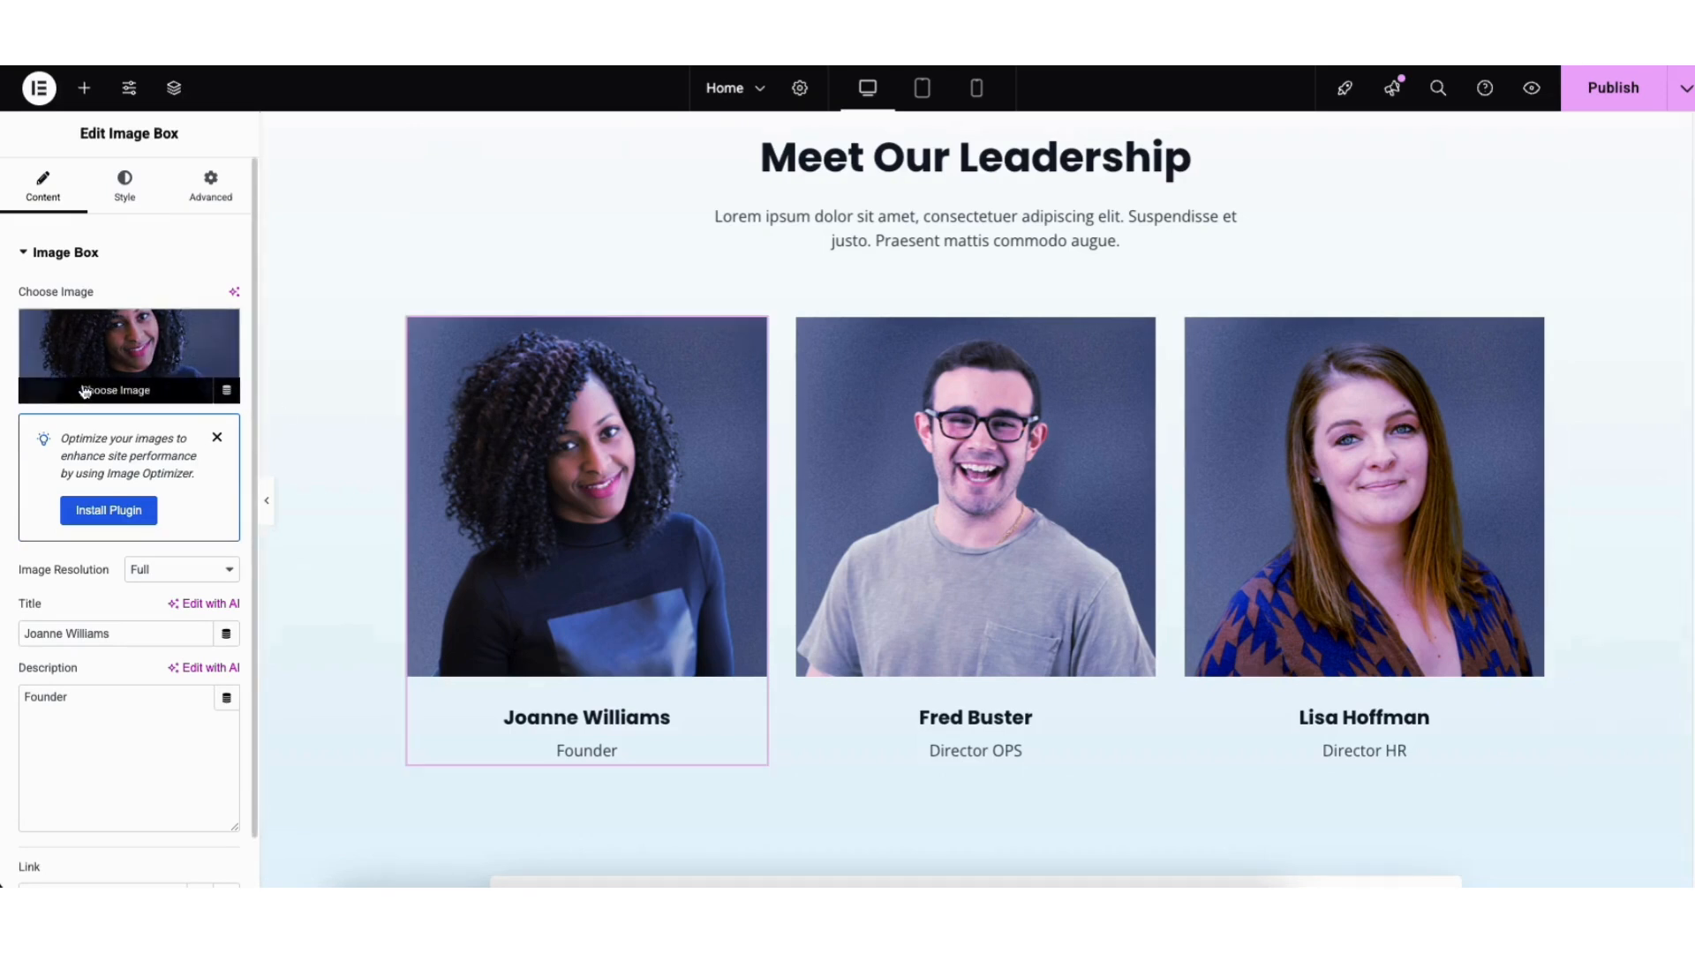
{"action": "mouse_move", "coordinate": [182, 360]}
{"action": "left_click", "coordinate": [114, 373]}
{"action": "left_click", "coordinate": [269, 160]}
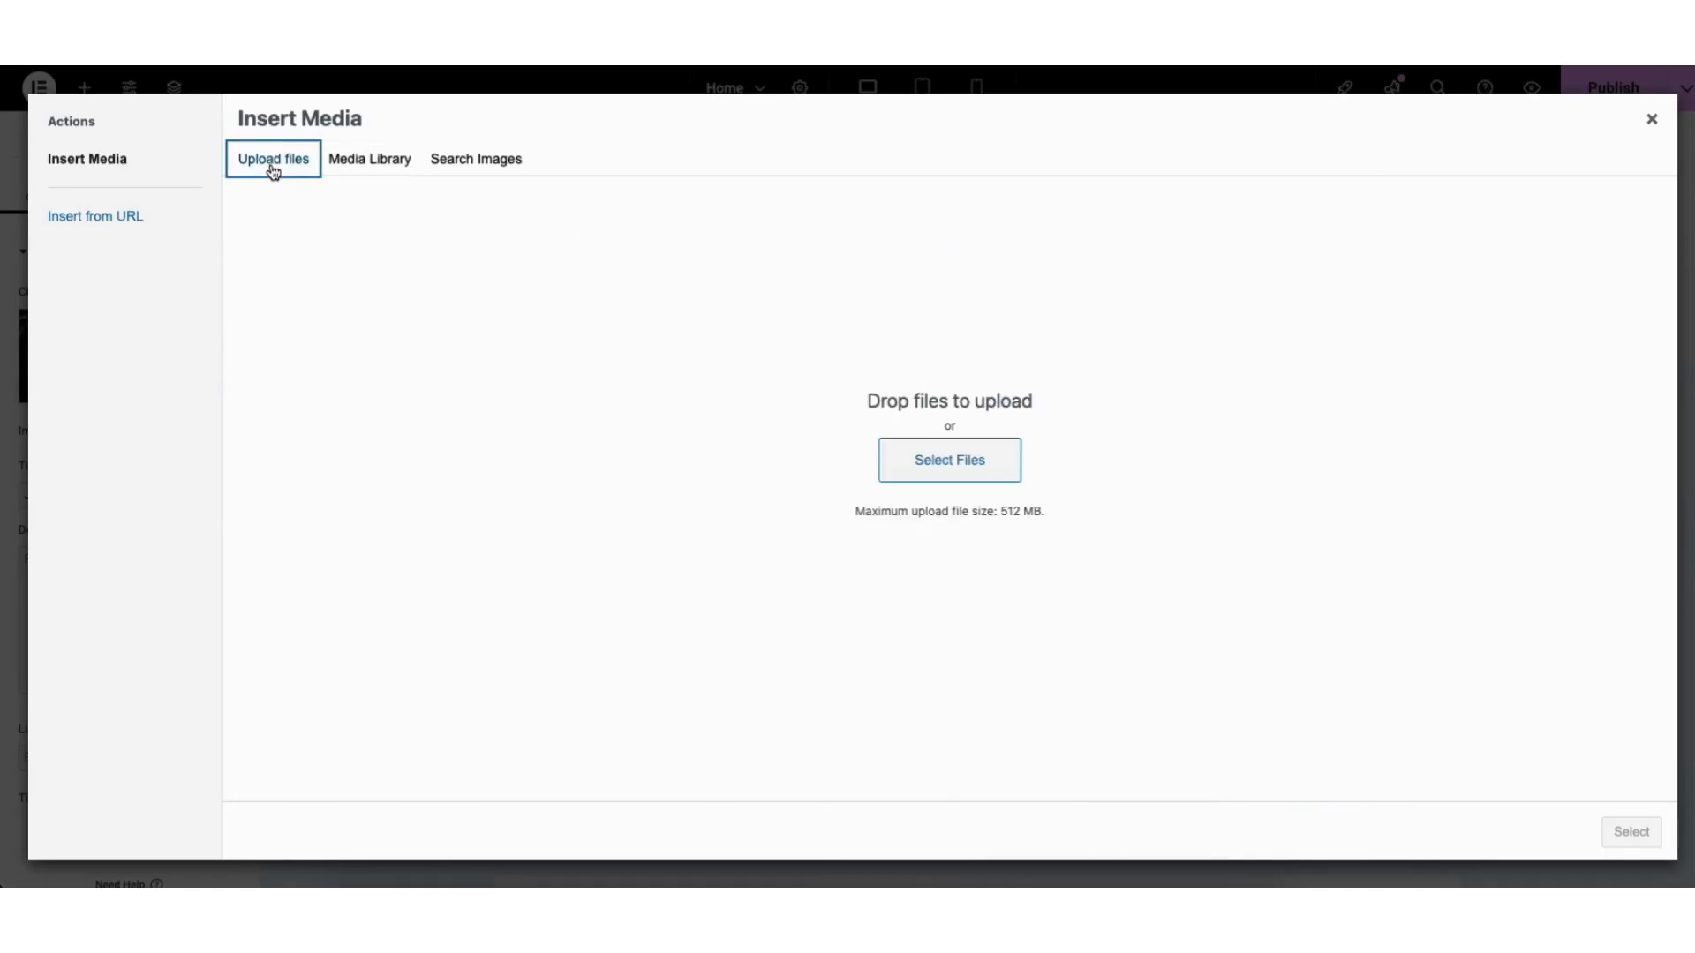
{"action": "left_click", "coordinate": [359, 166]}
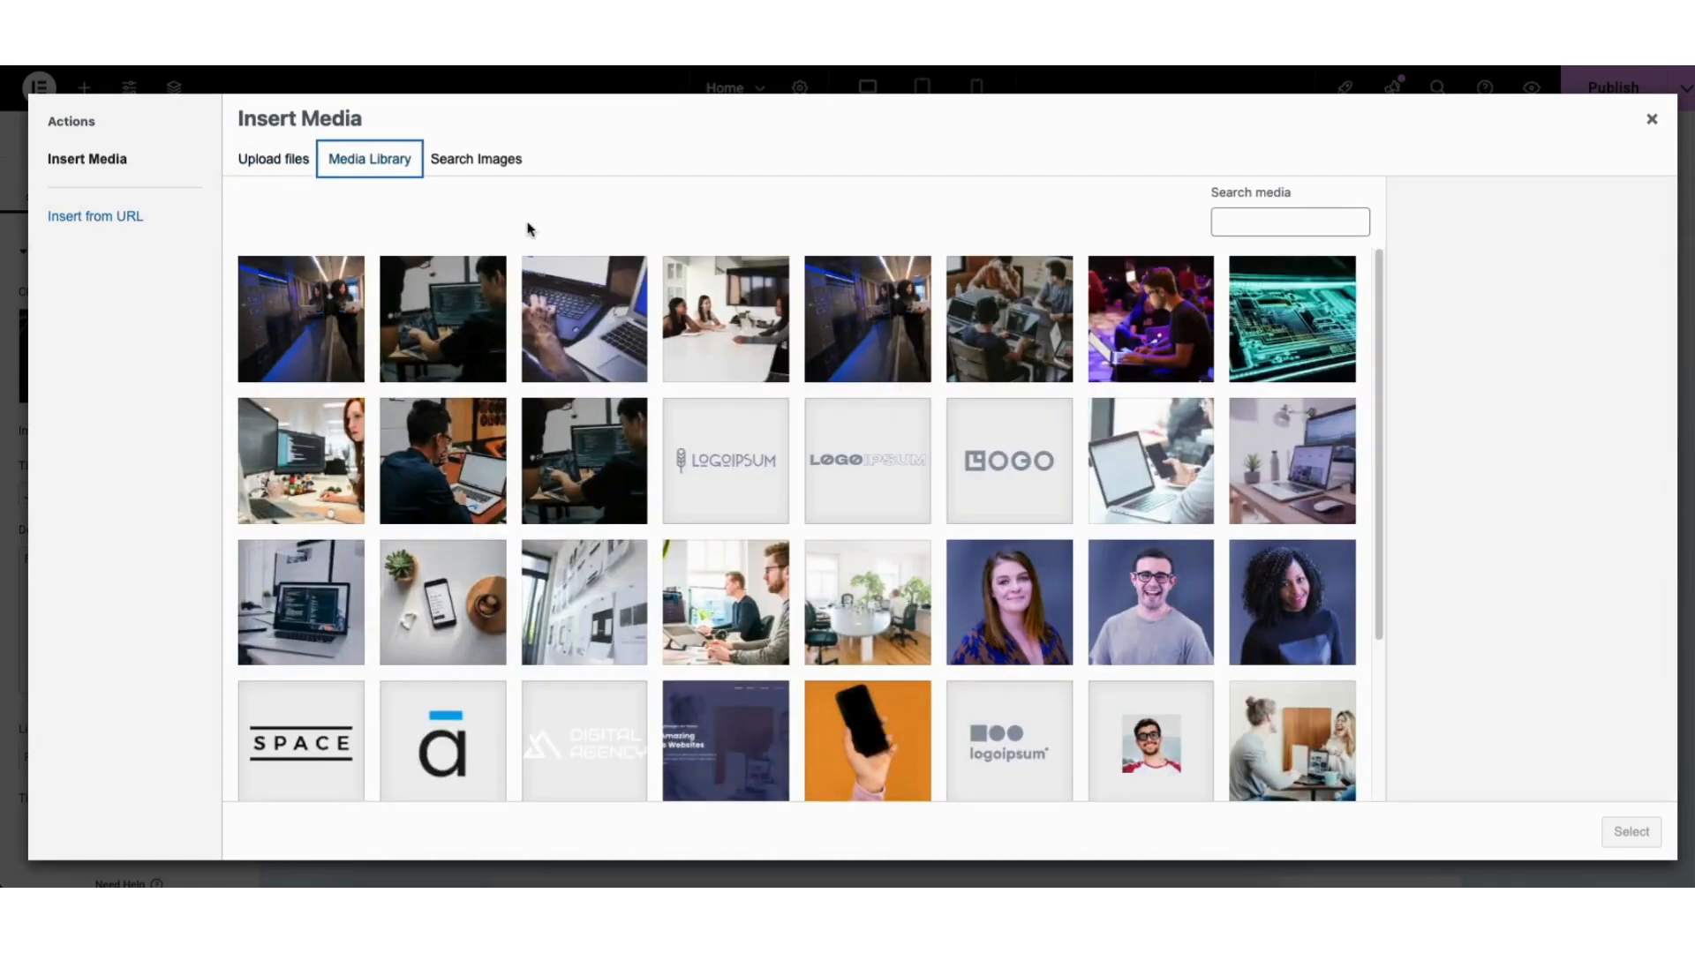
{"action": "left_click", "coordinate": [308, 338]}
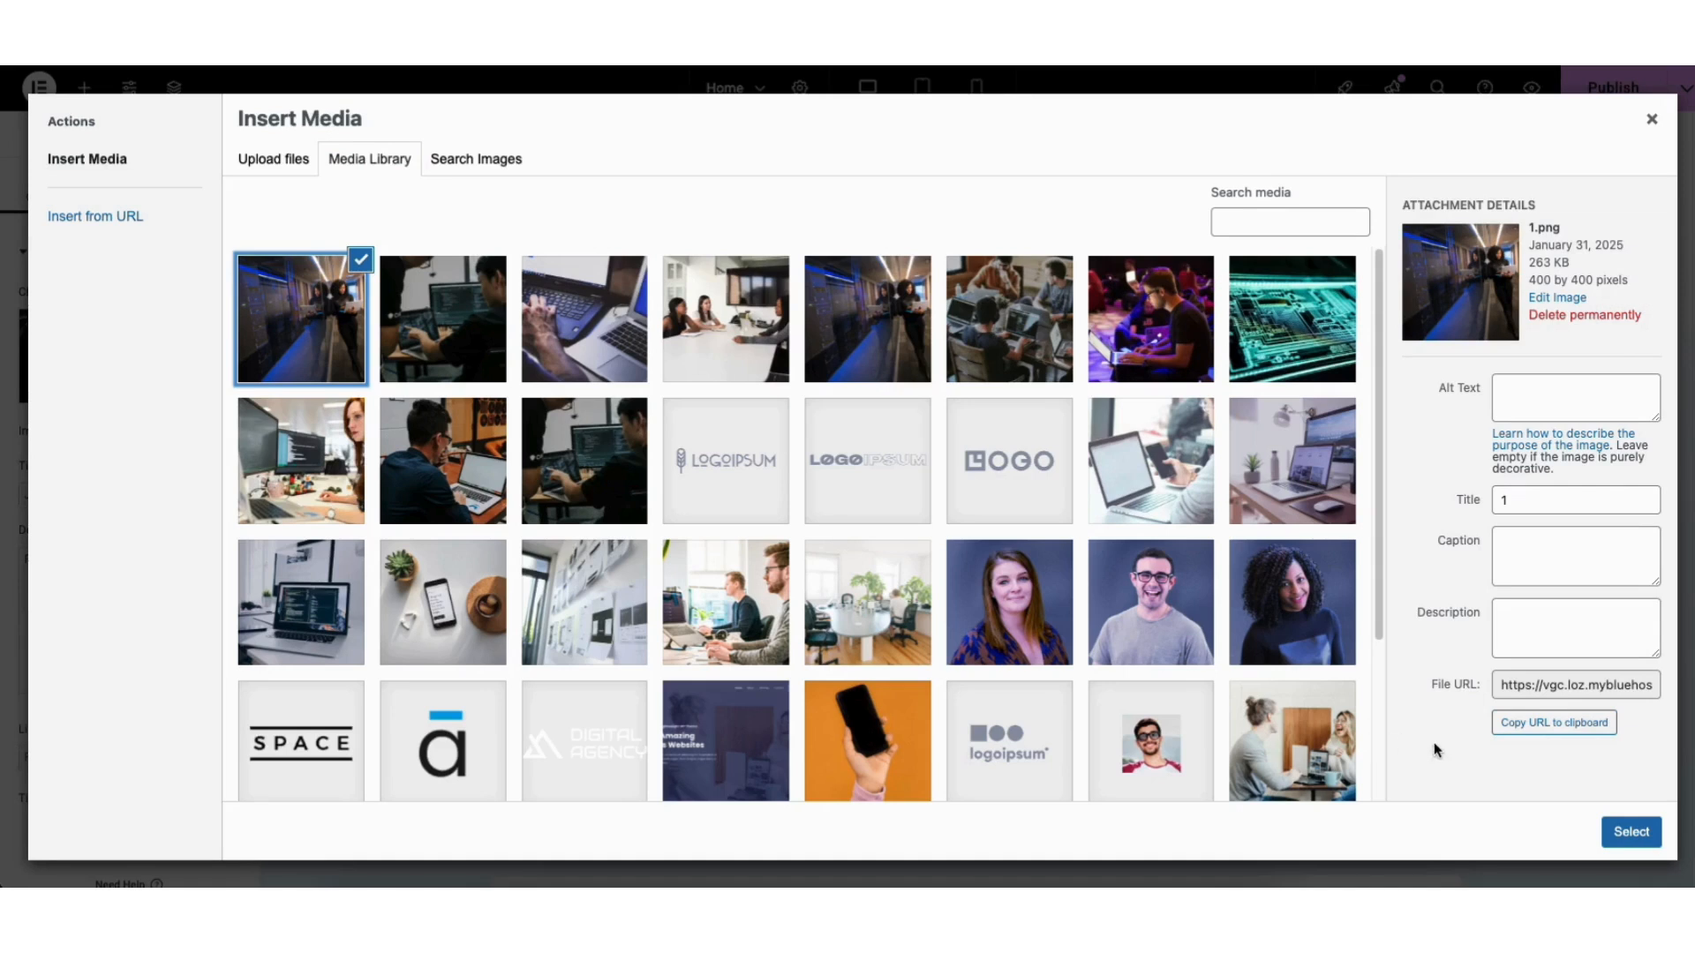
{"action": "left_click", "coordinate": [1624, 833]}
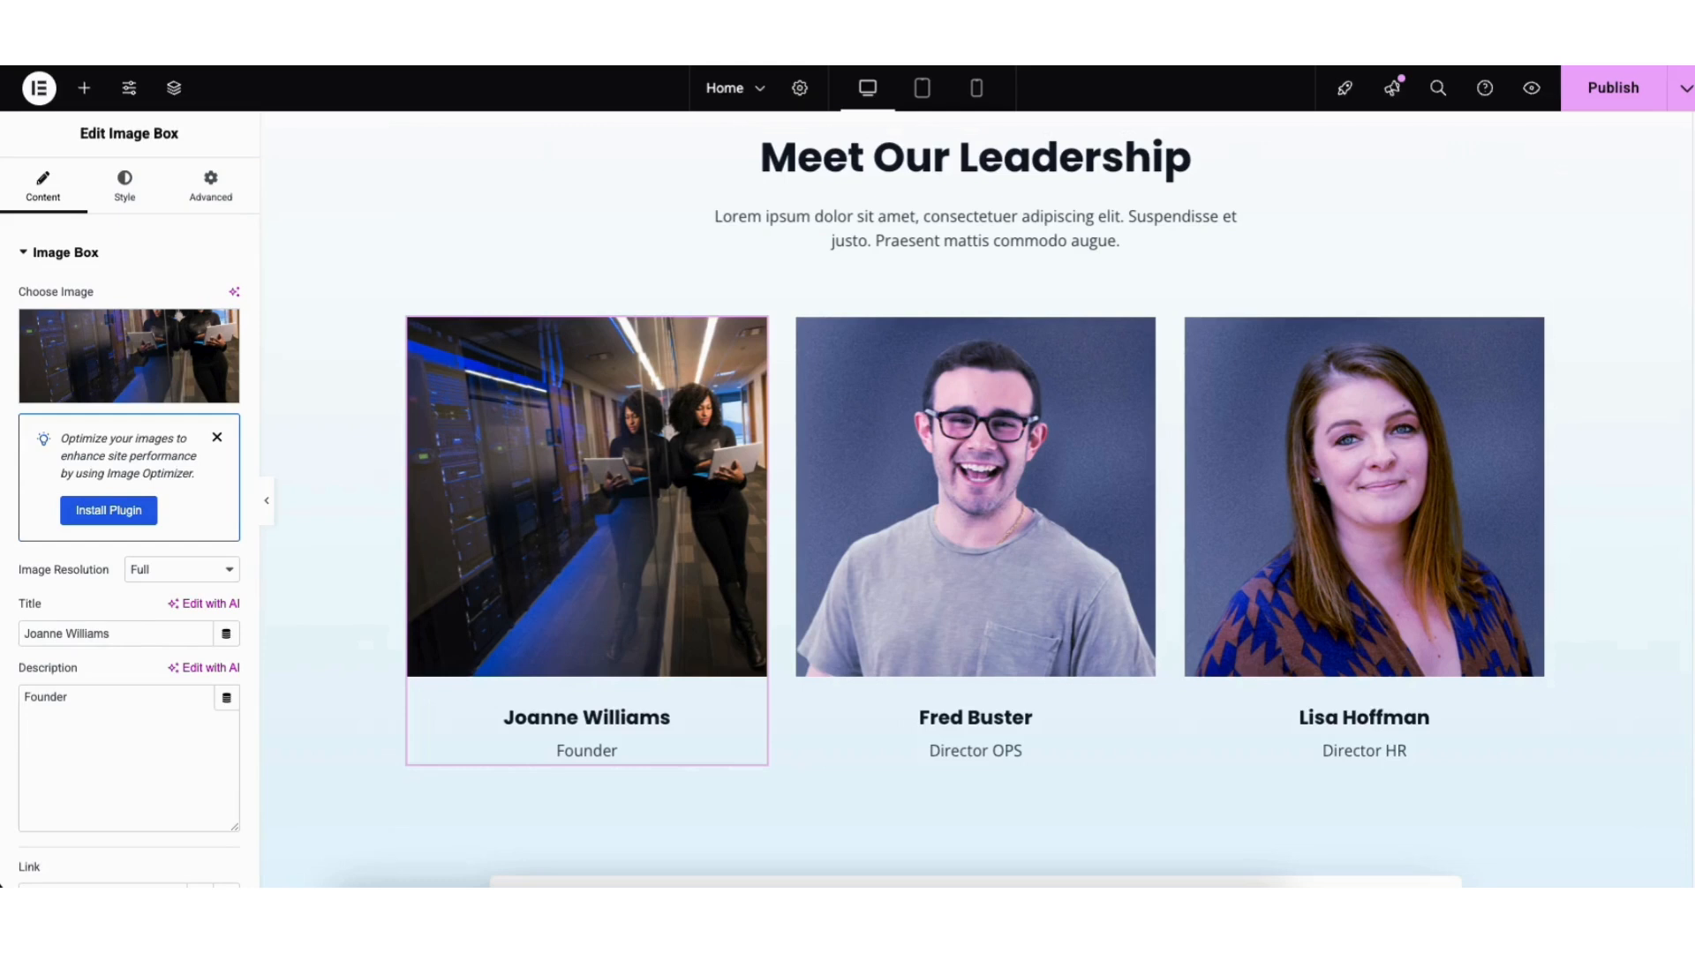
- Set the background color of the "Amazing Designs and Quality Work!" testimonial container to white, #FFFFFF
{"action": "scroll", "coordinate": [1674, 560], "scroll_direction": "up", "scroll_amount": 10}
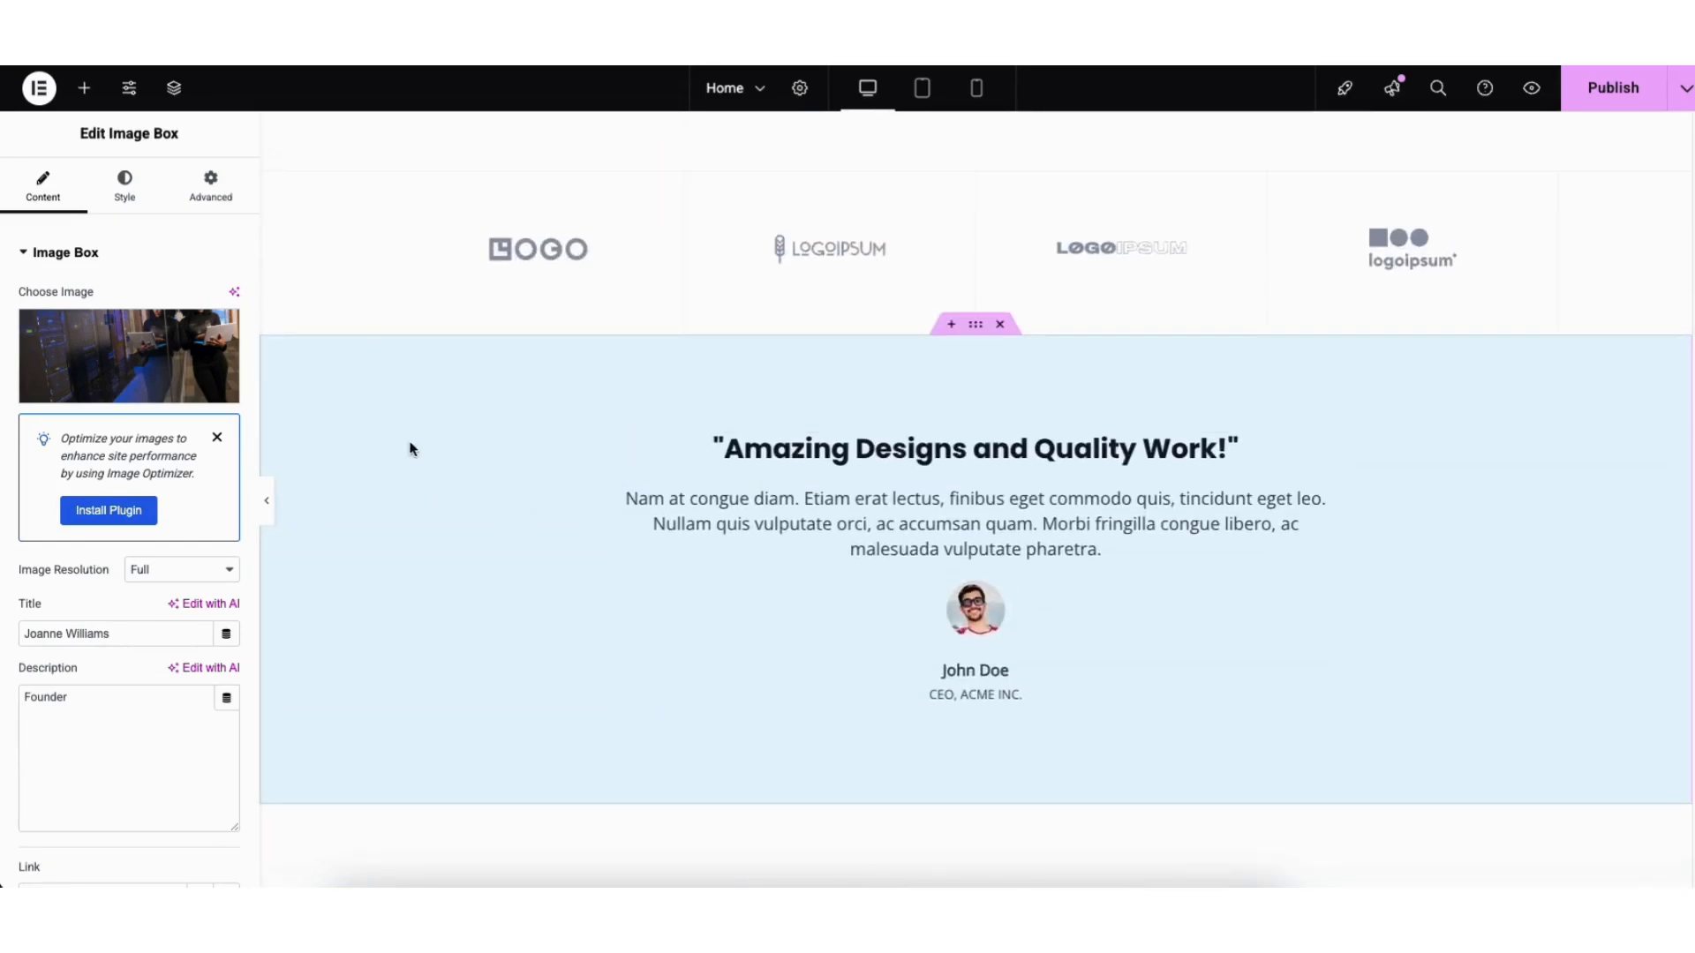
{"action": "right_click", "coordinate": [389, 388]}
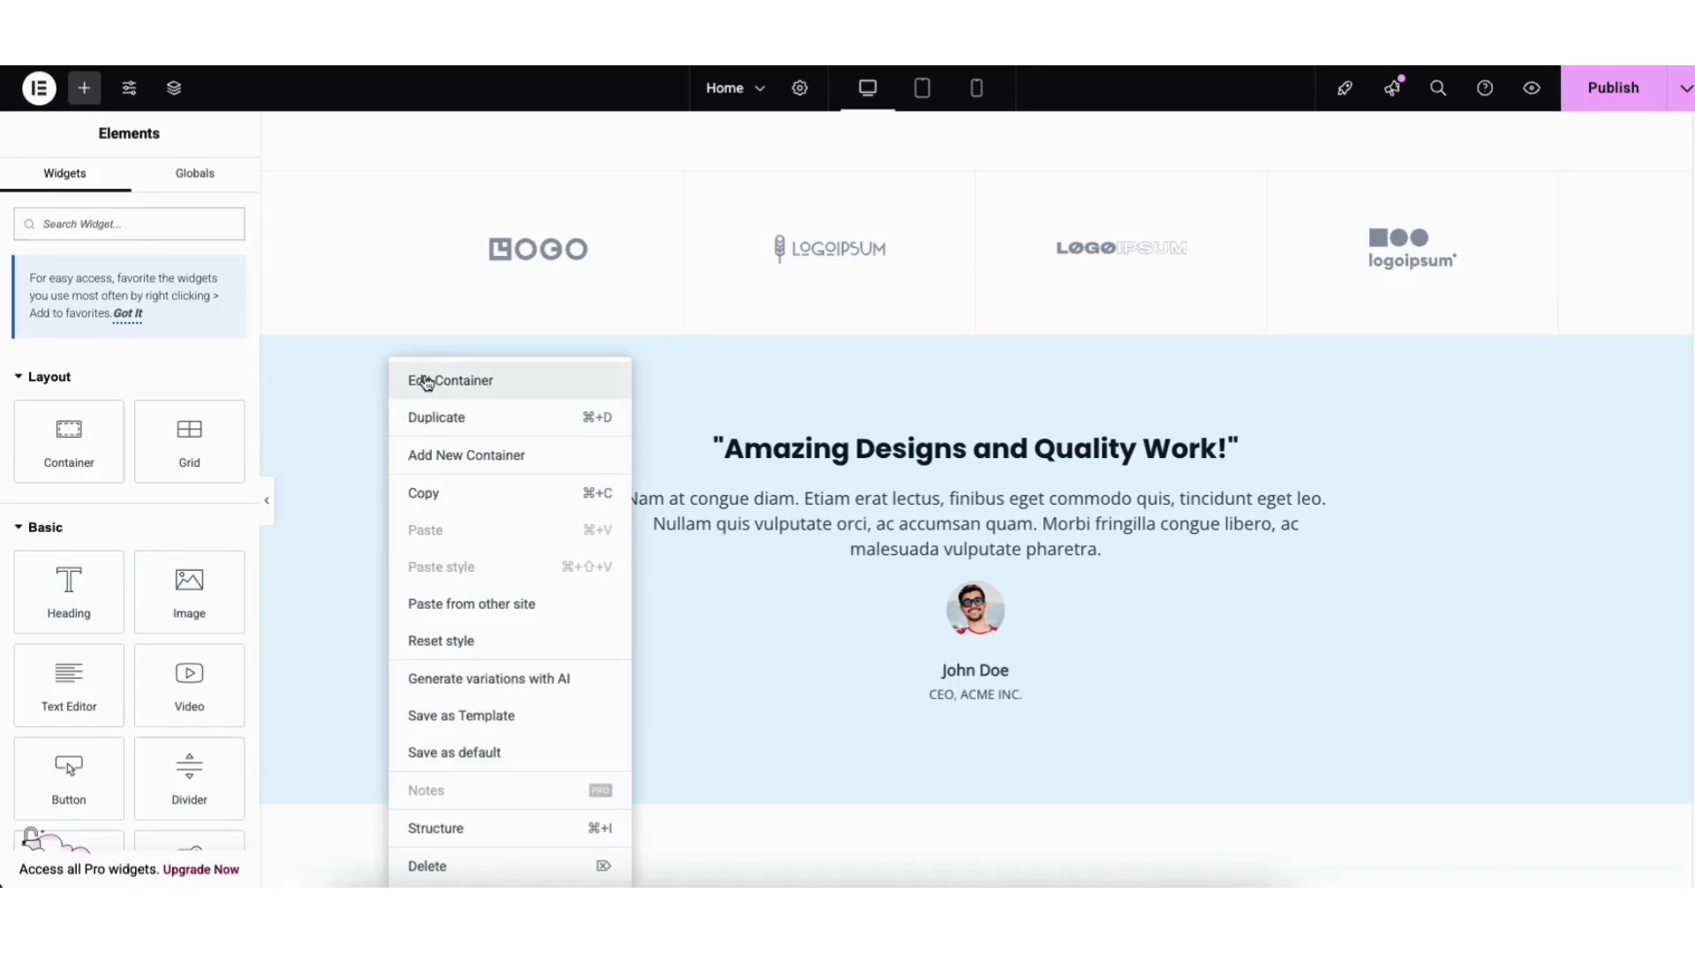
{"action": "left_click", "coordinate": [426, 381]}
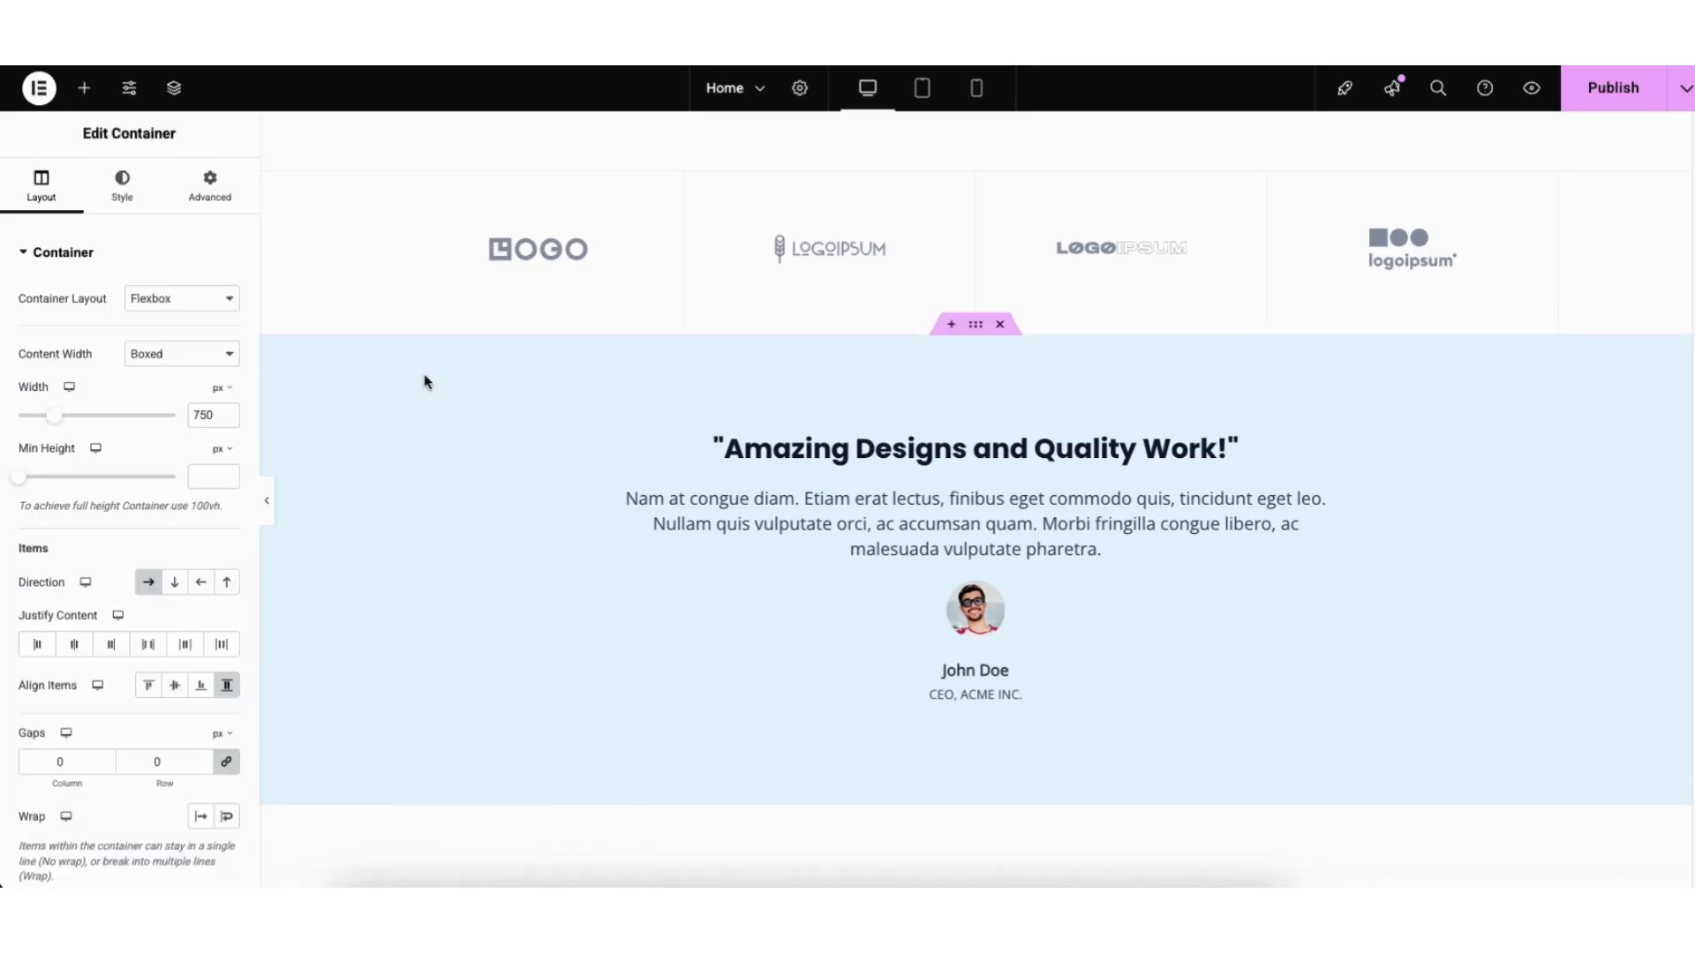
{"action": "left_click", "coordinate": [128, 194]}
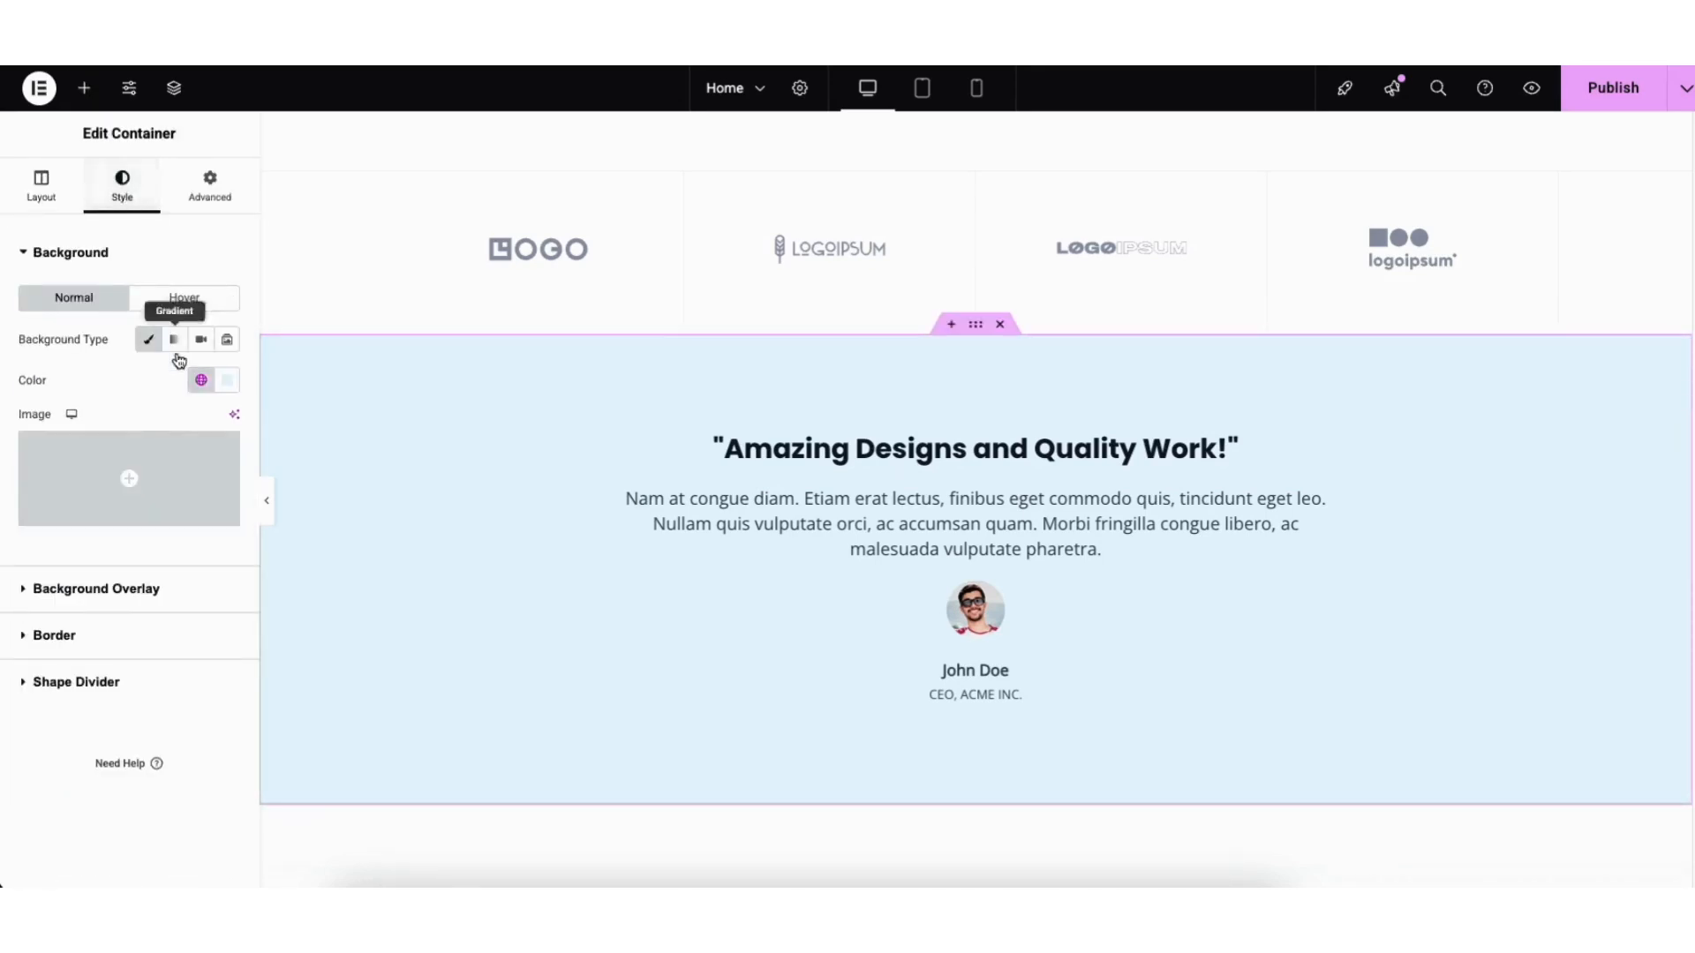
{"action": "left_click", "coordinate": [228, 383]}
{"action": "left_click_drag", "start_coordinate": [235, 505], "coordinate": [99, 439]}
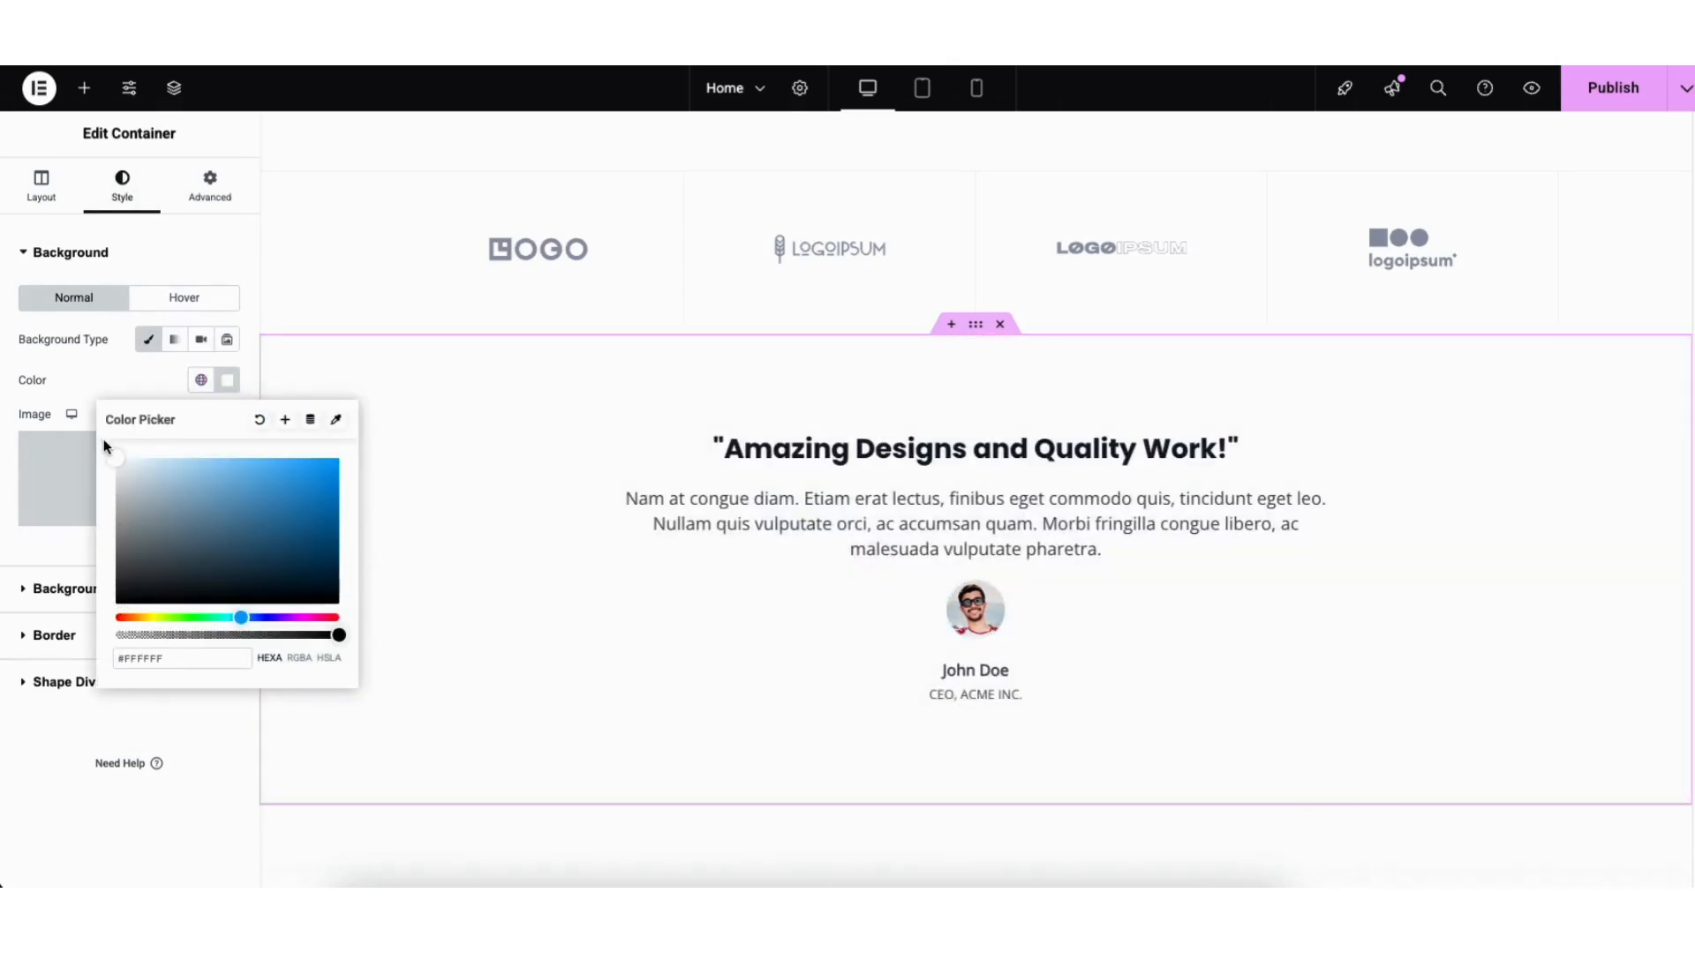
{"action": "left_click", "coordinate": [519, 470]}
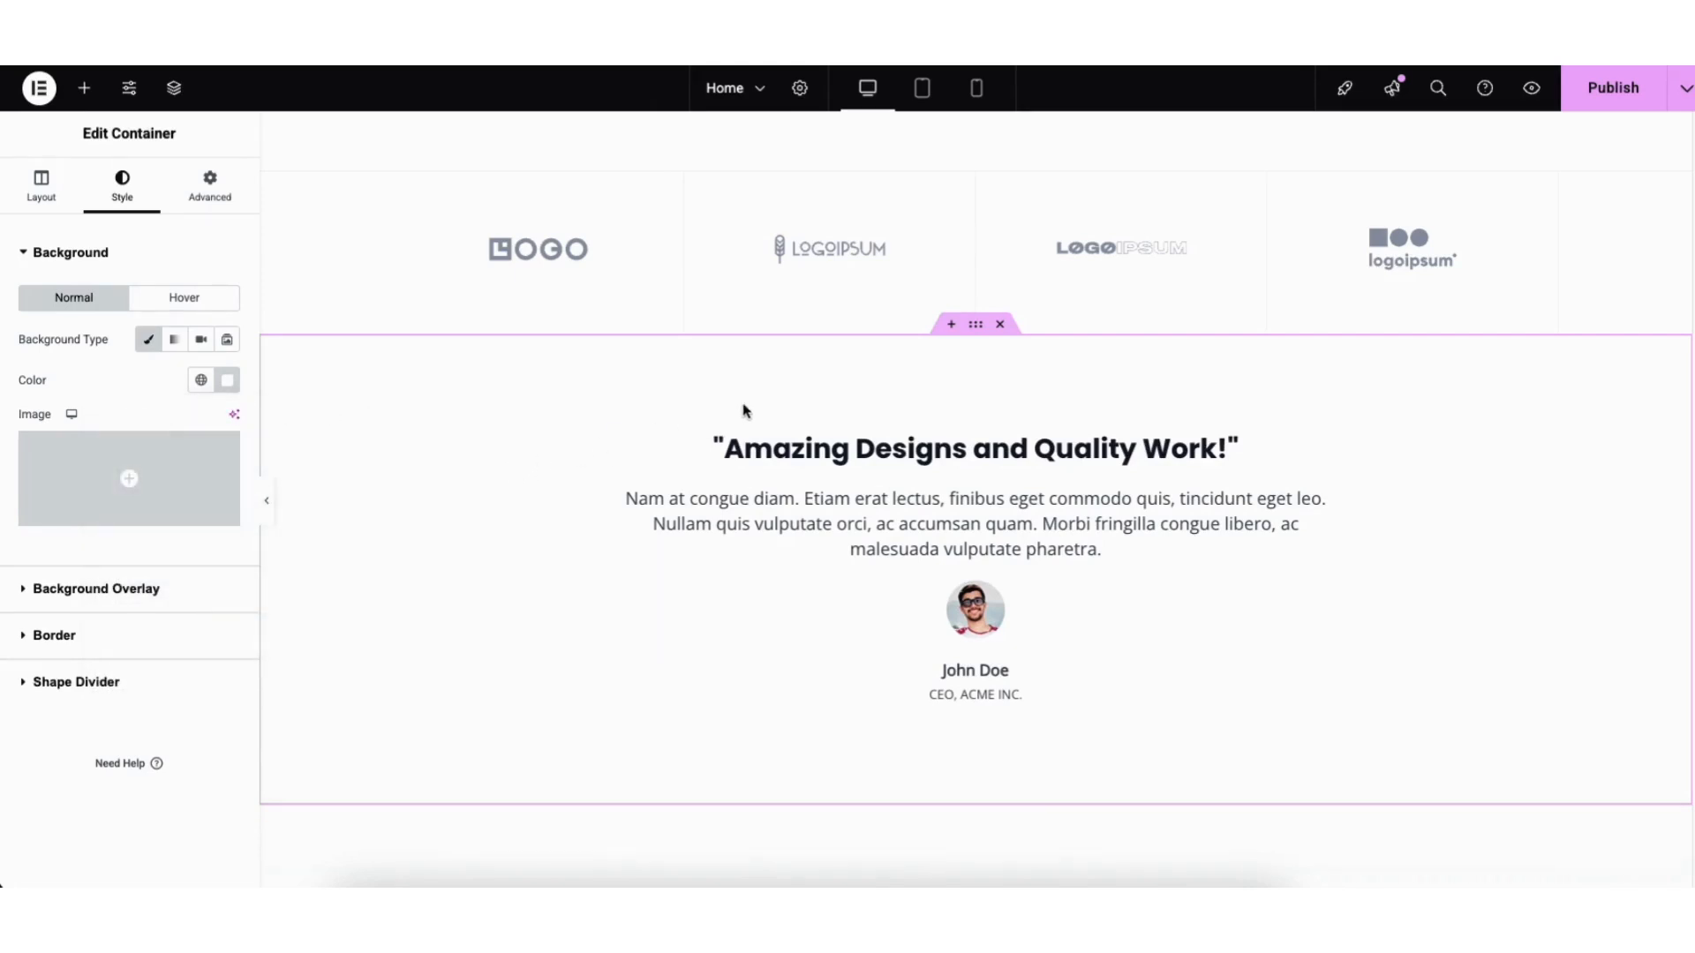
- Try a three-column Flexbox container with a wide middle column between the logo row and the testimonial section
{"action": "left_click", "coordinate": [951, 327]}
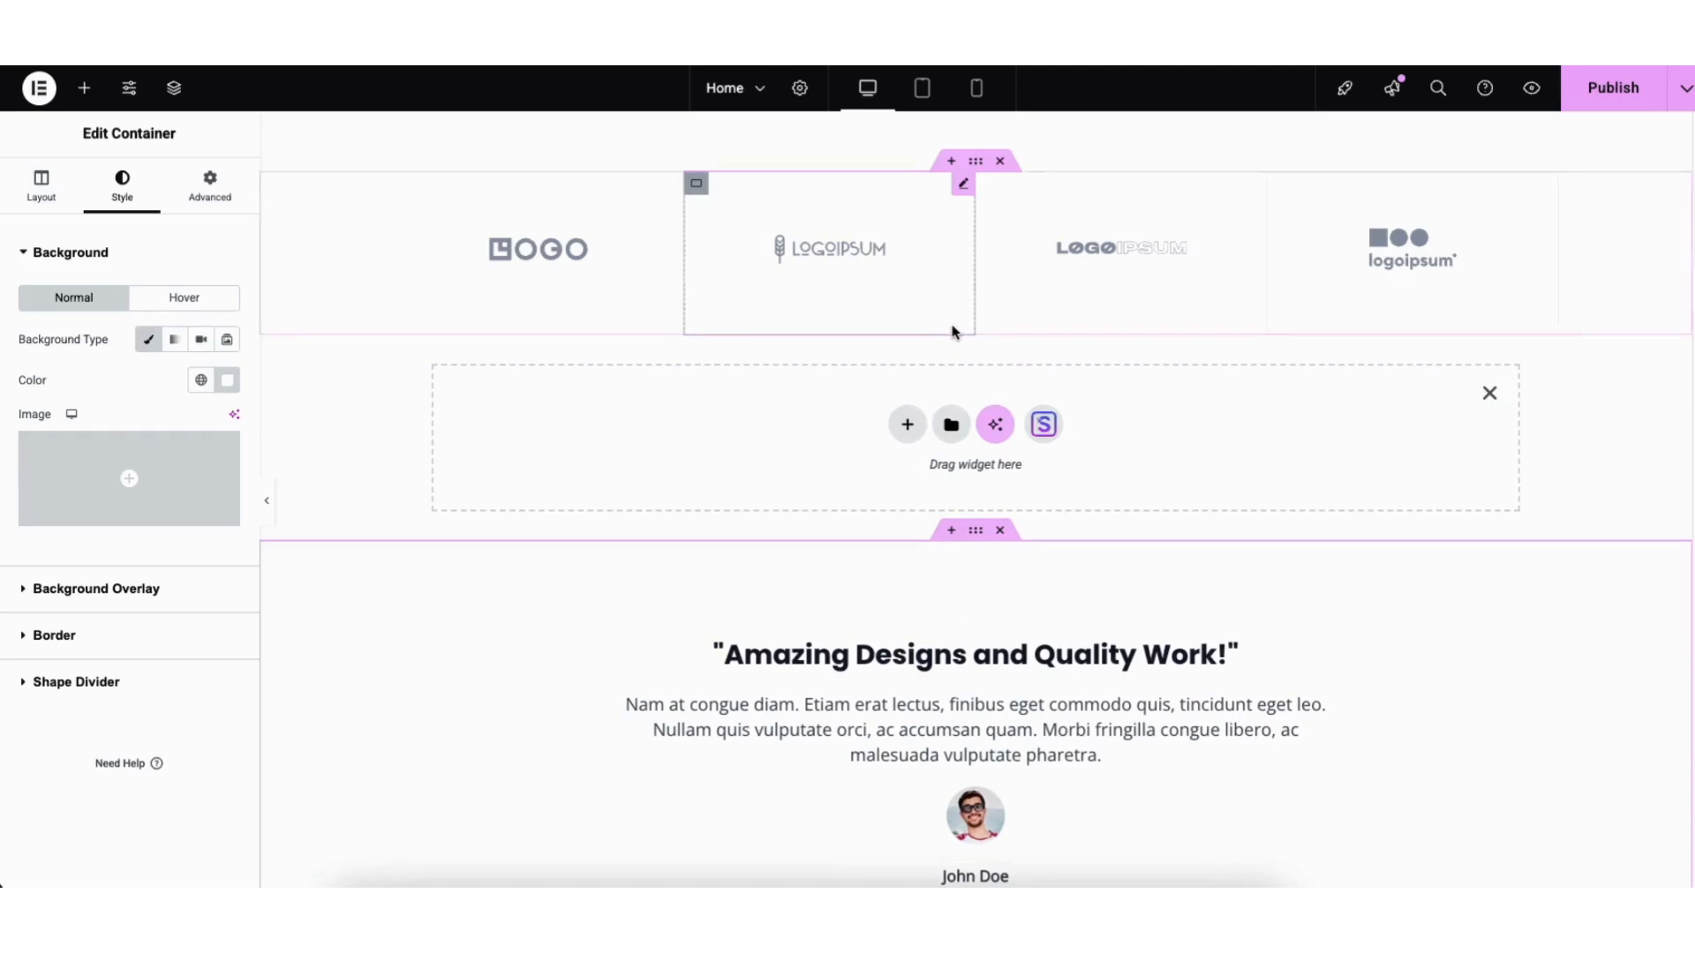
{"action": "left_click", "coordinate": [906, 428]}
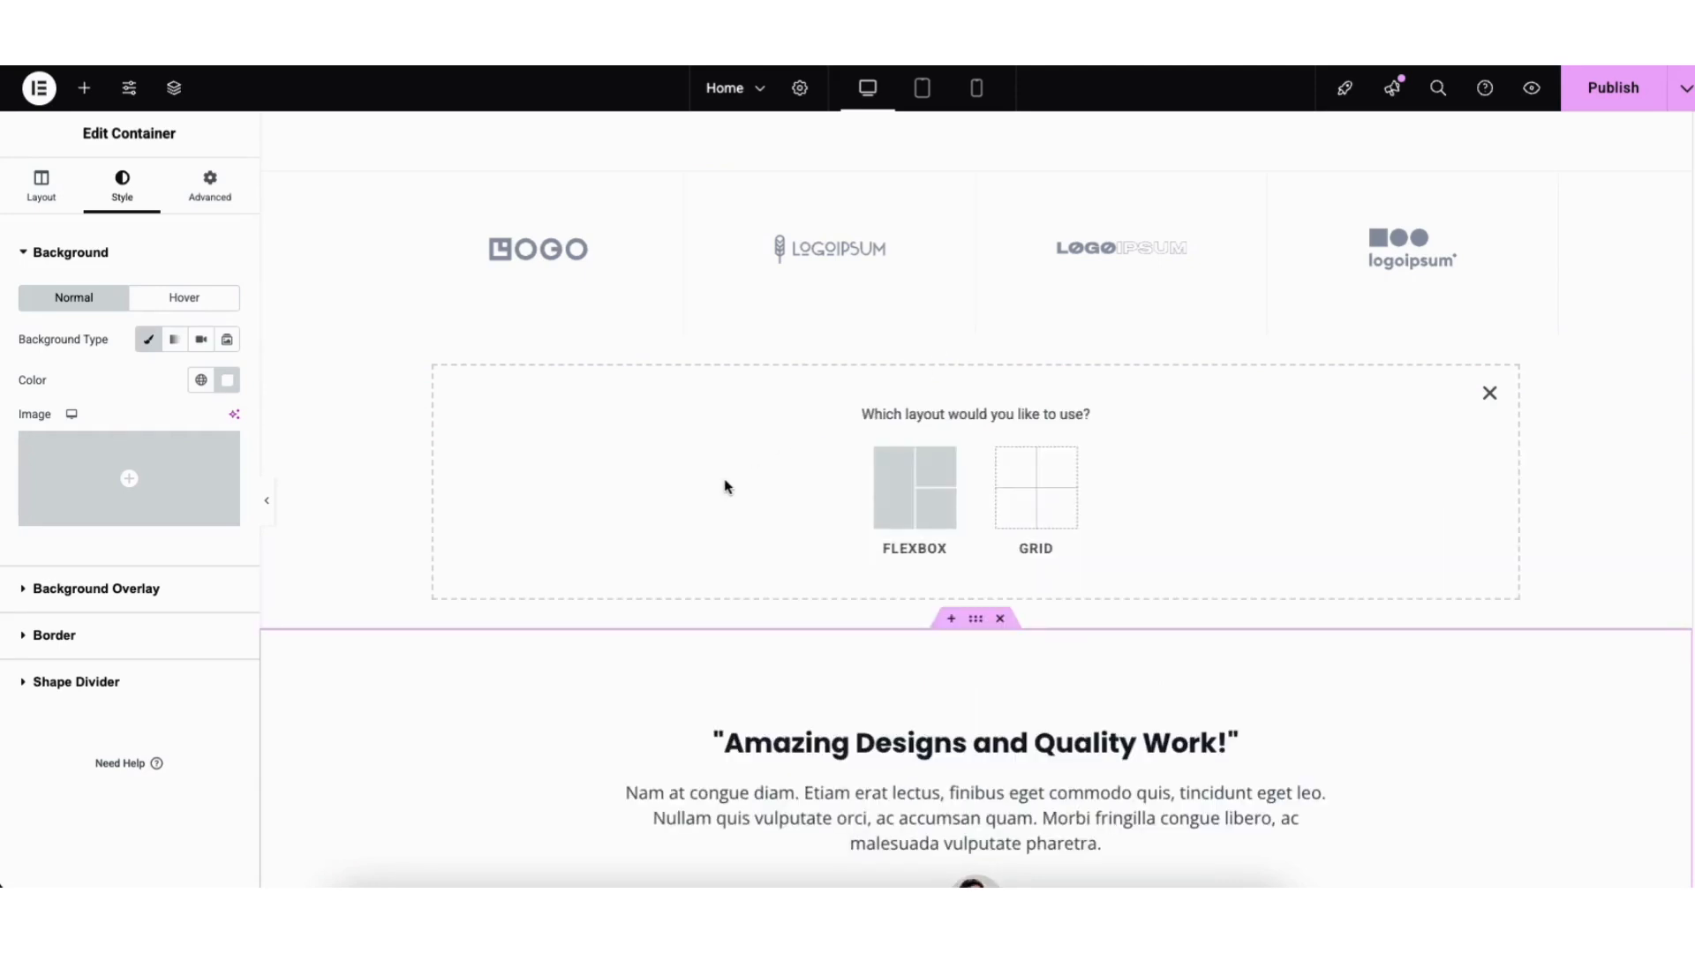
{"action": "left_click", "coordinate": [917, 491]}
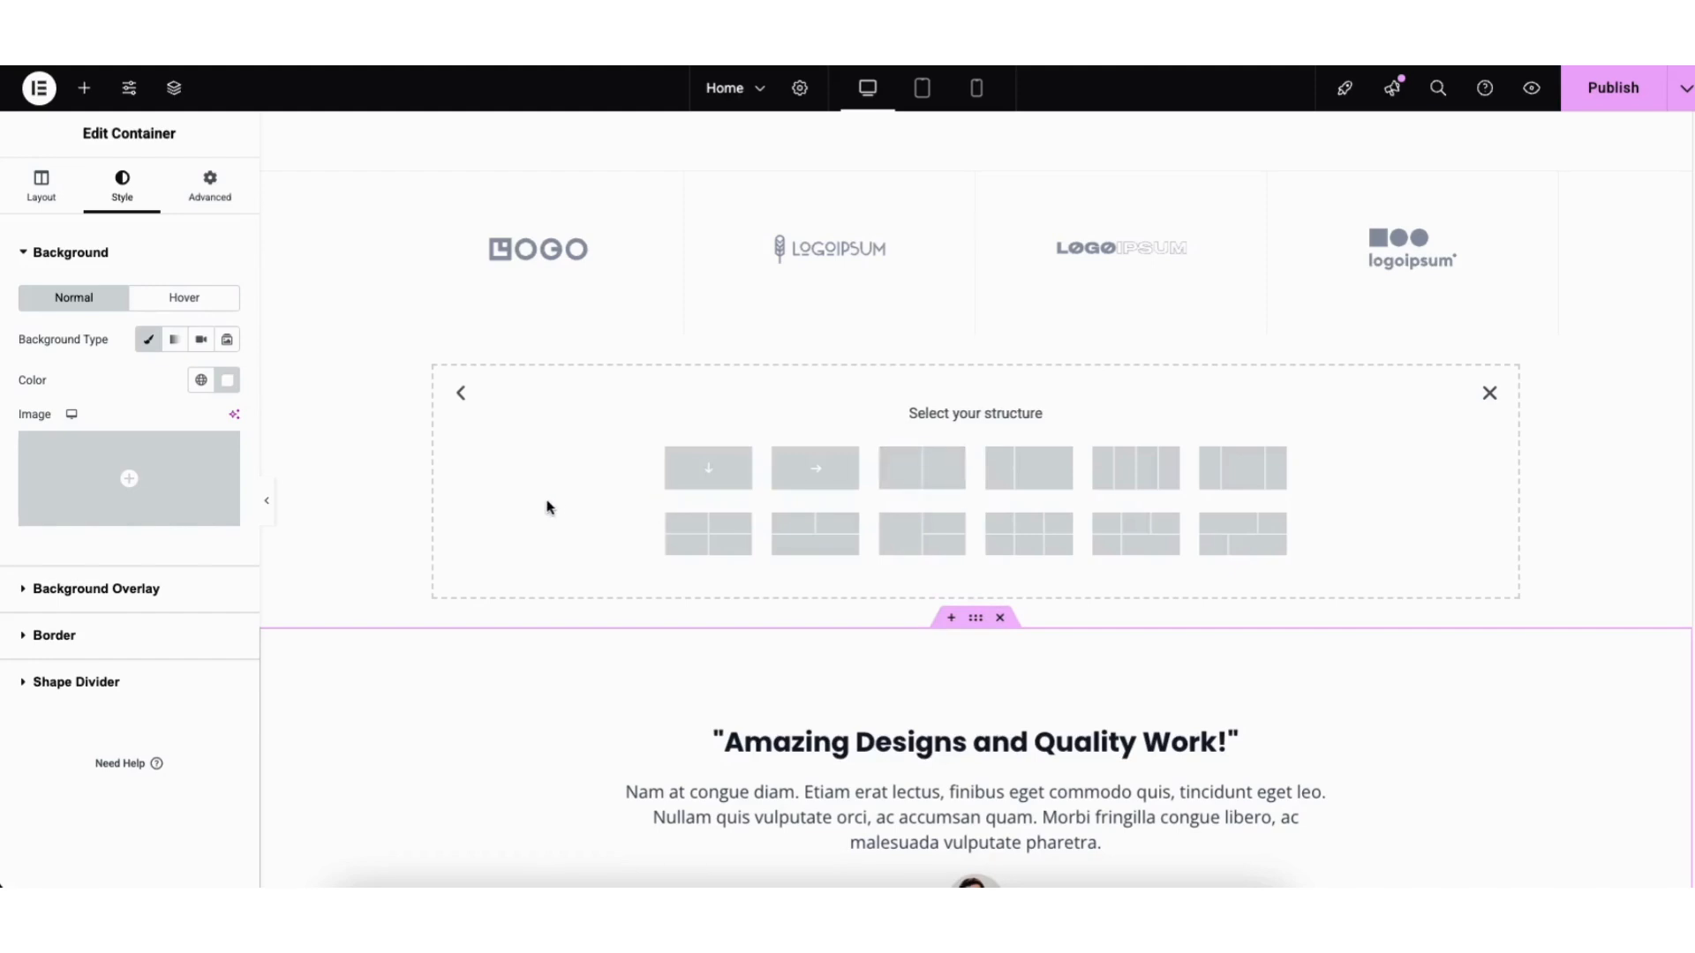
{"action": "left_click", "coordinate": [1244, 477]}
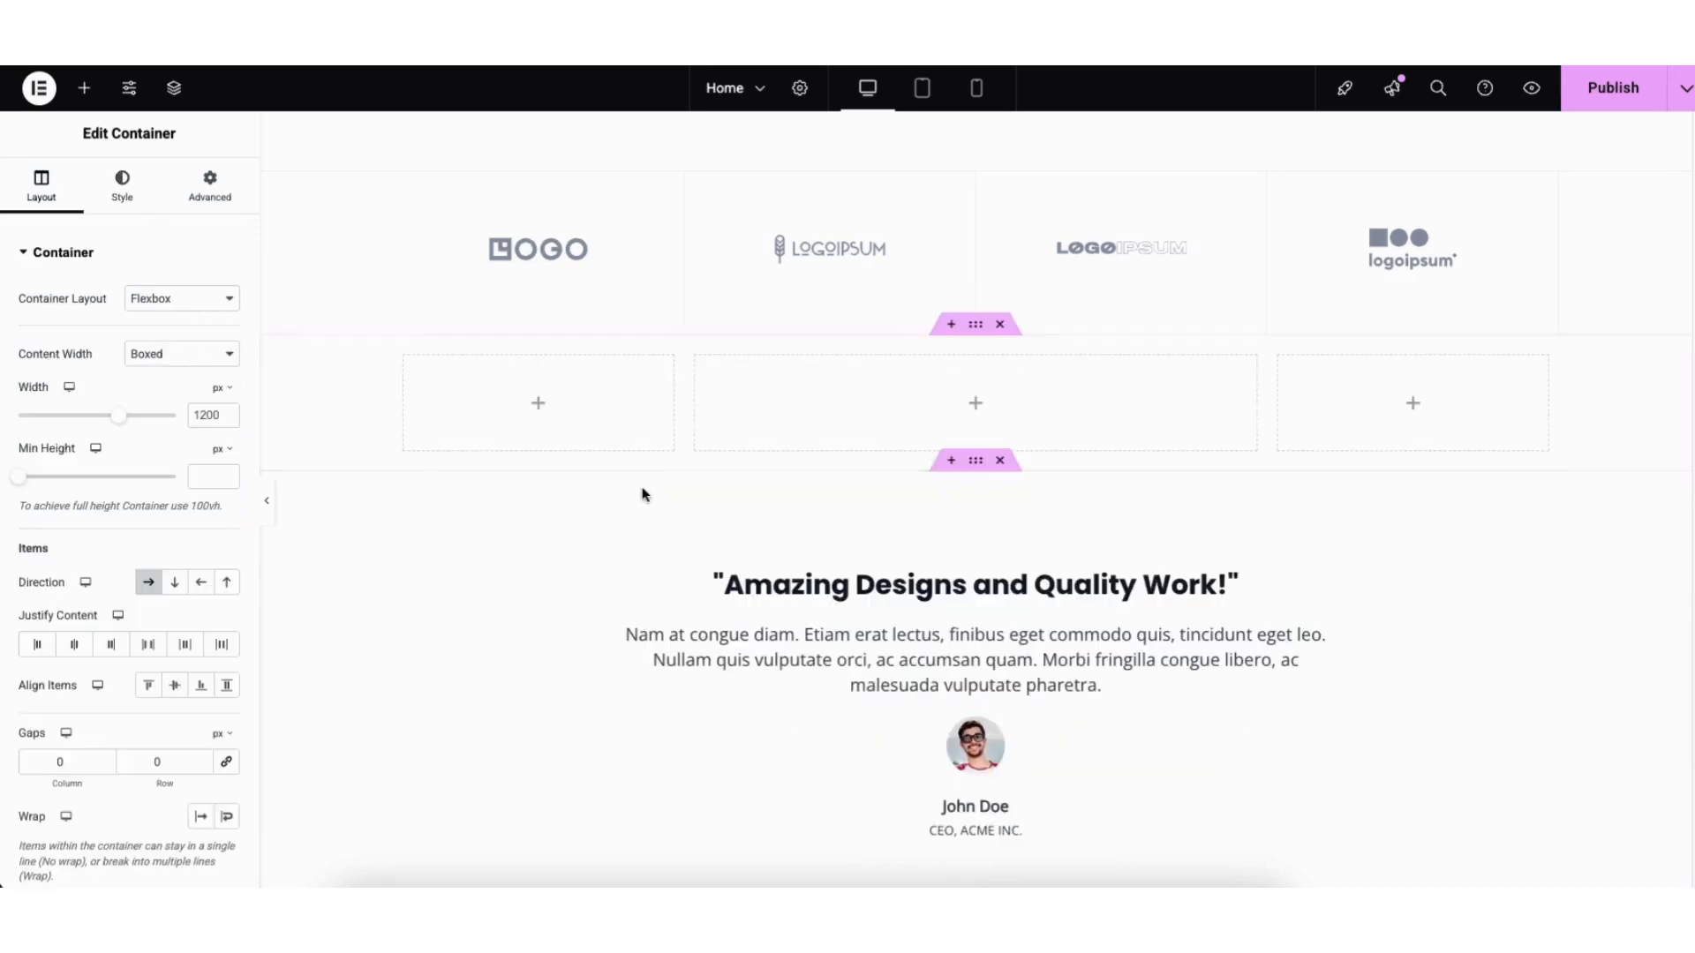
- Try a Heading widget in the new container's middle column and delete the whole container again
{"action": "left_click", "coordinate": [84, 88]}
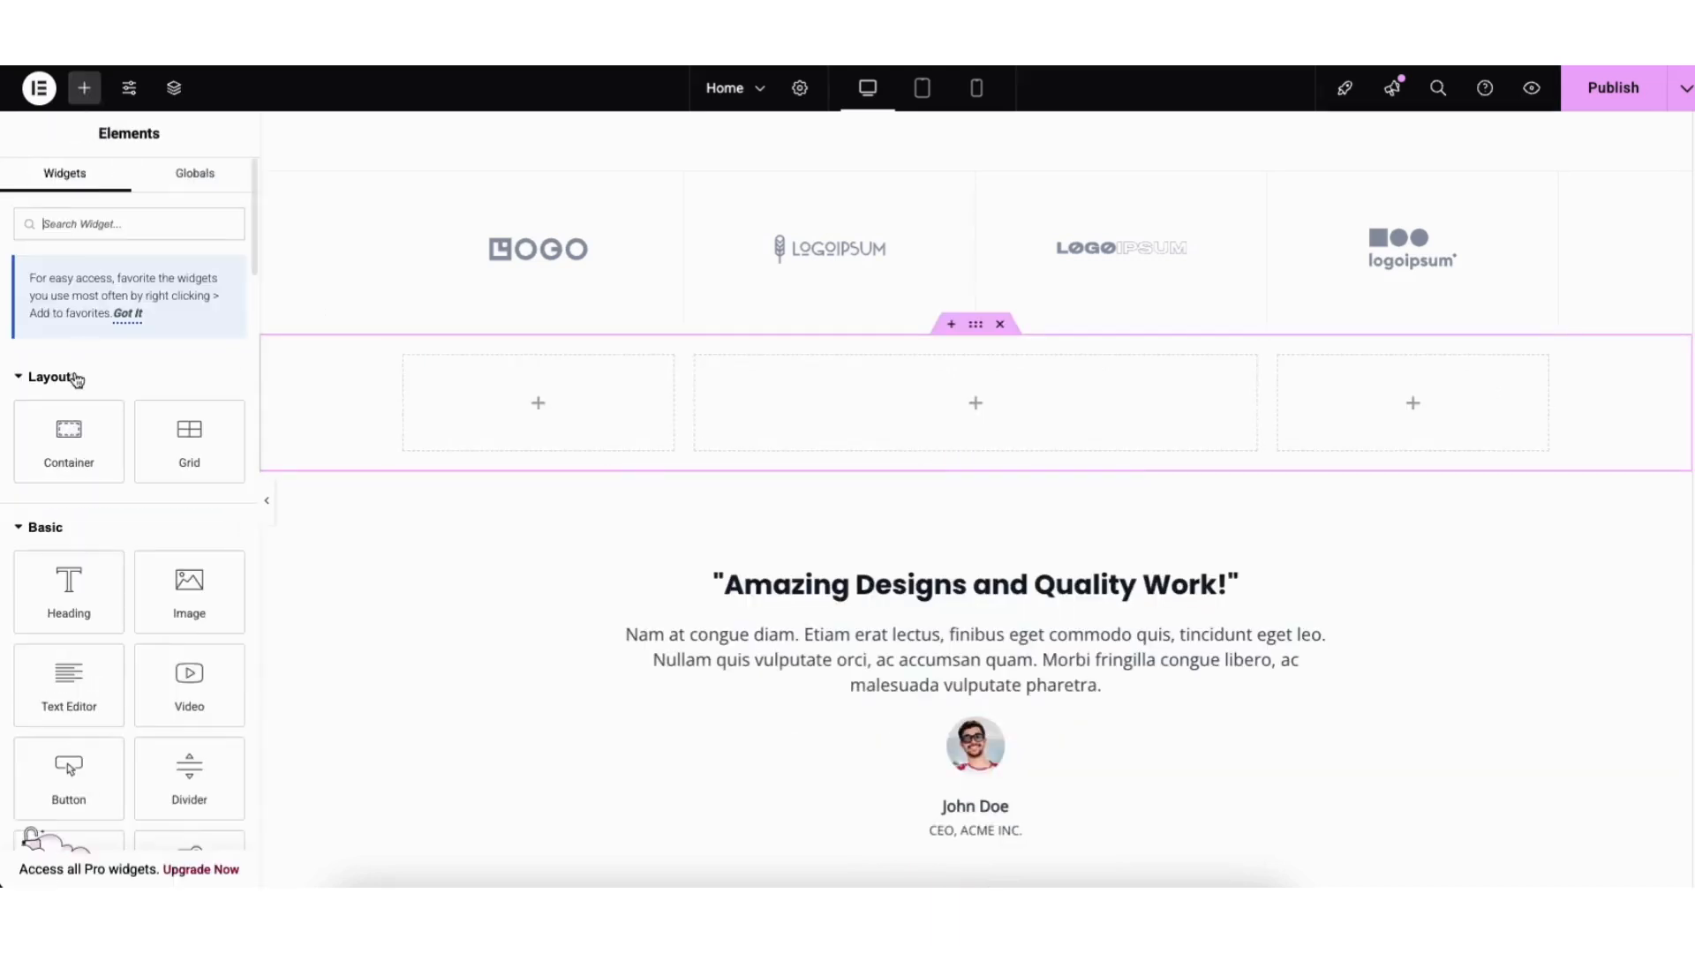
{"action": "left_click_drag", "start_coordinate": [69, 581], "coordinate": [896, 414]}
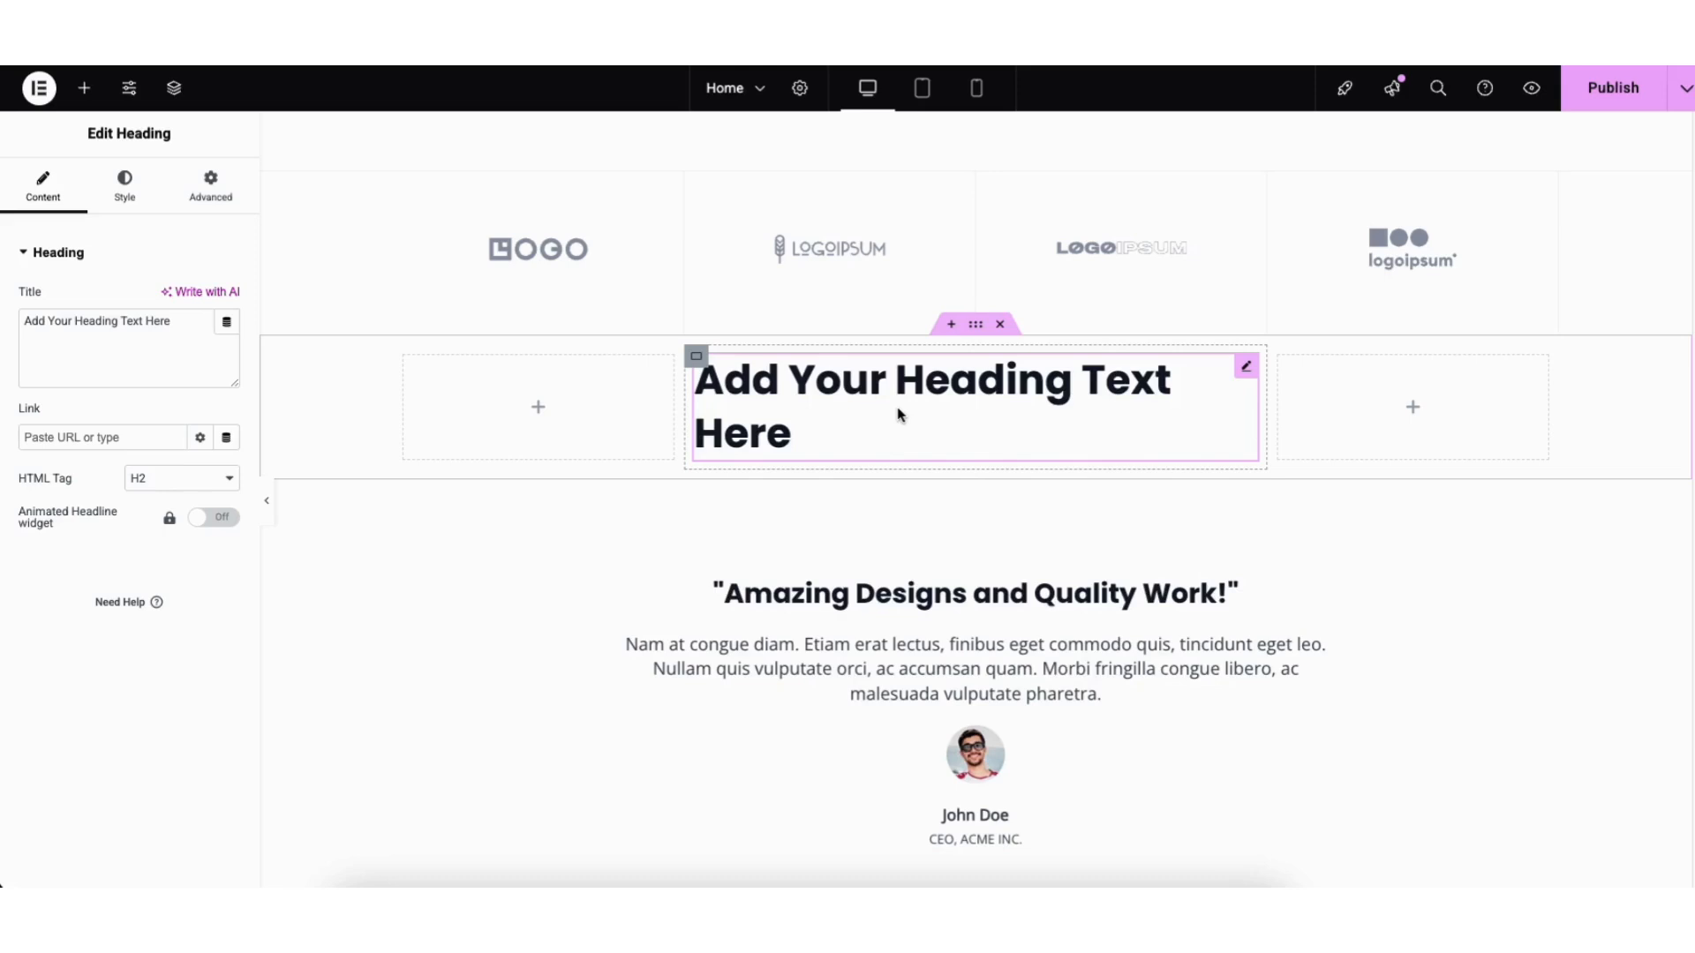
{"action": "left_click", "coordinate": [976, 324]}
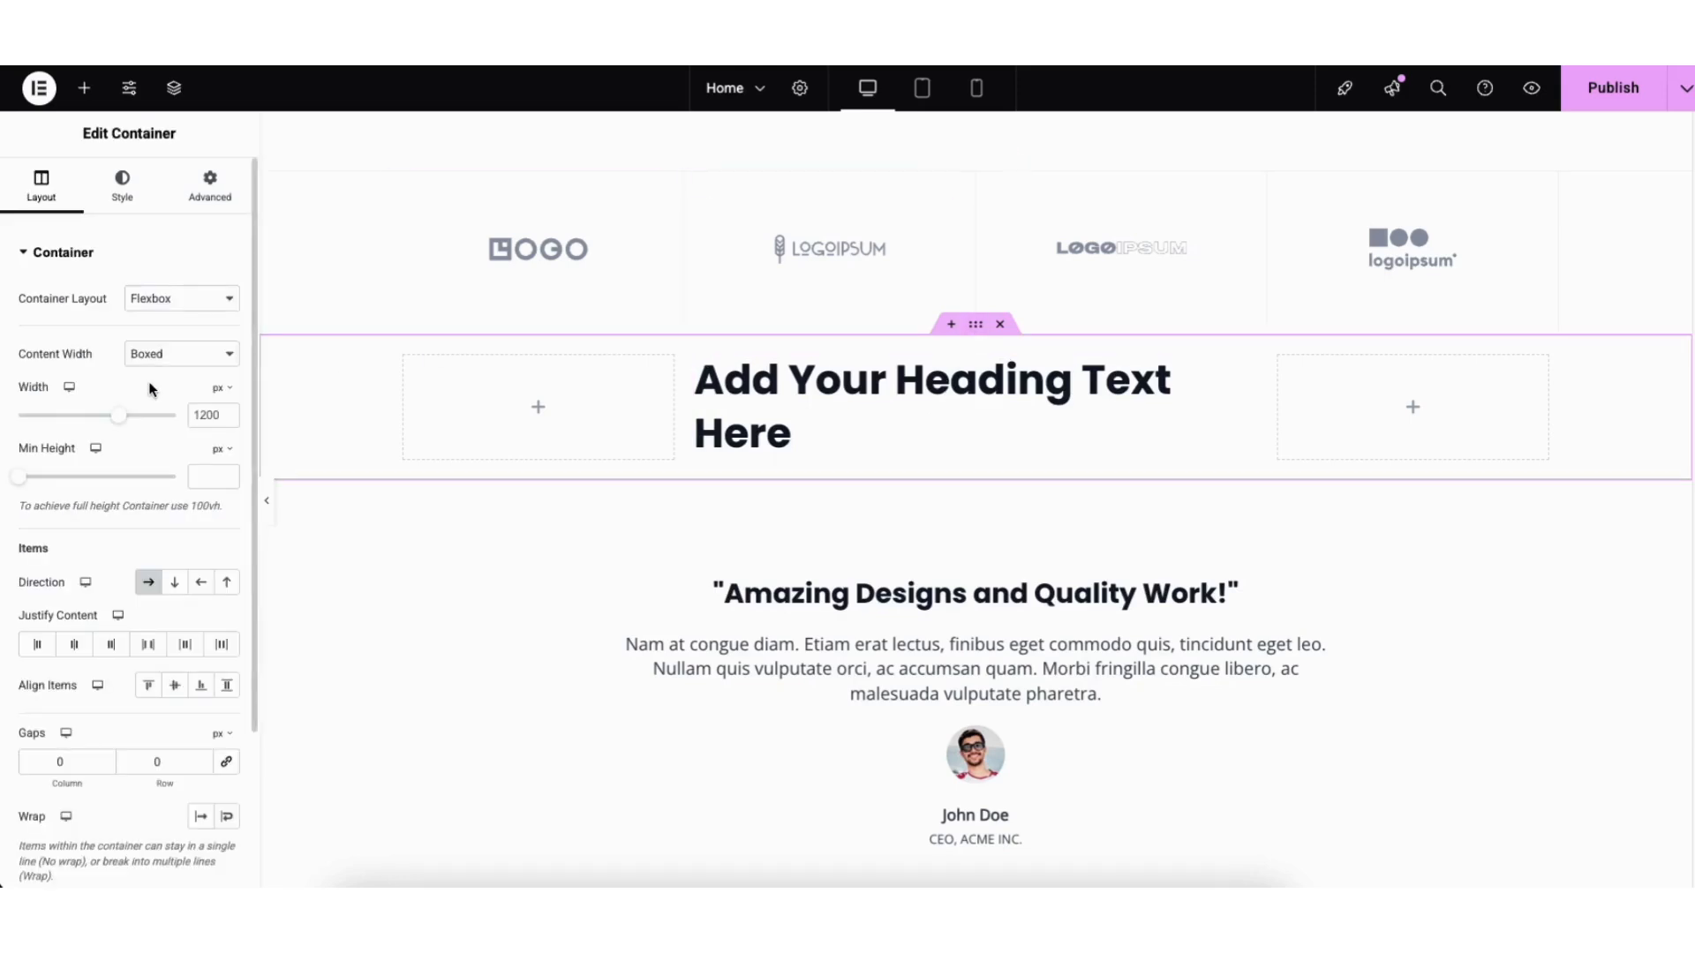
{"action": "left_click", "coordinate": [1000, 326]}
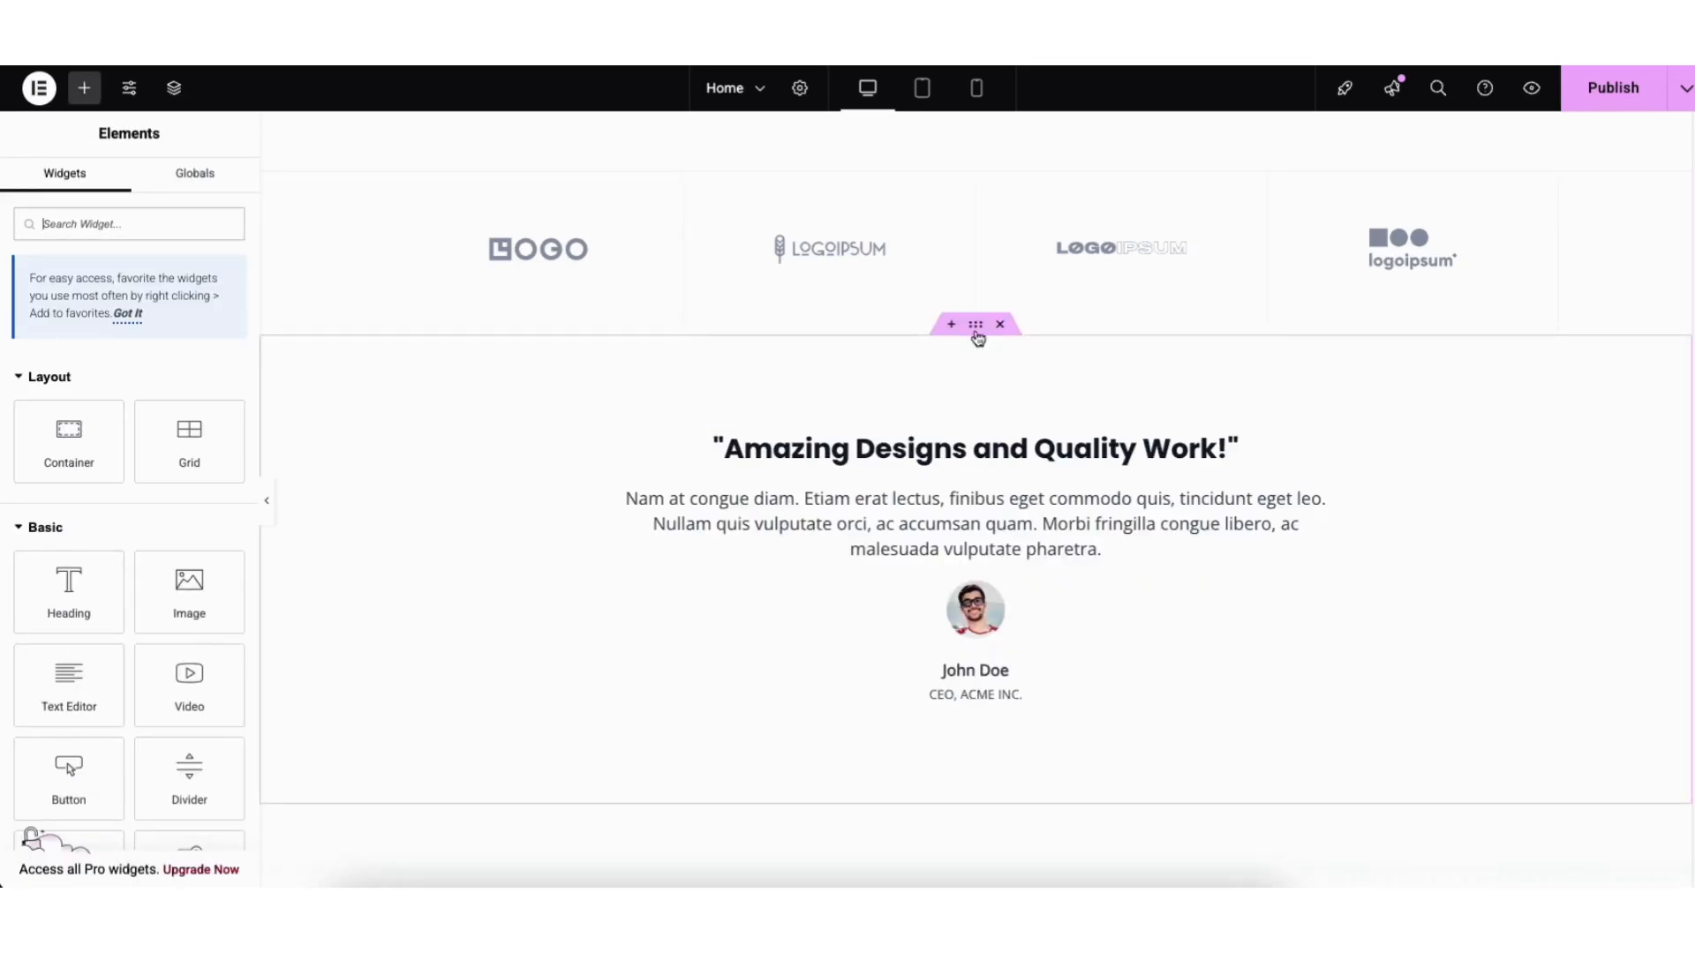
{"action": "left_click_drag", "start_coordinate": [976, 333], "coordinate": [936, 368]}
{"action": "left_click_drag", "start_coordinate": [933, 358], "coordinate": [933, 353]}
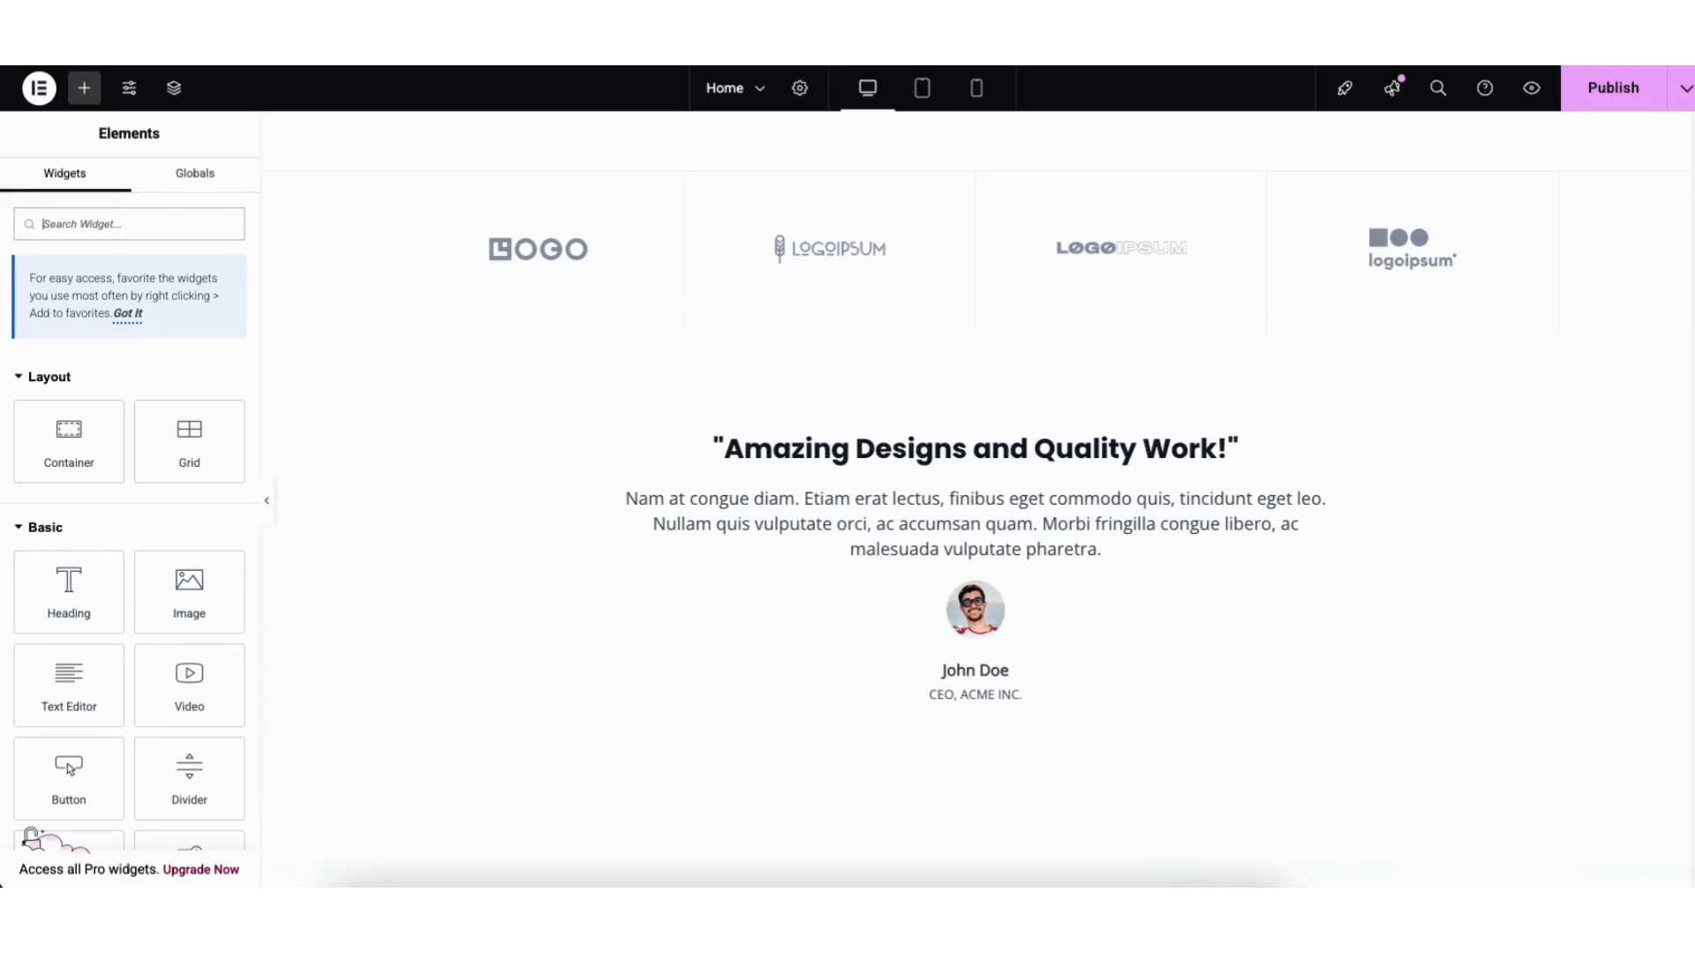
- Insert the starter-template block with three plant-image feature cards into the empty area above the footer
{"action": "scroll", "coordinate": [1672, 792], "scroll_direction": "down", "scroll_amount": 15}
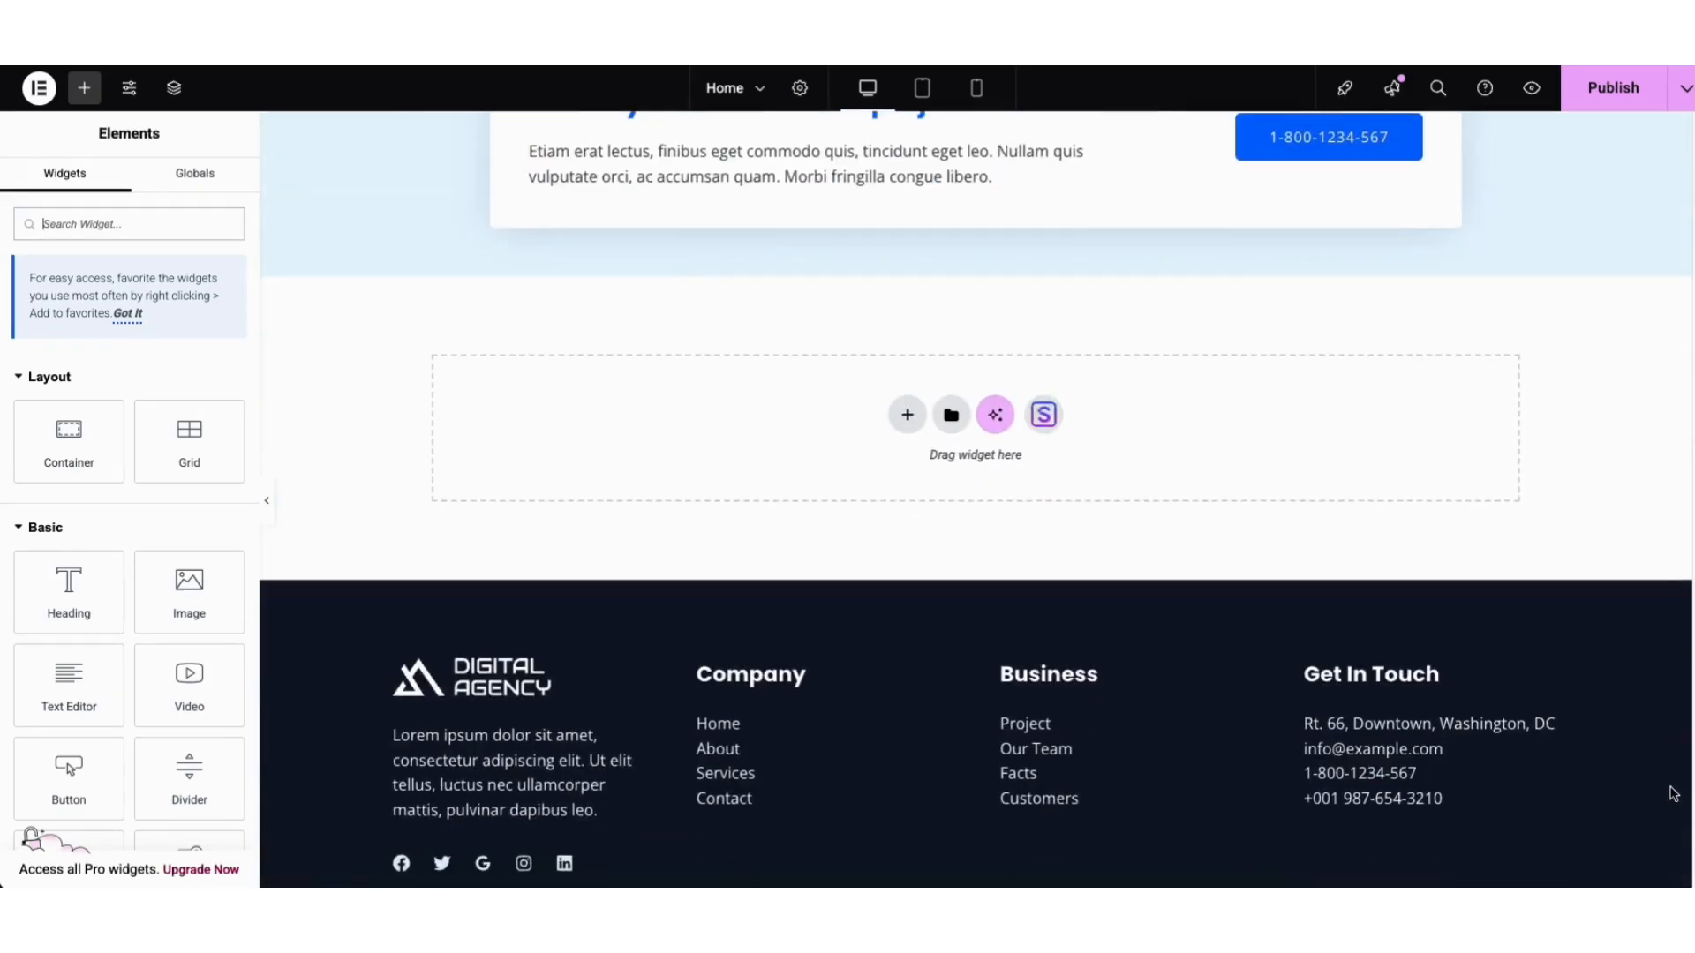
{"action": "scroll", "coordinate": [1673, 792], "scroll_direction": "up", "scroll_amount": 1}
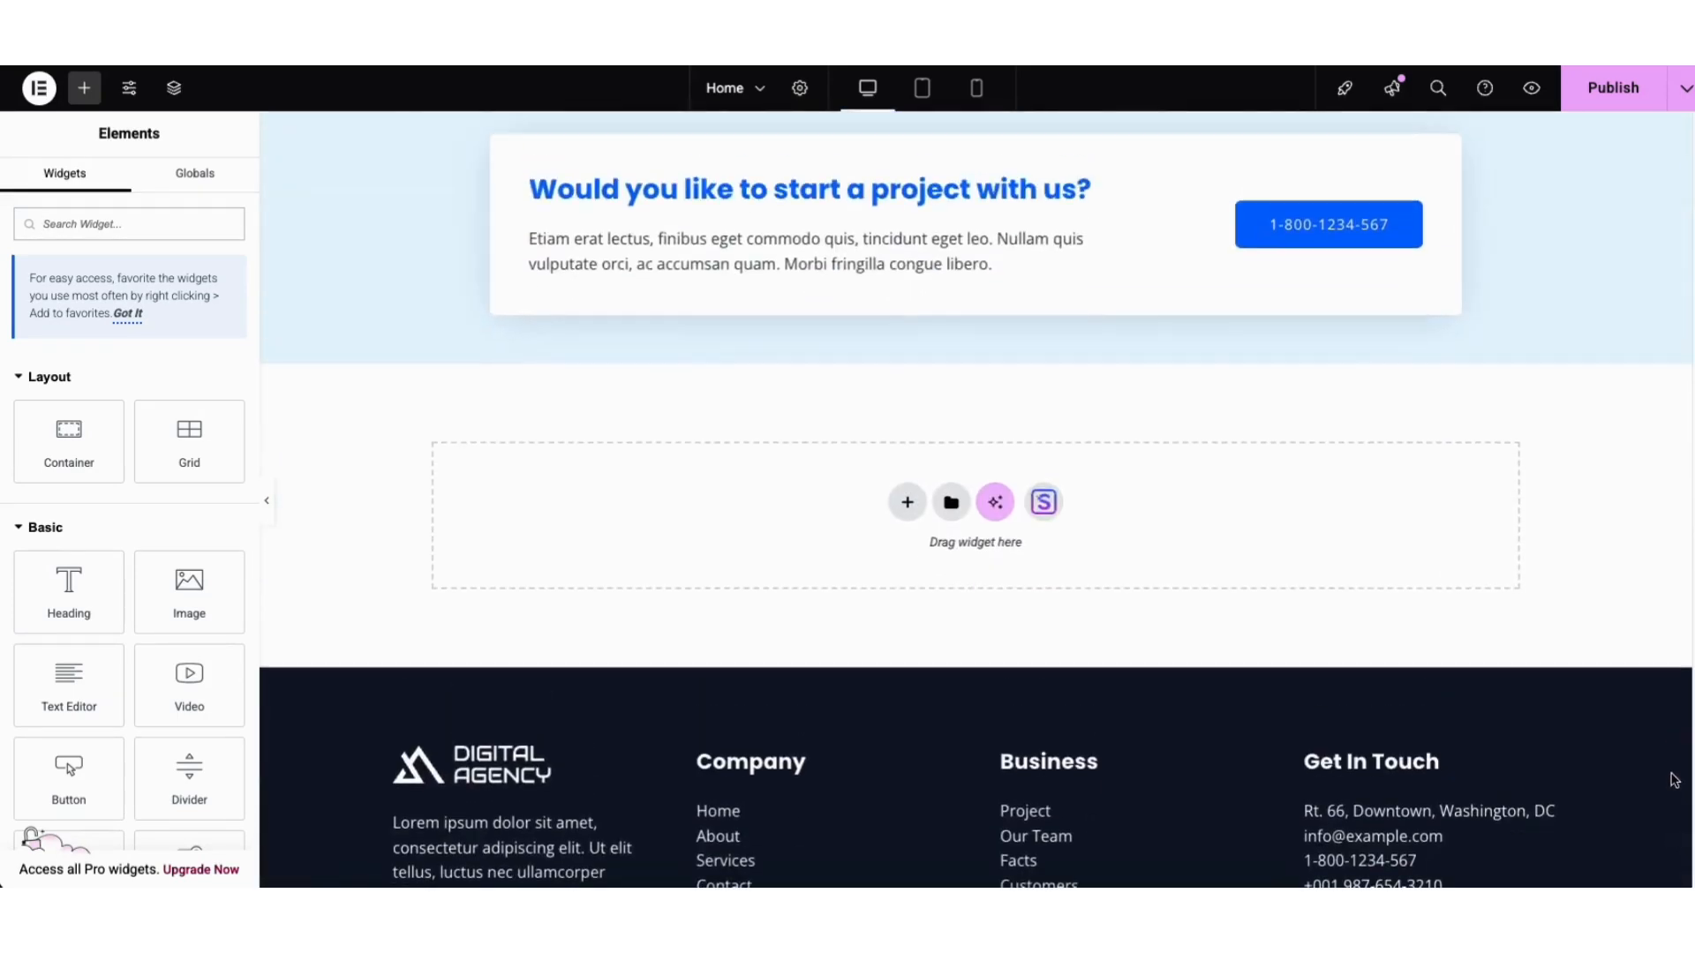
{"action": "left_click", "coordinate": [1044, 504]}
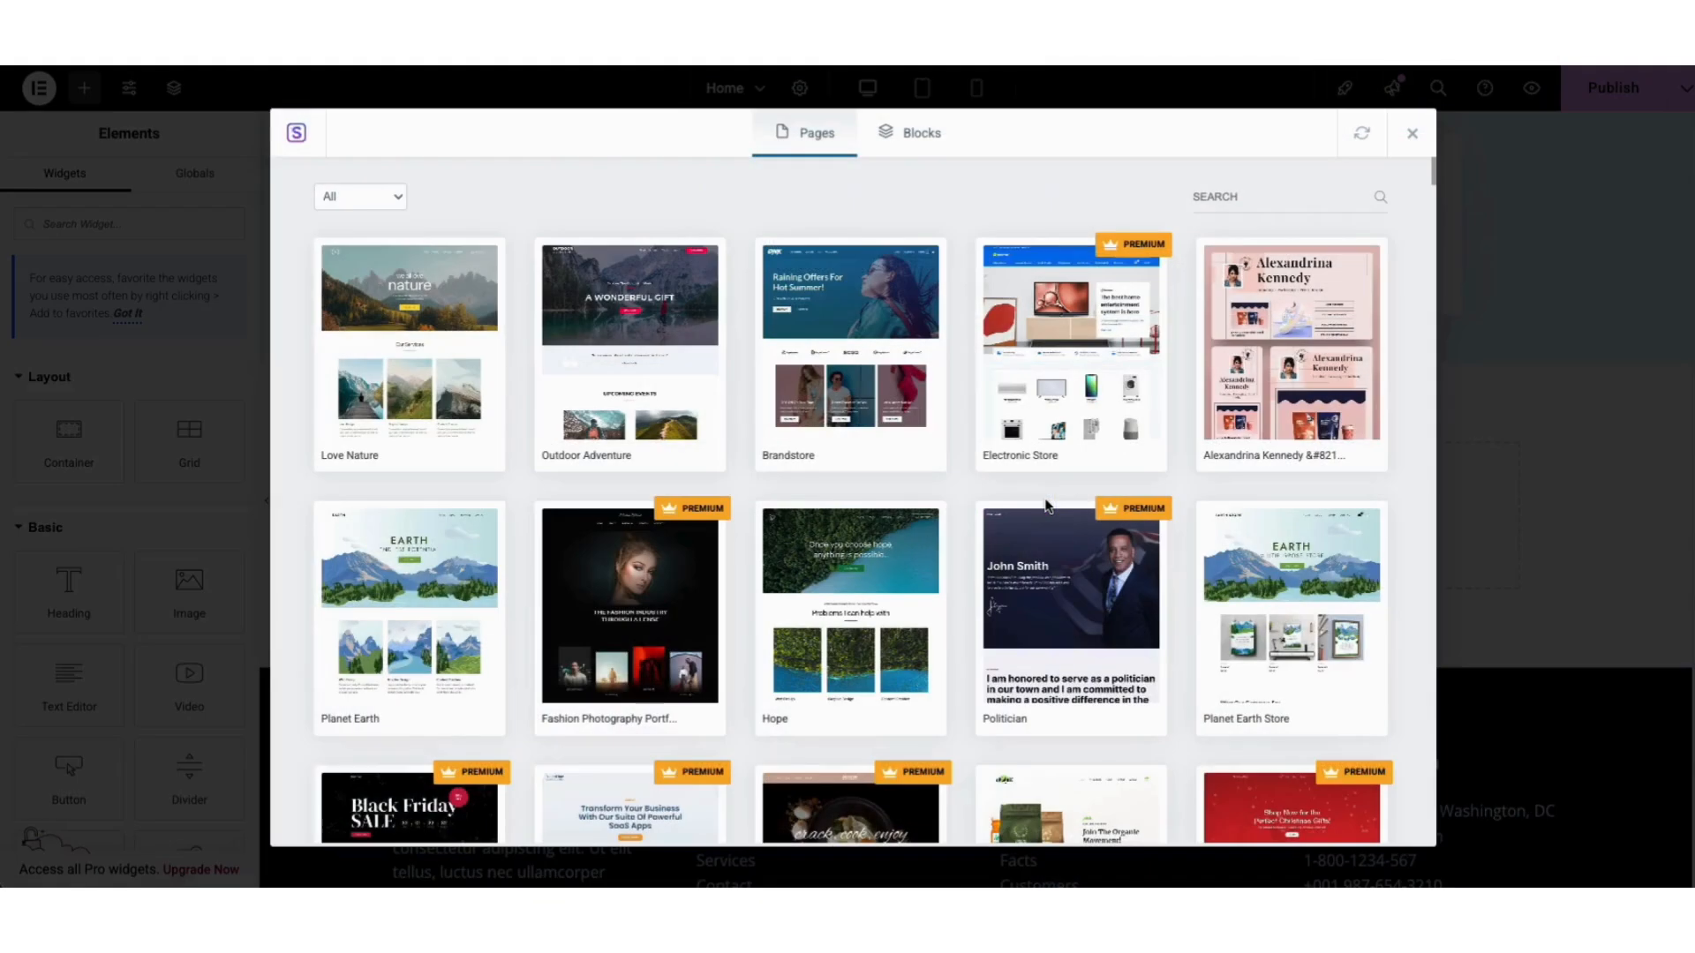
{"action": "left_click", "coordinate": [907, 141]}
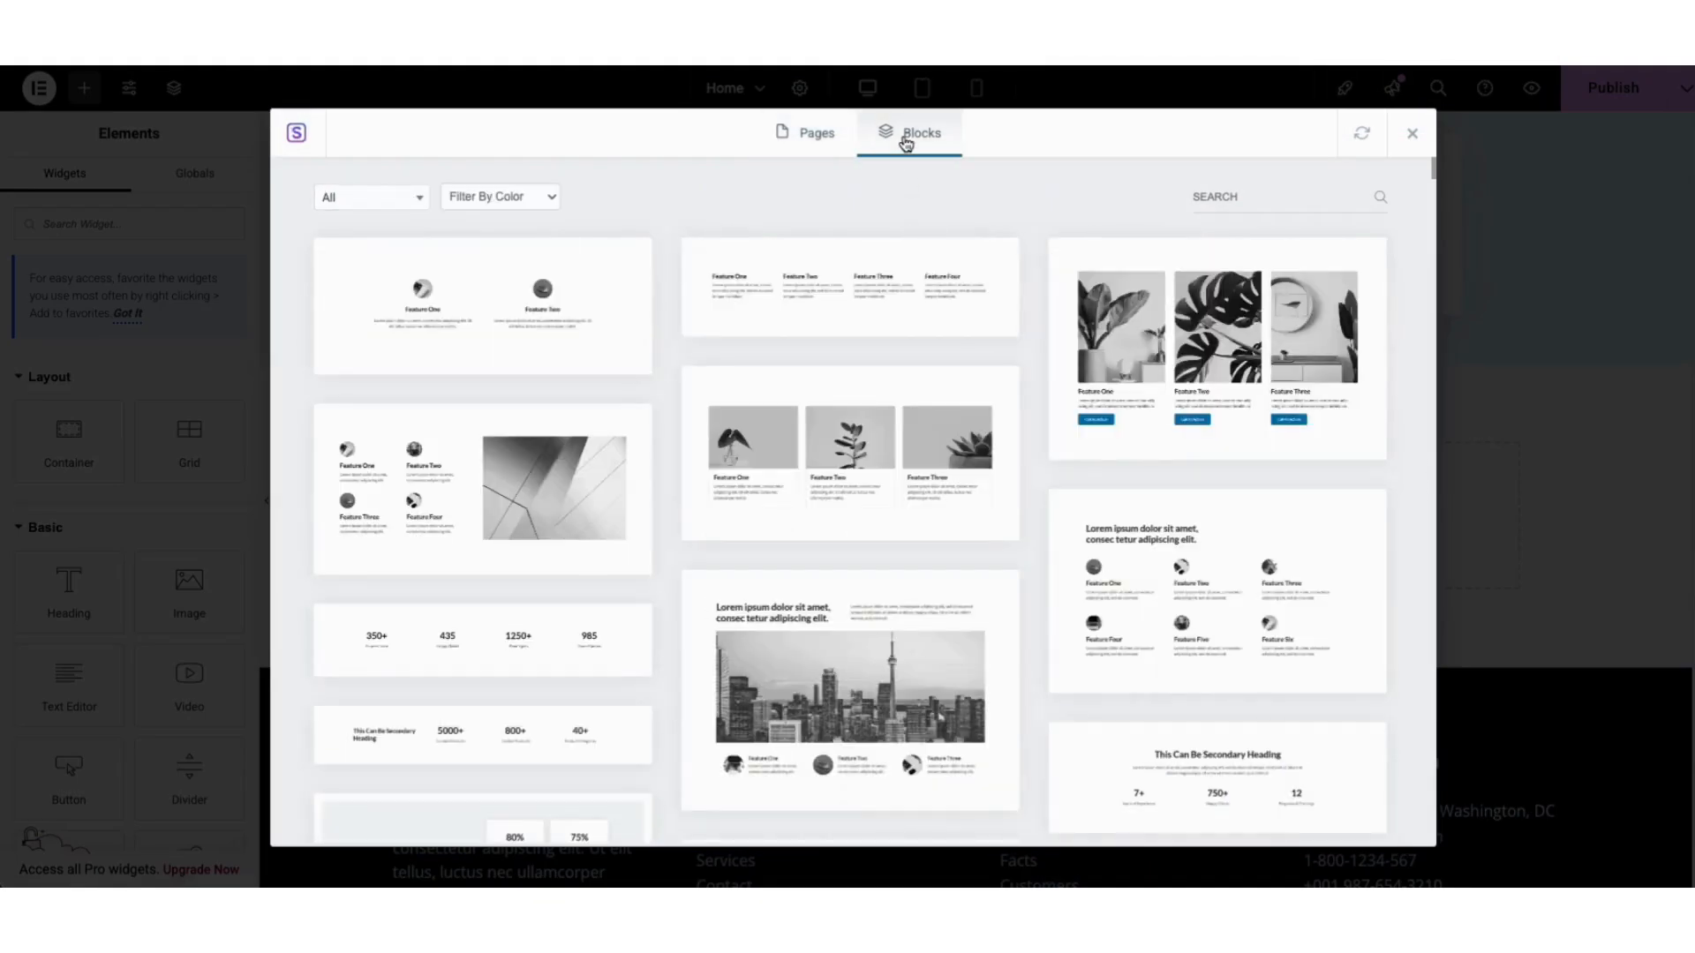
{"action": "mouse_move", "coordinate": [1429, 166]}
{"action": "left_mouse_down"}
{"action": "mouse_move", "coordinate": [1422, 268]}
{"action": "mouse_move", "coordinate": [1421, 168]}
{"action": "left_mouse_up"}
{"action": "left_click", "coordinate": [389, 197]}
{"action": "left_click_drag", "start_coordinate": [423, 272], "coordinate": [428, 415]}
{"action": "left_click", "coordinate": [773, 203]}
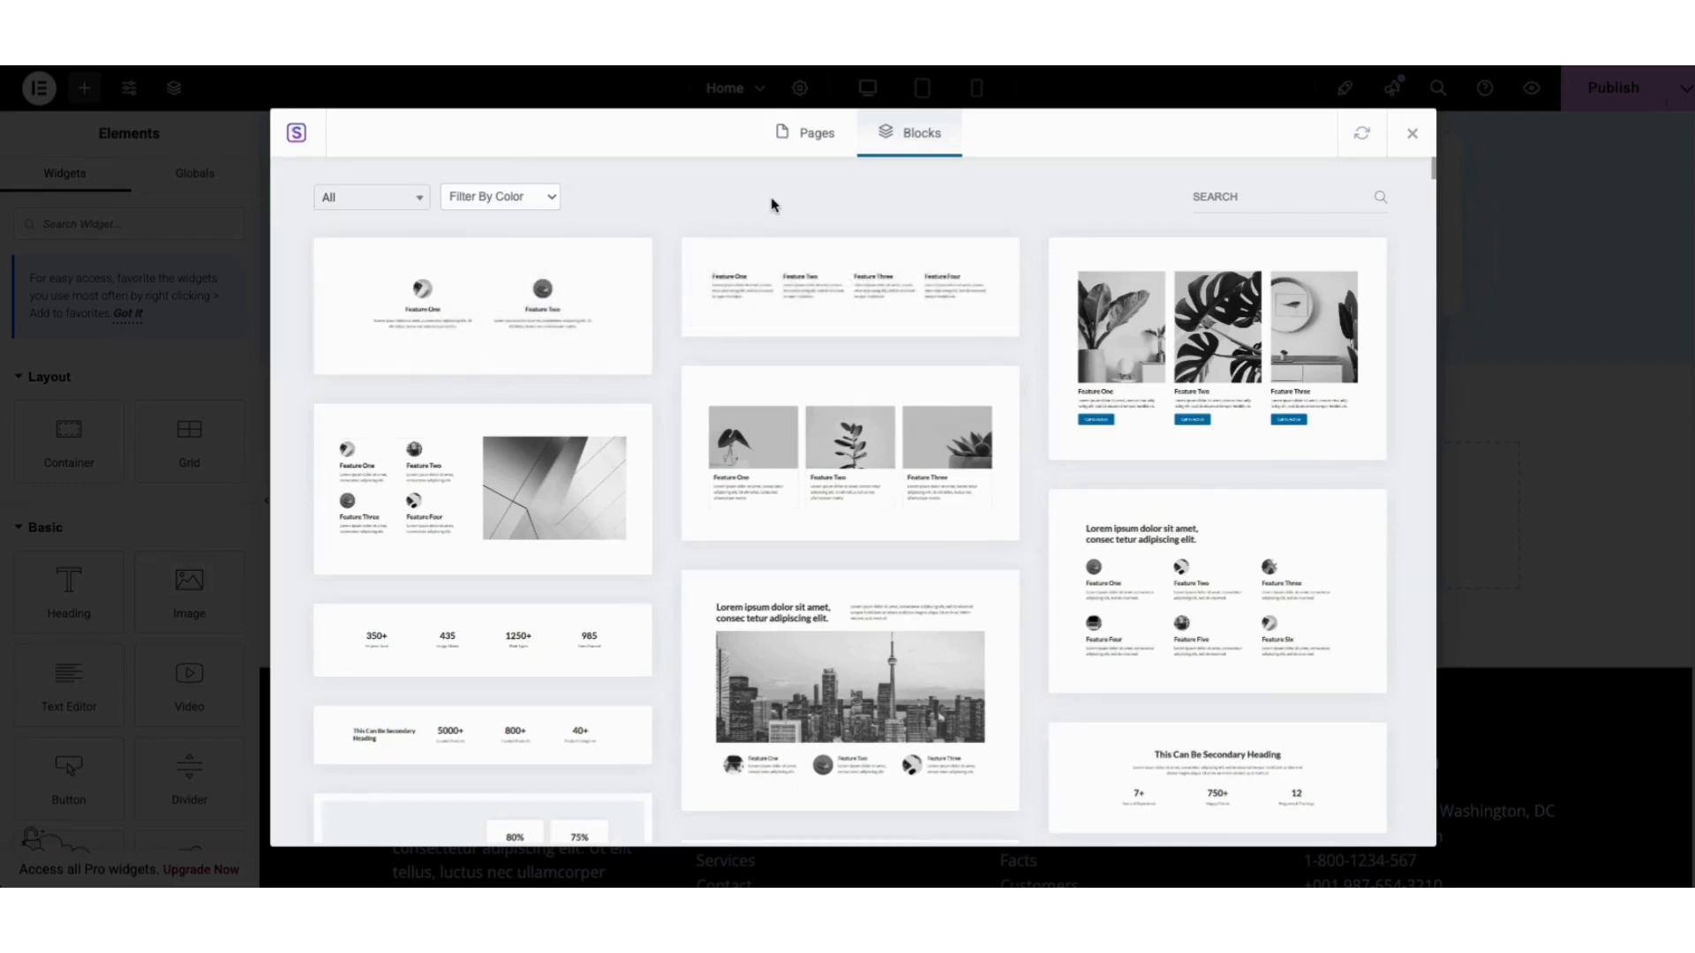
{"action": "left_click", "coordinate": [789, 456]}
{"action": "left_click", "coordinate": [1127, 135]}
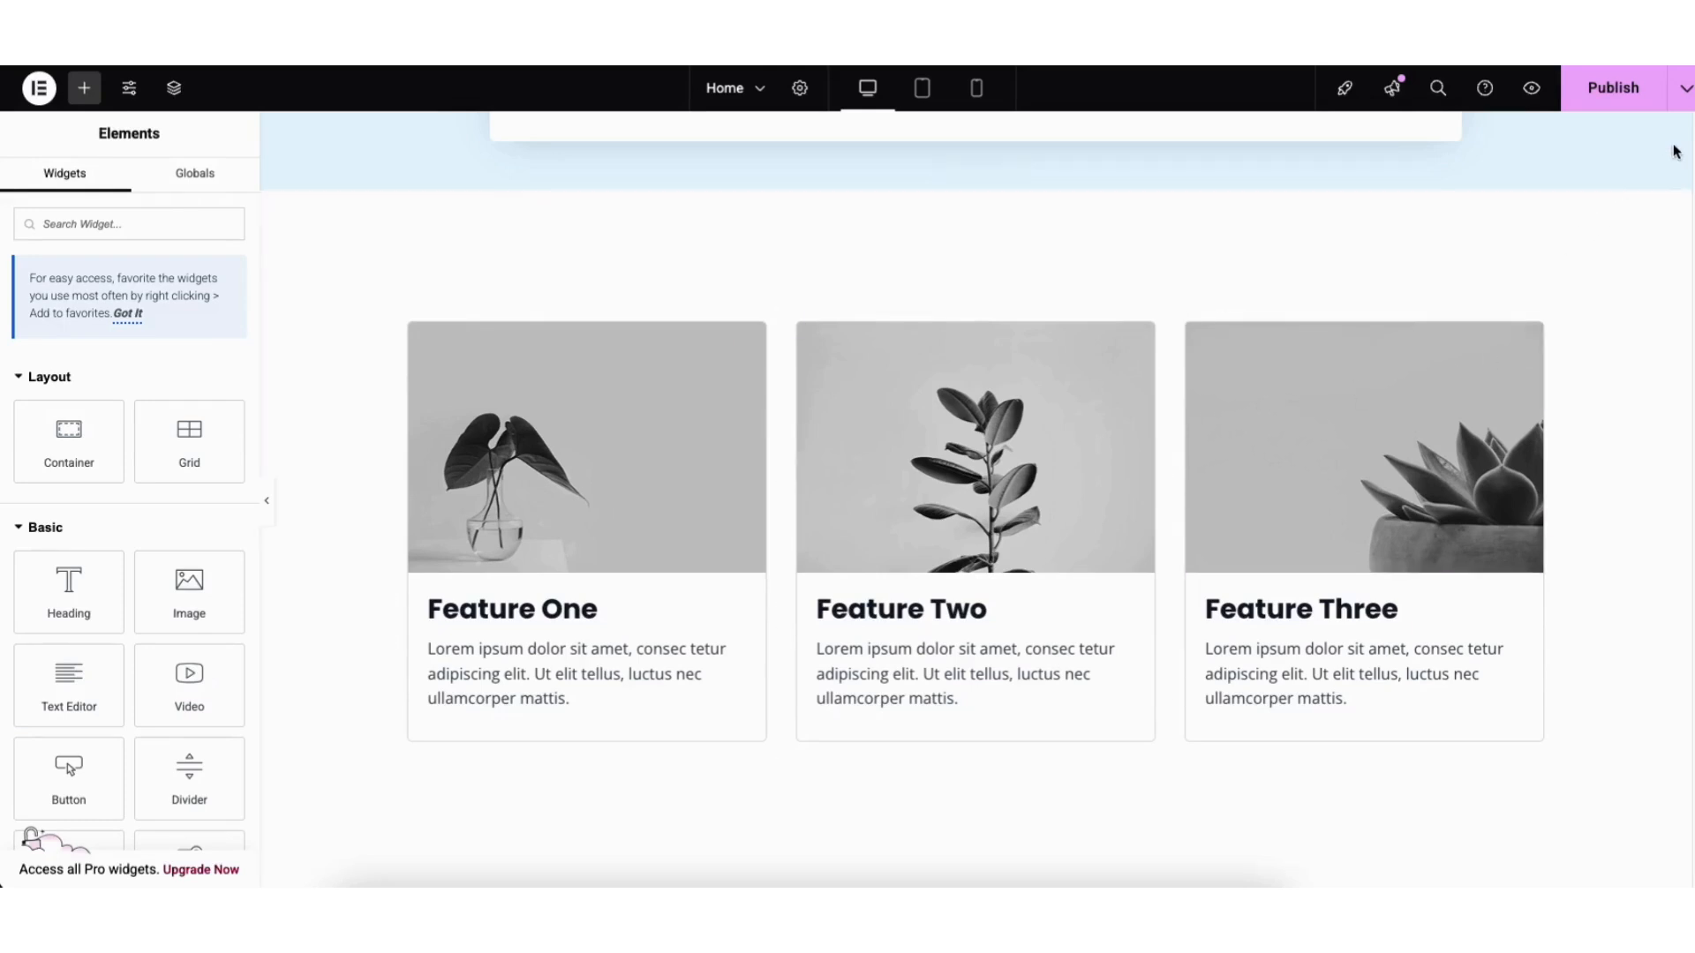
- Save the homepage as a draft and open its preview
{"action": "left_click", "coordinate": [1685, 95]}
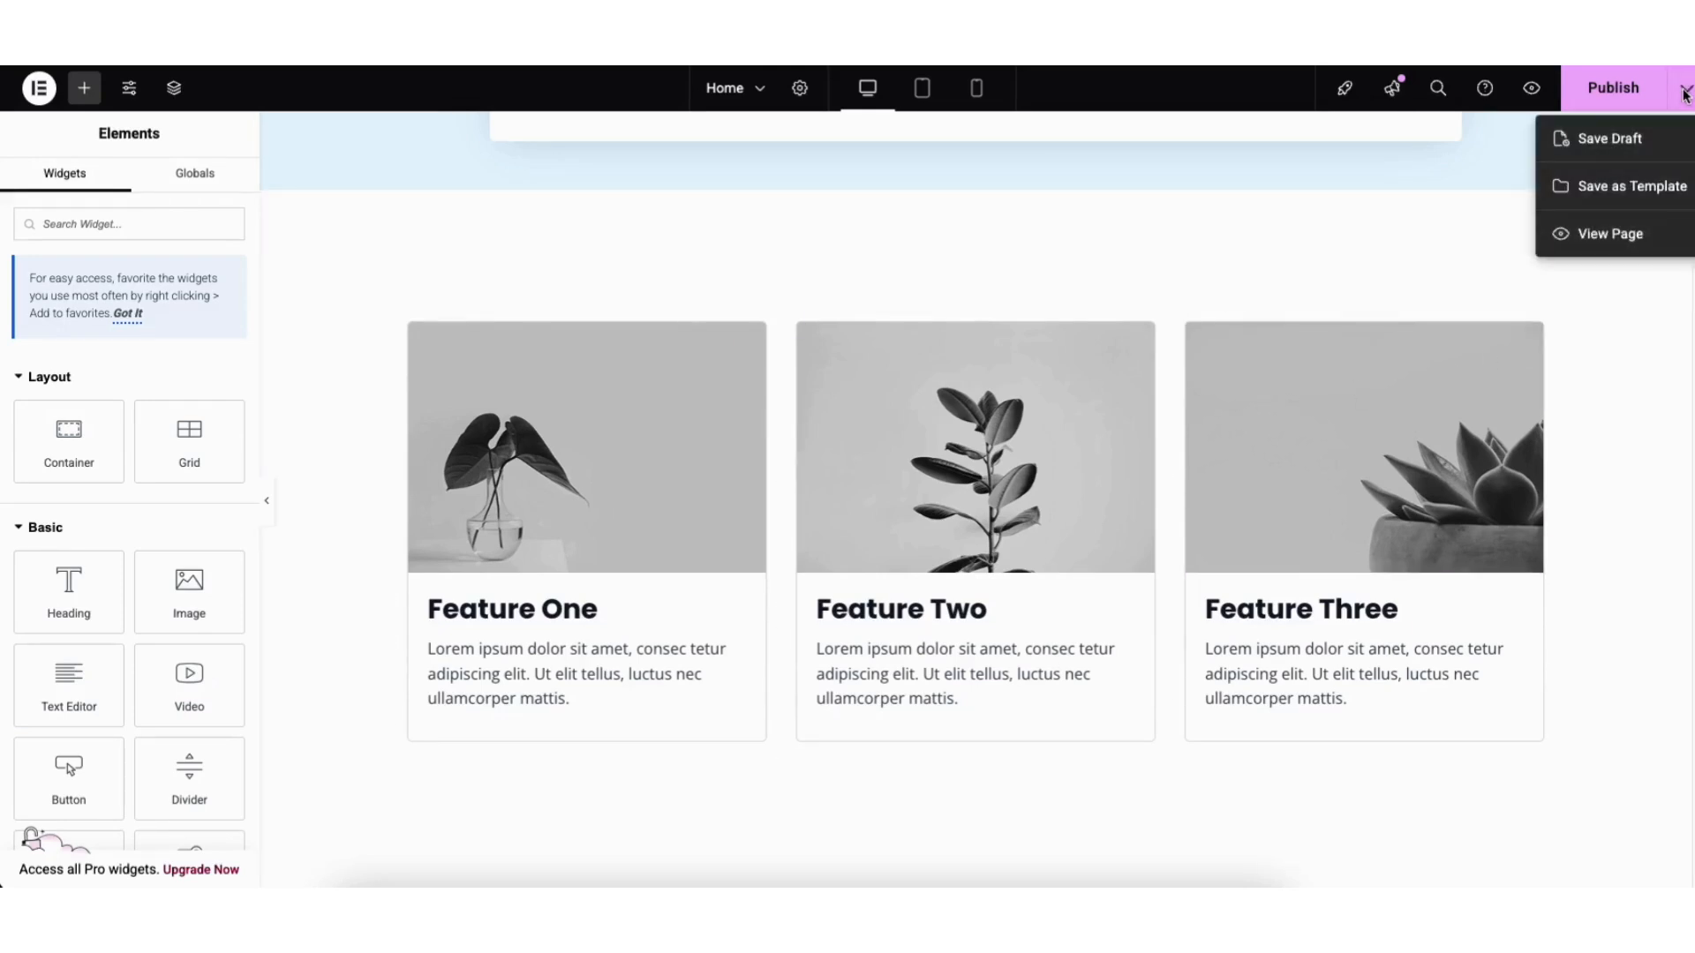
{"action": "left_click", "coordinate": [1622, 148]}
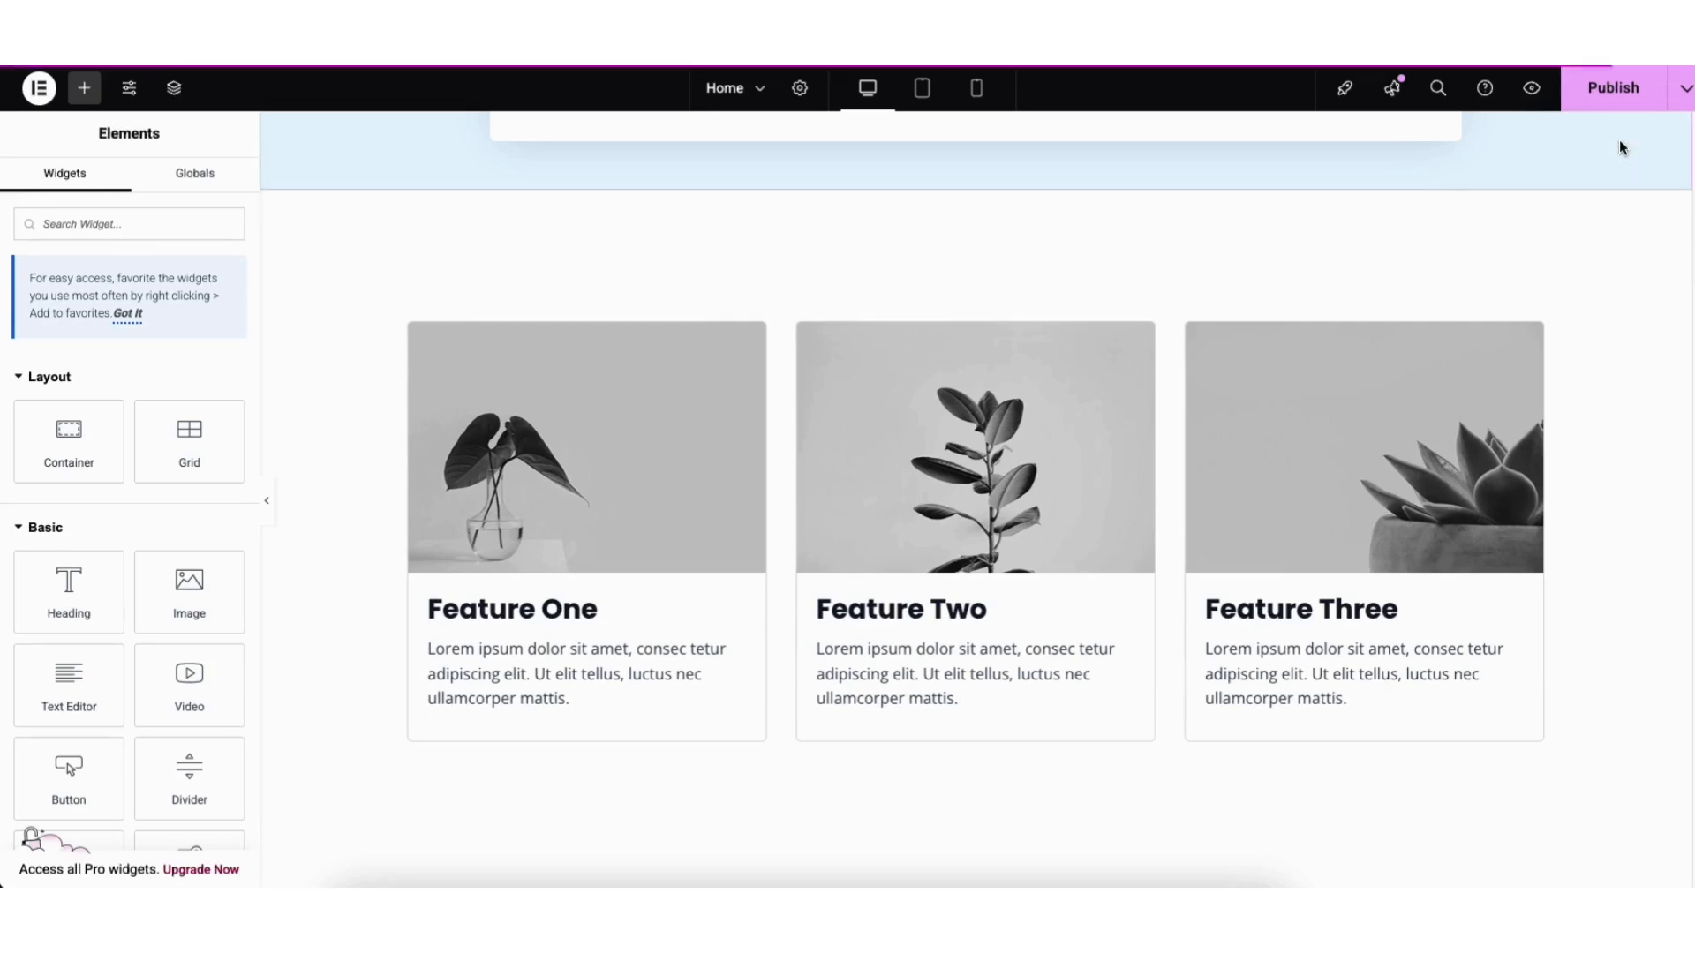
{"action": "left_click", "coordinate": [1531, 95]}
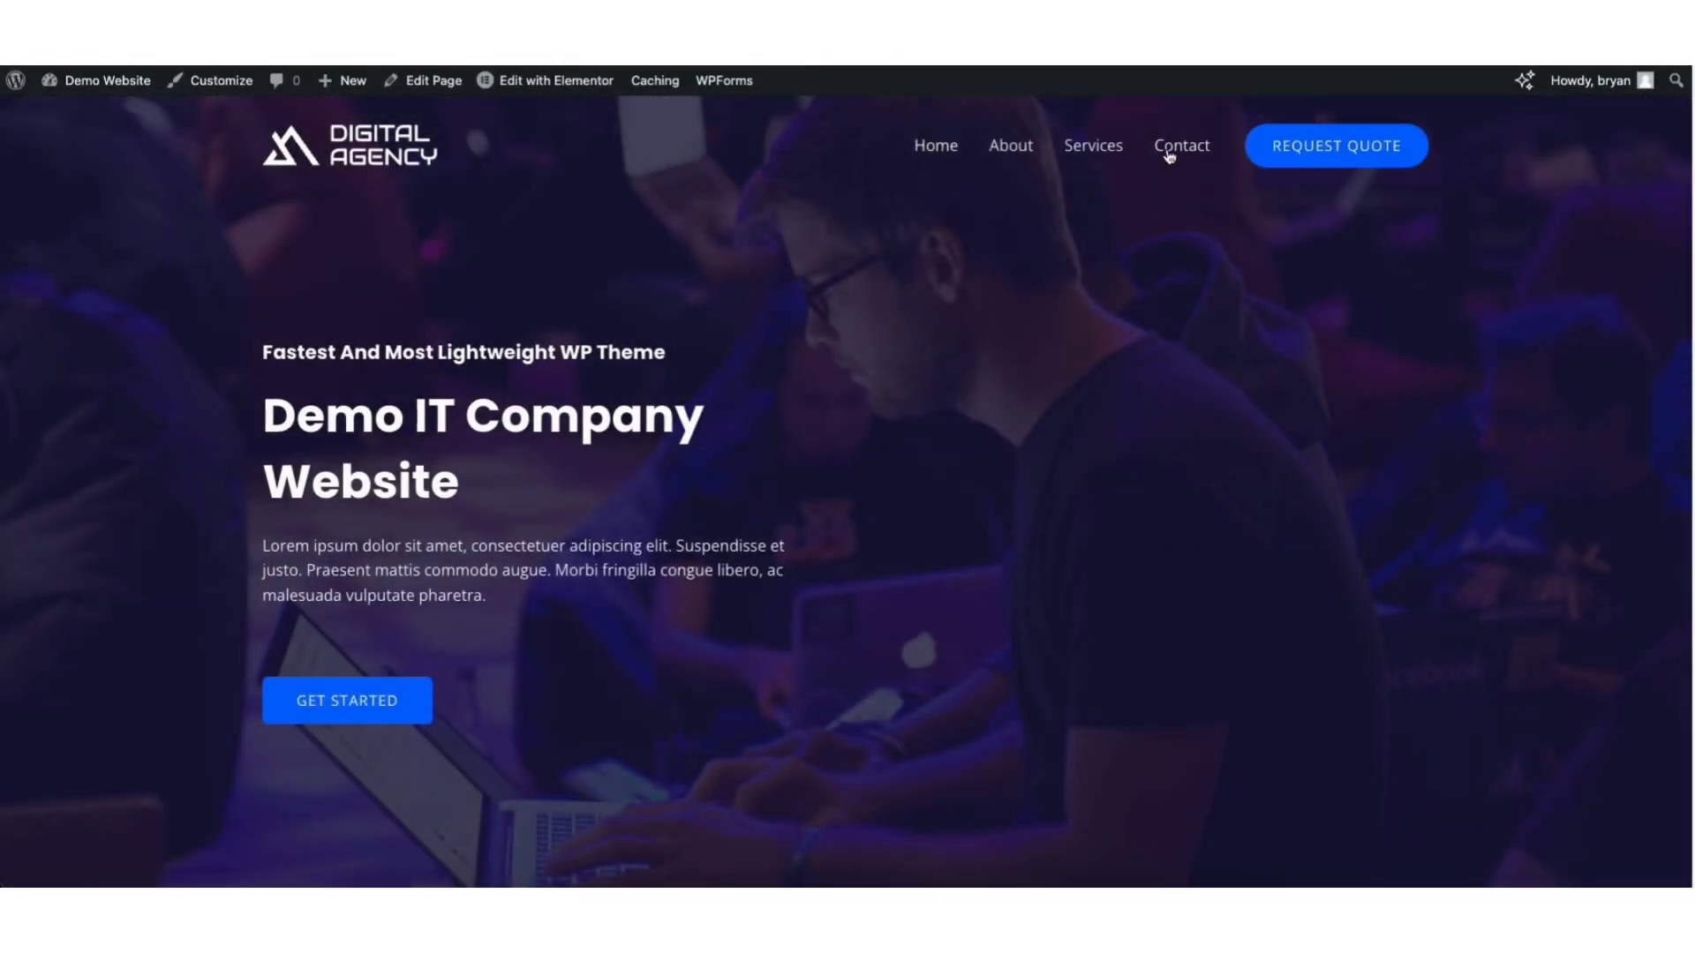
- View the Contact page's consultation form and map in the preview, and return to the WordPress dashboard
{"action": "left_click", "coordinate": [1169, 156]}
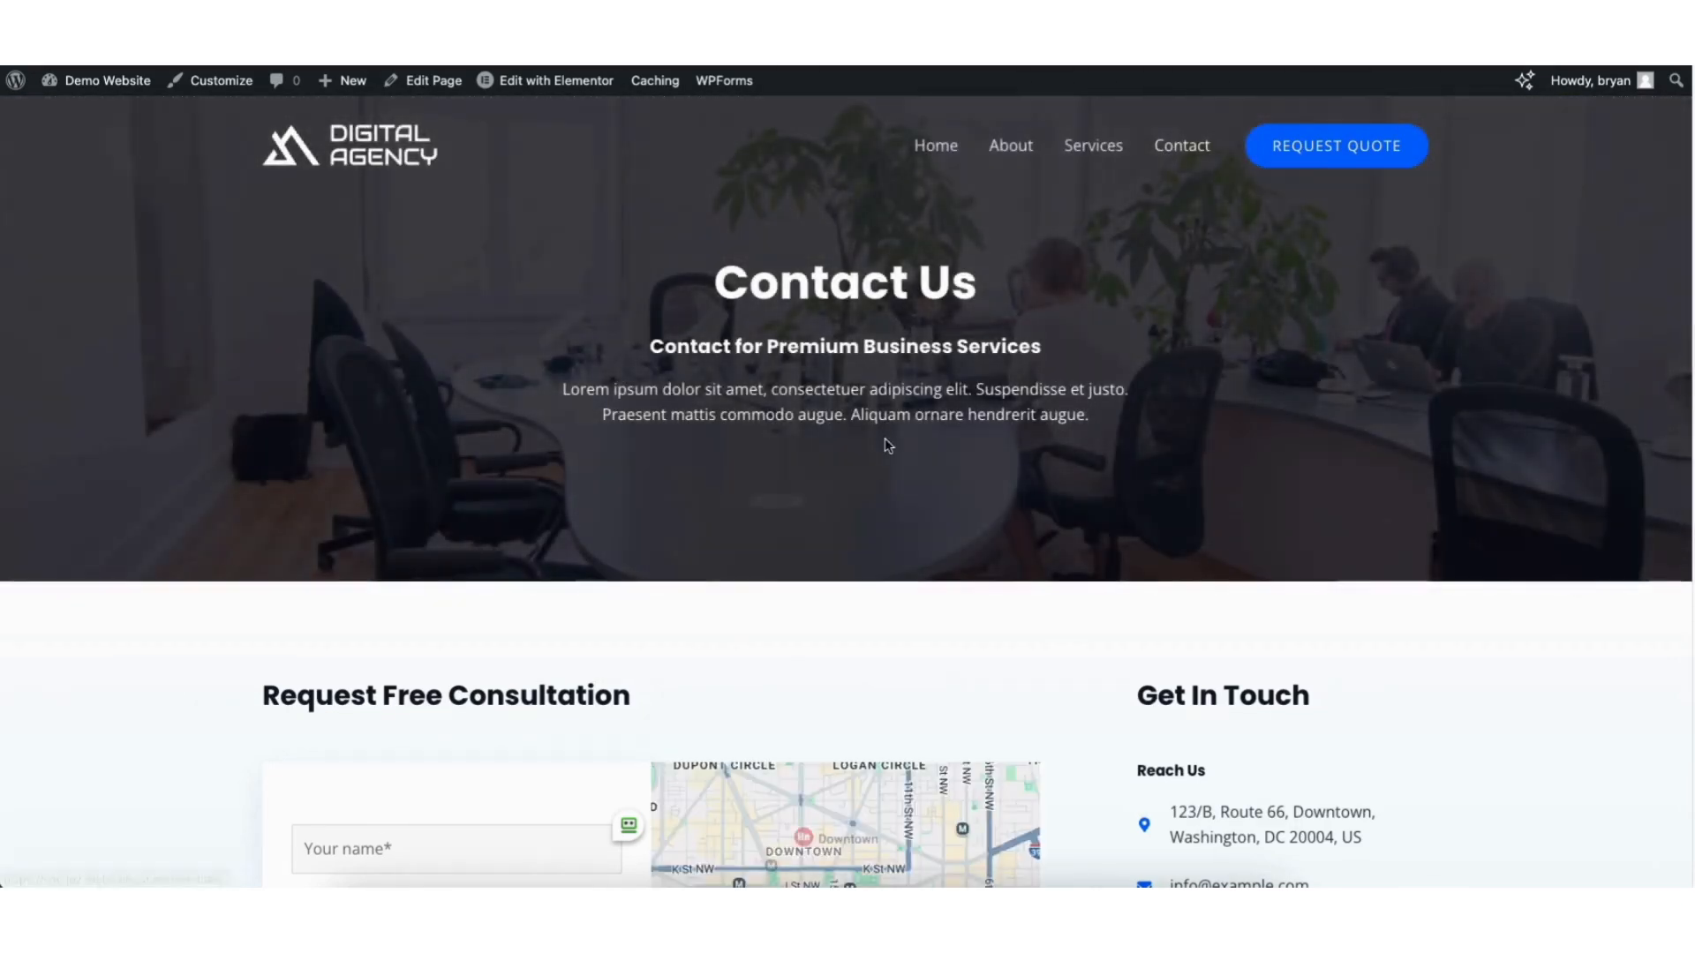
{"action": "scroll", "coordinate": [1668, 283], "scroll_direction": "down", "scroll_amount": 5}
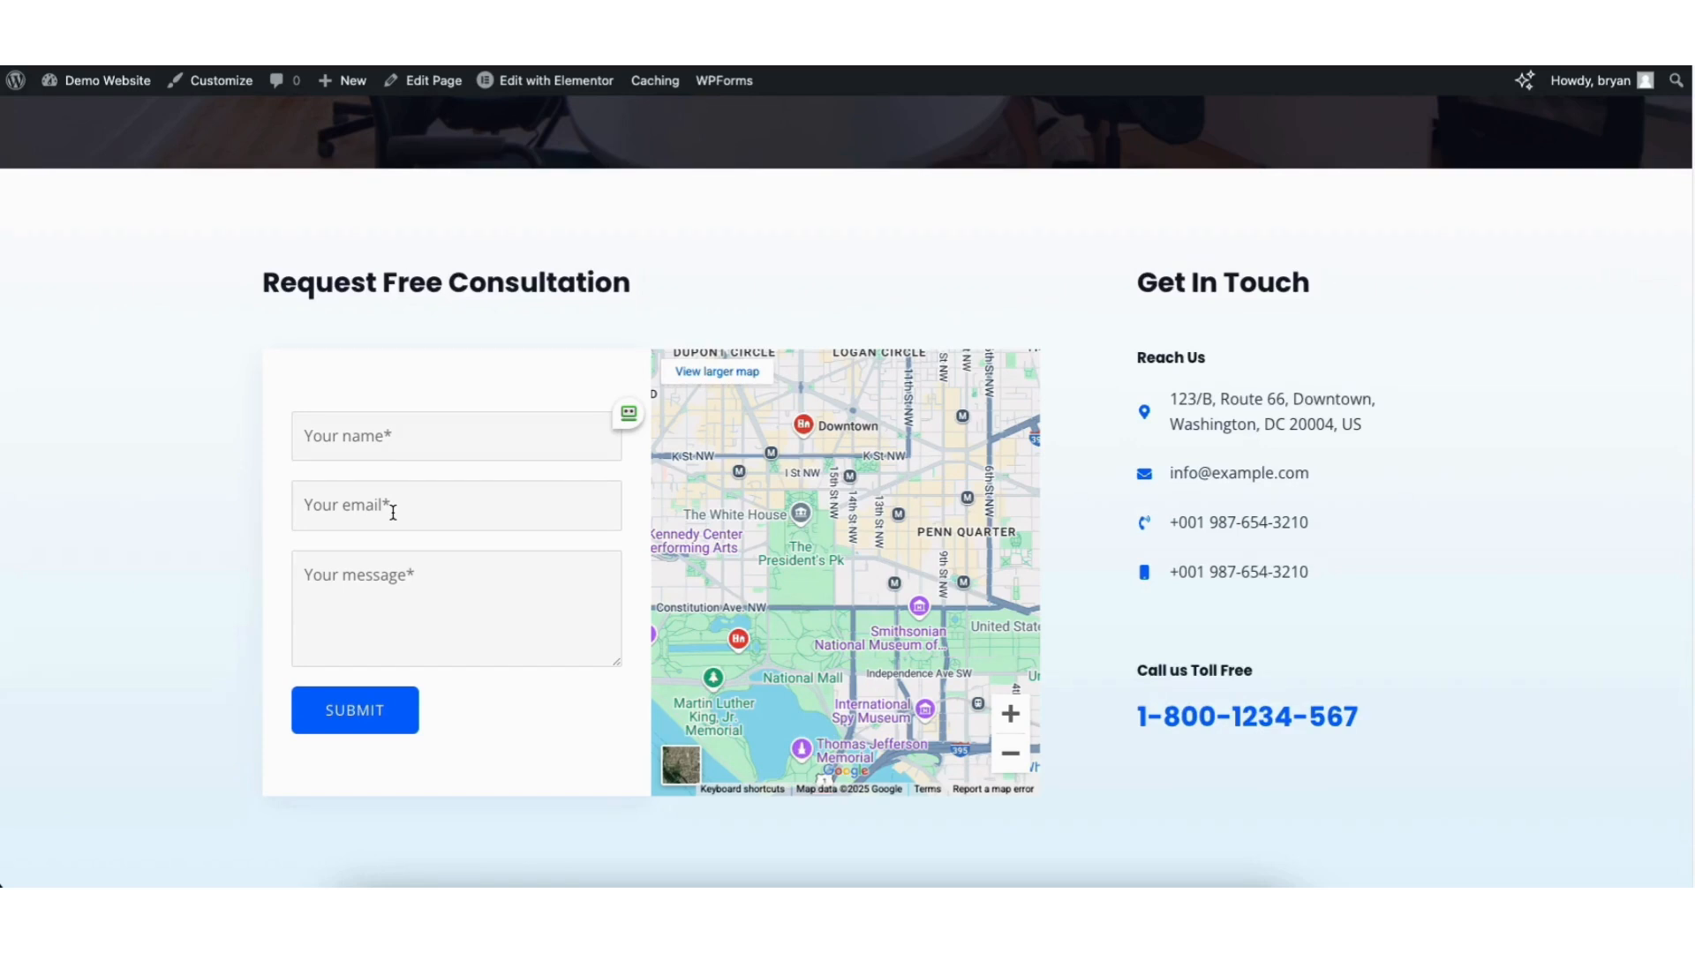
{"action": "mouse_move", "coordinate": [114, 88]}
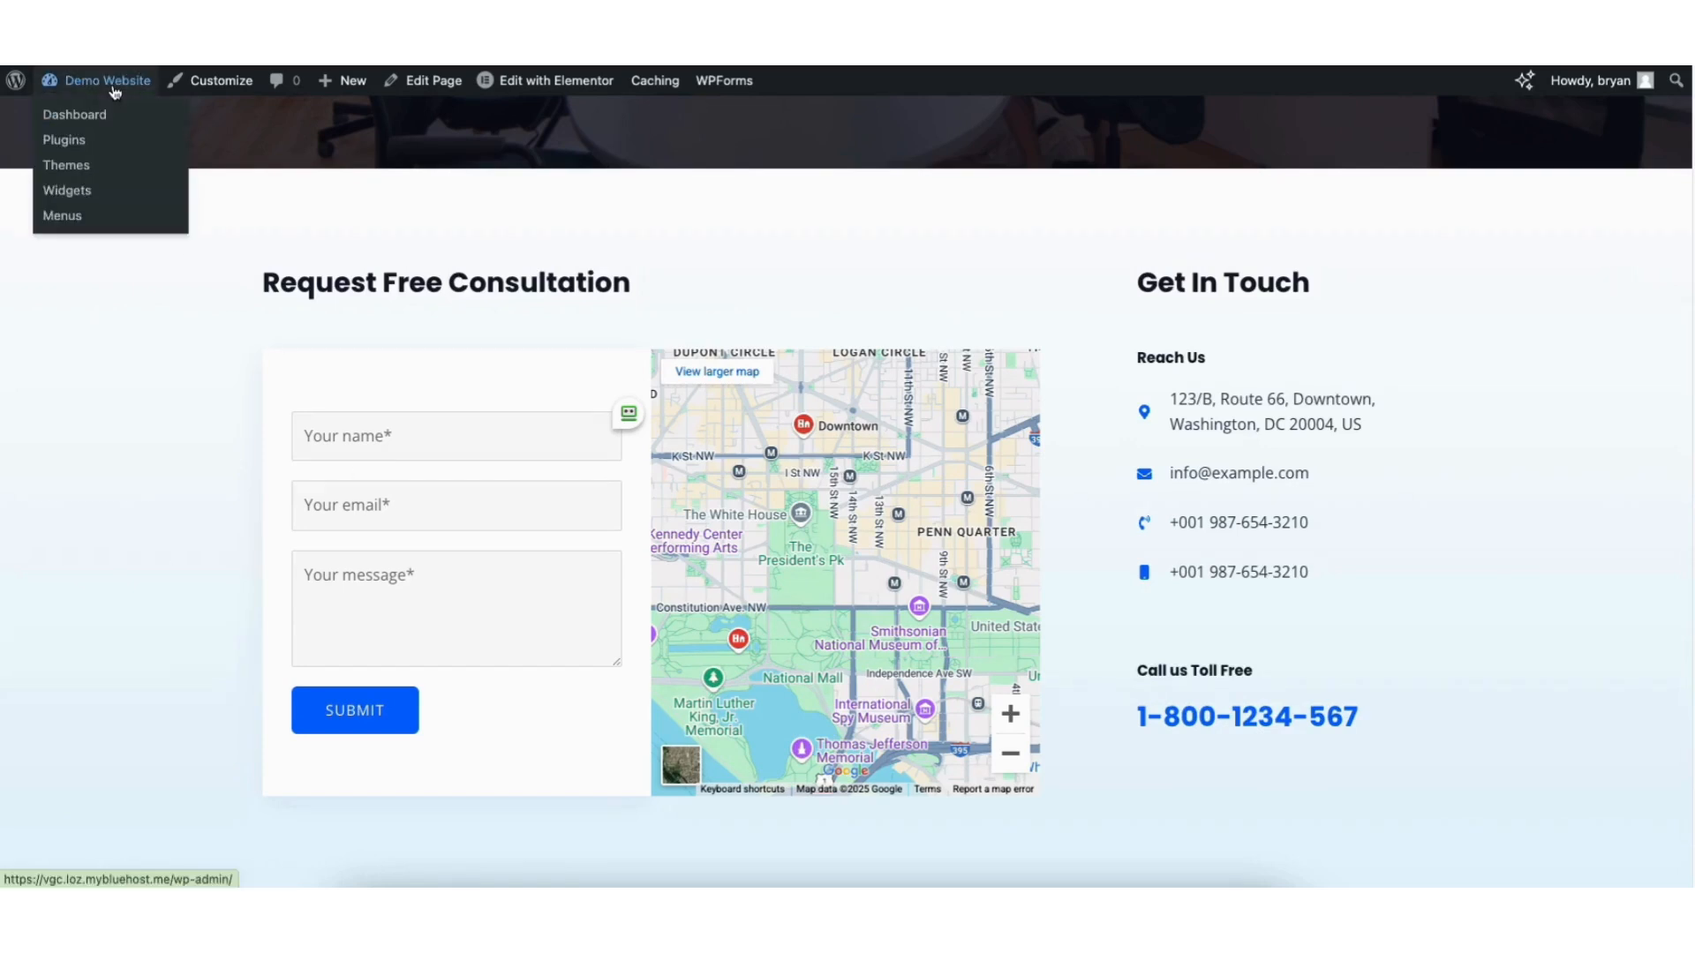
{"action": "left_click", "coordinate": [75, 115]}
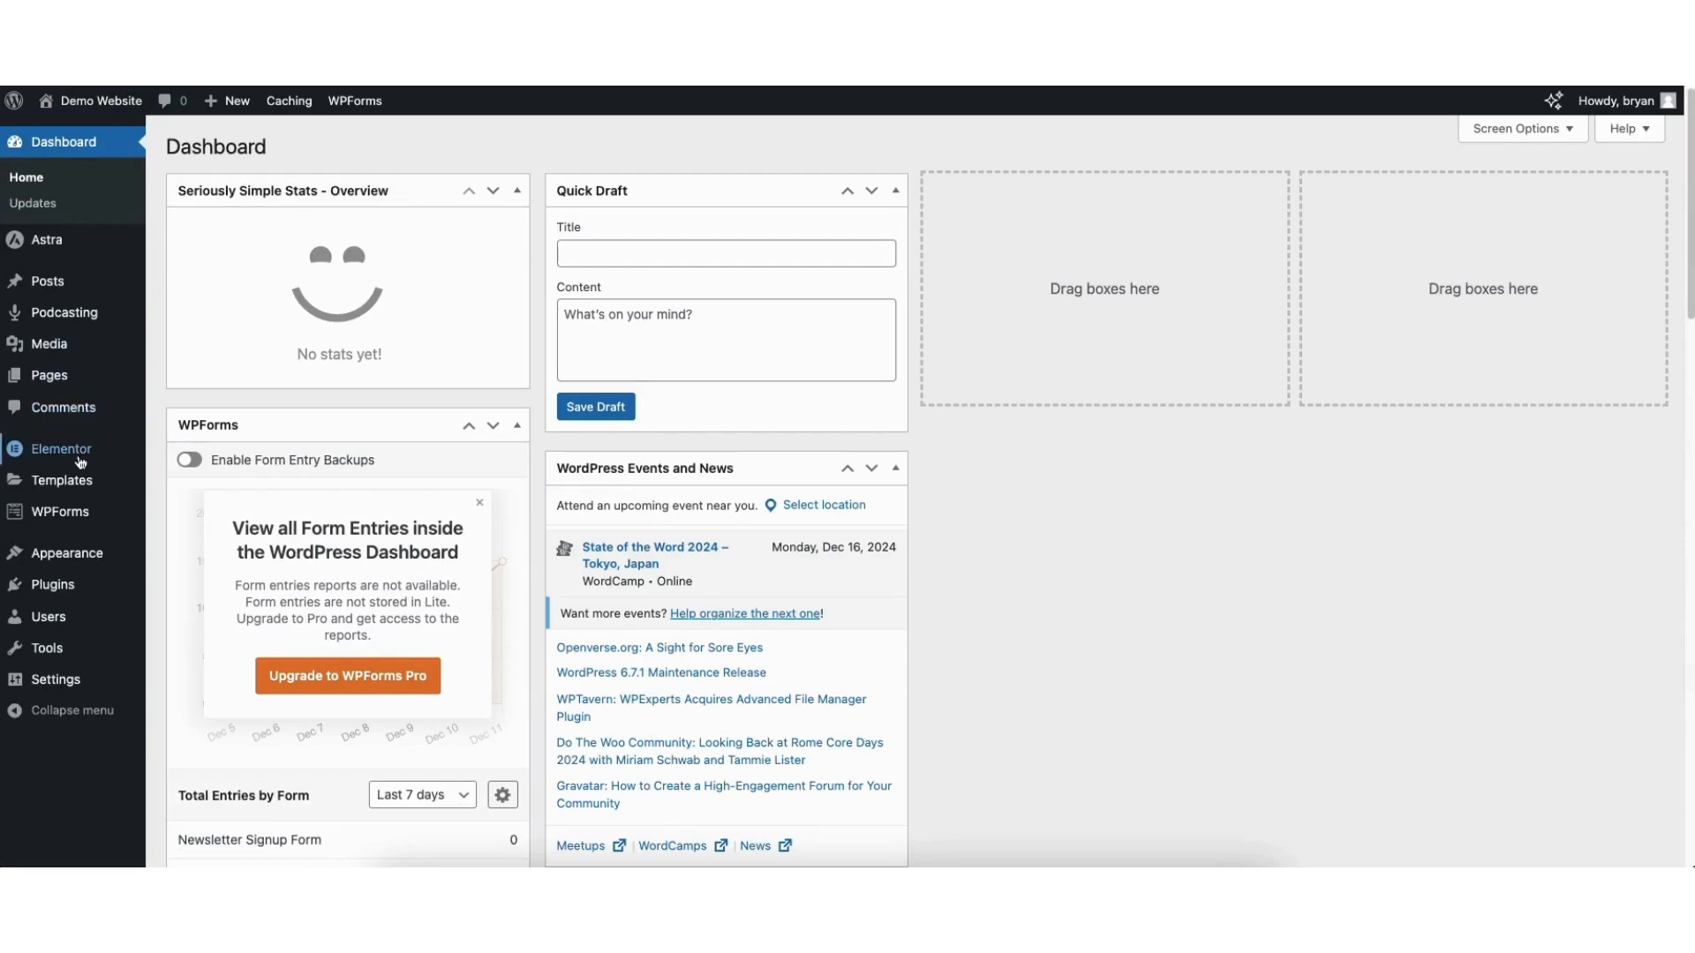
- Open the contact form for editing in WPForms
{"action": "mouse_move", "coordinate": [48, 514]}
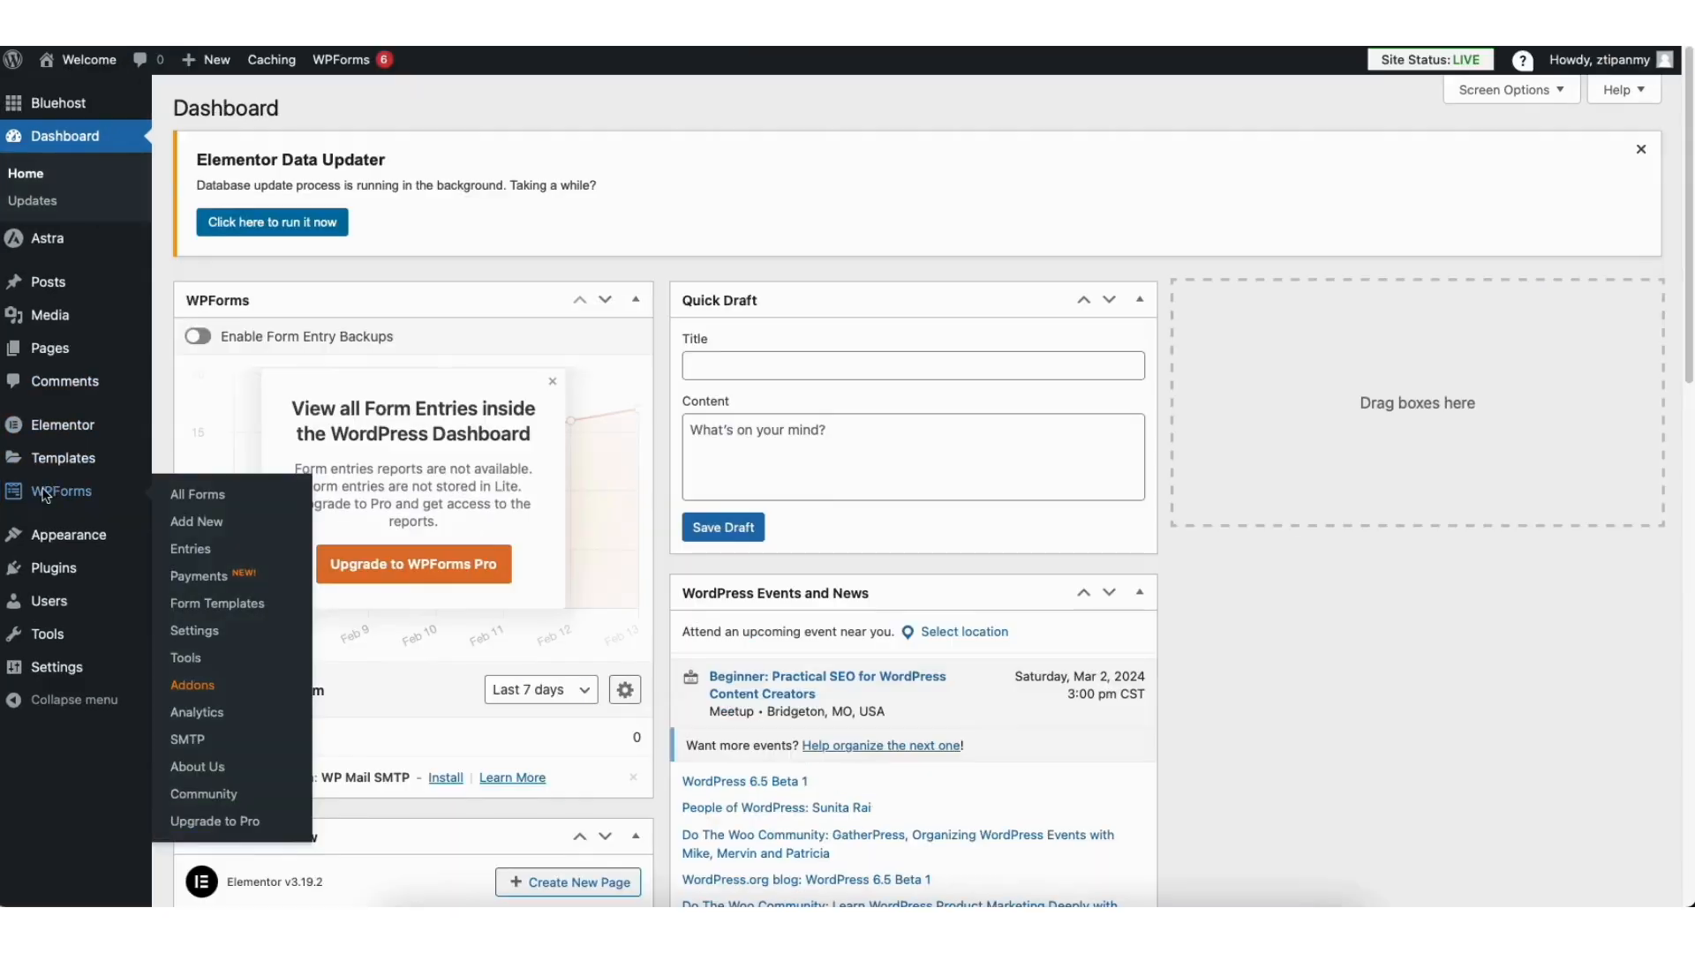
{"action": "left_click", "coordinate": [53, 488]}
{"action": "mouse_move", "coordinate": [240, 647]}
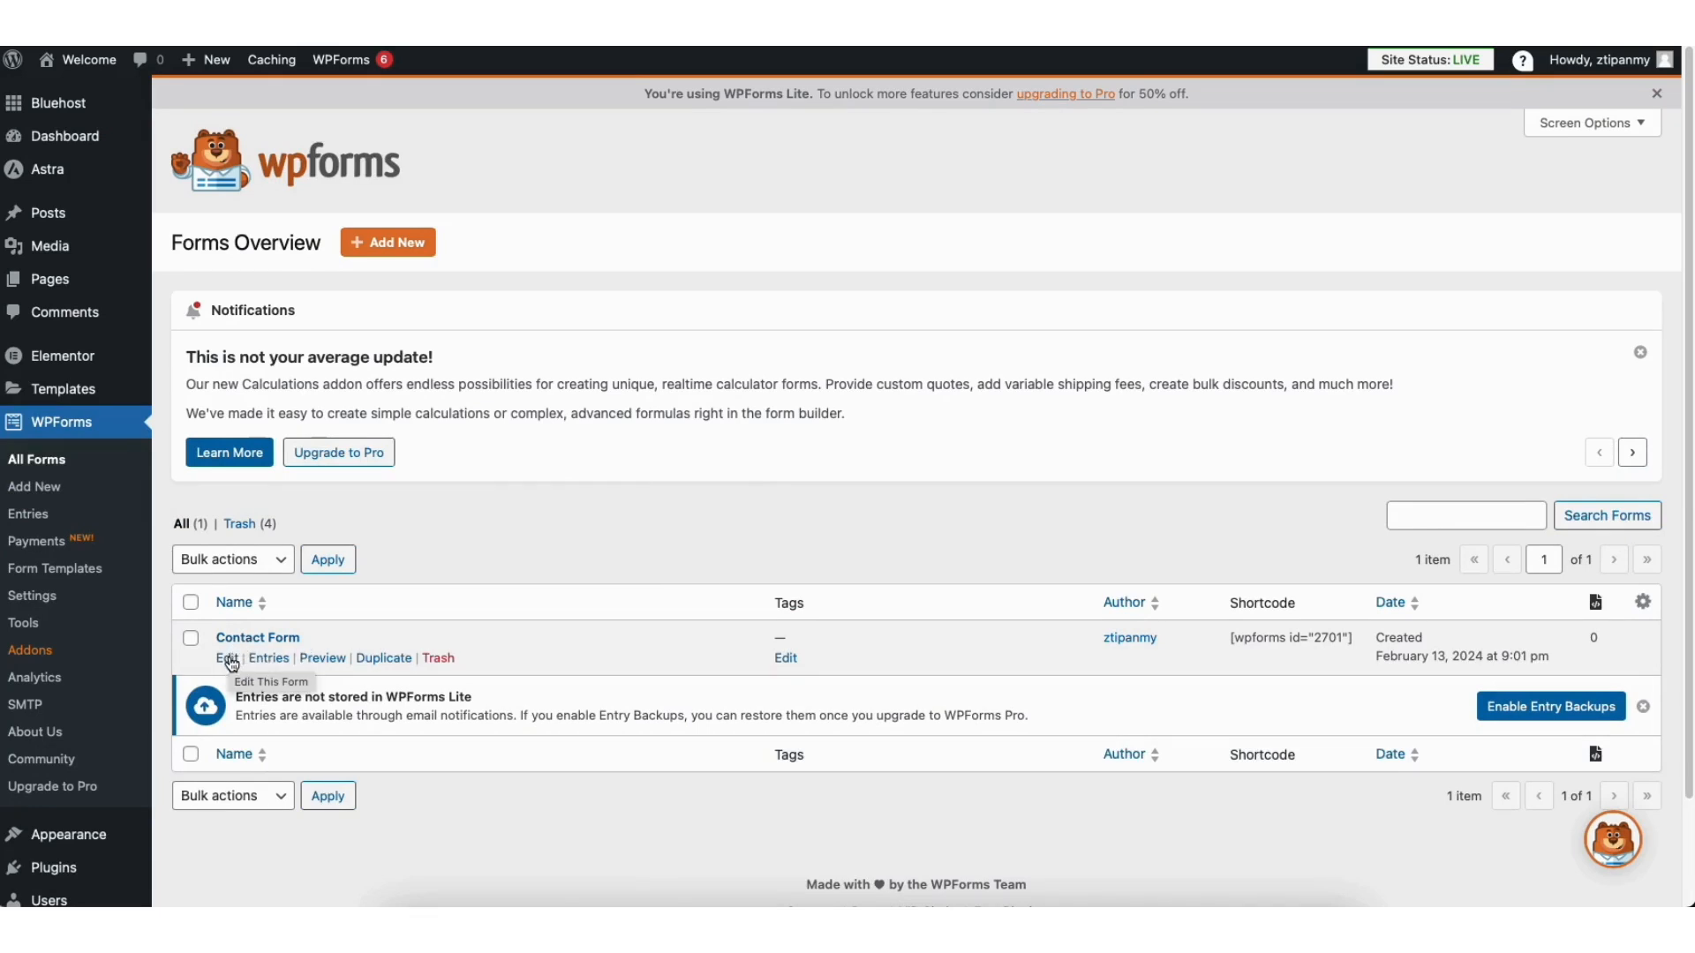
{"action": "left_click", "coordinate": [232, 662]}
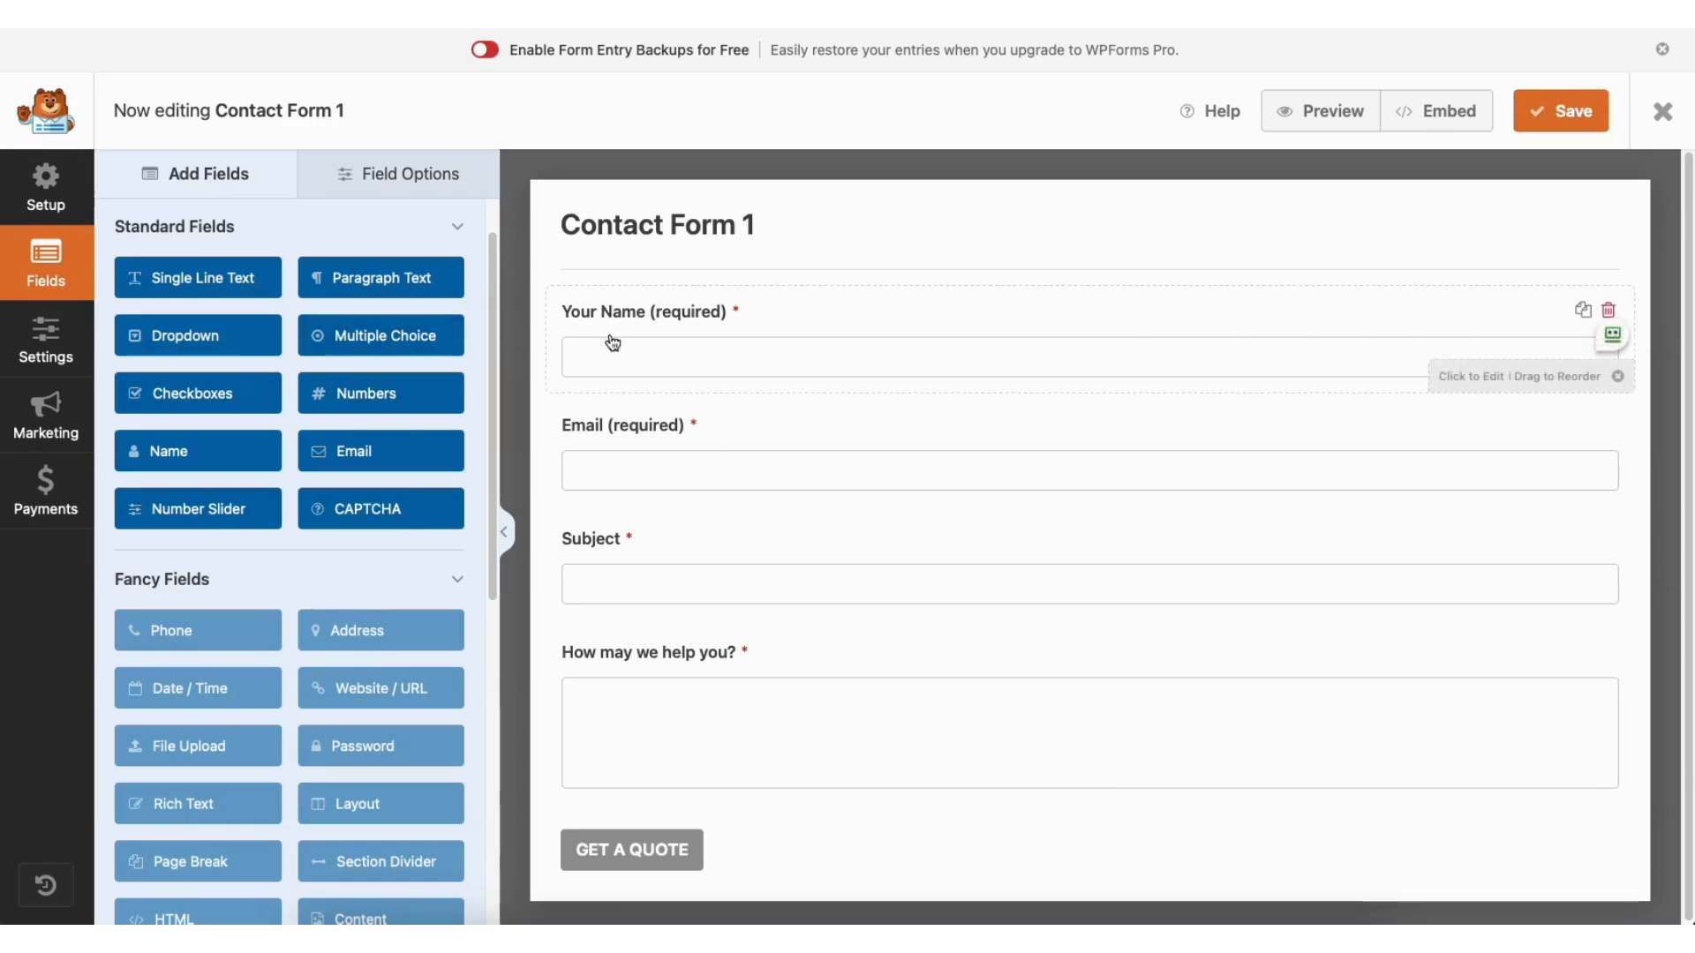
- Add a Single Line Text field between the name and email fields of the contact form
{"action": "mouse_move", "coordinate": [628, 310]}
{"action": "left_mouse_down"}
{"action": "mouse_move", "coordinate": [627, 421]}
{"action": "mouse_move", "coordinate": [632, 314]}
{"action": "left_mouse_up"}
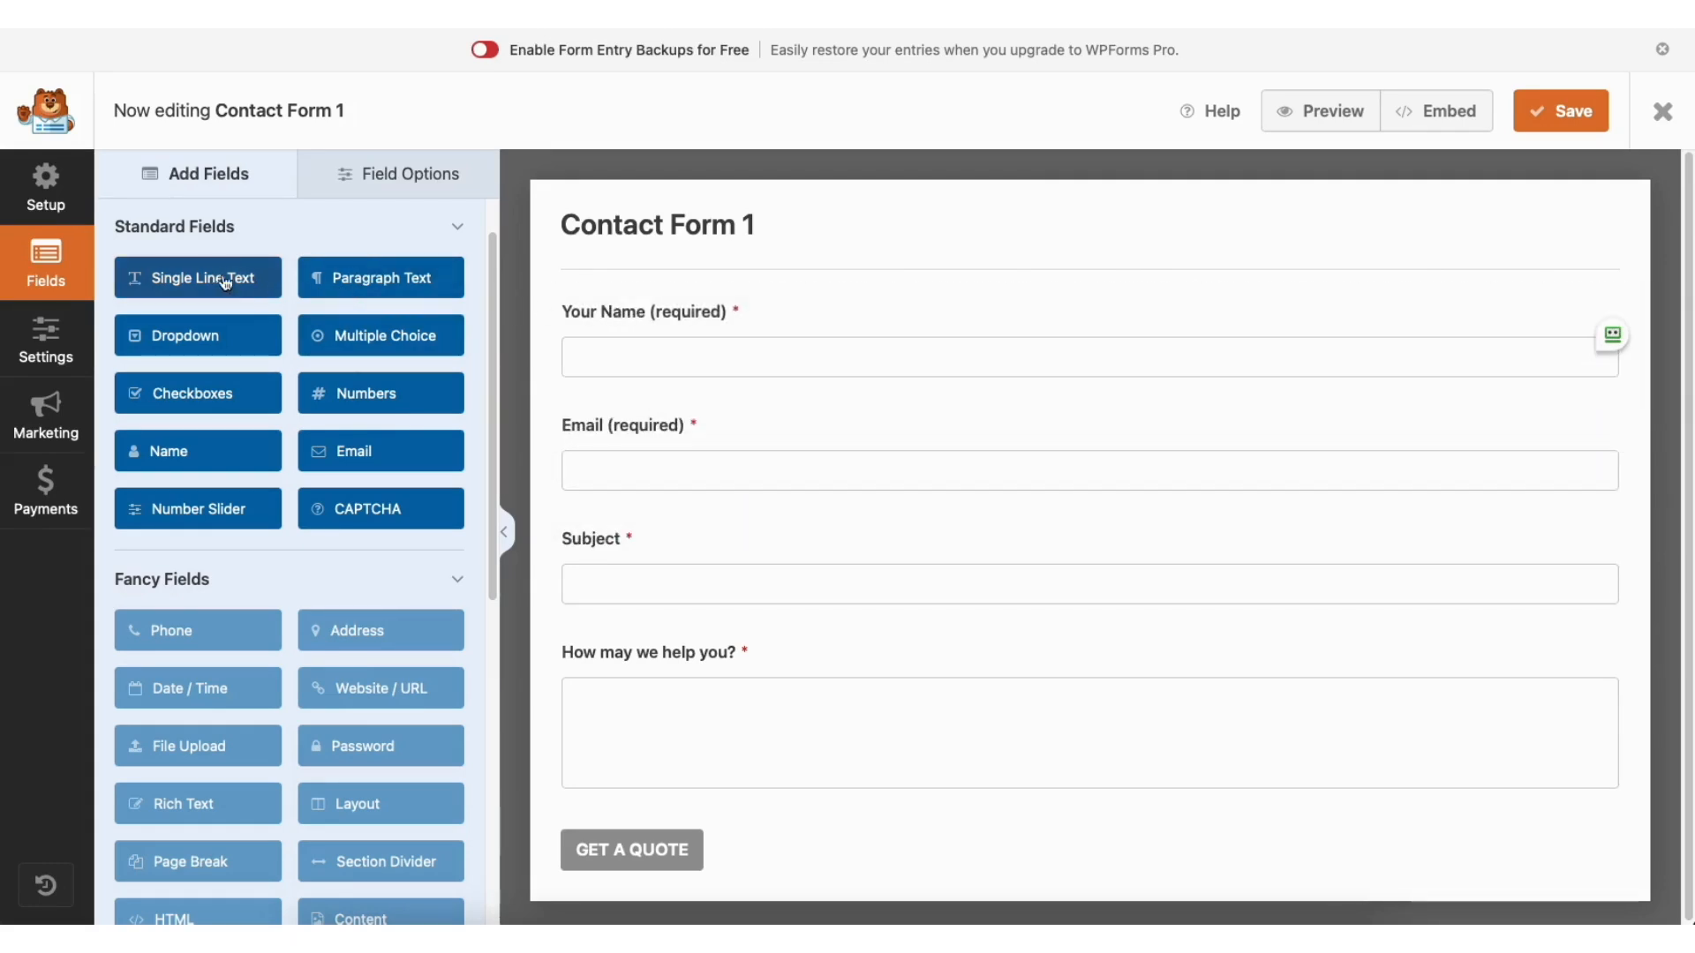
{"action": "left_click_drag", "start_coordinate": [256, 291], "coordinate": [662, 424]}
- Try turning the Your Name field's Required option off and on again, and check its size choices, keeping Large
{"action": "left_click", "coordinate": [395, 175]}
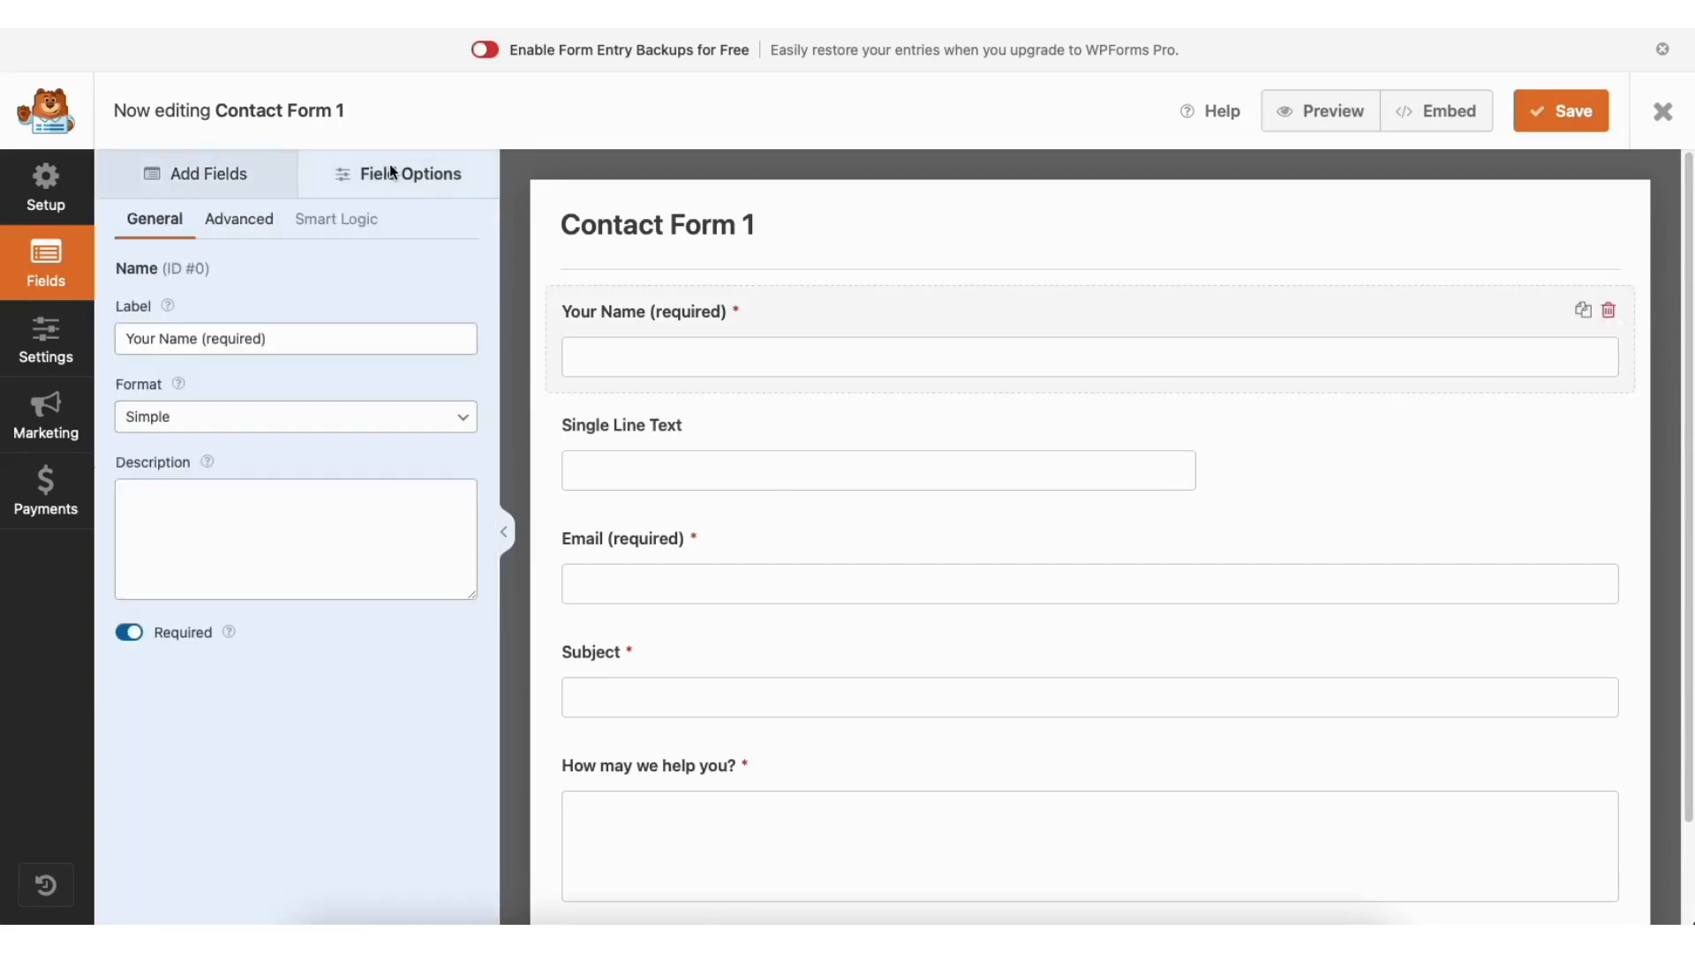
{"action": "left_click", "coordinate": [259, 339]}
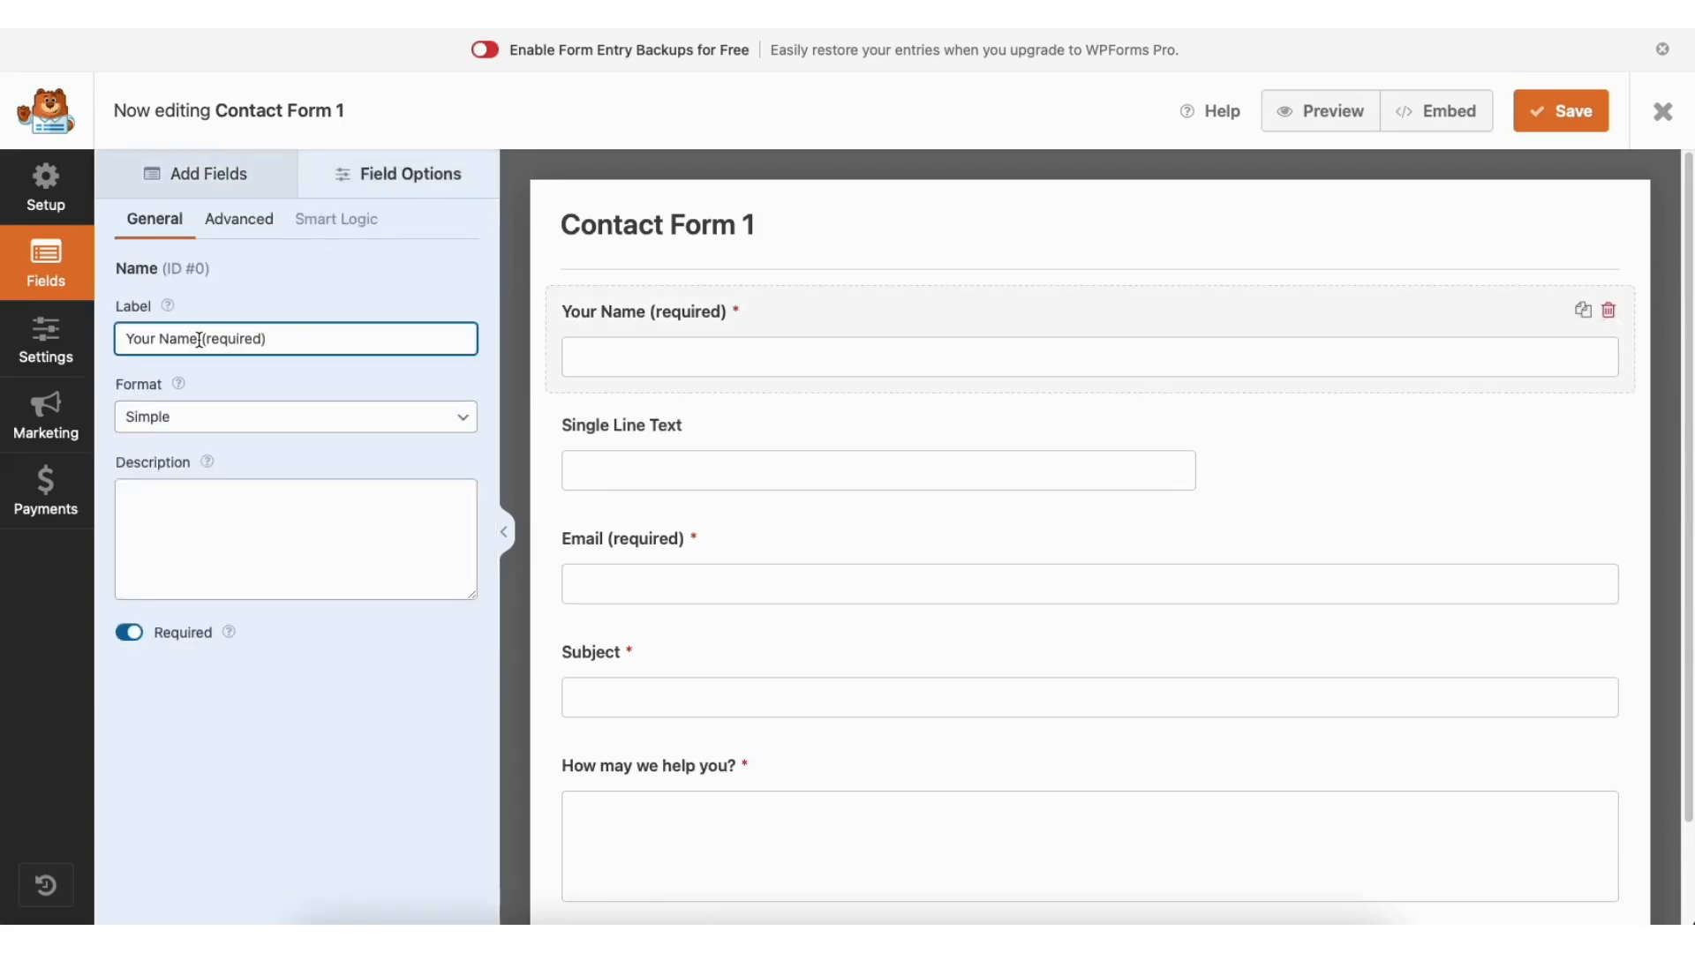
{"action": "left_click", "coordinate": [129, 633]}
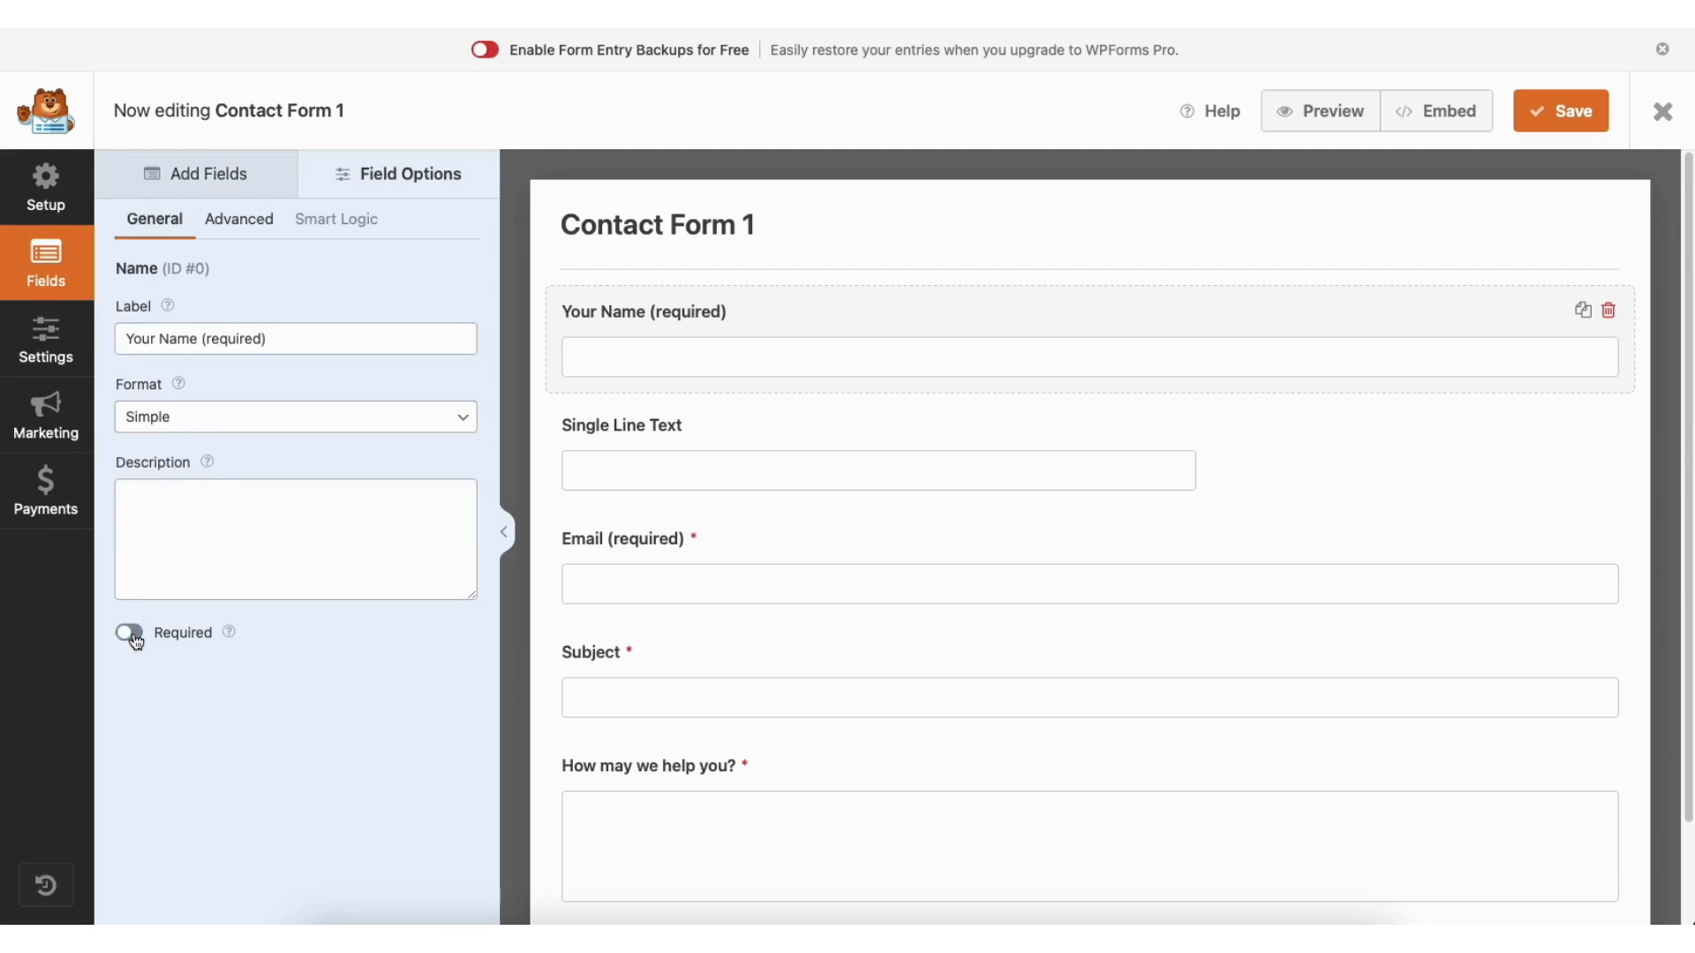
{"action": "left_click", "coordinate": [135, 642]}
{"action": "left_click", "coordinate": [263, 231]}
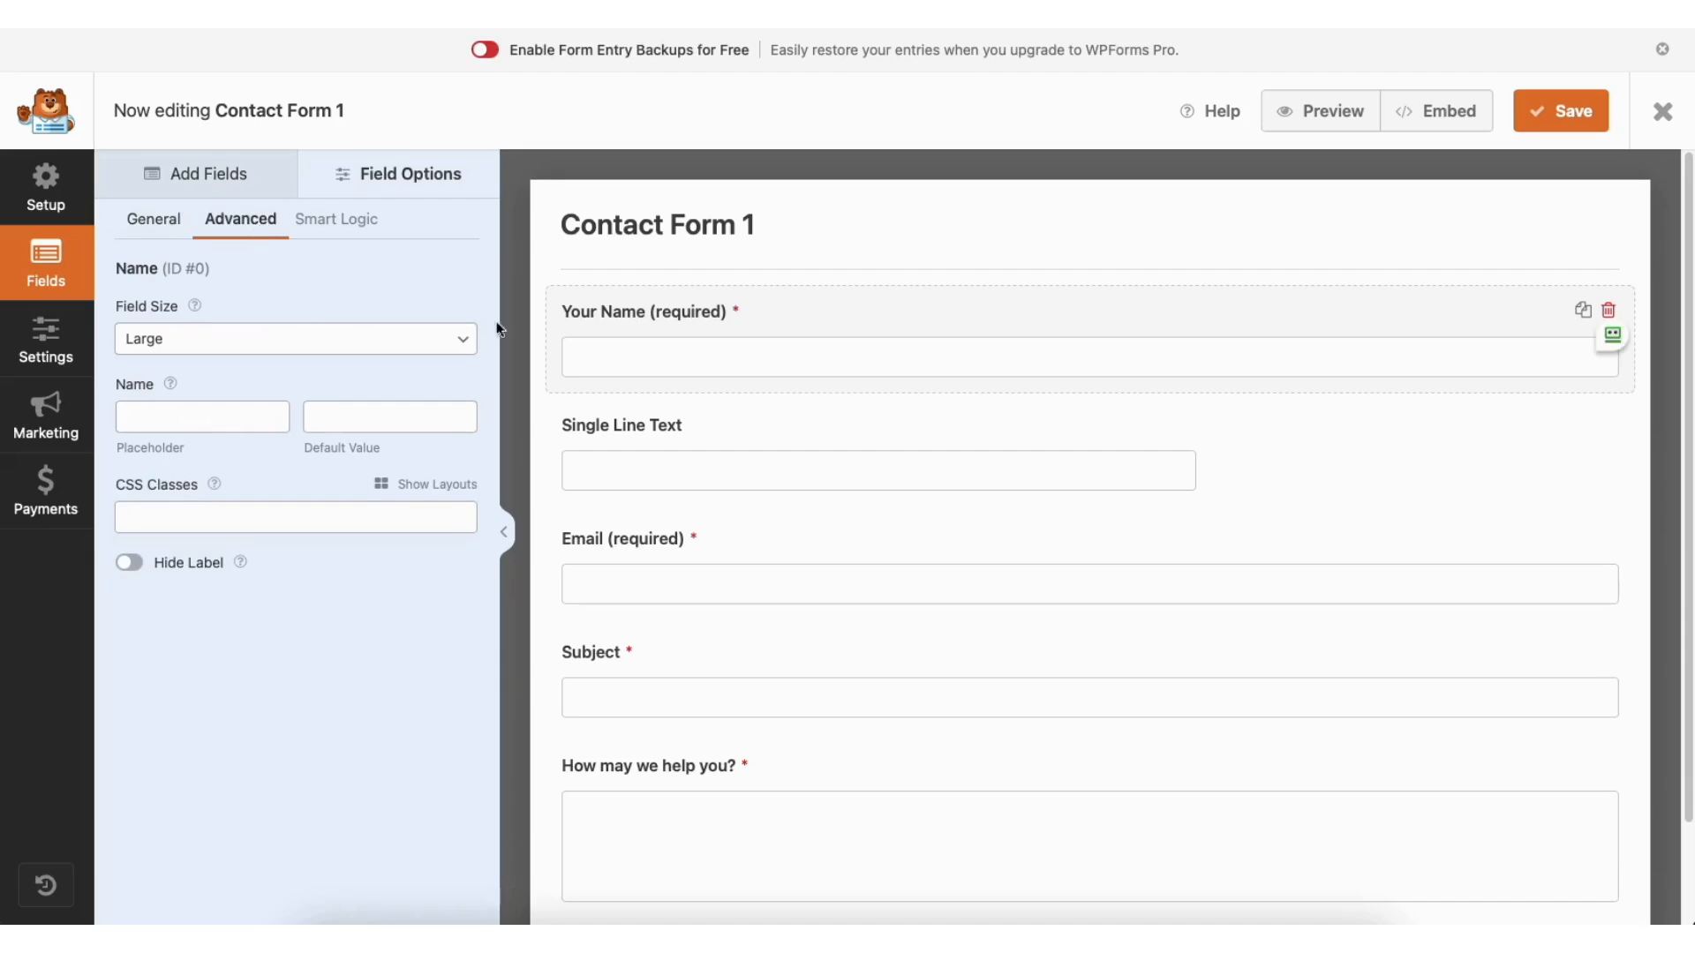
{"action": "left_click", "coordinate": [238, 343]}
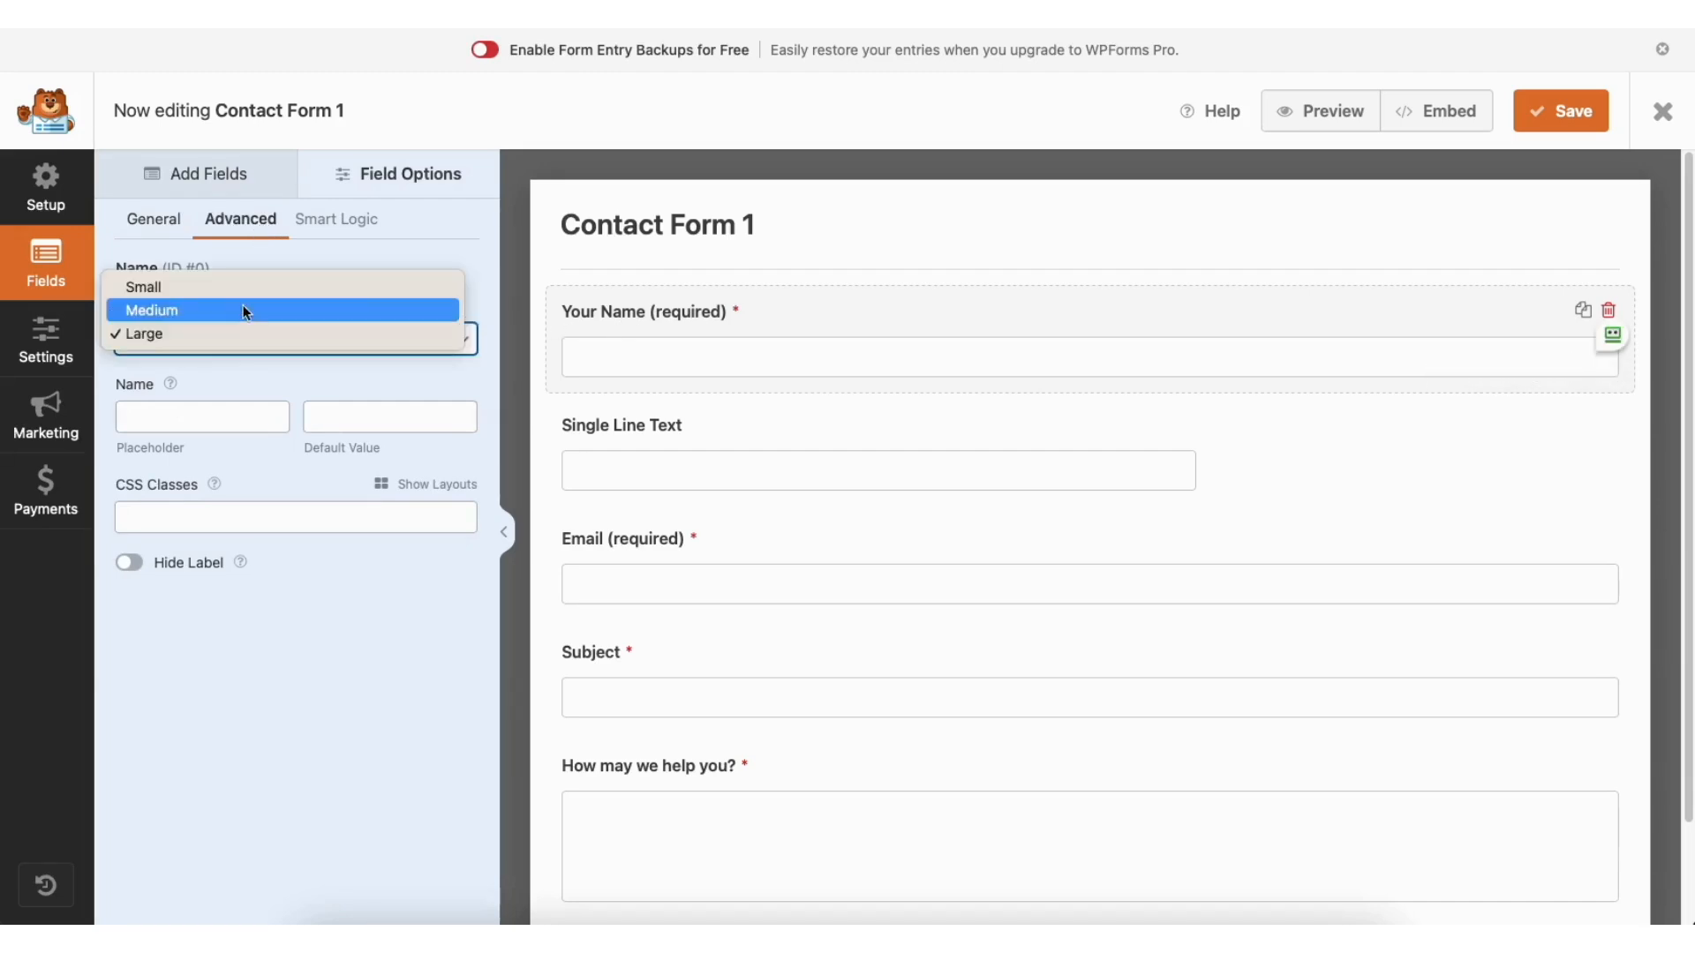
{"action": "left_click", "coordinate": [233, 333]}
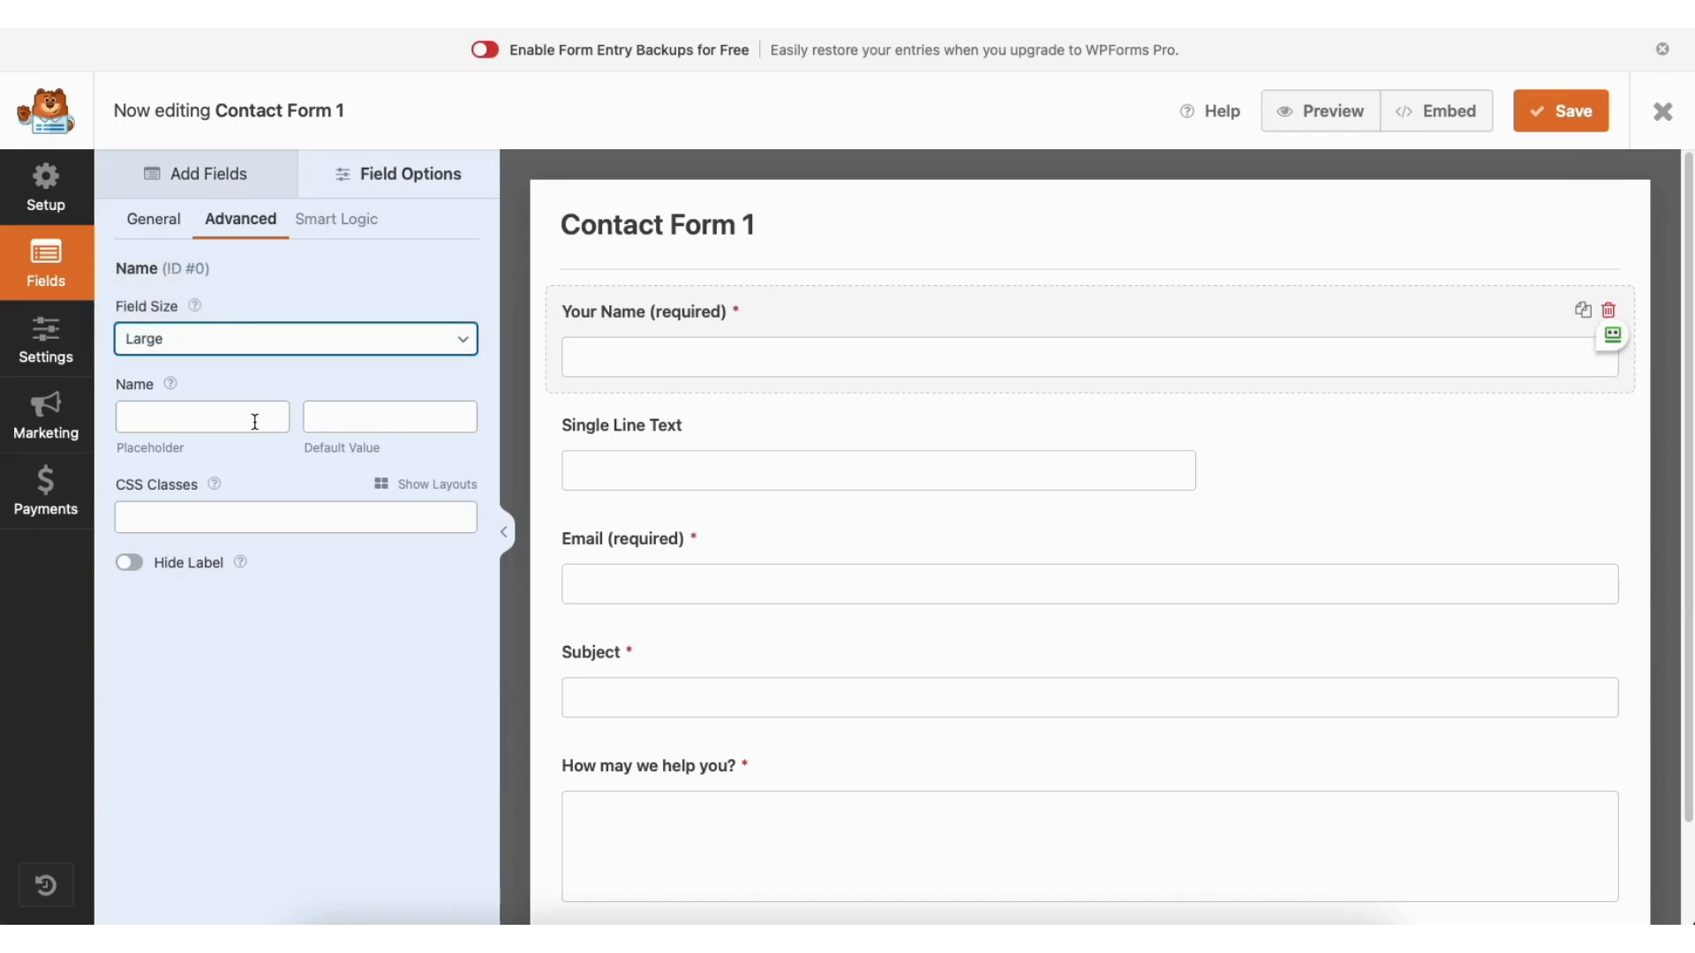
- Review the form's Spam Protection, Notifications and Confirmations settings, and close the form builder
{"action": "left_click", "coordinate": [53, 335]}
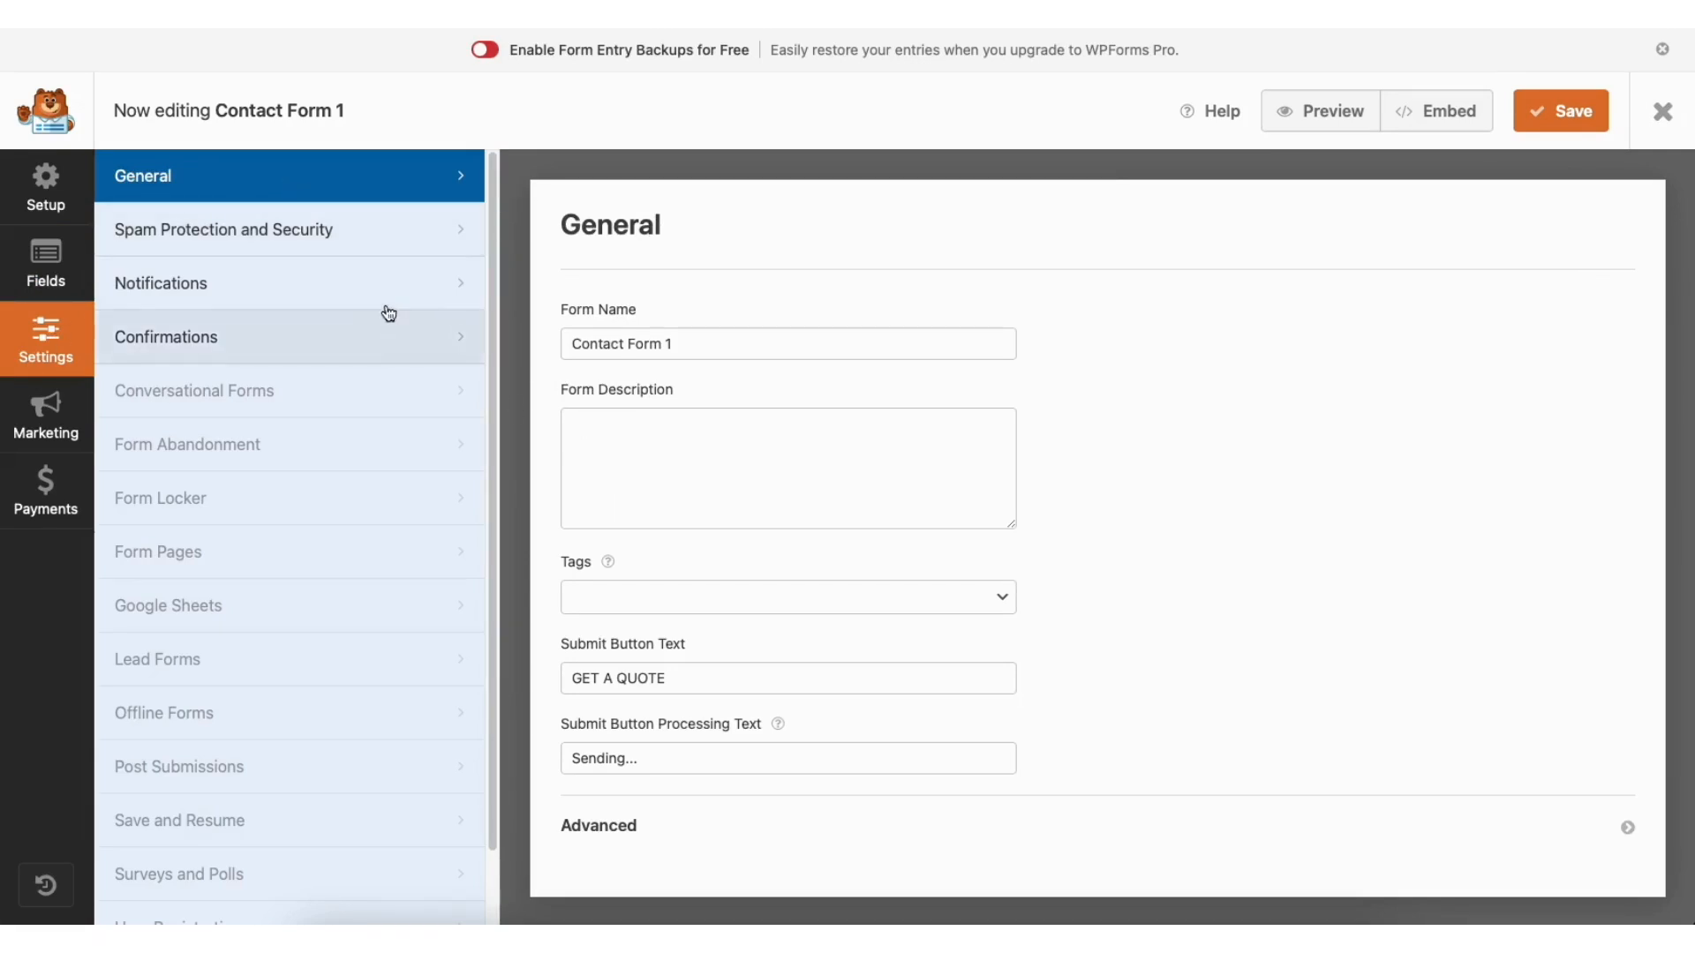
{"action": "left_click", "coordinate": [352, 233]}
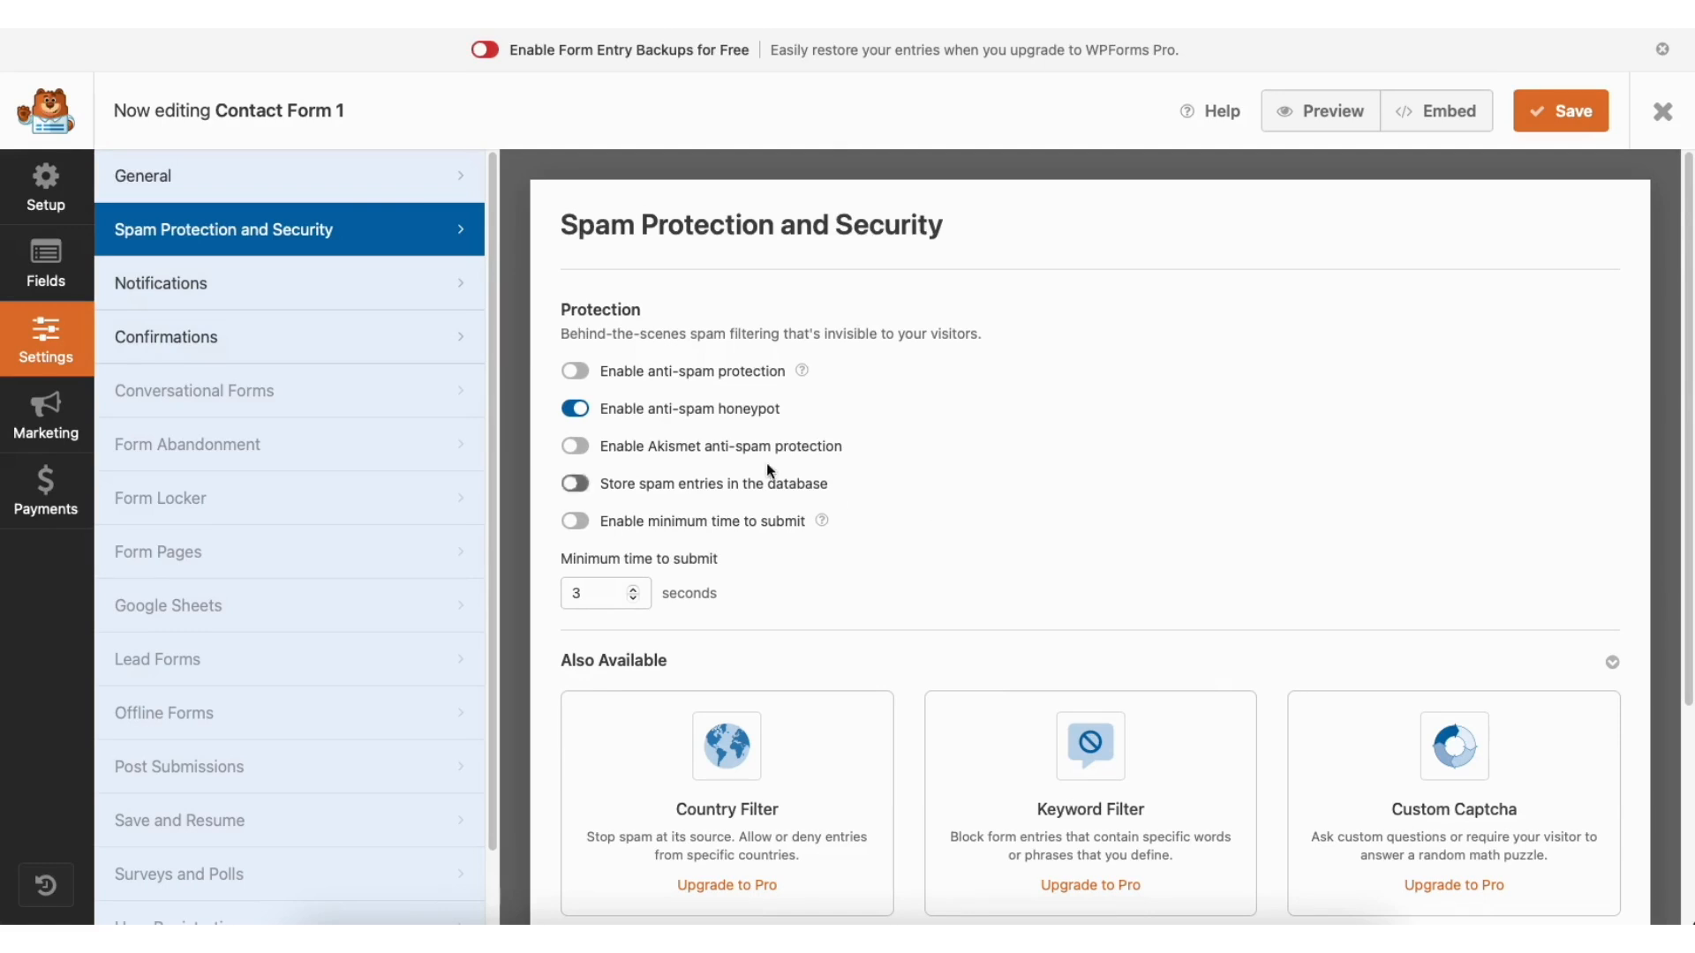
{"action": "left_click", "coordinate": [323, 289]}
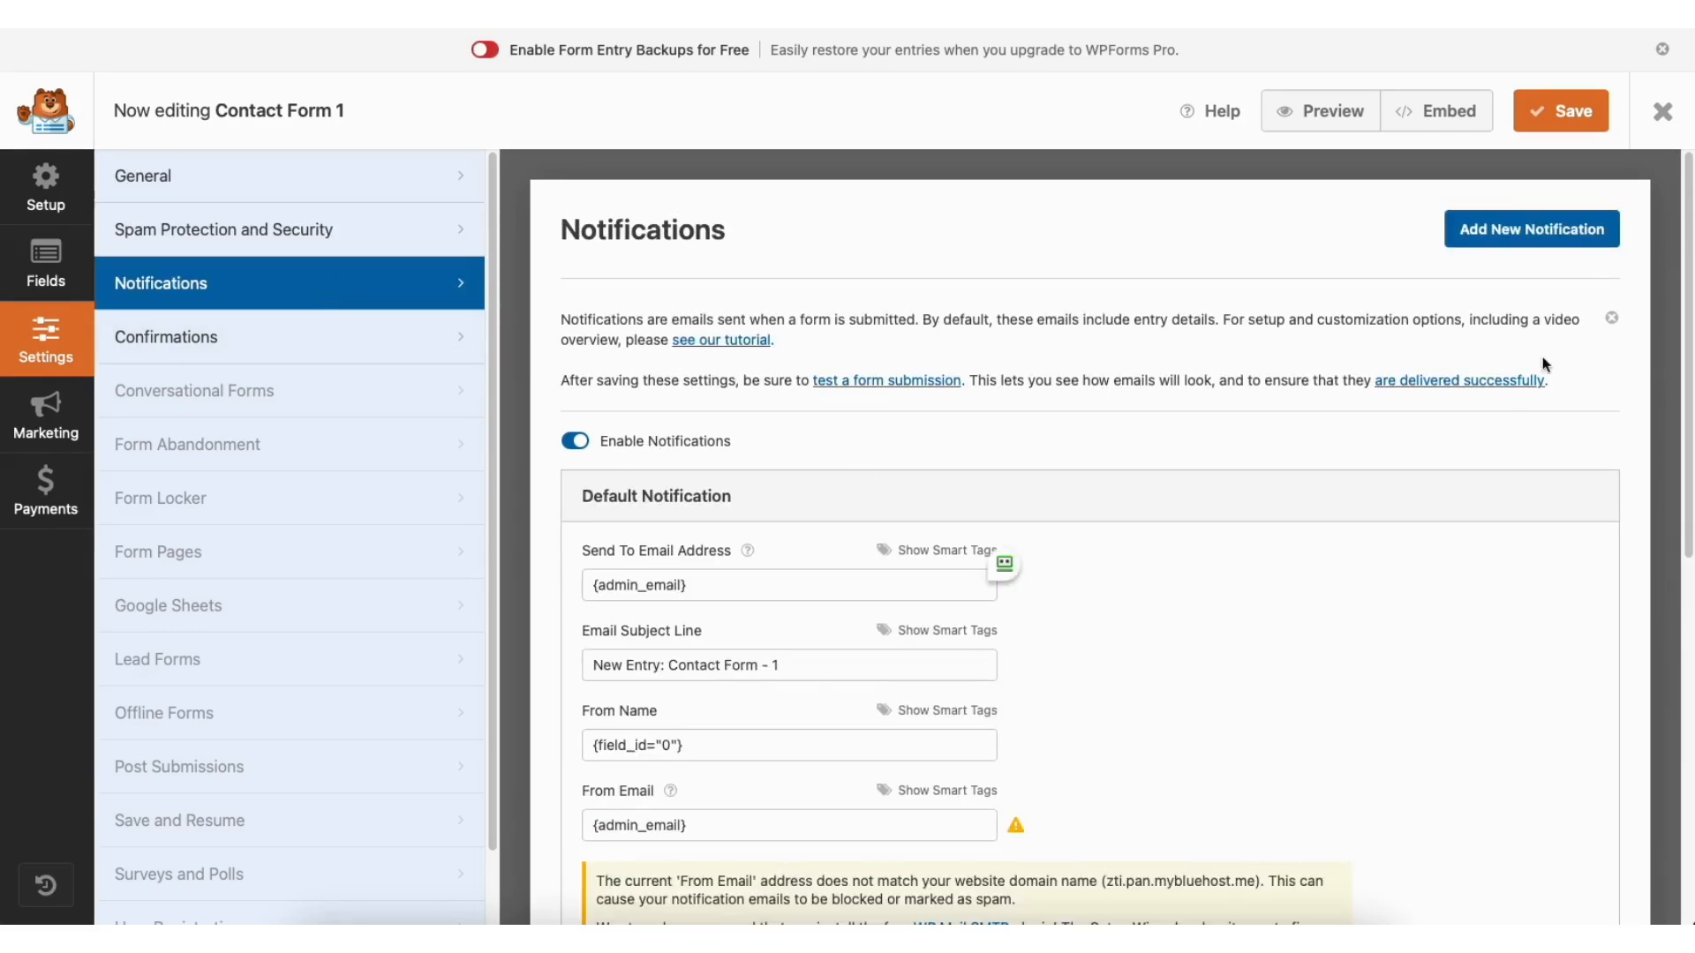
{"action": "left_click_drag", "start_coordinate": [1681, 299], "coordinate": [1682, 481]}
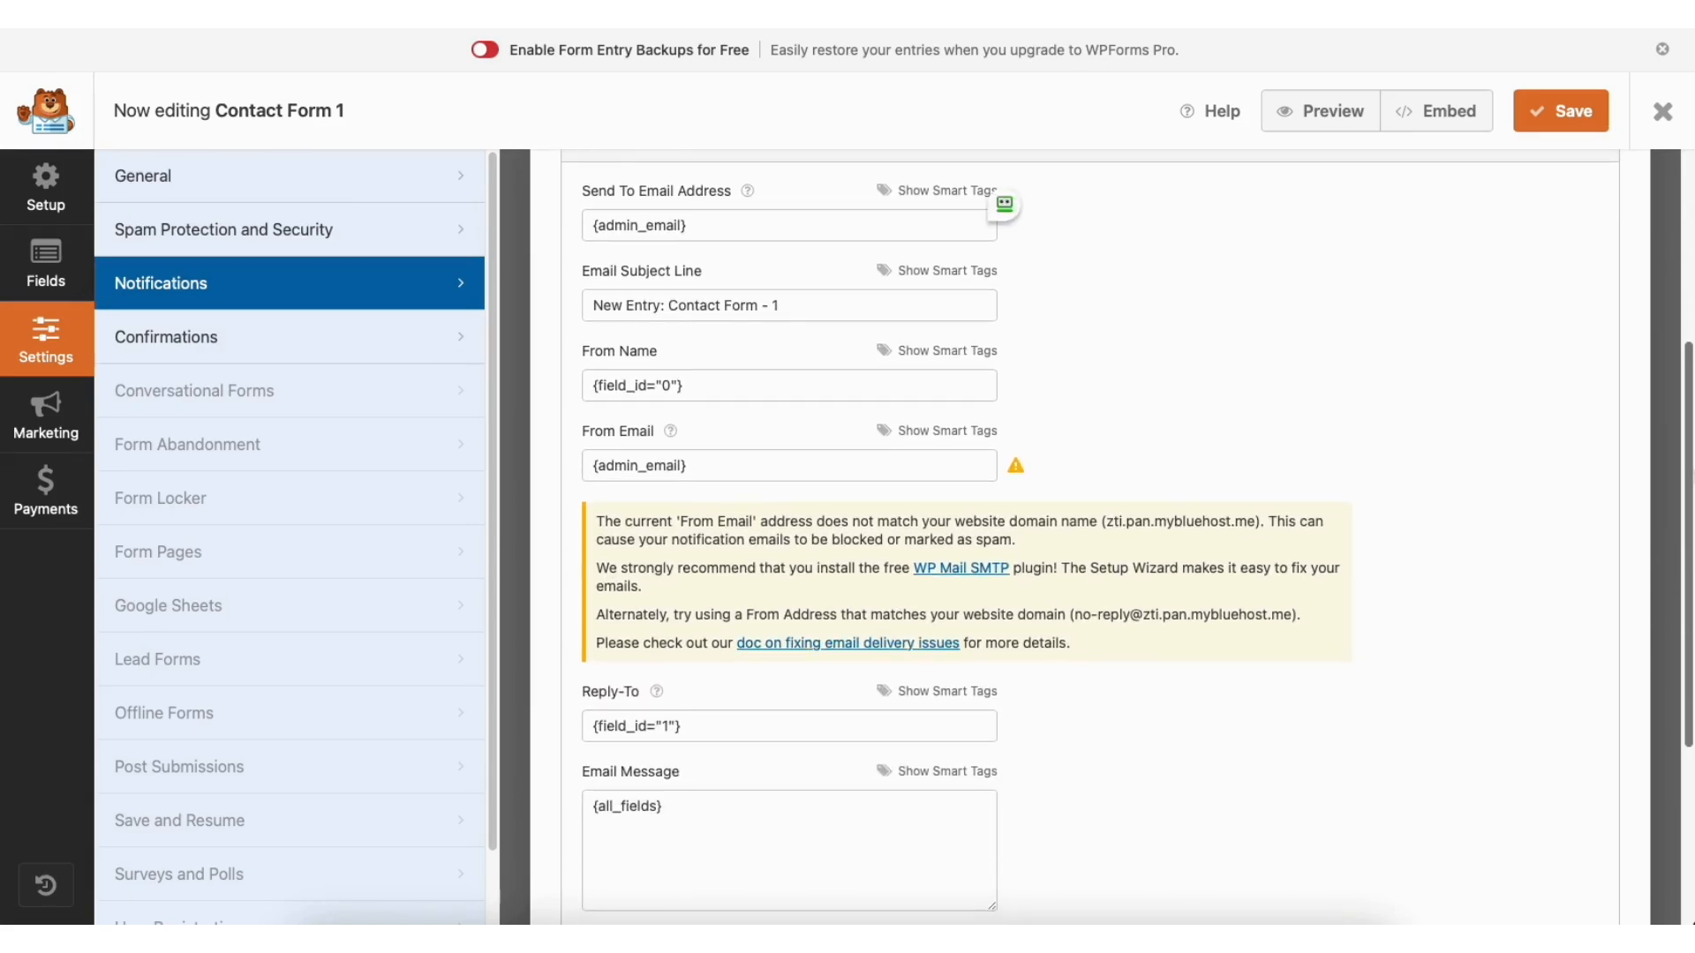
{"action": "left_click", "coordinate": [329, 341]}
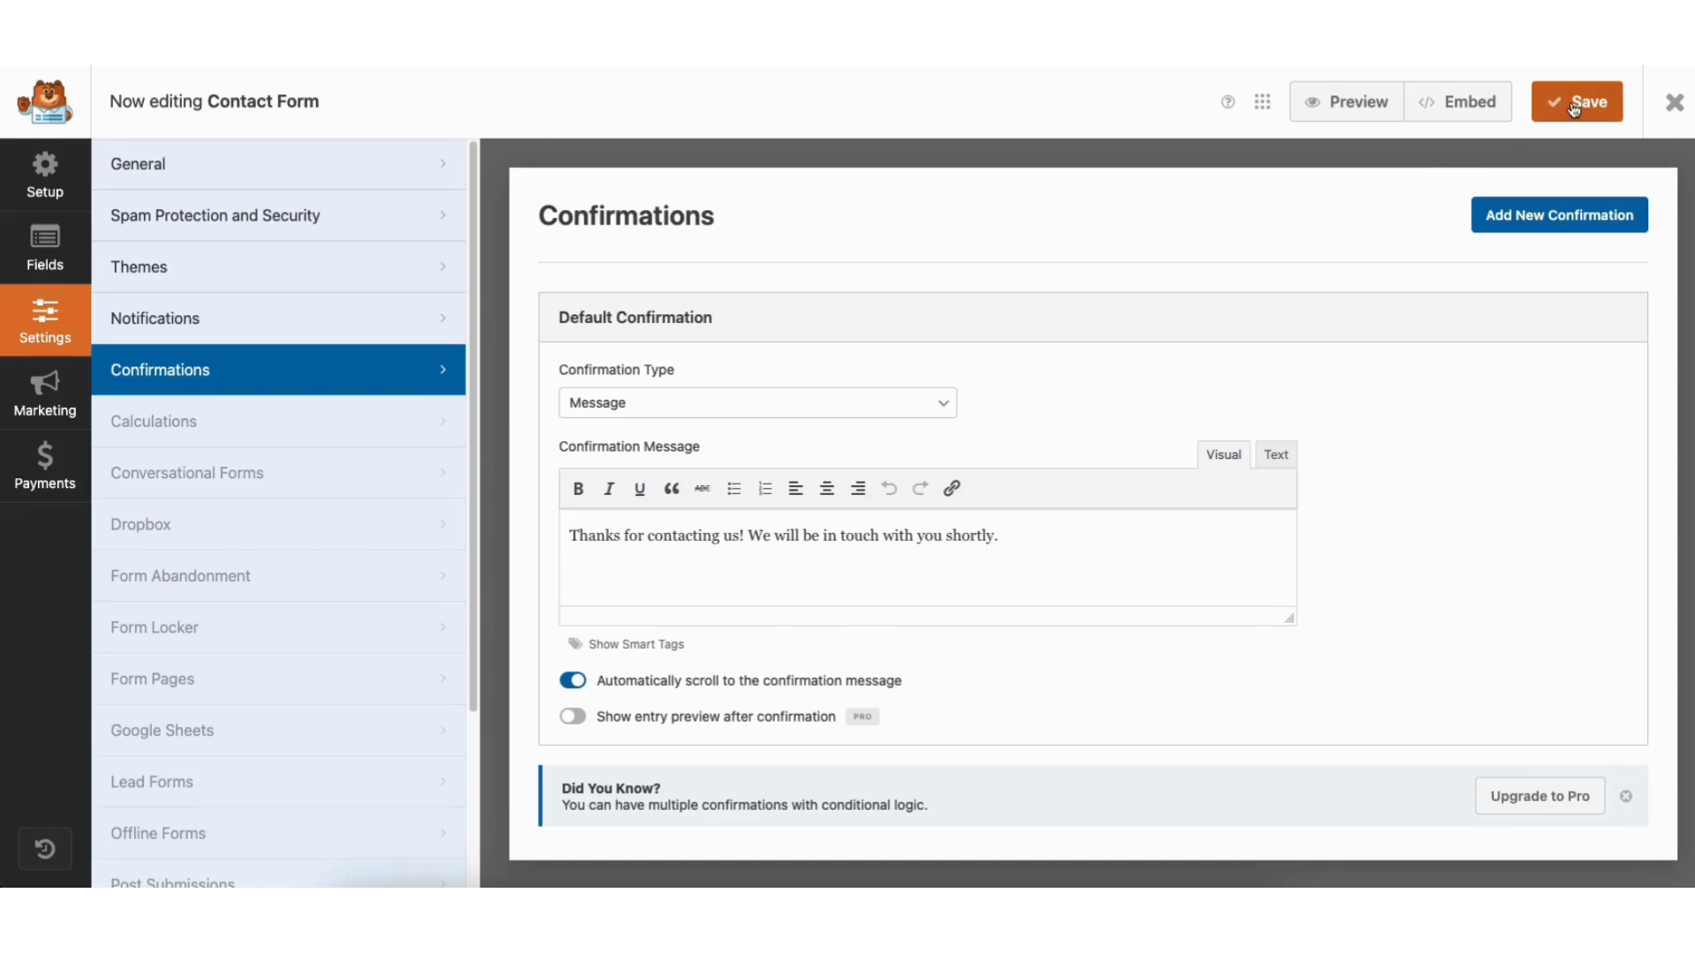
{"action": "left_click", "coordinate": [1675, 101]}
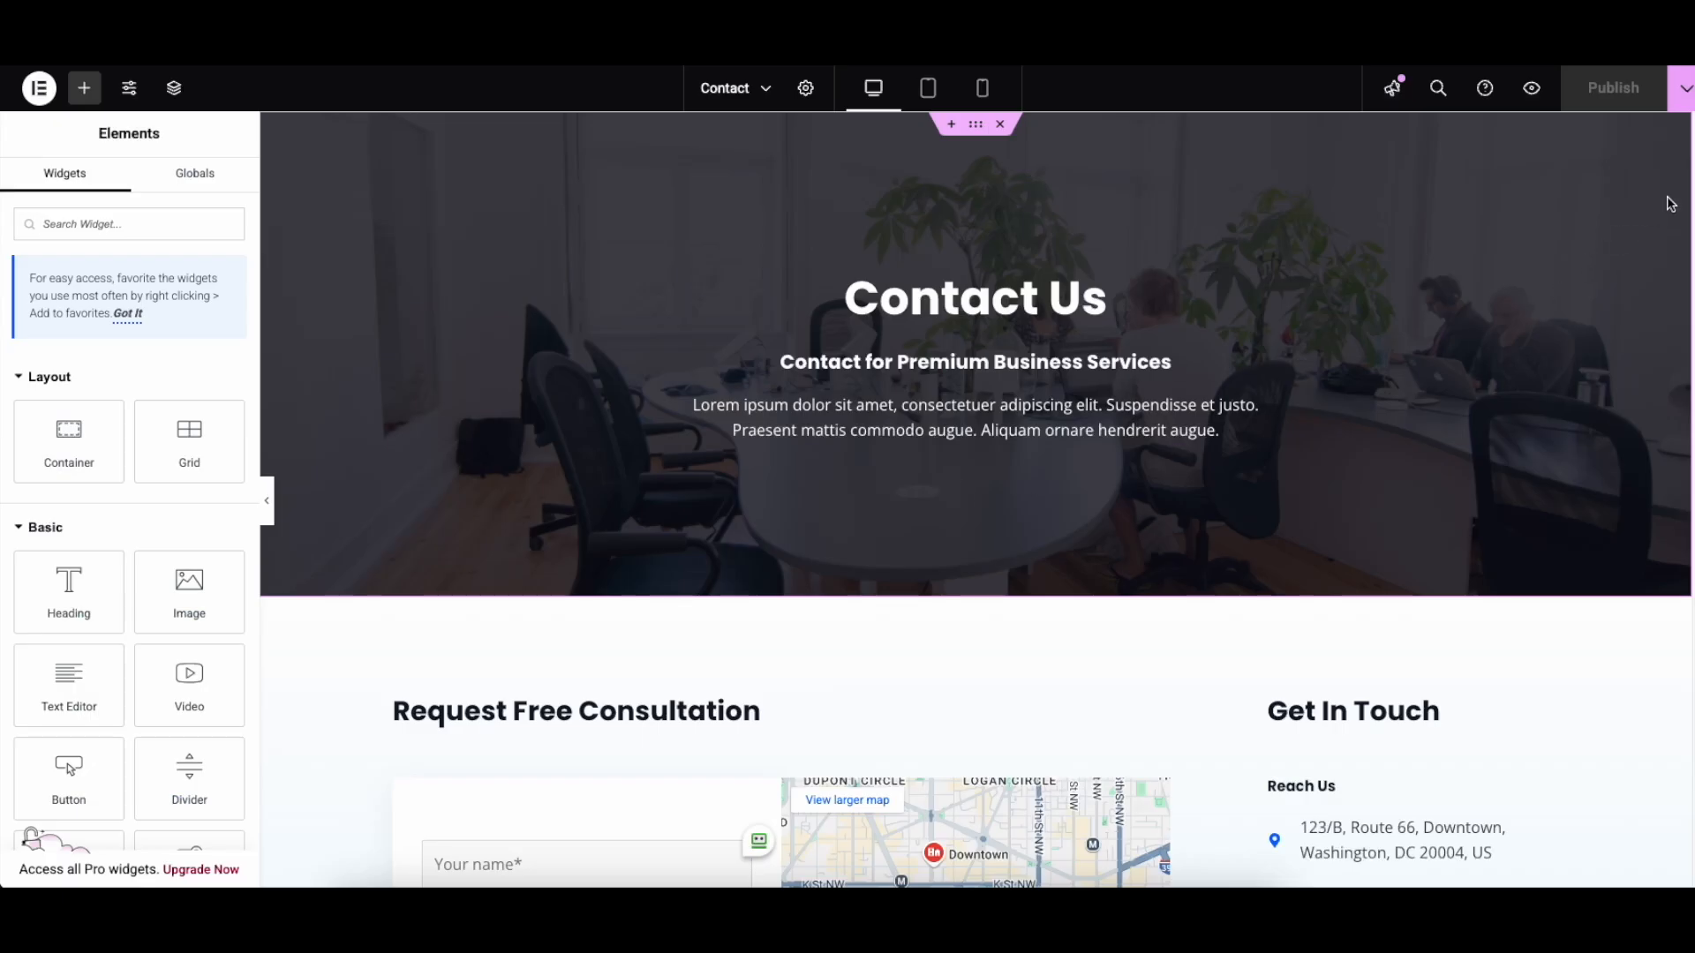
- Set the Contact page's Google Maps widget to zoom 12 and height 477 px
{"action": "scroll", "coordinate": [949, 524], "scroll_direction": "down", "scroll_amount": 5}
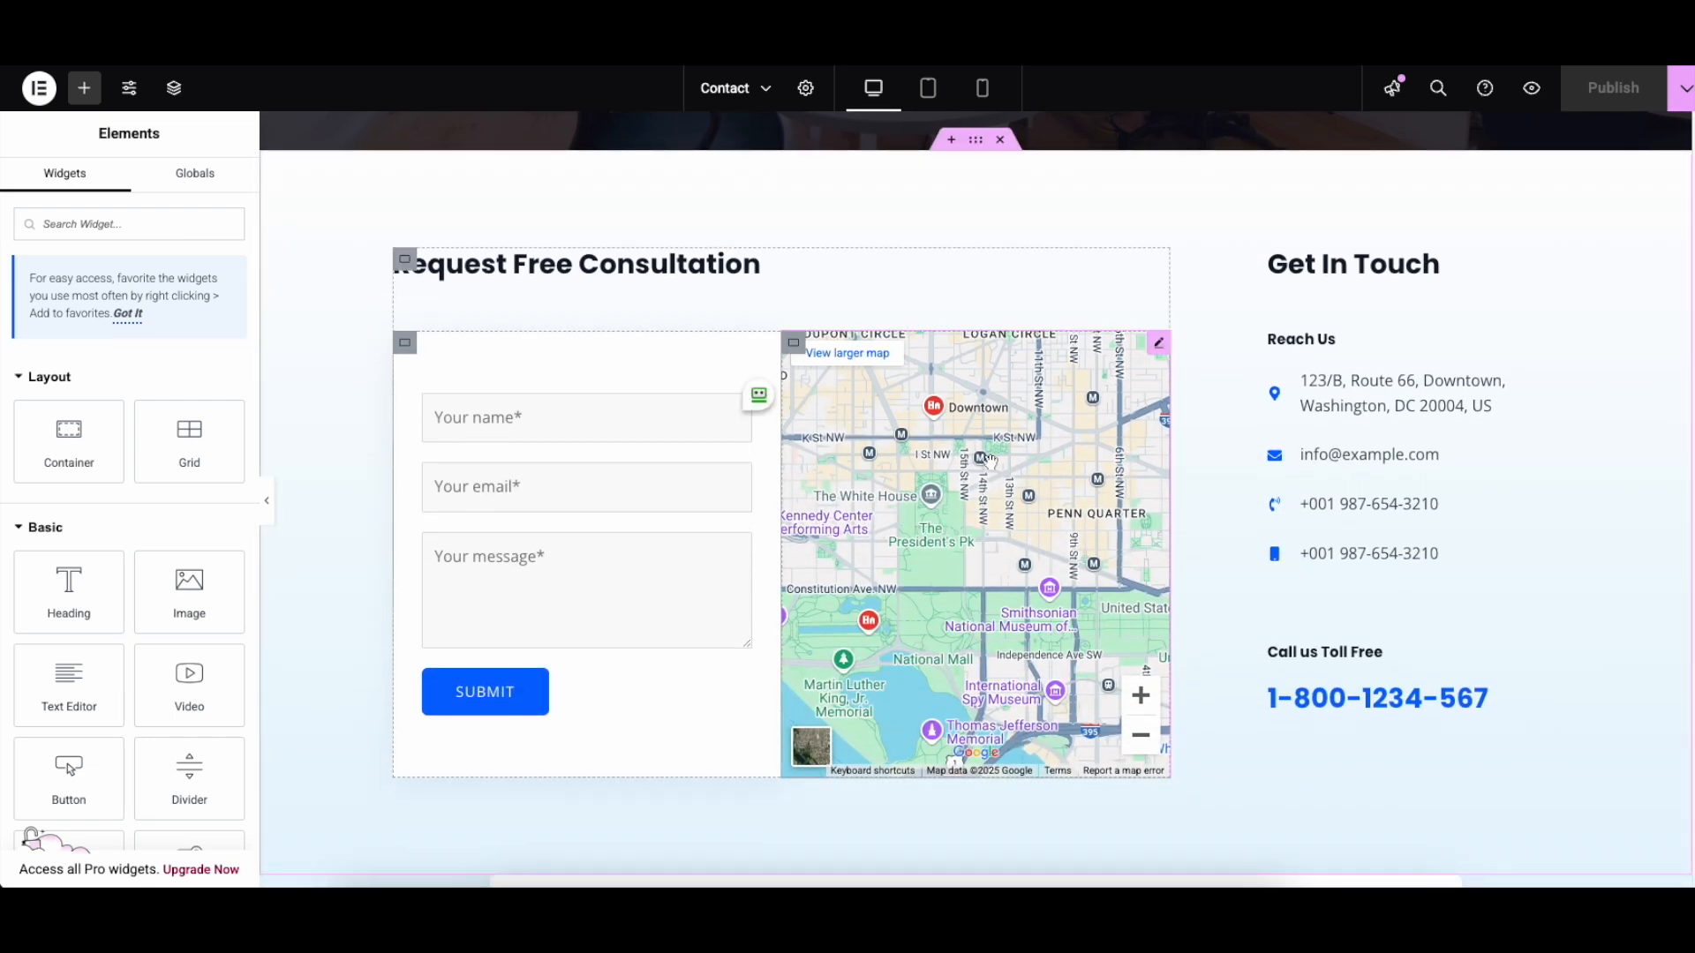
{"action": "left_click", "coordinate": [1160, 345]}
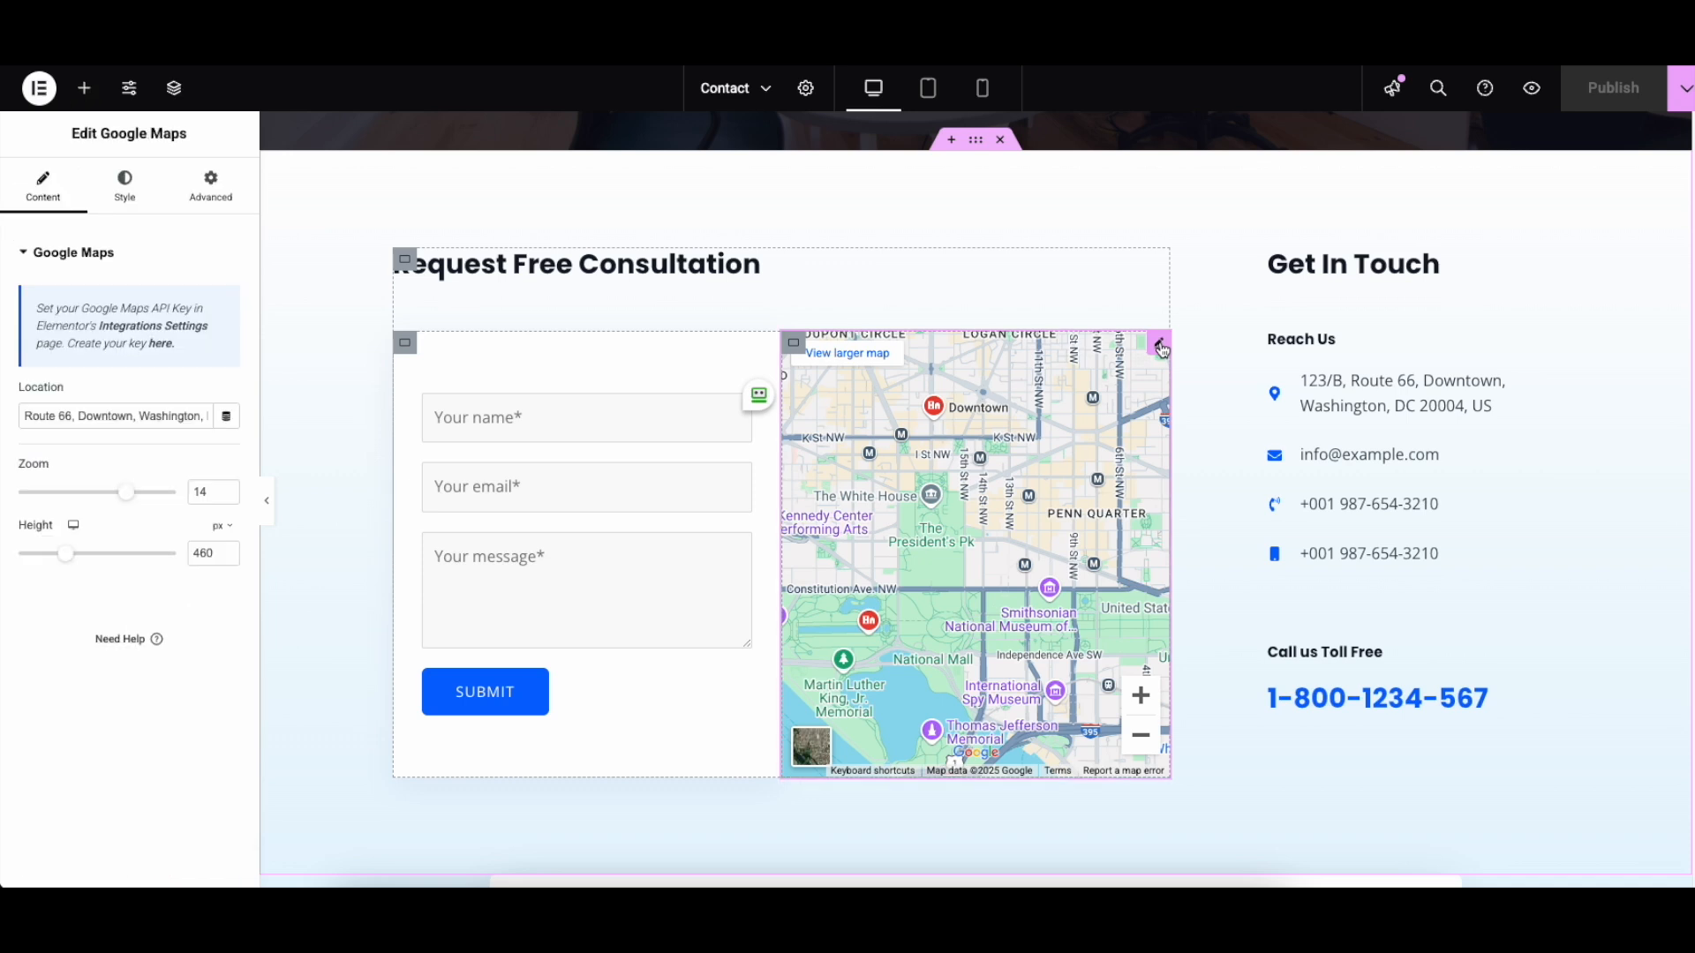
{"action": "left_click_drag", "start_coordinate": [24, 416], "coordinate": [205, 421]}
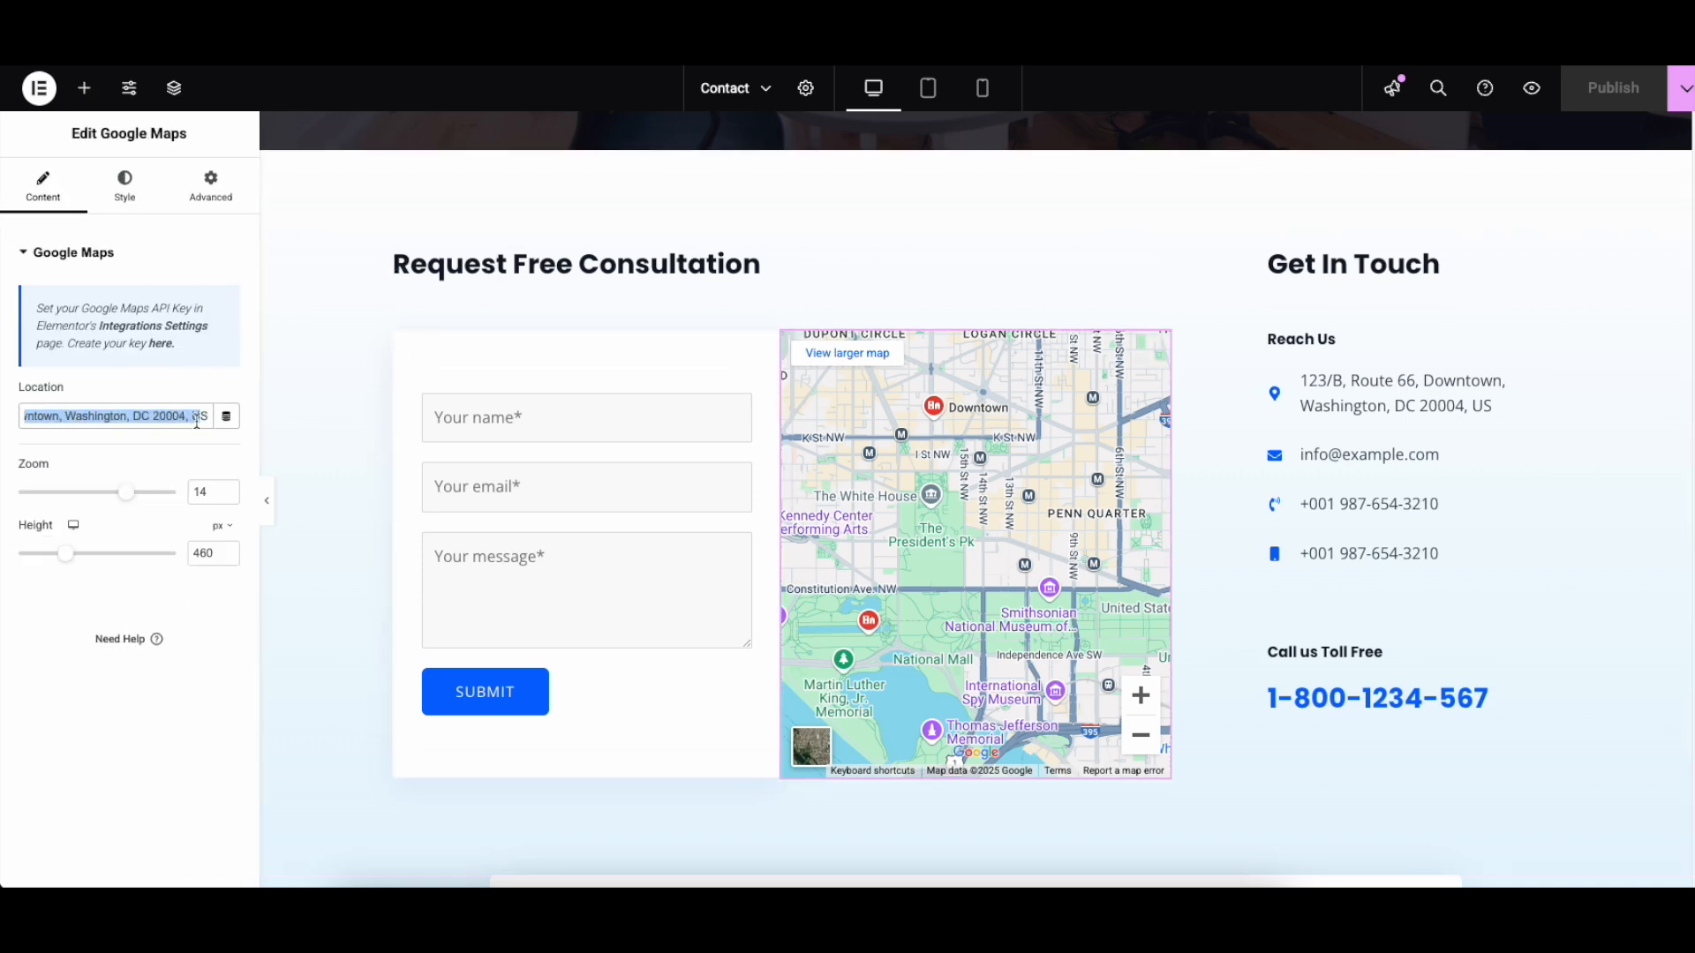
{"action": "left_click", "coordinate": [143, 451]}
{"action": "left_click_drag", "start_coordinate": [128, 492], "coordinate": [113, 494]}
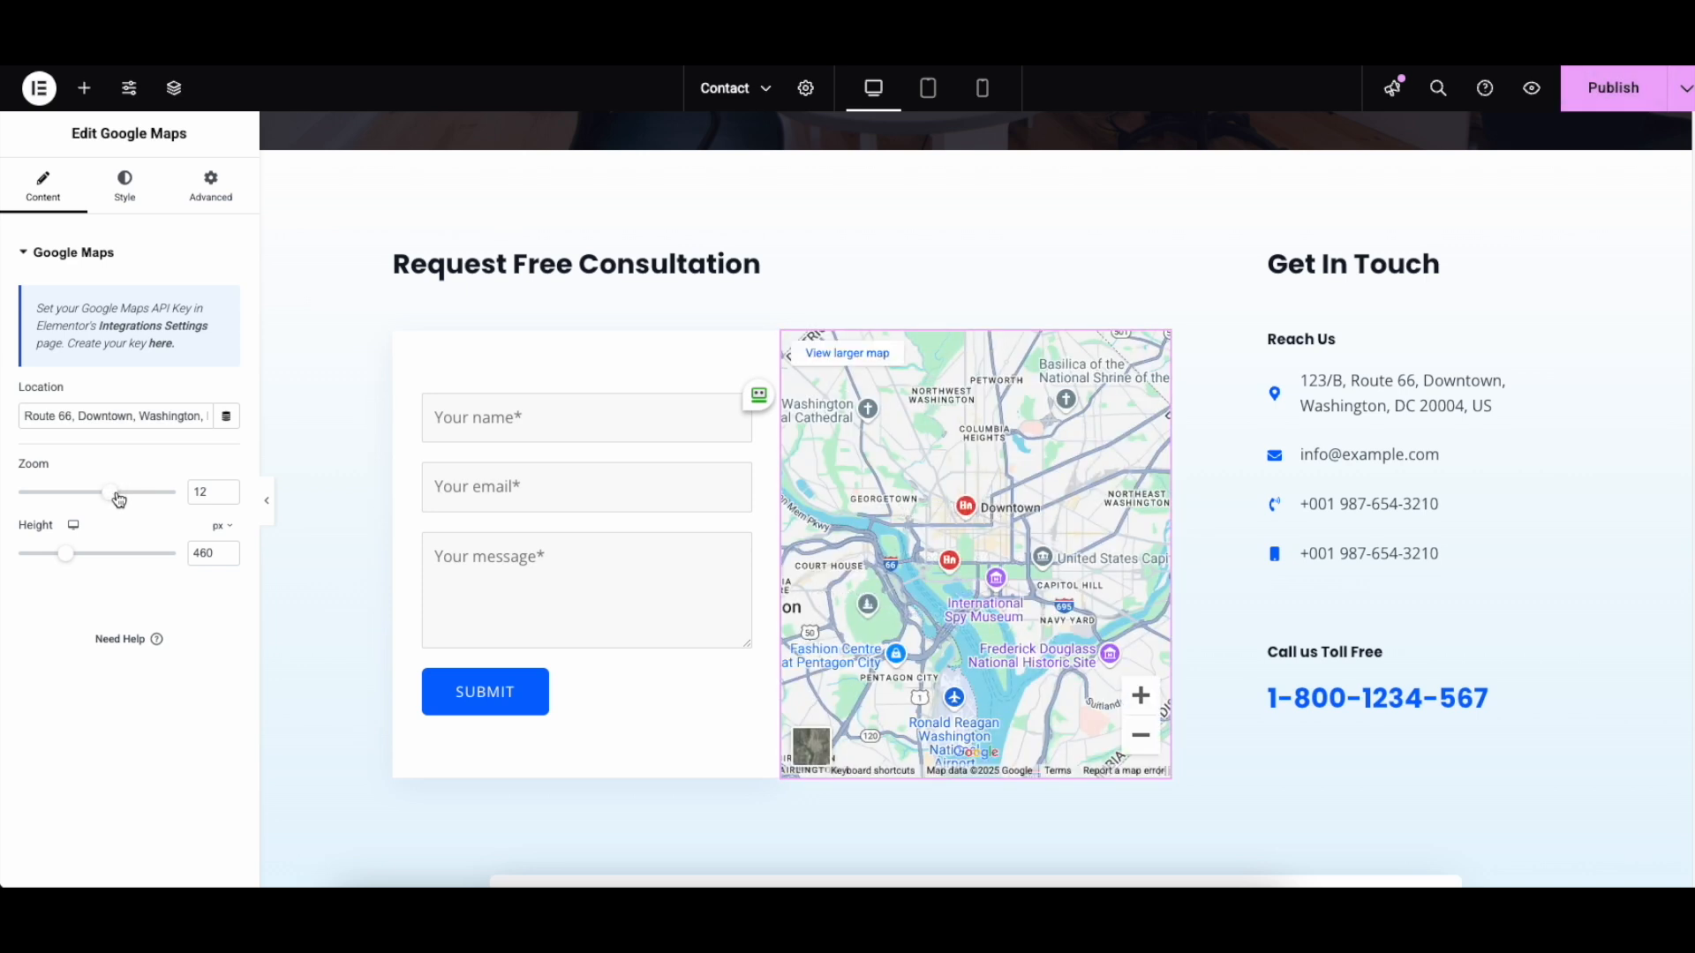
{"action": "left_click_drag", "start_coordinate": [66, 555], "coordinate": [66, 569]}
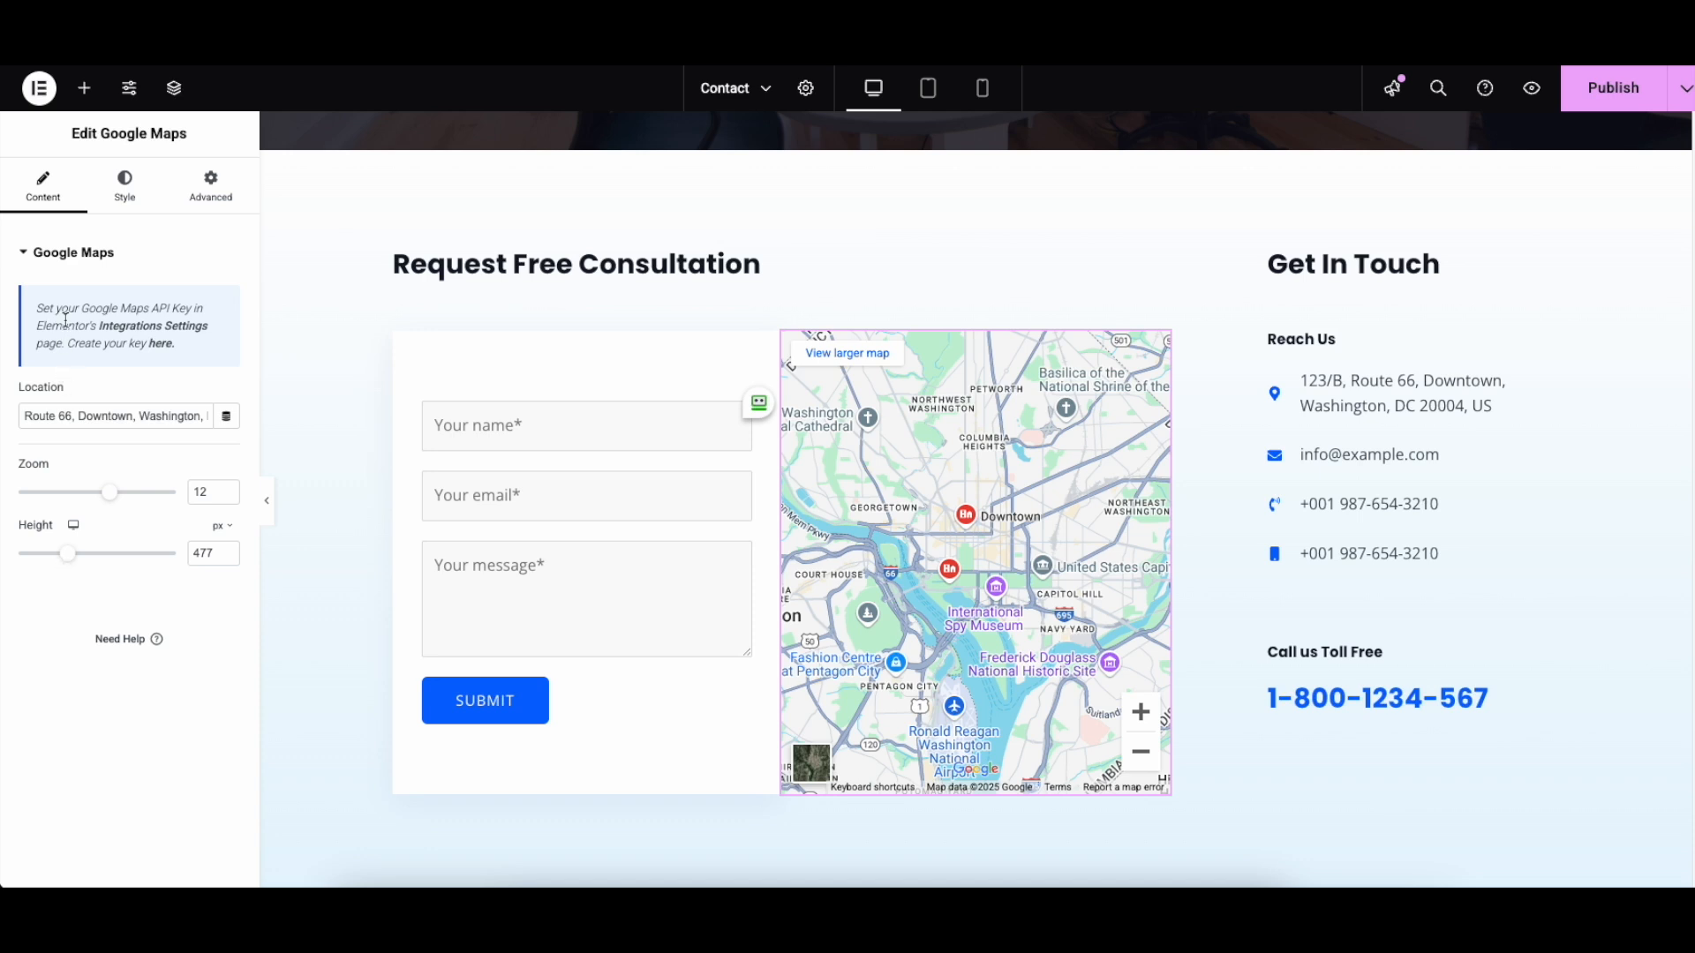
- Start a new Google Cloud project named Demo1 from the Maps API key guide, and open Elementor's Integrations Settings
{"action": "left_click", "coordinate": [160, 351]}
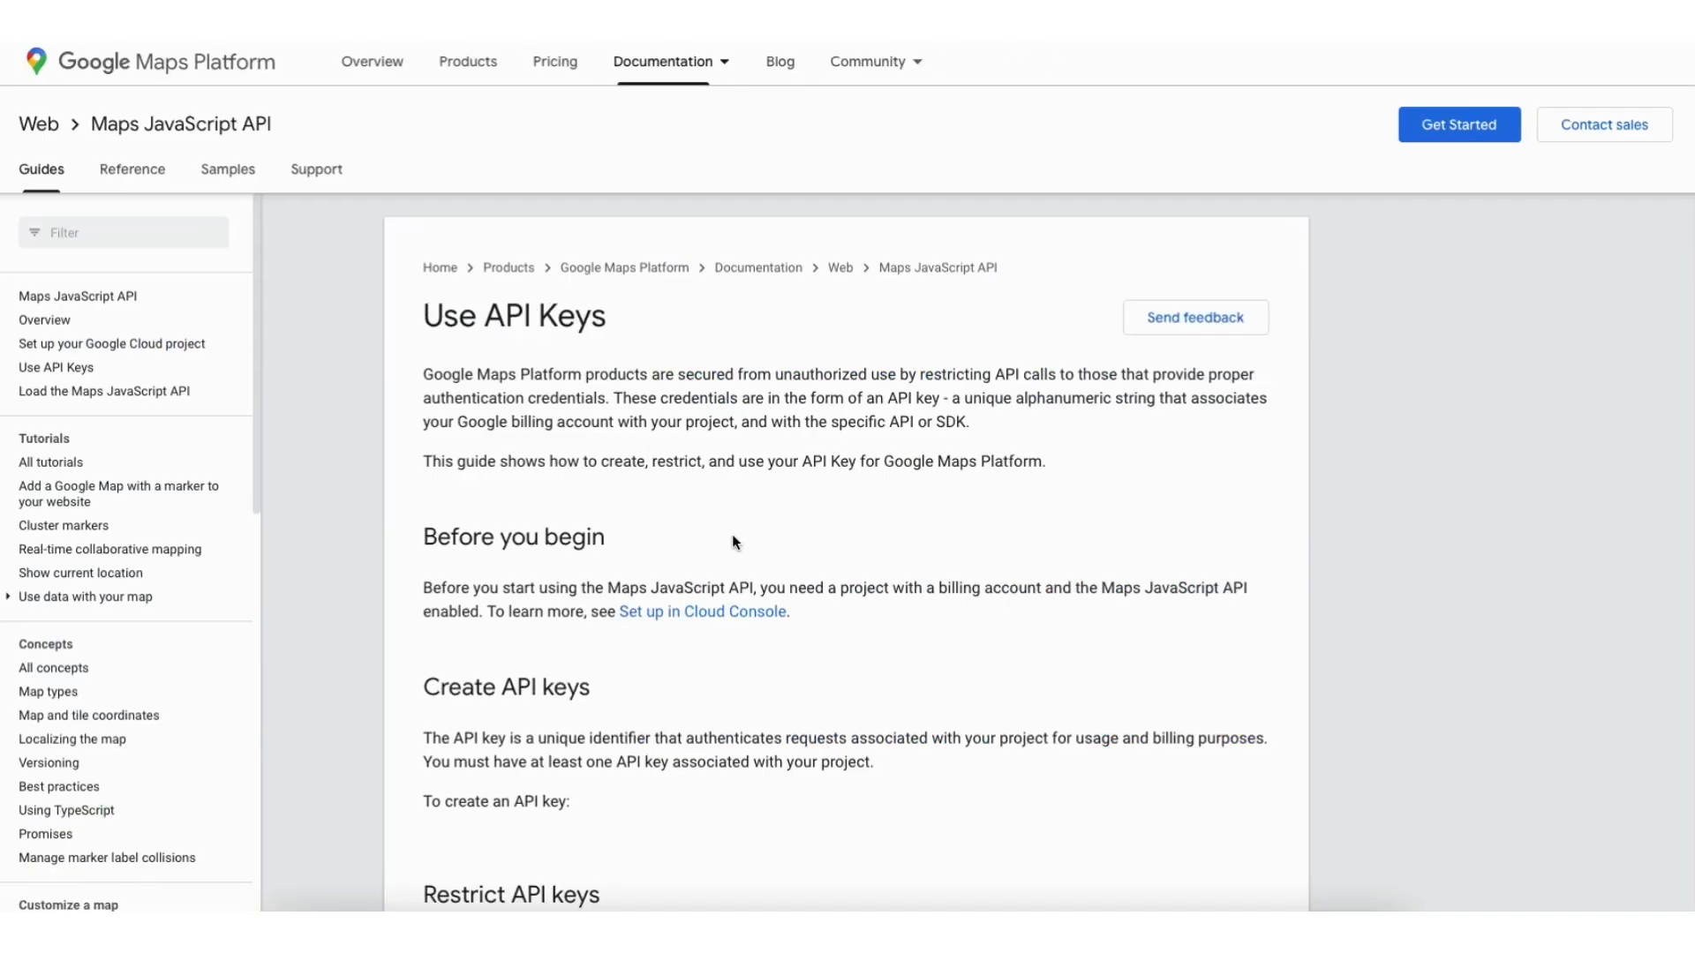
{"action": "scroll", "coordinate": [611, 385], "scroll_direction": "down", "scroll_amount": 6}
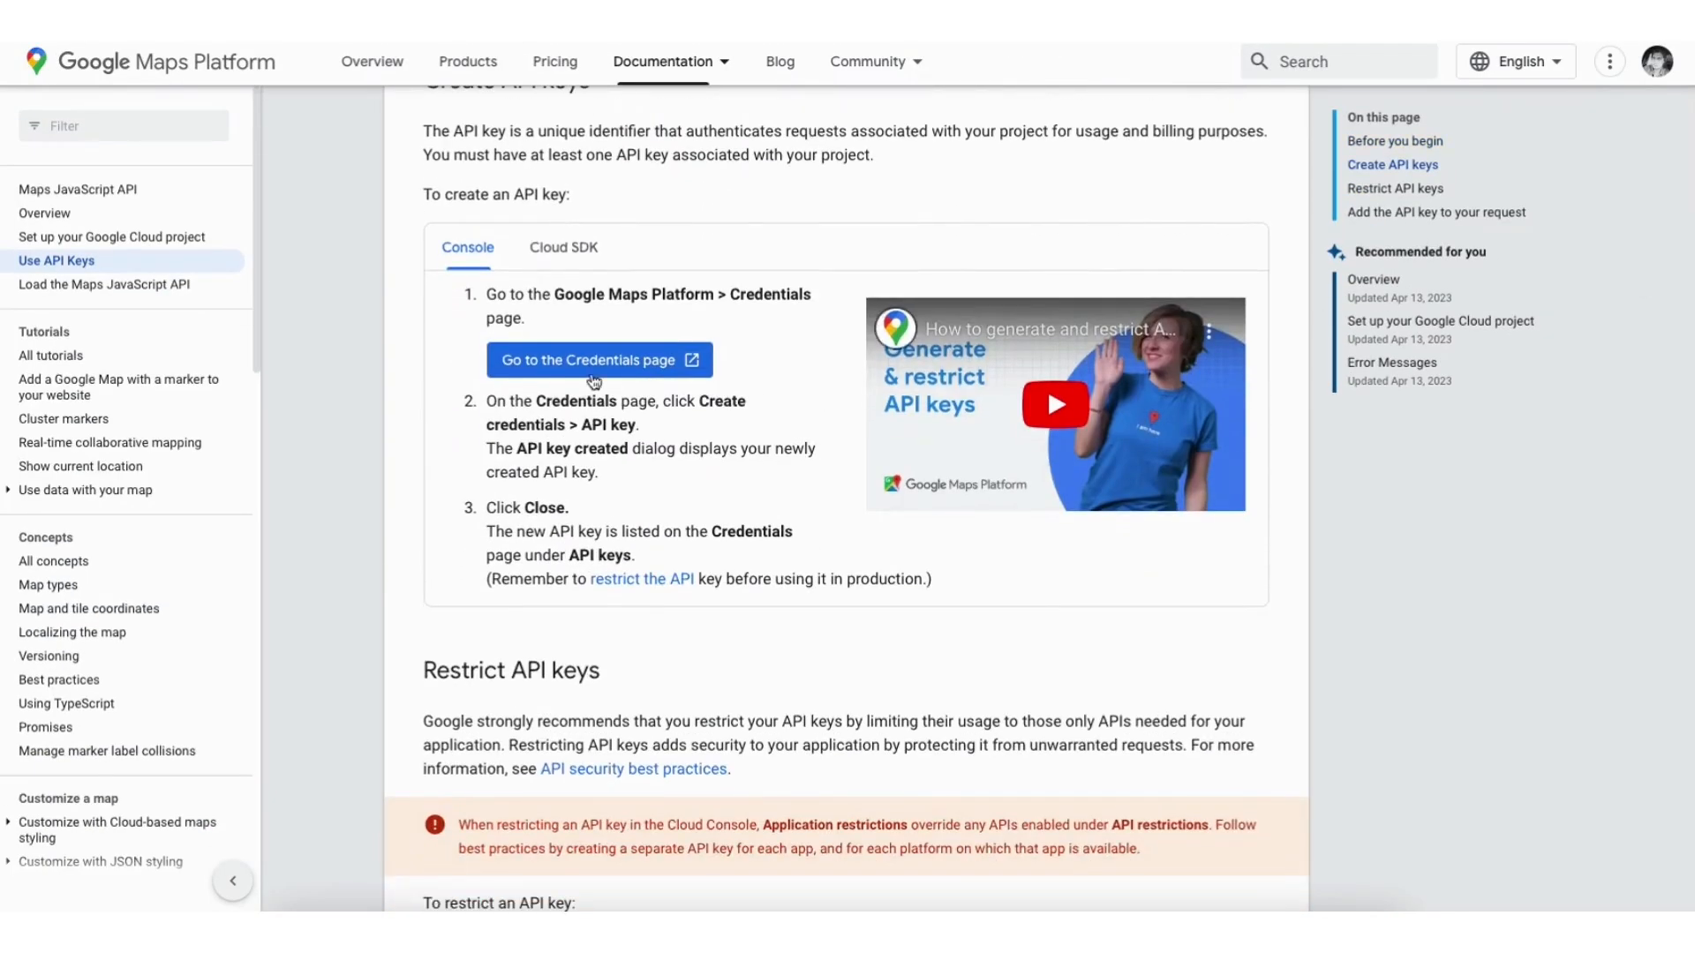
{"action": "left_click", "coordinate": [562, 362]}
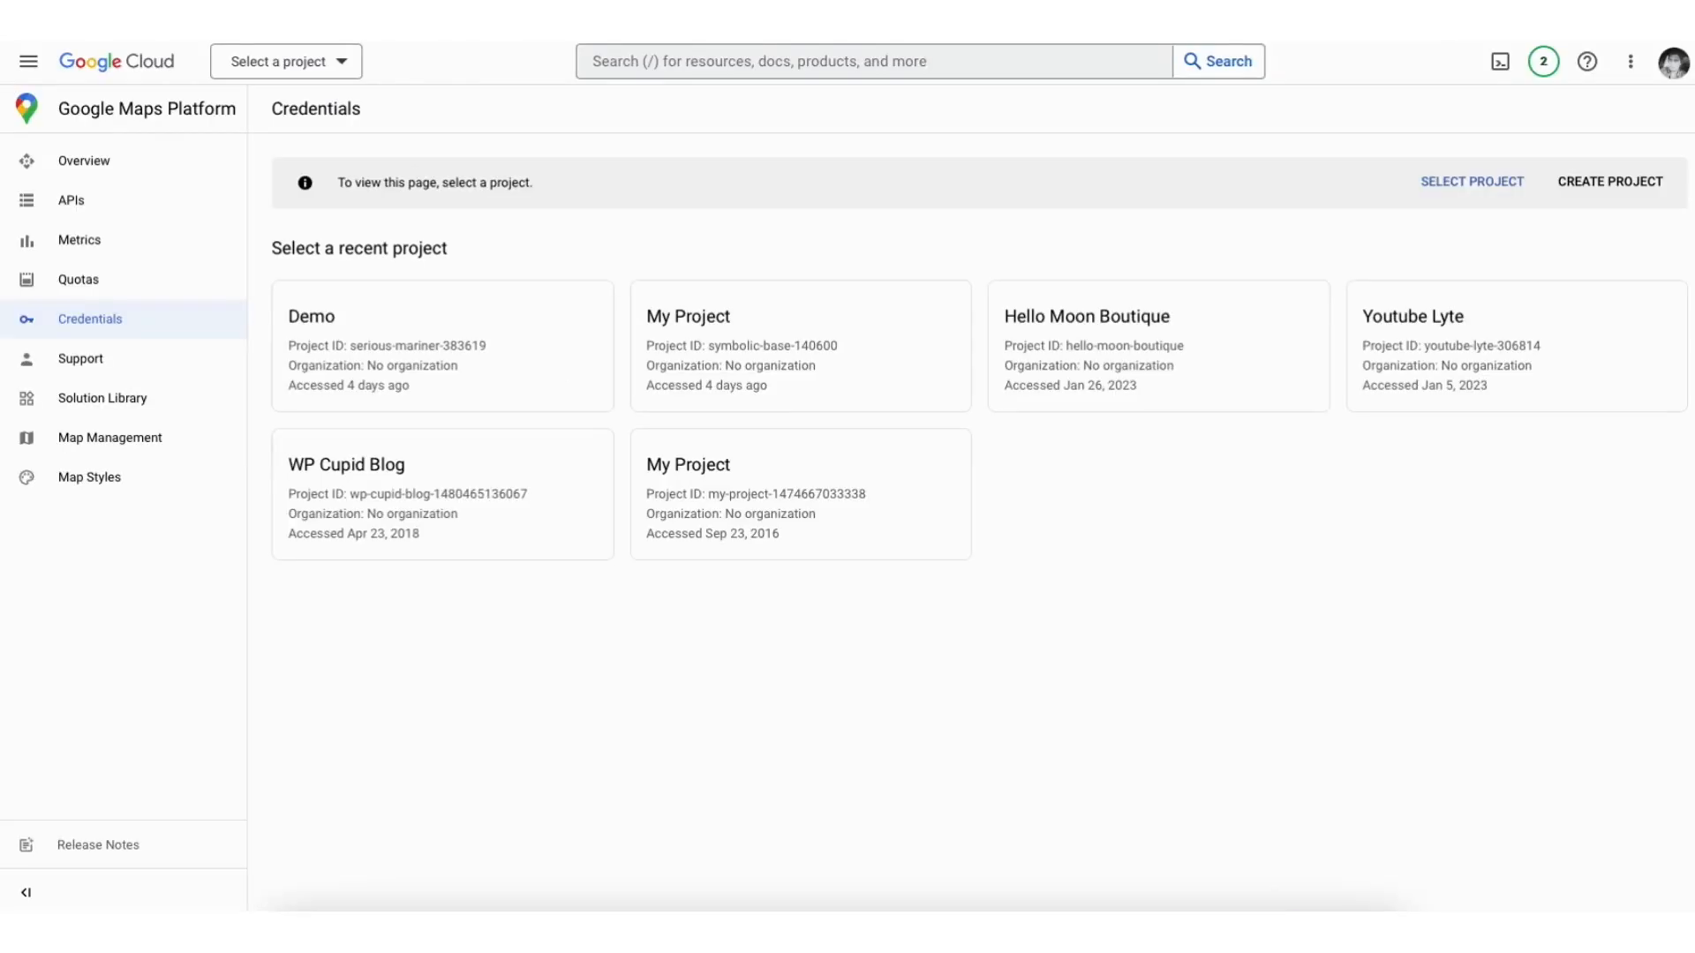
{"action": "left_click", "coordinate": [1612, 181]}
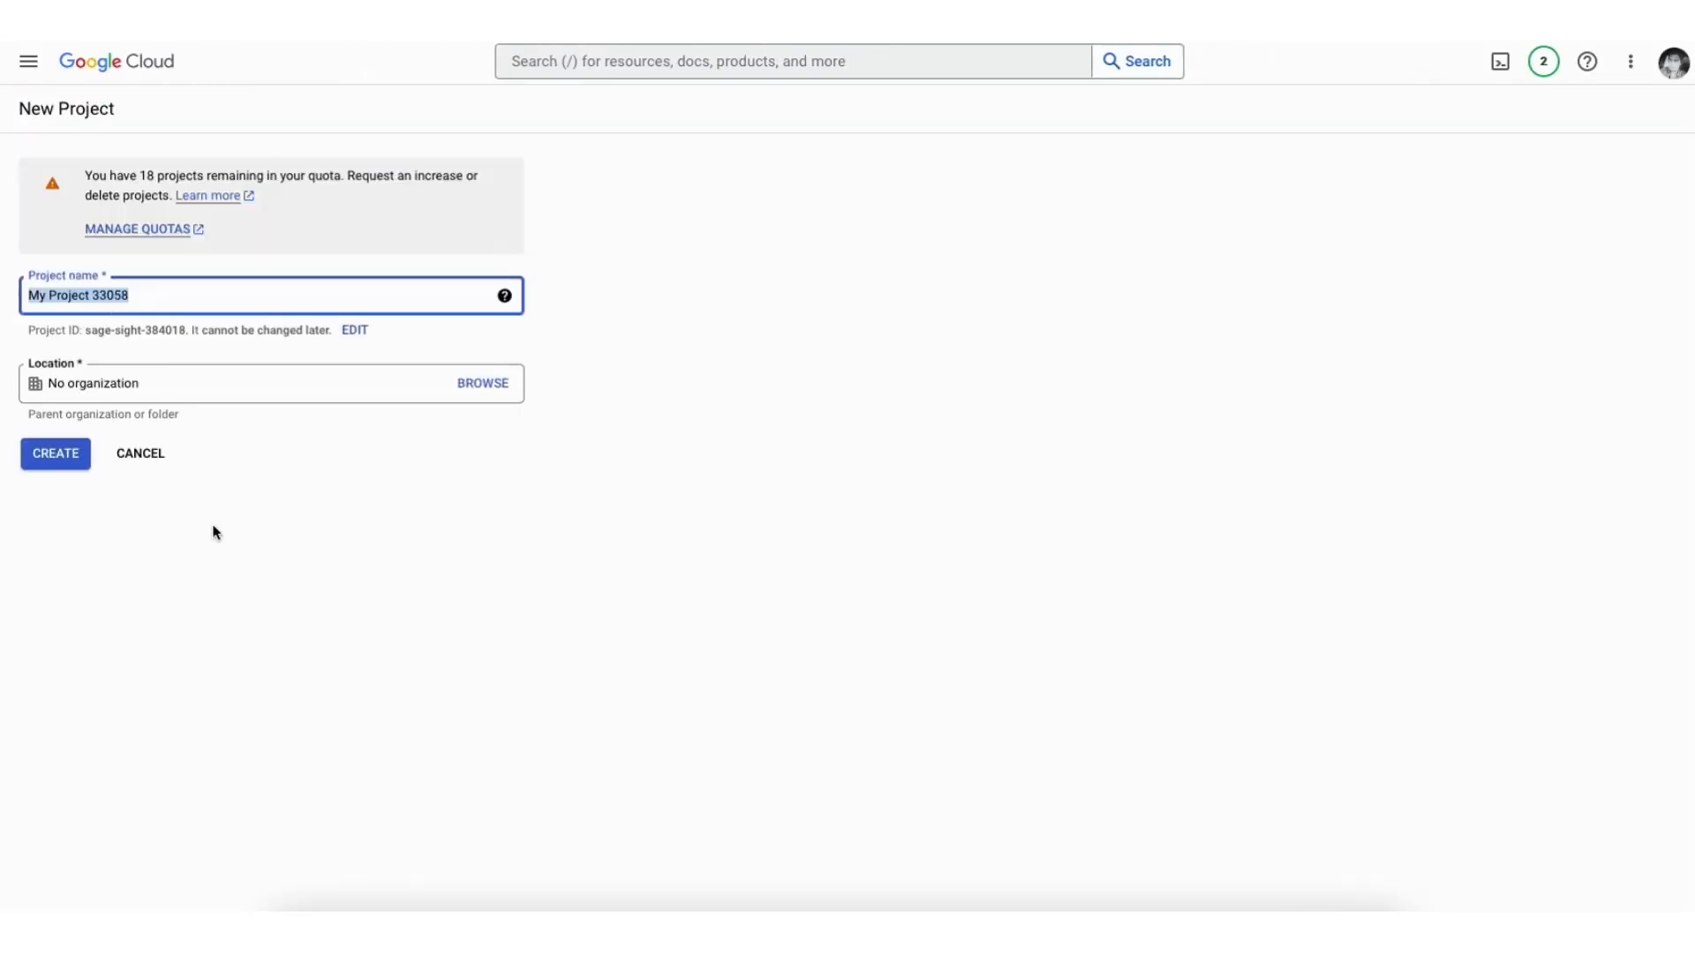
{"action": "type", "text": "Demo1"}
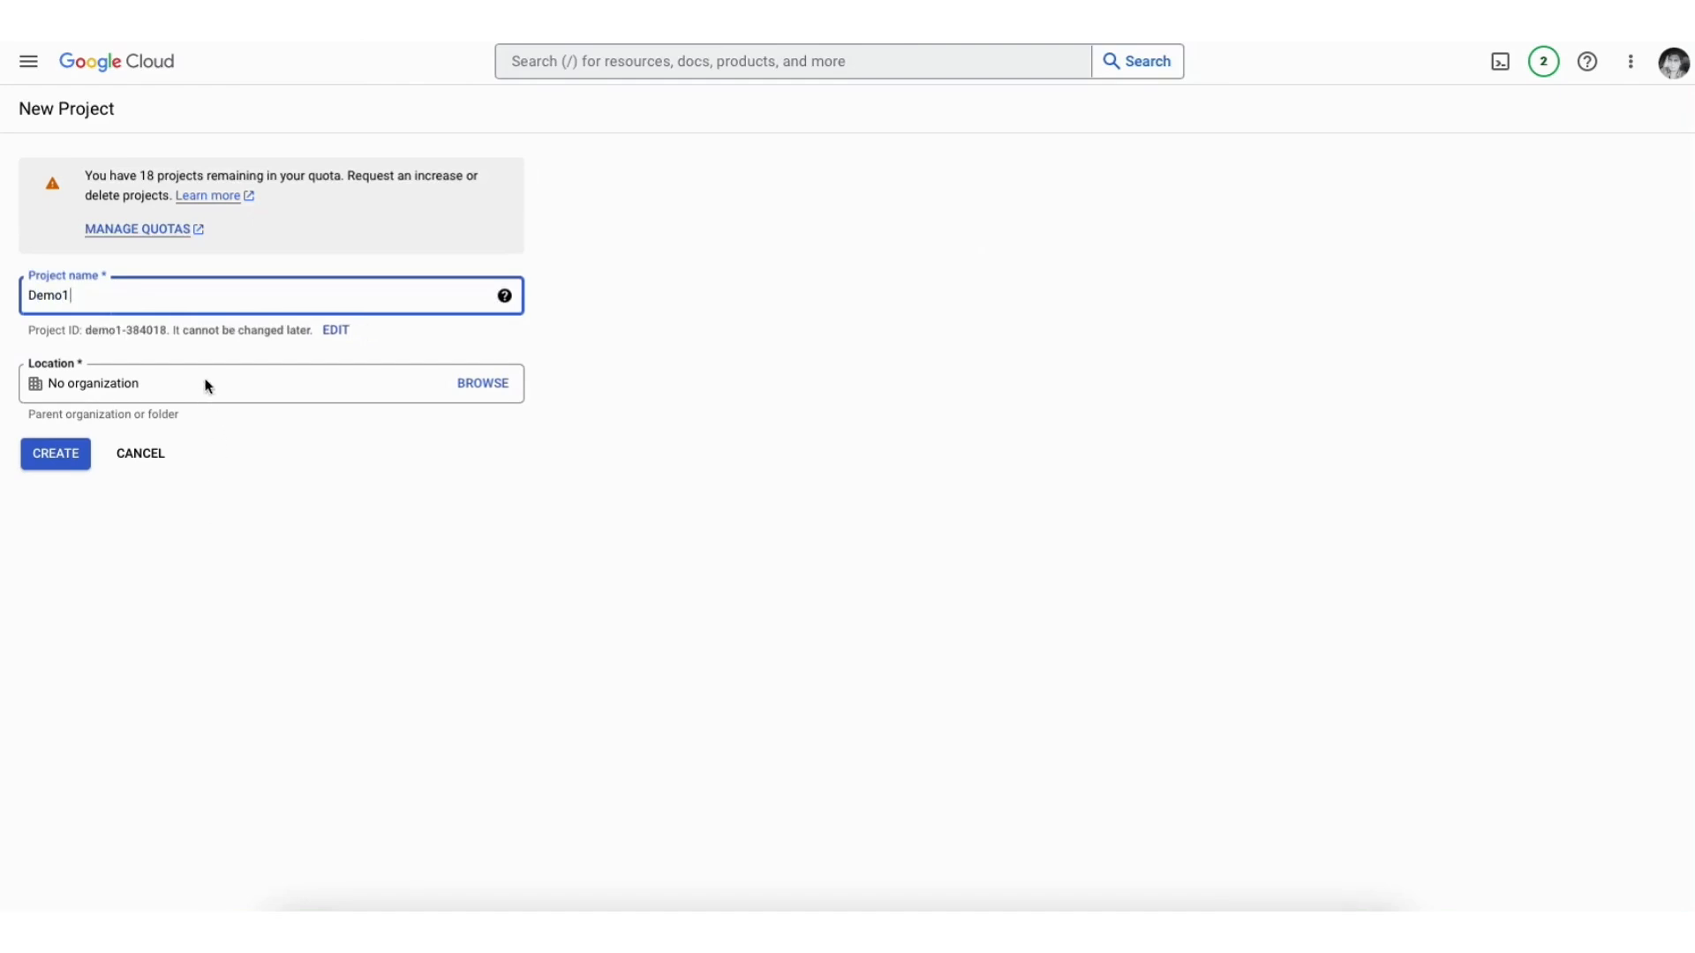
{"action": "left_click", "coordinate": [208, 386]}
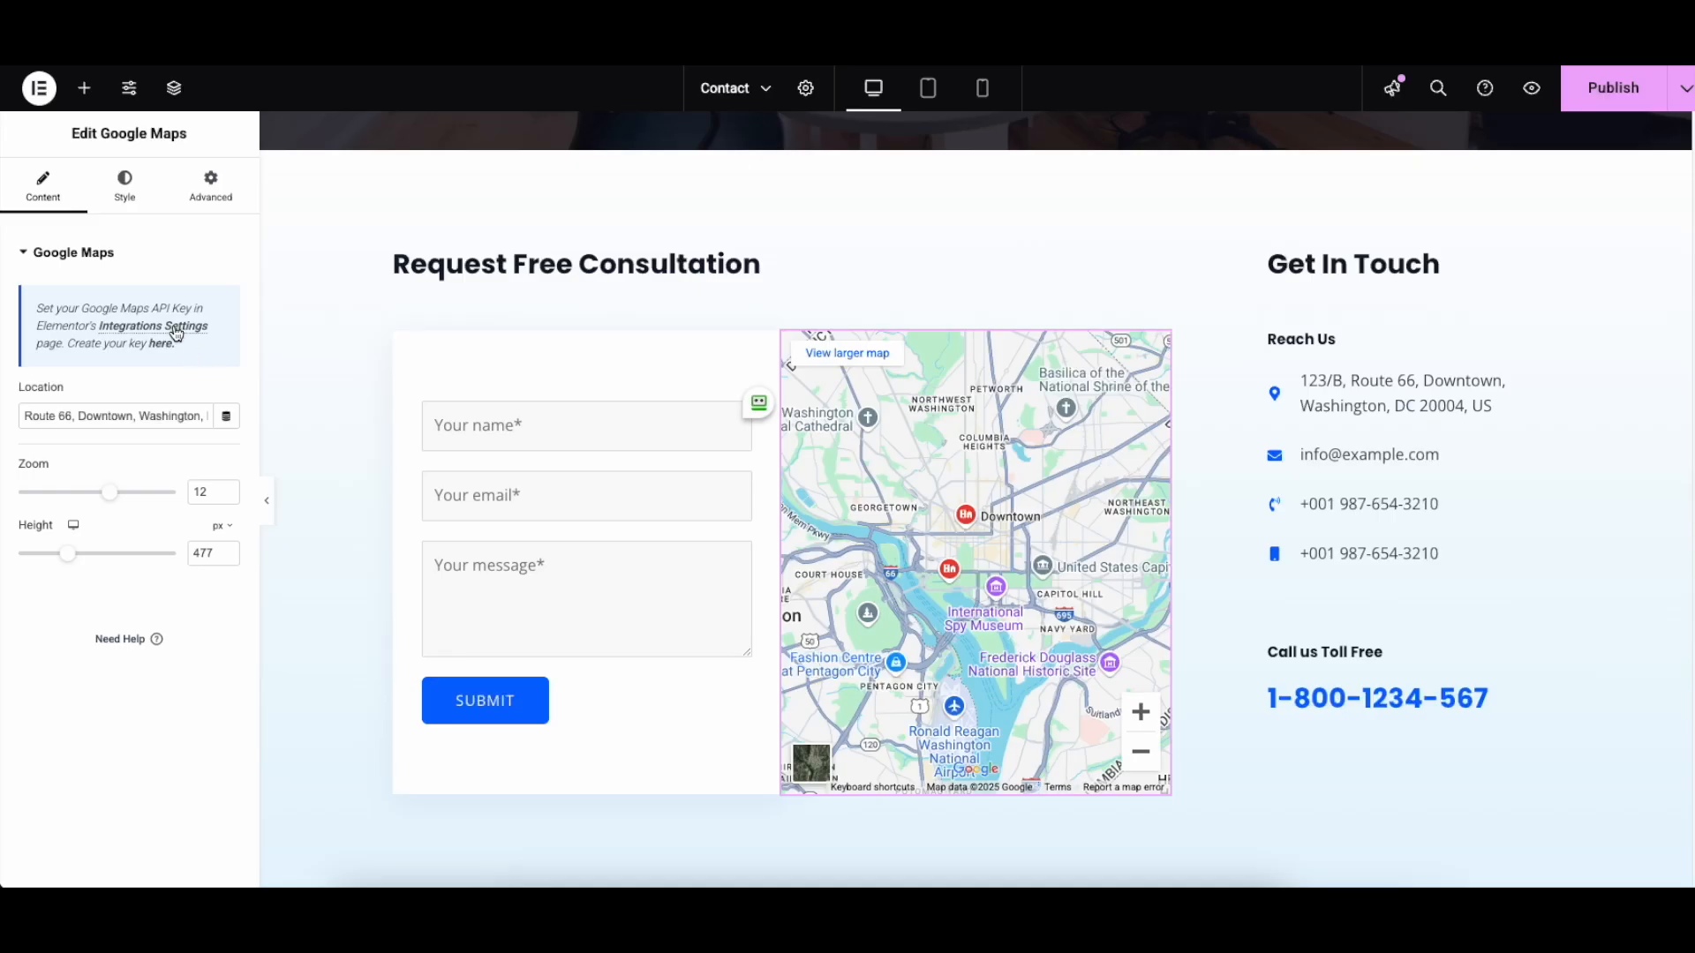
{"action": "left_click", "coordinate": [177, 333]}
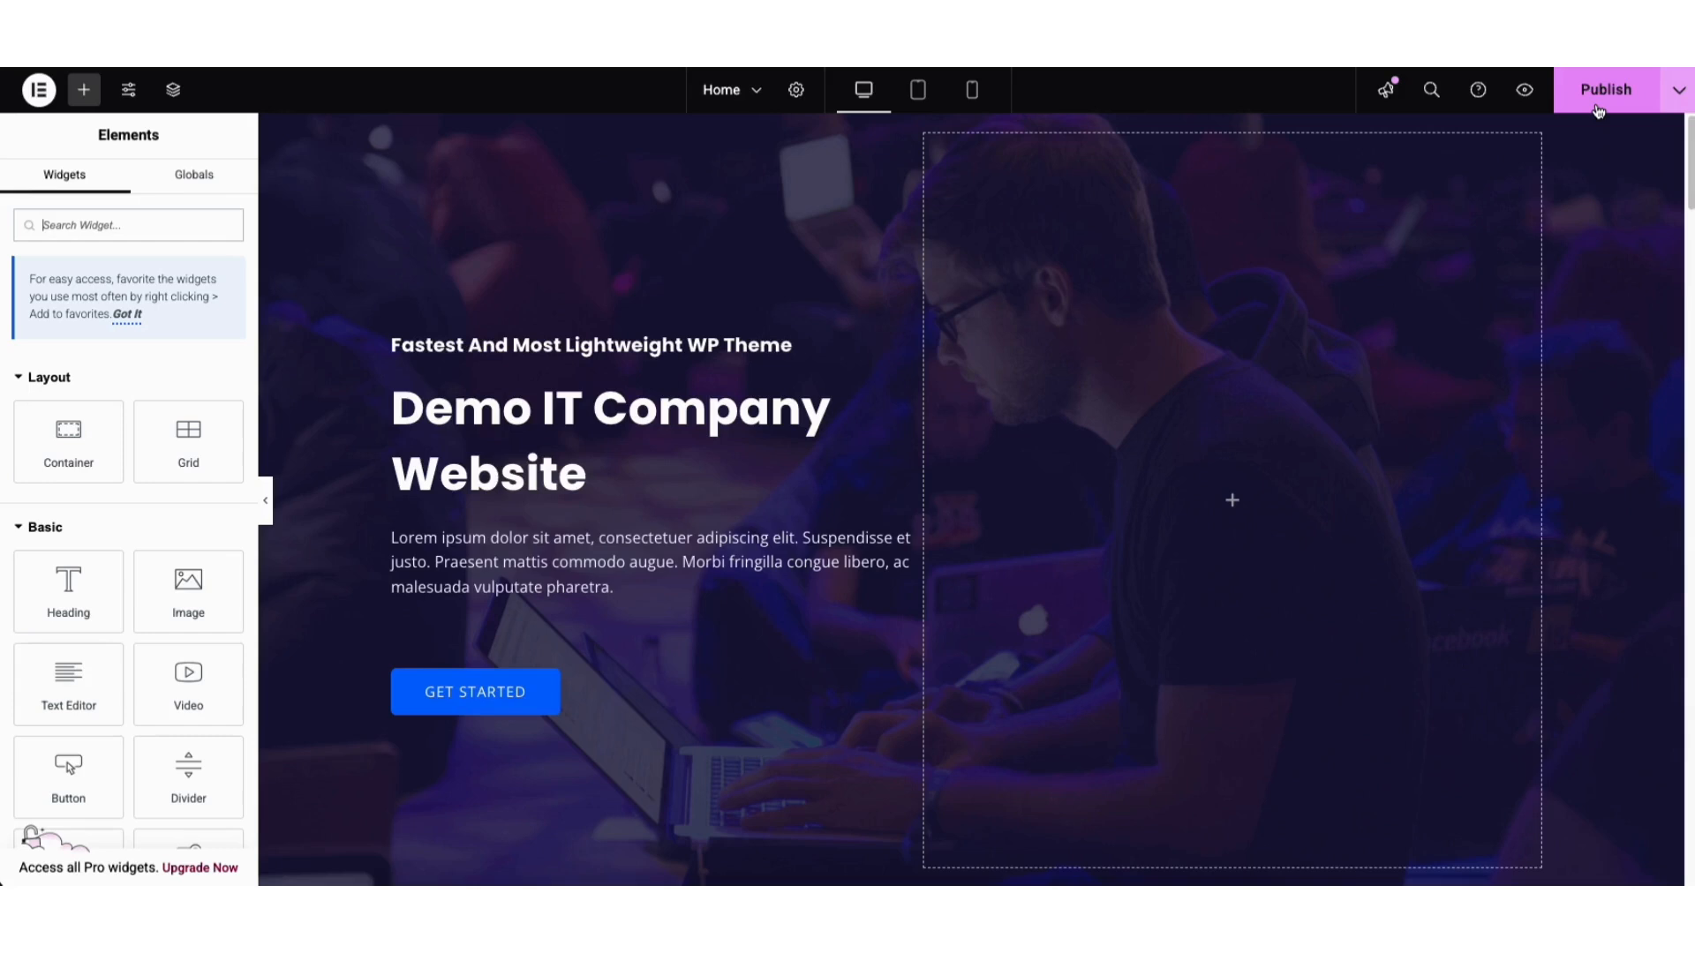
- Check the homepage's saving options and its tablet and mobile layouts, returning to the desktop view
{"action": "left_click", "coordinate": [1677, 99]}
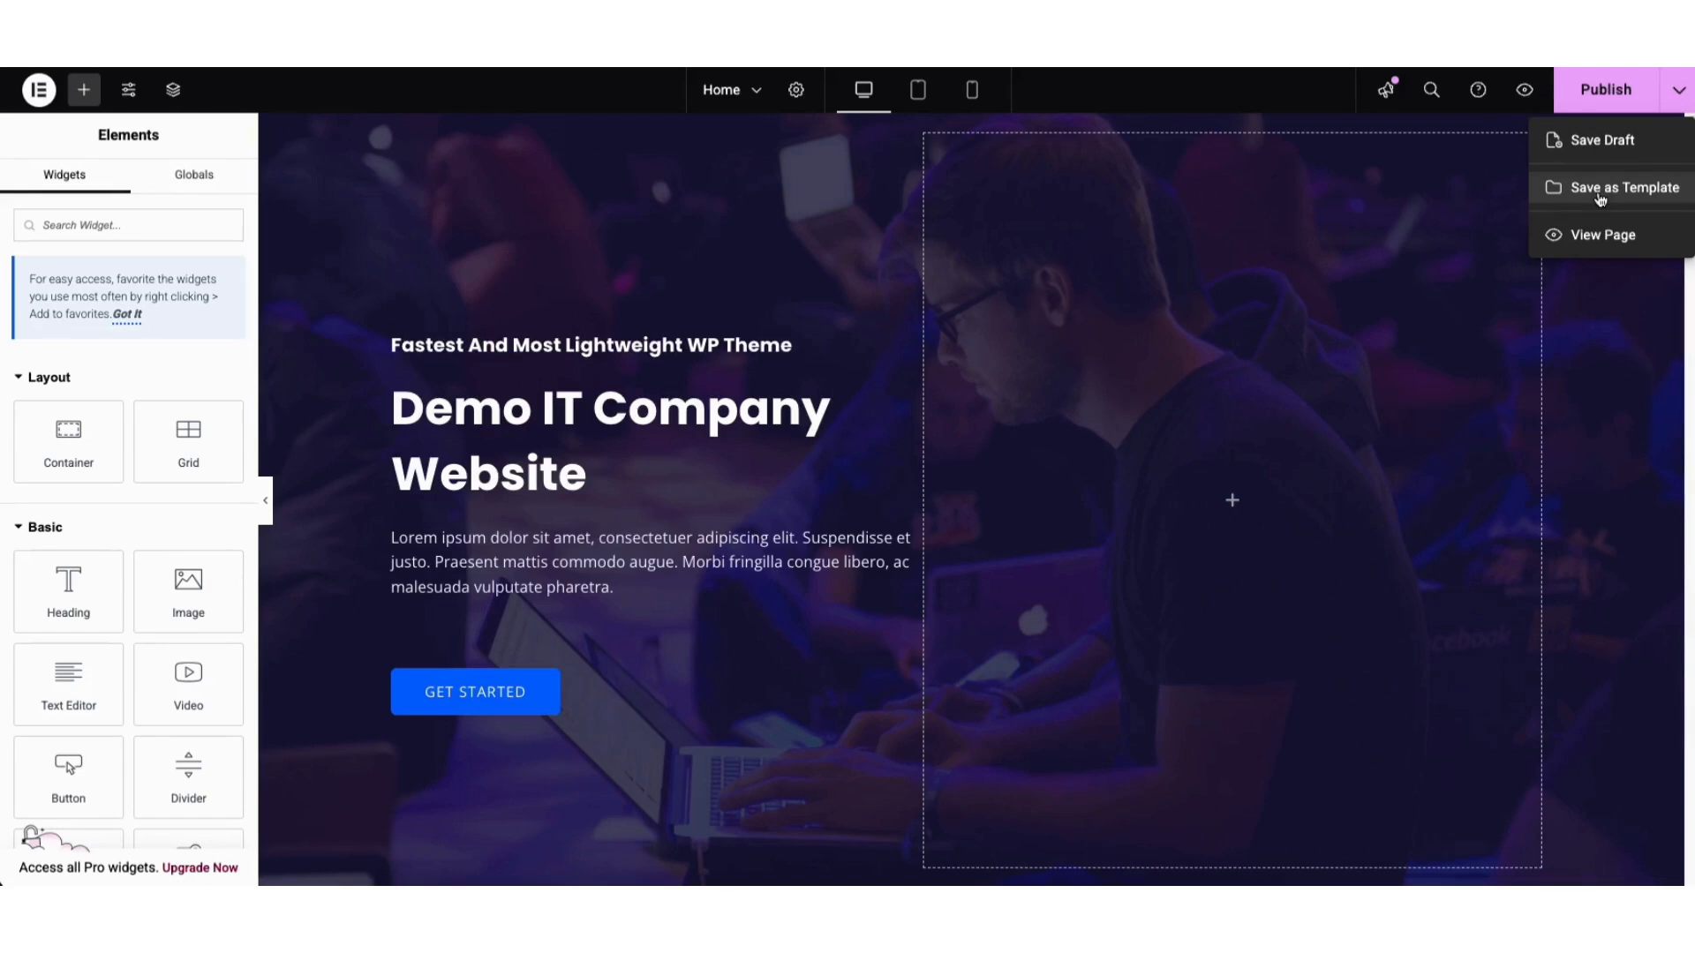
{"action": "left_click", "coordinate": [1589, 302]}
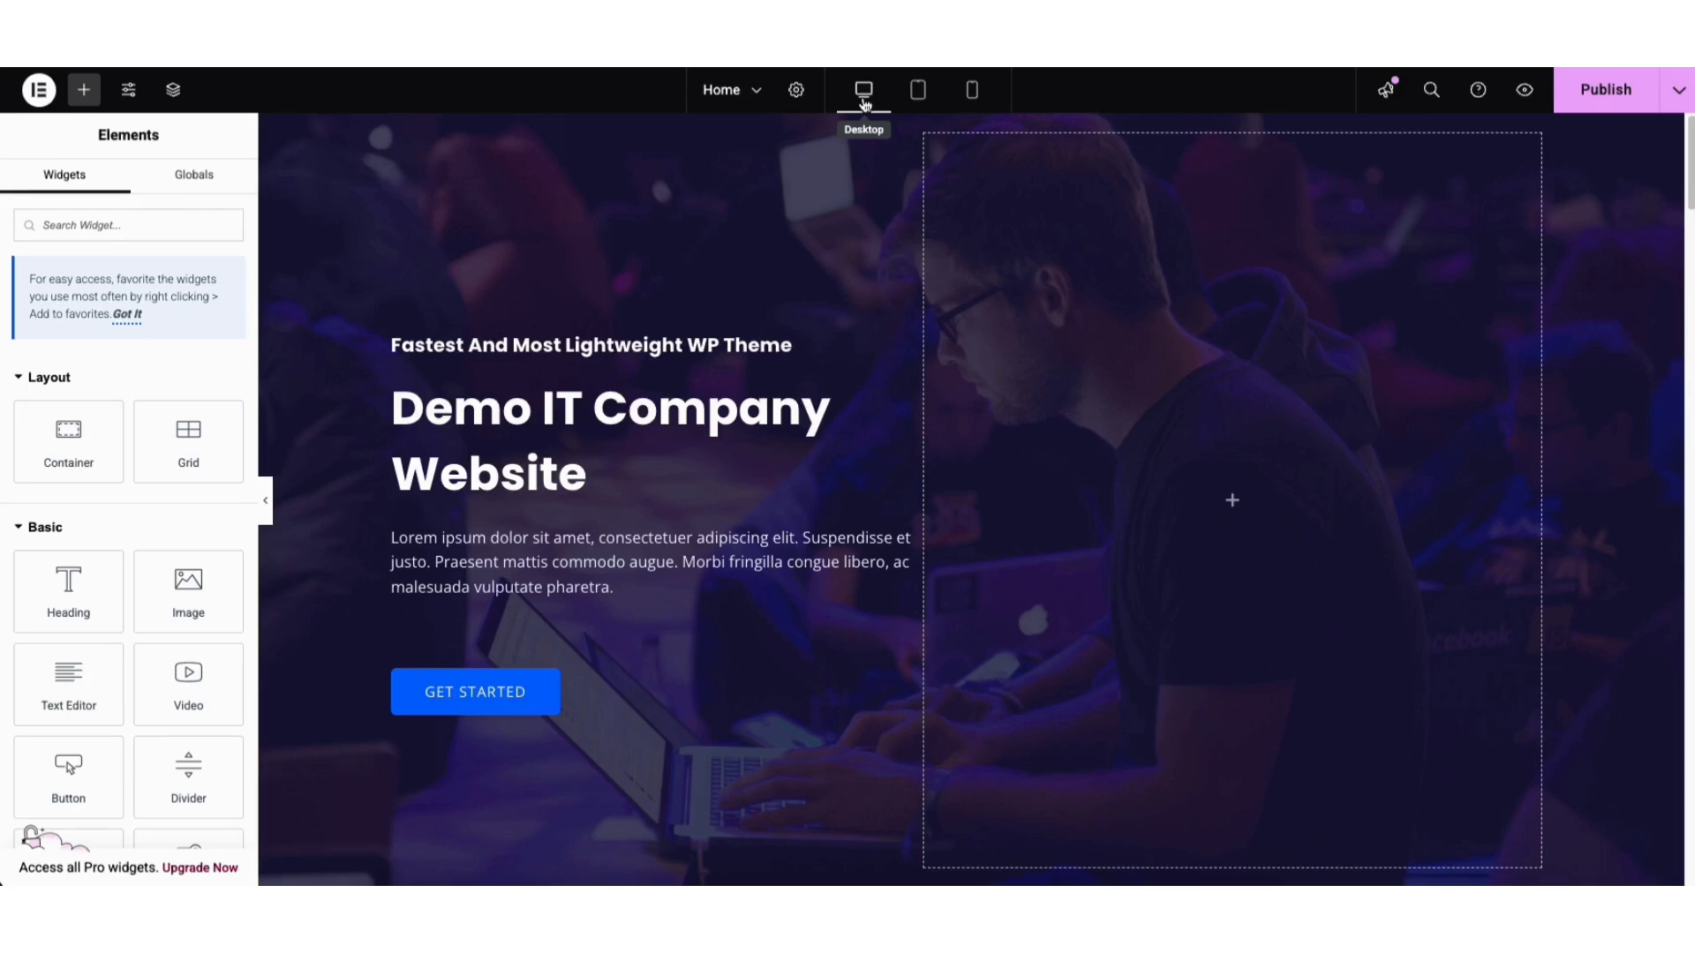
{"action": "left_click", "coordinate": [918, 92]}
{"action": "scroll", "coordinate": [1346, 249], "scroll_direction": "down", "scroll_amount": 3}
{"action": "left_click_drag", "start_coordinate": [1345, 249], "coordinate": [1338, 109]}
{"action": "left_click", "coordinate": [972, 89]}
{"action": "mouse_move", "coordinate": [1149, 158]}
{"action": "left_mouse_down"}
{"action": "mouse_move", "coordinate": [1149, 258]}
{"action": "mouse_move", "coordinate": [1149, 164]}
{"action": "left_mouse_up"}
{"action": "left_click", "coordinate": [852, 94]}
- Look over the Site Settings panel and the homepage's revision history in Elementor
{"action": "left_click", "coordinate": [128, 97]}
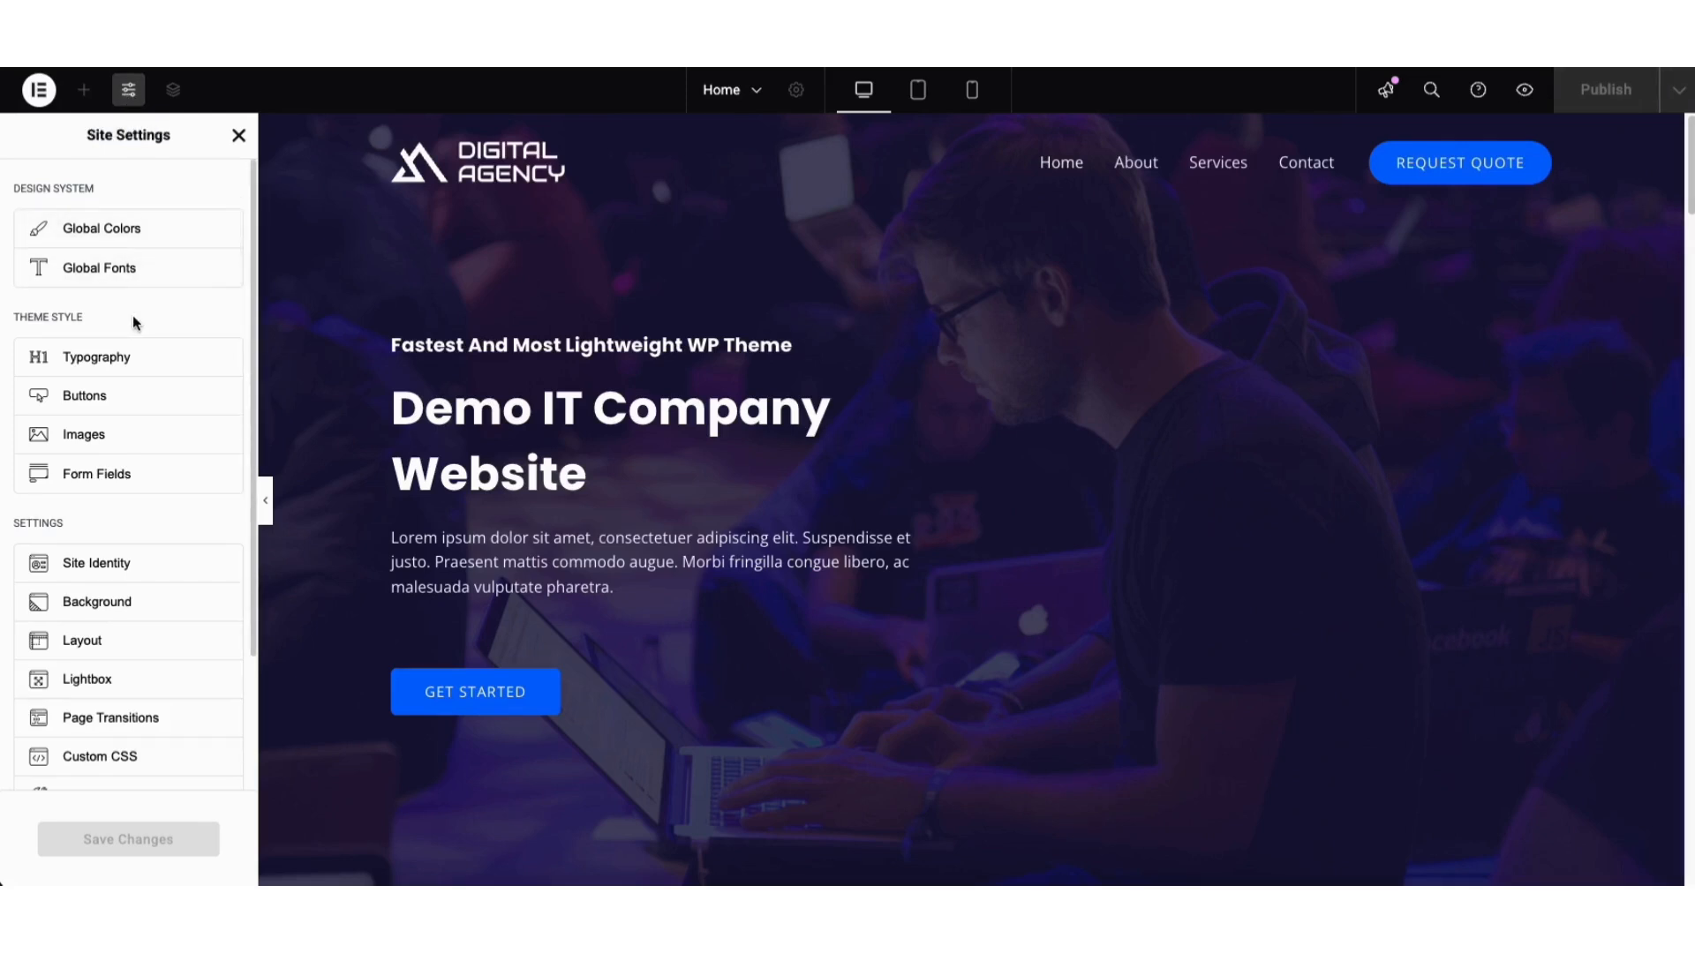
{"action": "left_click", "coordinate": [238, 136]}
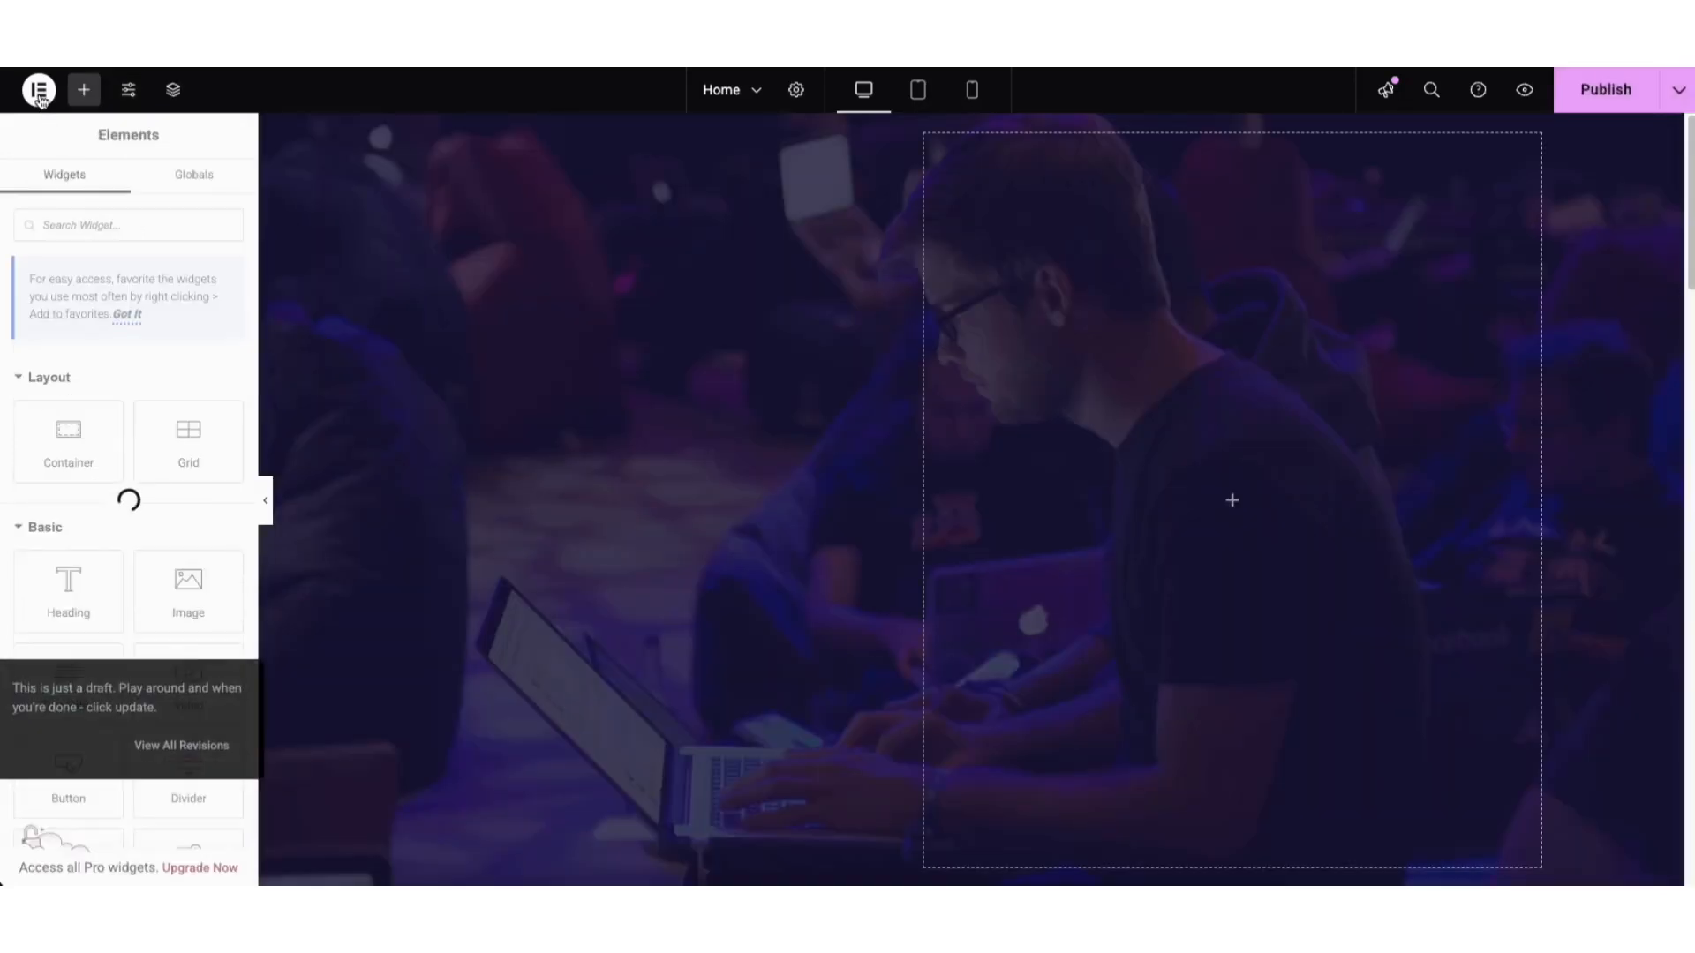
{"action": "left_click", "coordinate": [41, 99]}
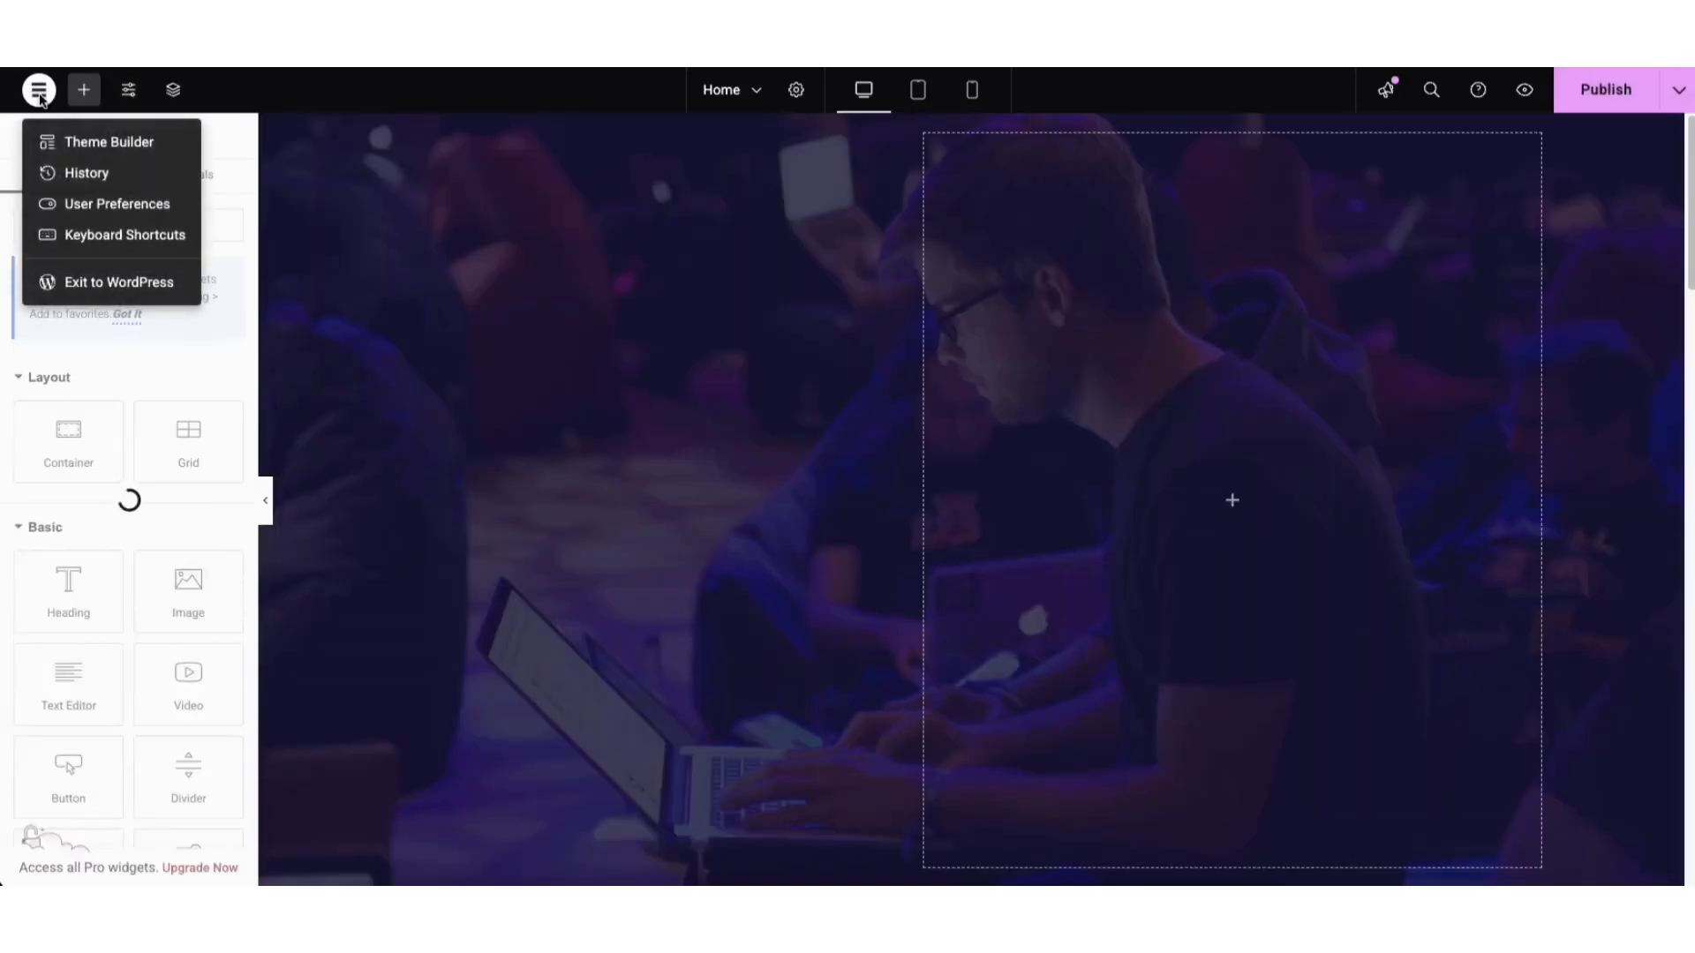
{"action": "left_click", "coordinate": [87, 175]}
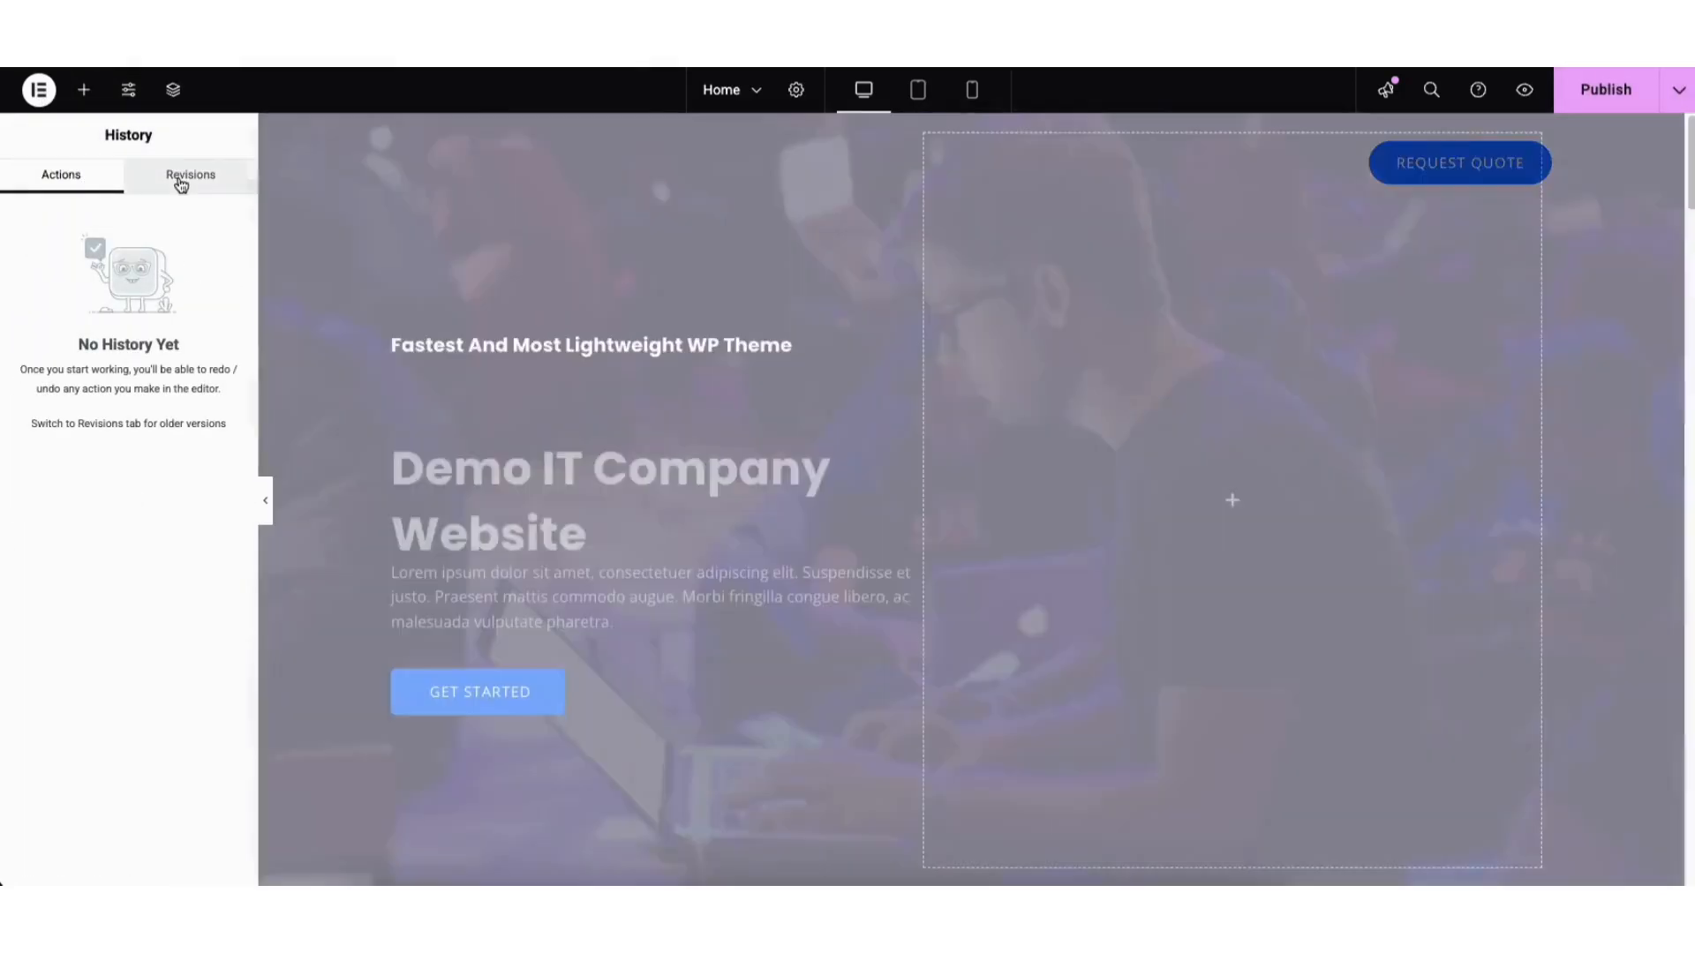
{"action": "left_click", "coordinate": [182, 175]}
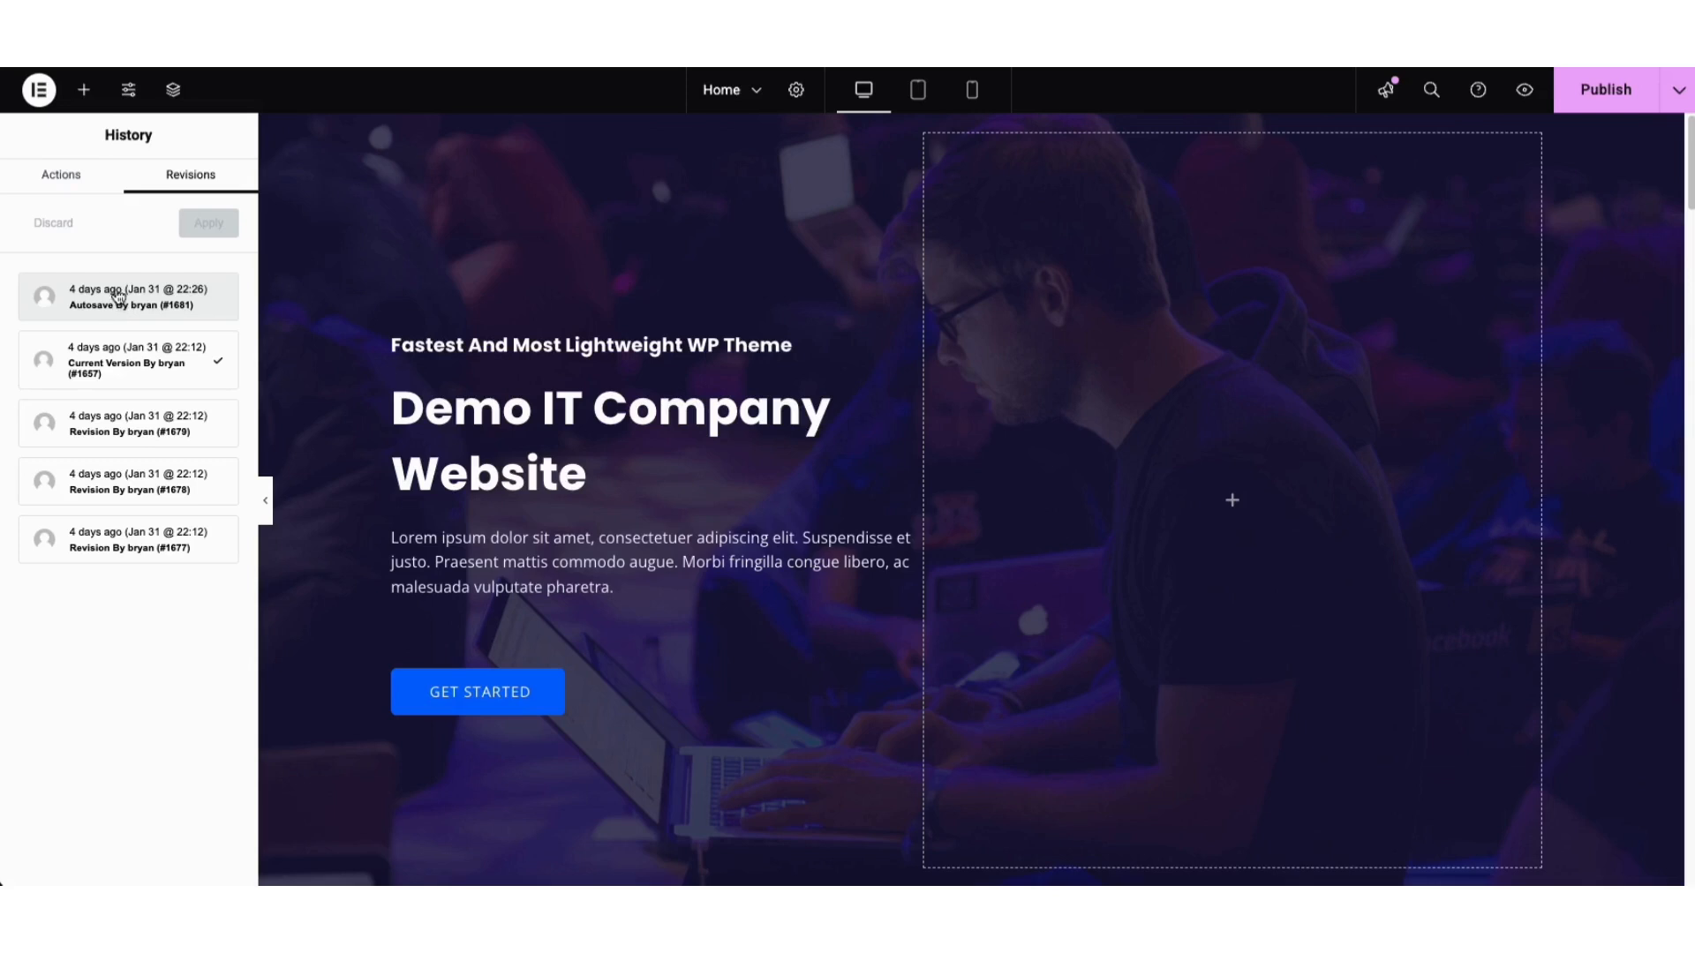
- Exit the Elementor editor to the WordPress dashboard and open the list of all pages
{"action": "left_click", "coordinate": [39, 89]}
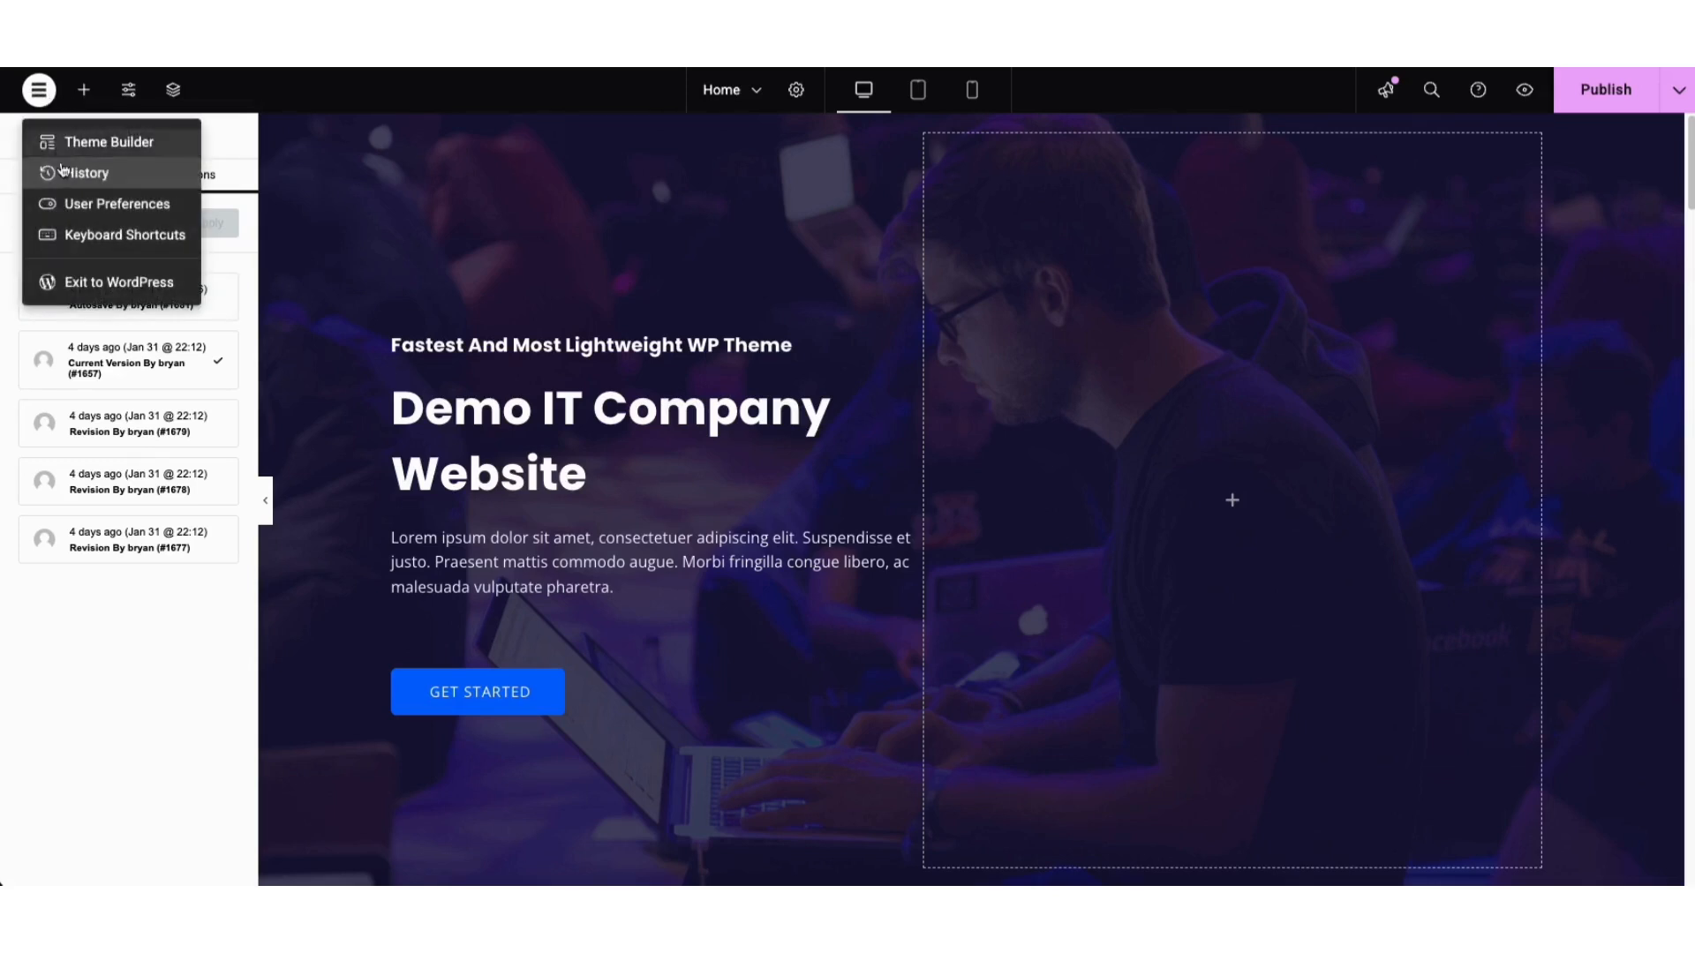
{"action": "left_click", "coordinate": [84, 284]}
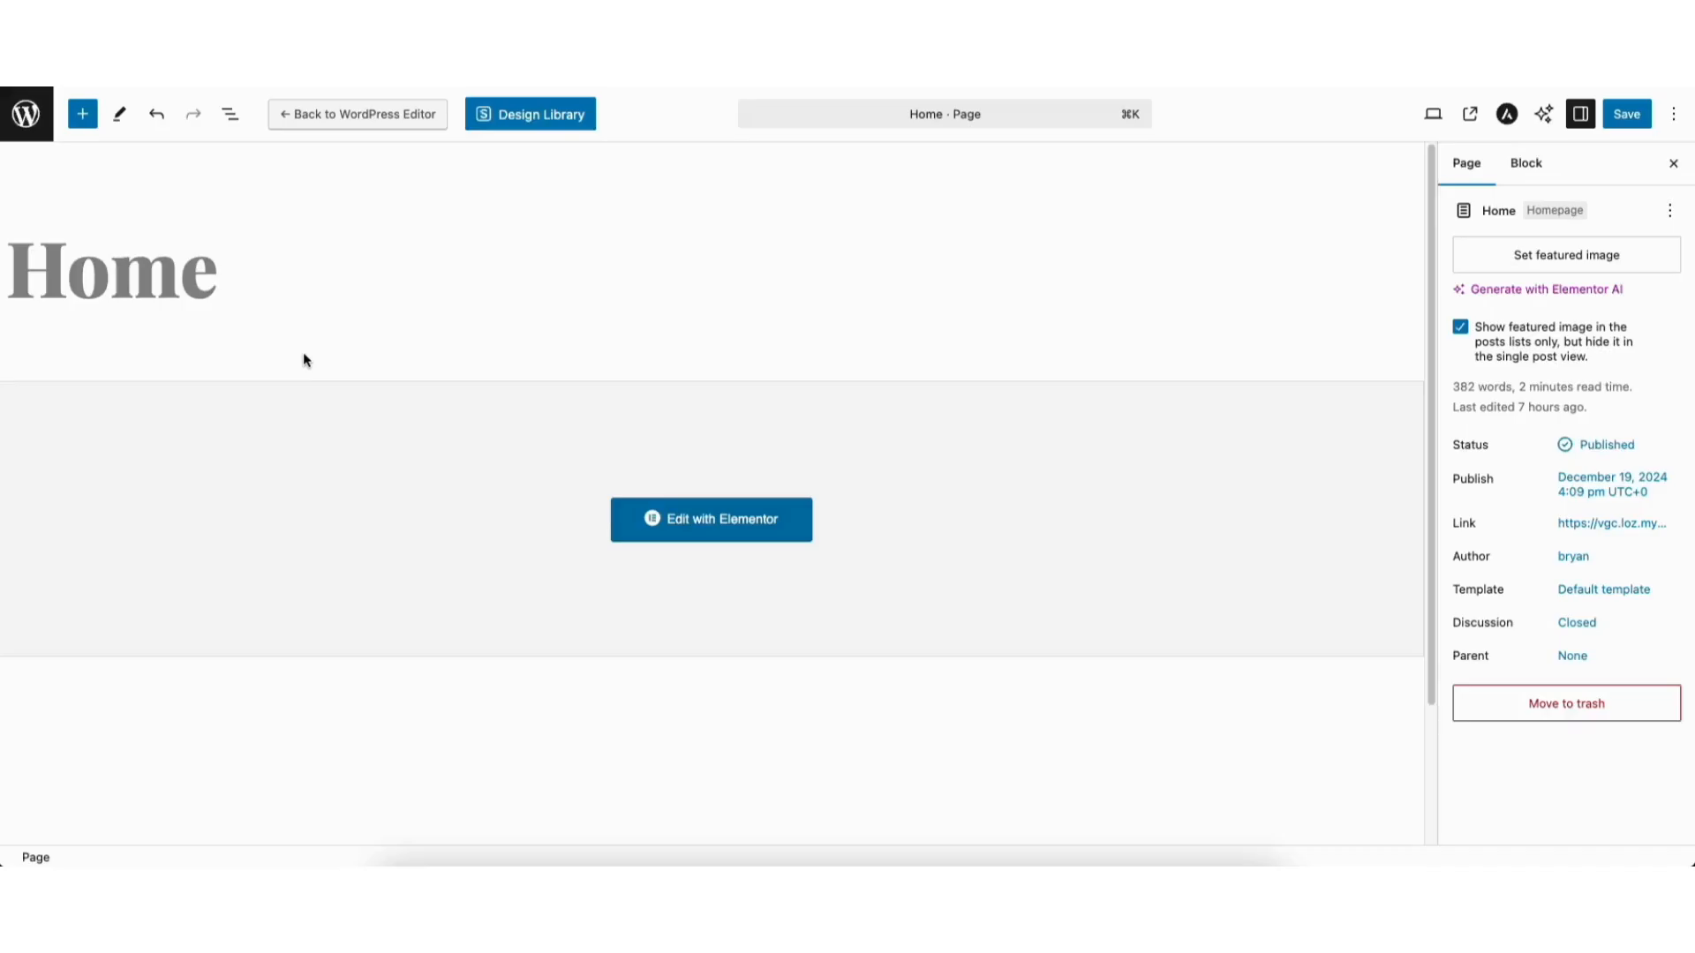
{"action": "left_click", "coordinate": [24, 120]}
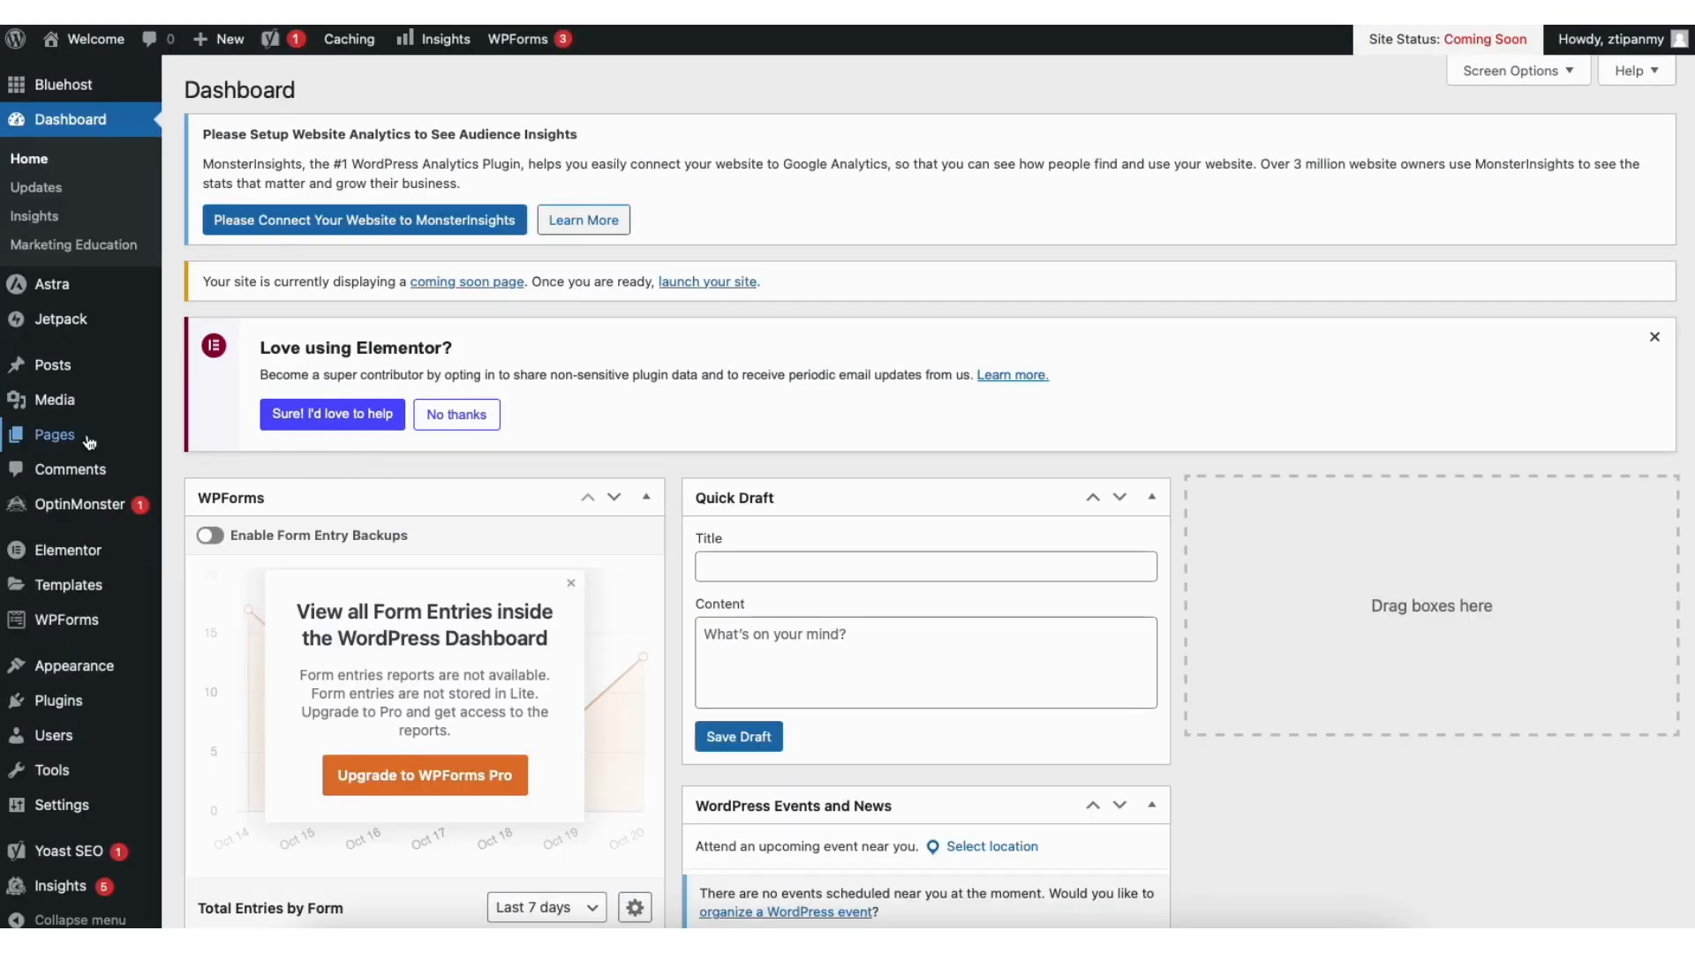
{"action": "mouse_move", "coordinate": [75, 442]}
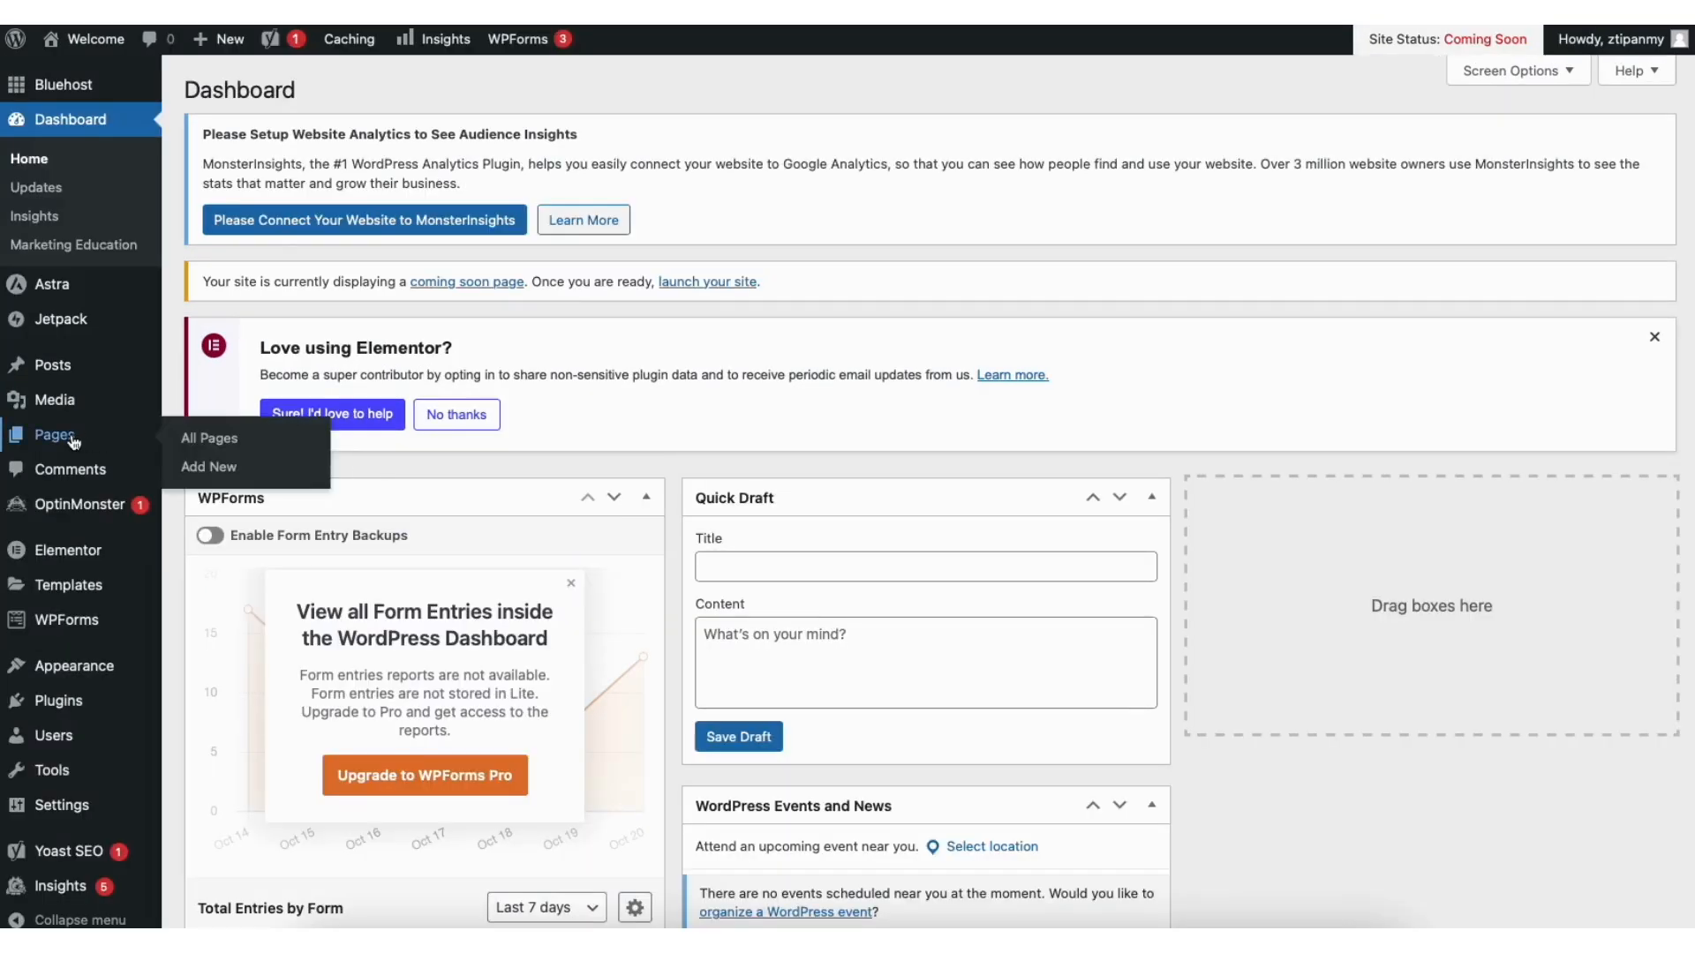
{"action": "left_click", "coordinate": [222, 438]}
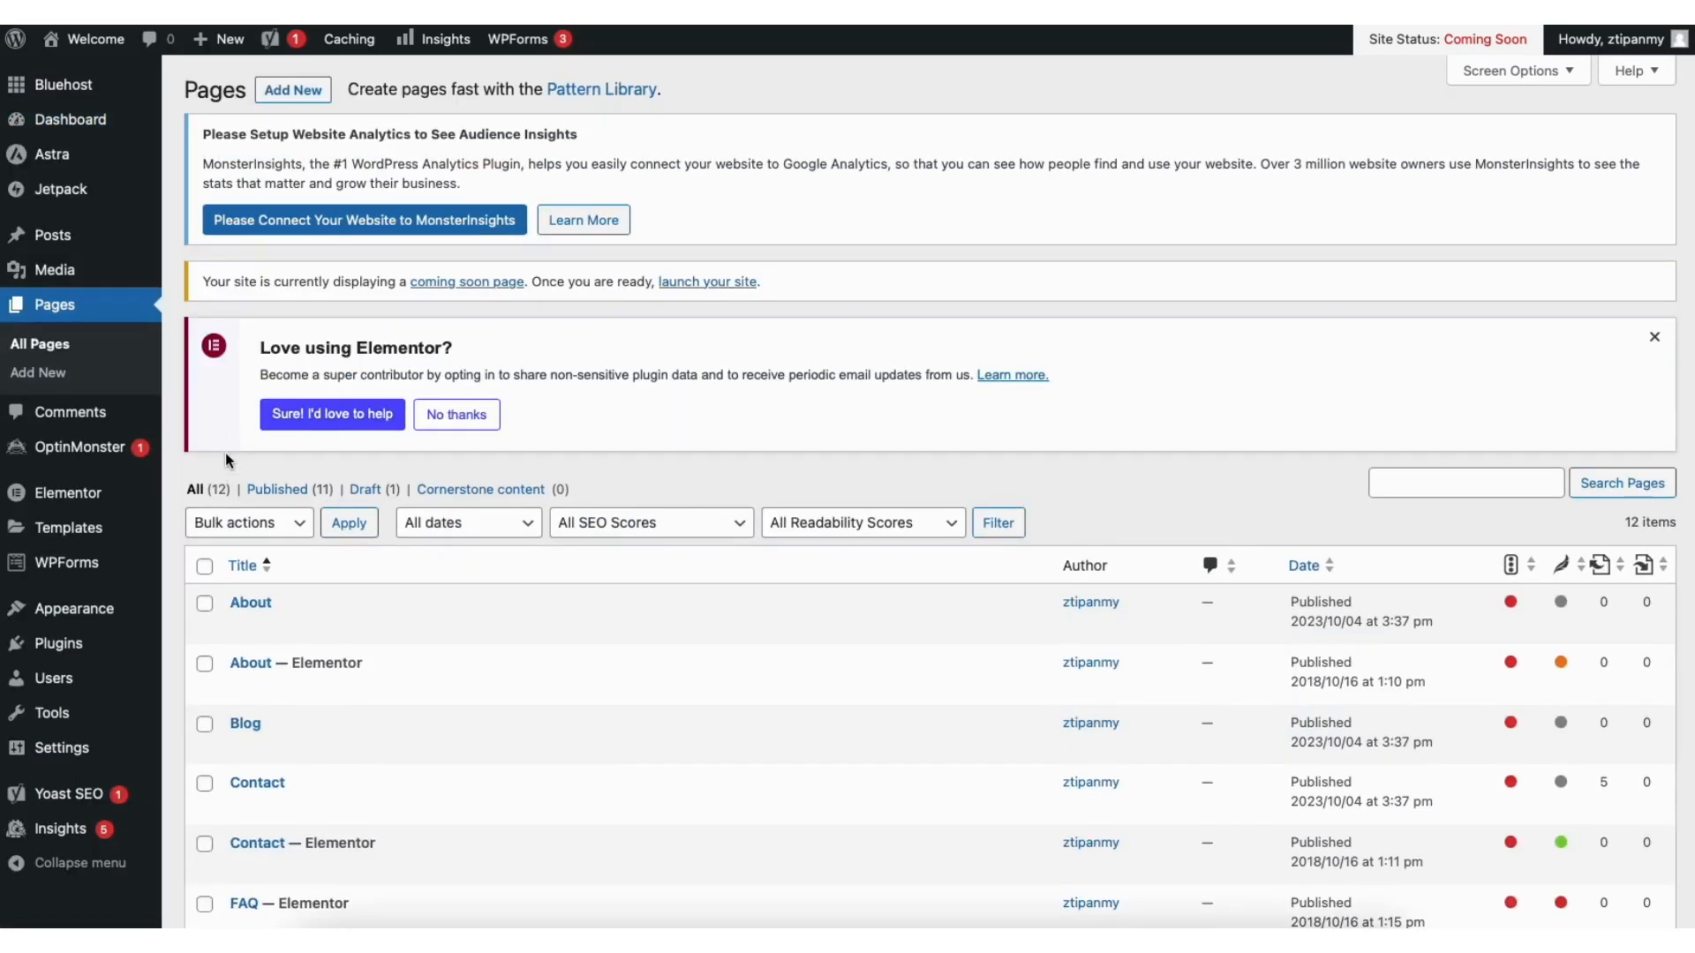
- Browse the images stored in the site's Media Library
{"action": "mouse_move", "coordinate": [133, 270]}
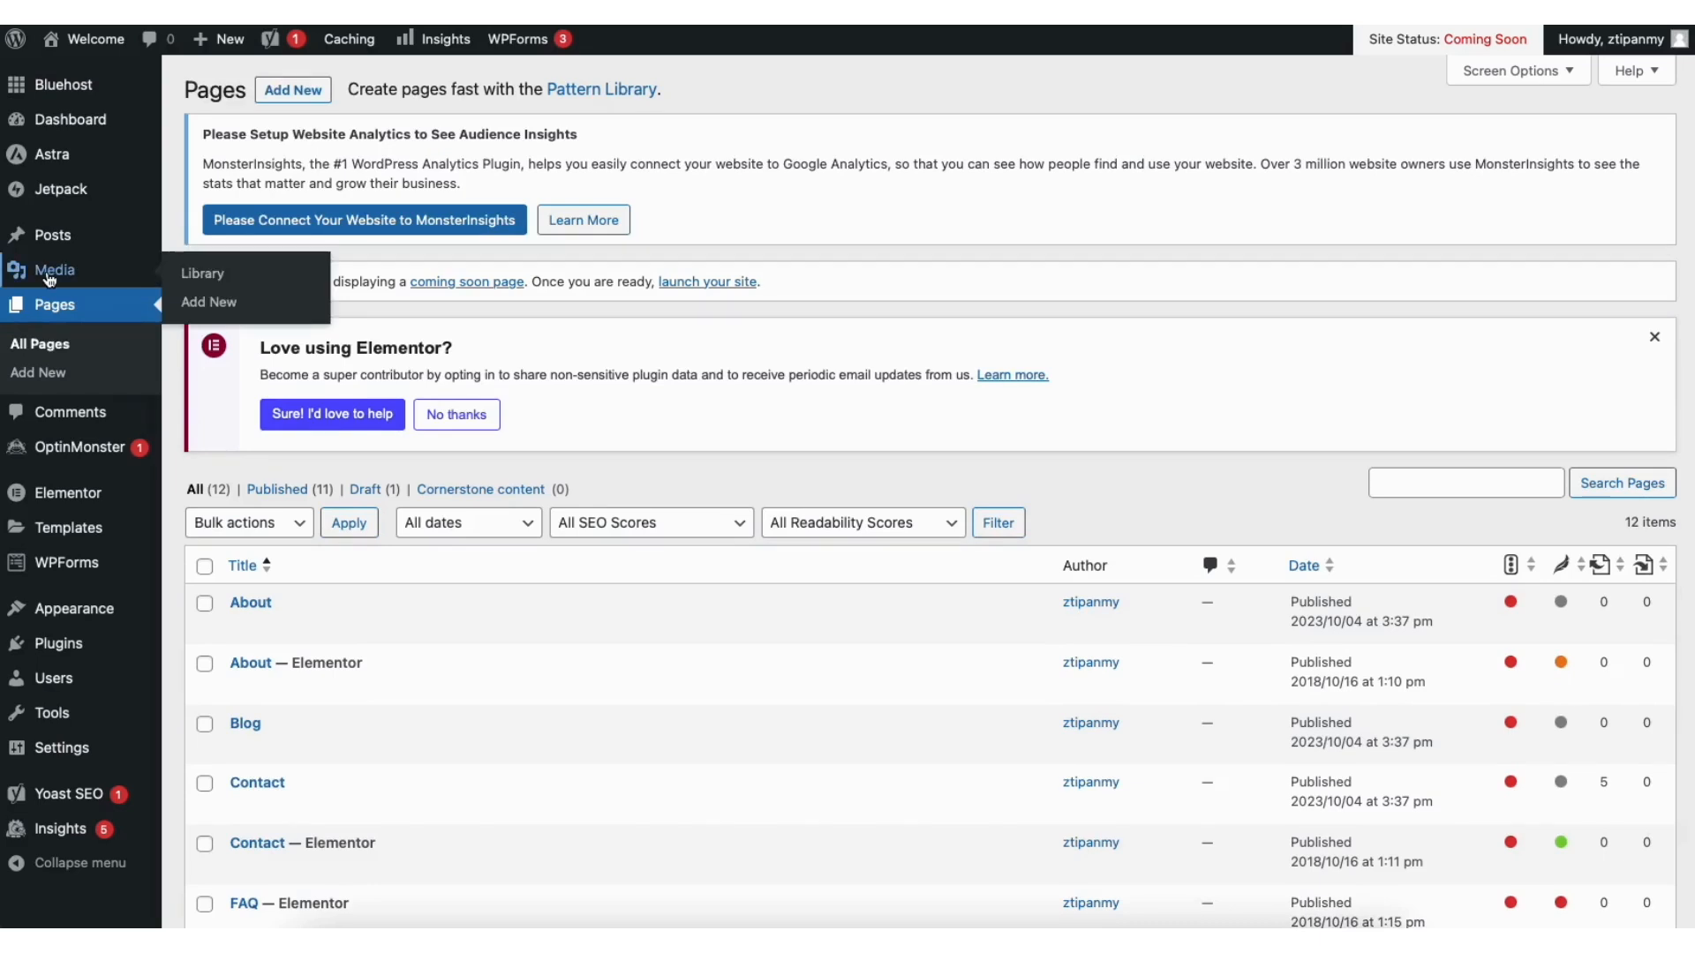
{"action": "left_click", "coordinate": [223, 283]}
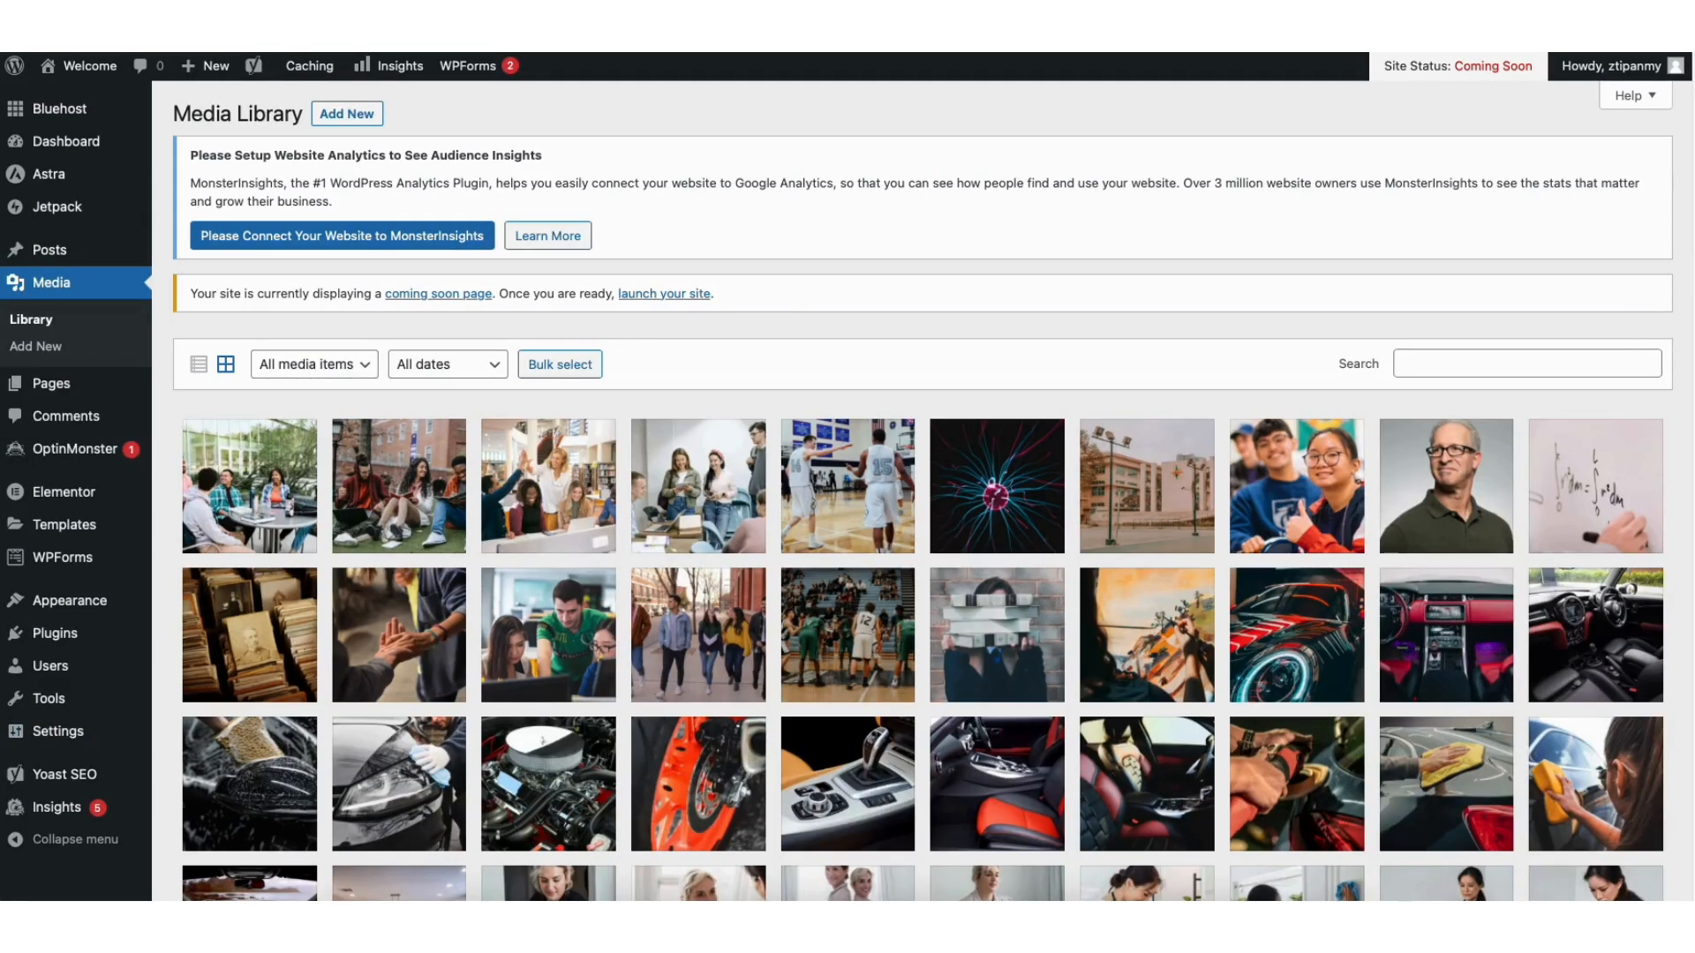
{"action": "scroll", "coordinate": [627, 327], "scroll_direction": "down", "scroll_amount": 3}
{"action": "scroll", "coordinate": [435, 150], "scroll_direction": "down", "scroll_amount": 3}
{"action": "scroll", "coordinate": [435, 150], "scroll_direction": "up", "scroll_amount": 5}
- View the list of all blog posts and the site's Comments screen
{"action": "mouse_move", "coordinate": [62, 254]}
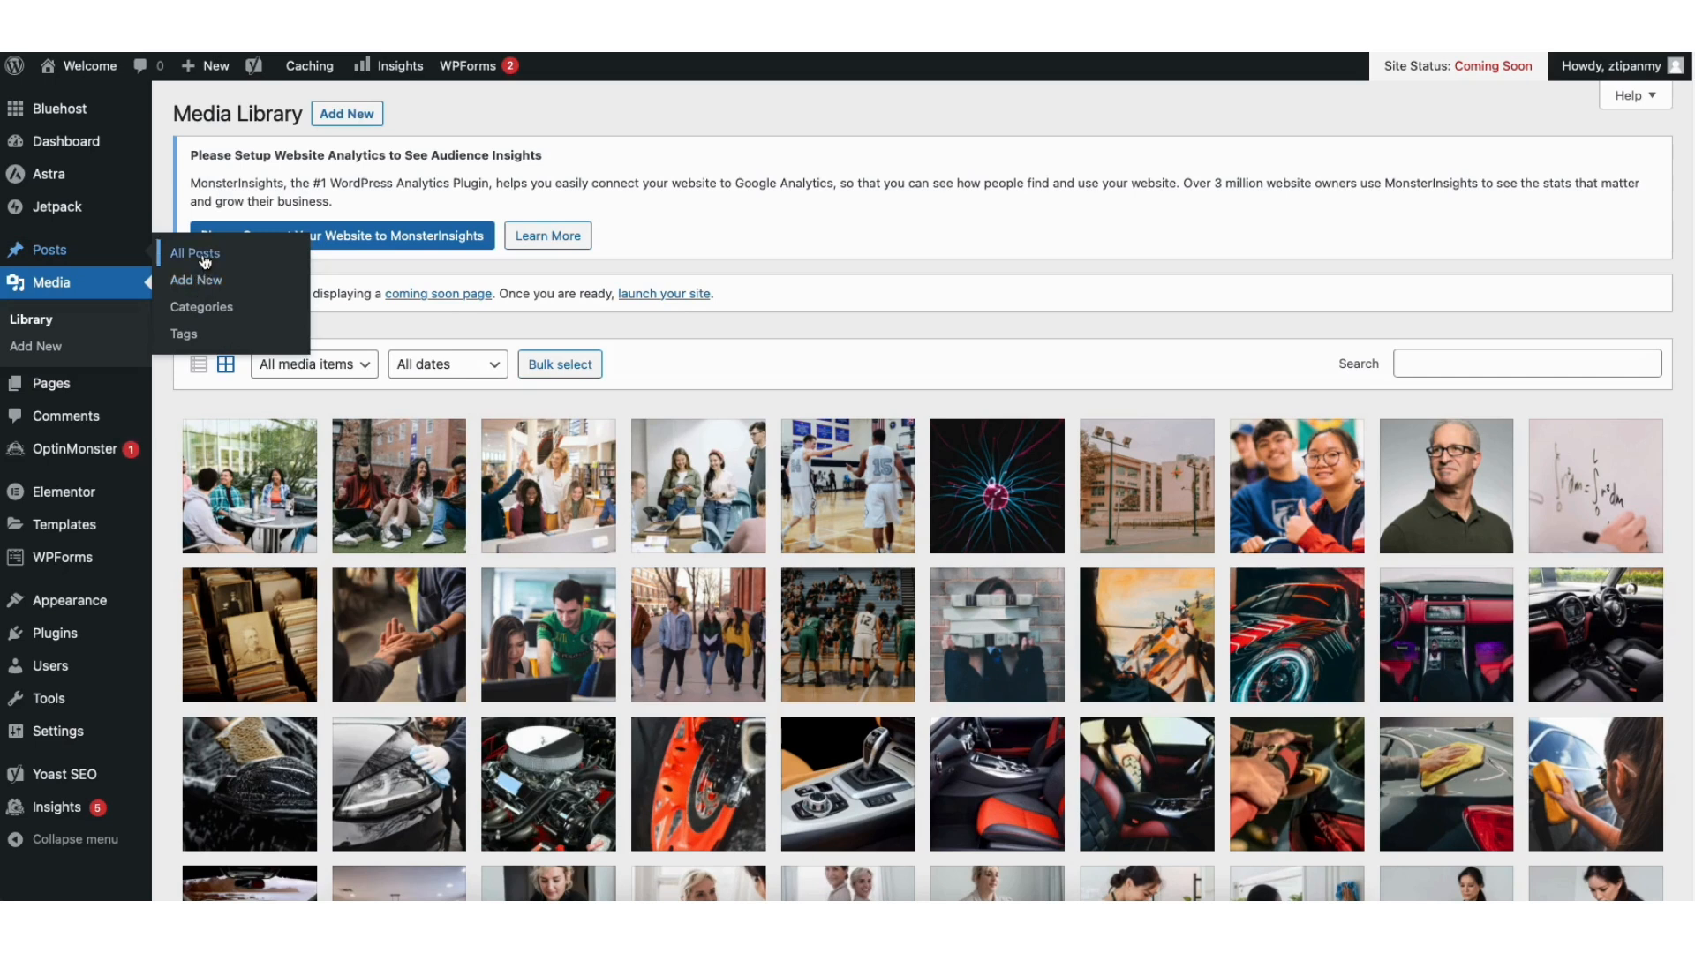
{"action": "left_click", "coordinate": [199, 254]}
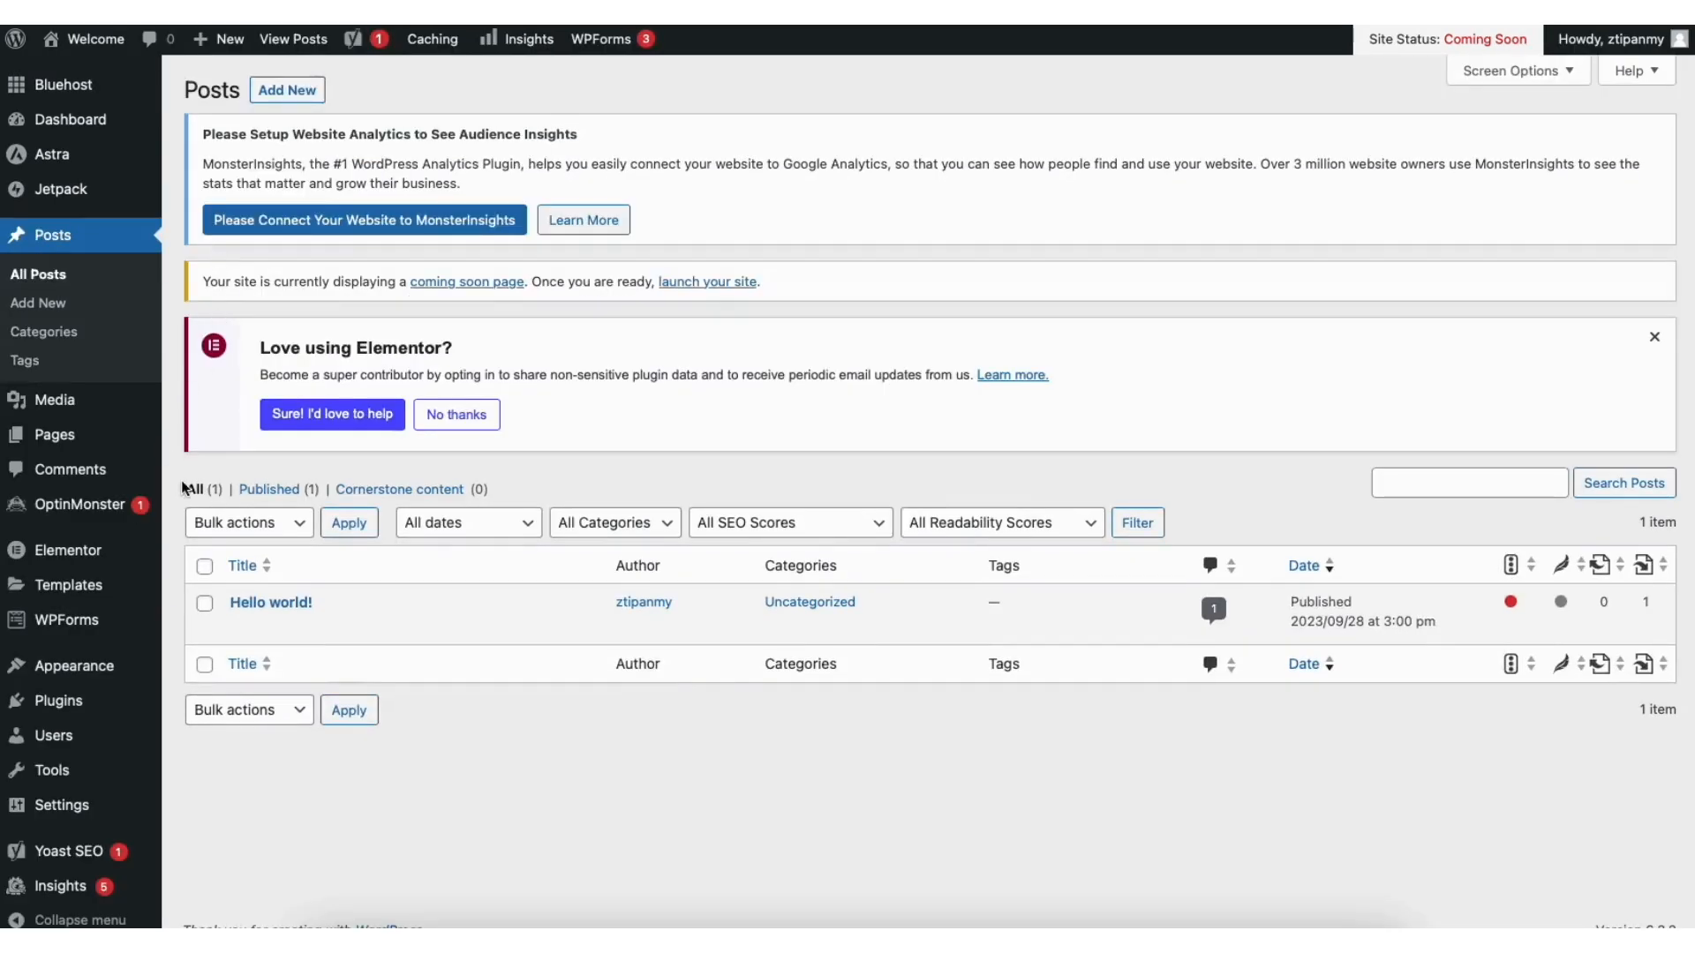
{"action": "left_click", "coordinate": [86, 472]}
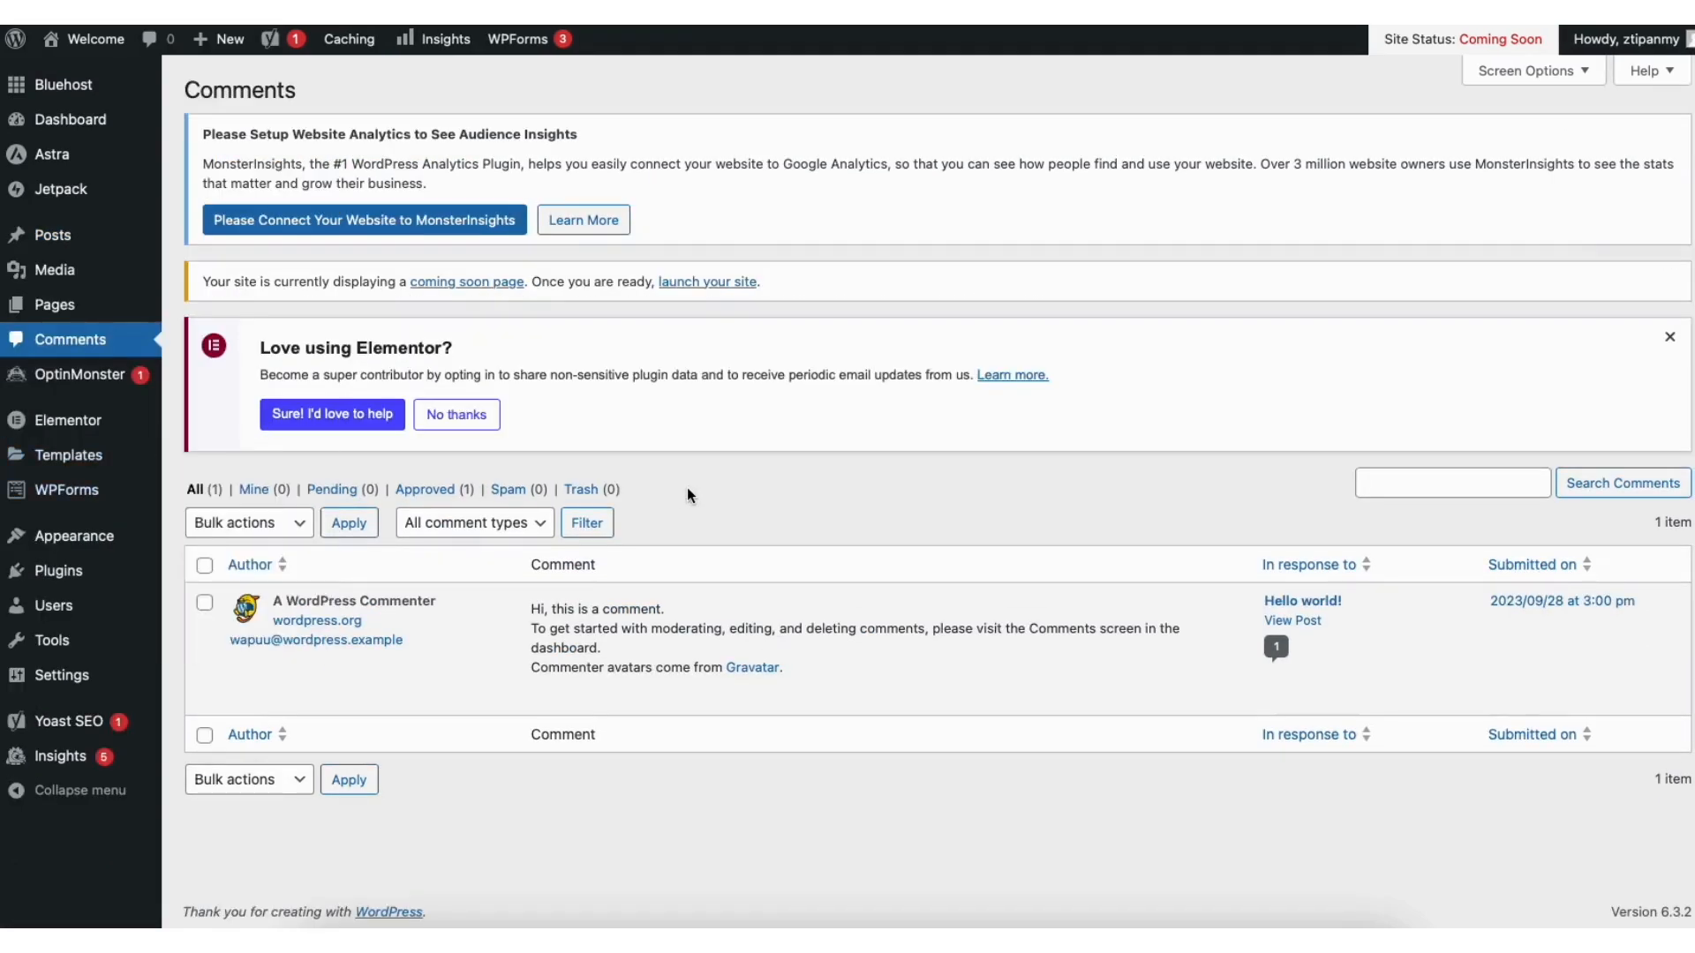
{"action": "mouse_move", "coordinate": [624, 700]}
- Browse the featured plugins available for adding to the site
{"action": "mouse_move", "coordinate": [64, 575]}
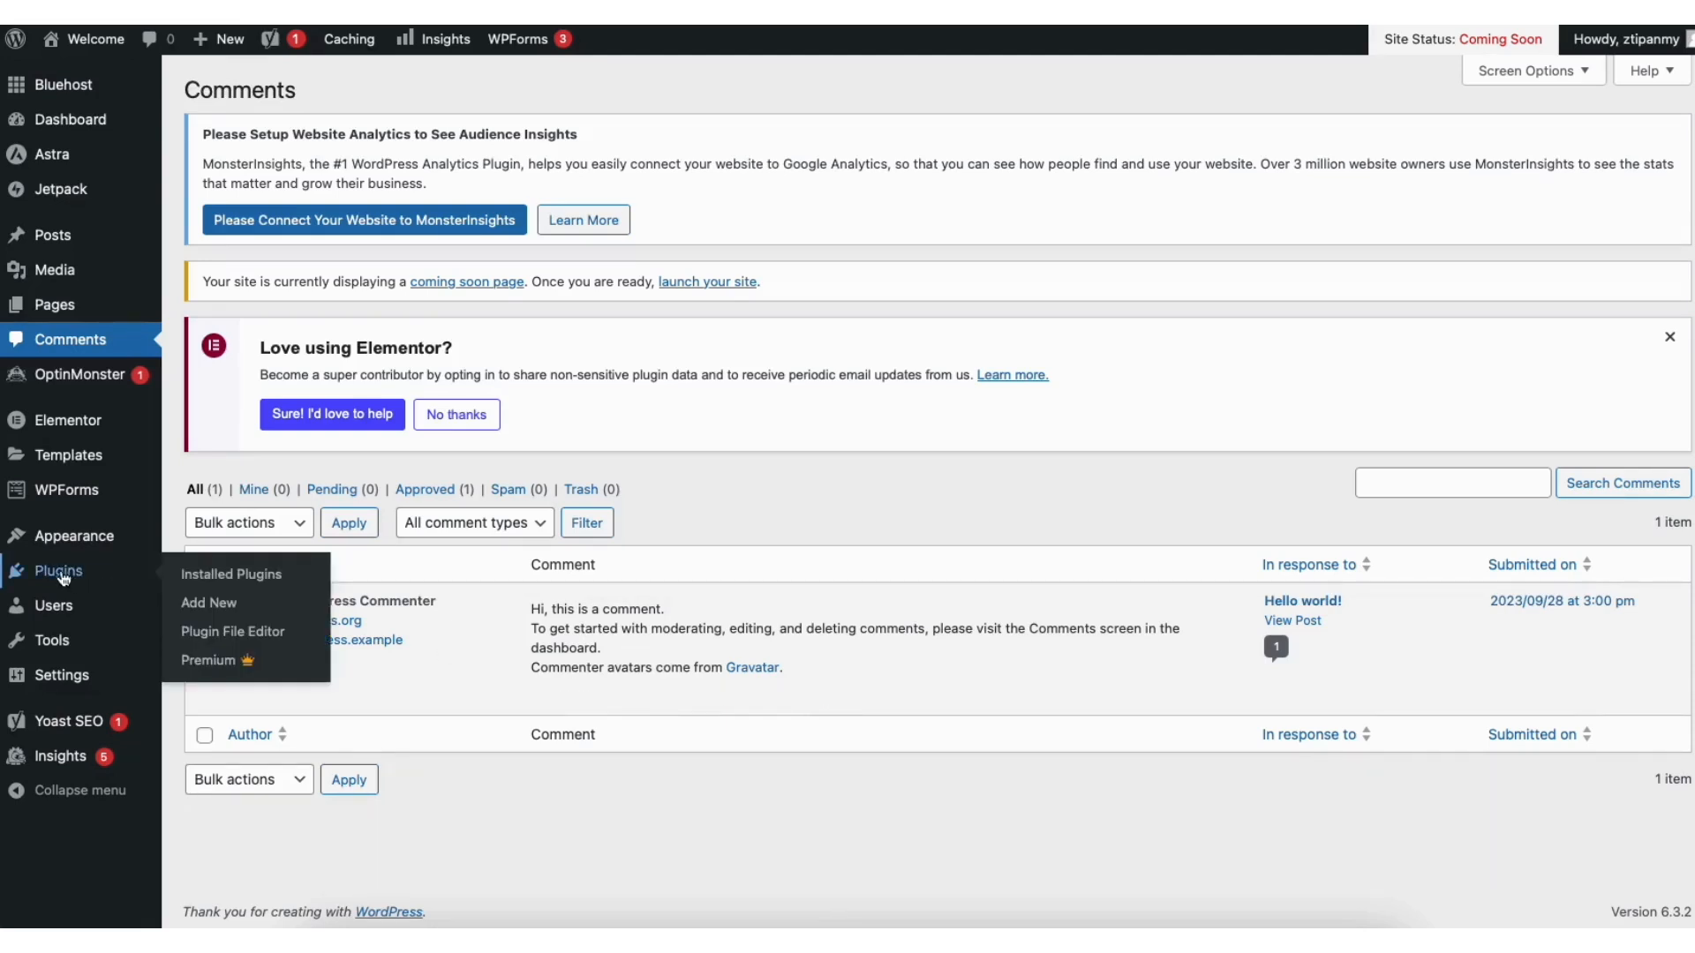
{"action": "left_click", "coordinate": [220, 606]}
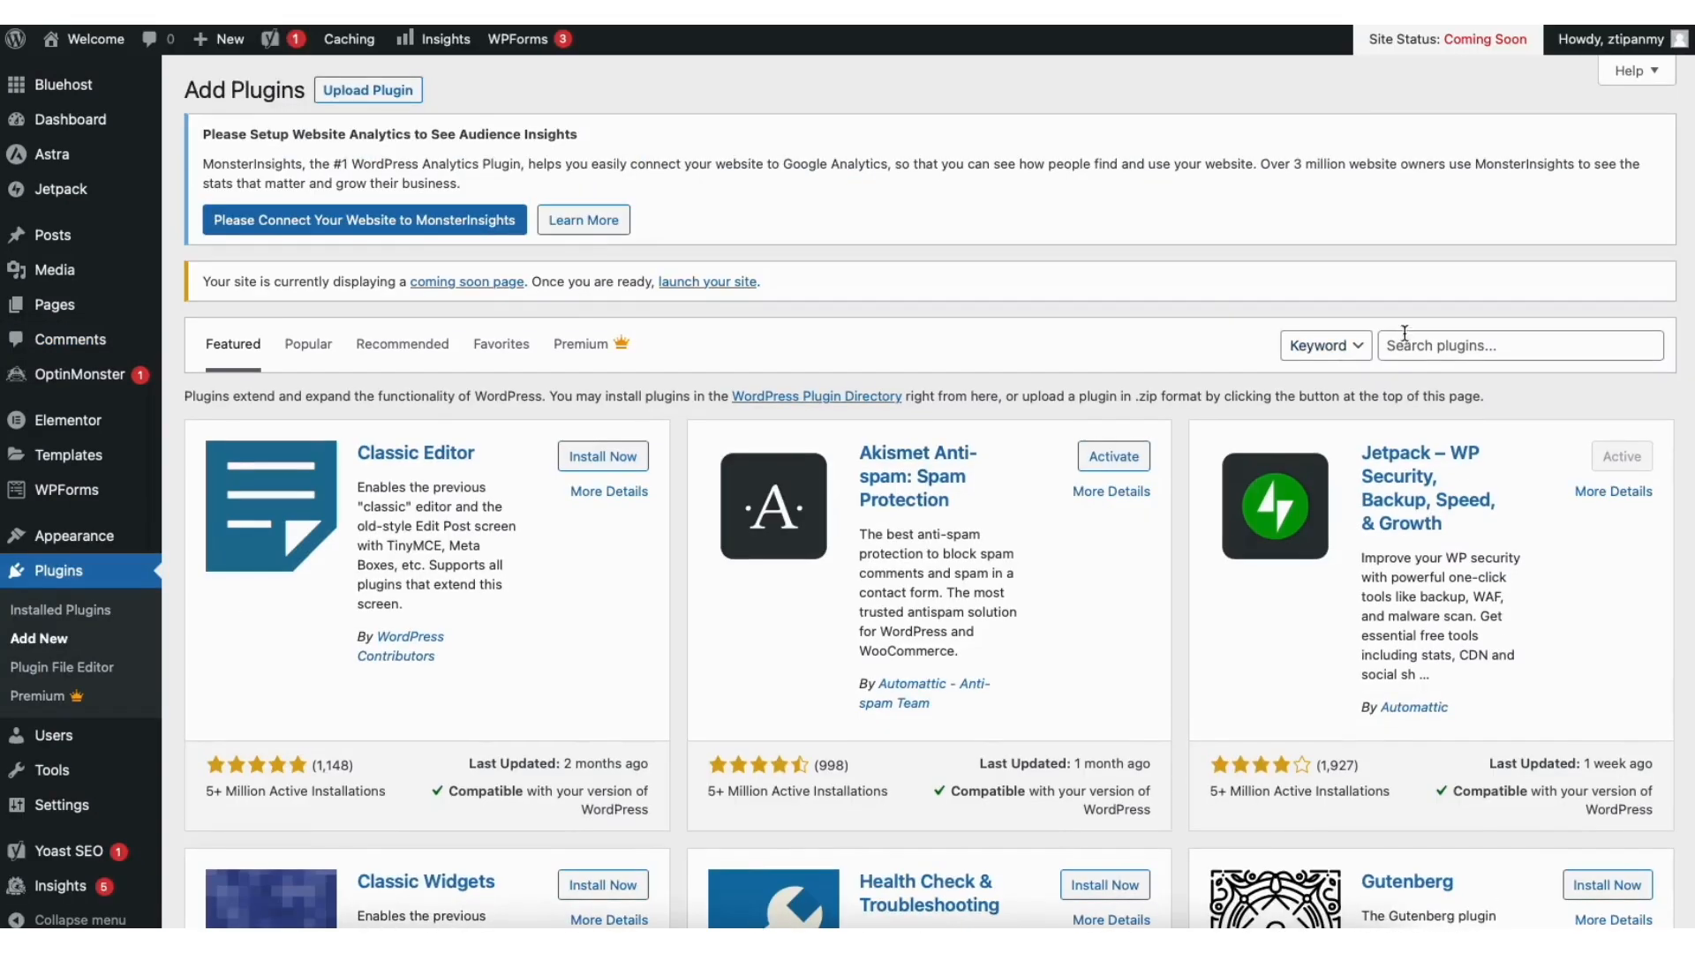
{"action": "scroll", "coordinate": [839, 490], "scroll_direction": "down", "scroll_amount": 2}
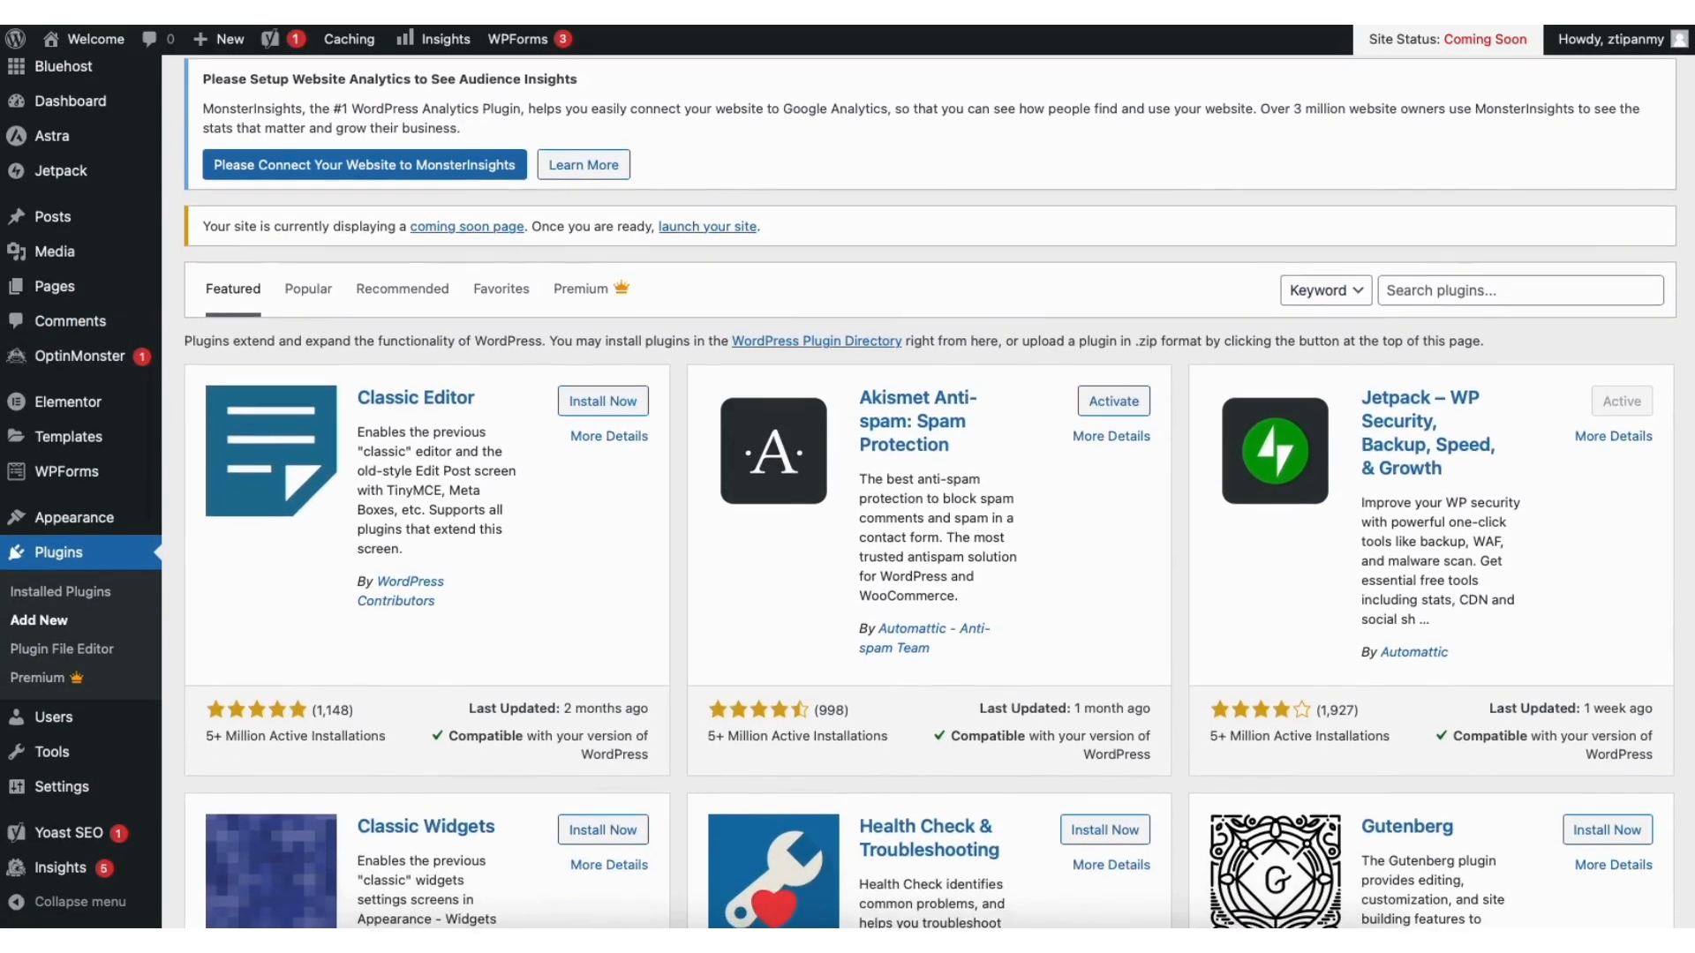
{"action": "scroll", "coordinate": [839, 490], "scroll_direction": "down", "scroll_amount": 2}
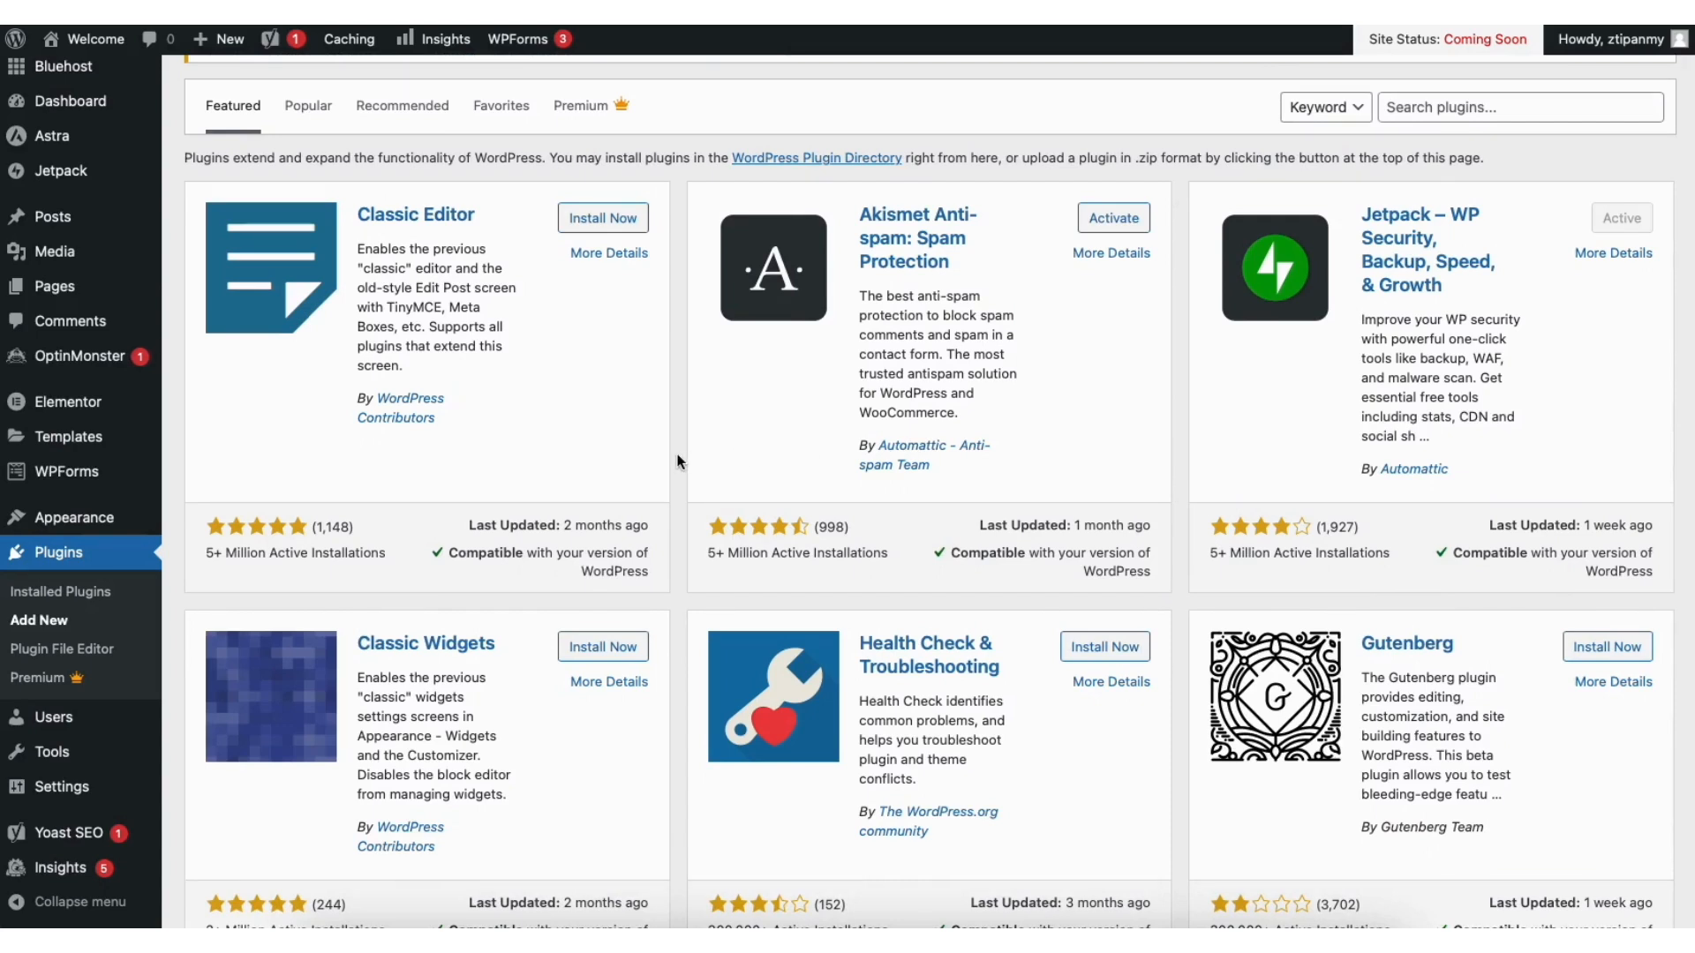
- Open the site's menu management screen and load the Top Nav (Primary Menu) for editing
{"action": "mouse_move", "coordinate": [102, 524]}
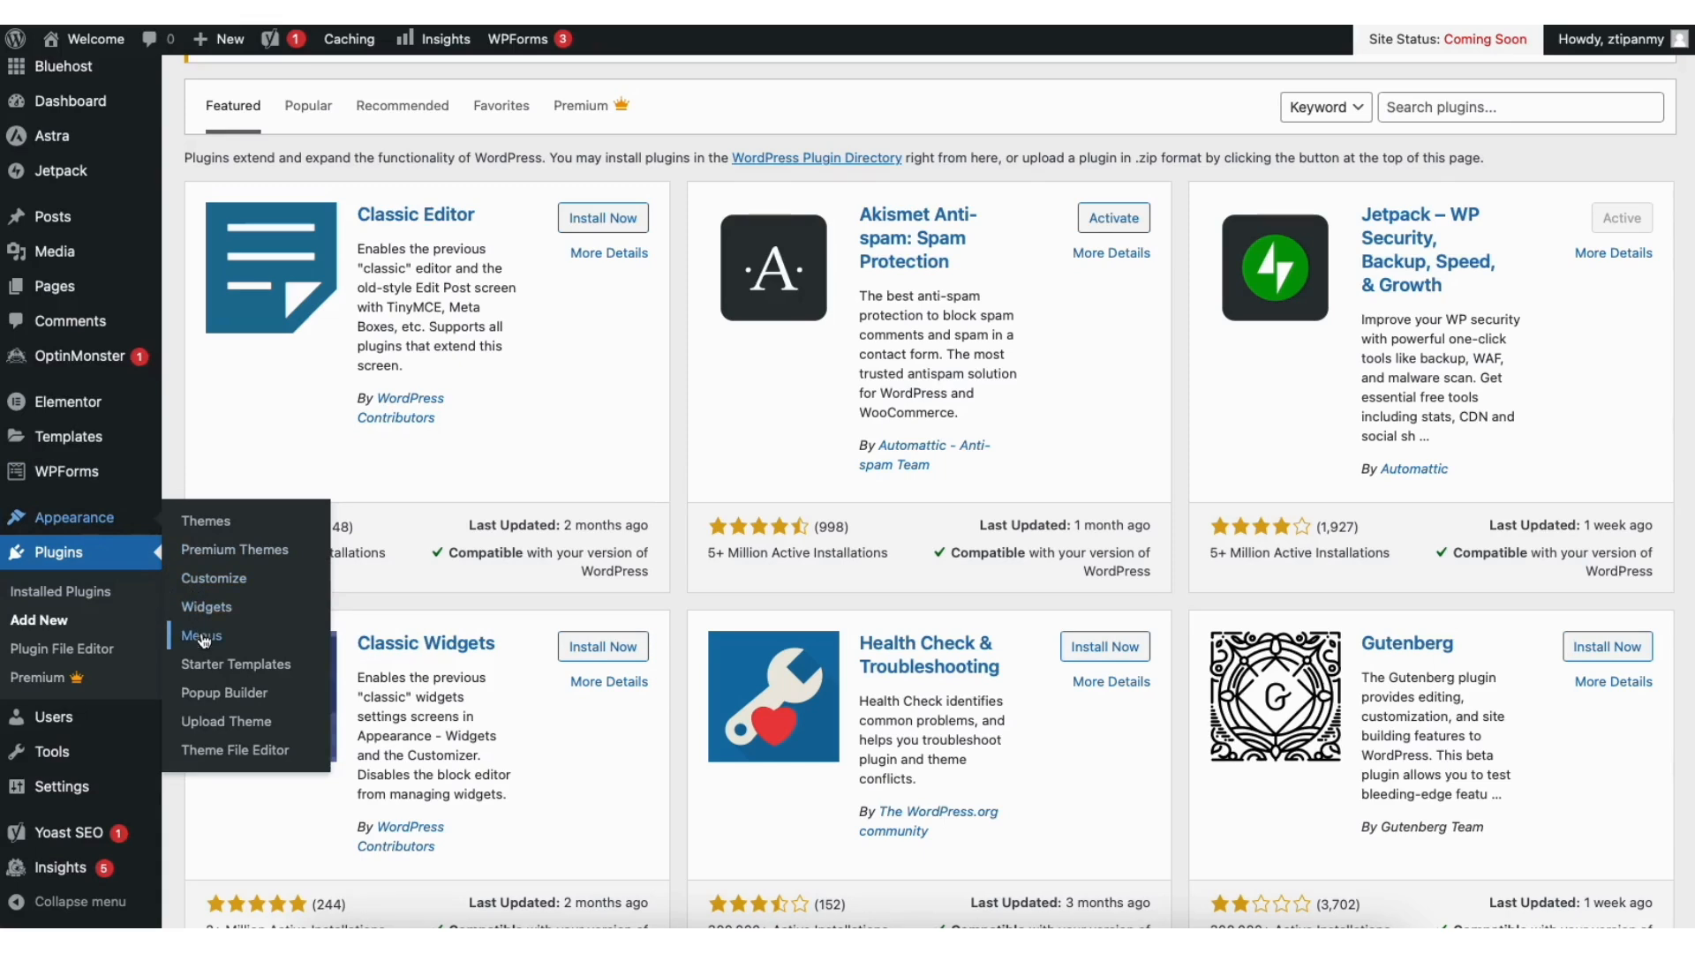
{"action": "left_click", "coordinate": [203, 638]}
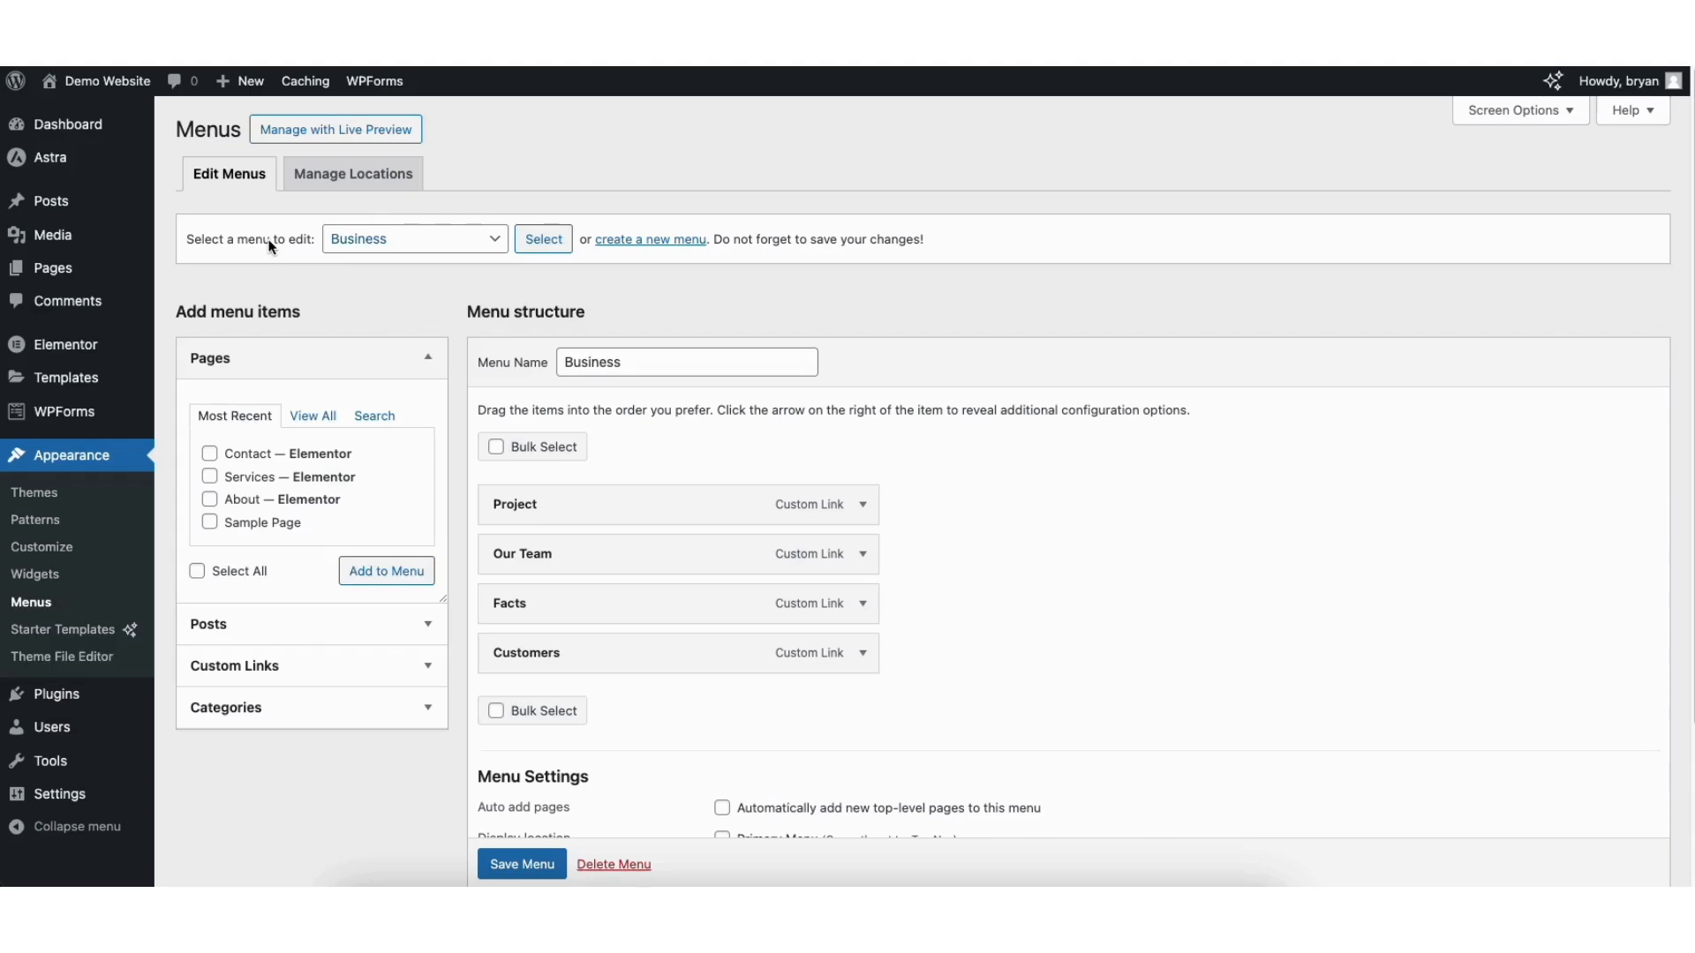
{"action": "left_click", "coordinate": [442, 244]}
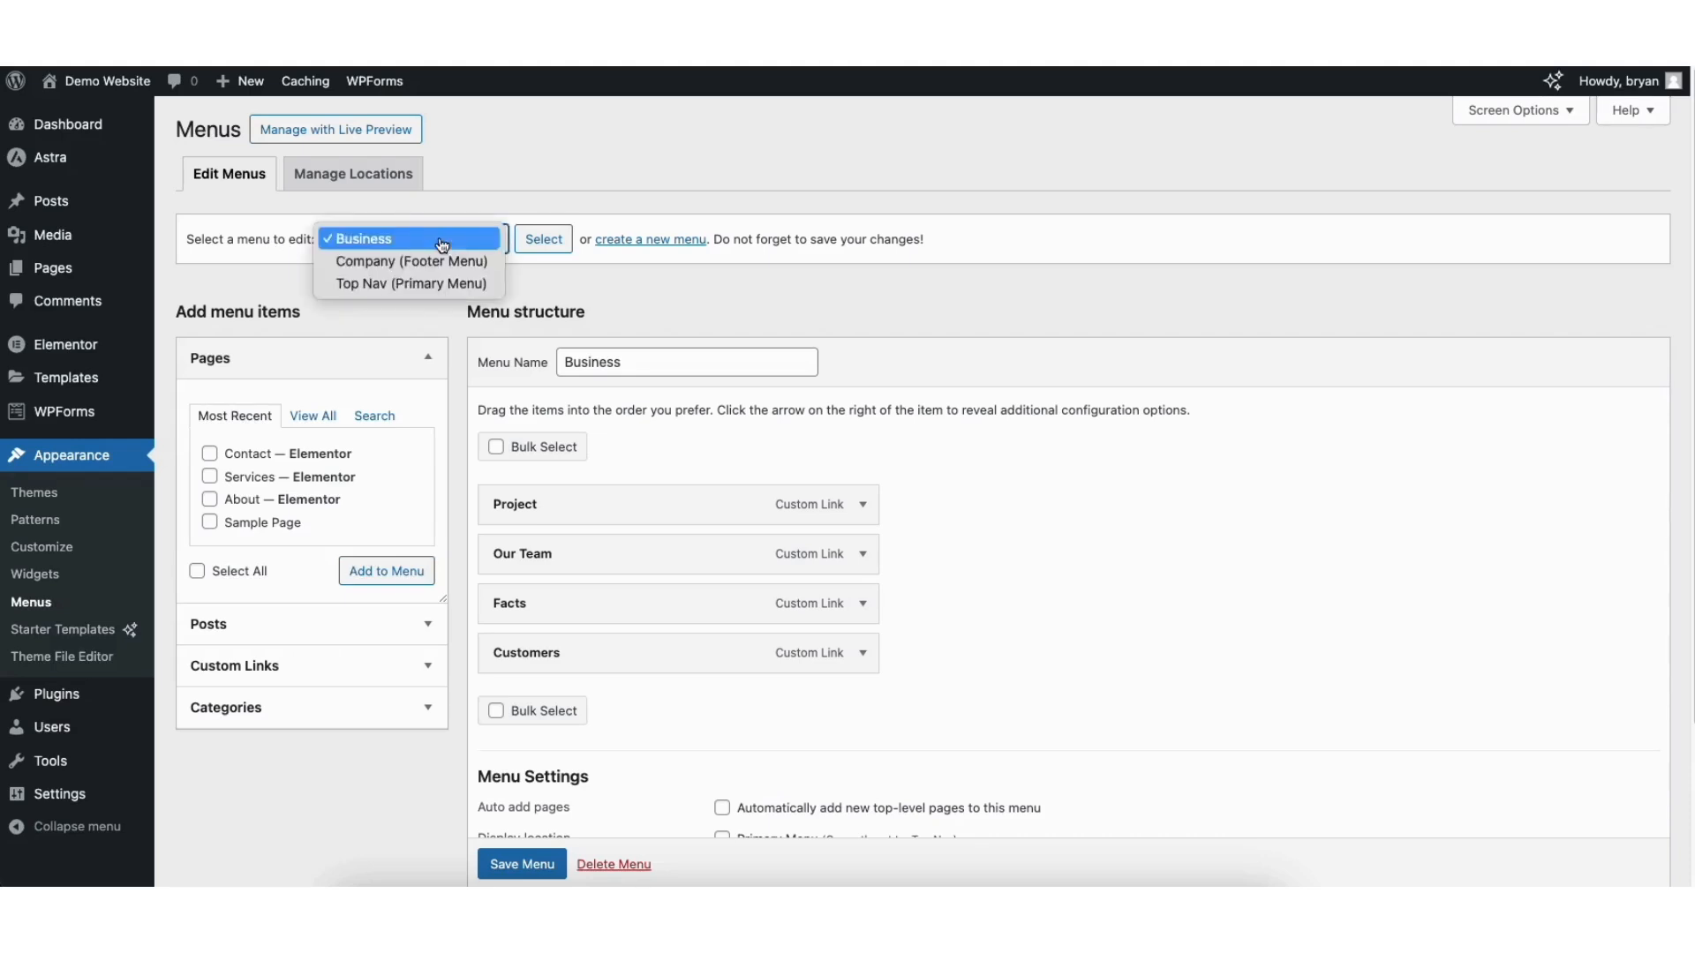
{"action": "left_click", "coordinate": [441, 282]}
{"action": "left_click", "coordinate": [543, 240]}
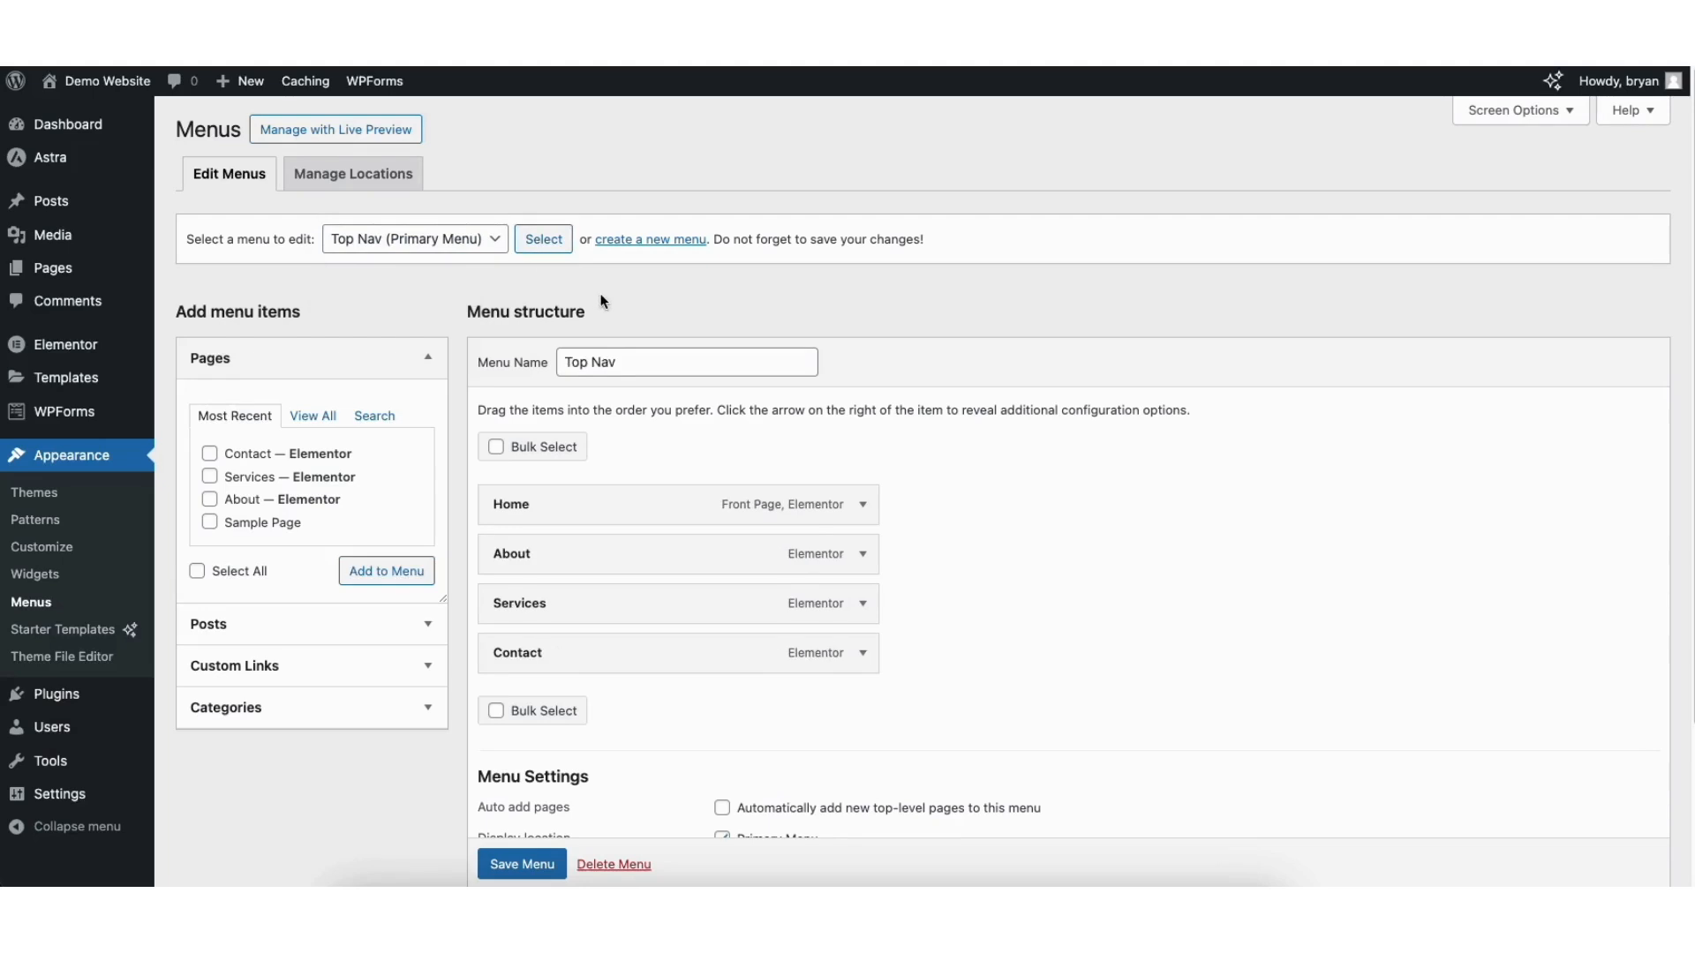
- Add Sample Page to the Top Nav menu and place it between Services and Contact
{"action": "left_click", "coordinate": [209, 522]}
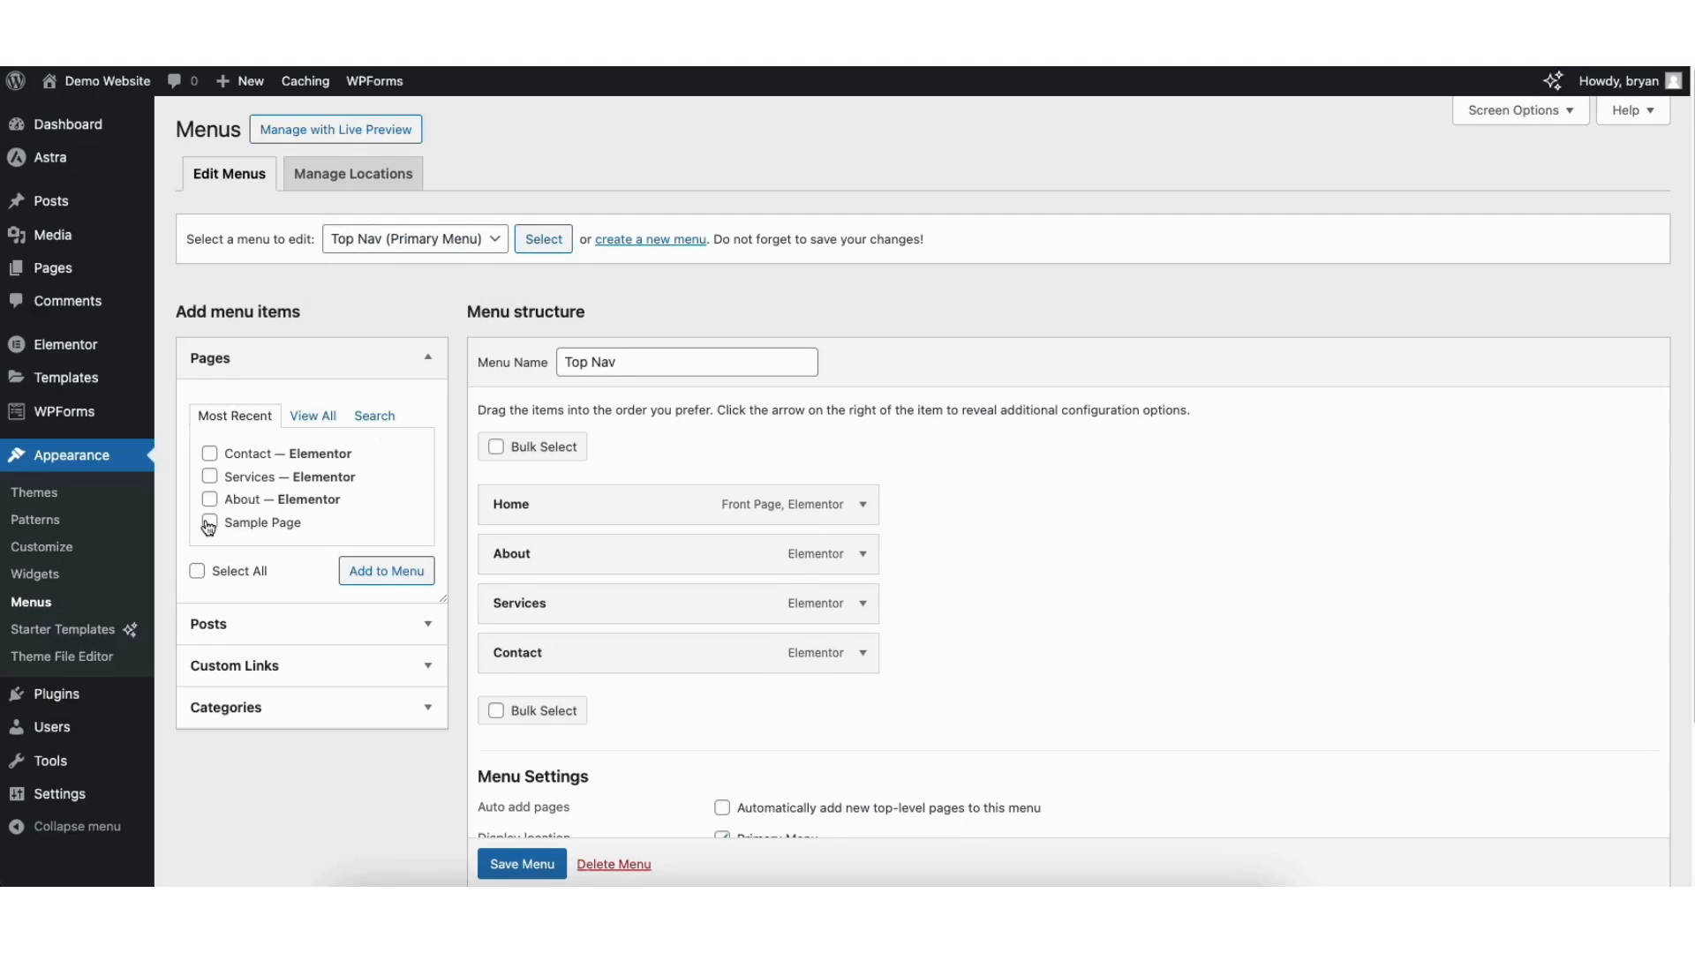
{"action": "left_click", "coordinate": [396, 571]}
{"action": "left_click_drag", "start_coordinate": [525, 704], "coordinate": [509, 651]}
- Review the Sample Page menu item's navigation label and its move and remove options, and collapse its settings
{"action": "left_click", "coordinate": [861, 654]}
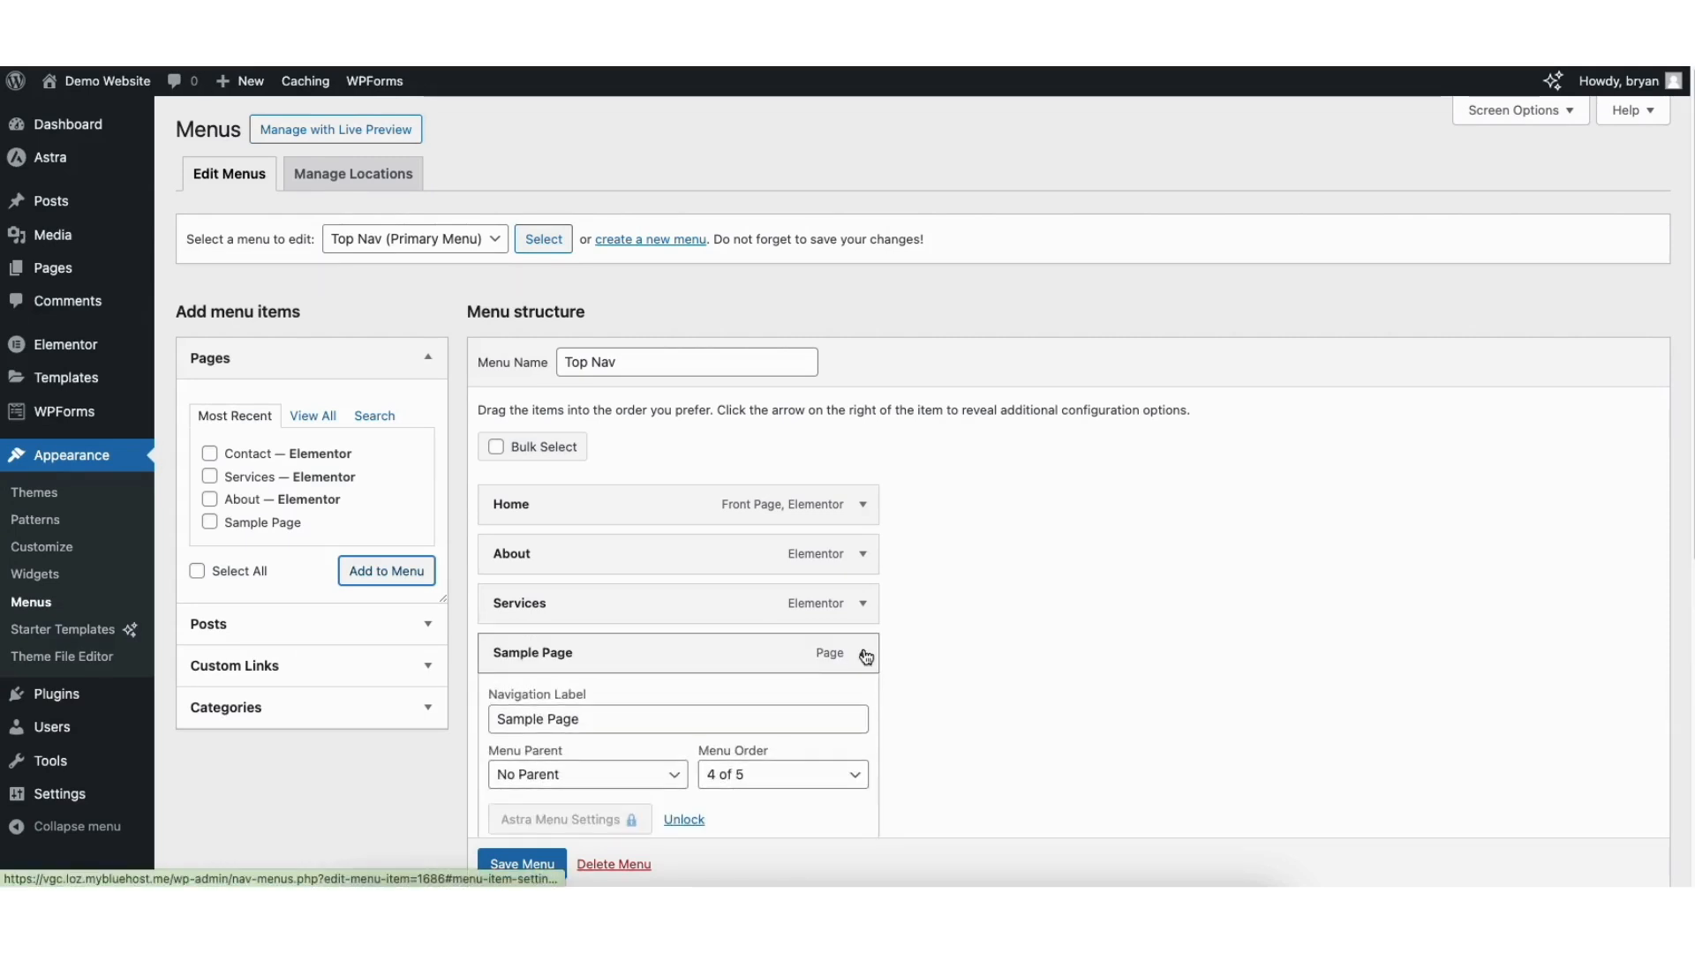
{"action": "scroll", "coordinate": [893, 517], "scroll_direction": "down", "scroll_amount": 3}
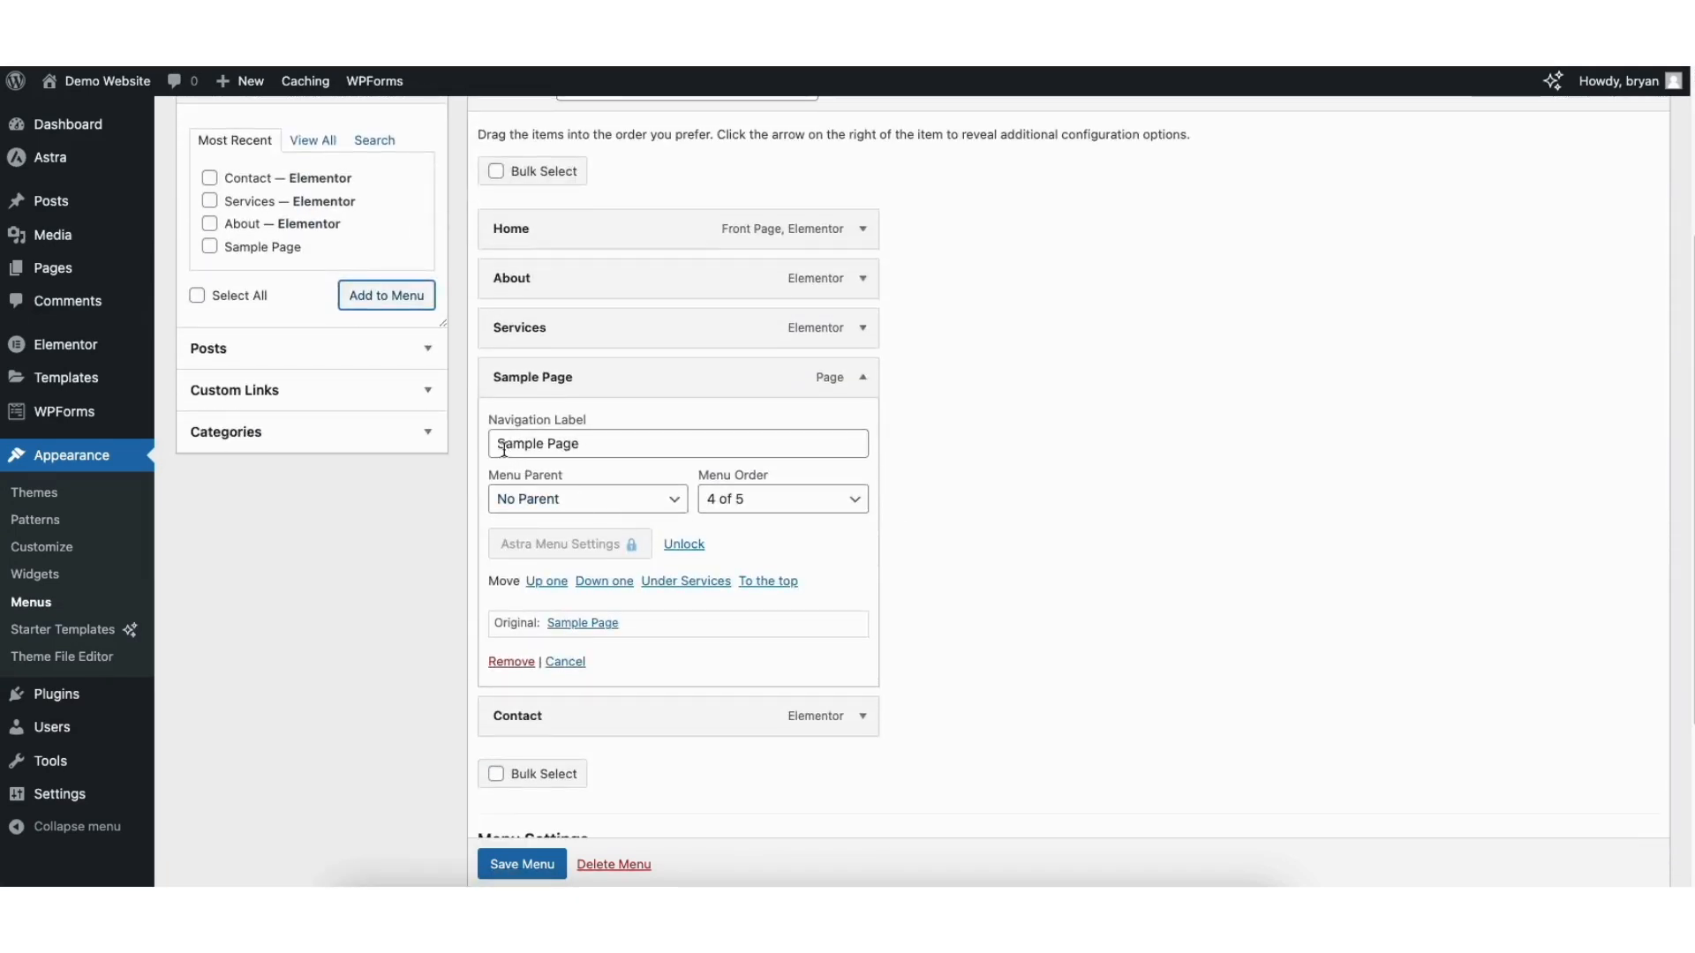
{"action": "left_click_drag", "start_coordinate": [496, 444], "coordinate": [590, 444]}
{"action": "left_click", "coordinate": [584, 446]}
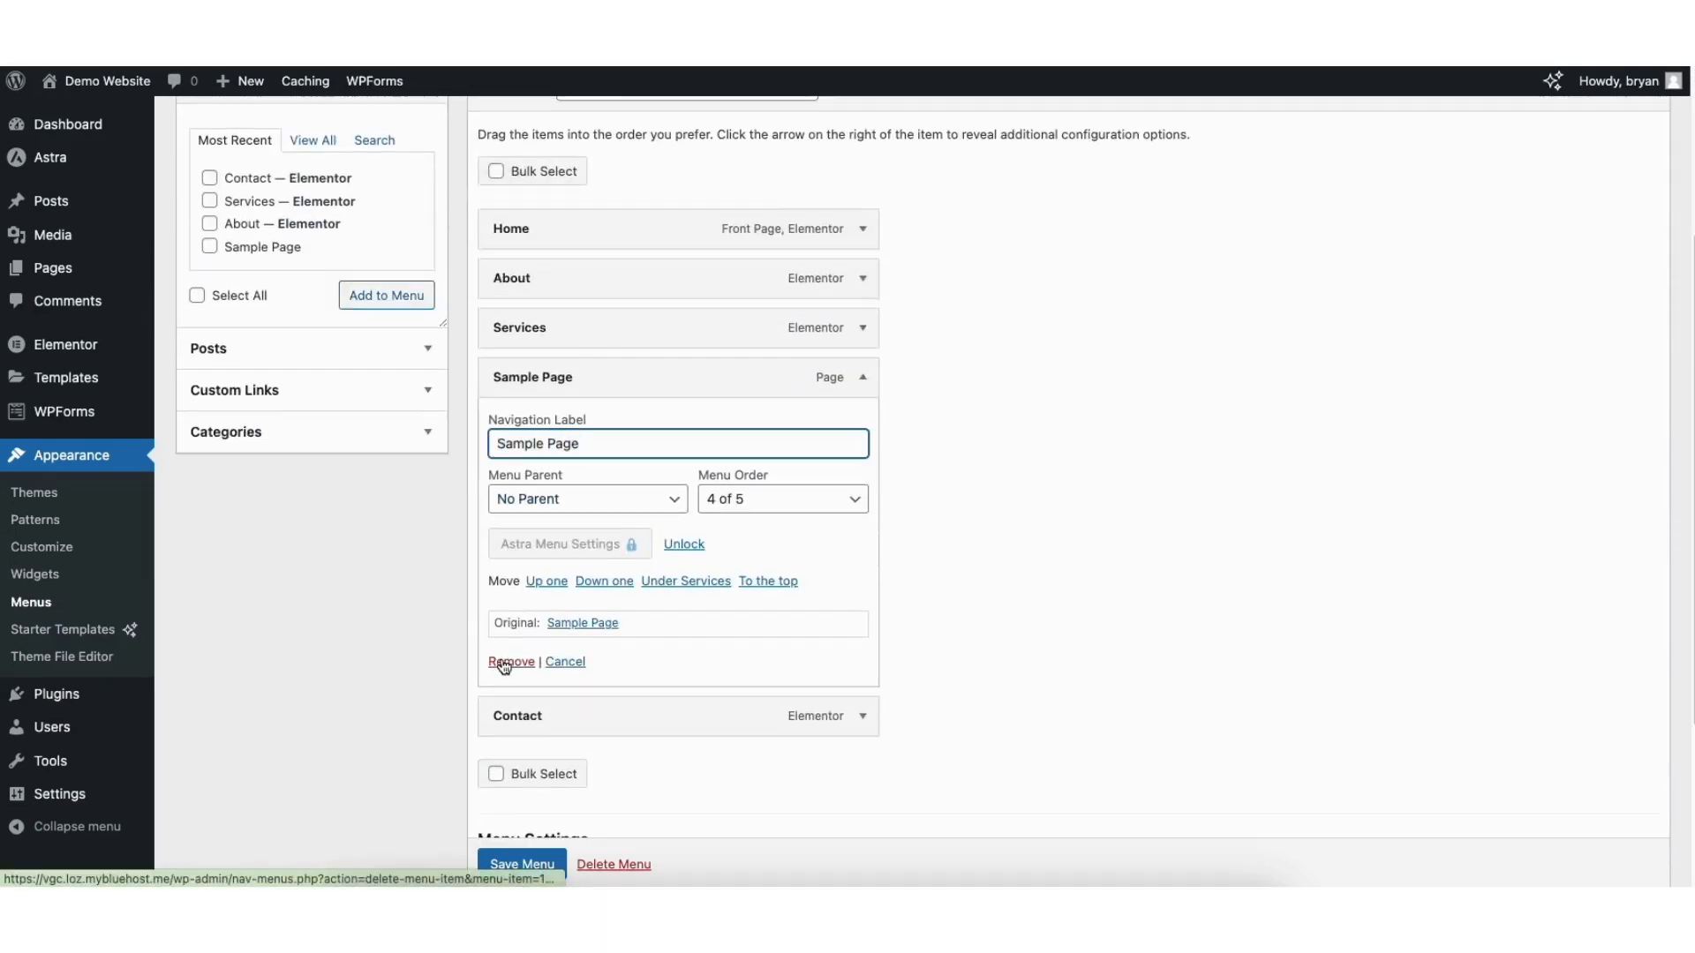
{"action": "left_click", "coordinate": [862, 377]}
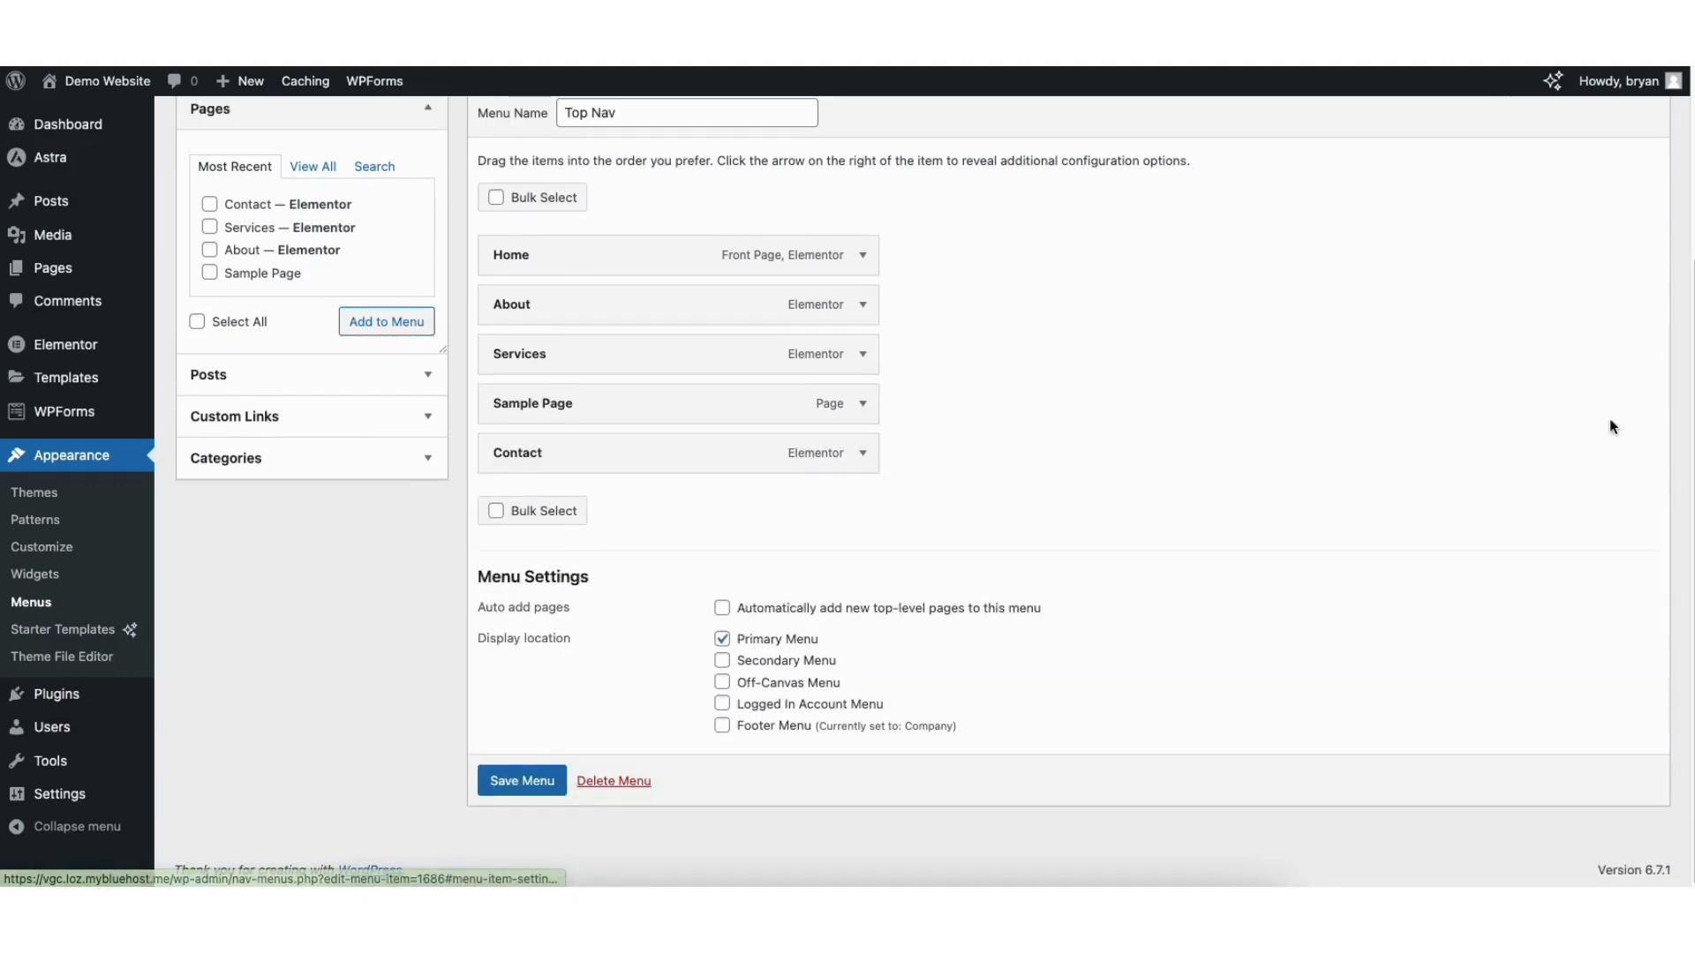
{"action": "scroll", "coordinate": [707, 256], "scroll_direction": "up", "scroll_amount": 3}
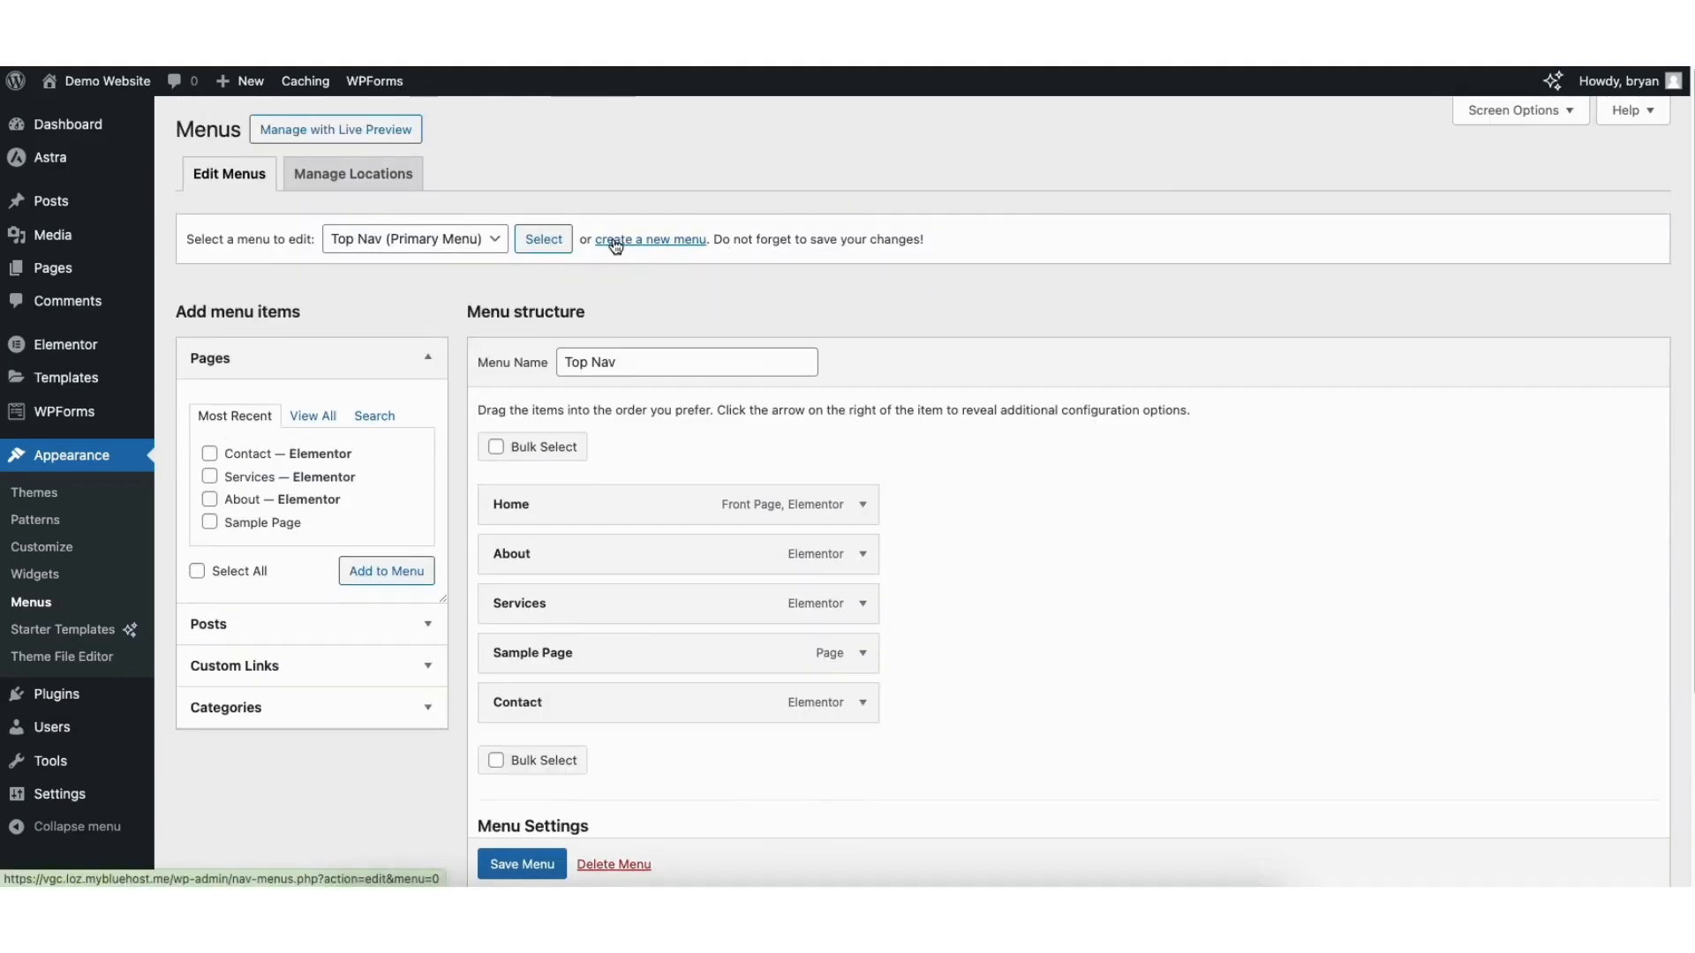
- Add a second Sample Page item, nest both Sample Page items under Services as sub items, and save the menu
{"action": "left_click", "coordinate": [210, 522]}
{"action": "left_click", "coordinate": [367, 572]}
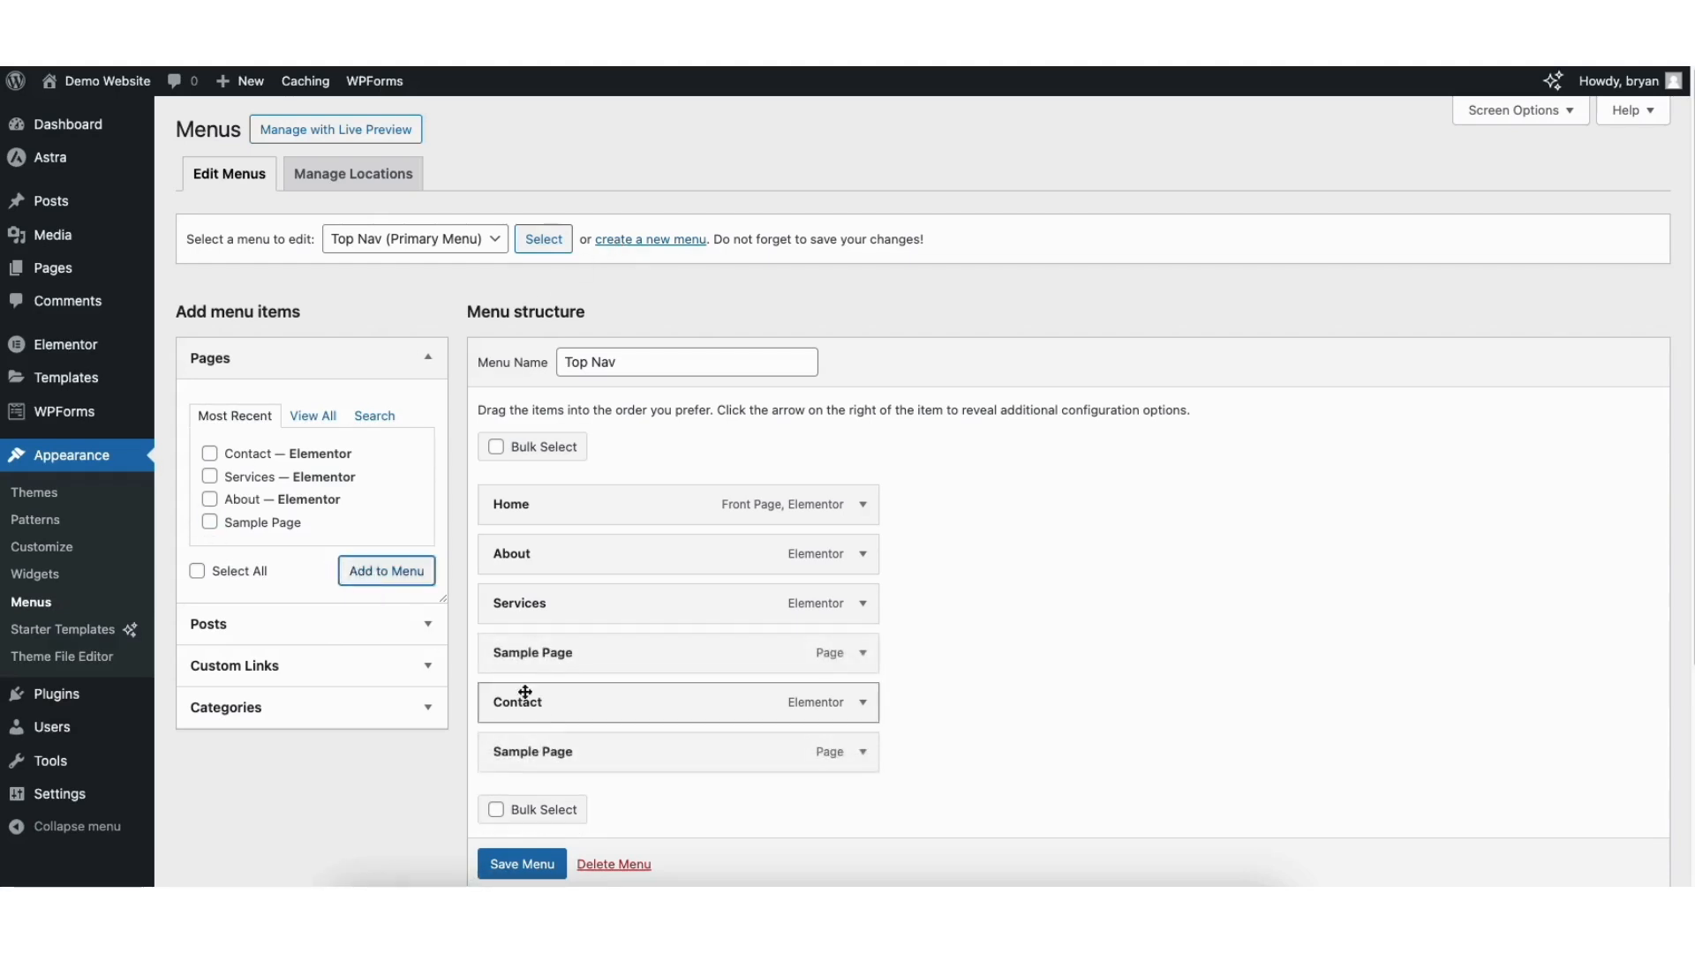
{"action": "left_click_drag", "start_coordinate": [533, 758], "coordinate": [564, 649]}
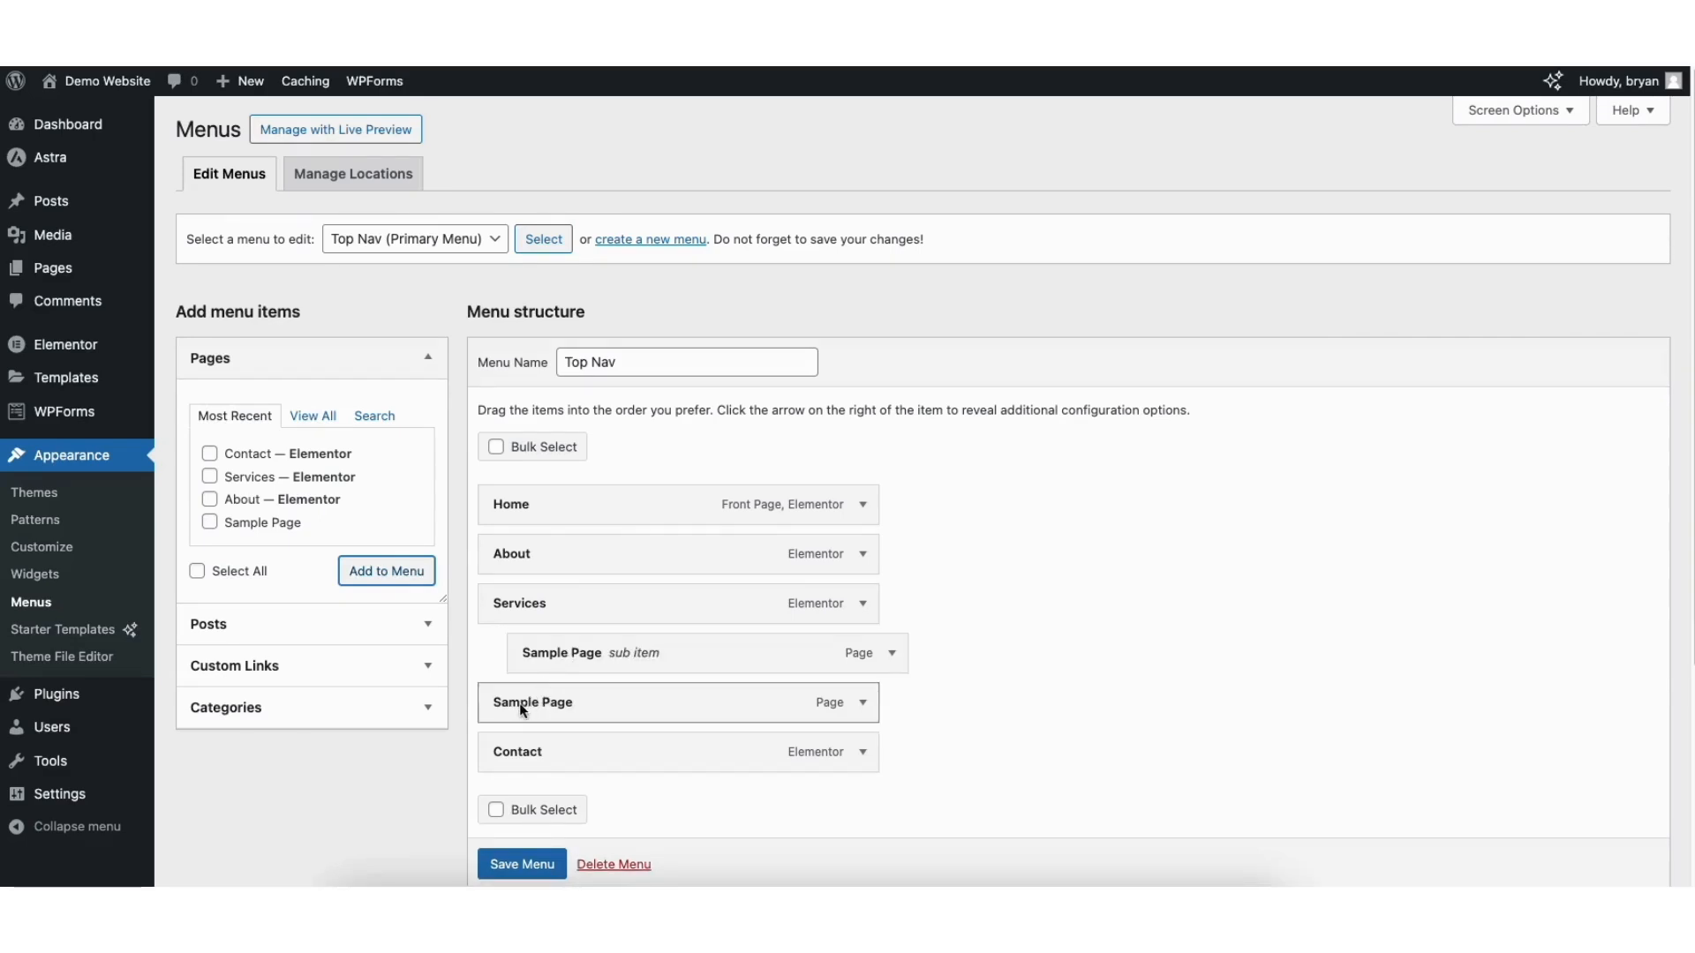
{"action": "left_click_drag", "start_coordinate": [535, 692], "coordinate": [539, 700]}
{"action": "left_click", "coordinate": [512, 865]}
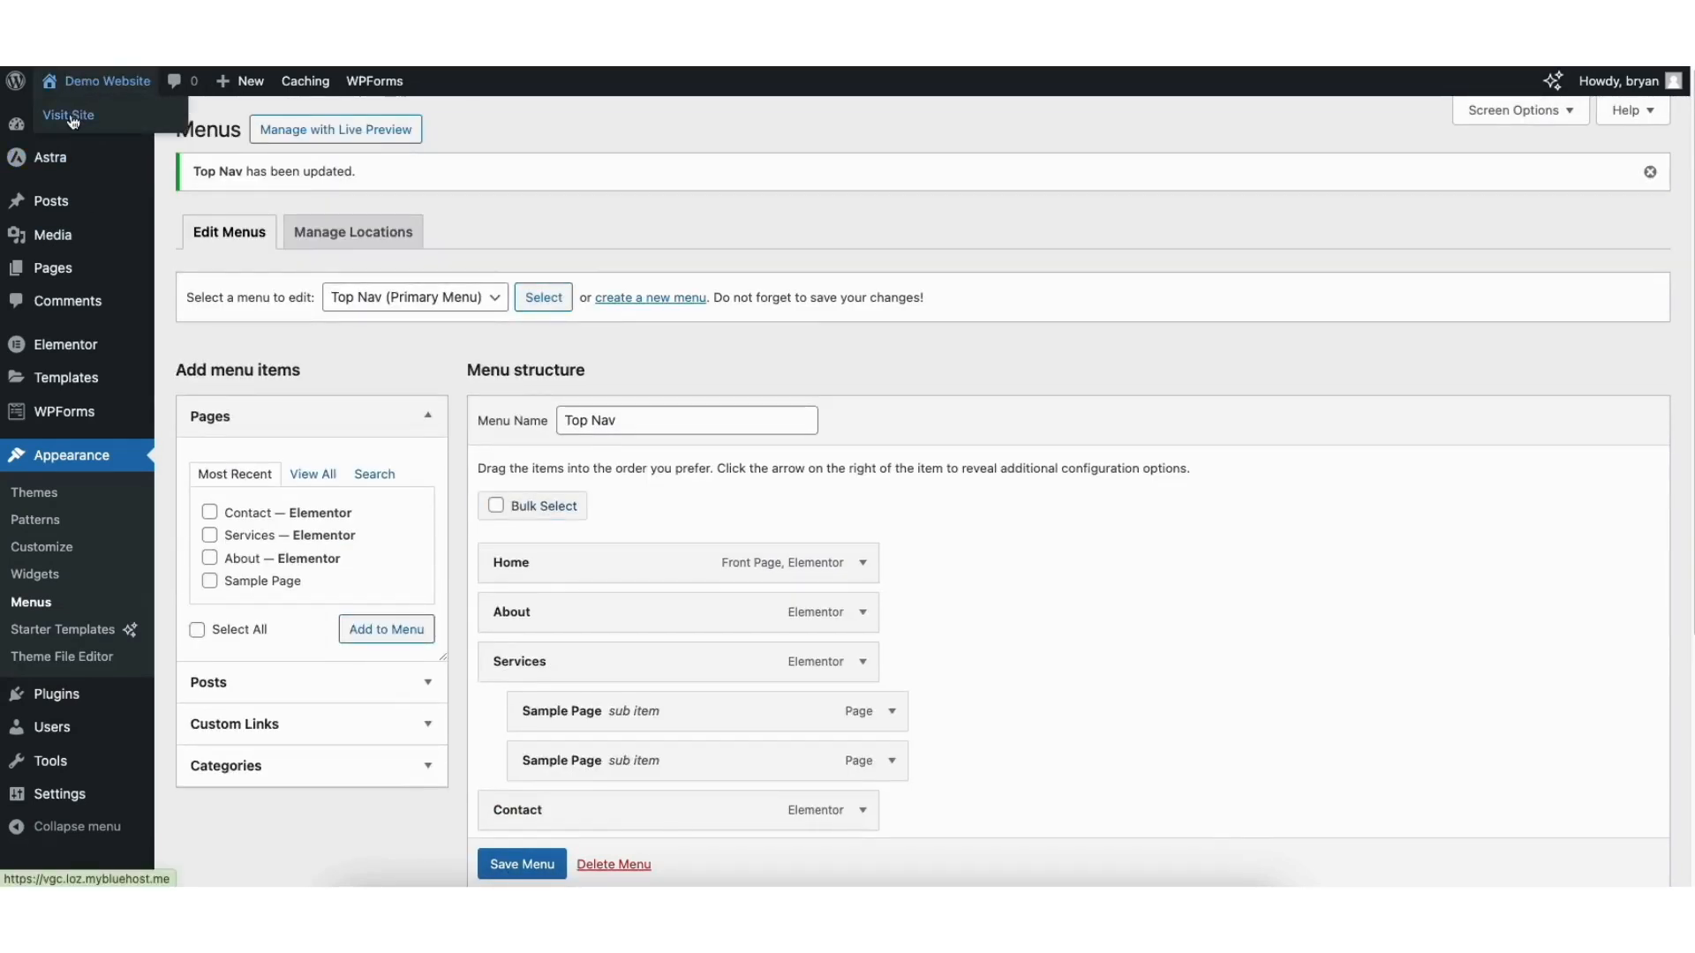
- Check the Services submenu on the live site and open the Header Builder in the theme customizer
{"action": "left_click", "coordinate": [70, 116]}
{"action": "mouse_move", "coordinate": [1079, 152]}
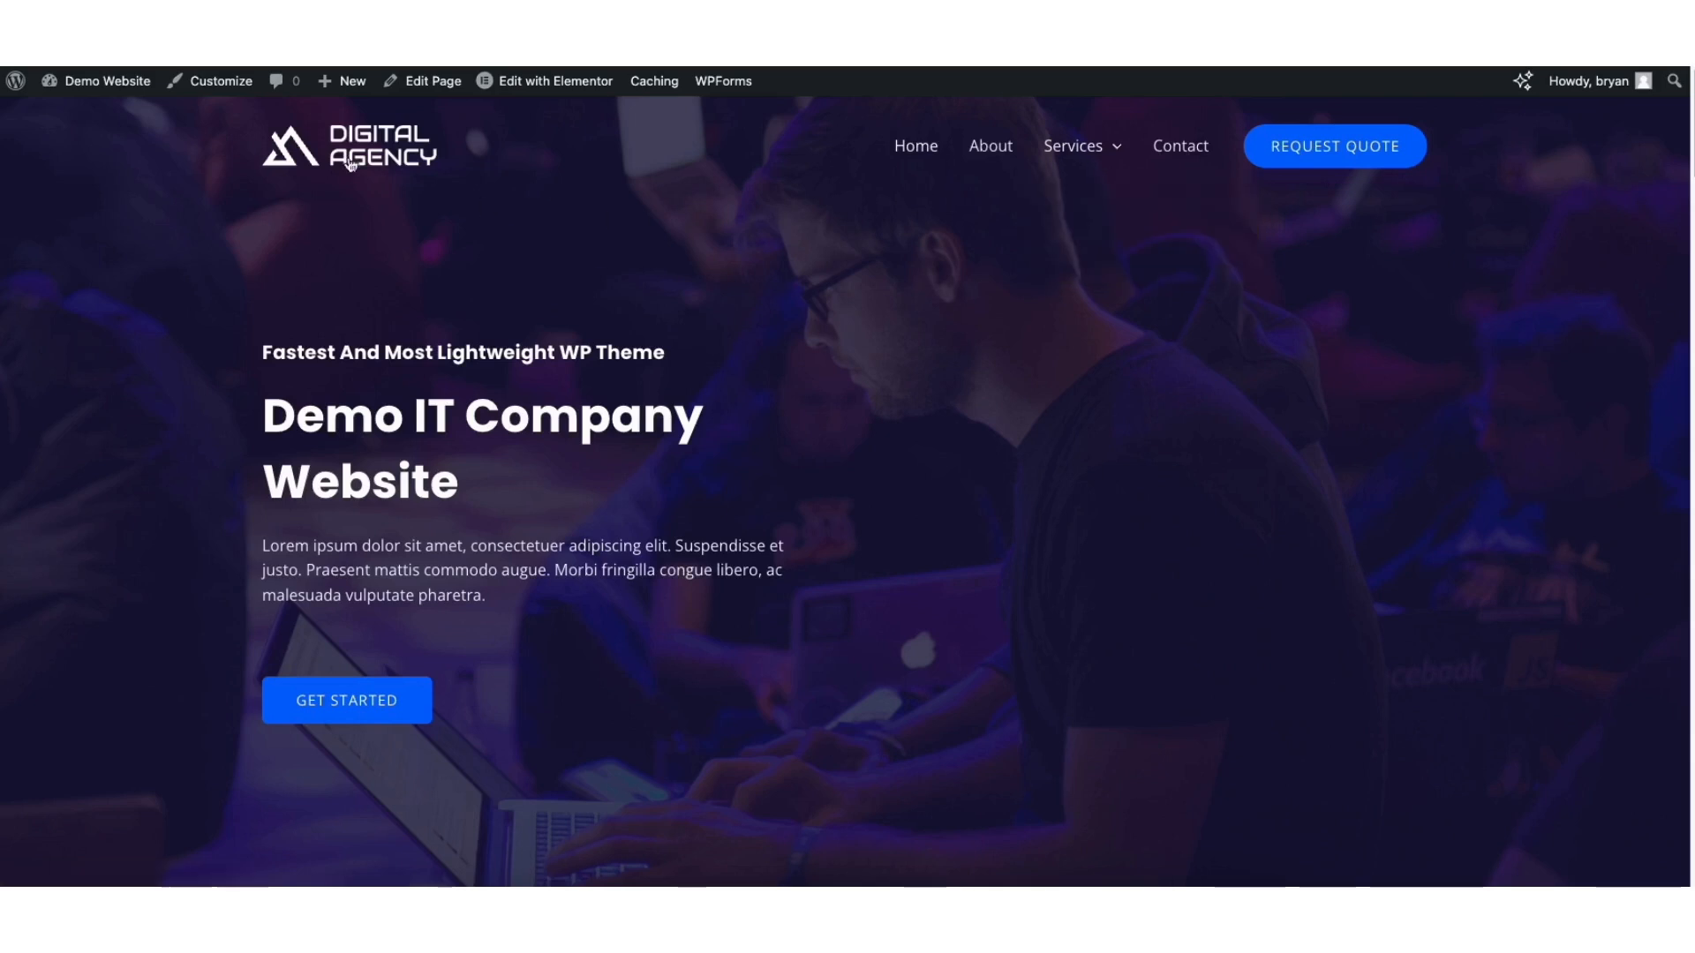
{"action": "left_click", "coordinate": [215, 82]}
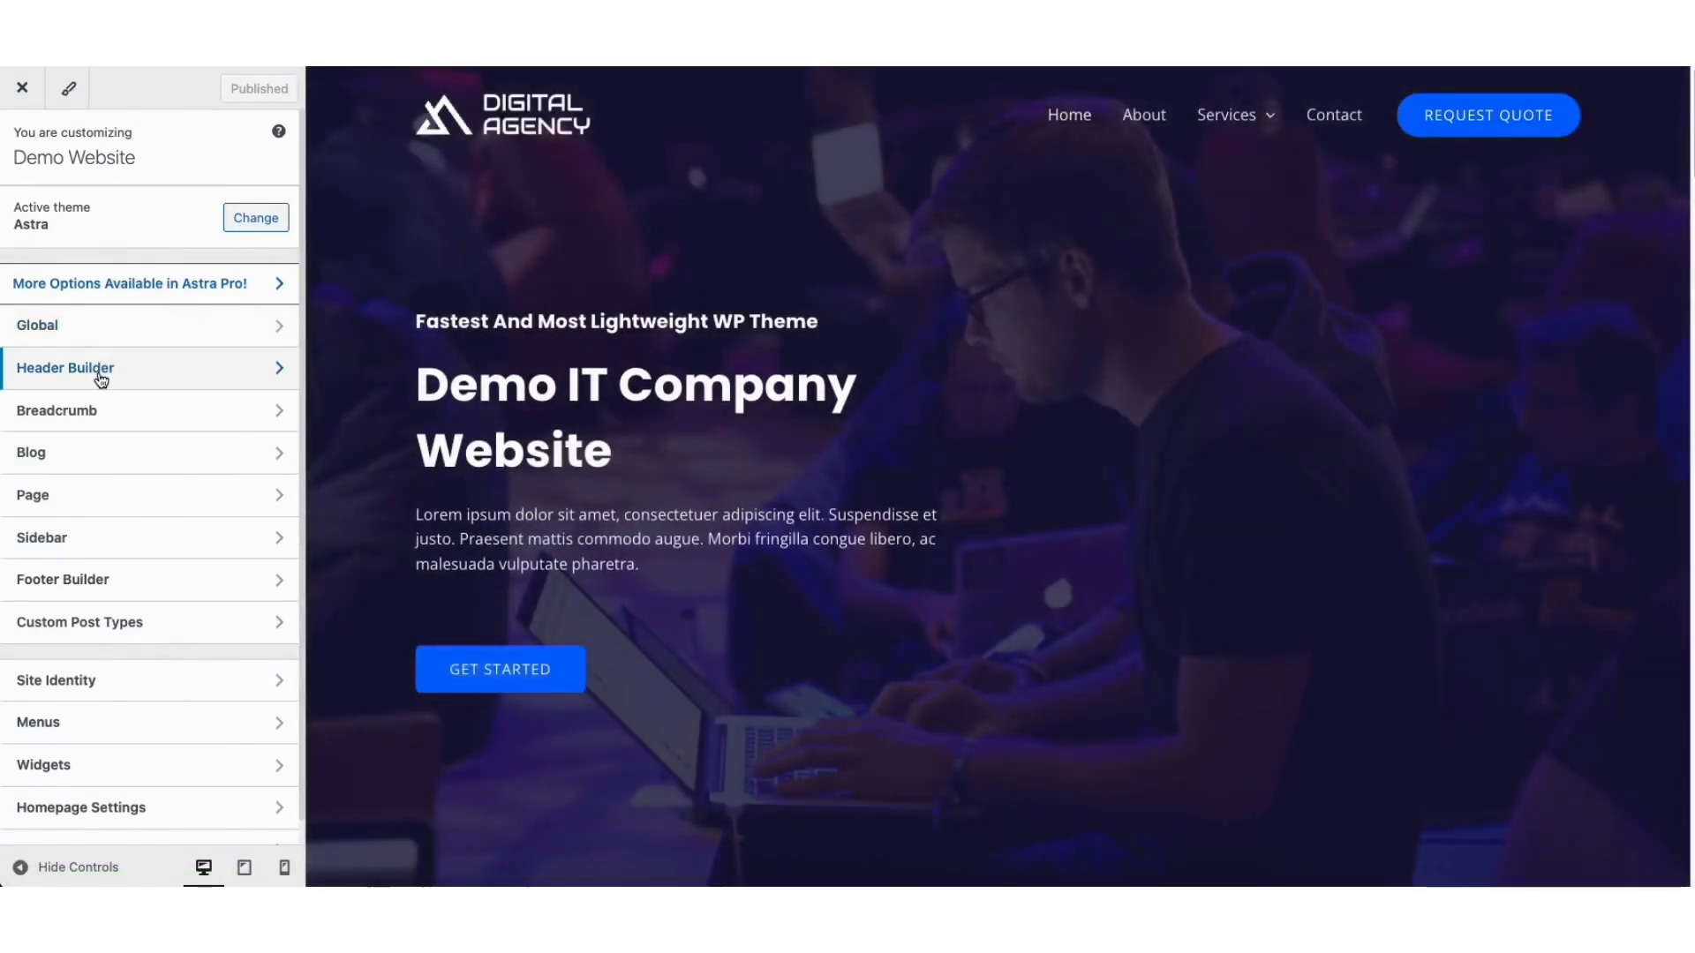
{"action": "left_click", "coordinate": [98, 369]}
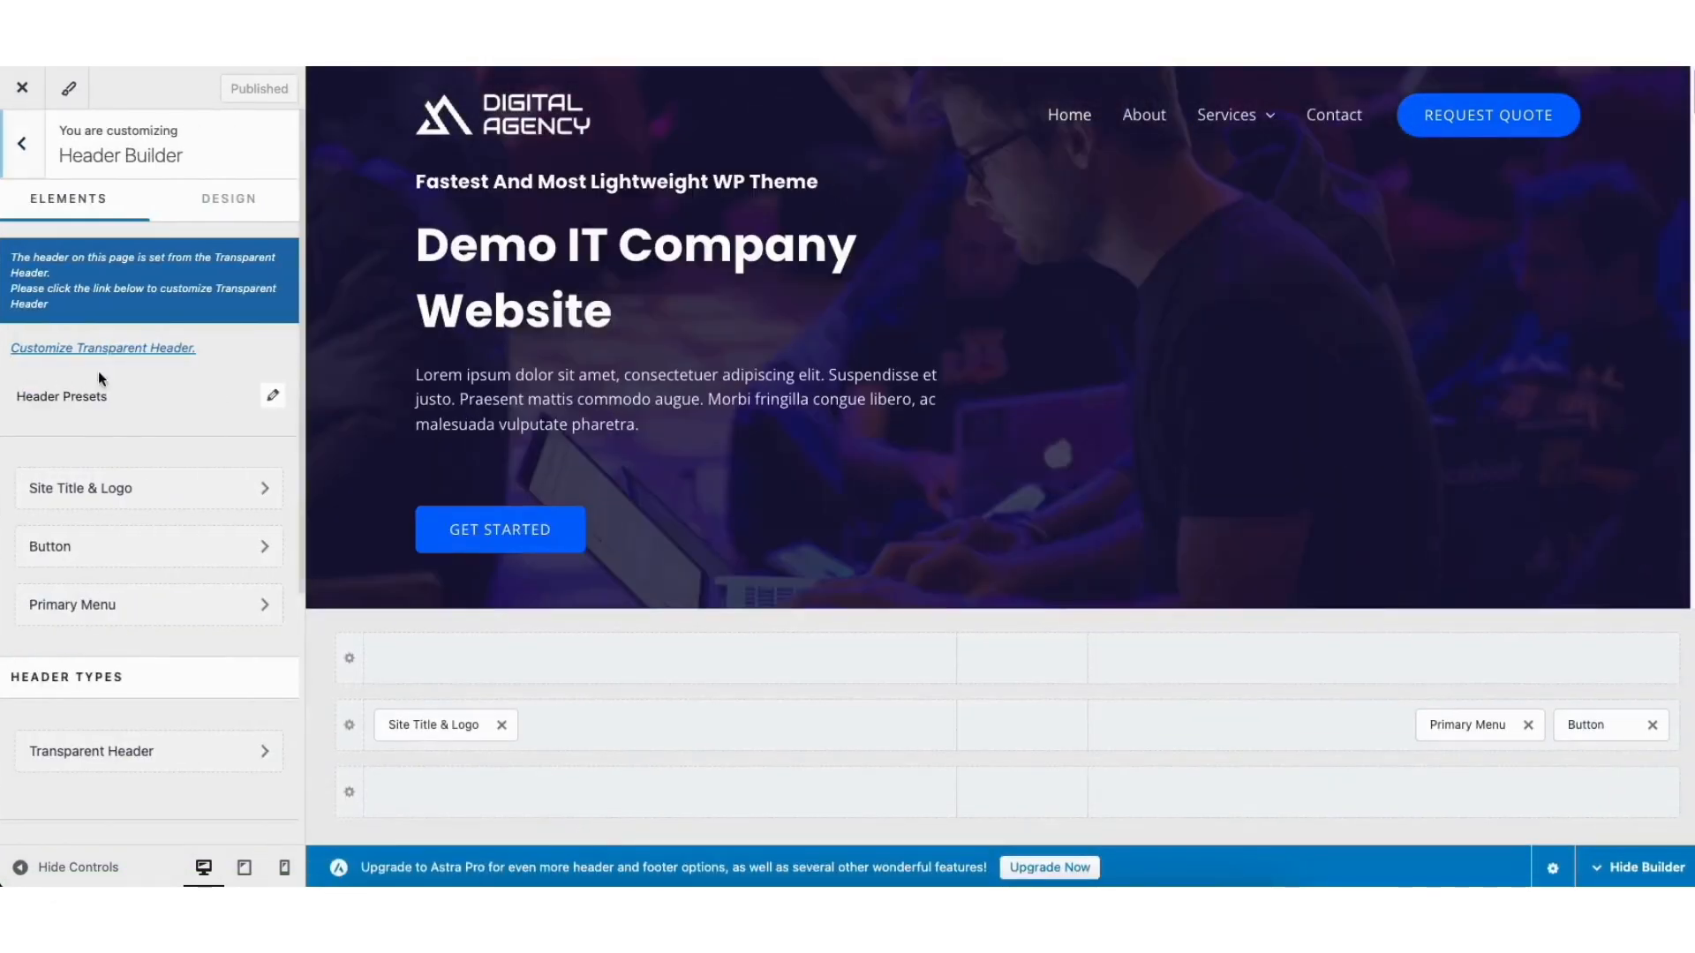
- Set the transparent header's submenu text and link color to dark #0F172A and preview it in the Services submenu
{"action": "left_click", "coordinate": [143, 757]}
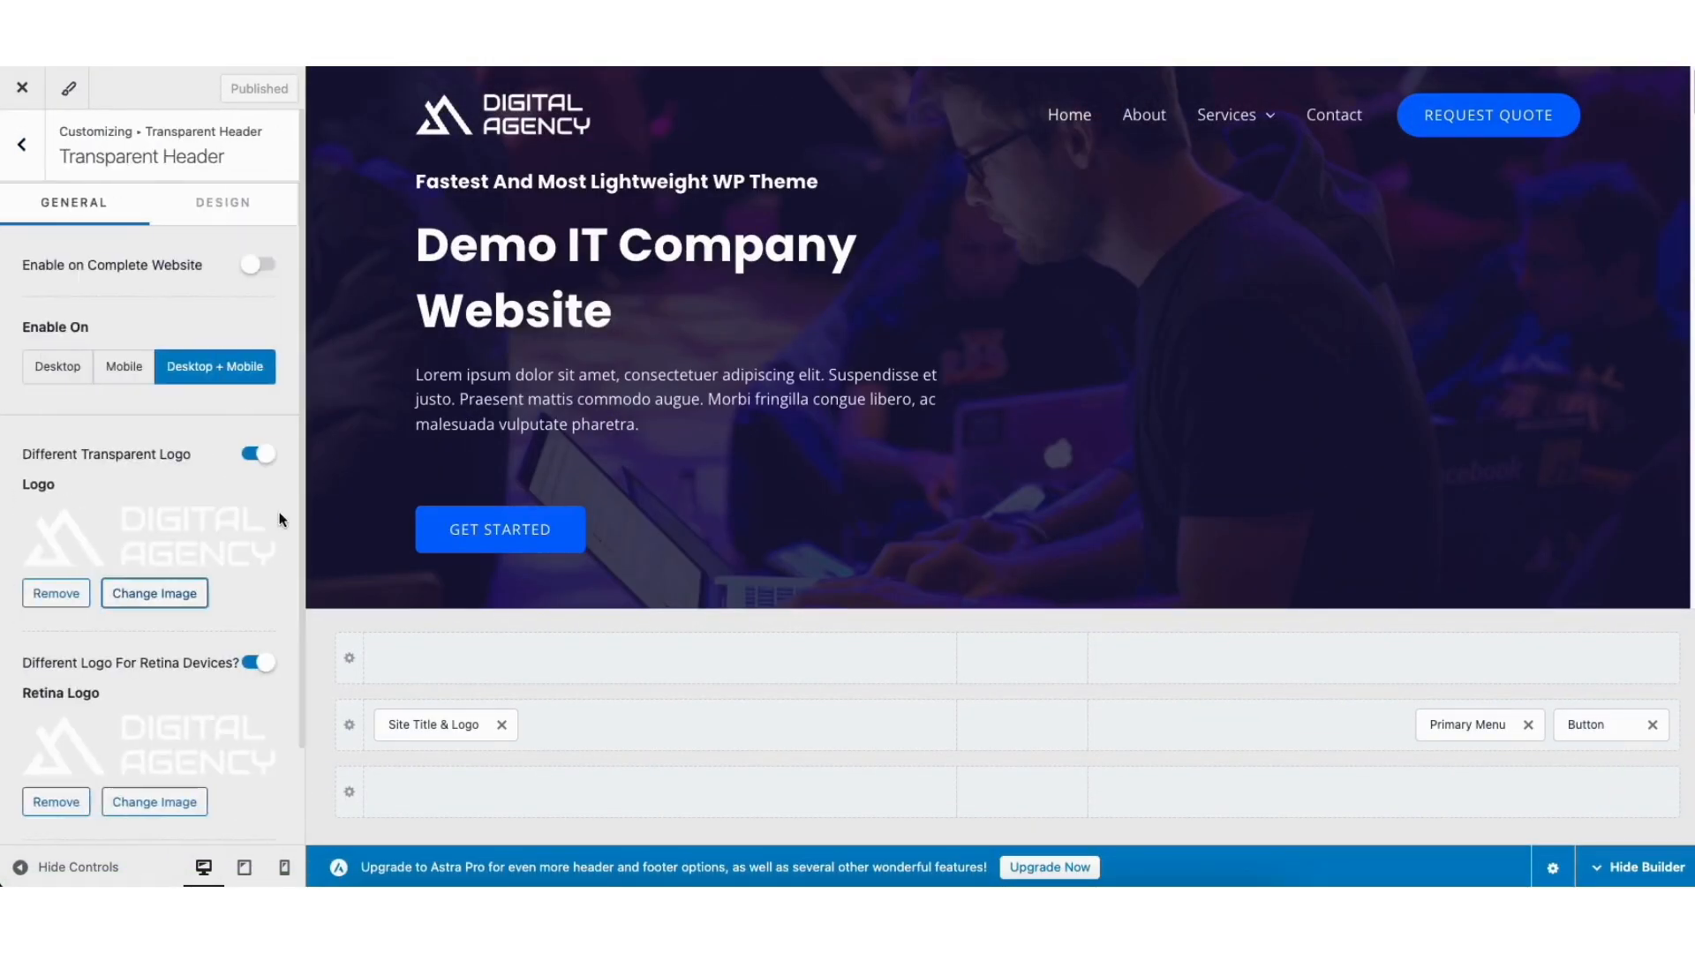
{"action": "left_click", "coordinate": [204, 206]}
{"action": "left_click_drag", "start_coordinate": [302, 357], "coordinate": [319, 573]}
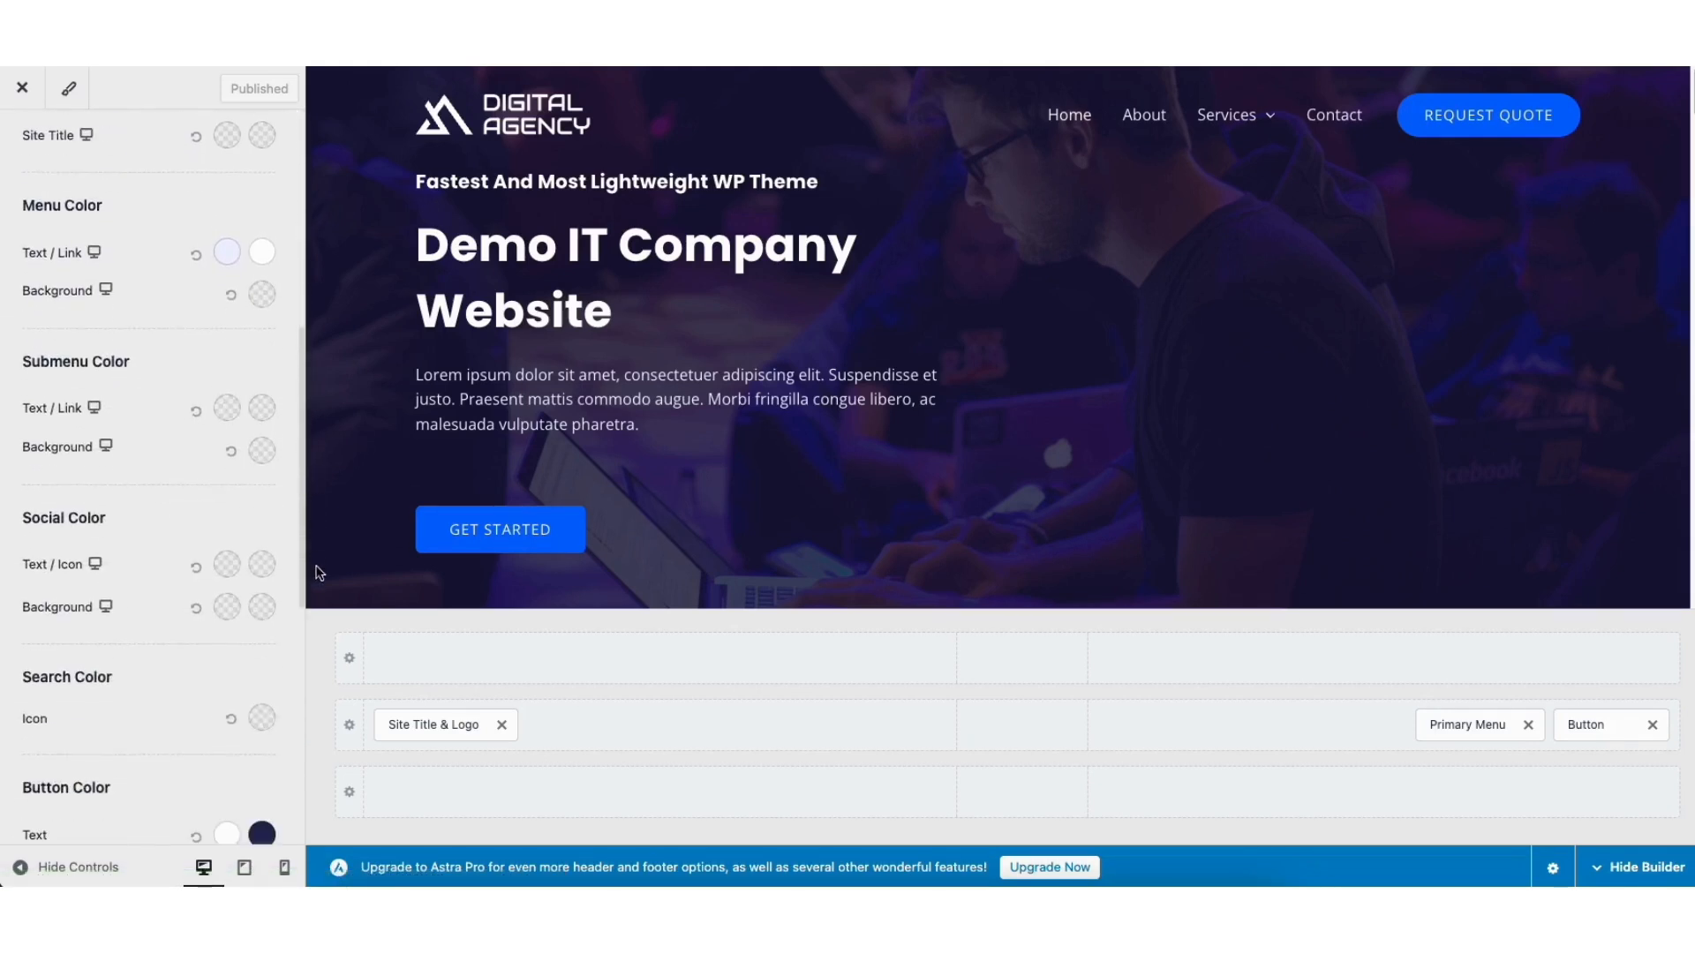
{"action": "left_click", "coordinate": [227, 410]}
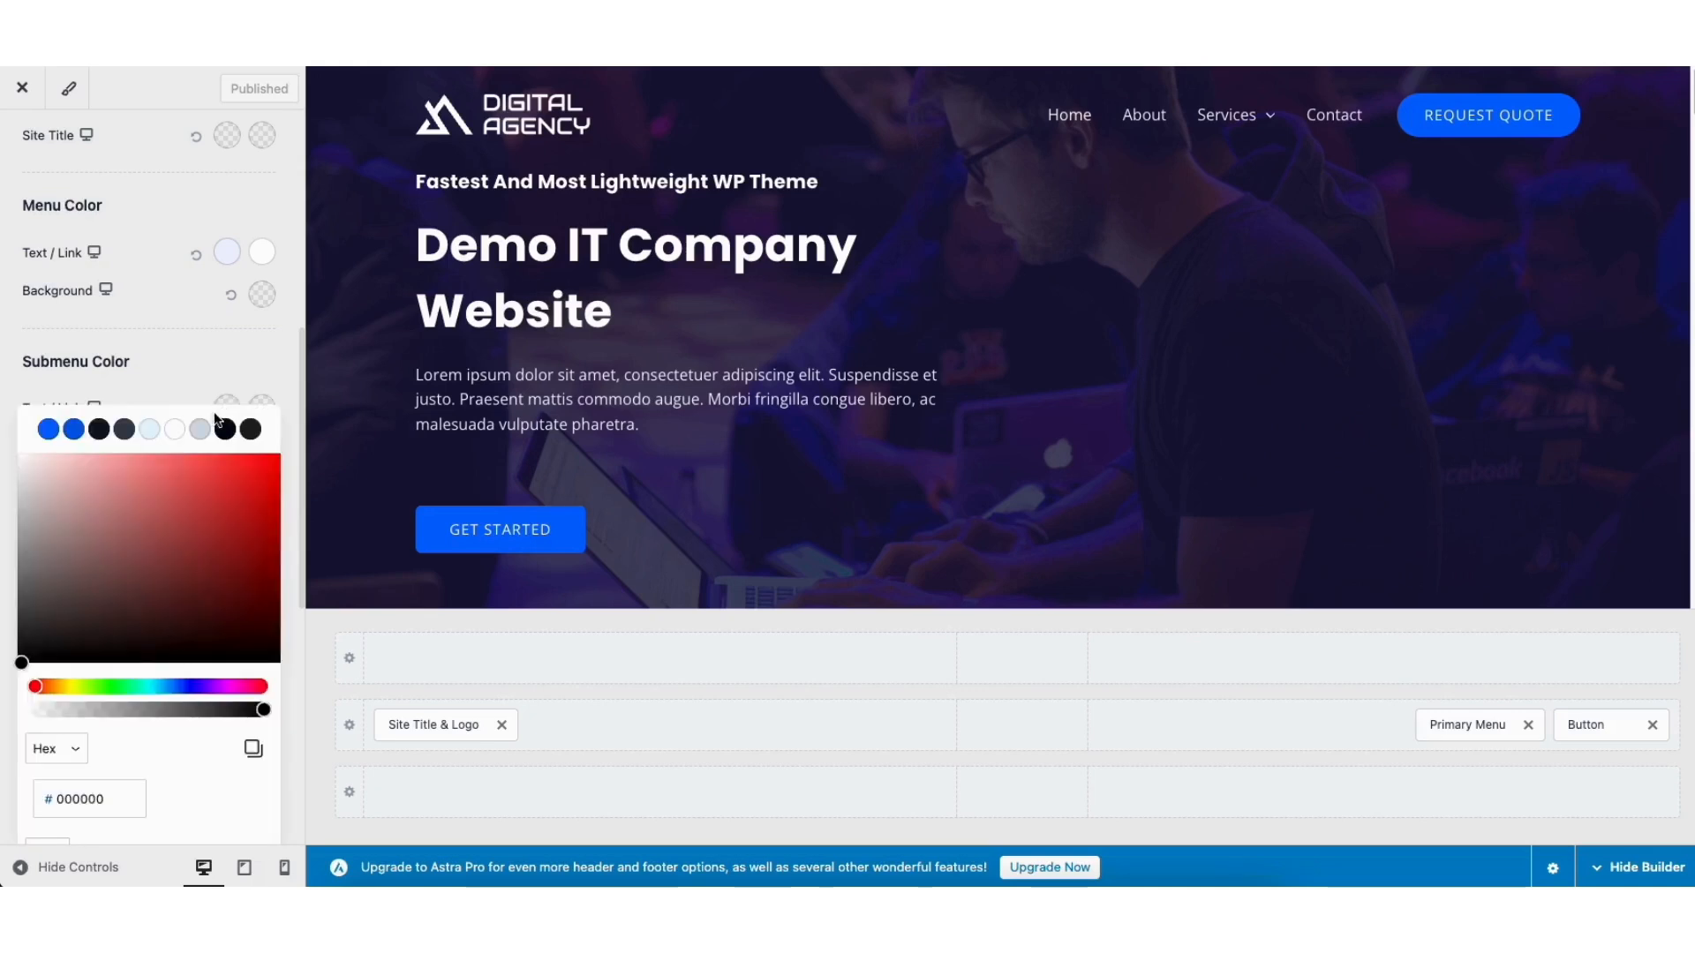
{"action": "left_click", "coordinate": [99, 429]}
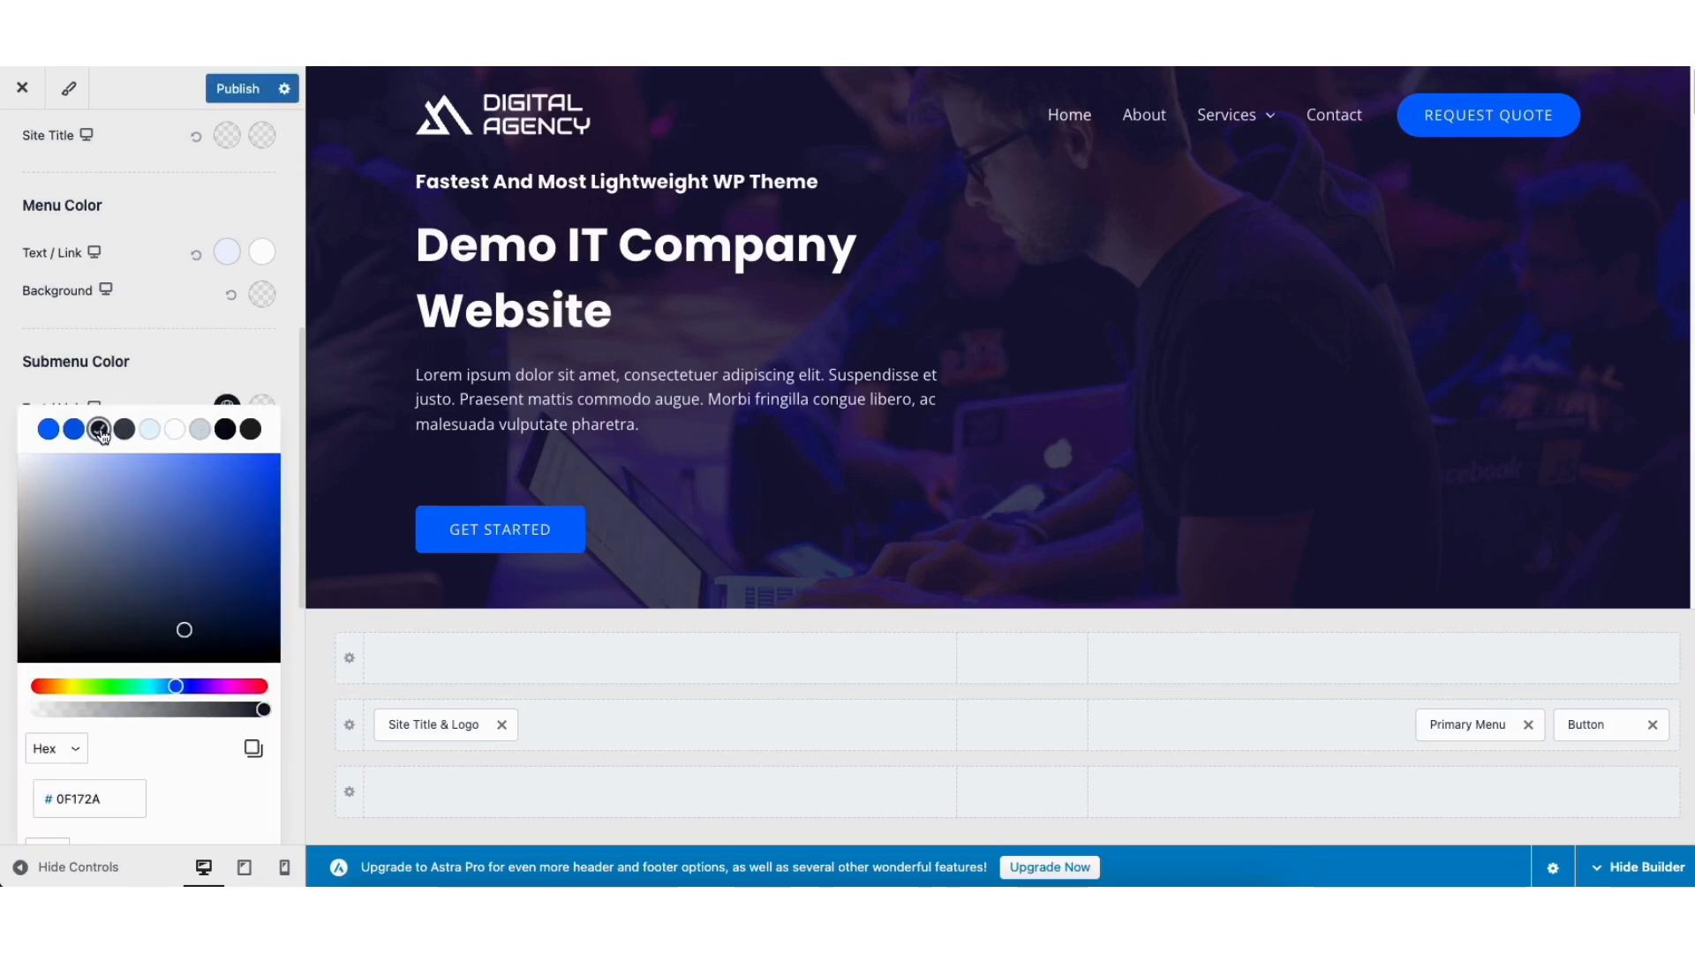
{"action": "mouse_move", "coordinate": [1209, 126]}
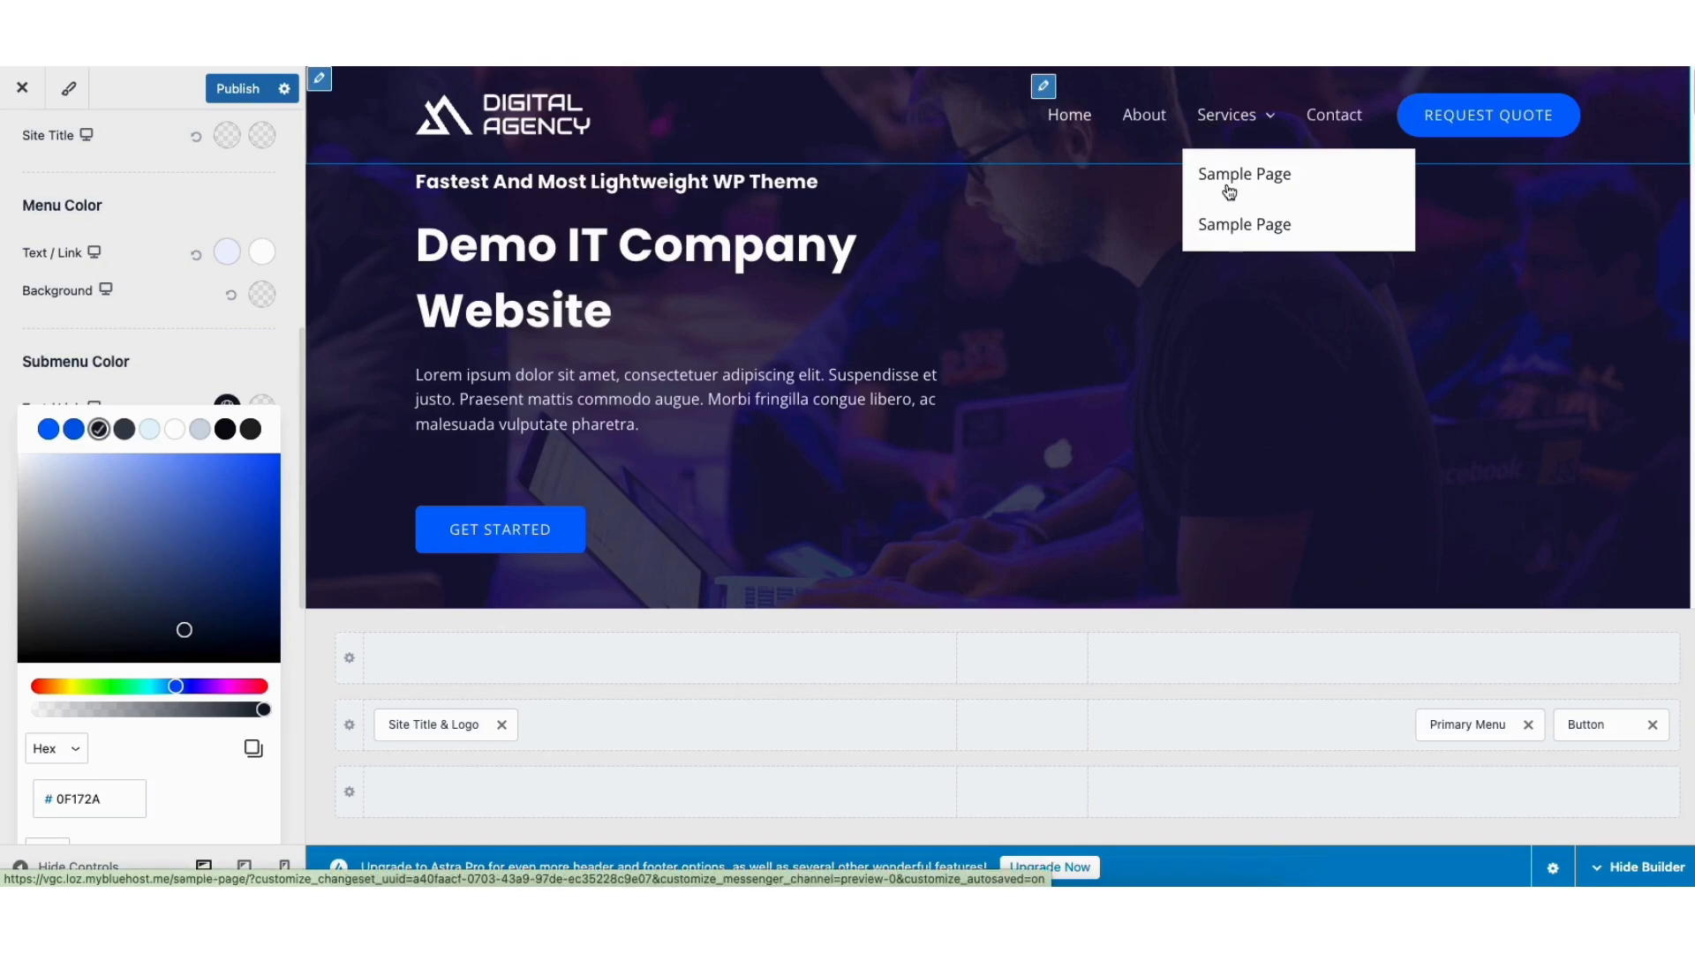
{"action": "left_click", "coordinate": [235, 360]}
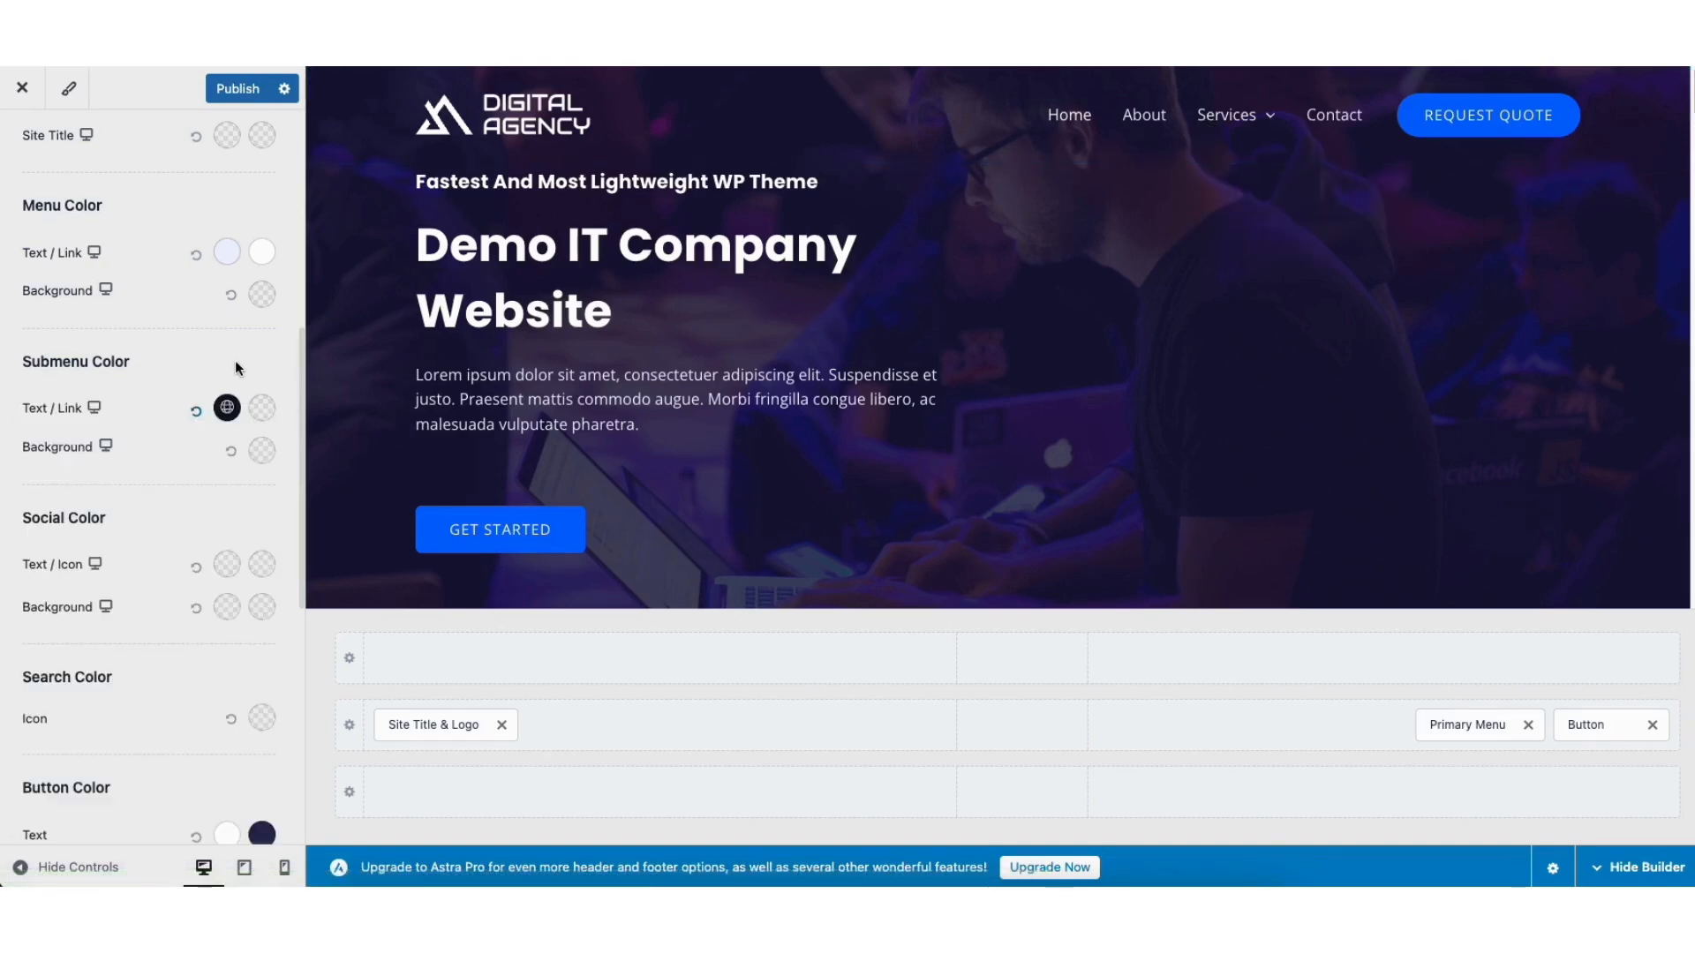
- Set the transparent header's submenu link hover color to blue #0067FF and preview it in the Services submenu
{"action": "left_click", "coordinate": [260, 409]}
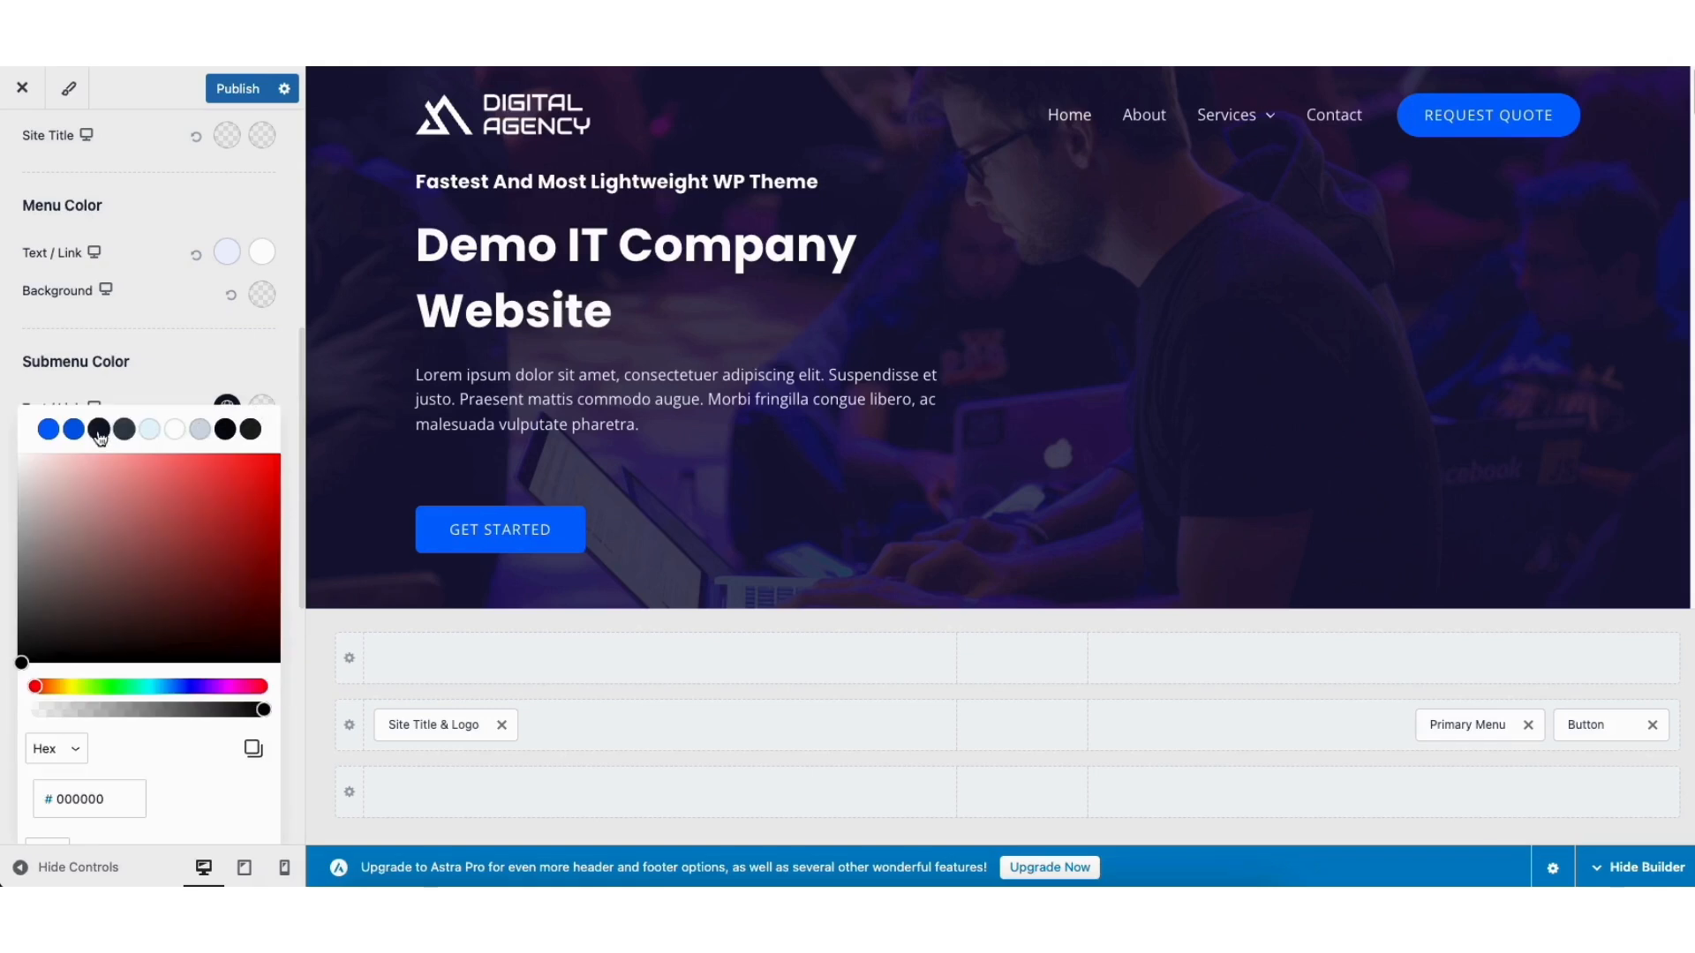
{"action": "left_click", "coordinate": [49, 429]}
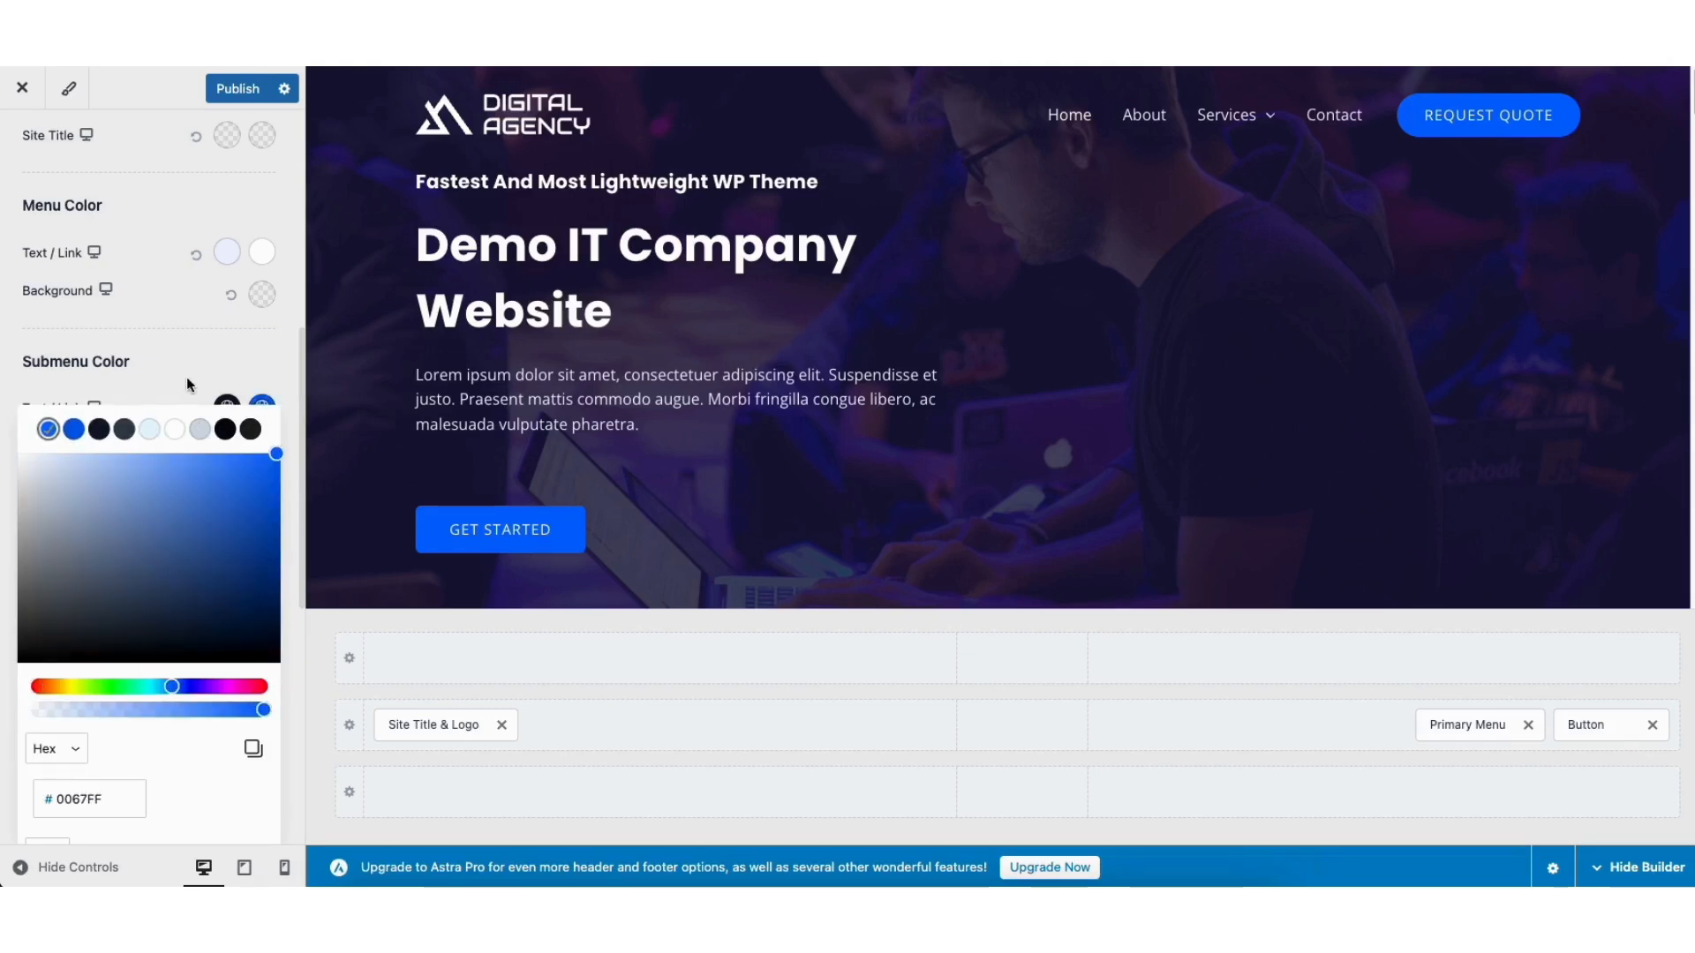
{"action": "mouse_move", "coordinate": [1216, 116]}
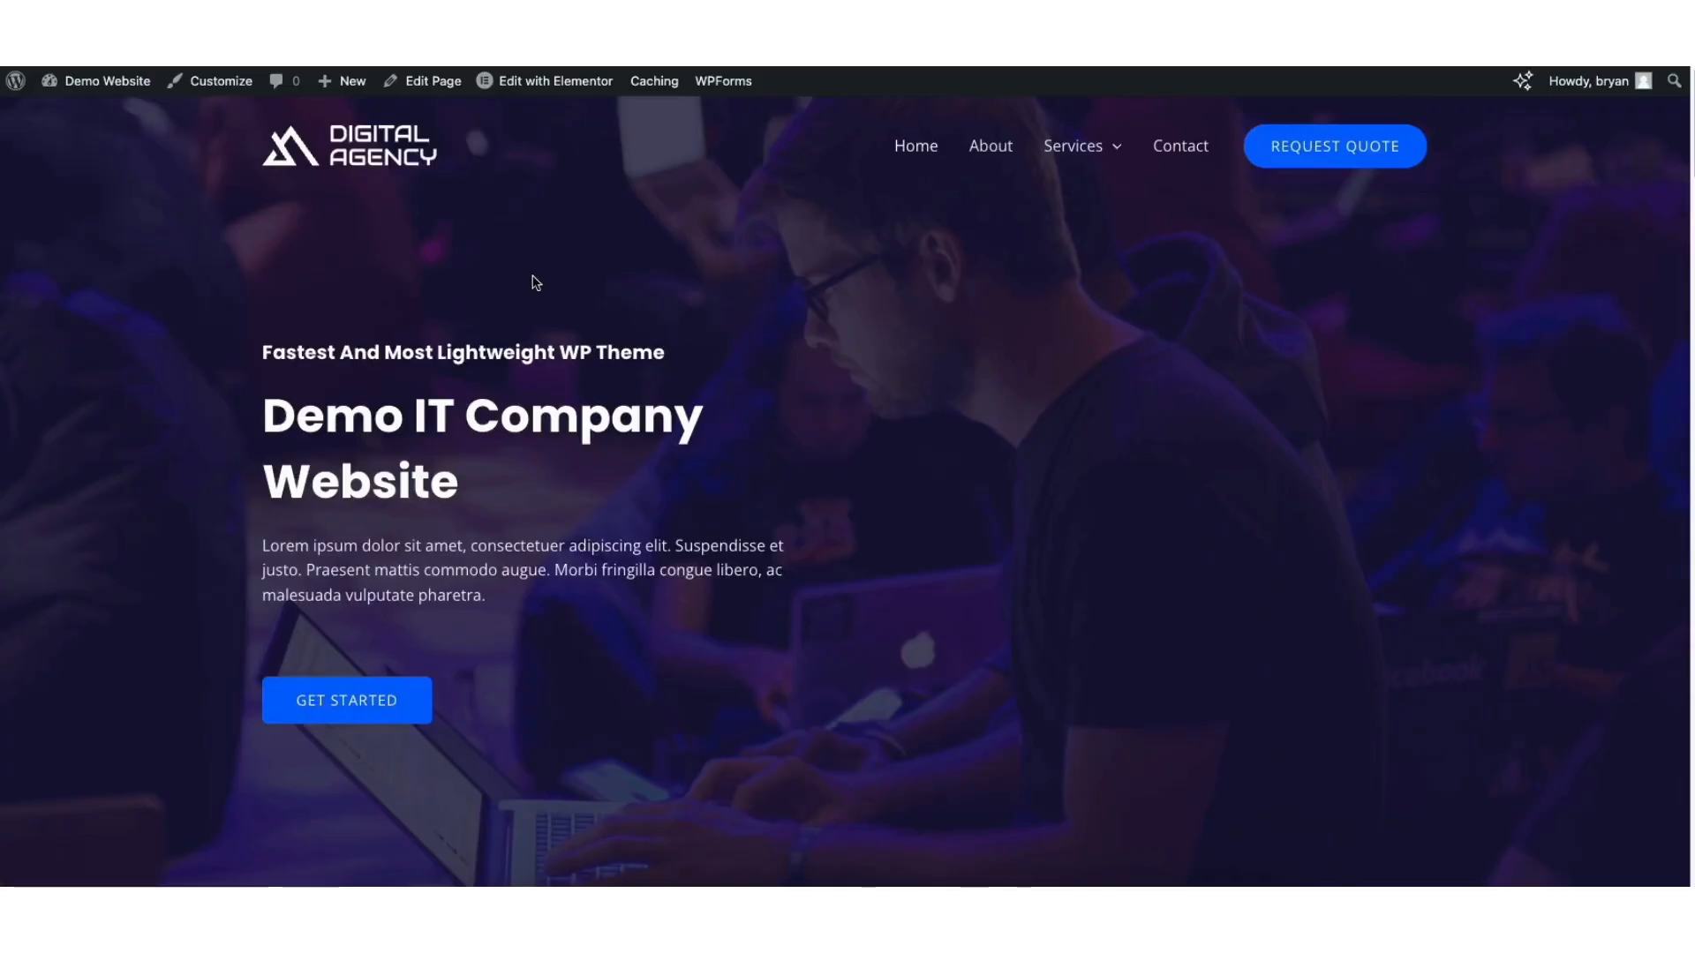
- Open the Footer Builder in the theme customizer and review Widget 1's text content, addable blocks and design settings
{"action": "left_click", "coordinate": [221, 89]}
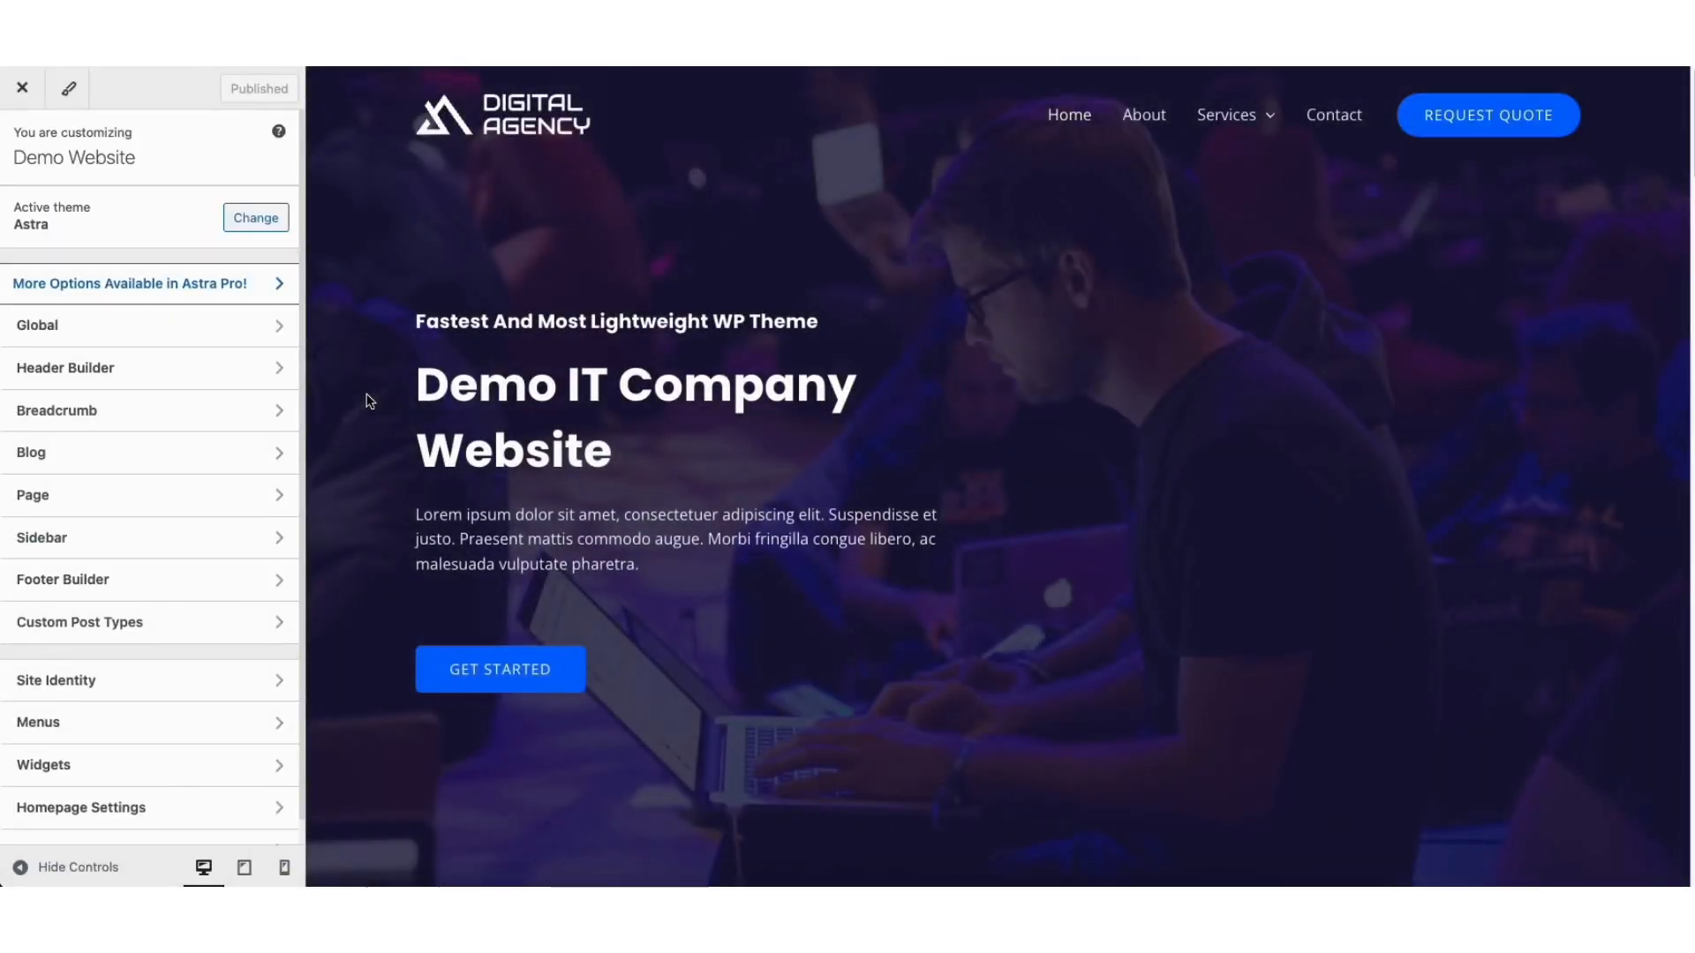
{"action": "left_click", "coordinate": [138, 588]}
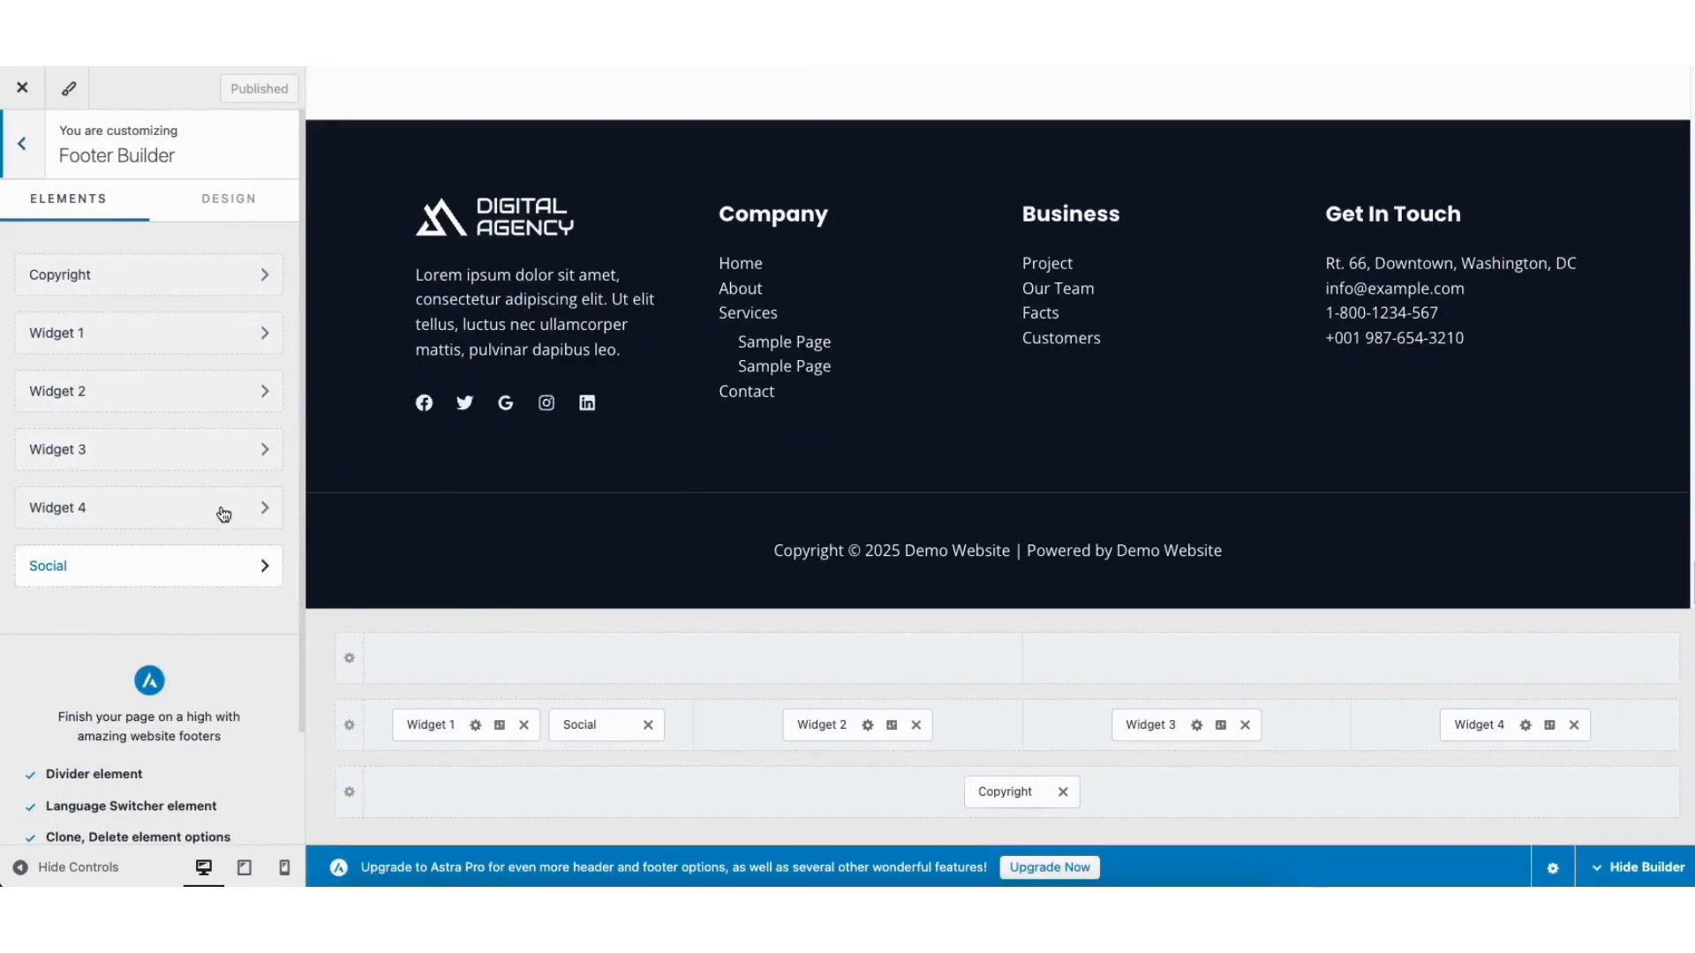
{"action": "left_click", "coordinate": [427, 216]}
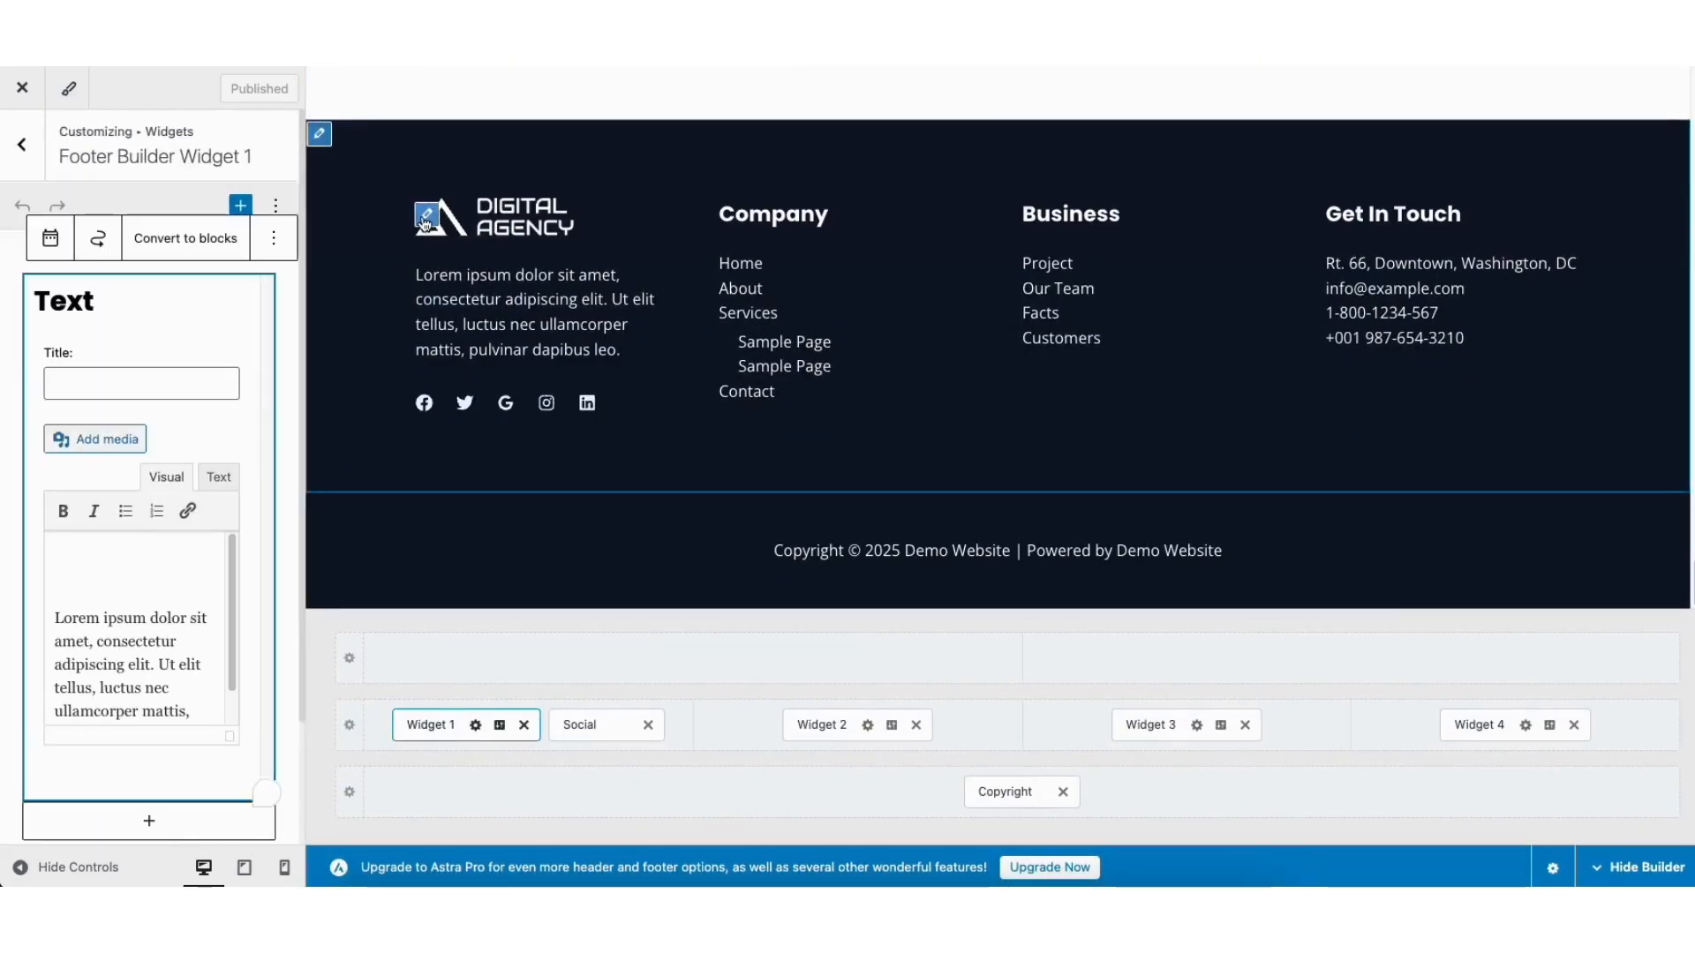
{"action": "left_click_drag", "start_coordinate": [72, 617], "coordinate": [140, 668]}
{"action": "left_click_drag", "start_coordinate": [235, 609], "coordinate": [236, 648]}
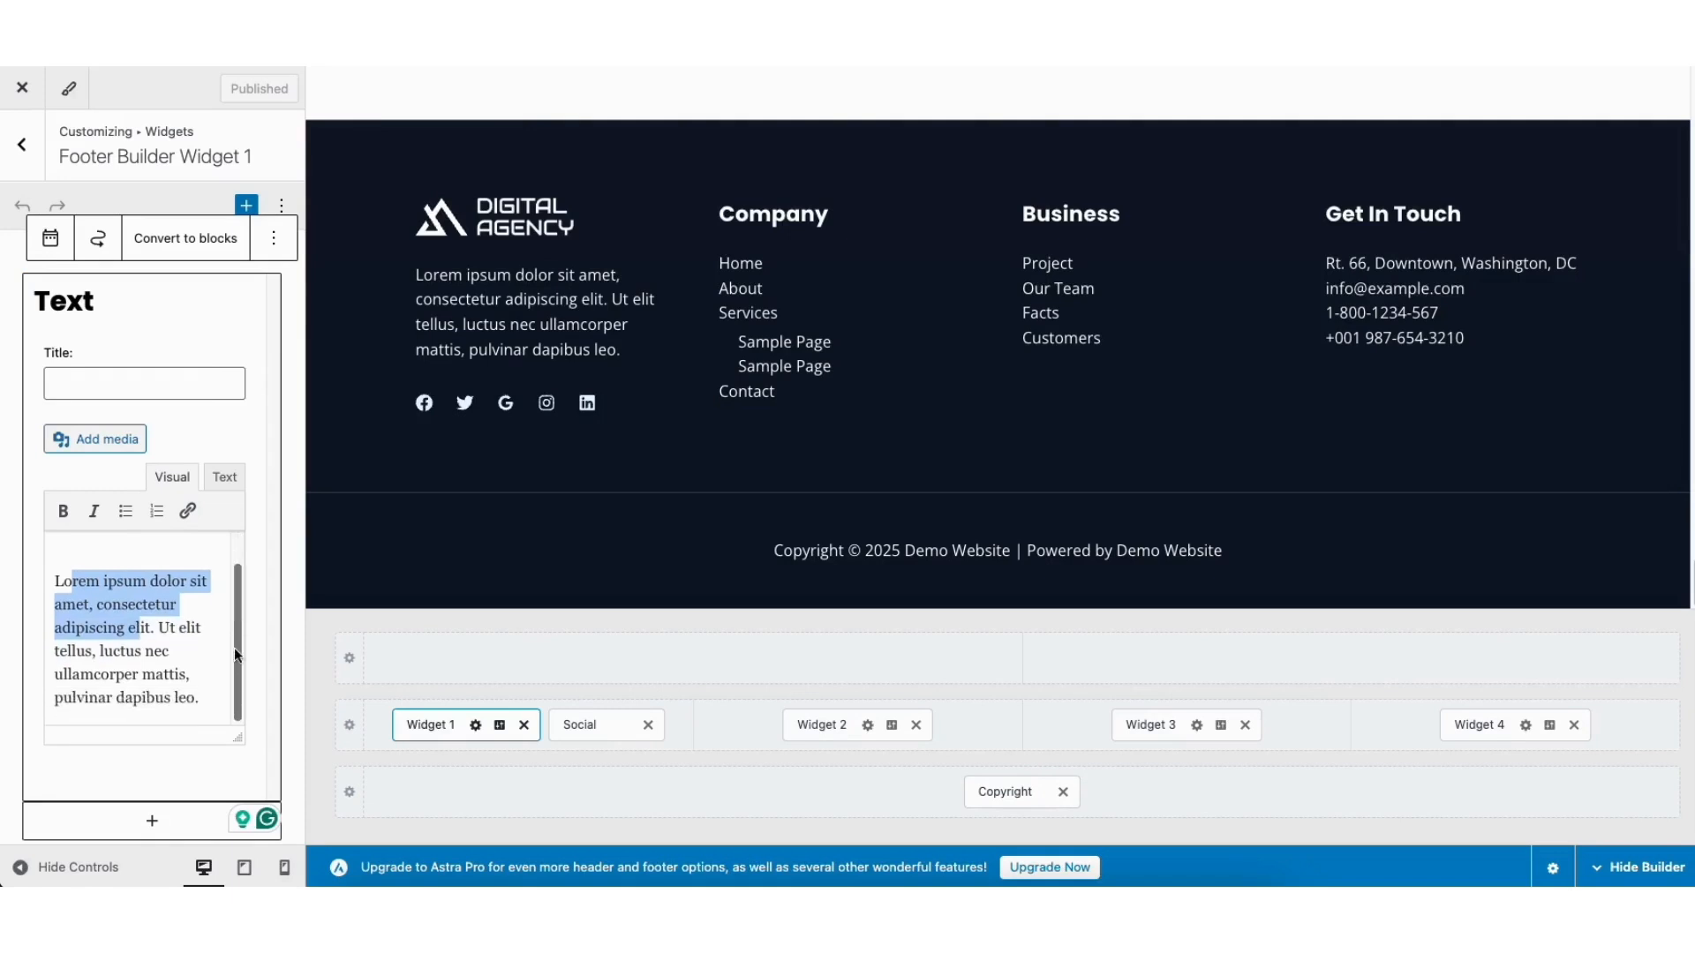
{"action": "left_click", "coordinate": [129, 824]}
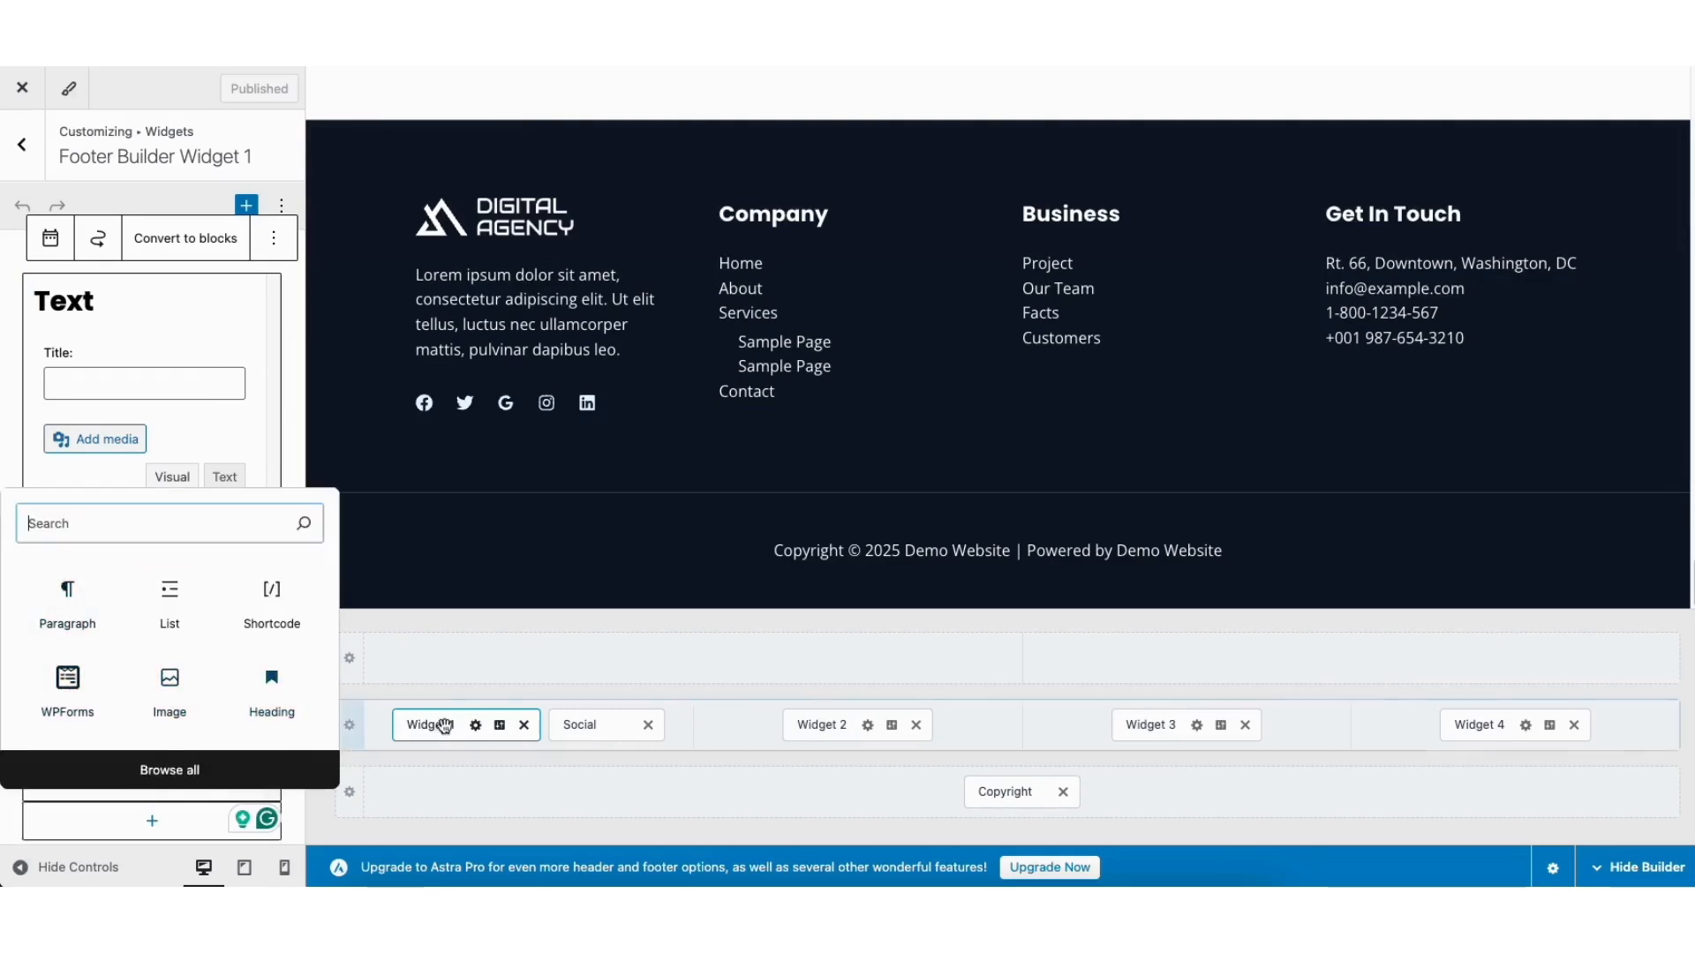
{"action": "left_click", "coordinate": [499, 725]}
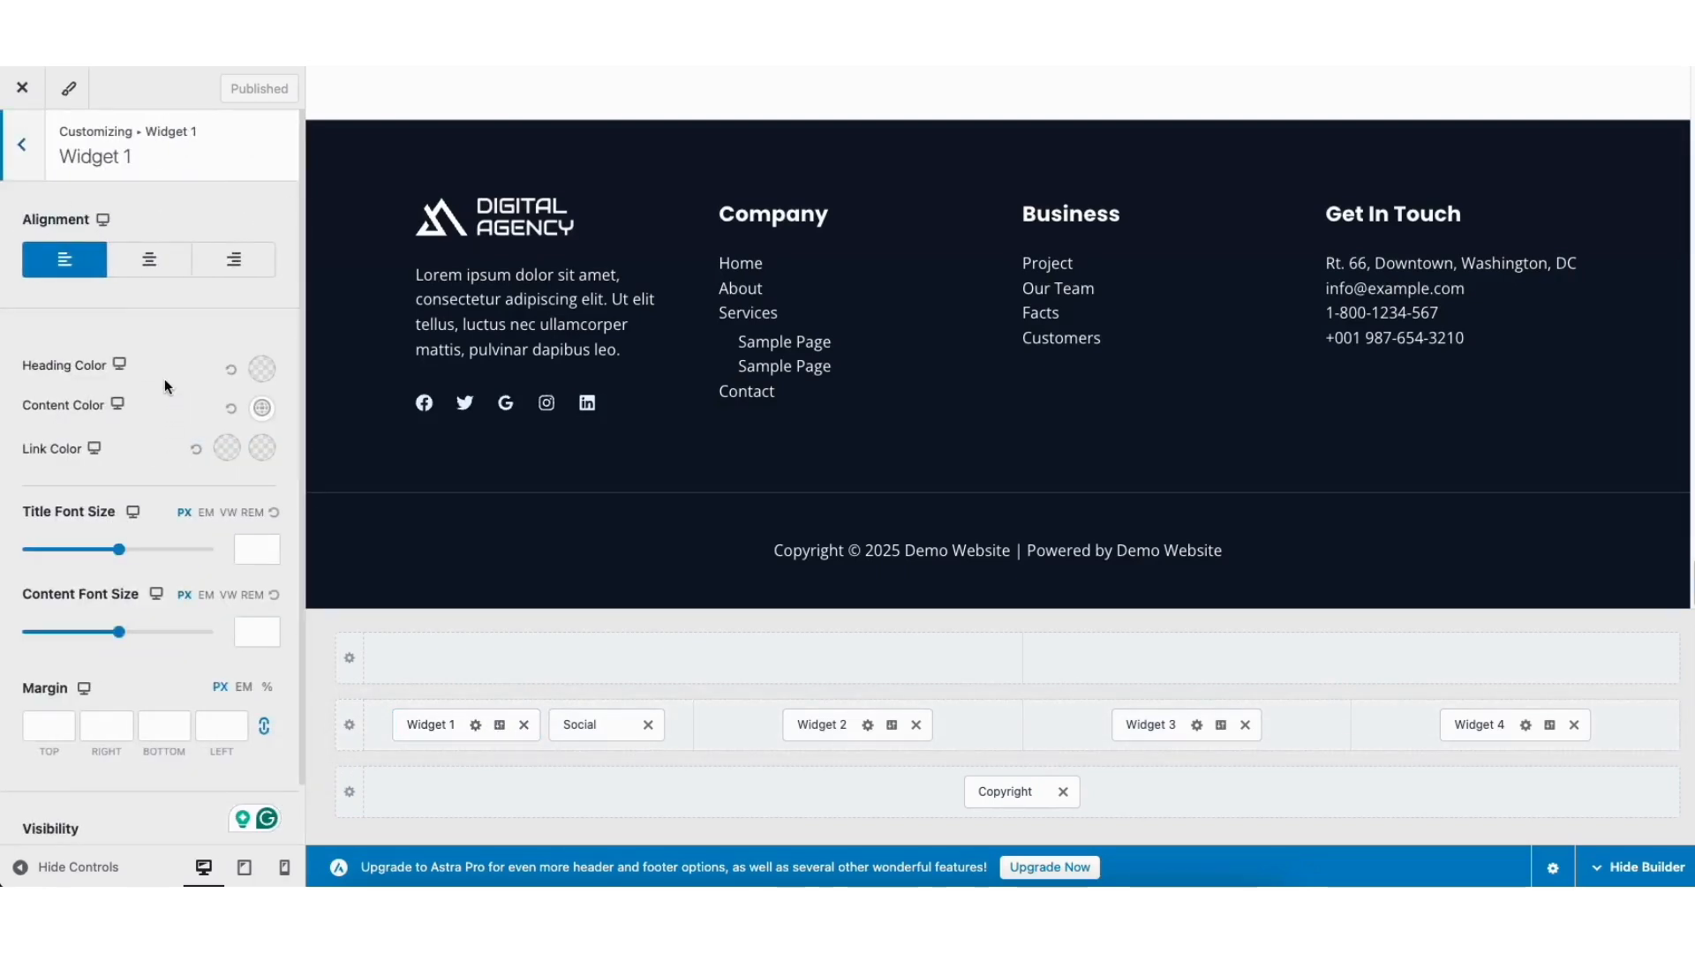
- Examine the primary footer's column and layout options and the elements that can be inserted into the upper footer row
{"action": "left_click", "coordinate": [321, 135]}
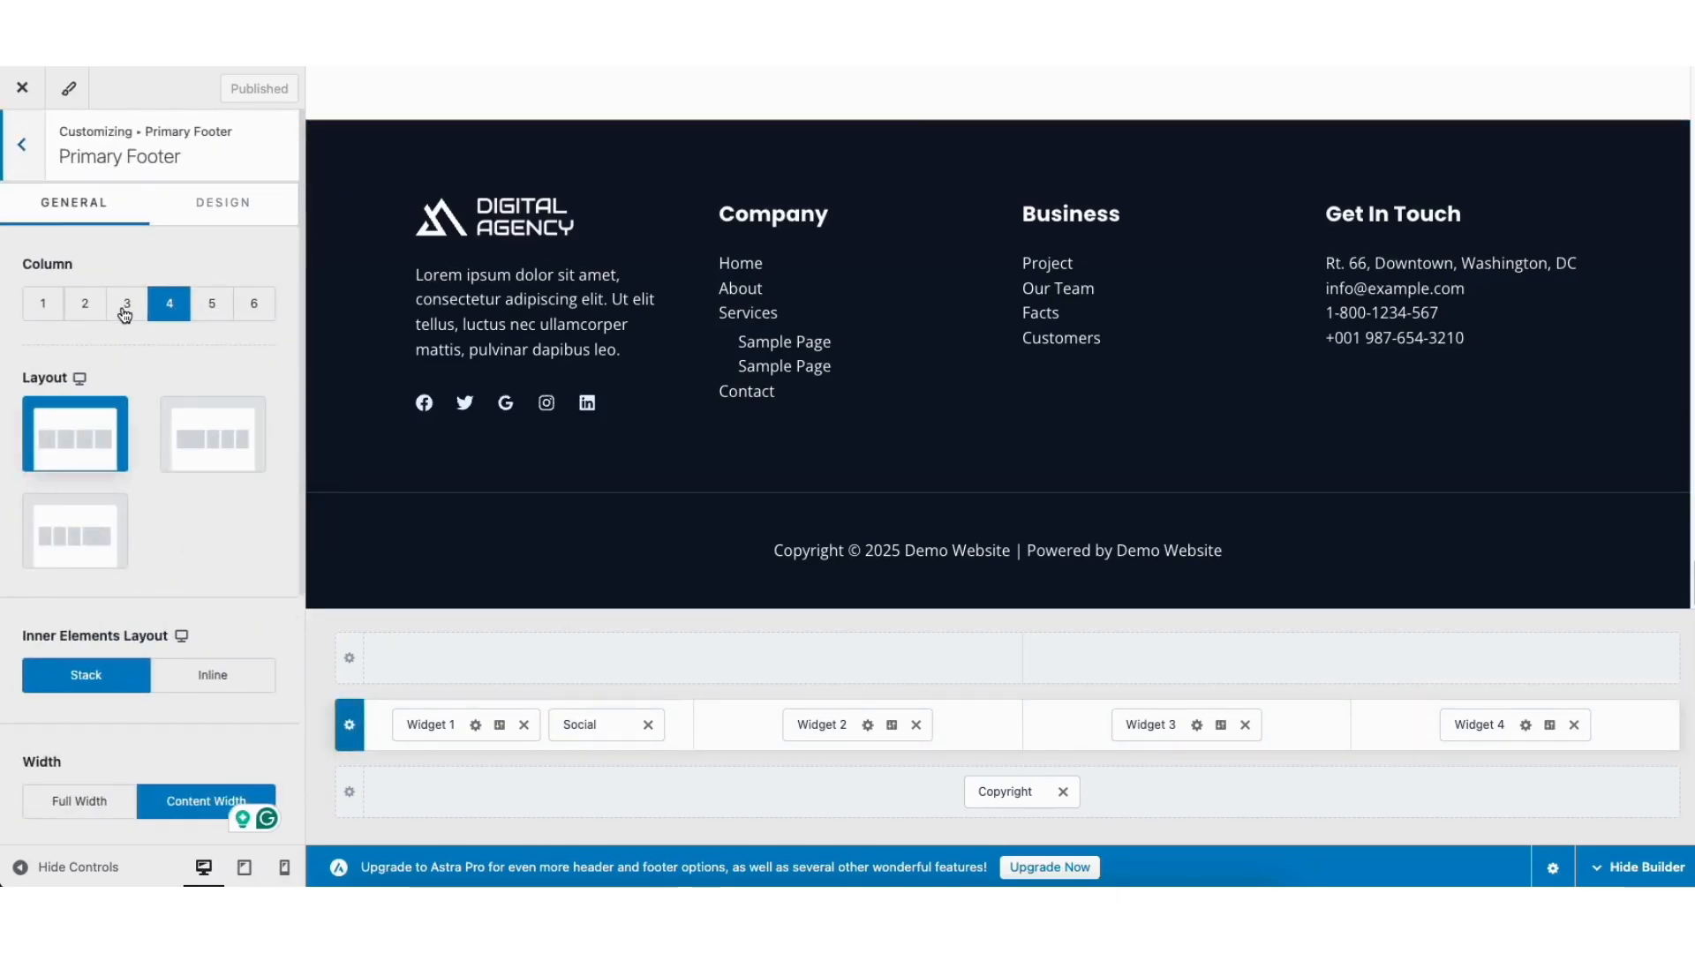
{"action": "left_click", "coordinate": [693, 659]}
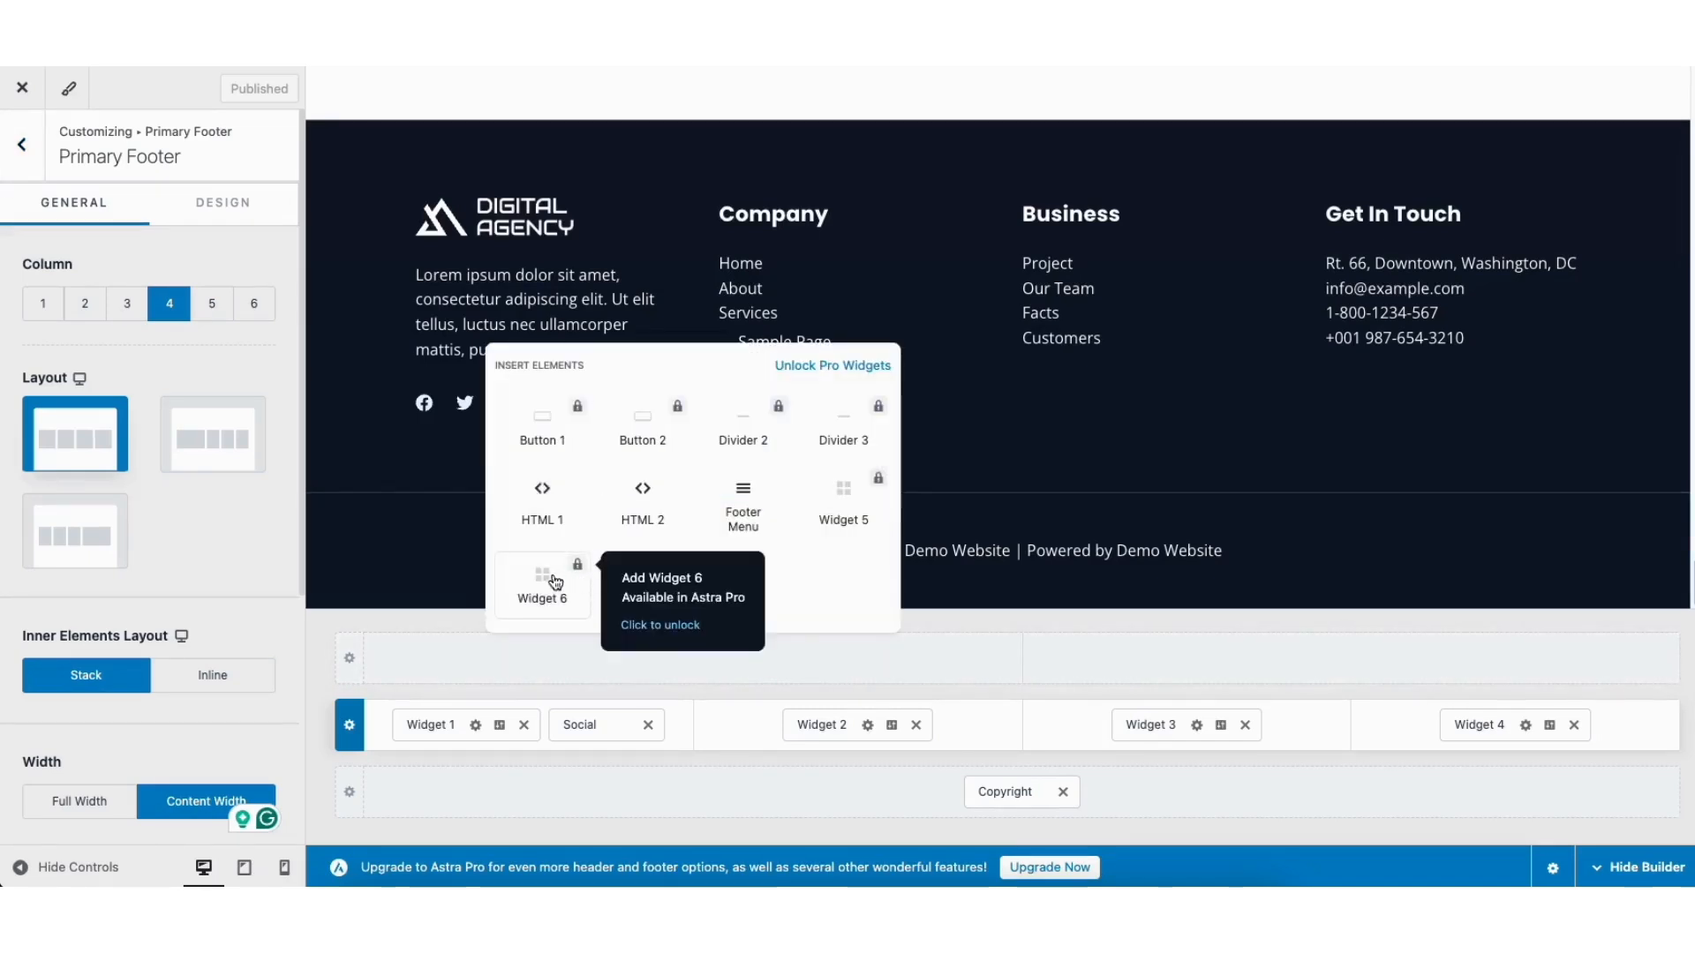
{"action": "left_click", "coordinate": [972, 618]}
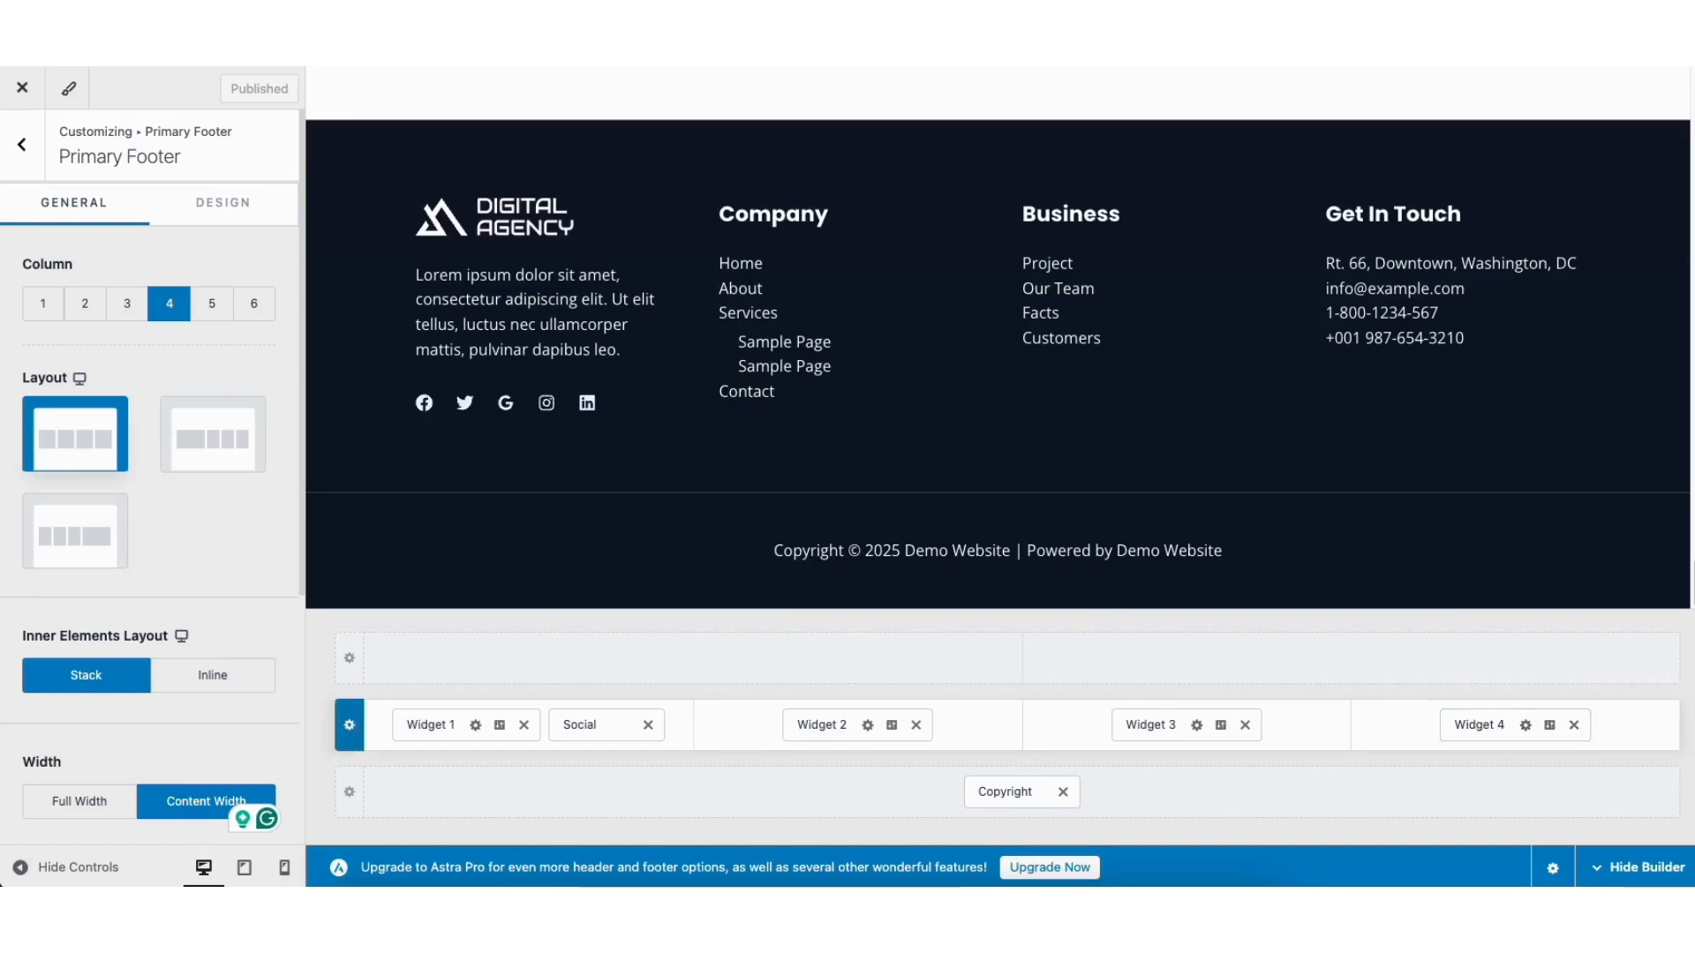
- Open the header's Request Quote button settings and remove the button from the primary header row
{"action": "scroll", "coordinate": [998, 336], "scroll_direction": "up", "scroll_amount": 15}
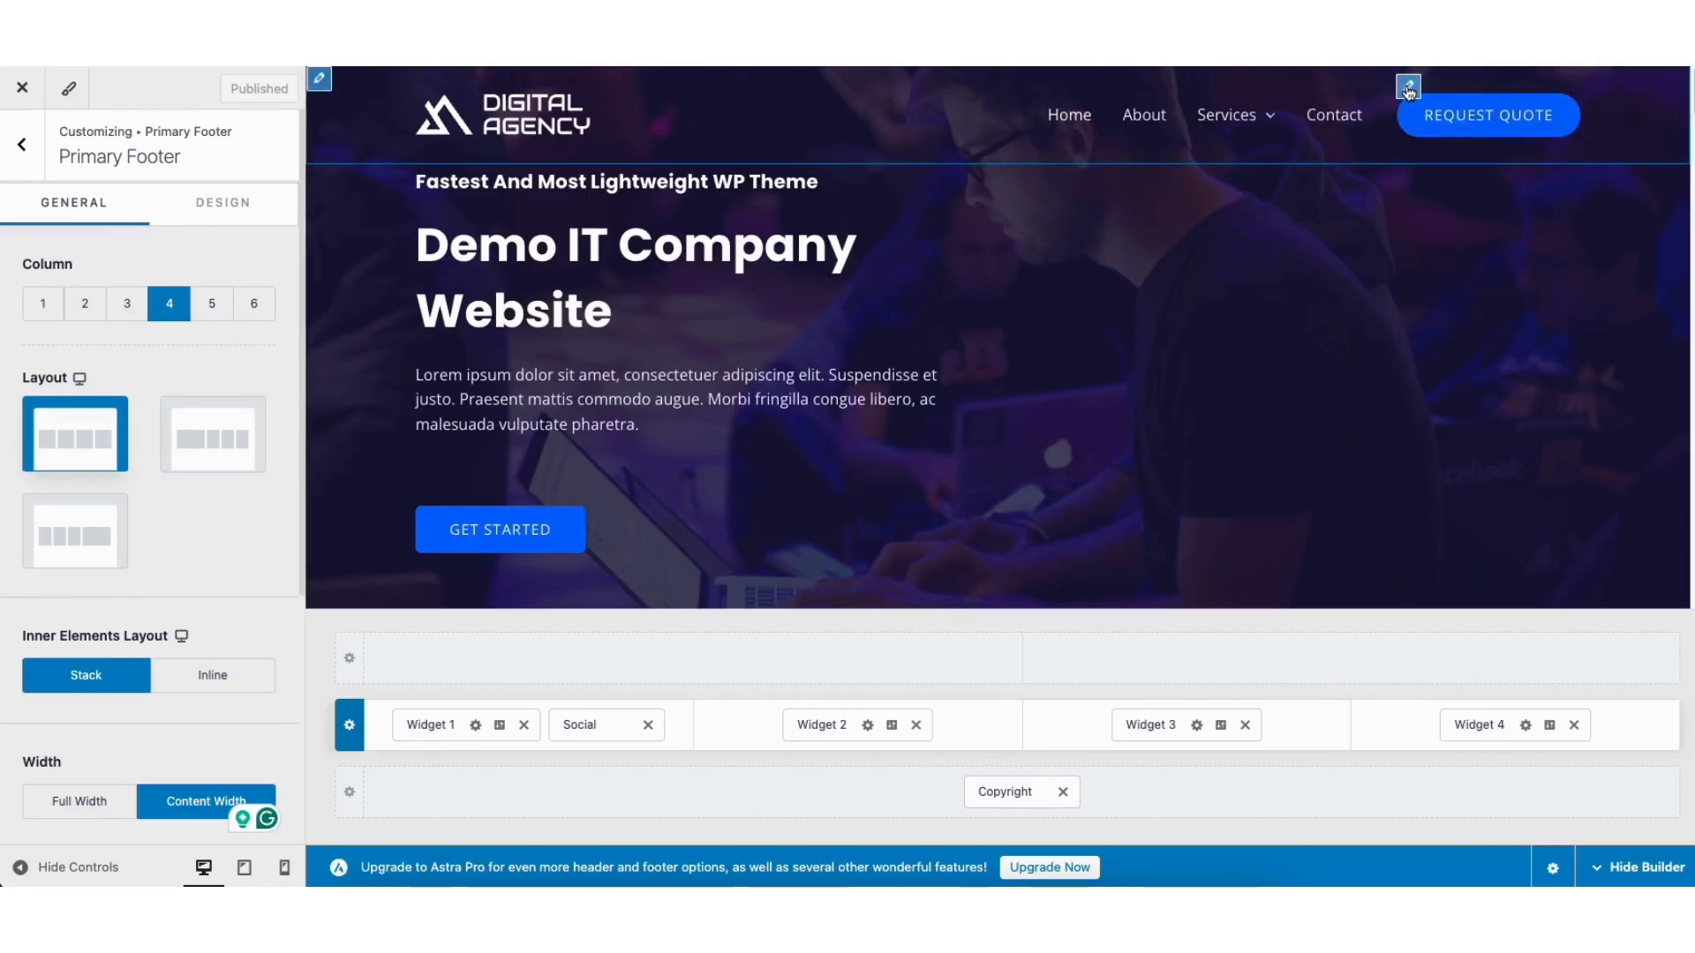
{"action": "left_click", "coordinate": [1409, 88]}
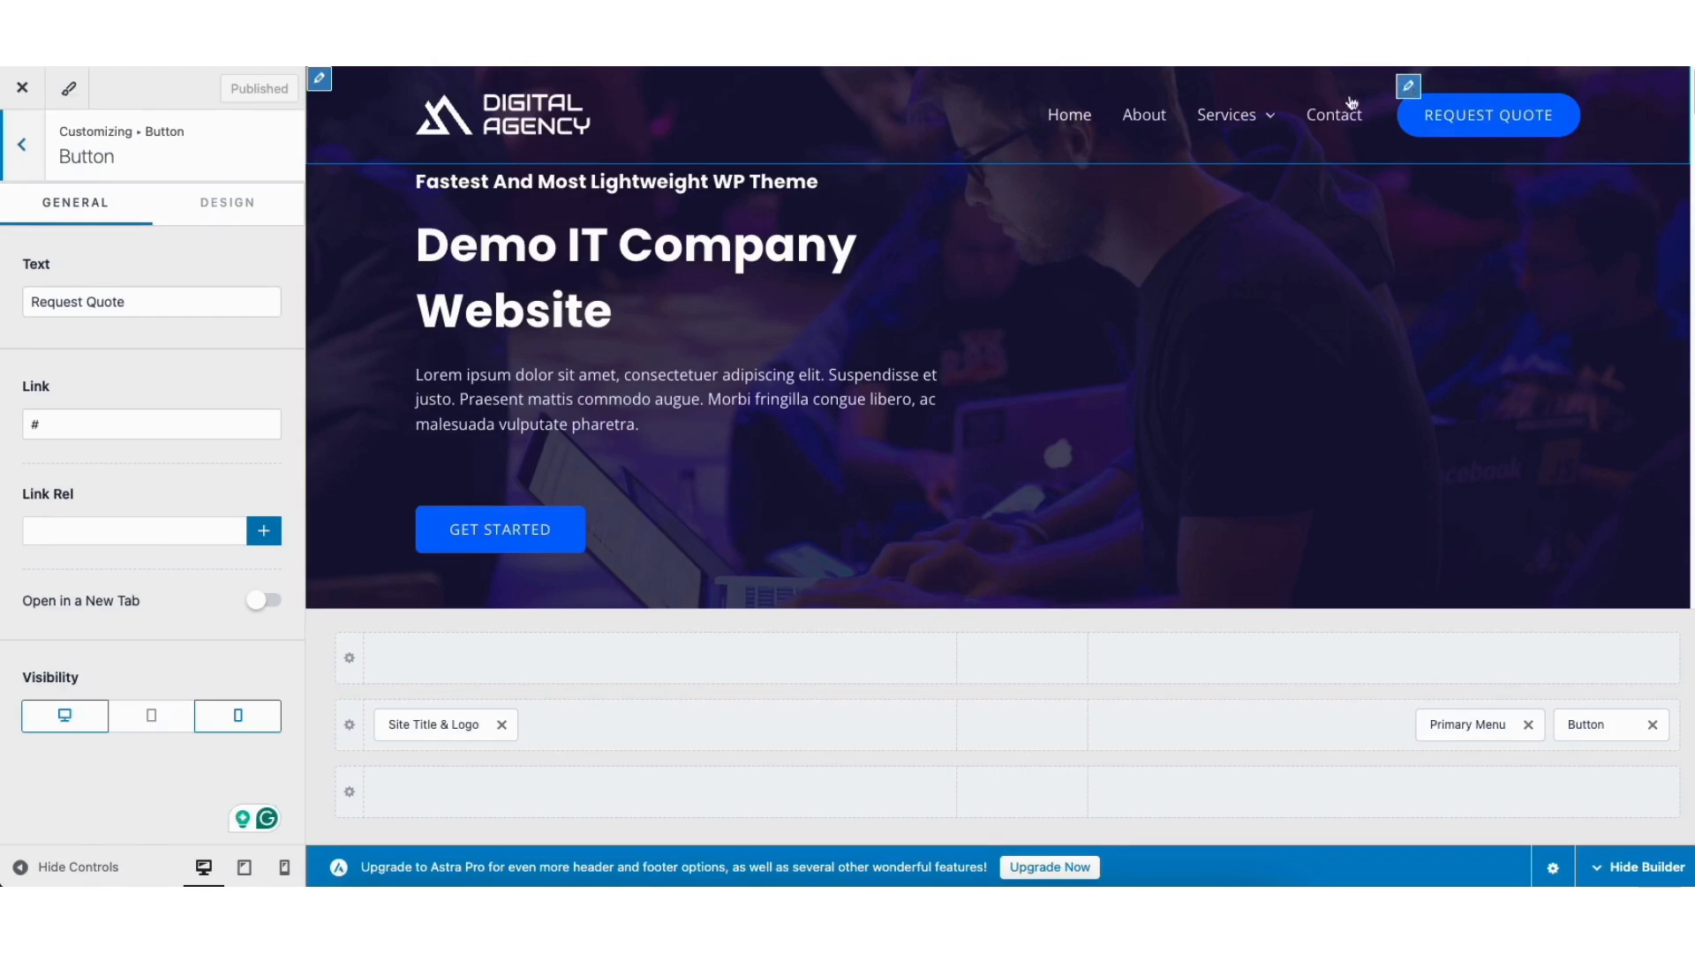
{"action": "left_click_drag", "start_coordinate": [31, 296], "coordinate": [162, 300]}
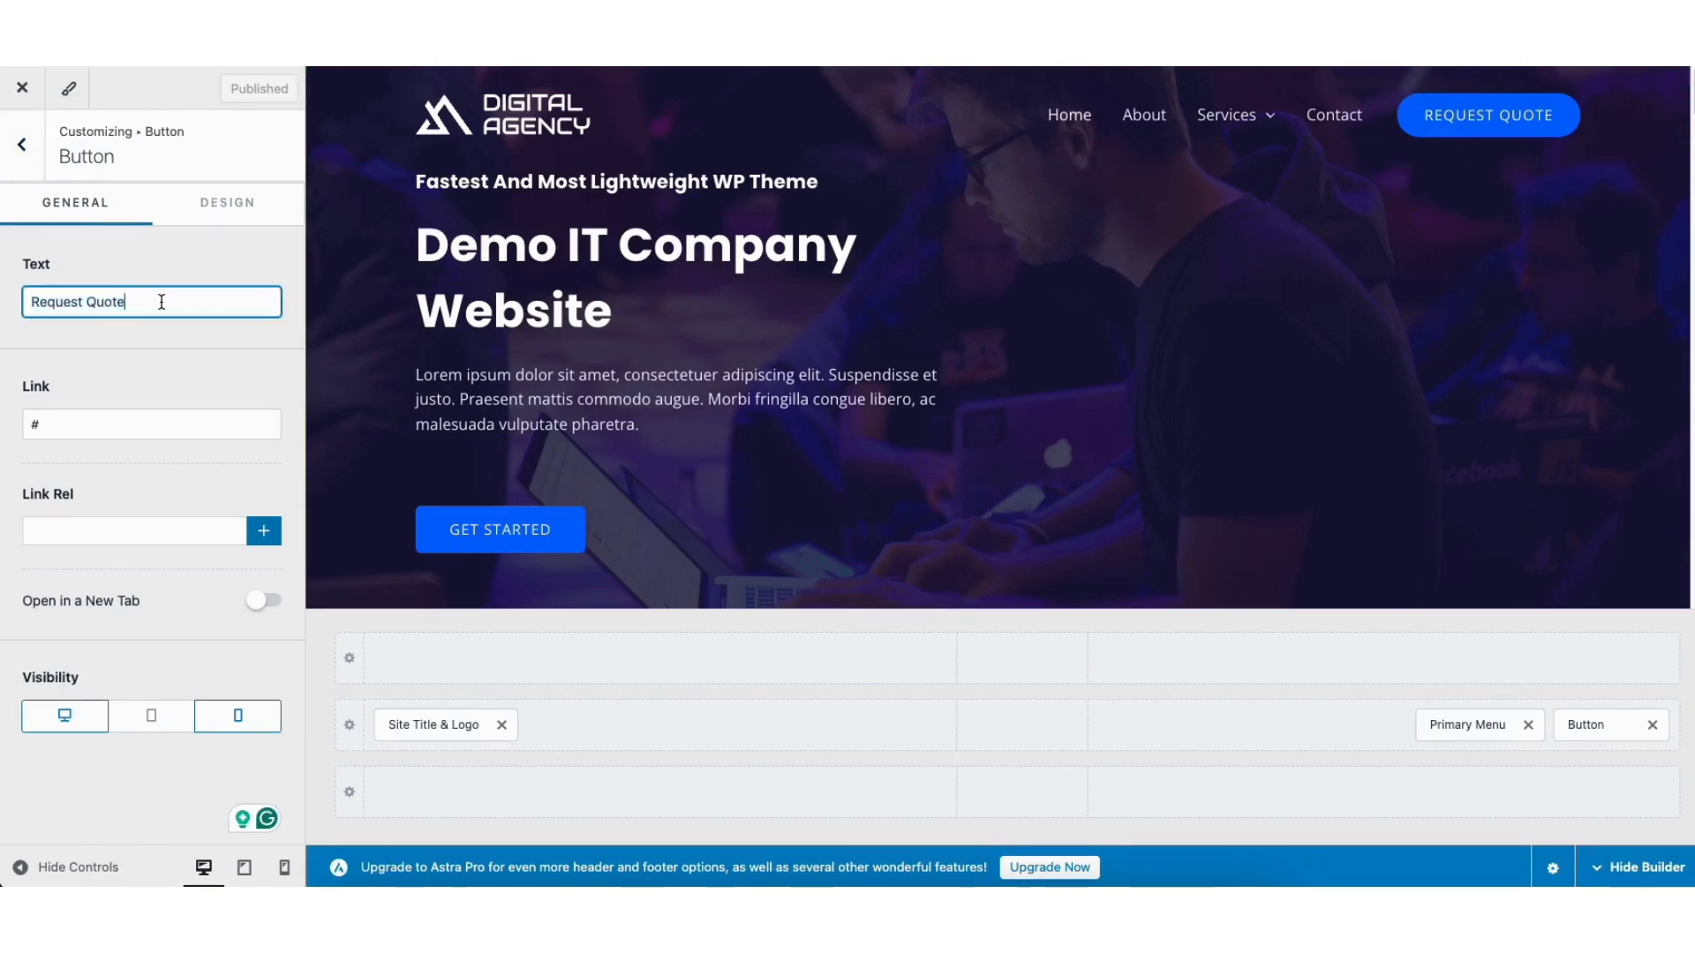
{"action": "left_click", "coordinate": [1652, 725]}
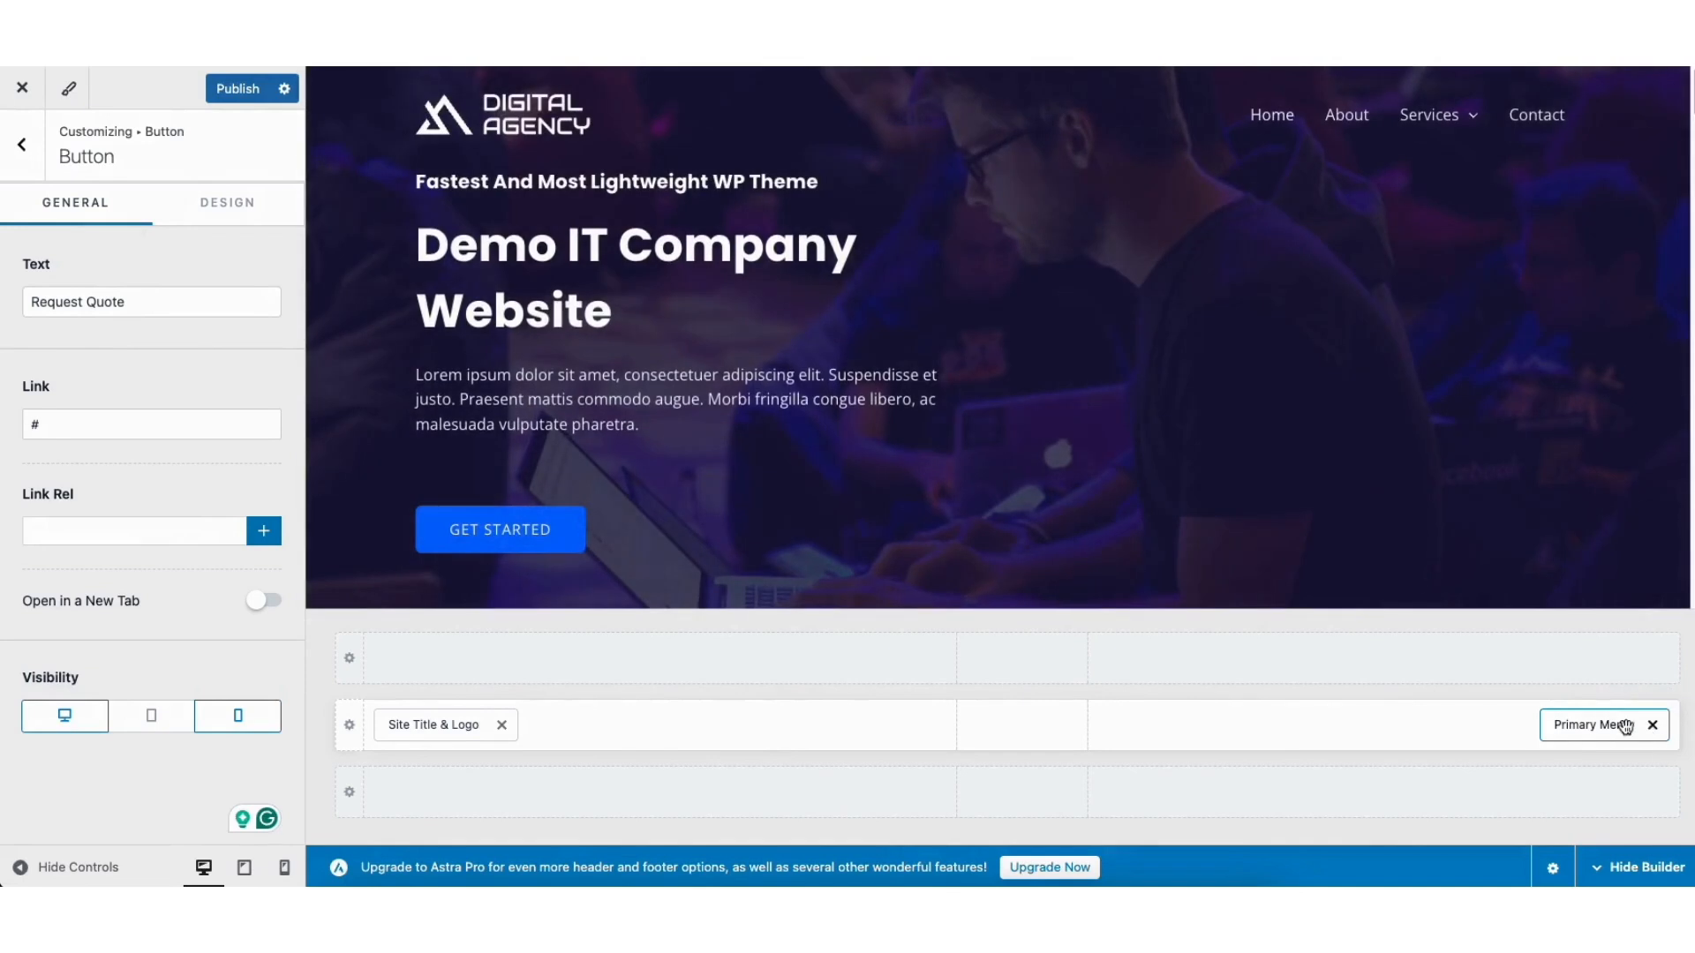
{"action": "left_click_drag", "start_coordinate": [1588, 729], "coordinate": [1500, 737]}
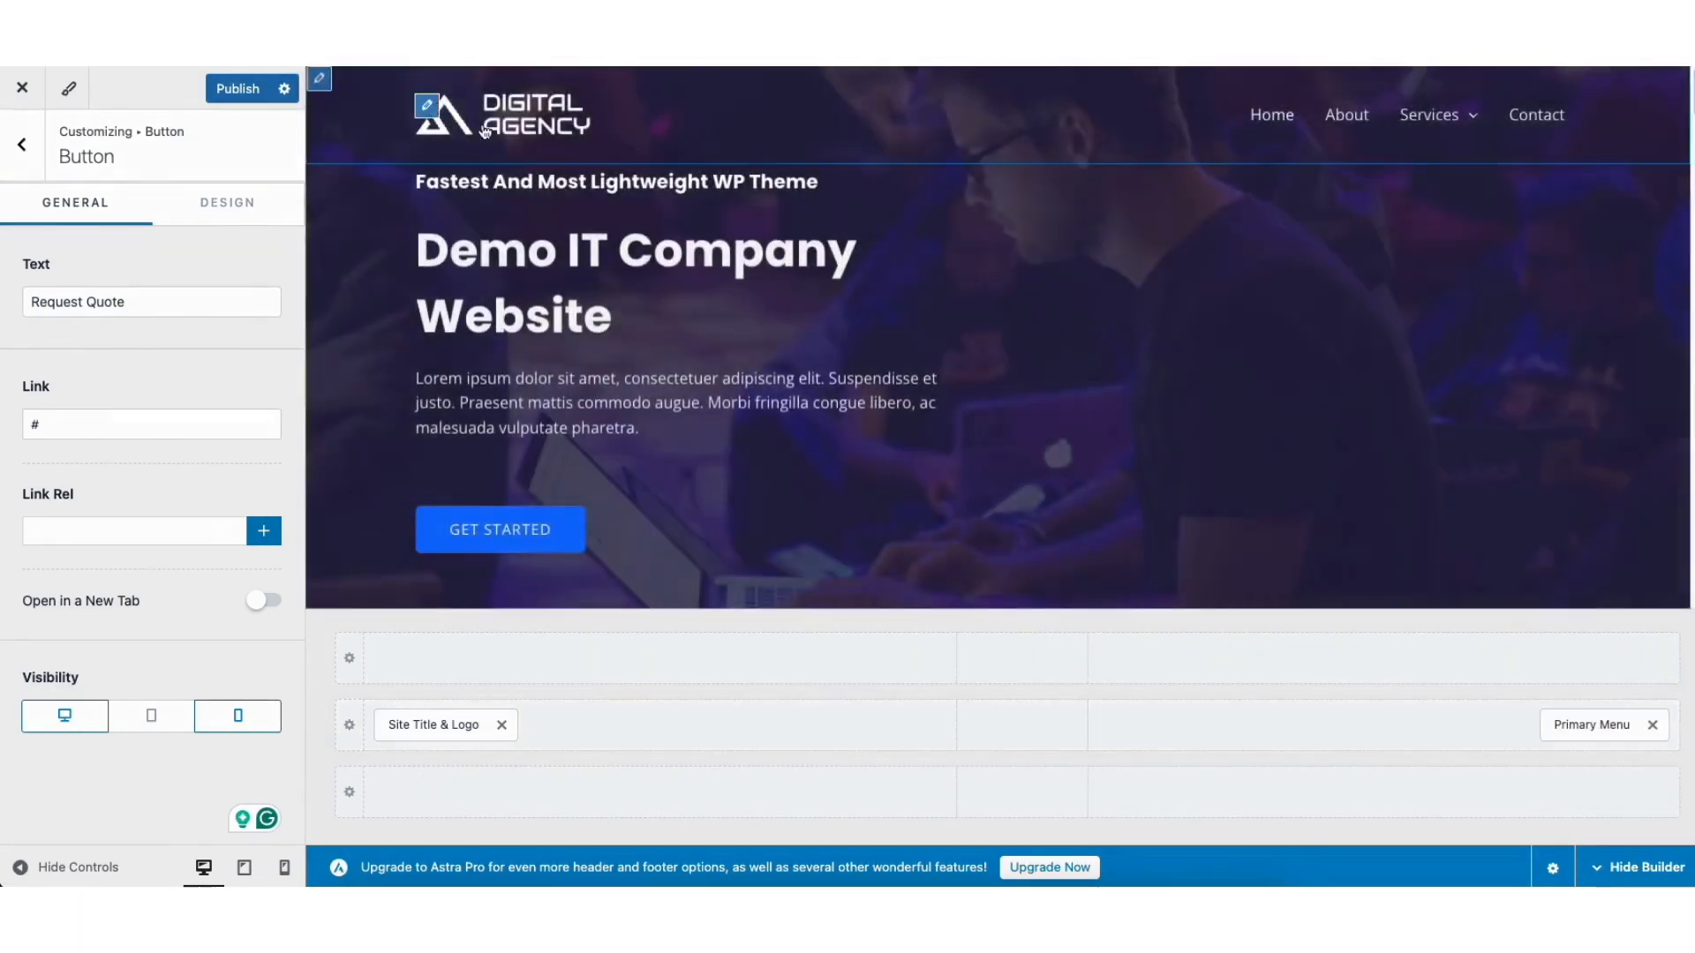
- Review the transparent header's logo and design settings and return to the main customizer options
{"action": "left_click", "coordinate": [430, 107]}
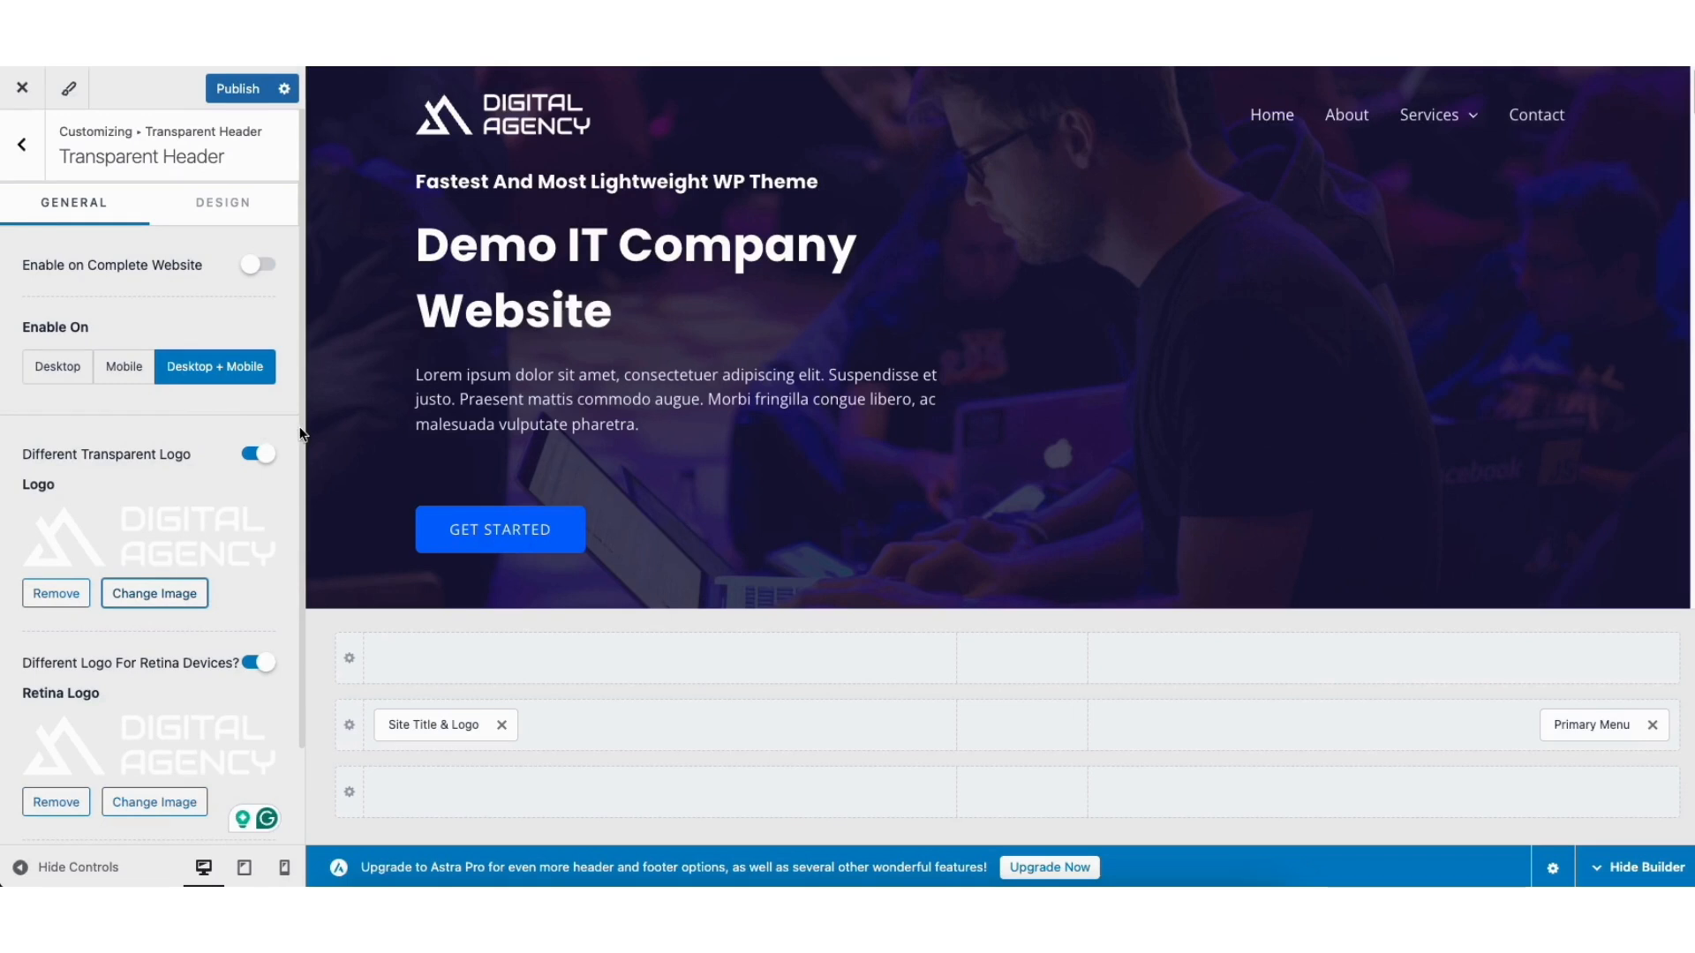
{"action": "left_click", "coordinate": [217, 210]}
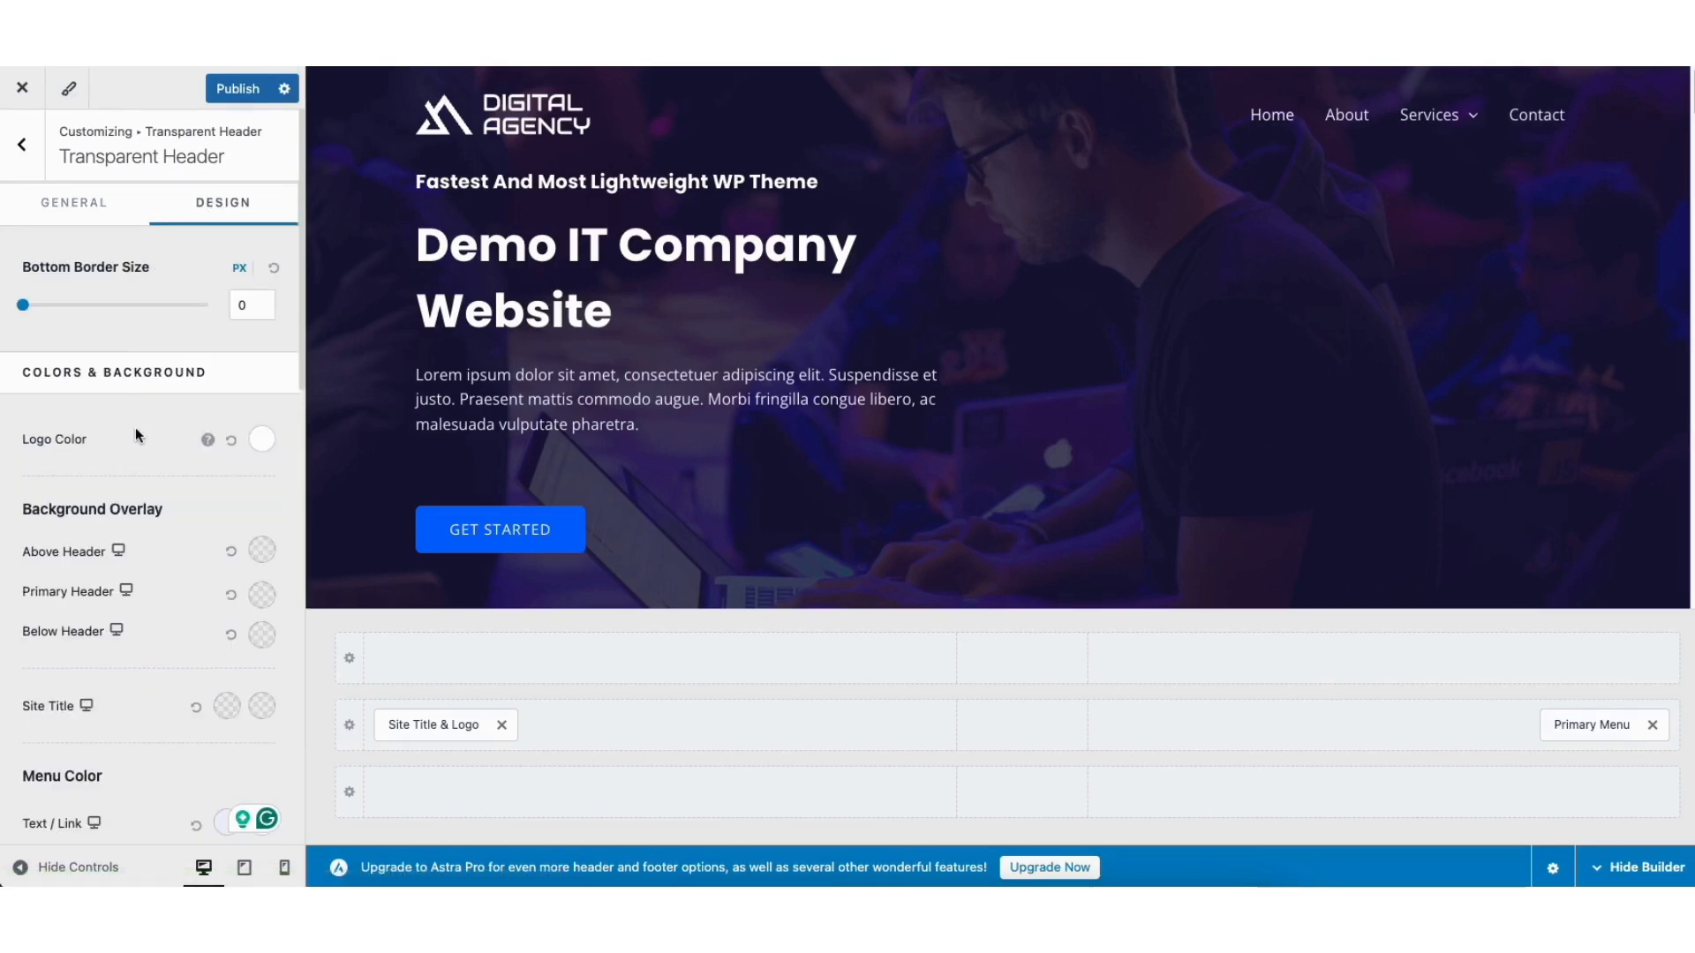
{"action": "left_click", "coordinate": [27, 152]}
{"action": "left_click", "coordinate": [27, 148]}
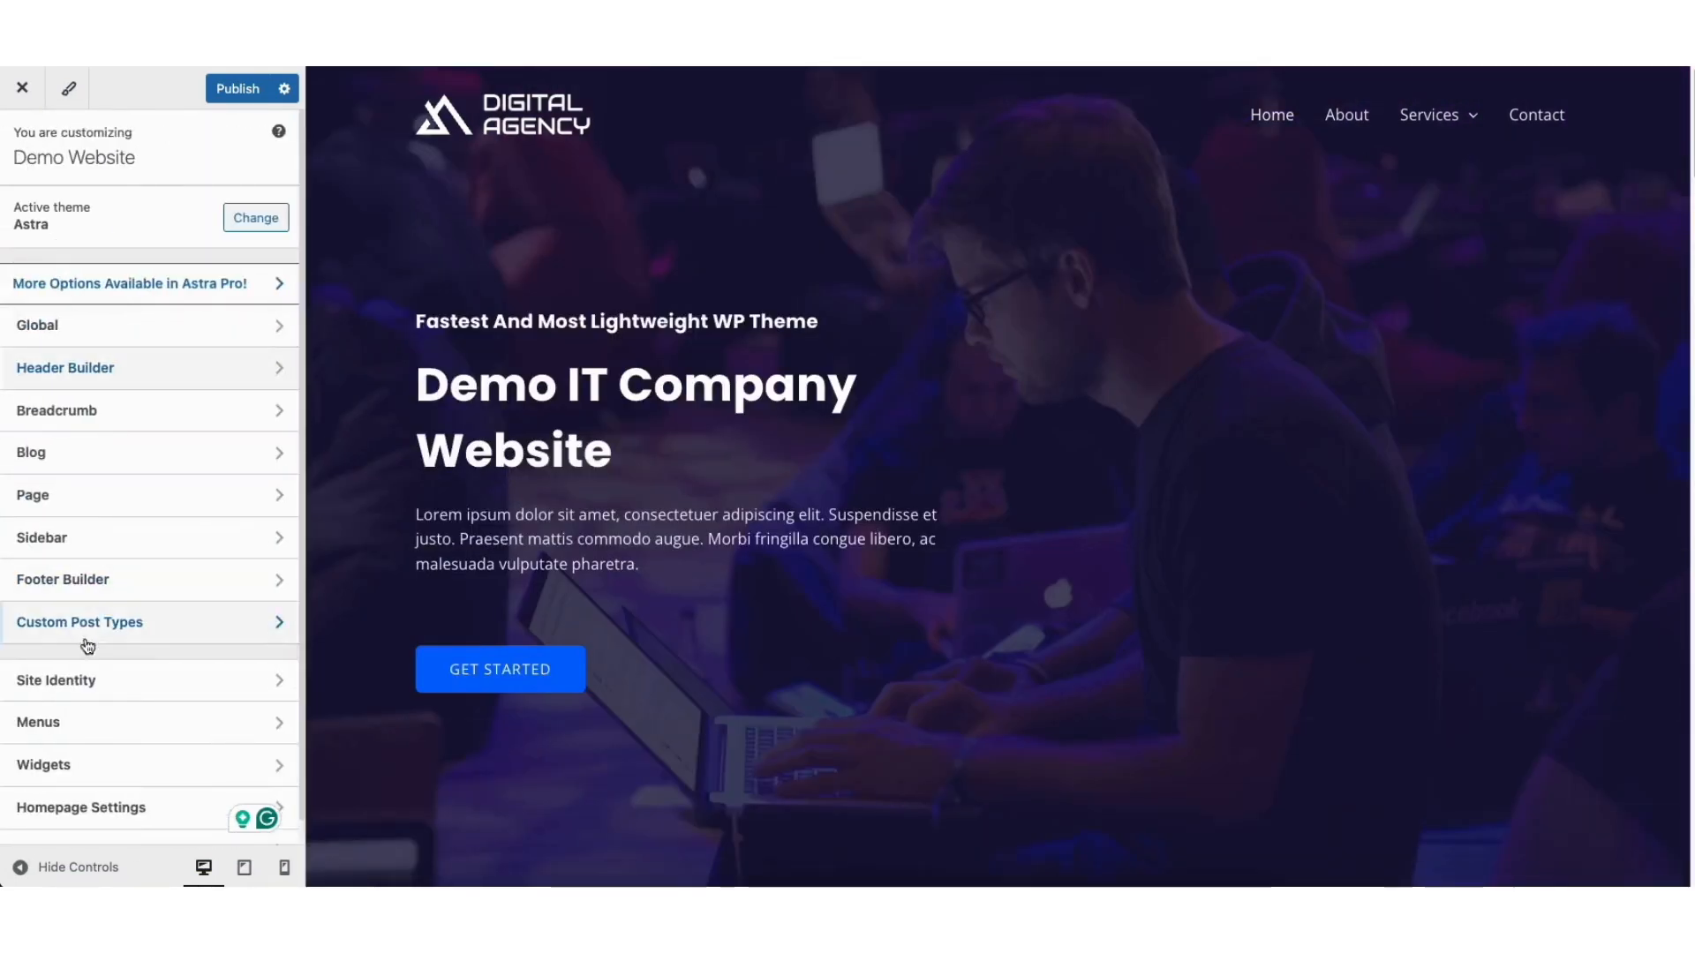
- Review the Site Identity options for site icon, logo, logo width, site title and tagline, and return to the main customizer options
{"action": "left_click", "coordinate": [81, 681]}
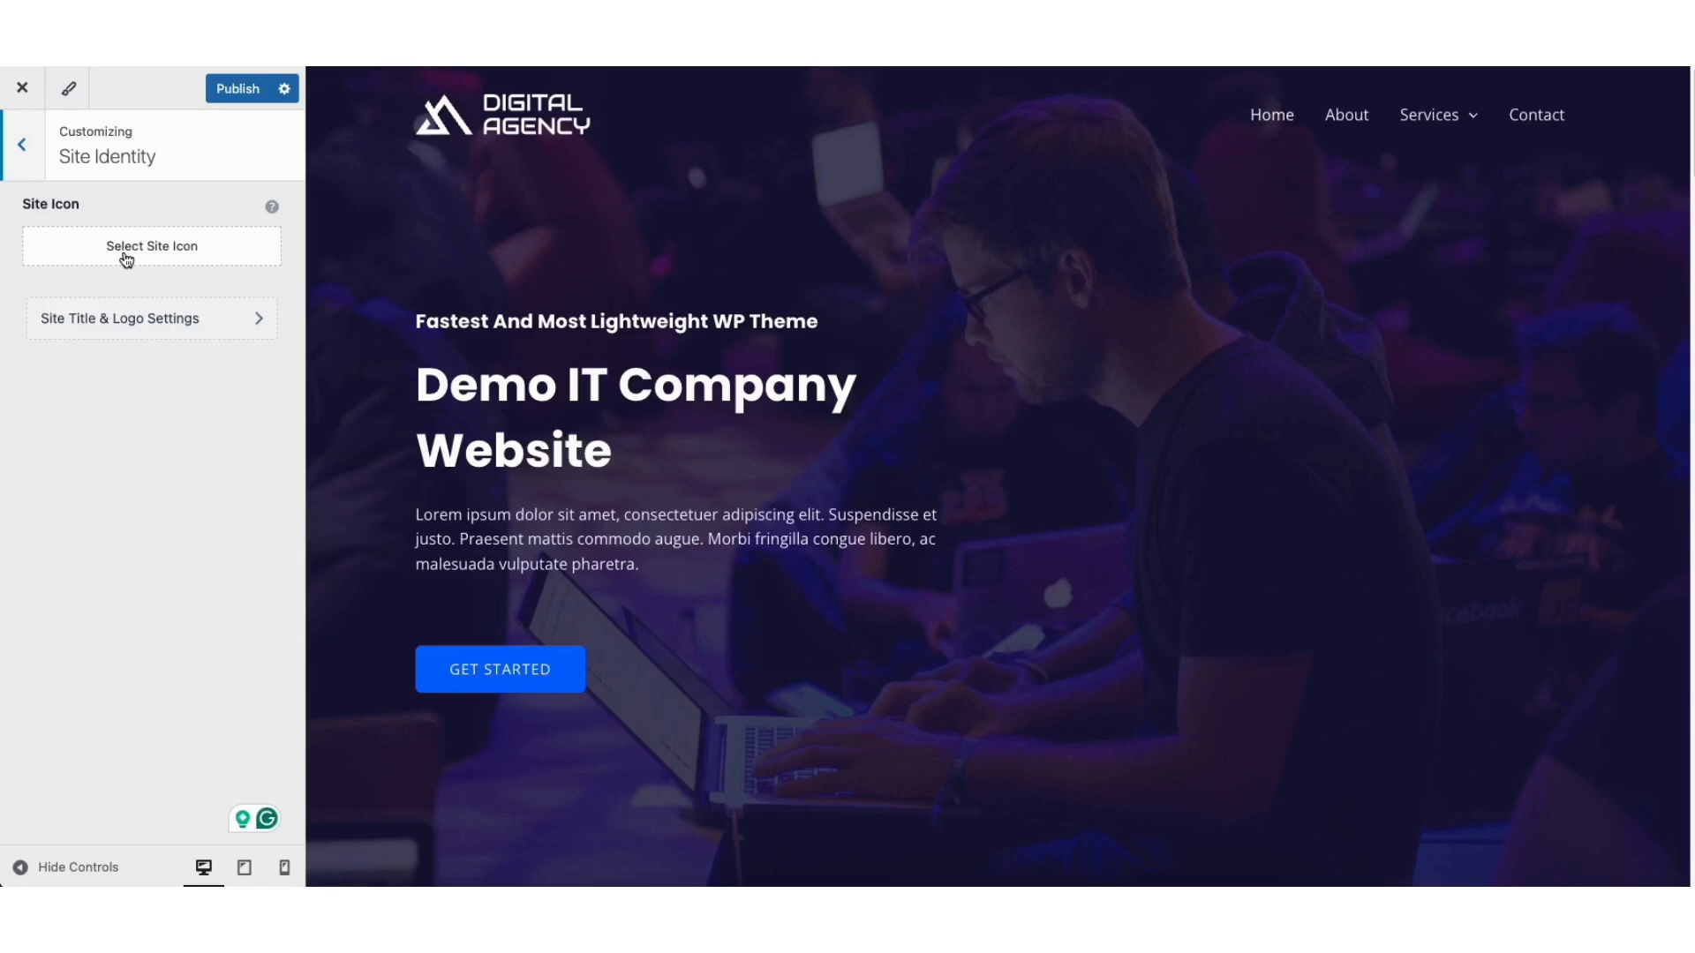
{"action": "left_click", "coordinate": [115, 326]}
{"action": "left_click_drag", "start_coordinate": [304, 426], "coordinate": [313, 597]}
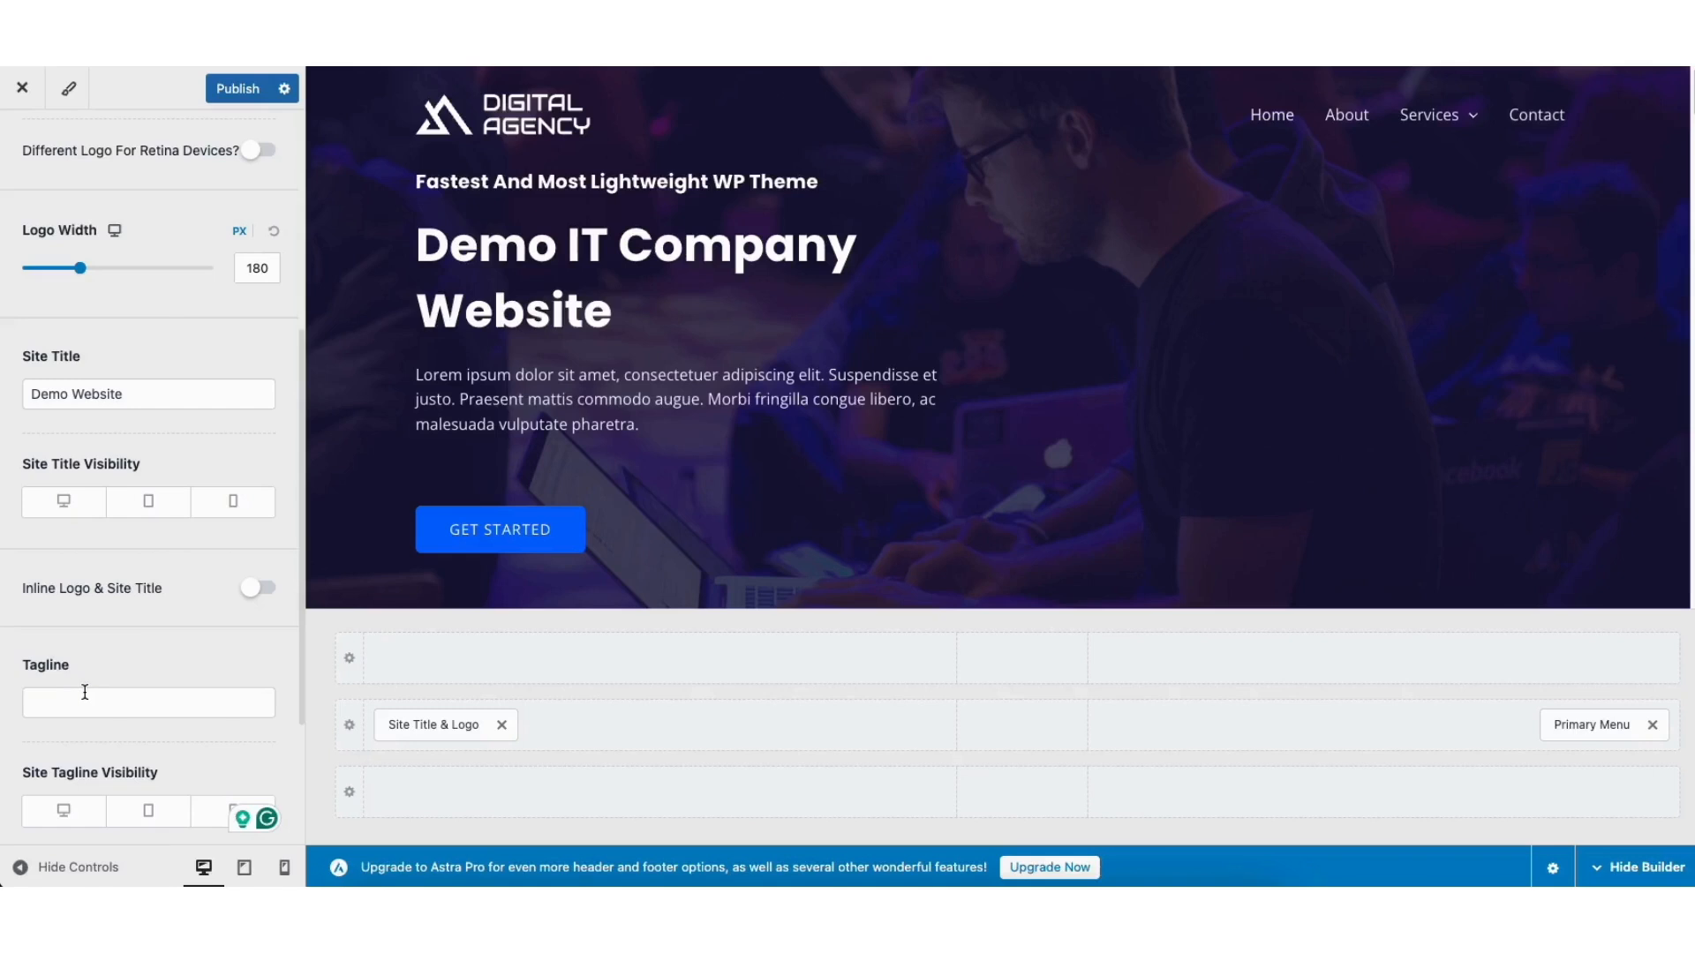
{"action": "left_click_drag", "start_coordinate": [302, 566], "coordinate": [311, 272]}
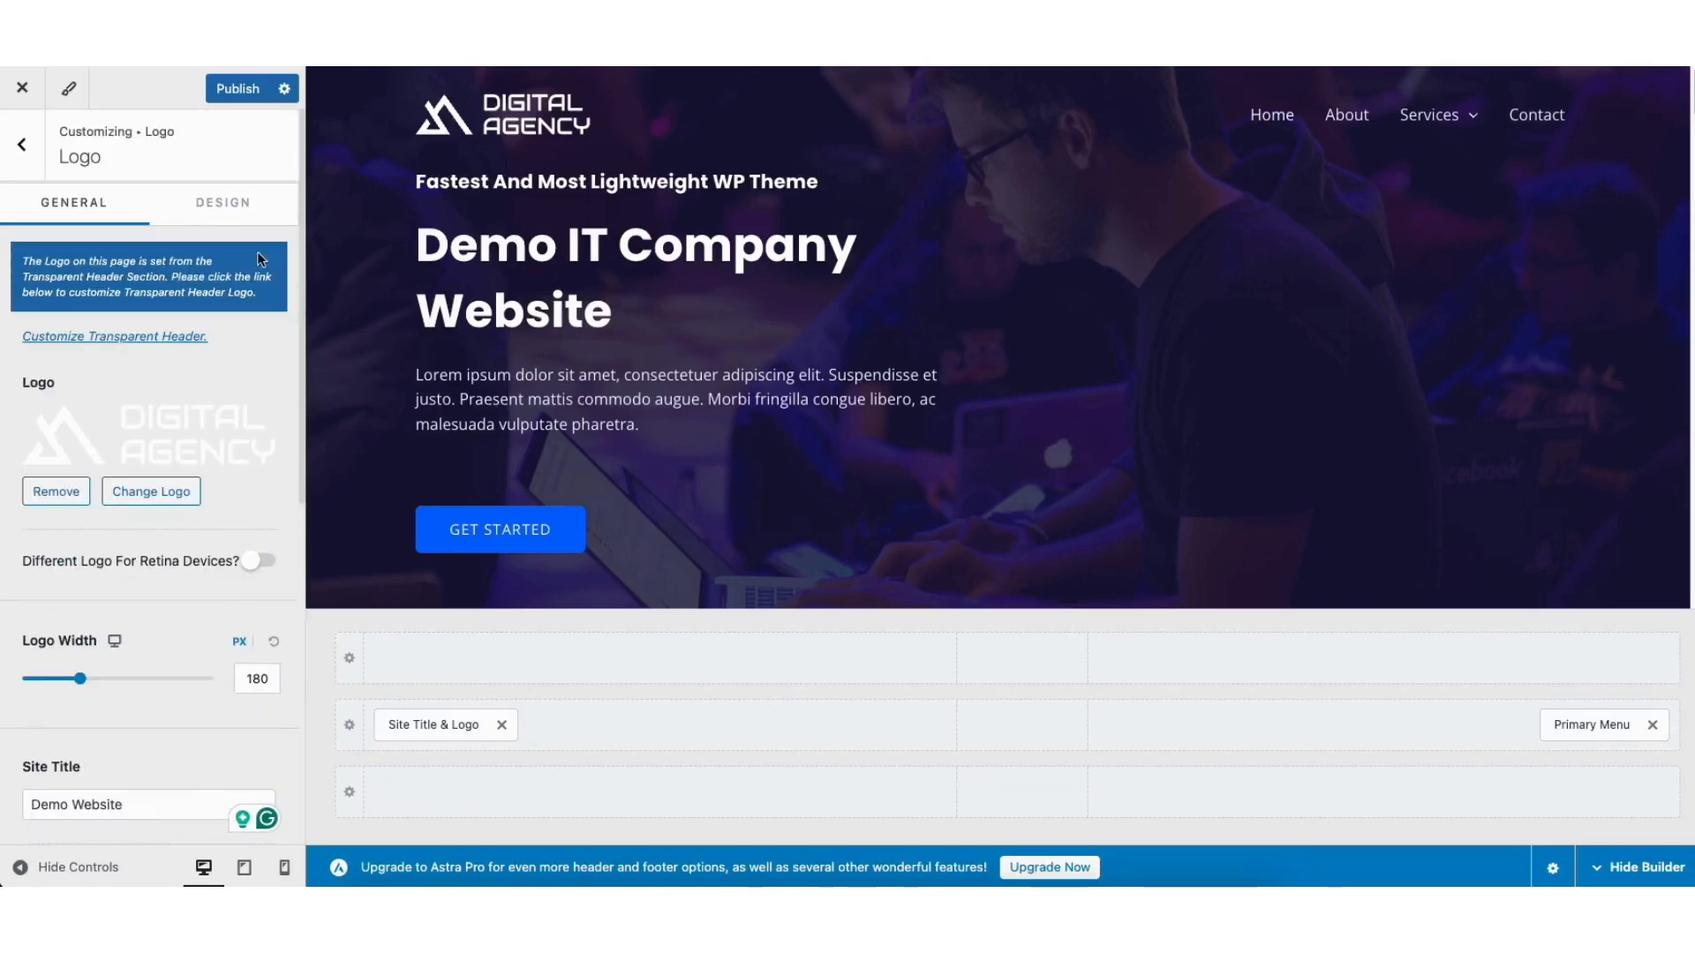
{"action": "left_click", "coordinate": [24, 148]}
{"action": "left_click", "coordinate": [24, 149]}
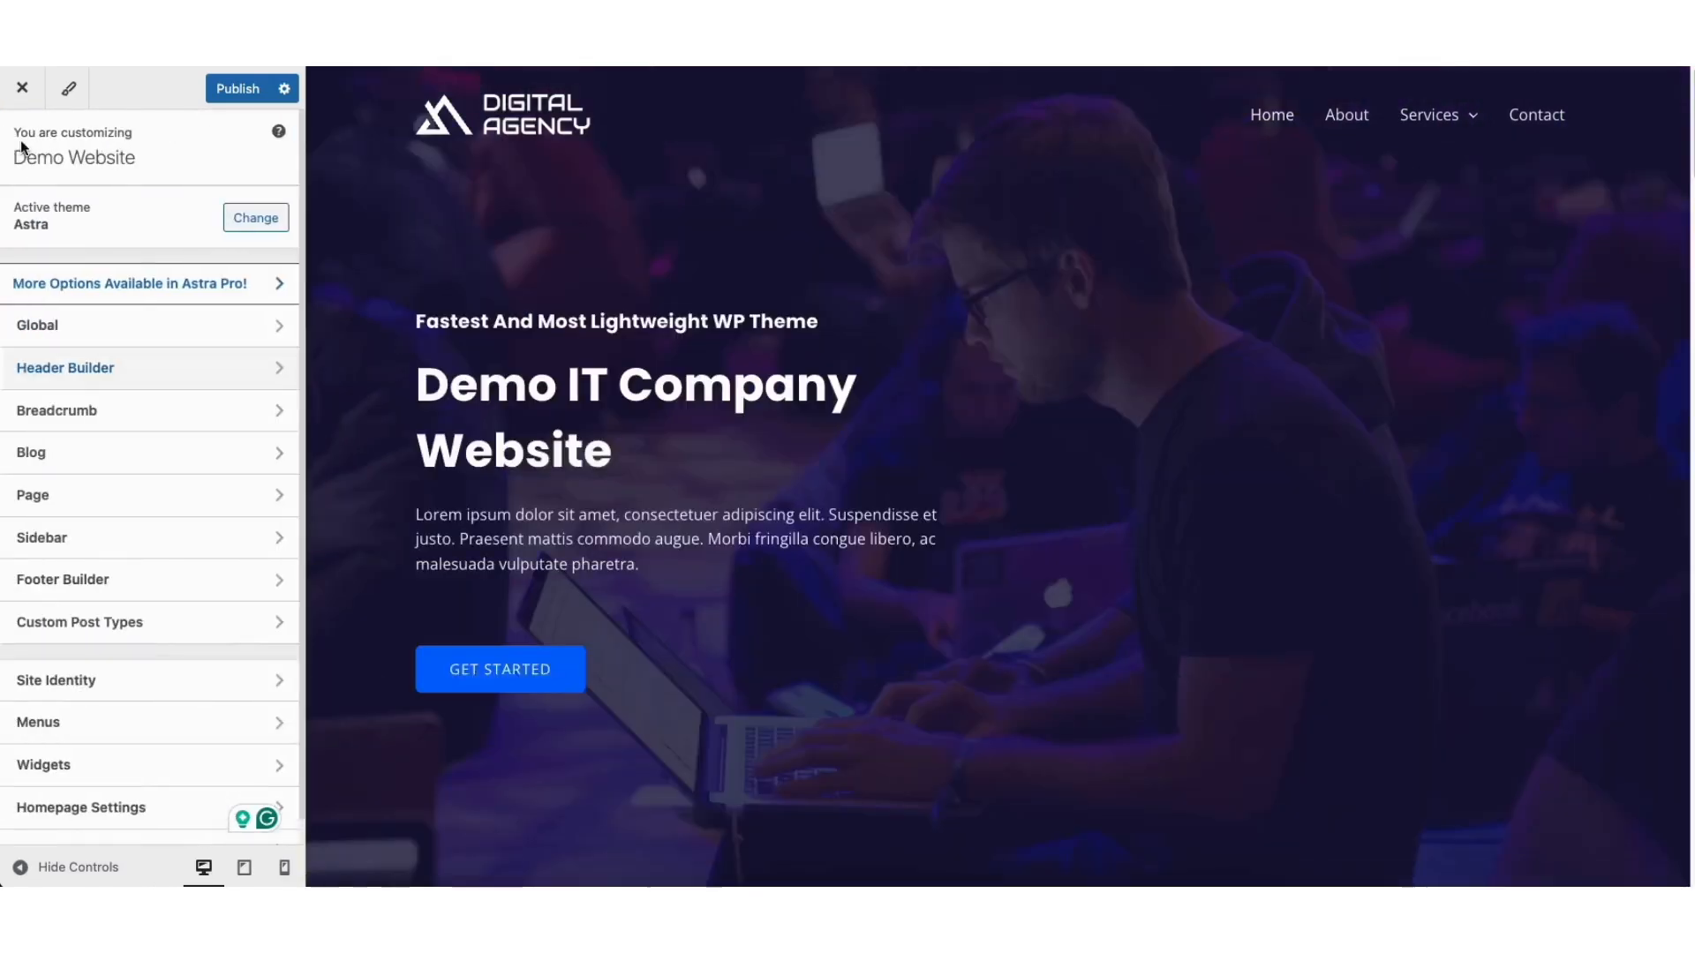
- Review the global typography presets and color palettes, and open the global Buttons settings
{"action": "left_click", "coordinate": [53, 326]}
{"action": "left_click", "coordinate": [99, 208]}
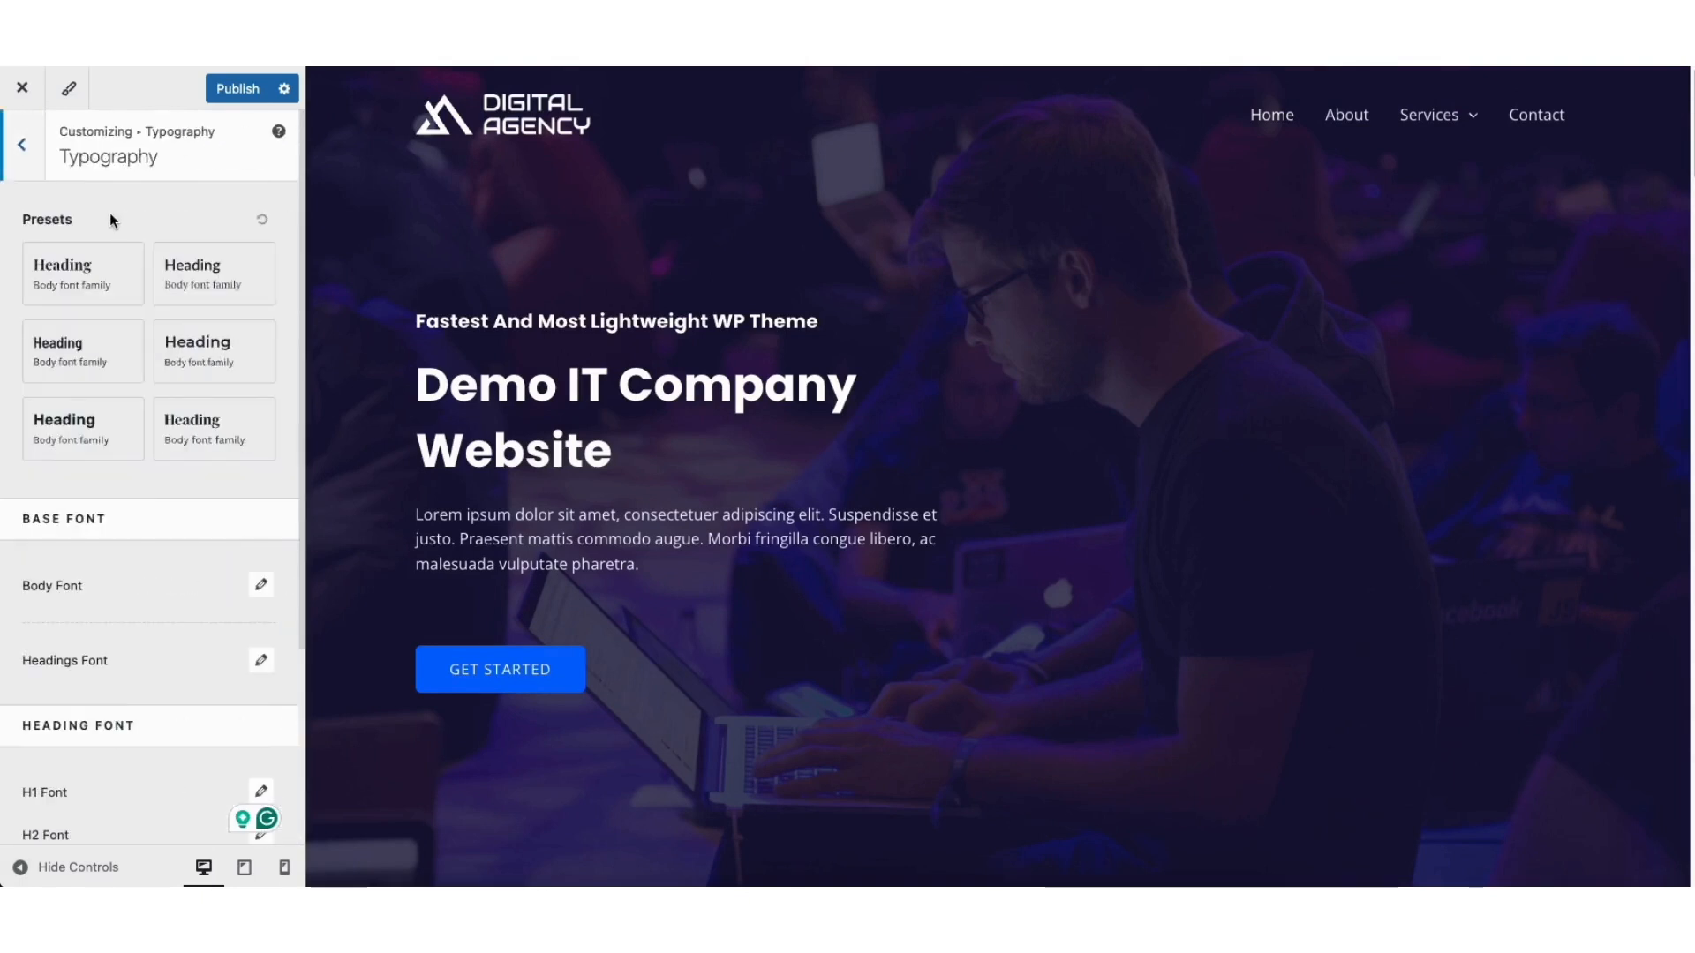
{"action": "left_click", "coordinate": [22, 144]}
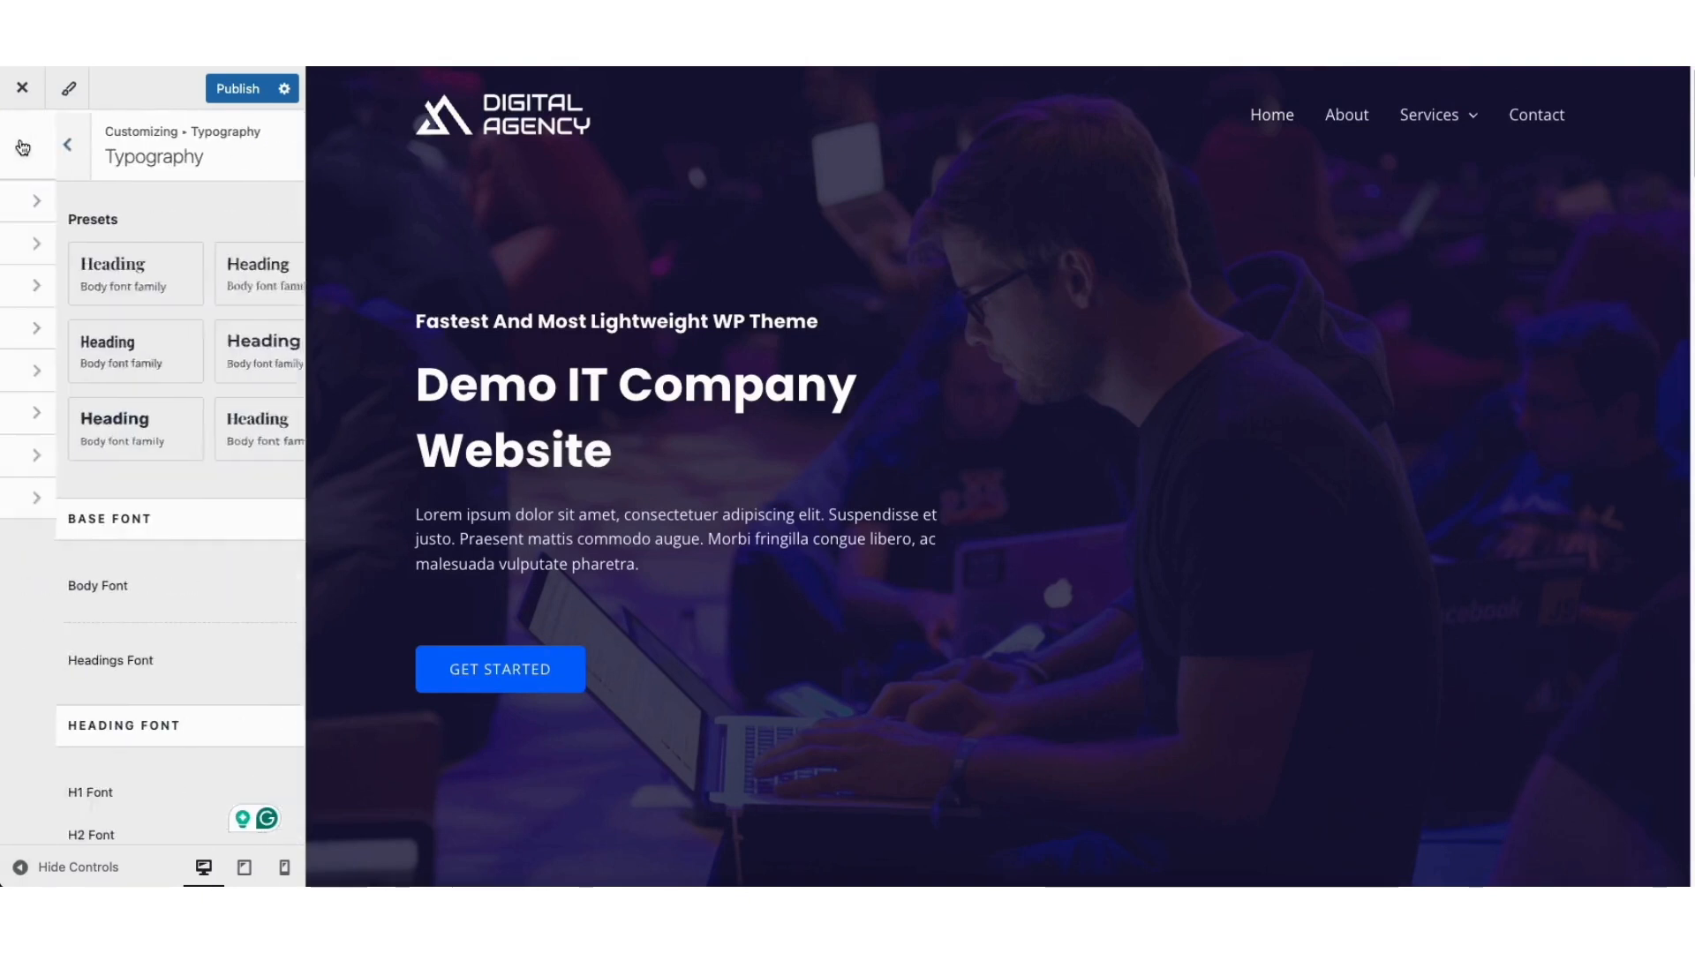
{"action": "left_click", "coordinate": [121, 251]}
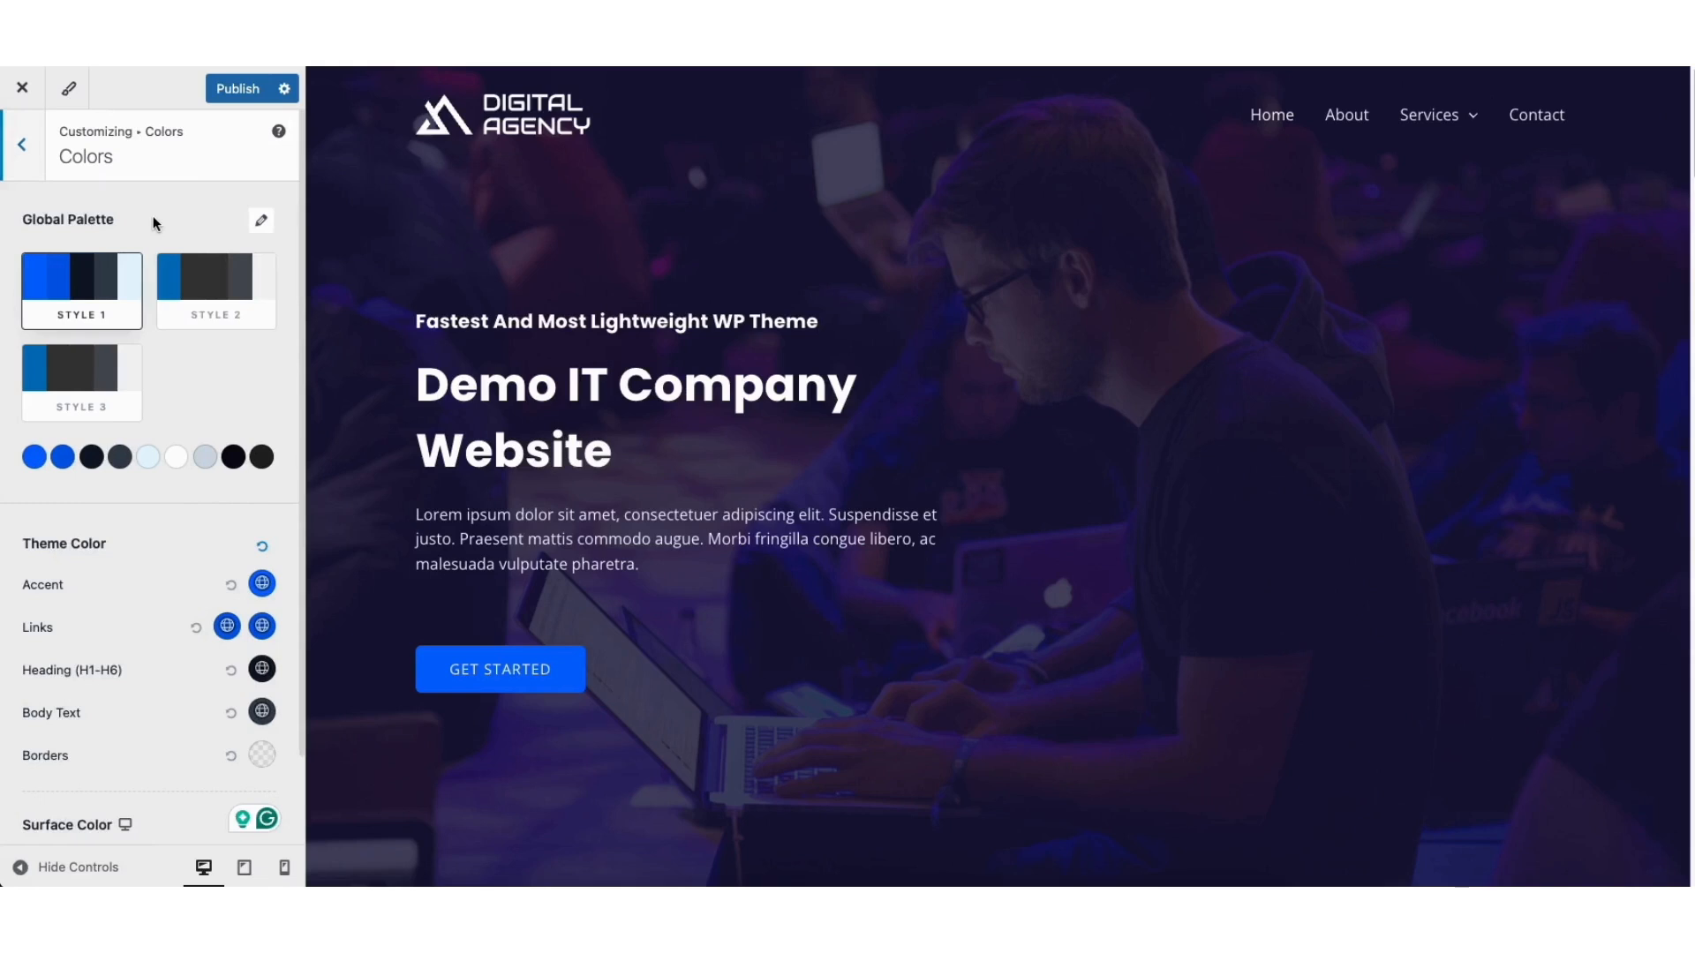
{"action": "left_click", "coordinate": [35, 166]}
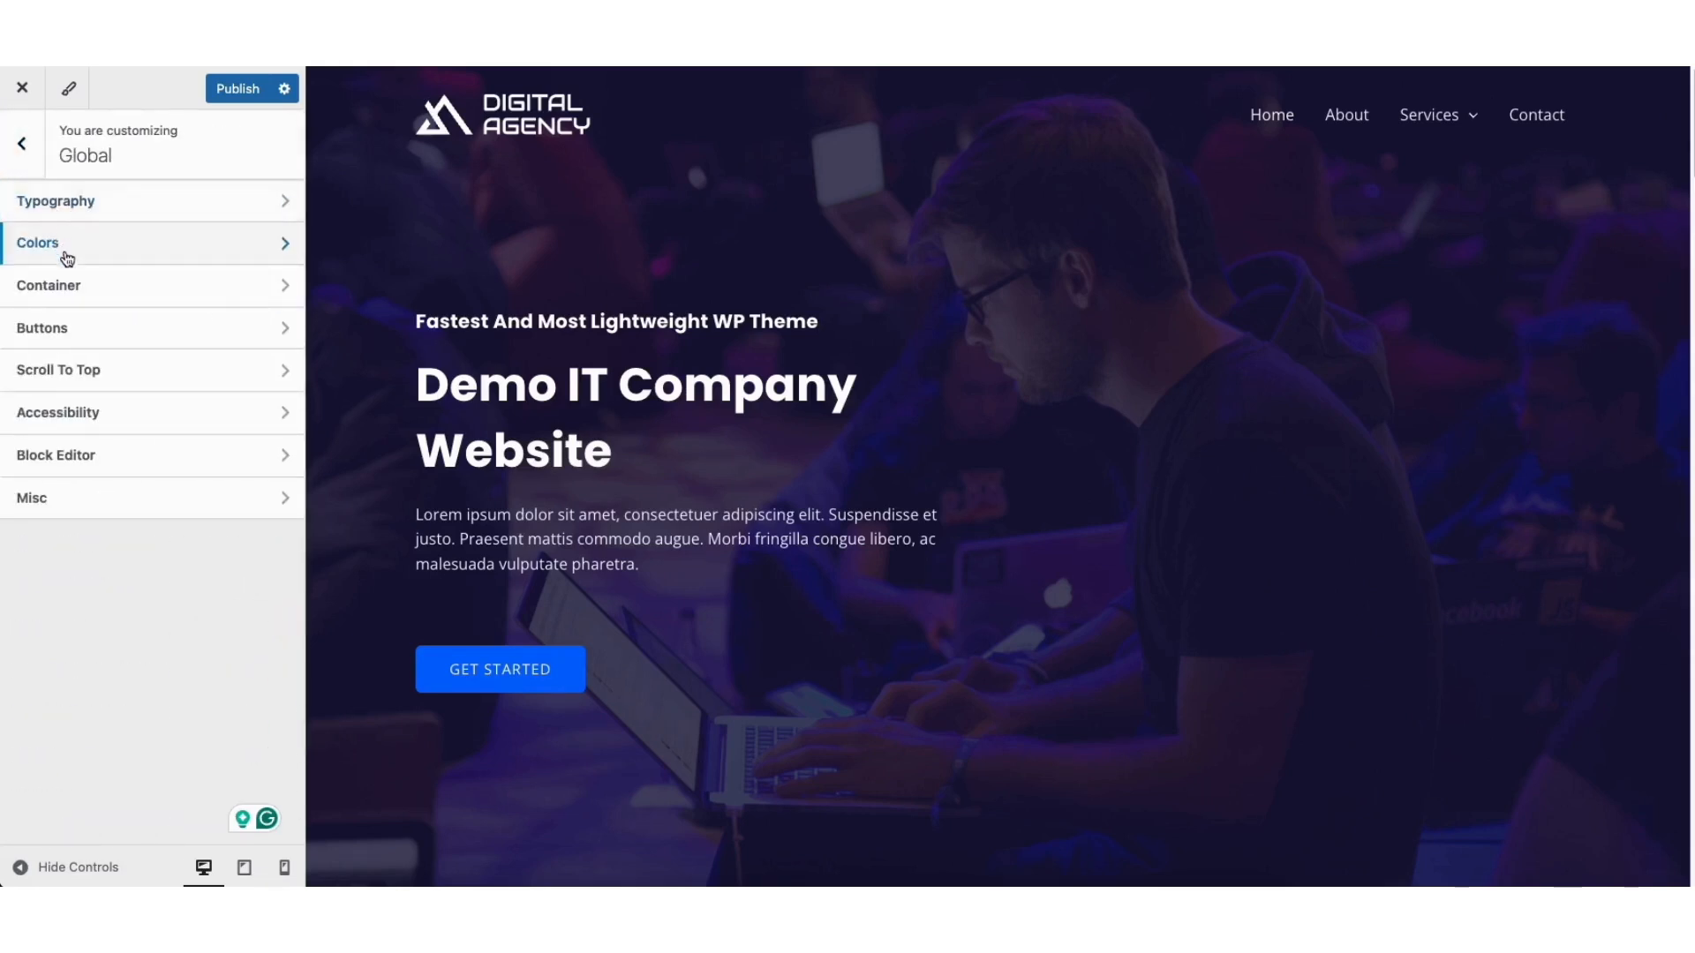
{"action": "left_click", "coordinate": [110, 328]}
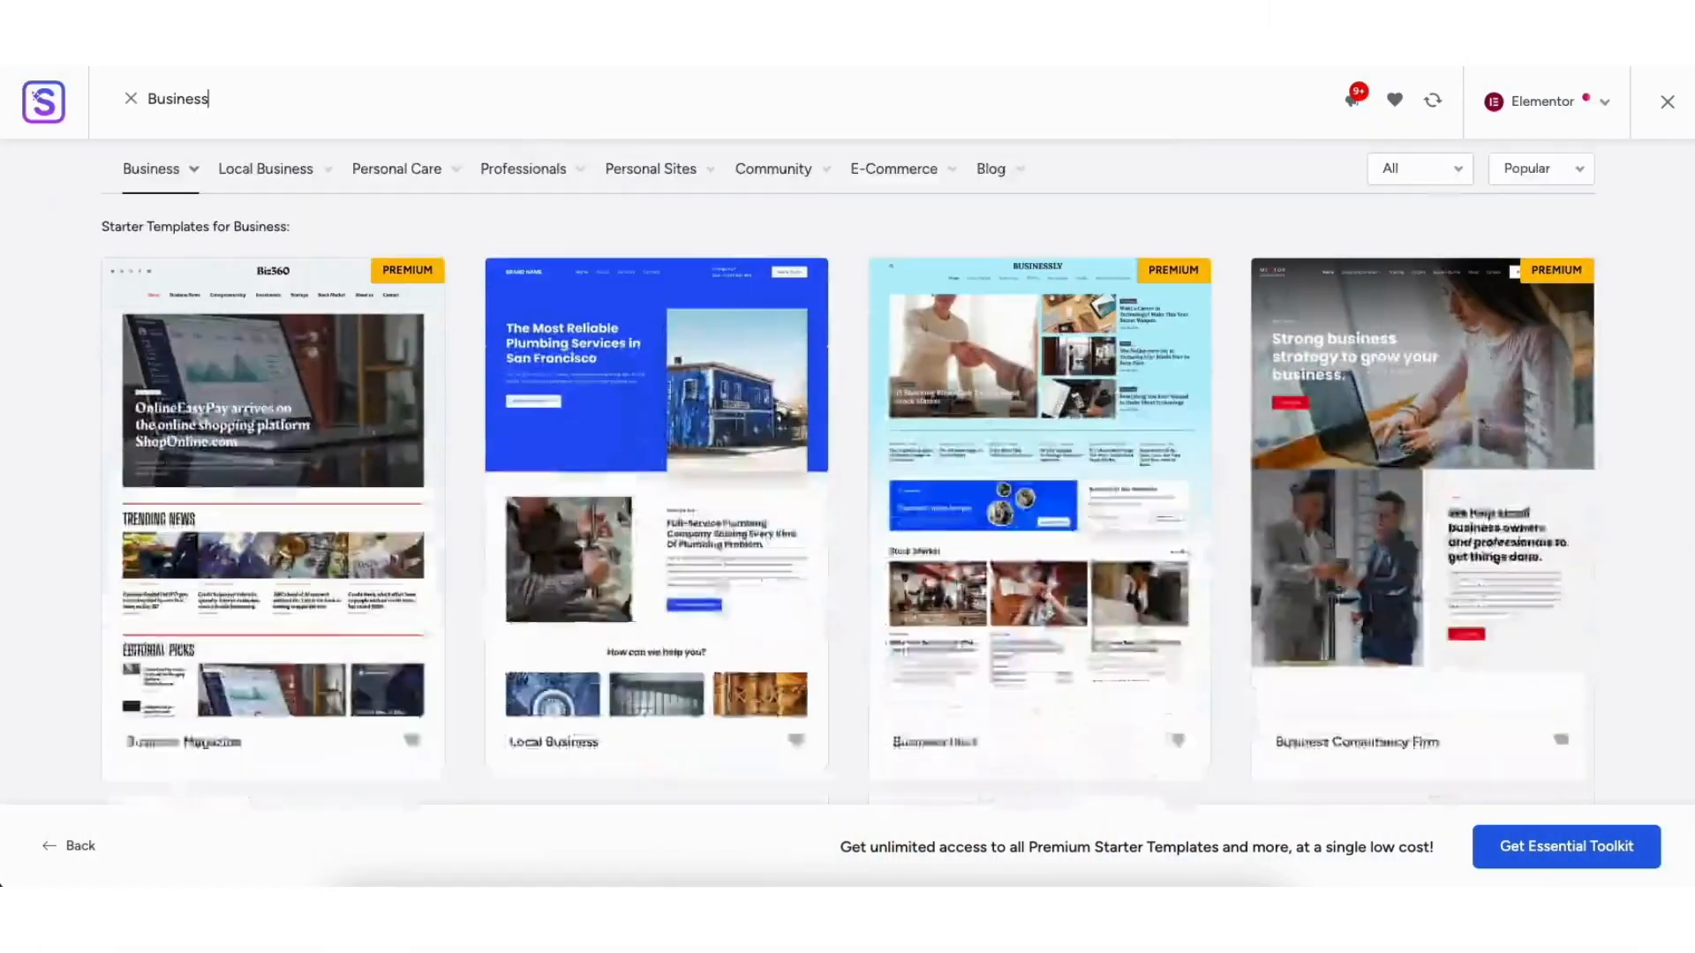
{"action": "scroll", "coordinate": [847, 468], "scroll_direction": "down", "scroll_amount": 10}
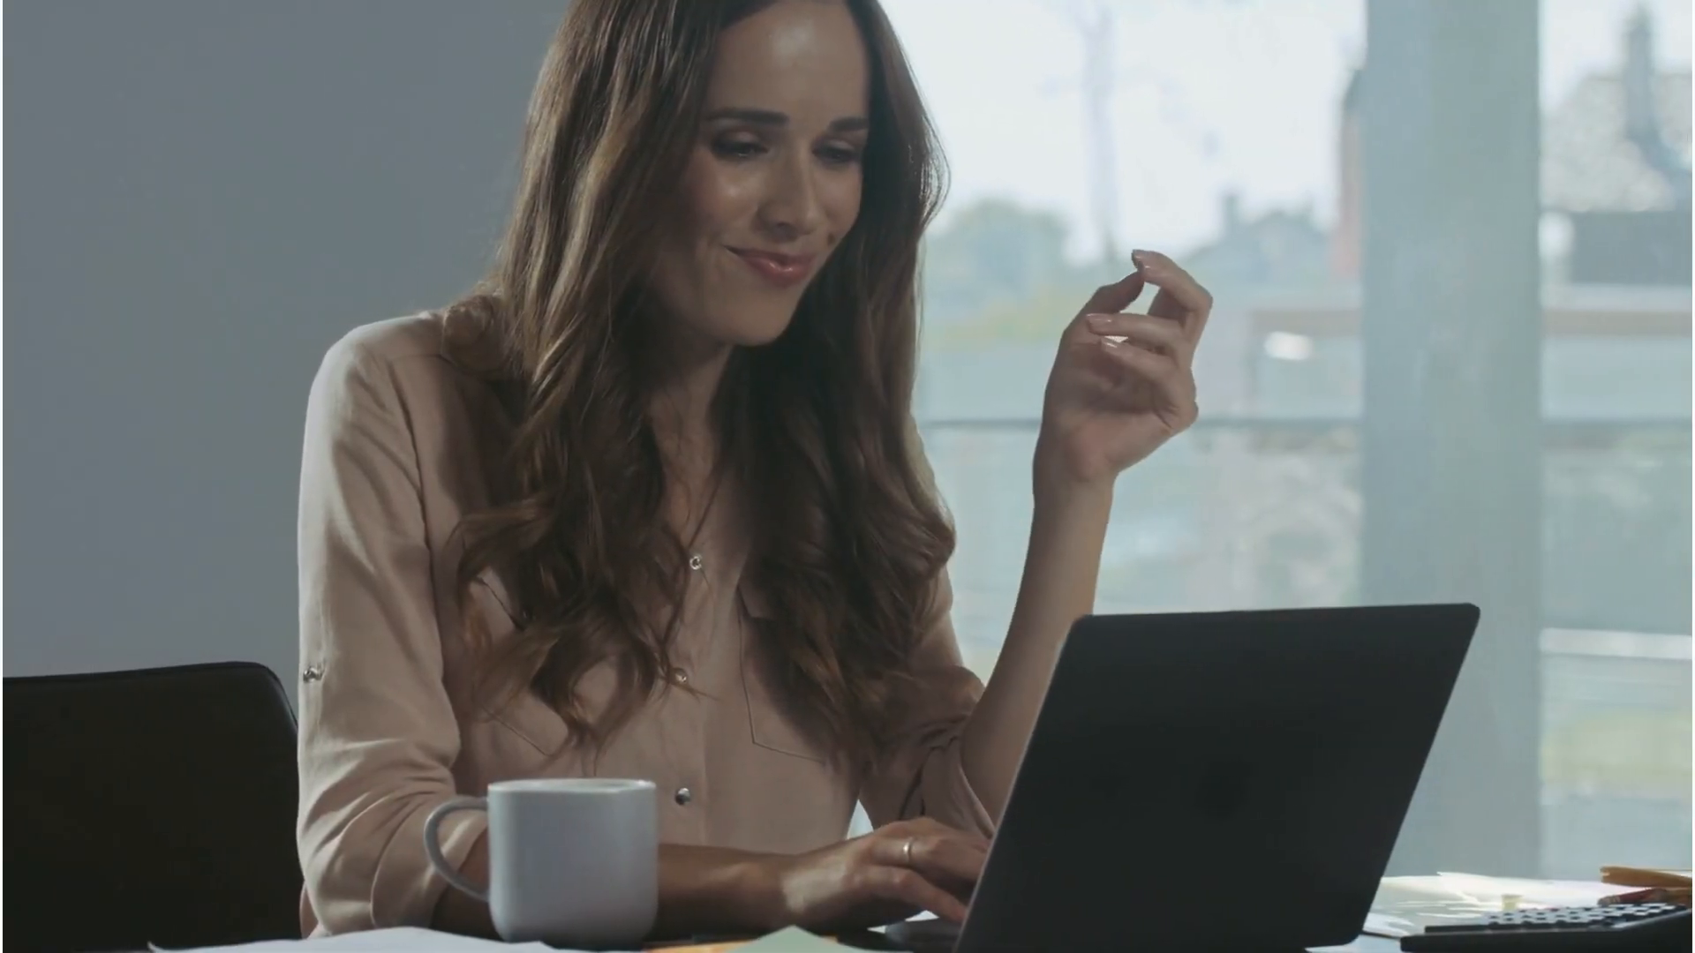
{"action": "type", "text": "Demo IT C"}
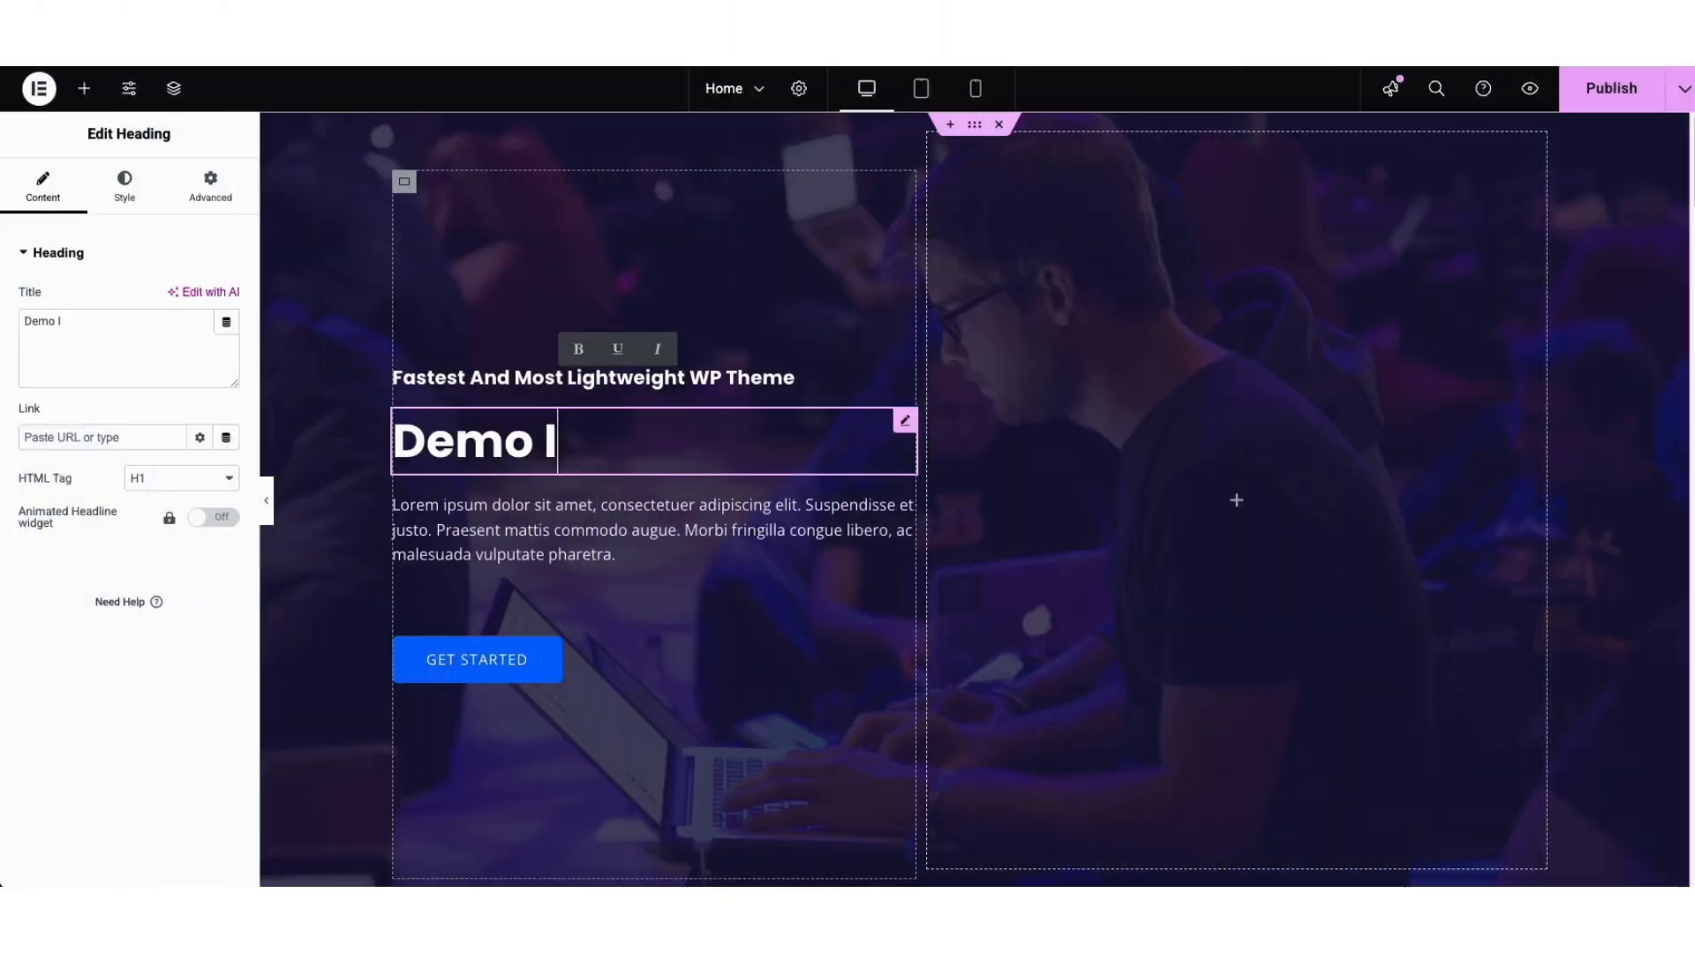
{"action": "type", "text": "ompa"}
{"action": "left_click_drag", "start_coordinate": [68, 605], "coordinate": [974, 461]}
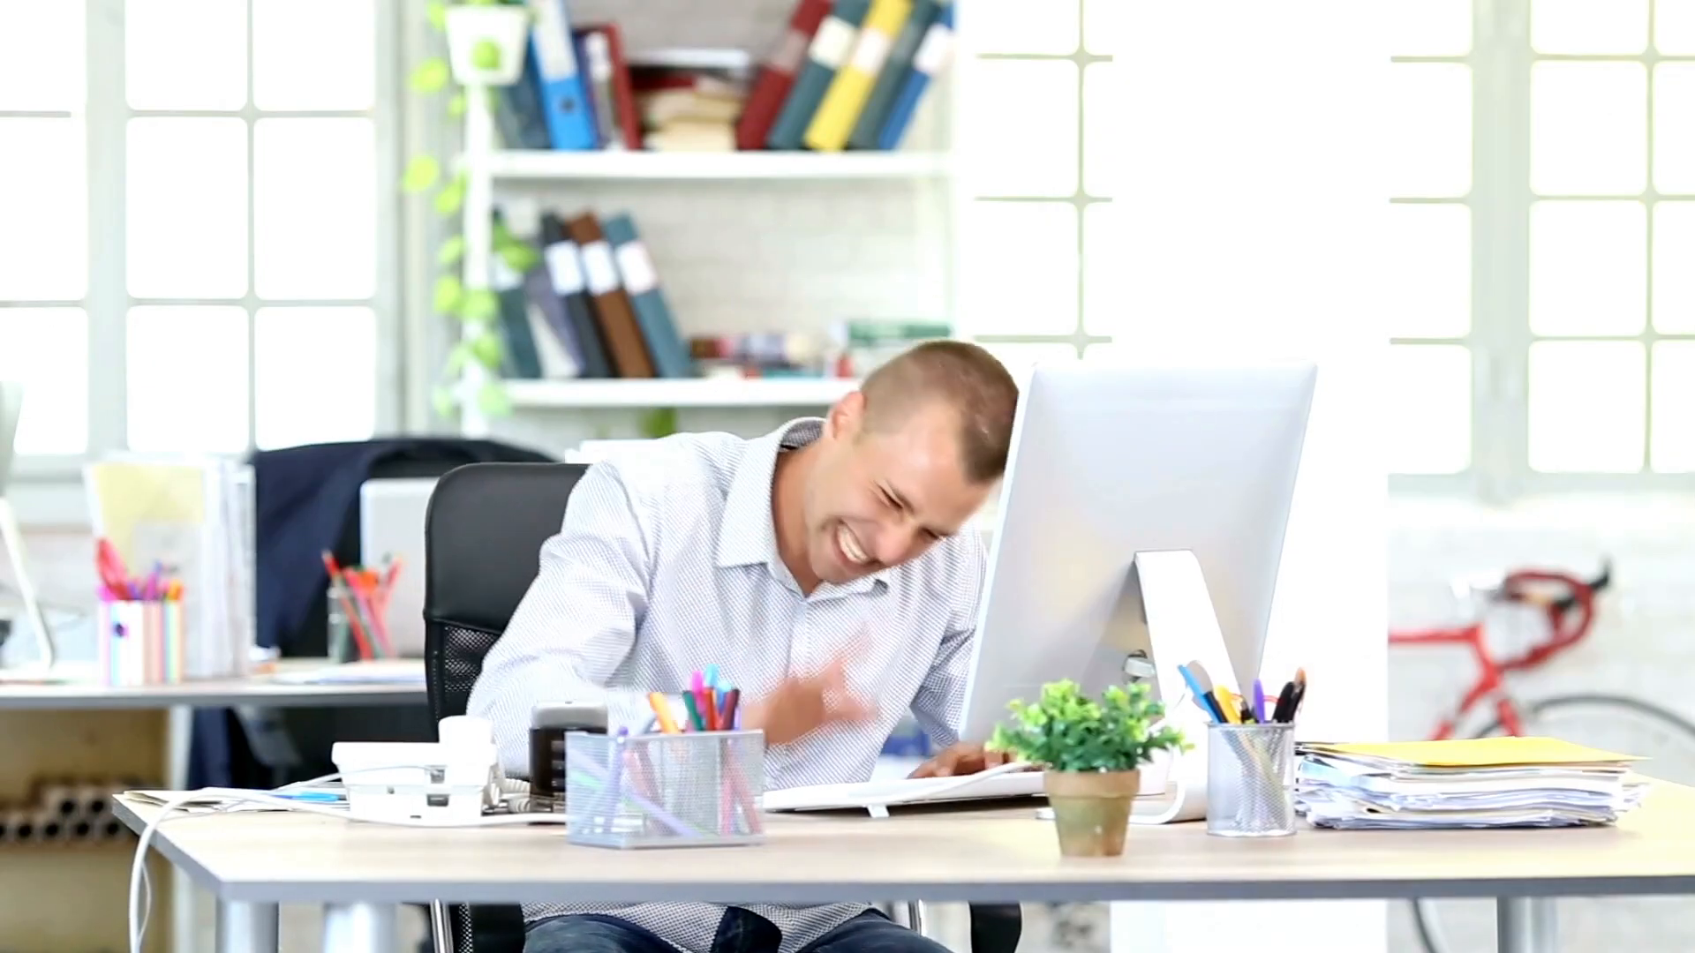